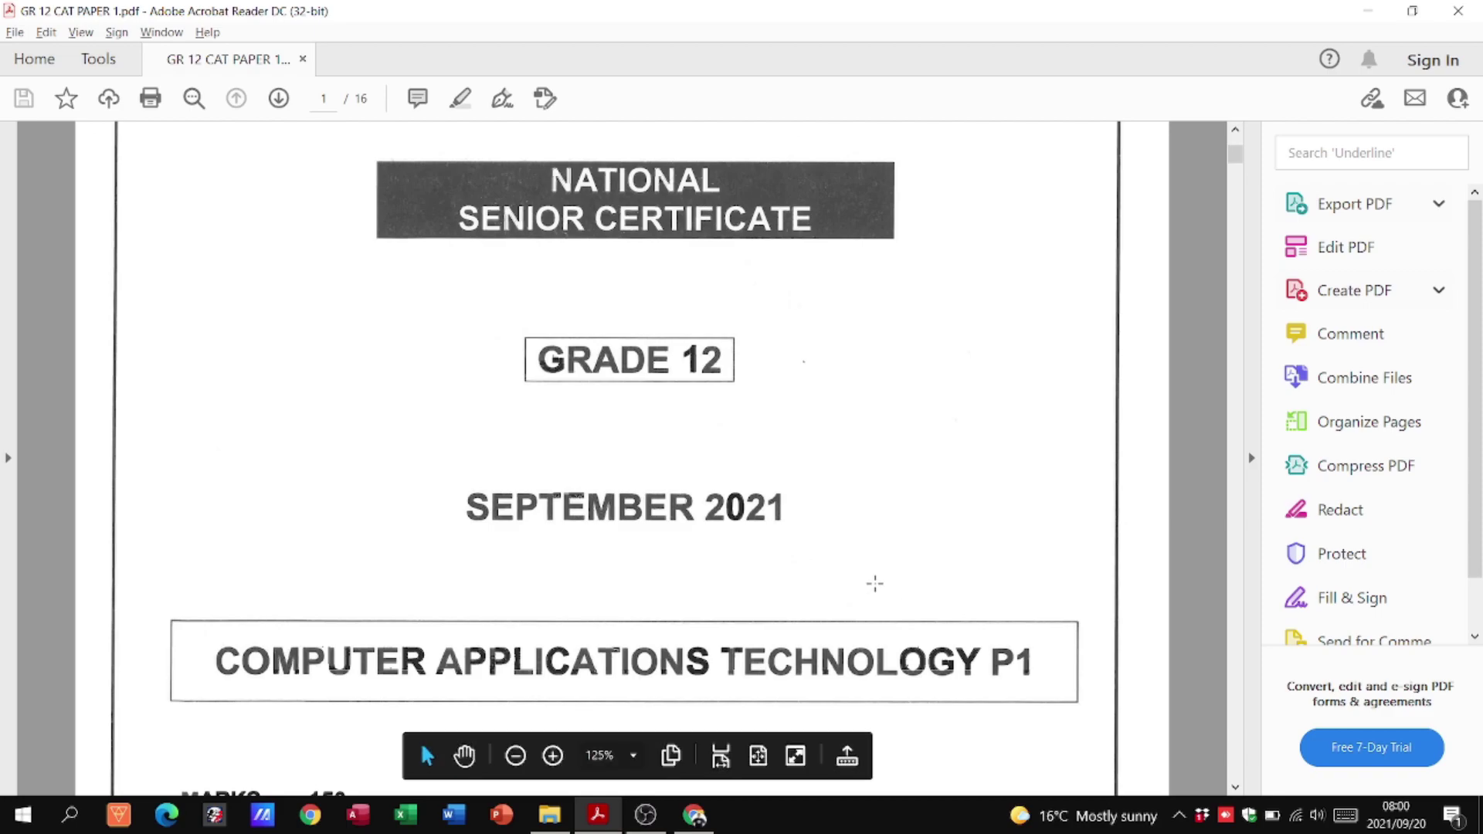
# Find Question 3: Spreadsheet on page 7 of the exam paper and read its instructions.
pyautogui.scroll(-1, 876, 579)
pyautogui.scroll(-1, 876, 576)
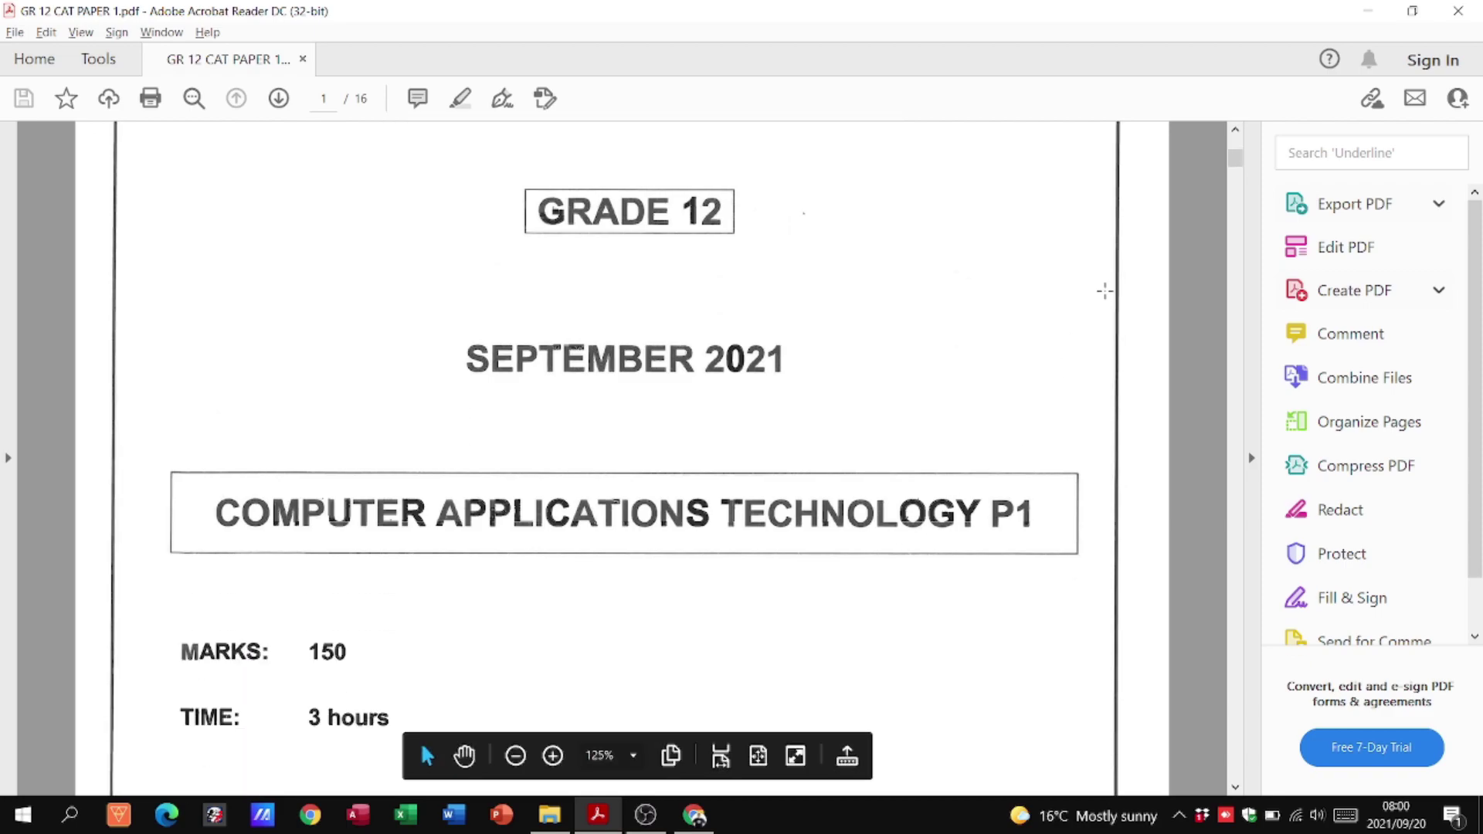
pyautogui.moveTo(1235, 162); pyautogui.dragTo(1234, 401)
pyautogui.scroll(2, 1075, 335)
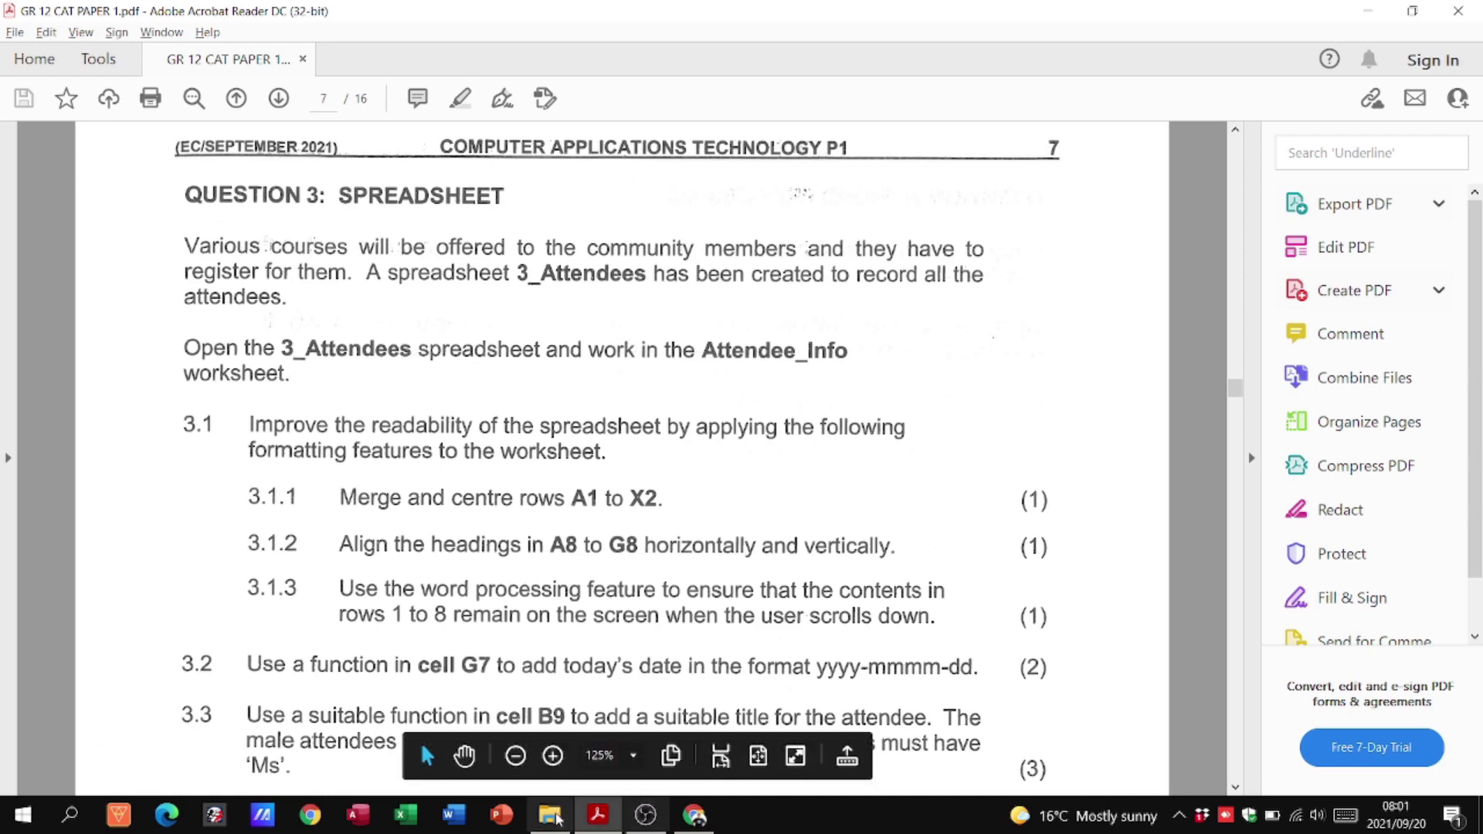
# Open 3_Attendees.xlsx from the CAT P1 GR12_SEPT2021_Data_ folder in Excel without updating its external links.
pyautogui.moveTo(549, 817)
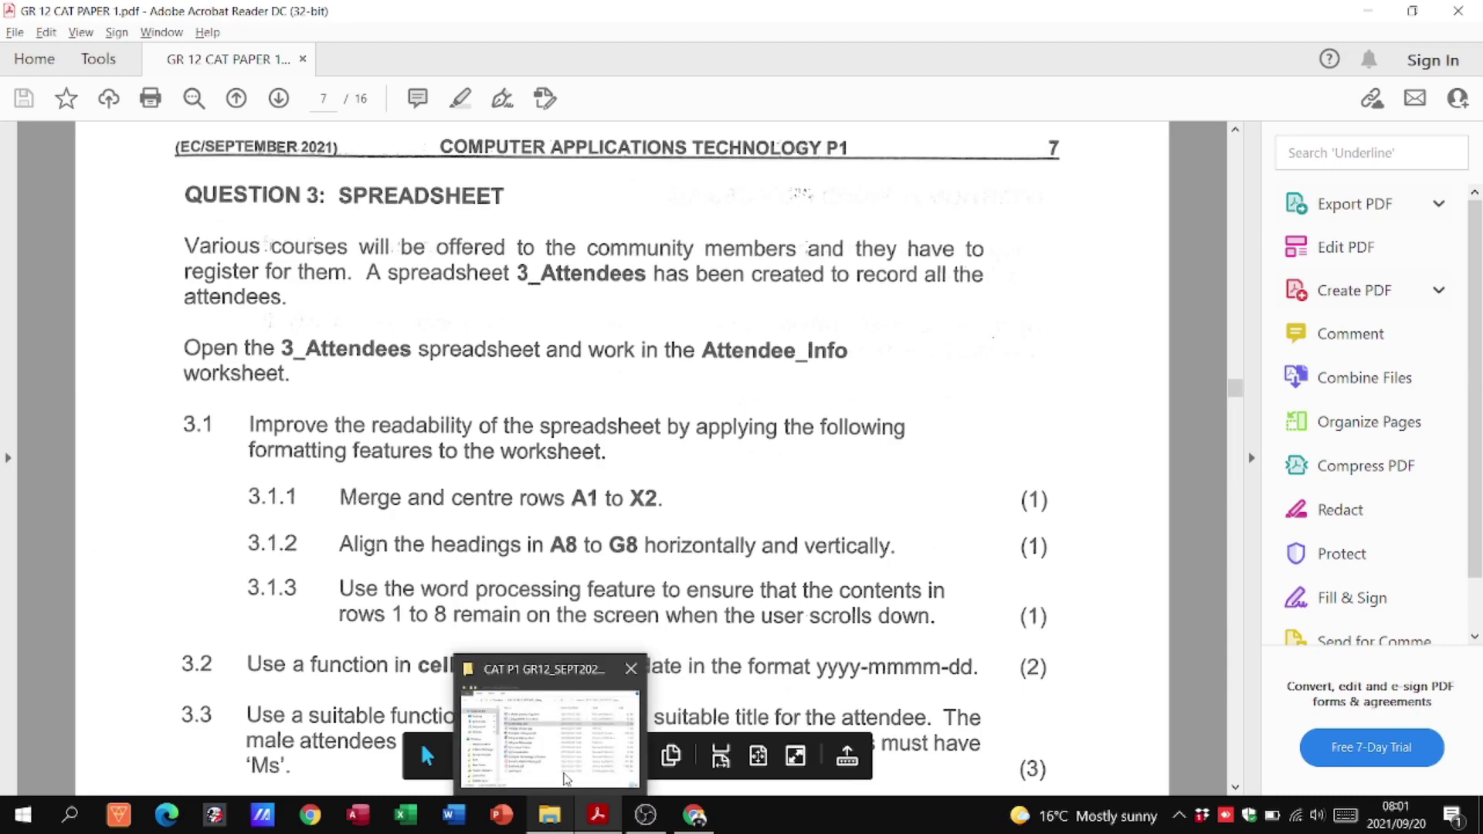
pyautogui.click(566, 751)
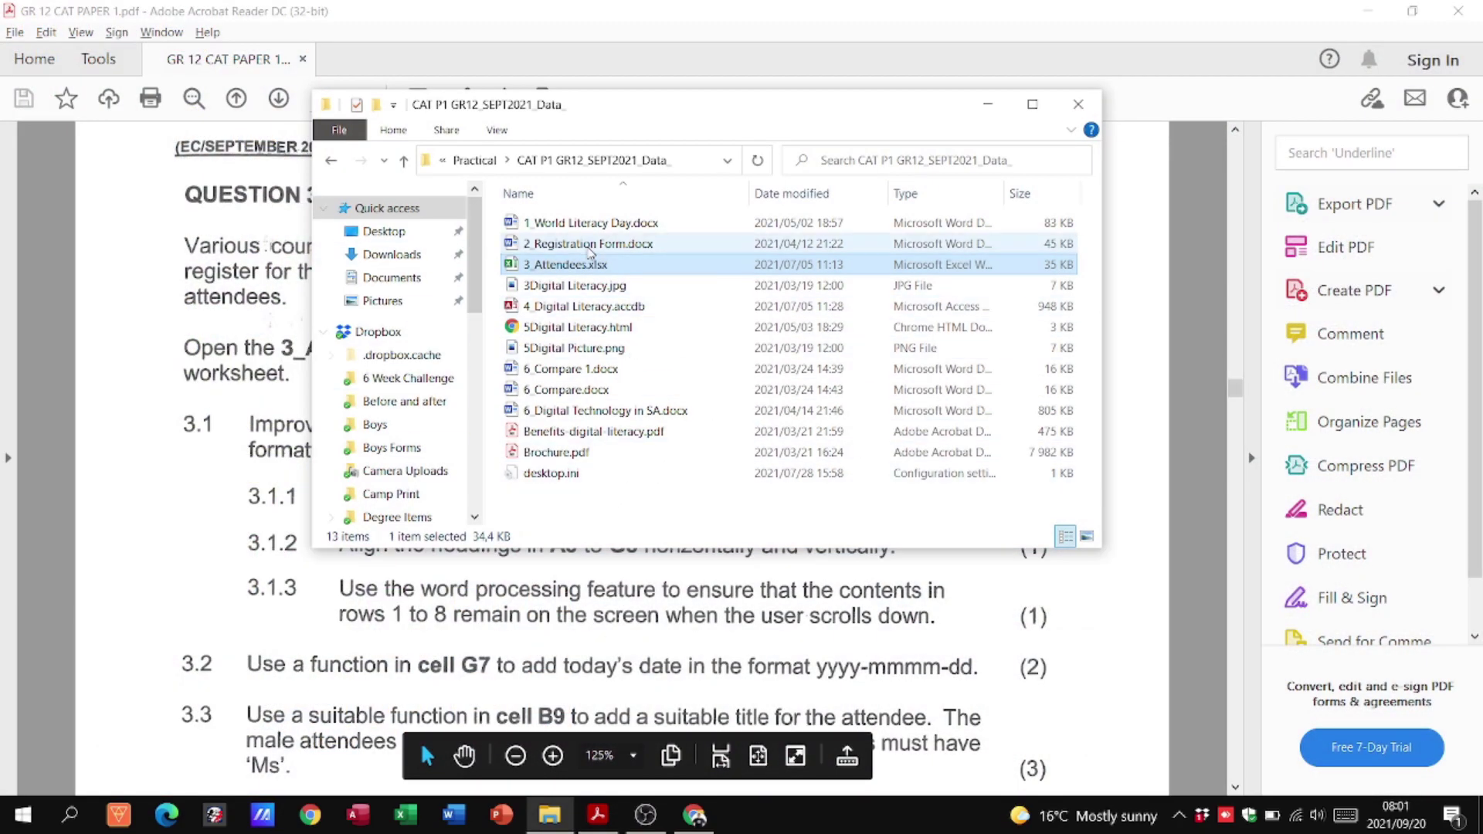
pyautogui.click(559, 281)
pyautogui.click(561, 271)
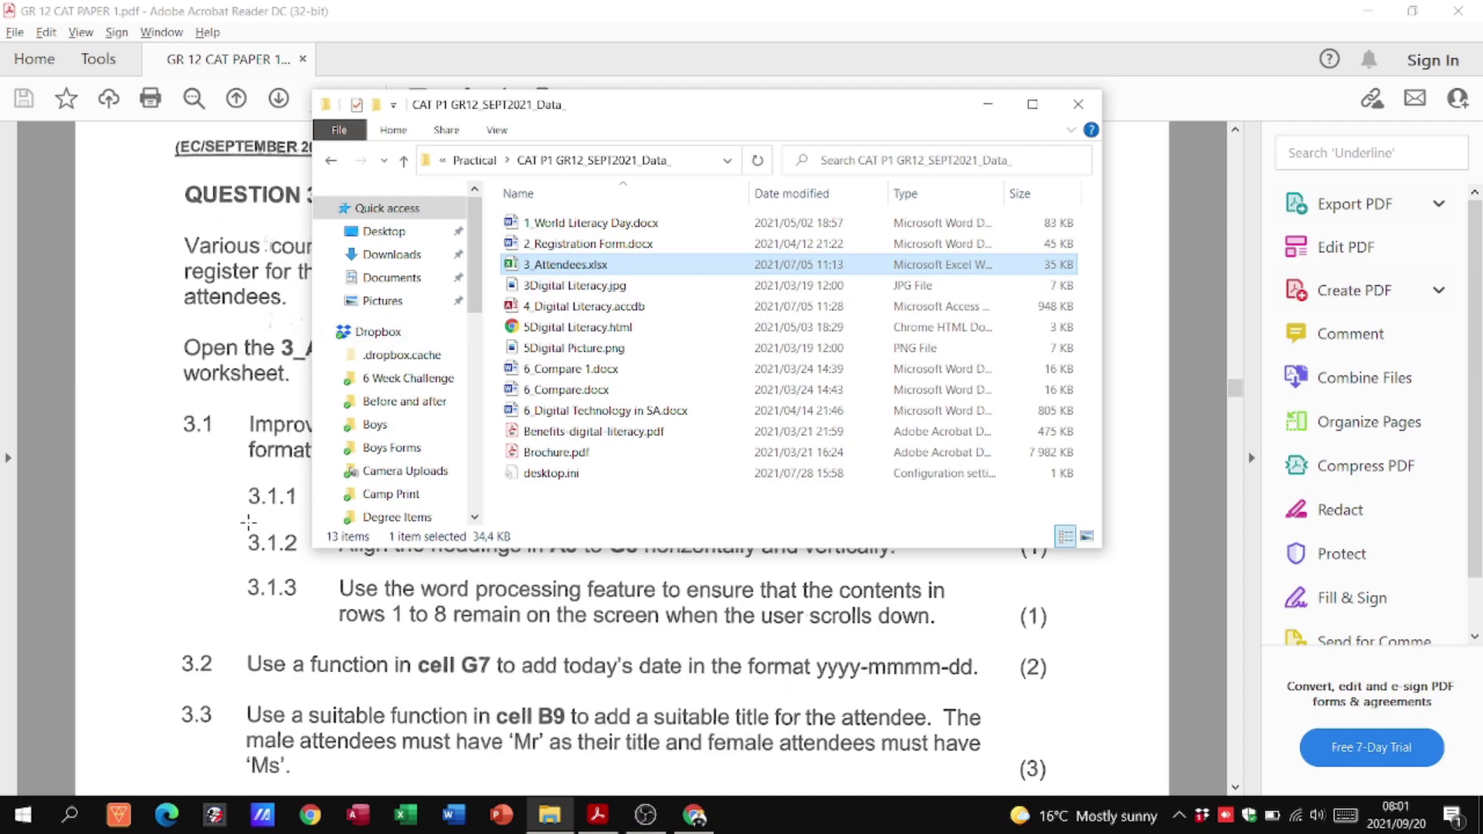
pyautogui.click(309, 616)
pyautogui.hotkey('ctrl', 'a')
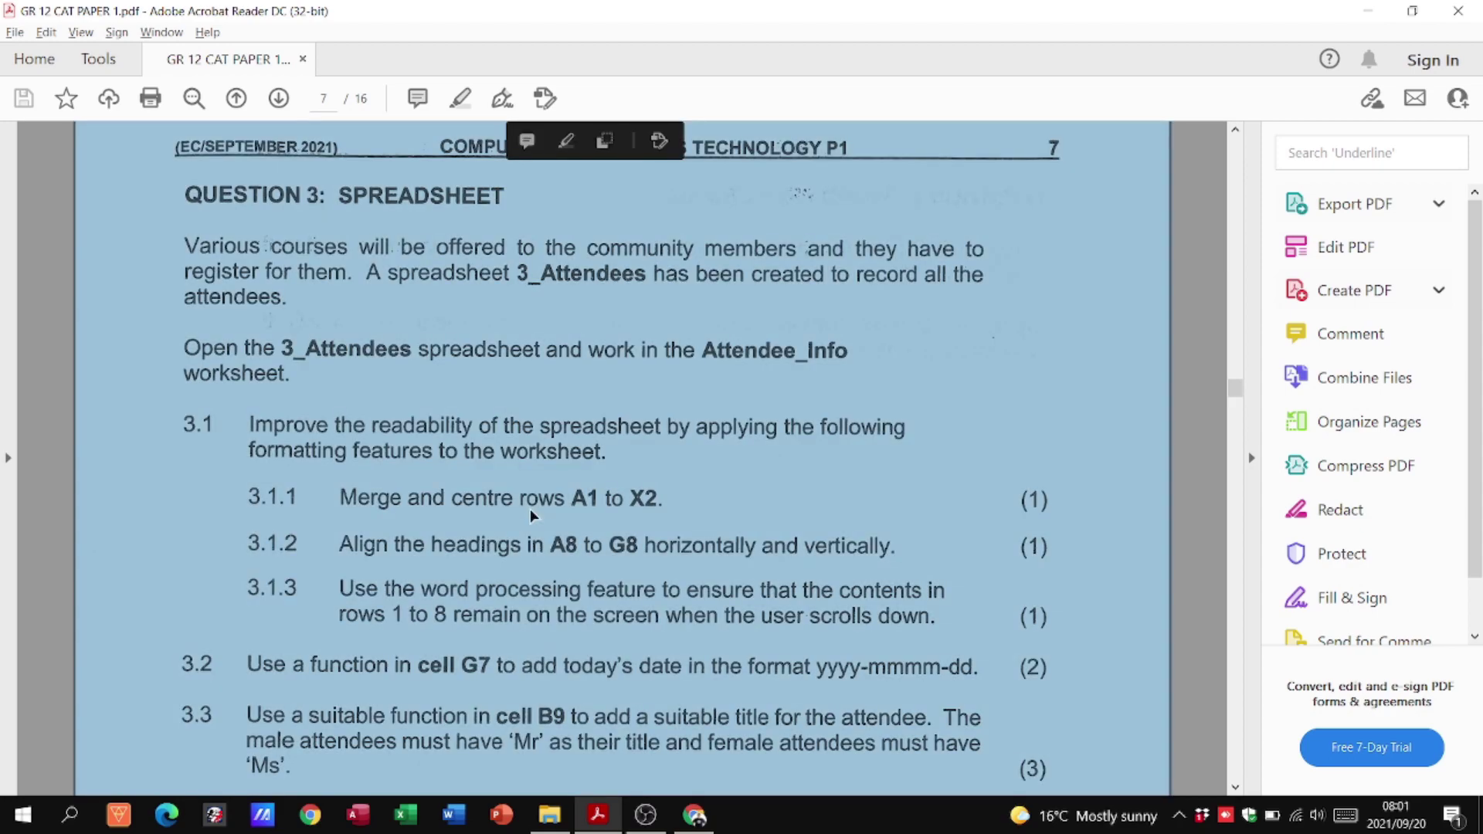
pyautogui.click(658, 462)
pyautogui.scroll(-1, 682, 456)
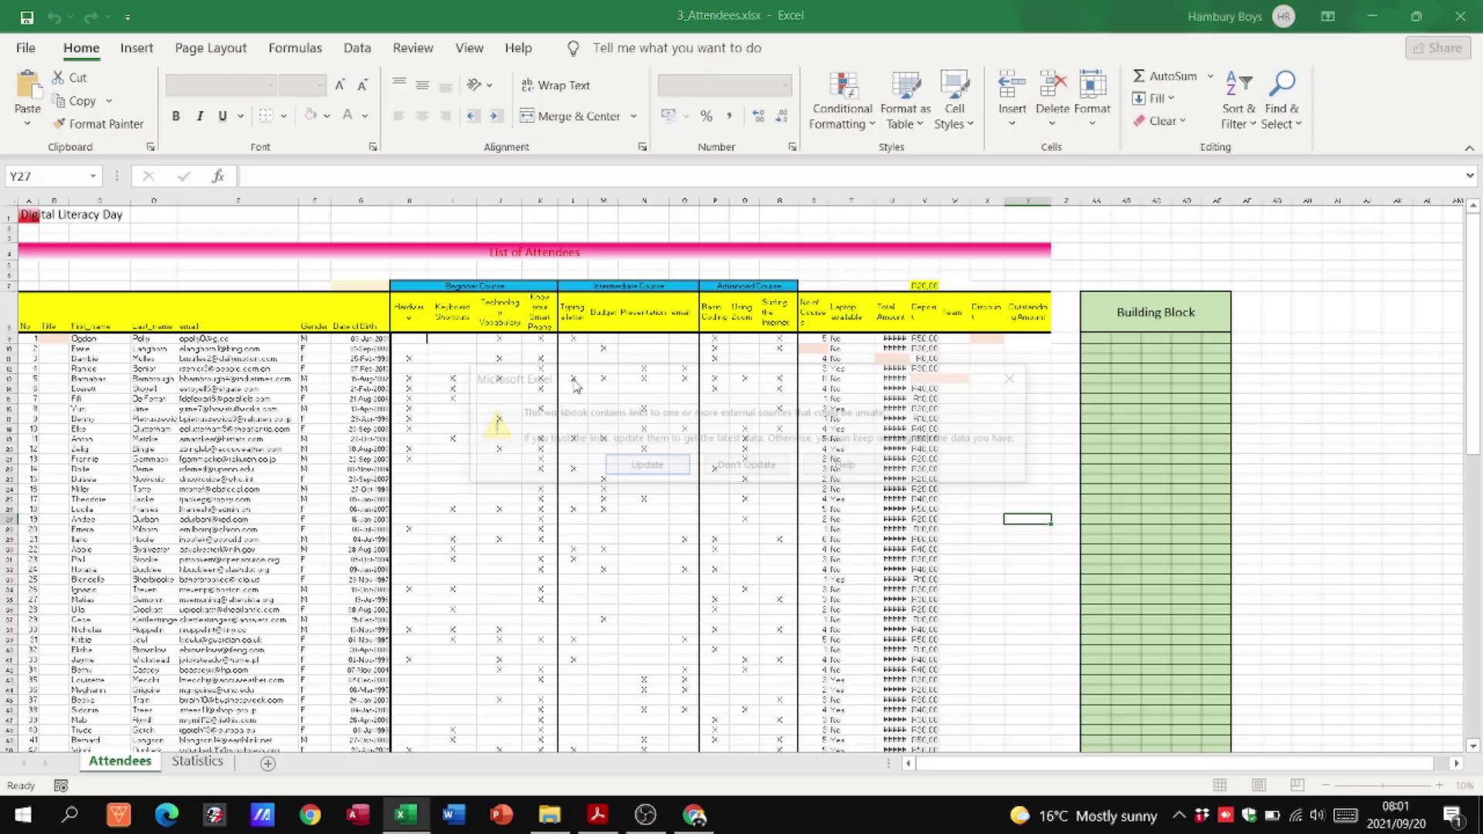
pyautogui.click(719, 466)
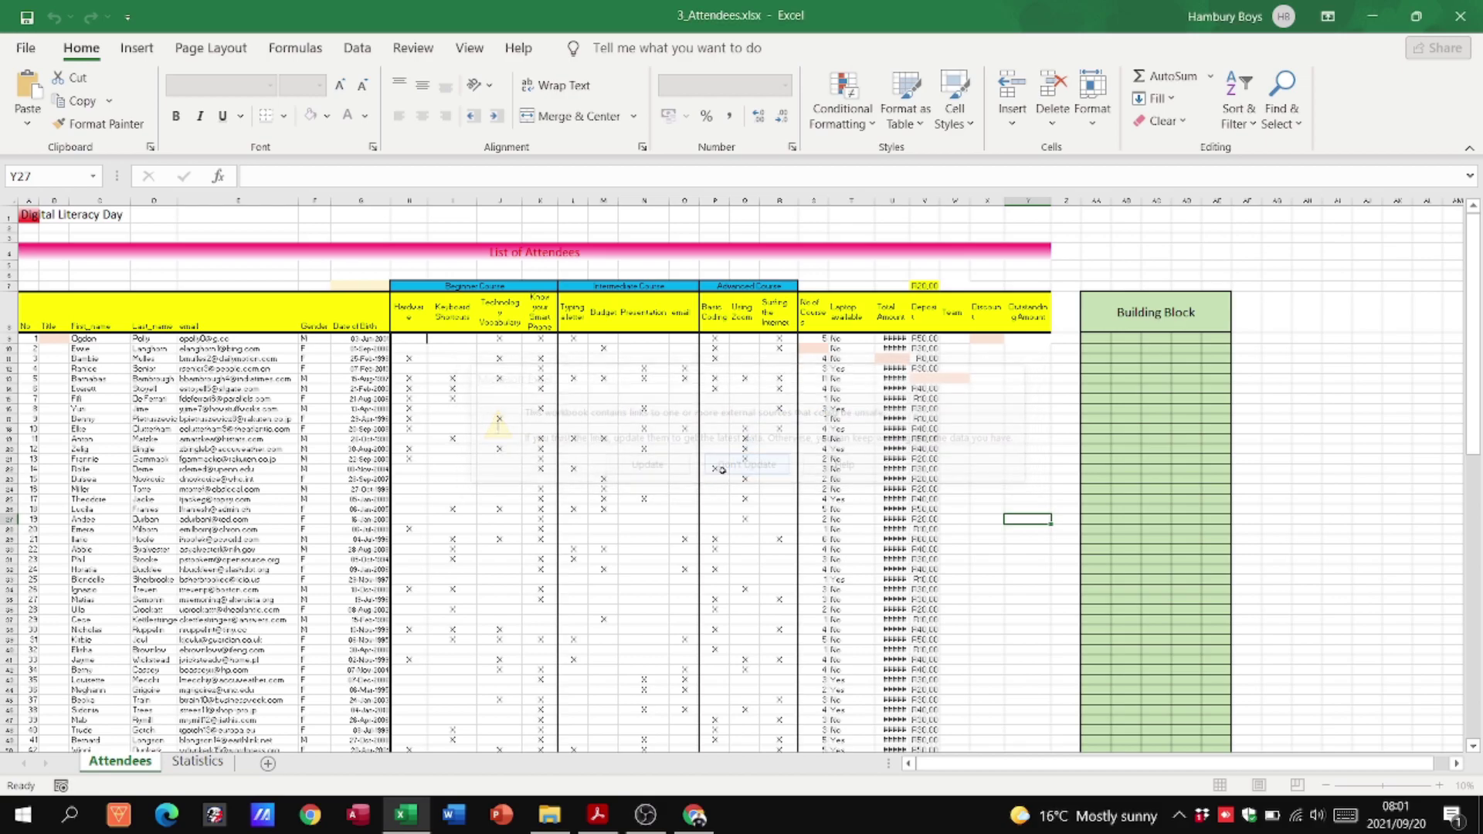
# Merge and centre the range A1 to X2 on the Attendees worksheet, as question 3.1.1 asks.
pyautogui.click(1374, 16)
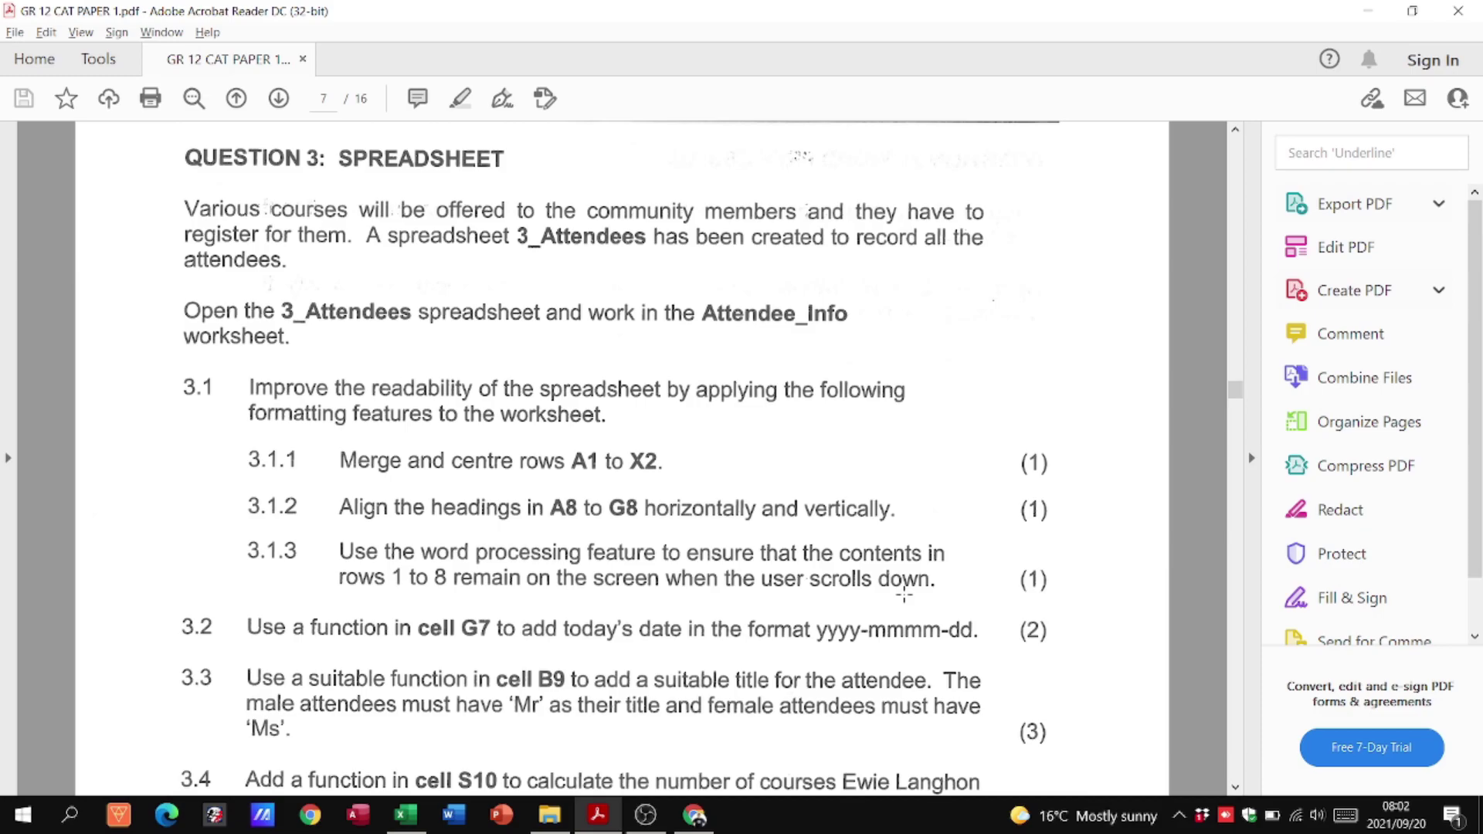
pyautogui.hotkey('alt', 'Tab')
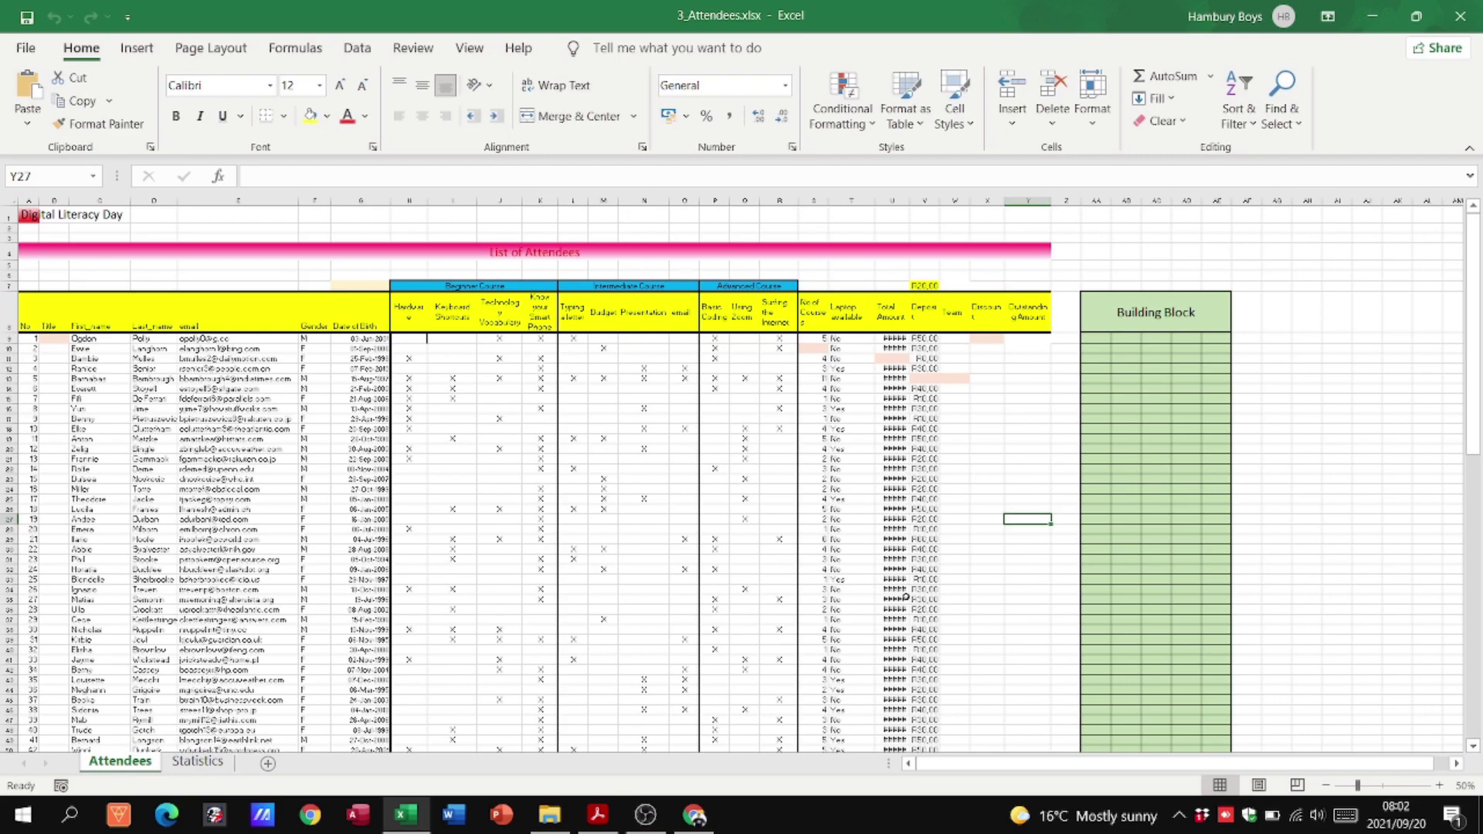
pyautogui.click(1438, 785)
pyautogui.click(1438, 785)
pyautogui.click(1438, 785)
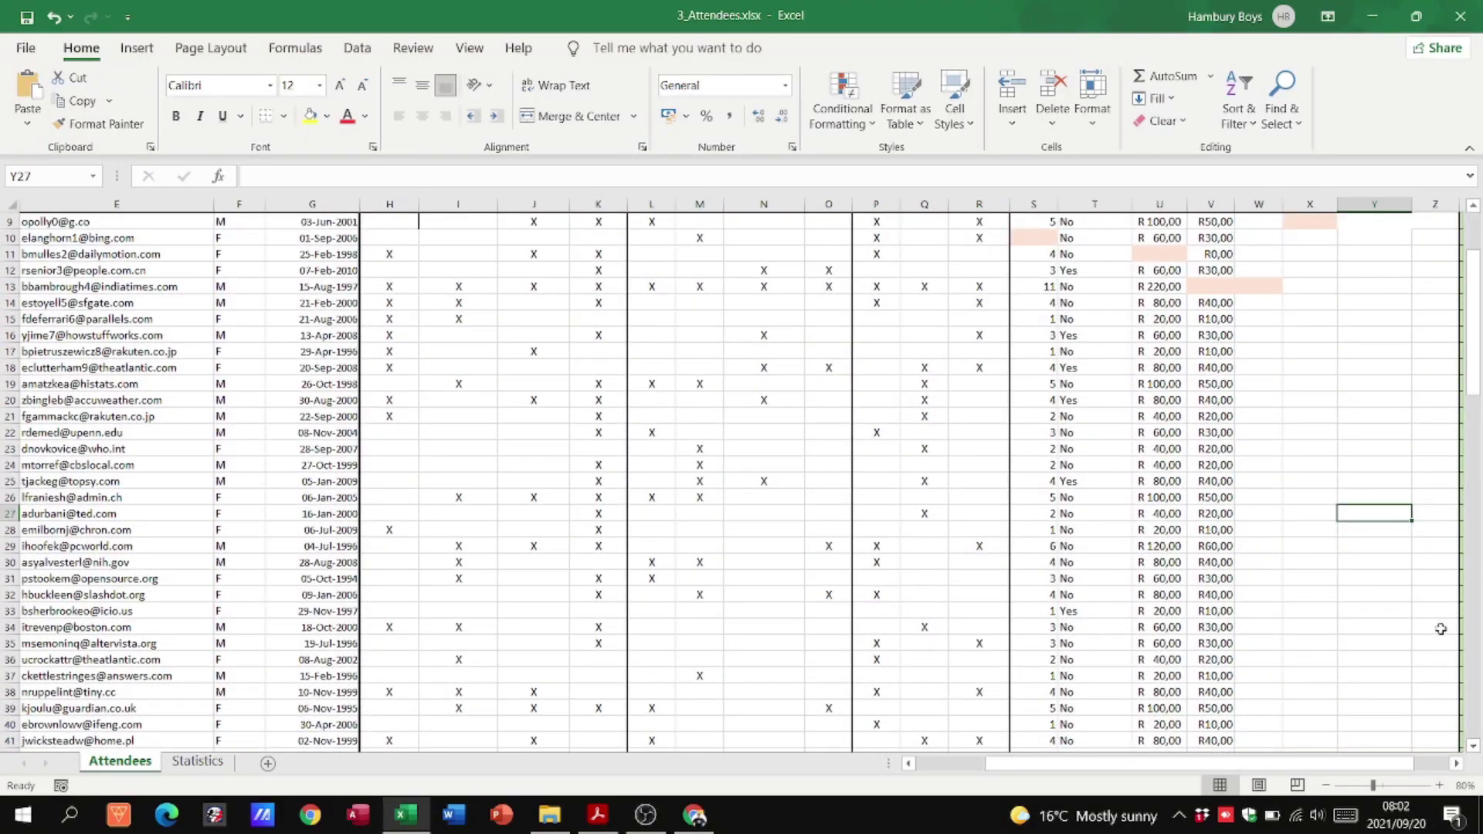
pyautogui.moveTo(1473, 305); pyautogui.dragTo(1473, 270)
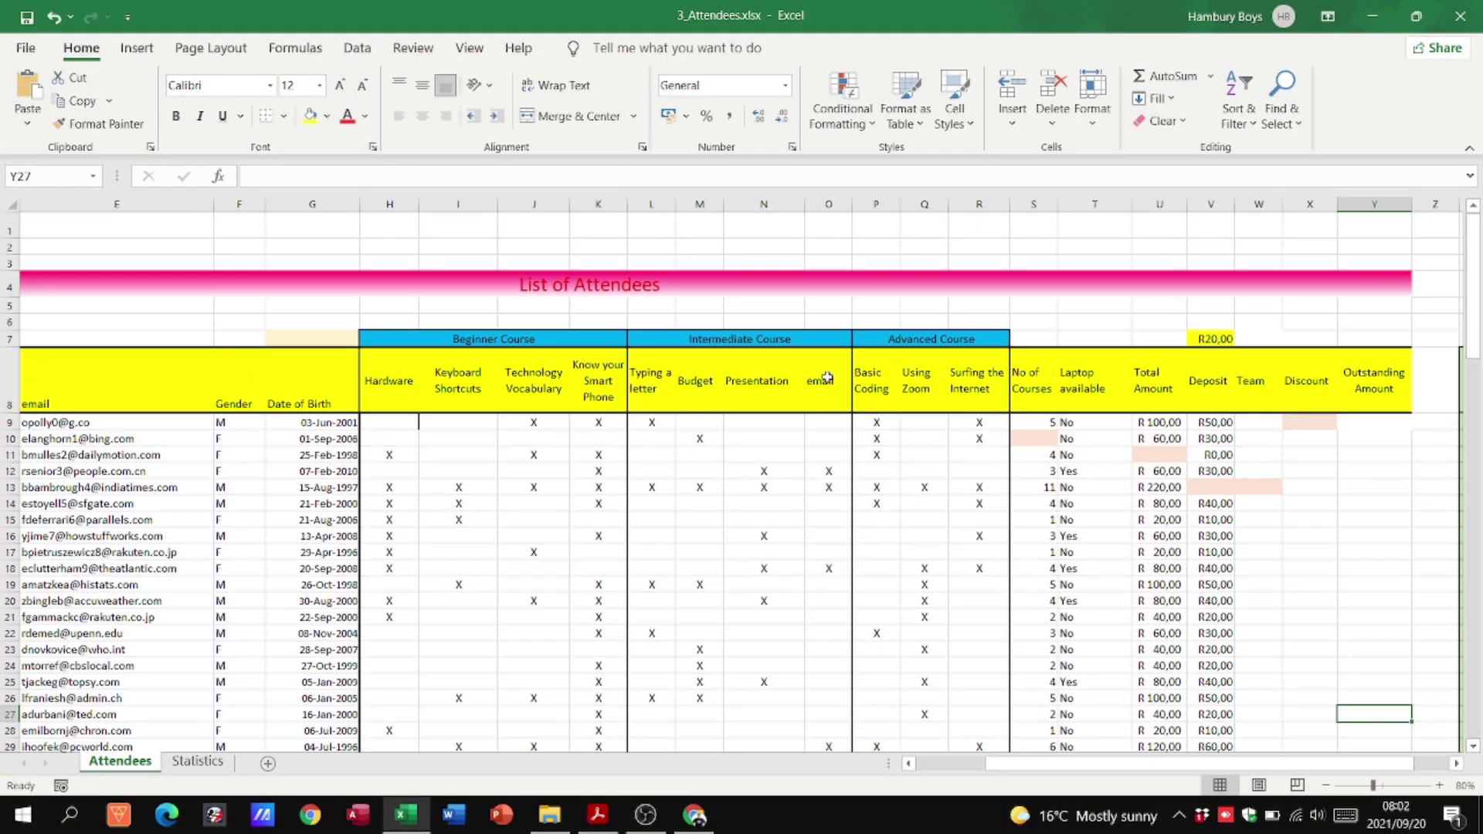
pyautogui.hotkey('alt', 'Tab')
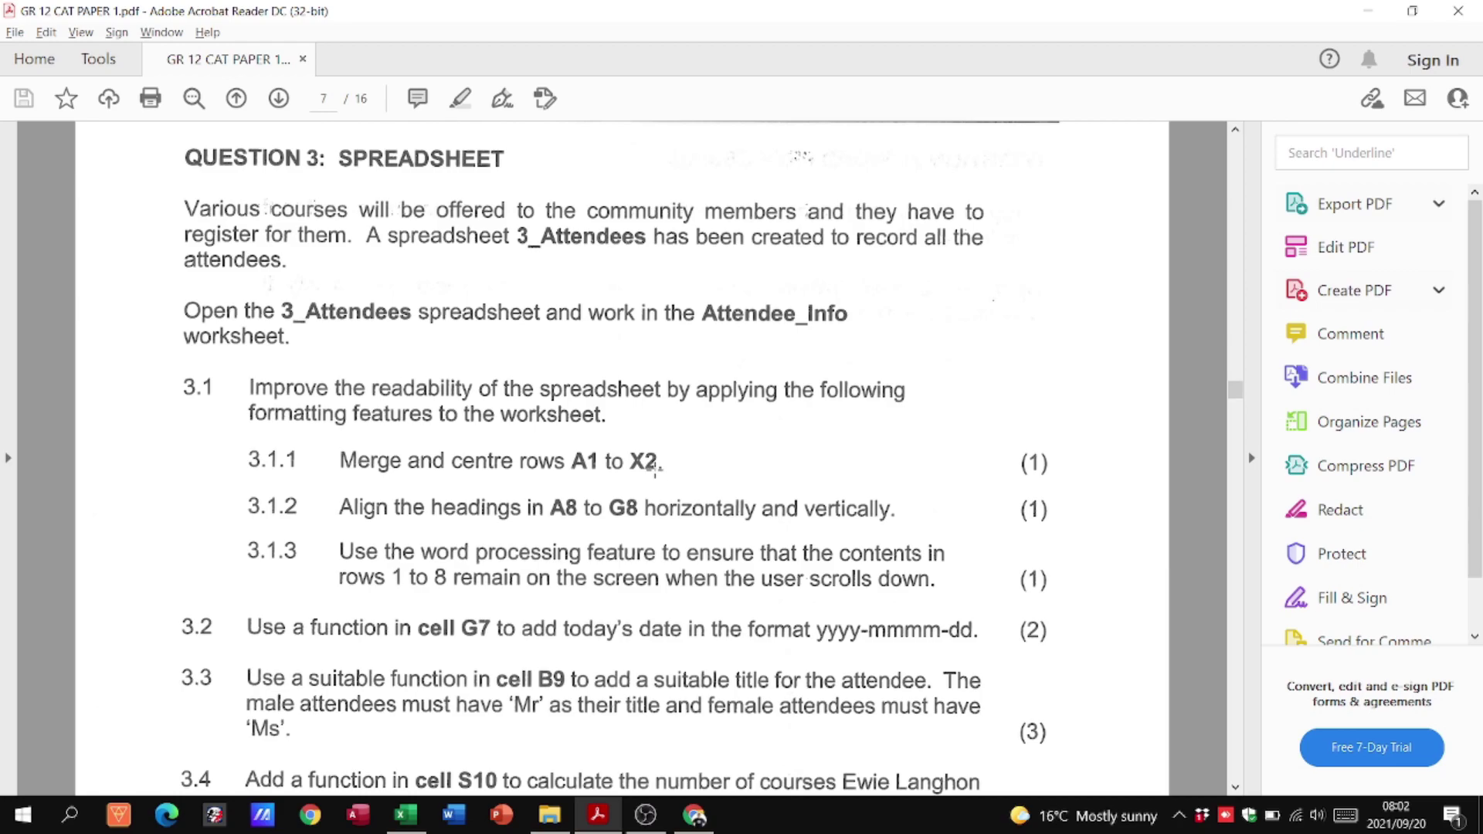
pyautogui.hotkey('alt', 'Tab')
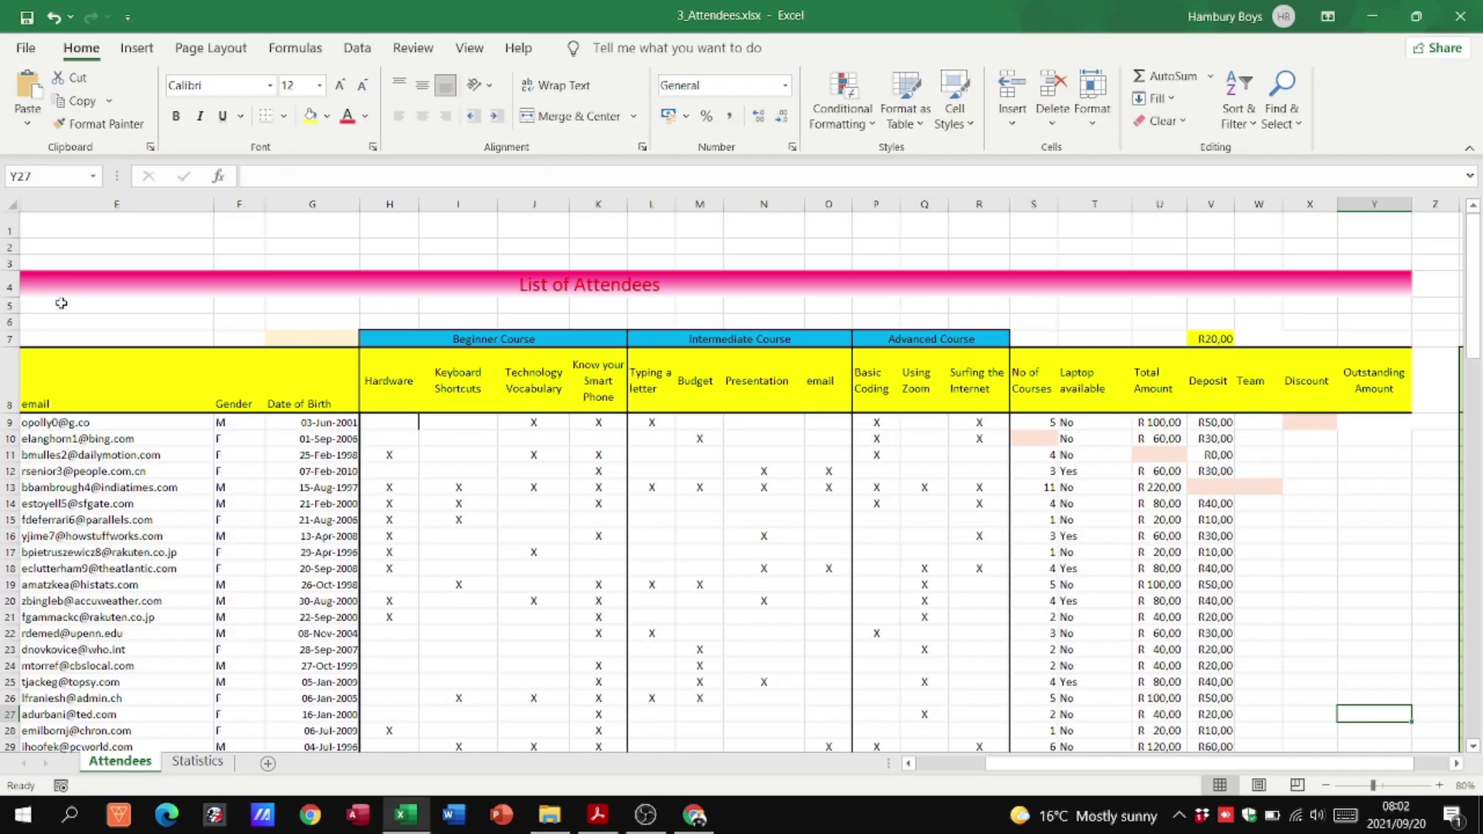
pyautogui.click(964, 765)
pyautogui.click(33, 226)
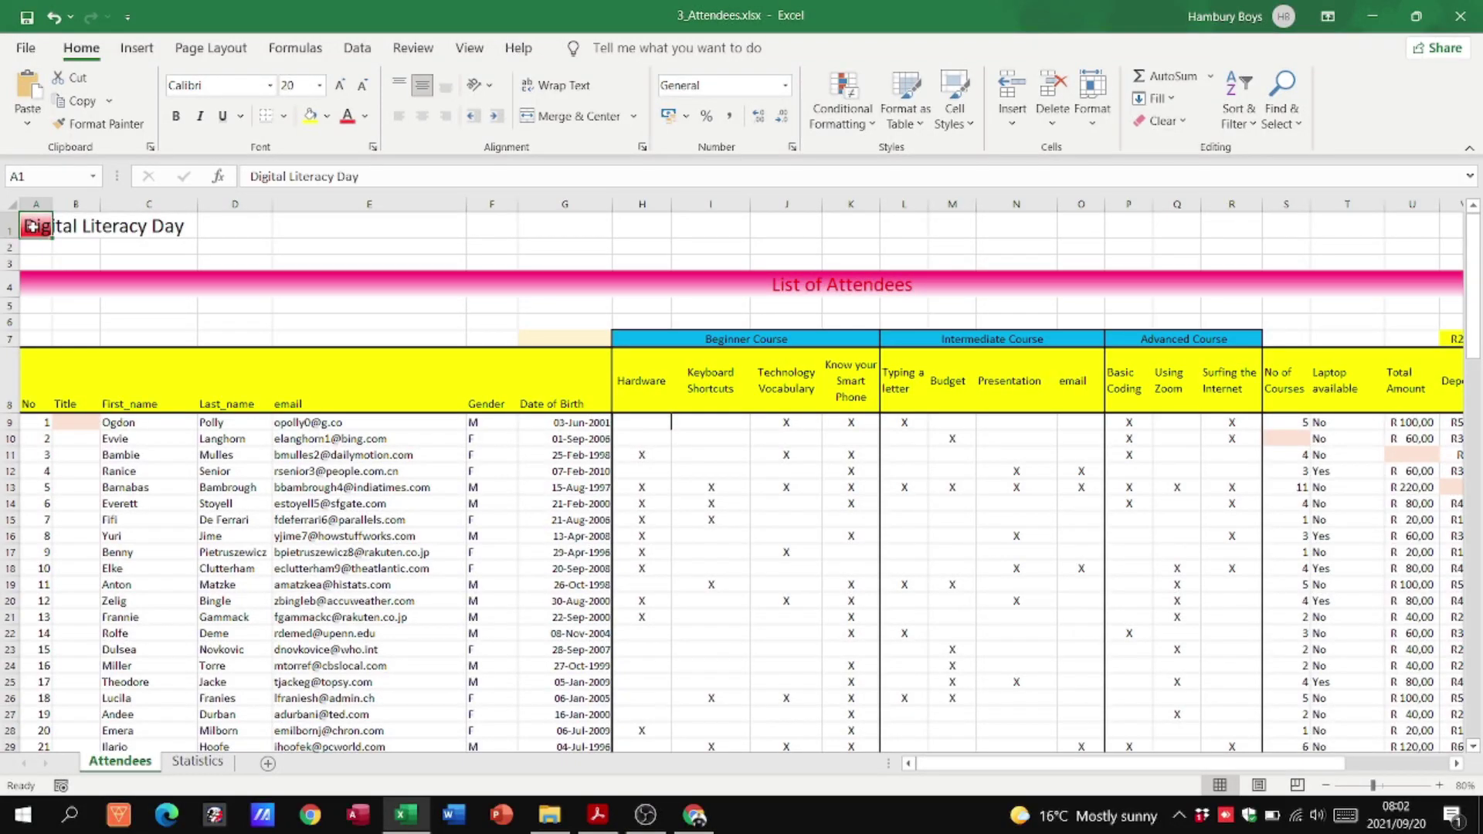
pyautogui.moveTo(33, 226); pyautogui.dragTo(1400, 248)
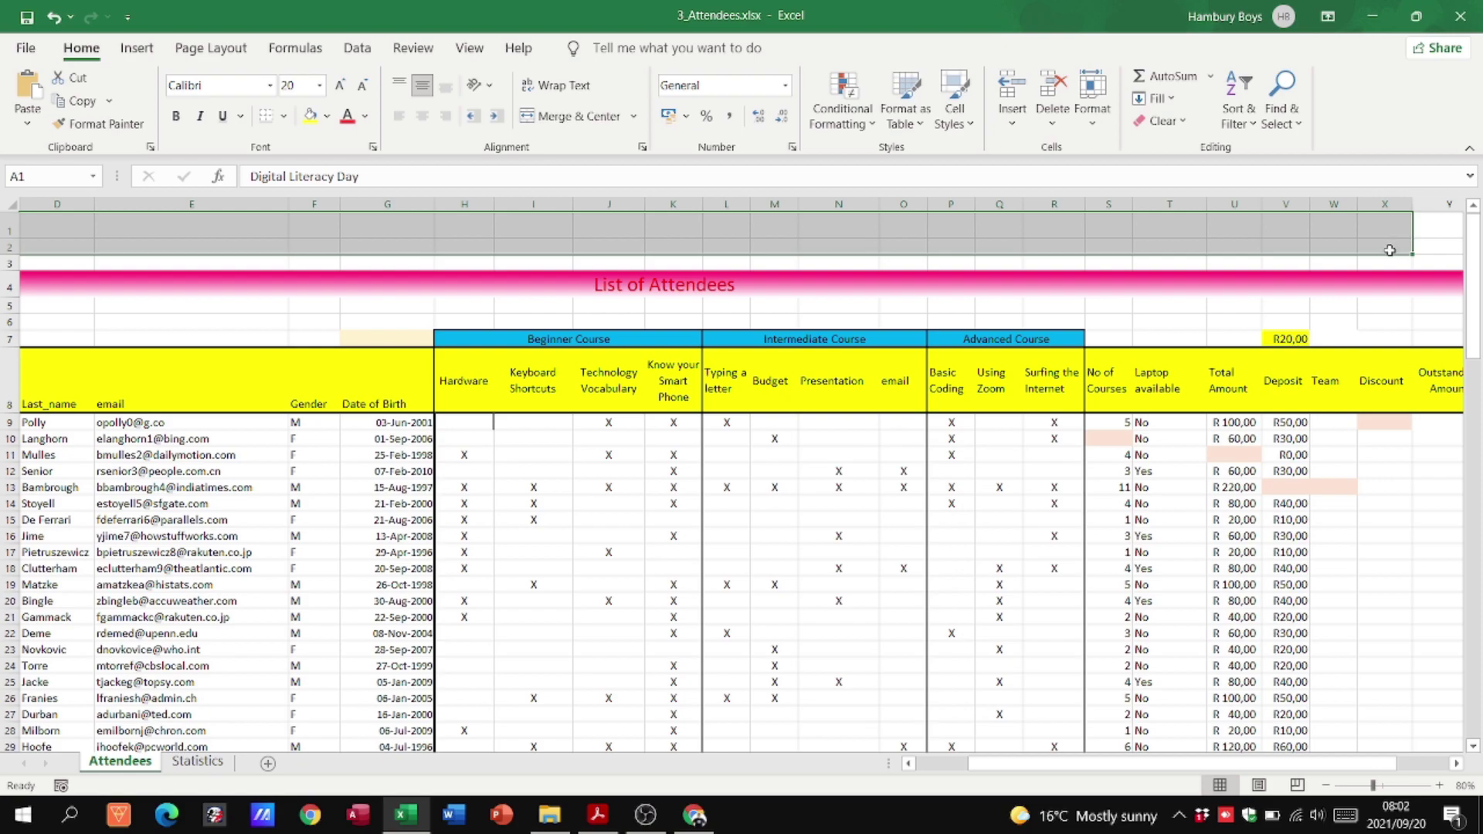
pyautogui.click(568, 117)
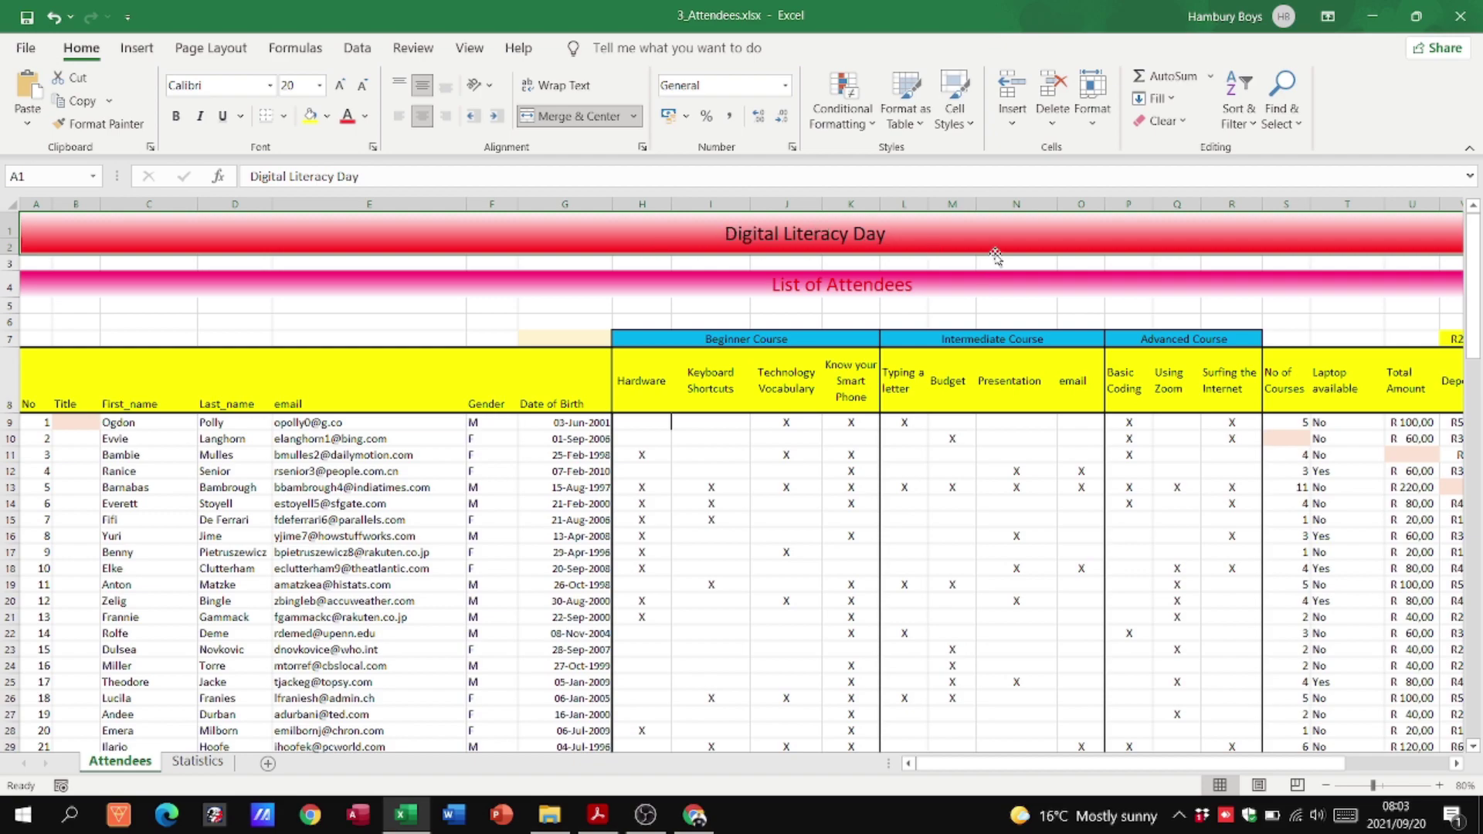
# Centre the headings in A8 to G8 both horizontally and vertically, following question 3.1.2.
pyautogui.hotkey('alt', 'Tab')
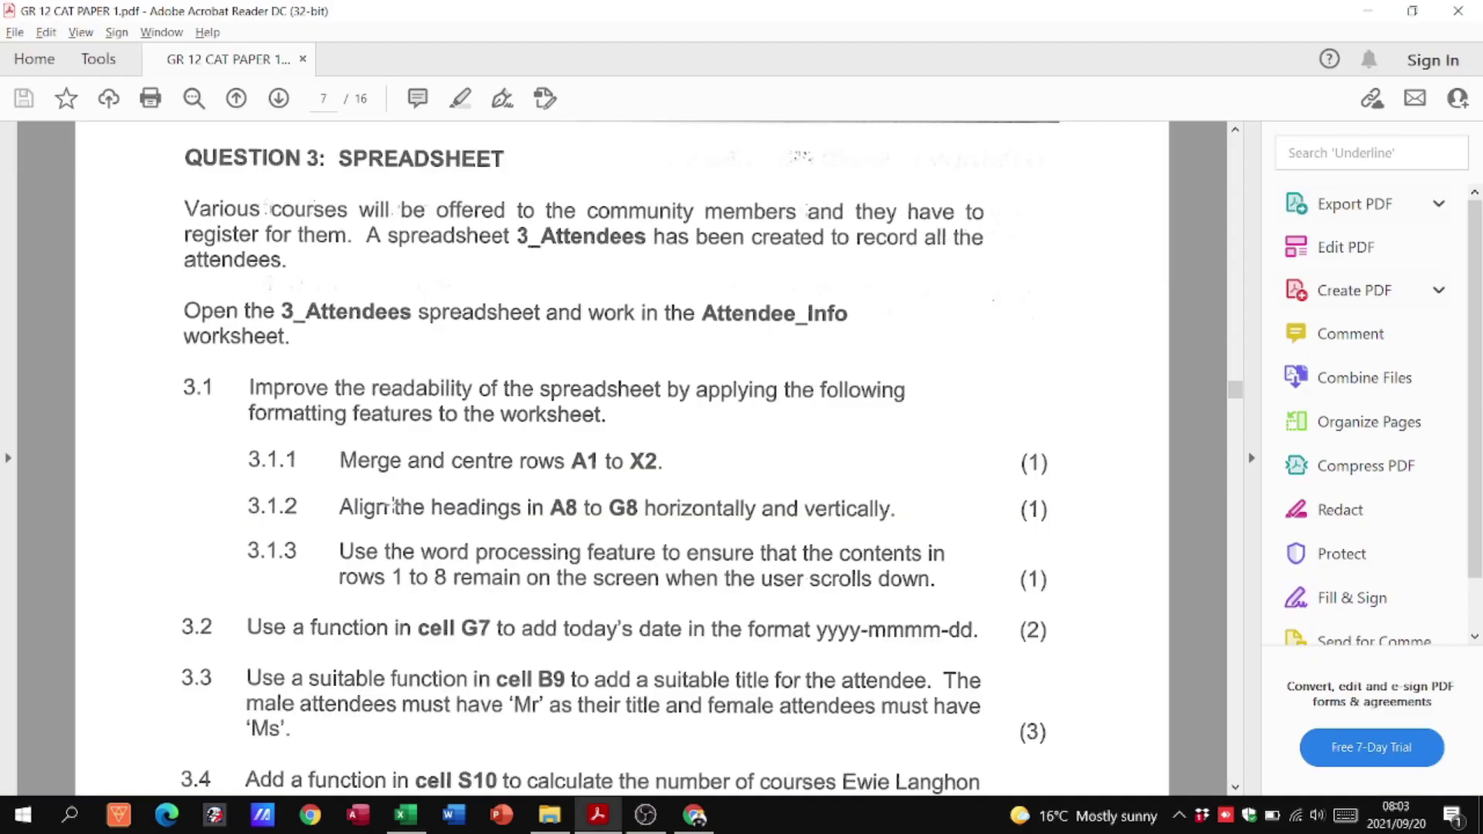
pyautogui.hotkey('alt', 'Tab')
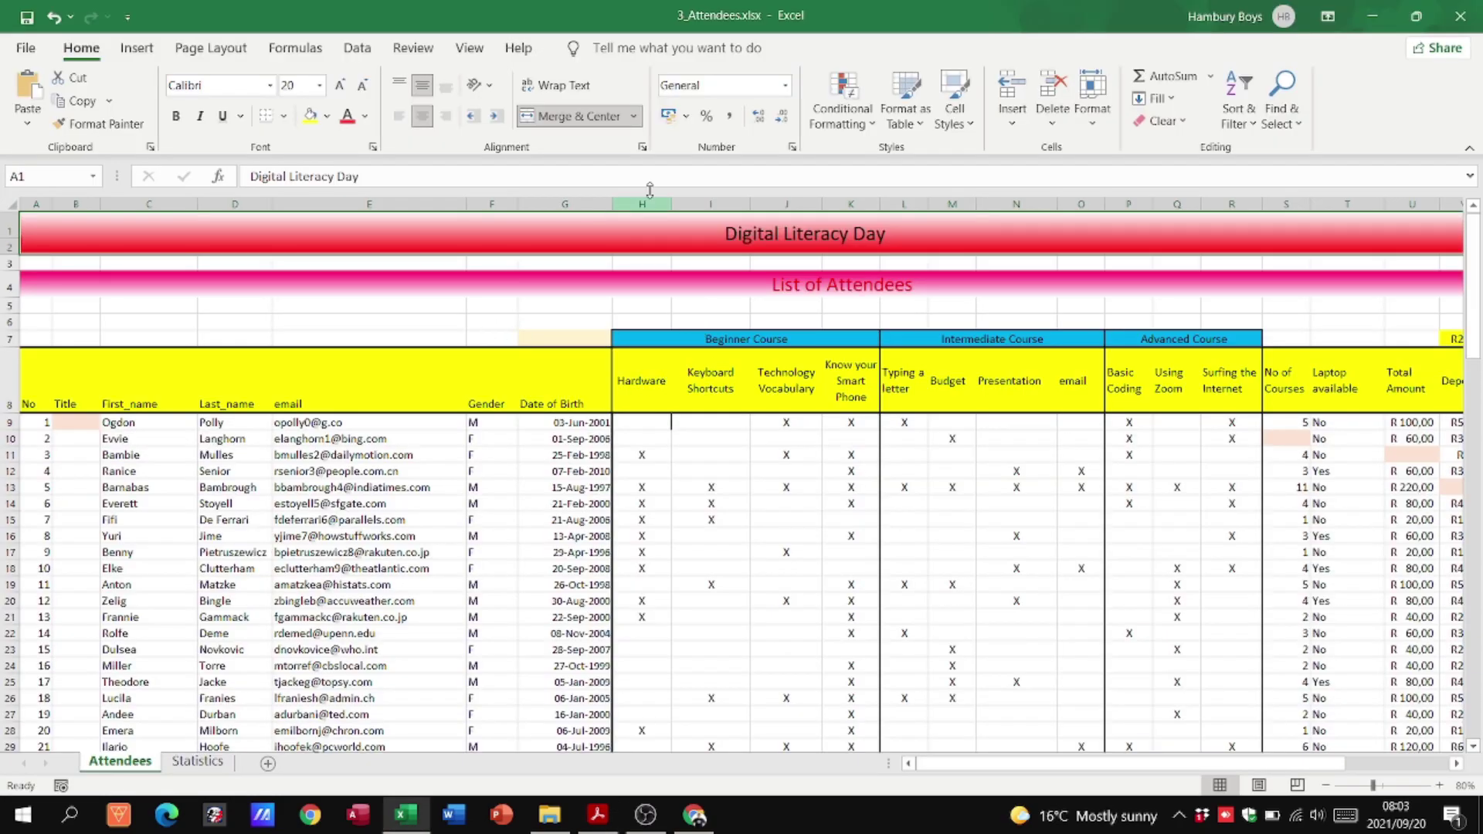
pyautogui.click(34, 383)
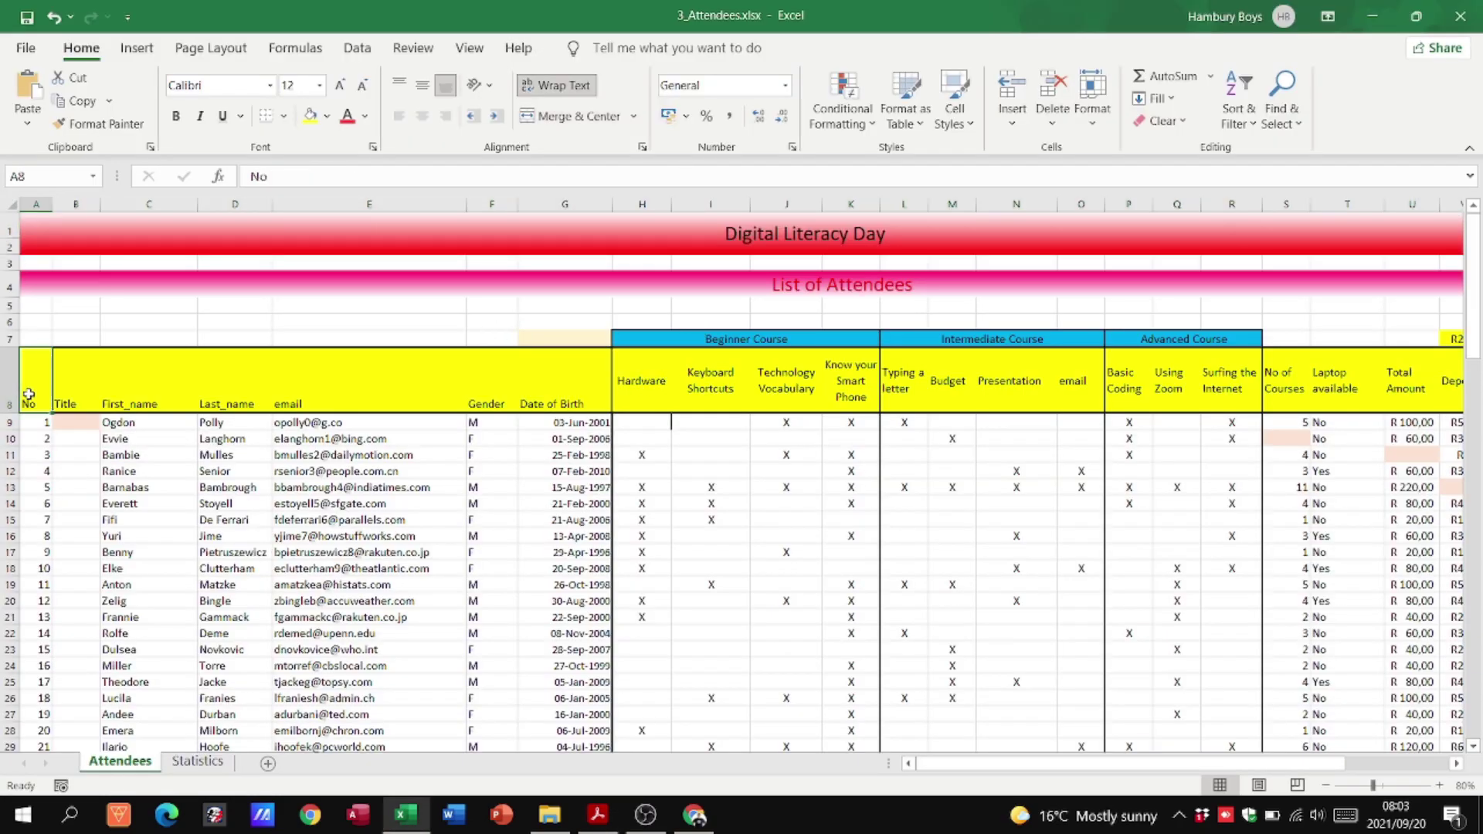
pyautogui.moveTo(35, 383); pyautogui.dragTo(595, 383)
pyautogui.hotkey('alt', 'Tab')
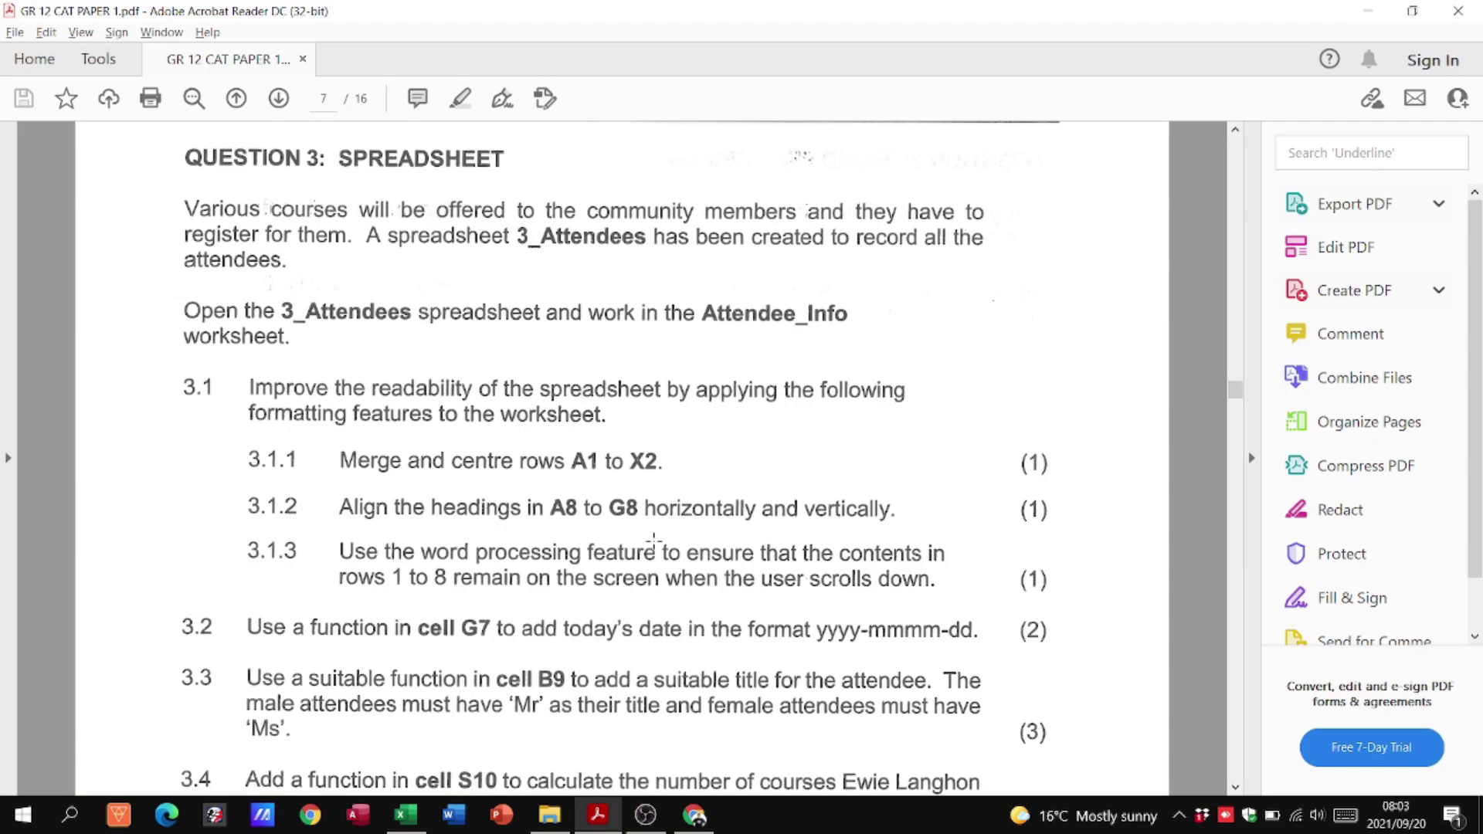
pyautogui.hotkey('alt', 'Tab')
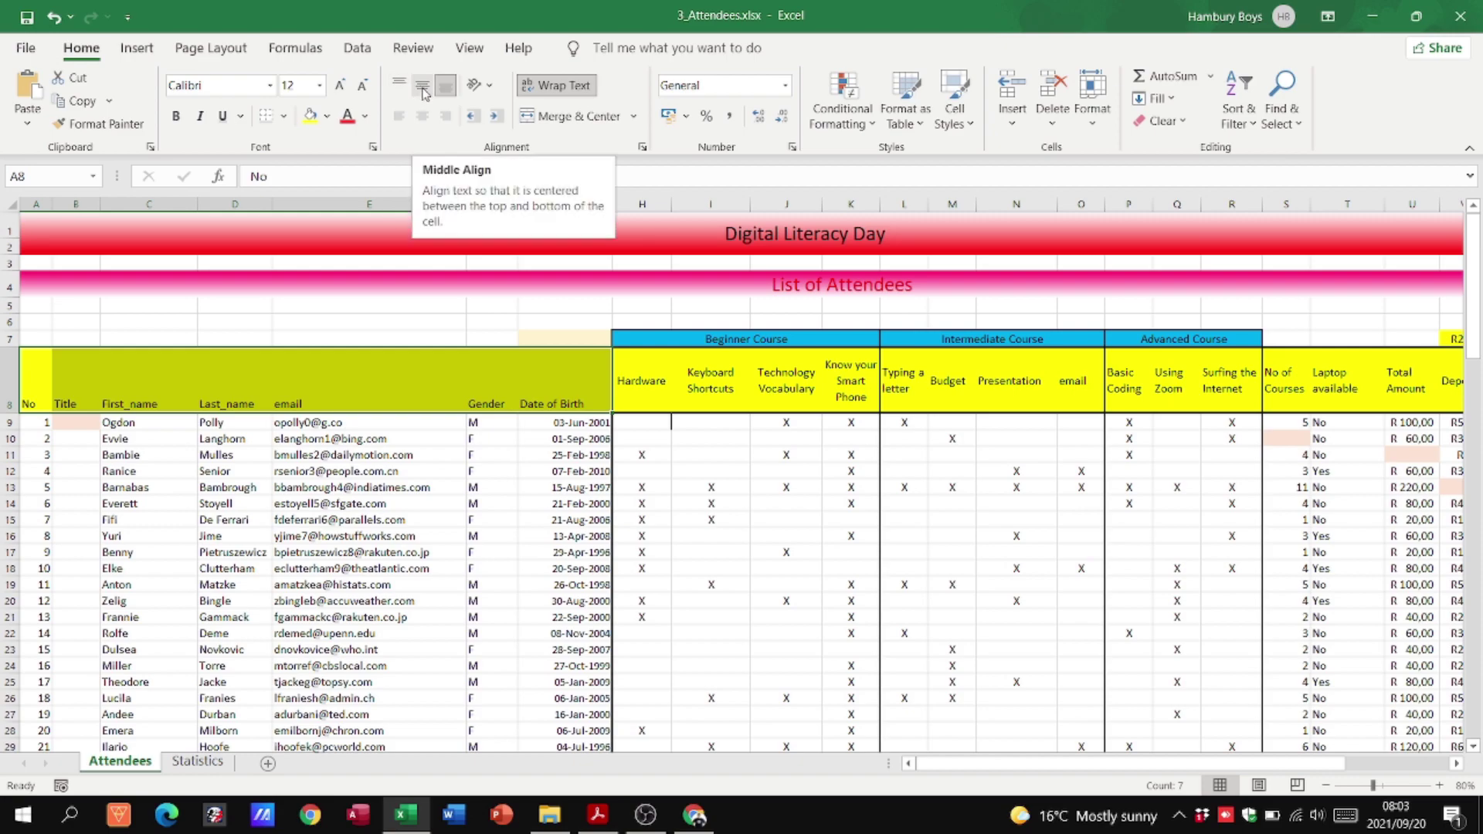
pyautogui.click(423, 91)
pyautogui.click(423, 117)
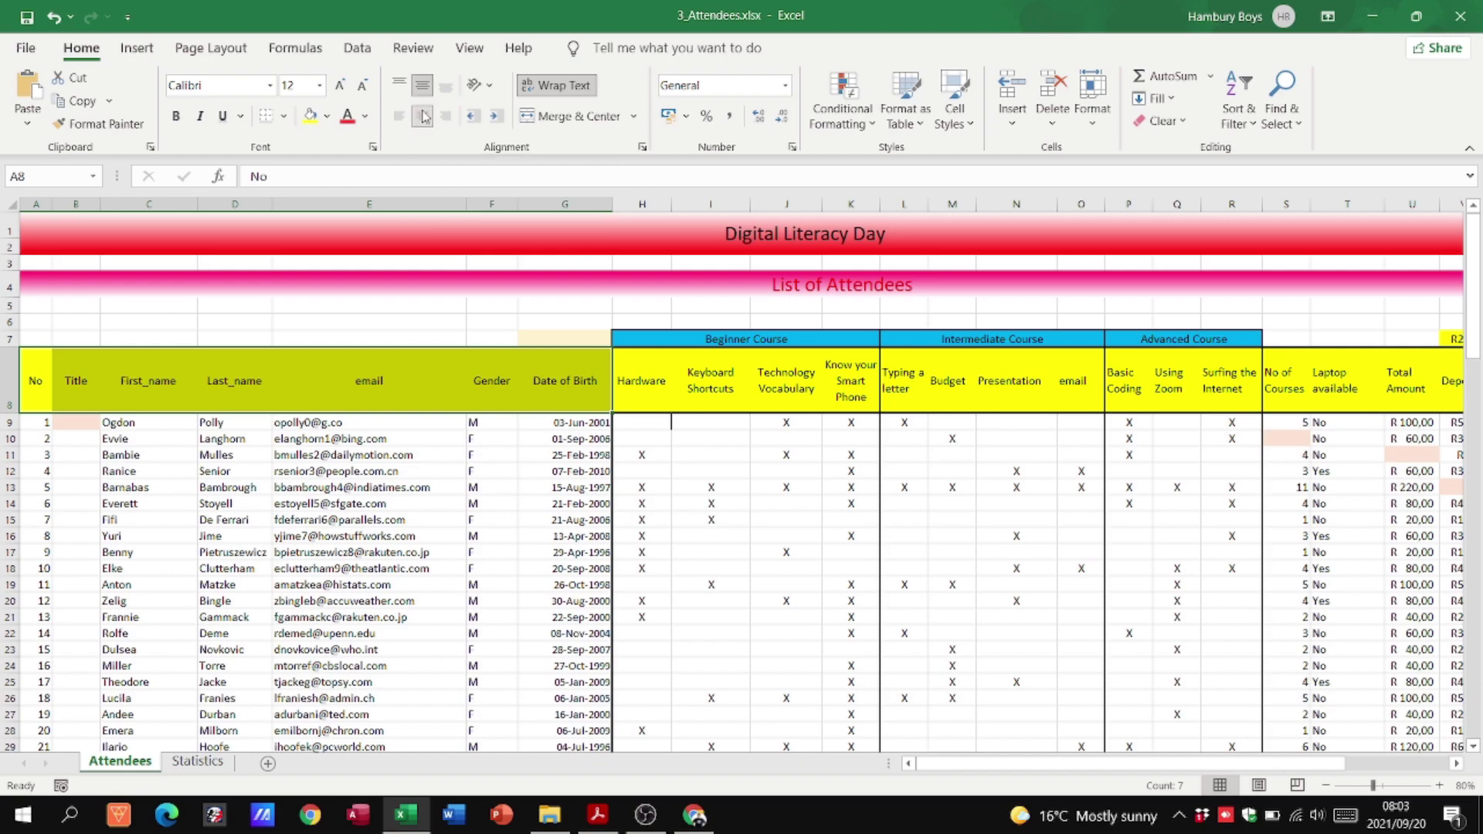
pyautogui.click(355, 407)
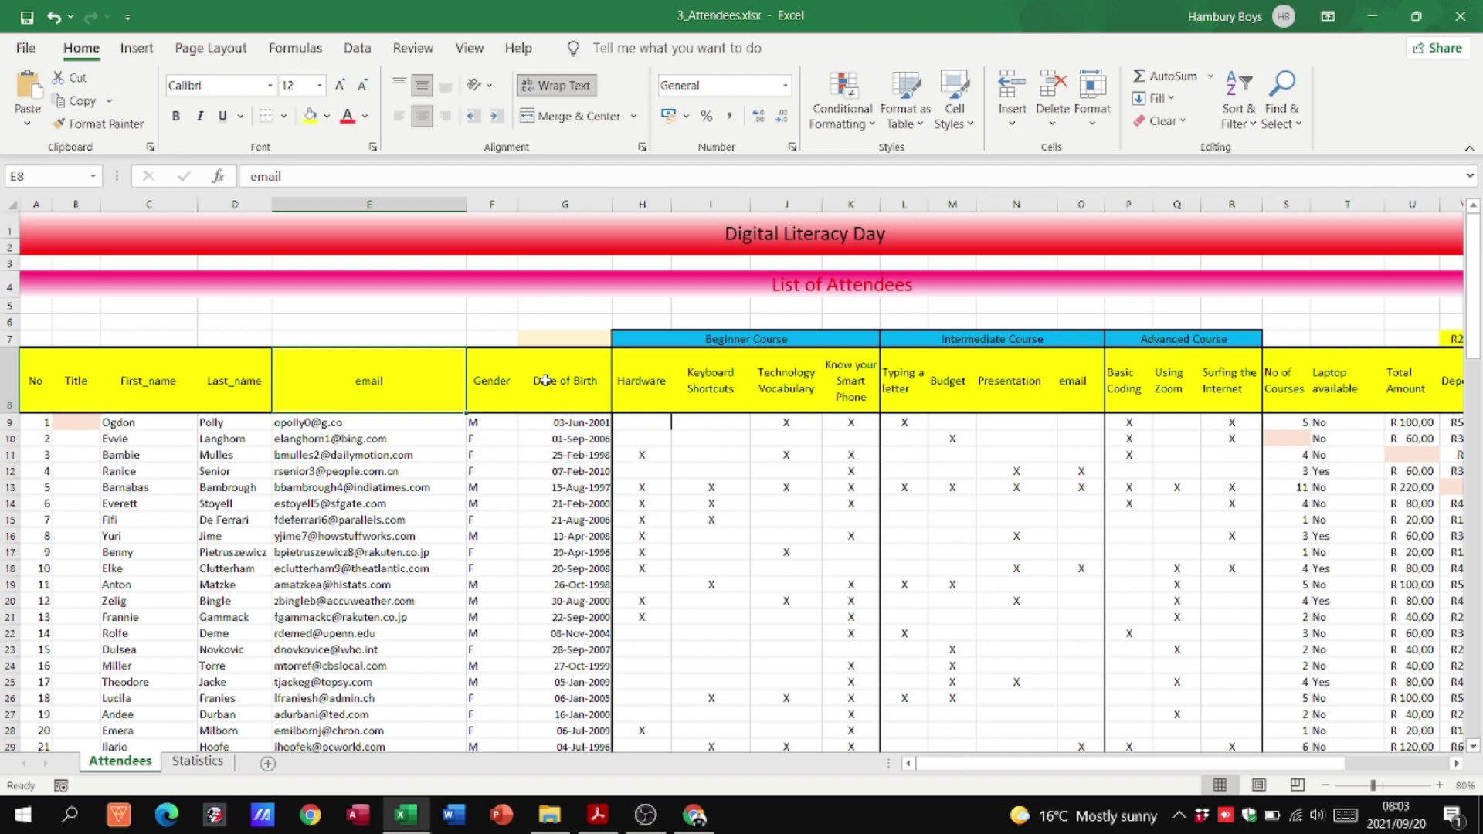
# Read question 3.1.3 in the exam paper, select rows 1 to 8 on the Attendees worksheet and apply Freeze Panes.
pyautogui.hotkey('alt', 'Tab')
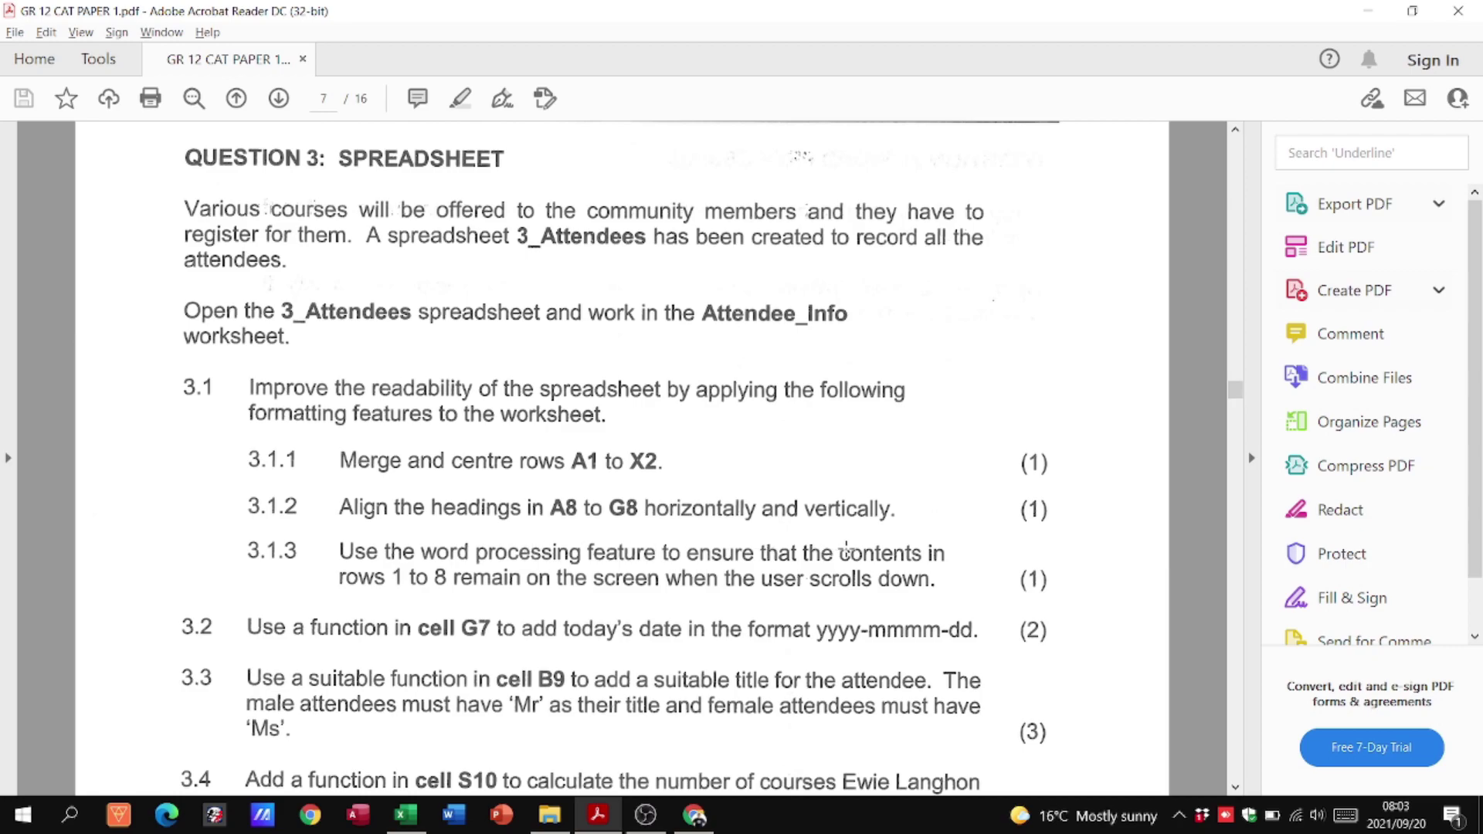
pyautogui.hotkey('alt', 'Tab')
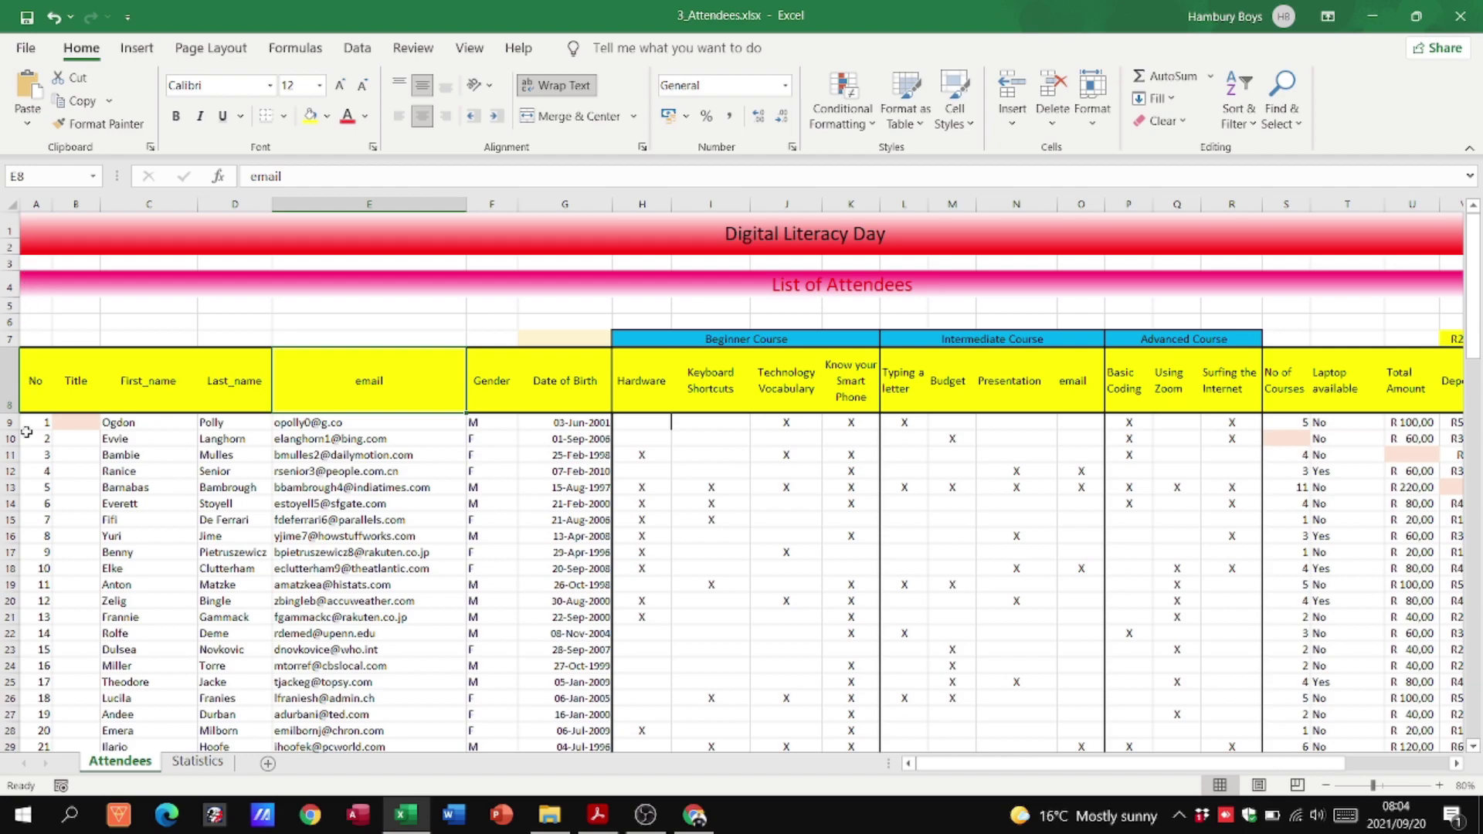
pyautogui.hotkey('alt', 'Tab')
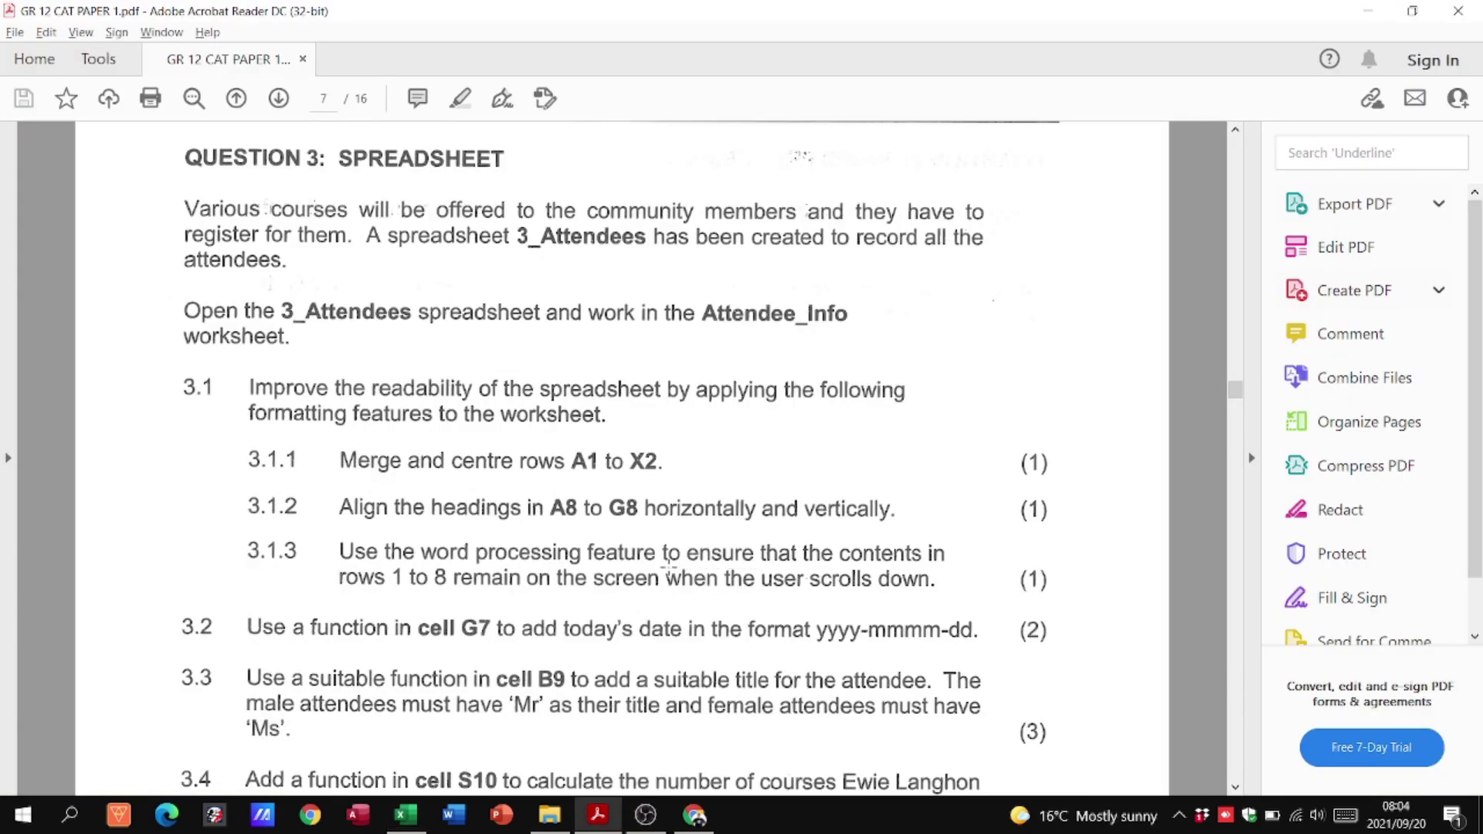
pyautogui.hotkey('alt', 'Tab')
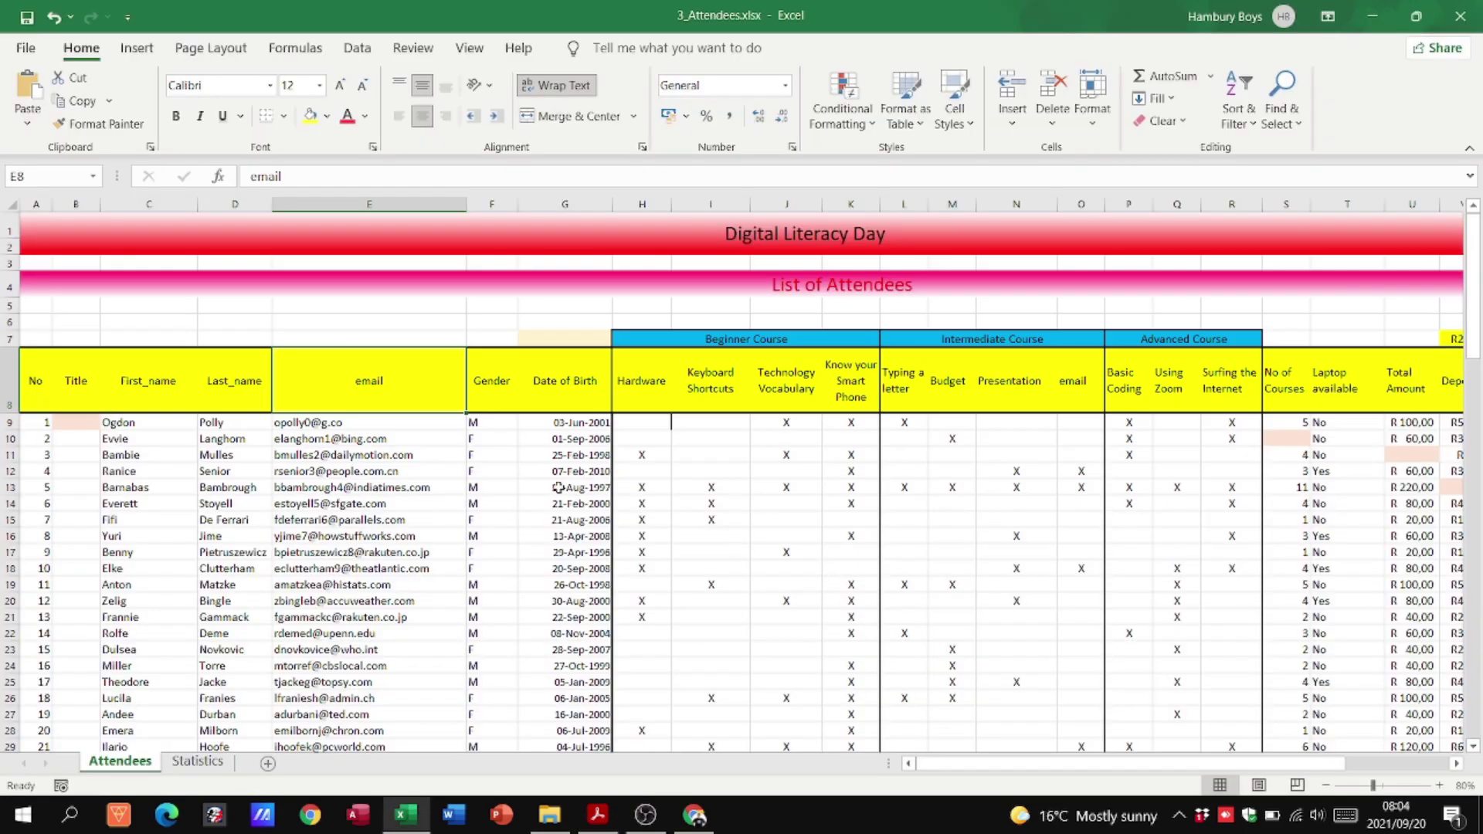
pyautogui.click(9, 227)
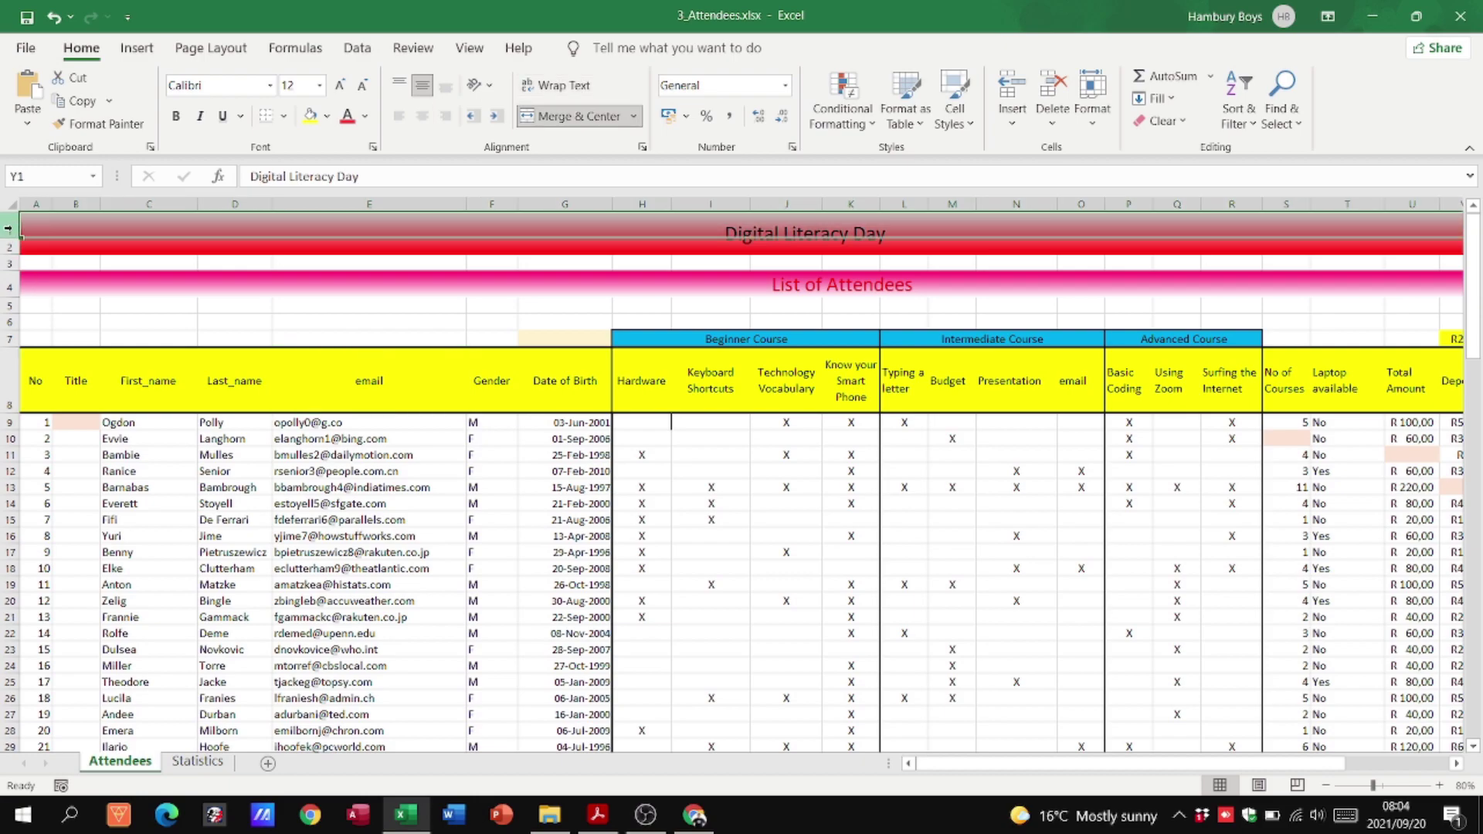
pyautogui.keyDown('shift'); pyautogui.click(8, 402); pyautogui.keyUp('shift')
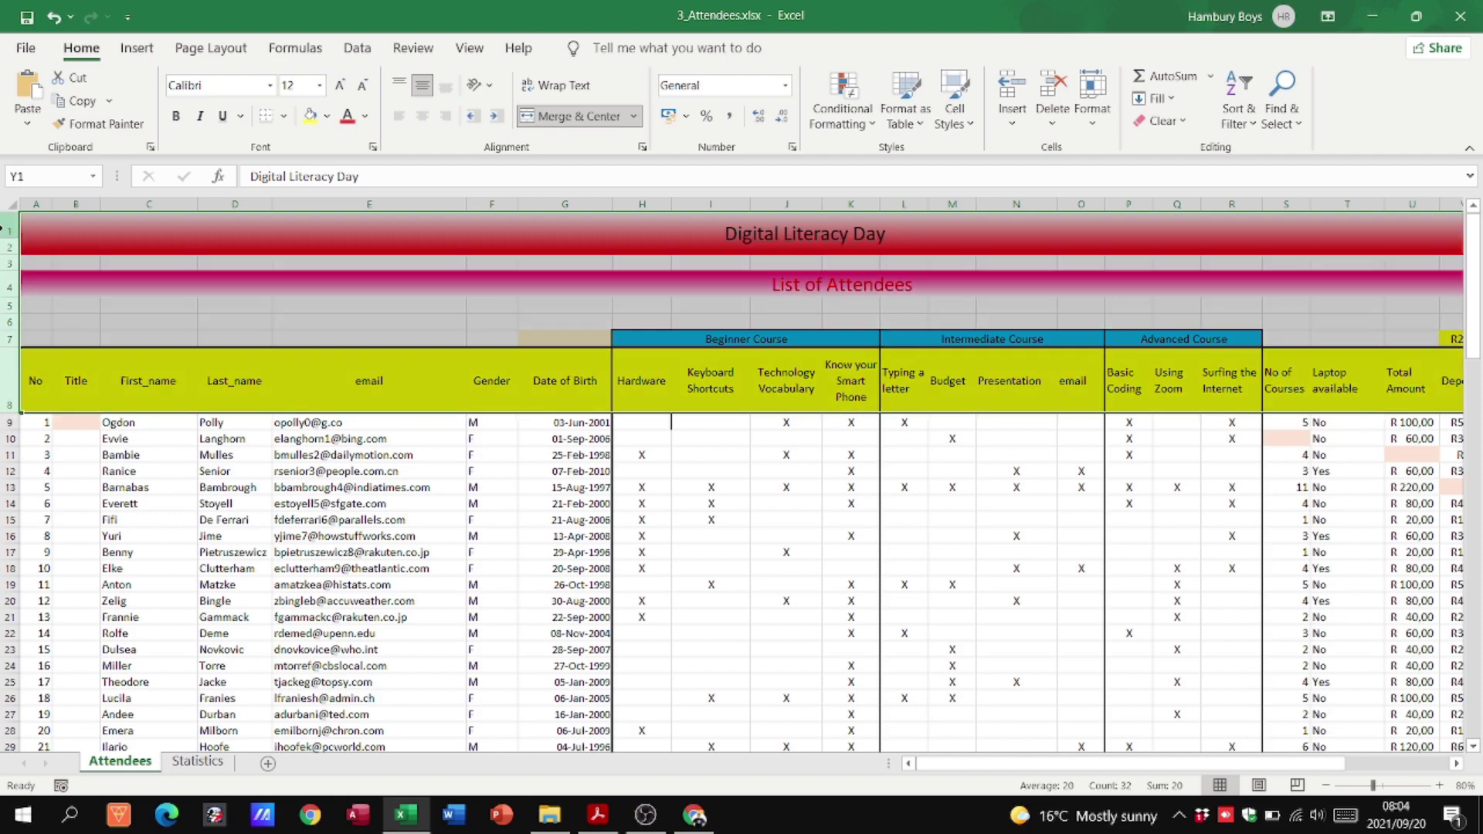
pyautogui.click(9, 228)
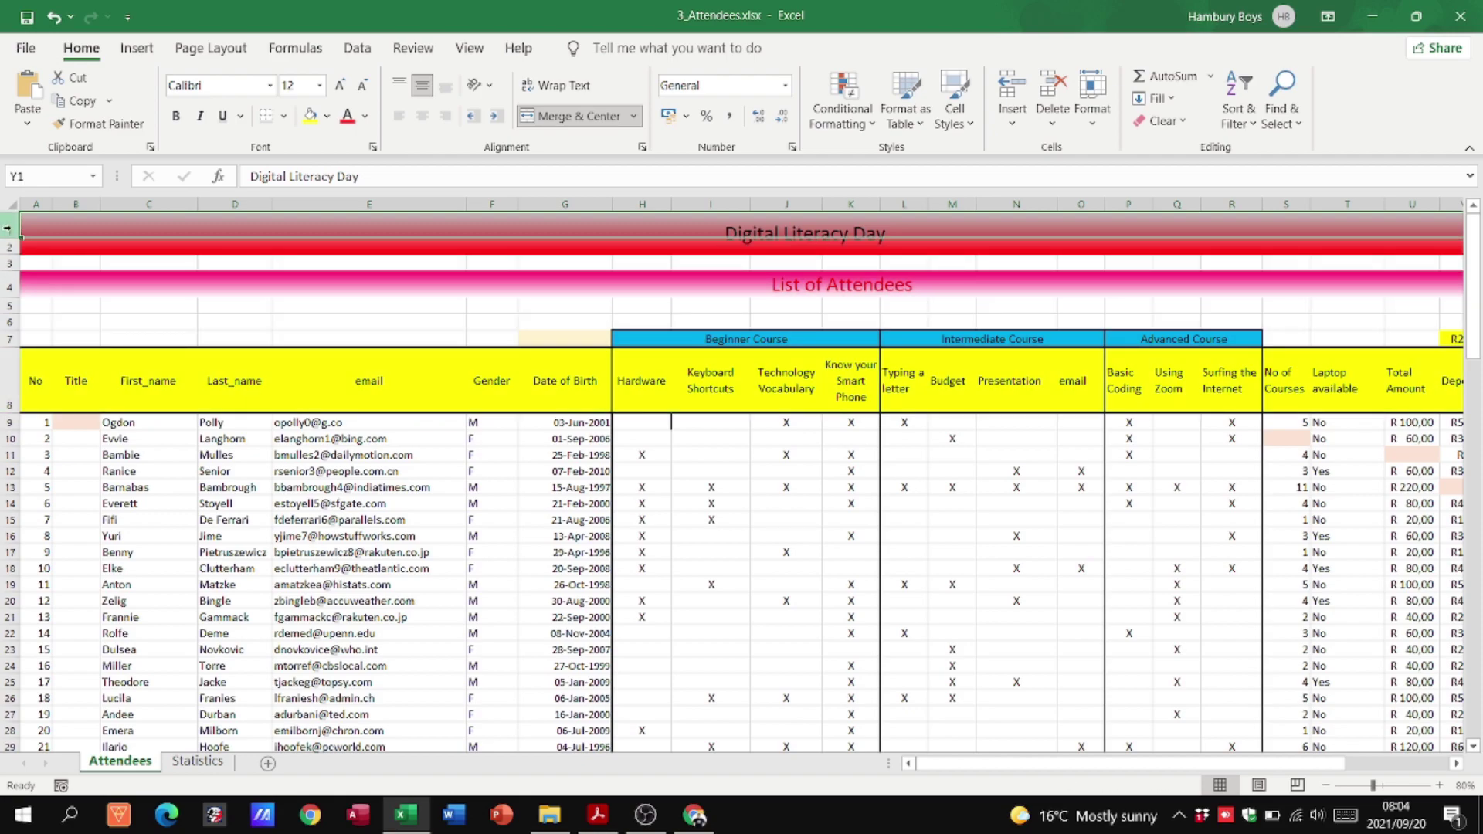
pyautogui.keyDown('shift'); pyautogui.click(6, 380); pyautogui.keyUp('shift')
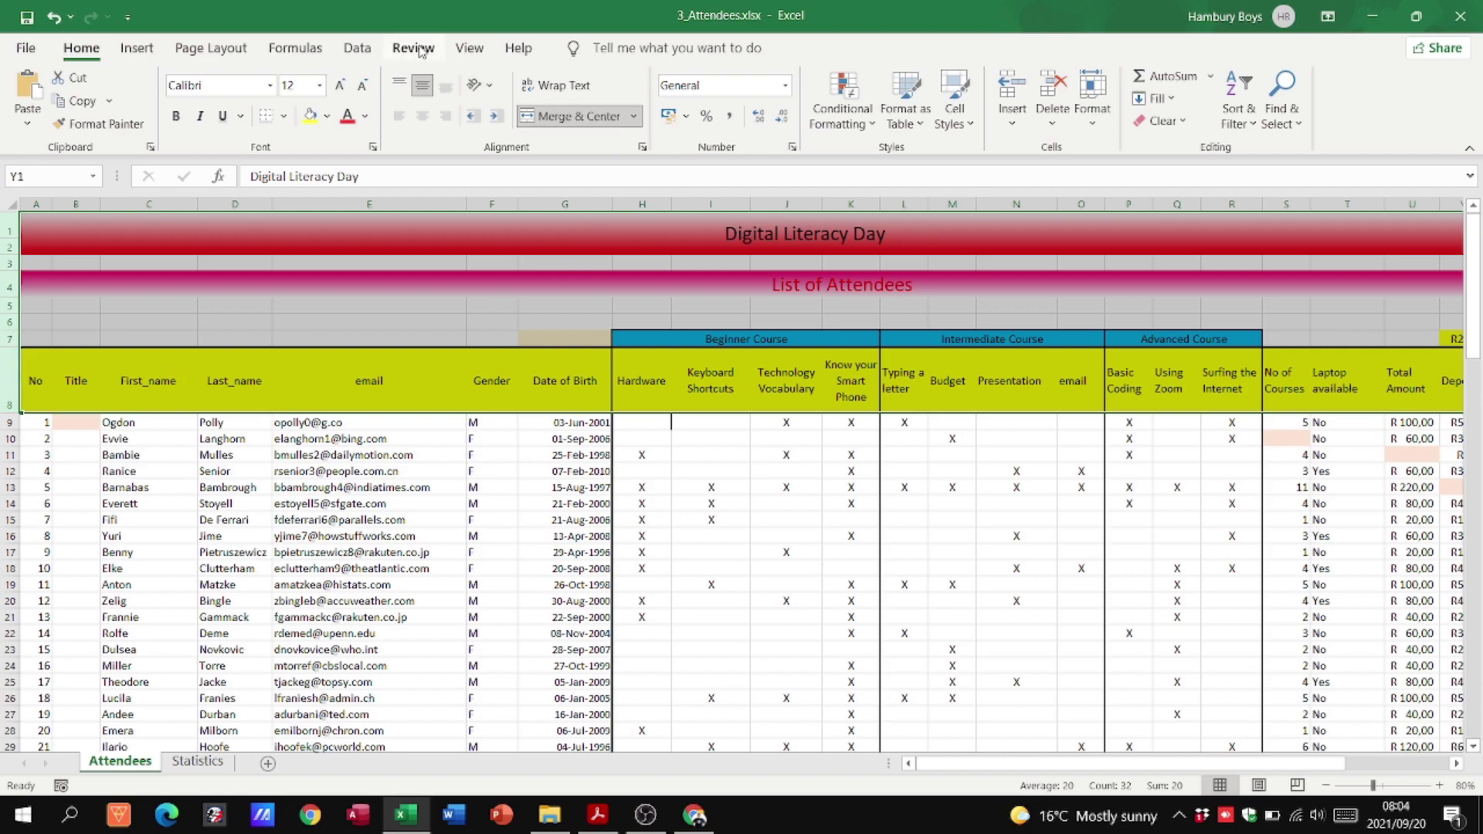
pyautogui.click(426, 48)
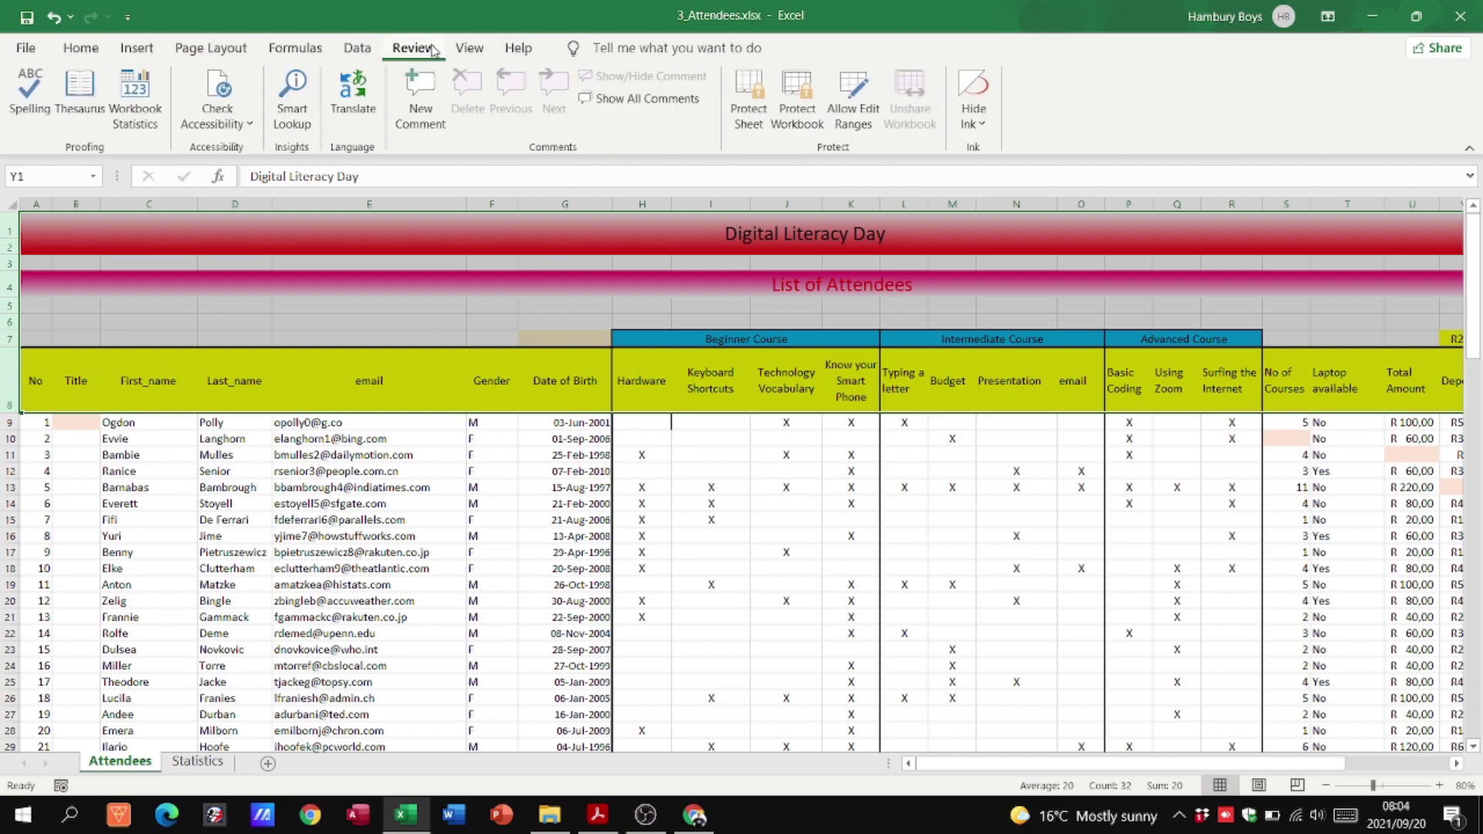
pyautogui.click(472, 48)
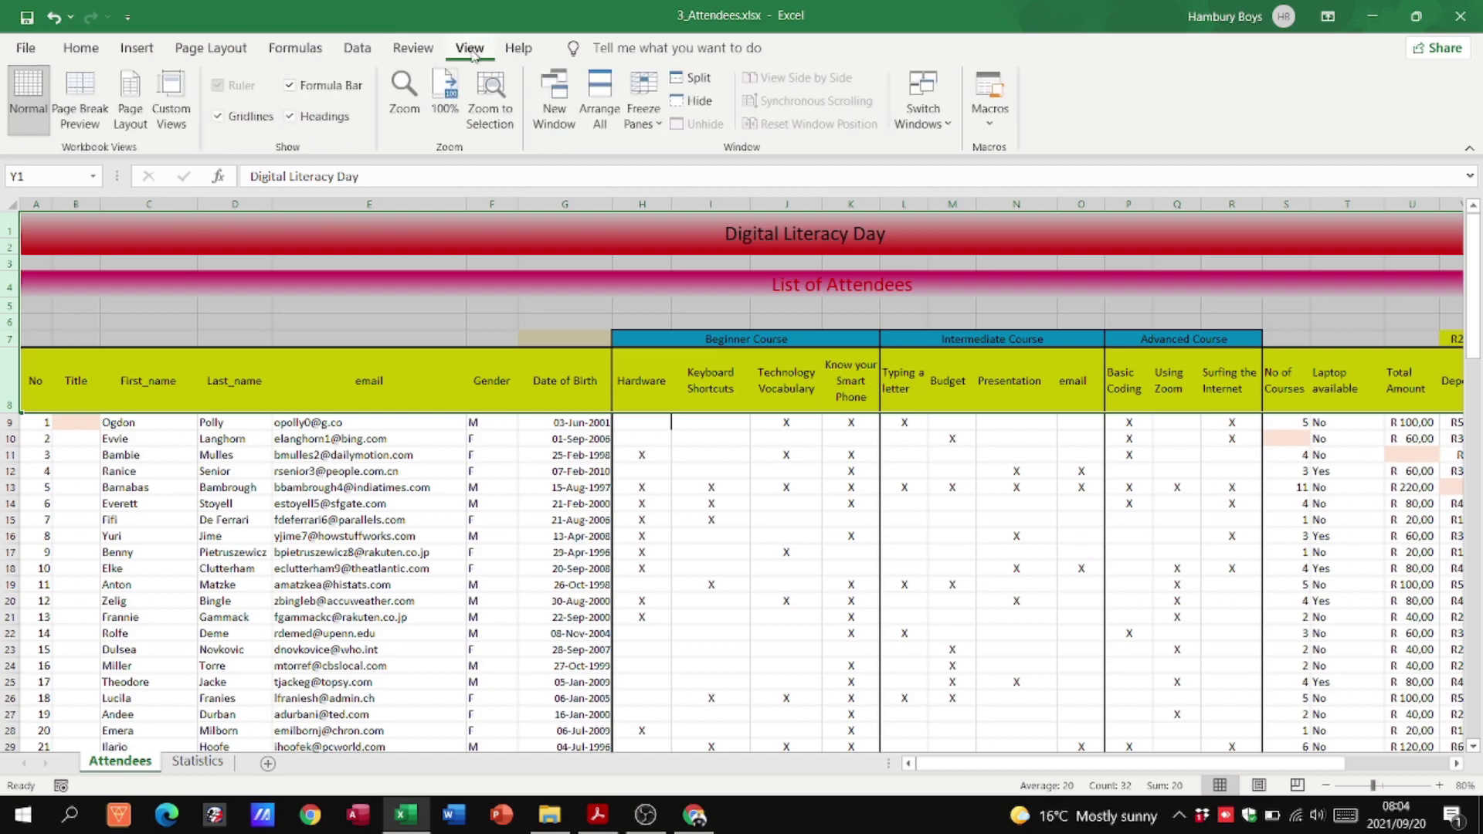
pyautogui.click(660, 125)
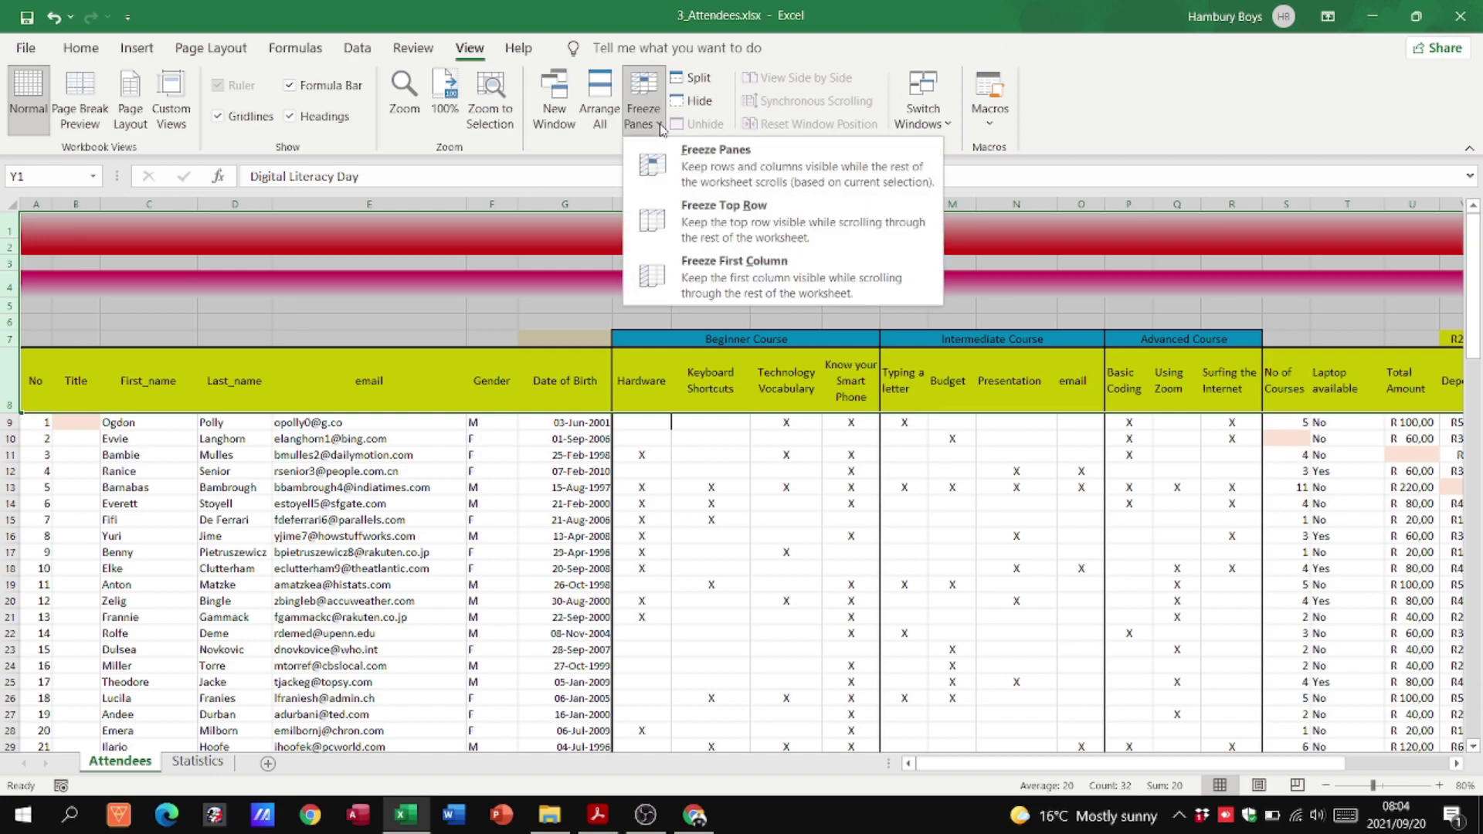
pyautogui.click(755, 167)
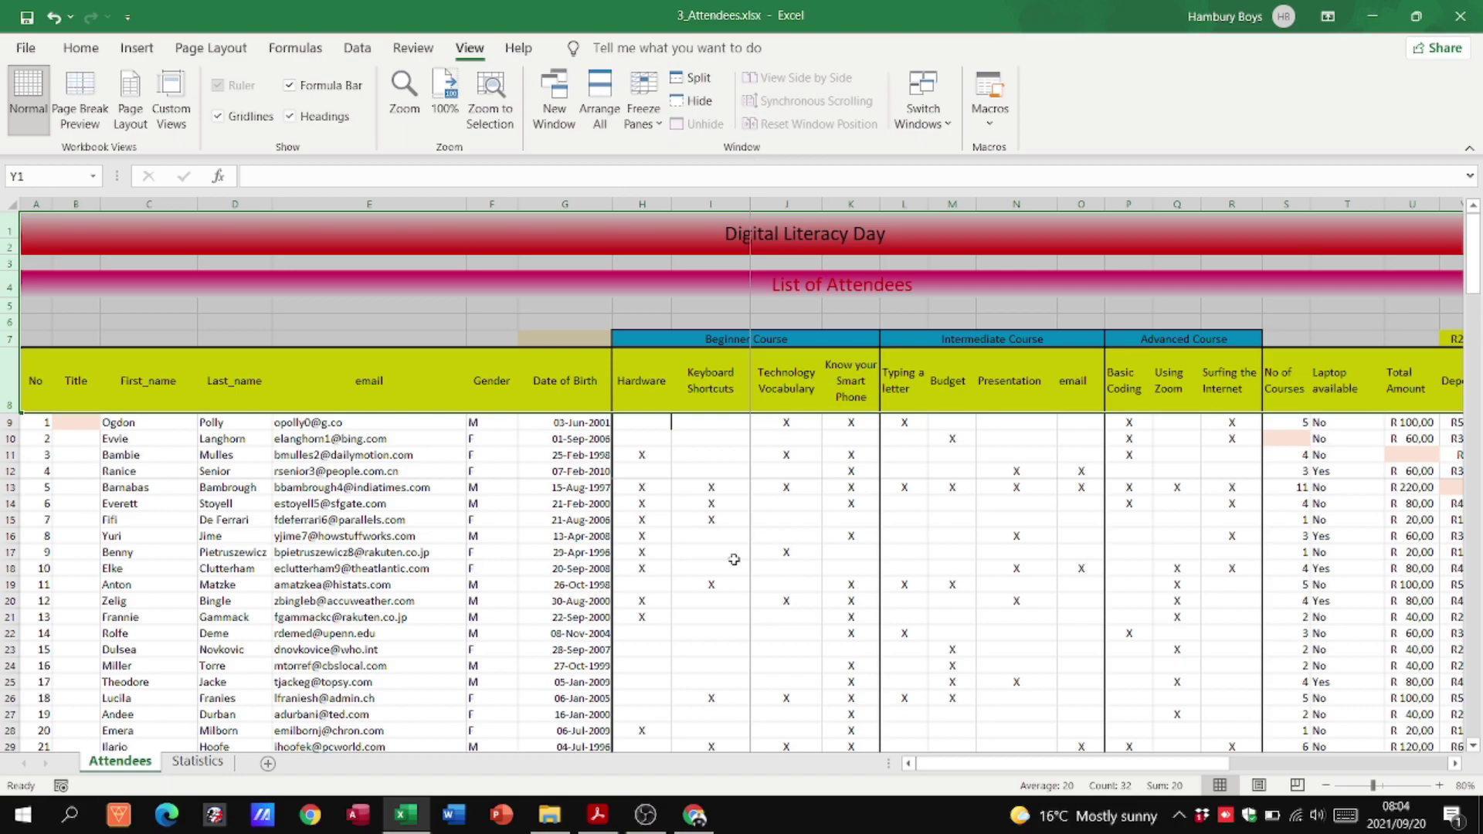
# Check that the heading rows stay in view through the rest of the attendee list.
pyautogui.scroll(-11, 734, 560)
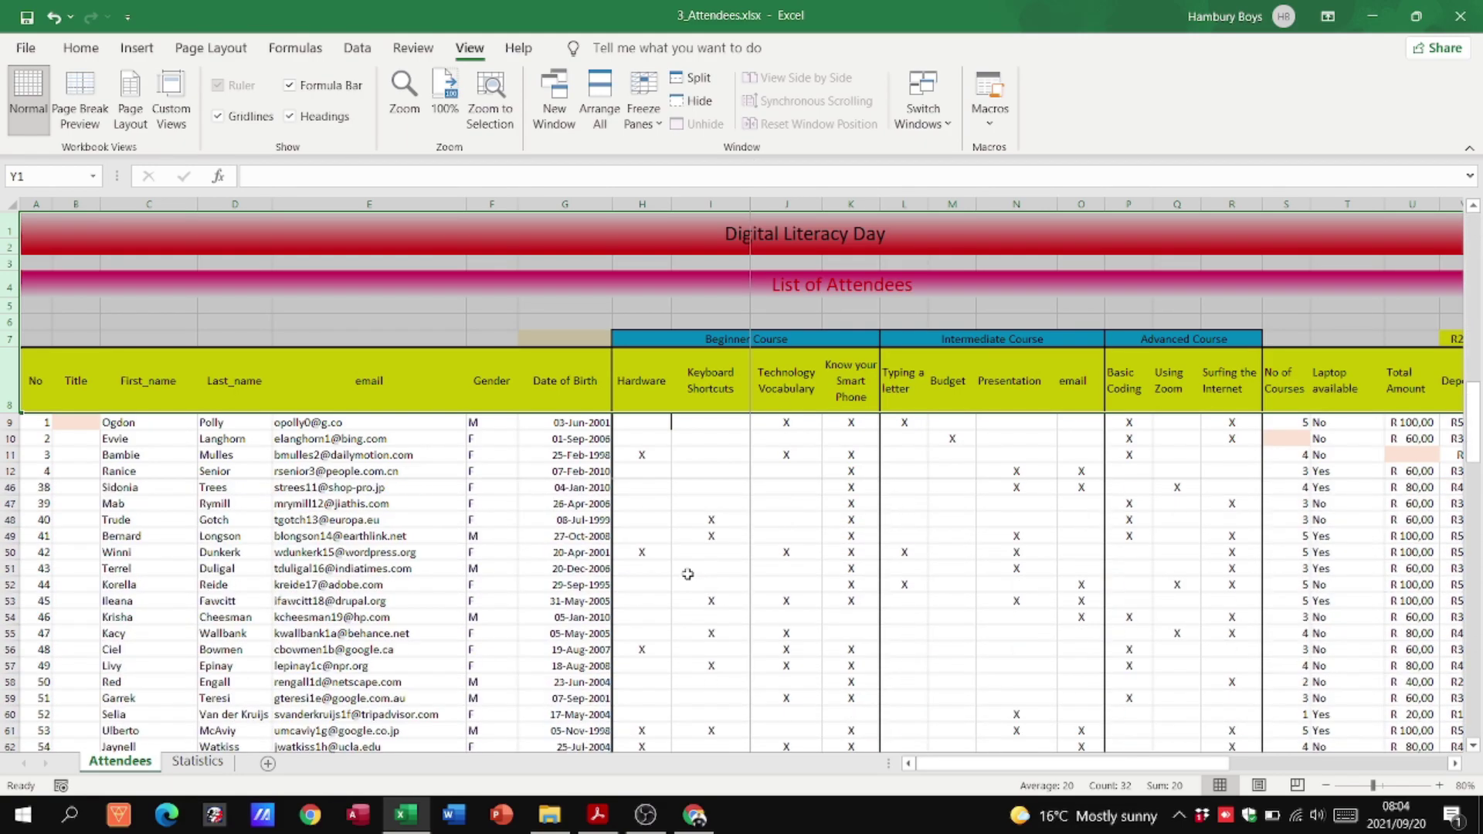
pyautogui.scroll(-6, 688, 574)
pyautogui.scroll(10, 687, 574)
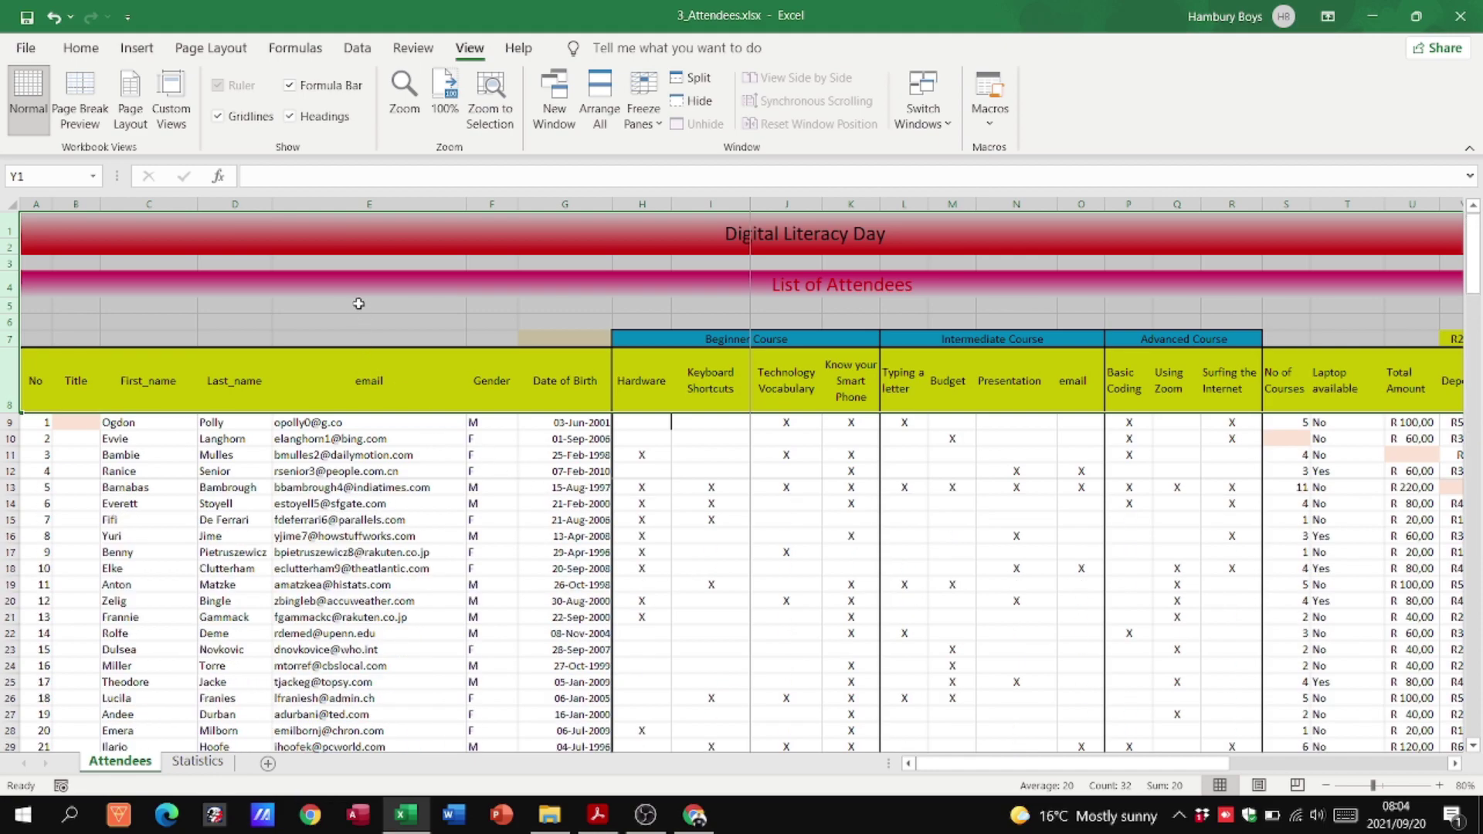
pyautogui.scroll(3, 361, 477)
pyautogui.scroll(4, 361, 476)
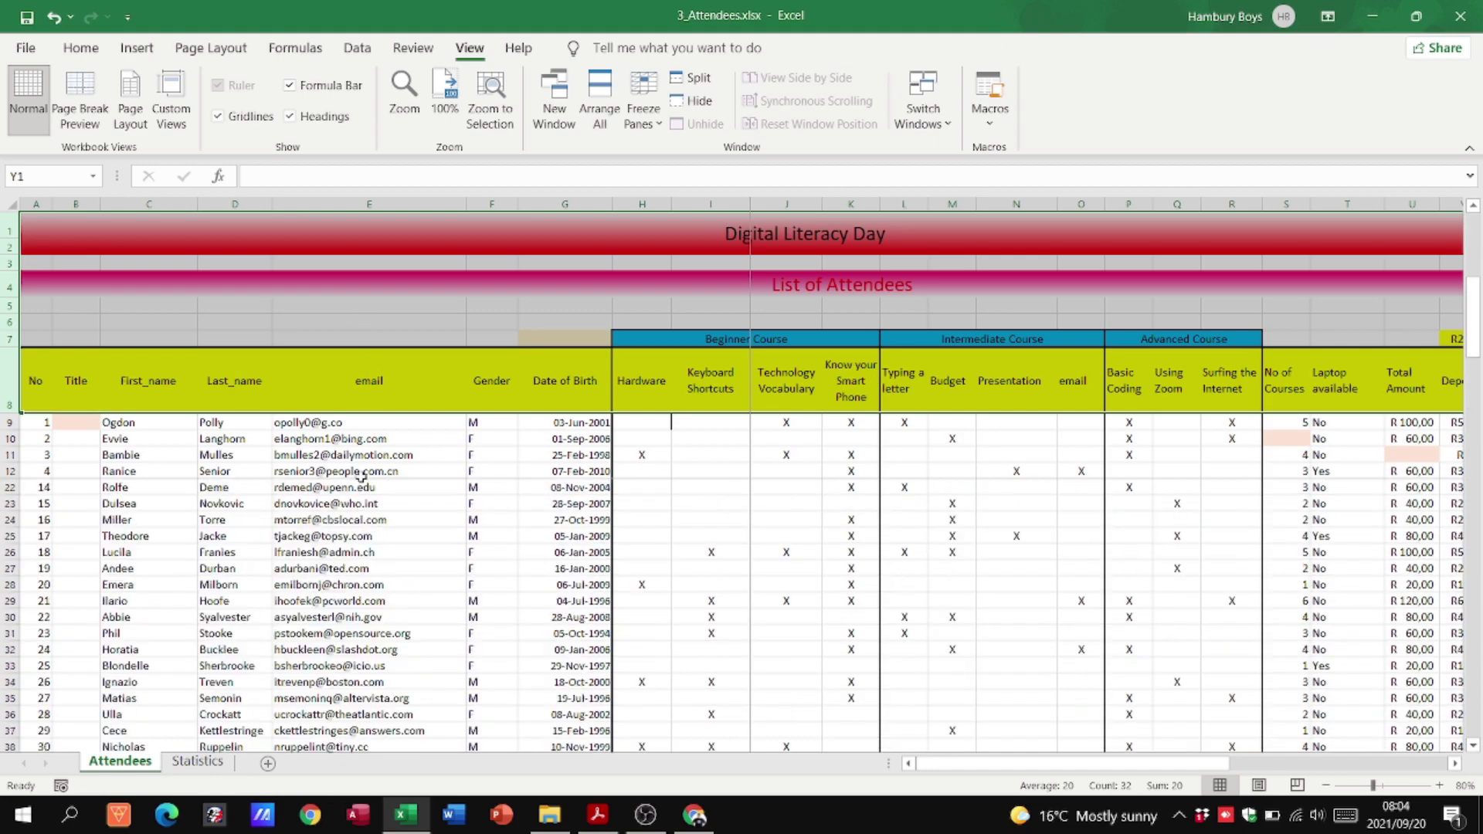
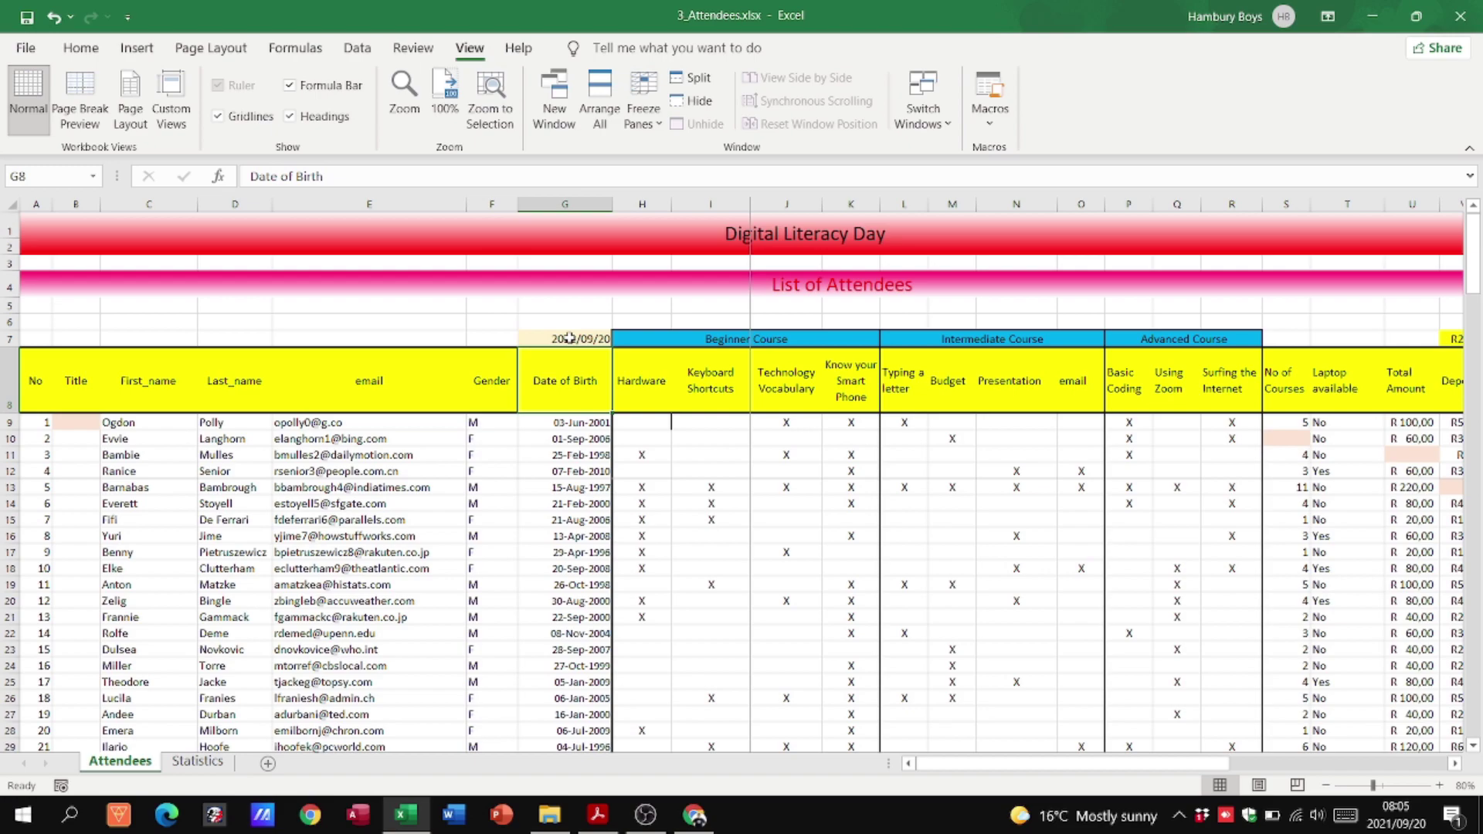
# Give the date in cell G7 the custom format yyyy/mmmm/dd, checking it against question 3.2 in the exam paper.
pyautogui.hotkey('alt', 'Tab')
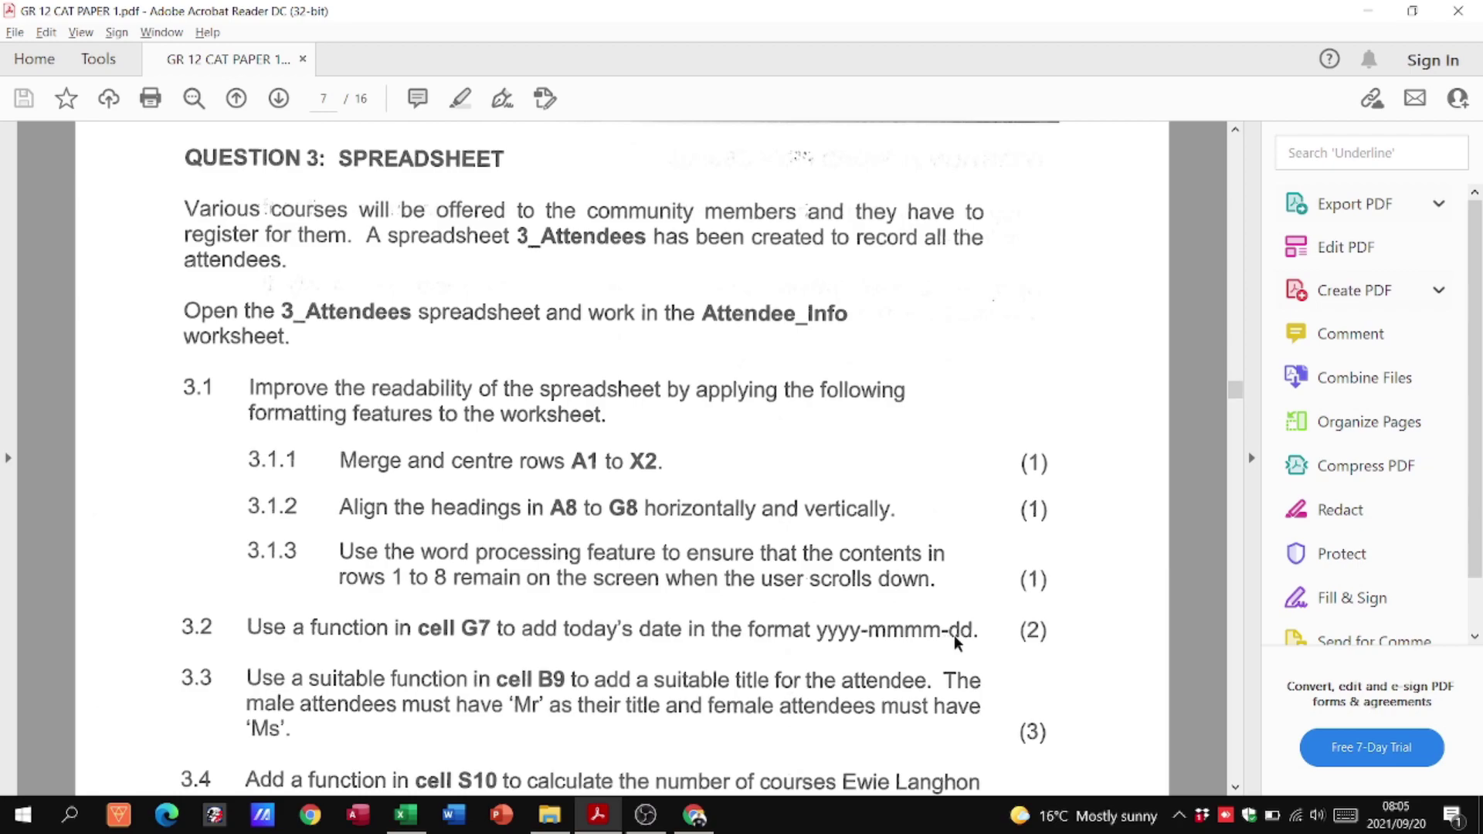
pyautogui.hotkey('alt', 'Tab')
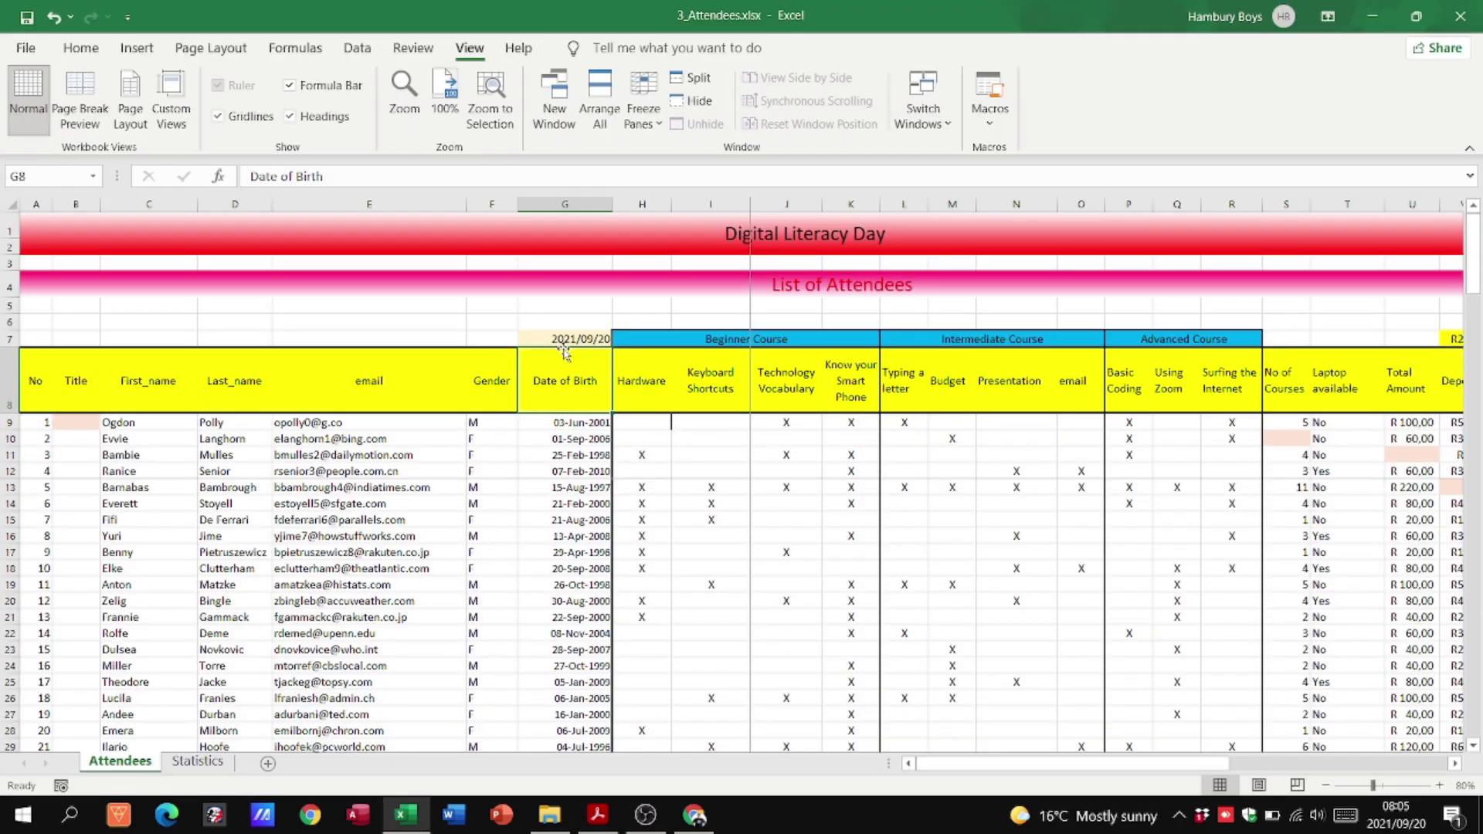
pyautogui.hotkey('alt', 'Tab')
pyautogui.hotkey('alt', 'Tab')
pyautogui.rightClick(588, 340)
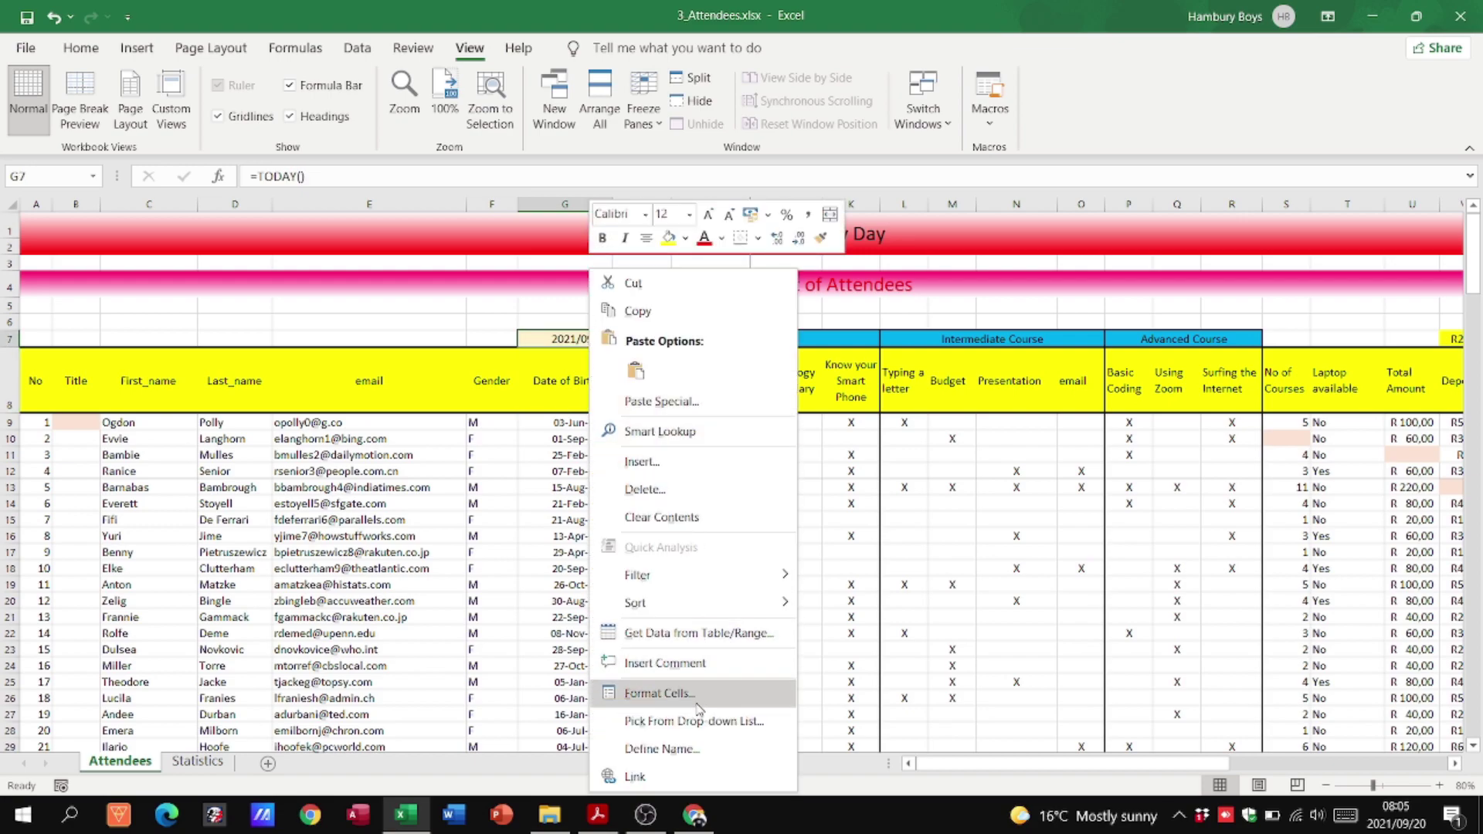
pyautogui.click(694, 696)
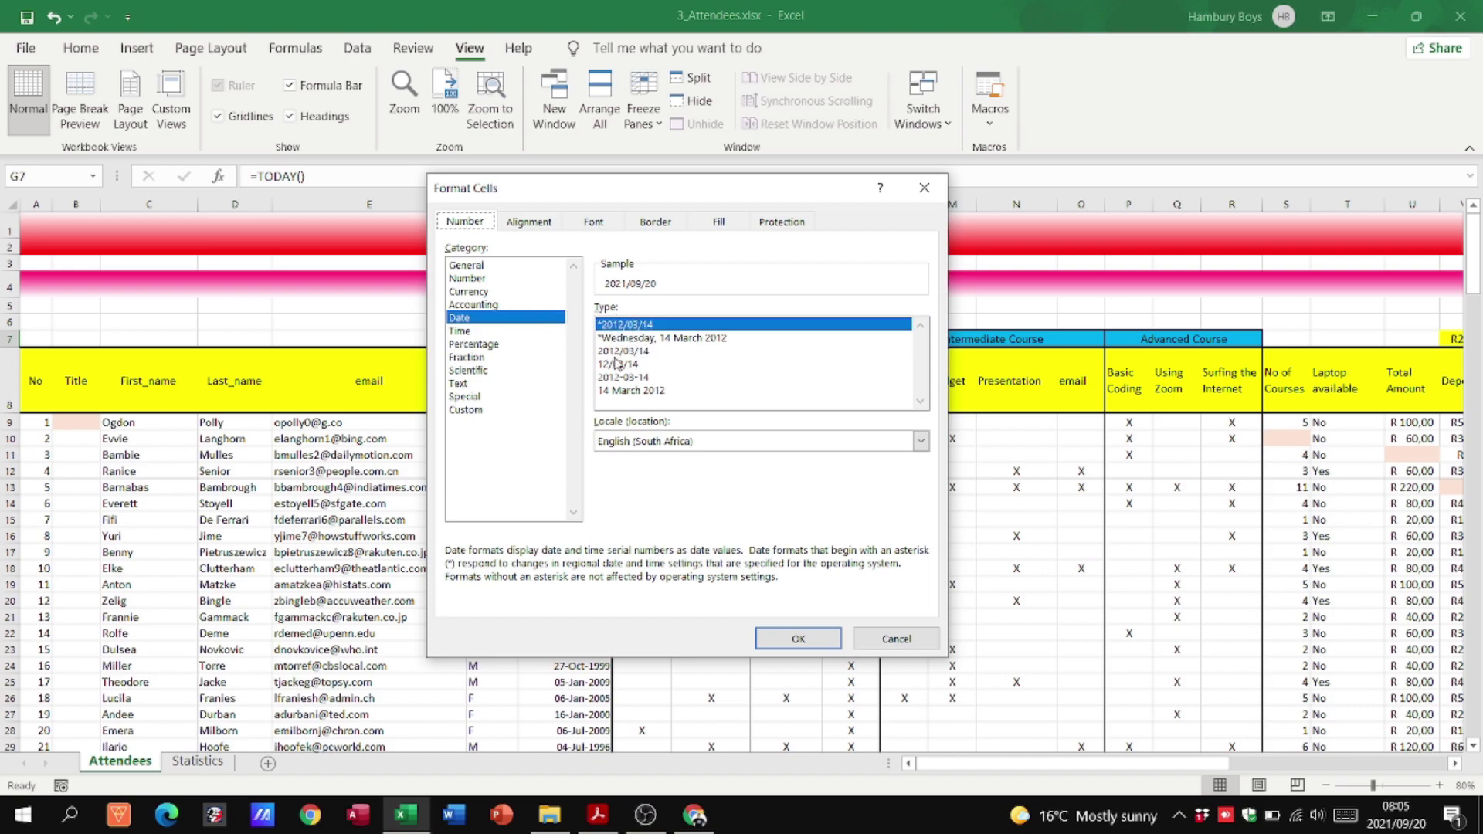
pyautogui.hotkey('alt', 'Tab')
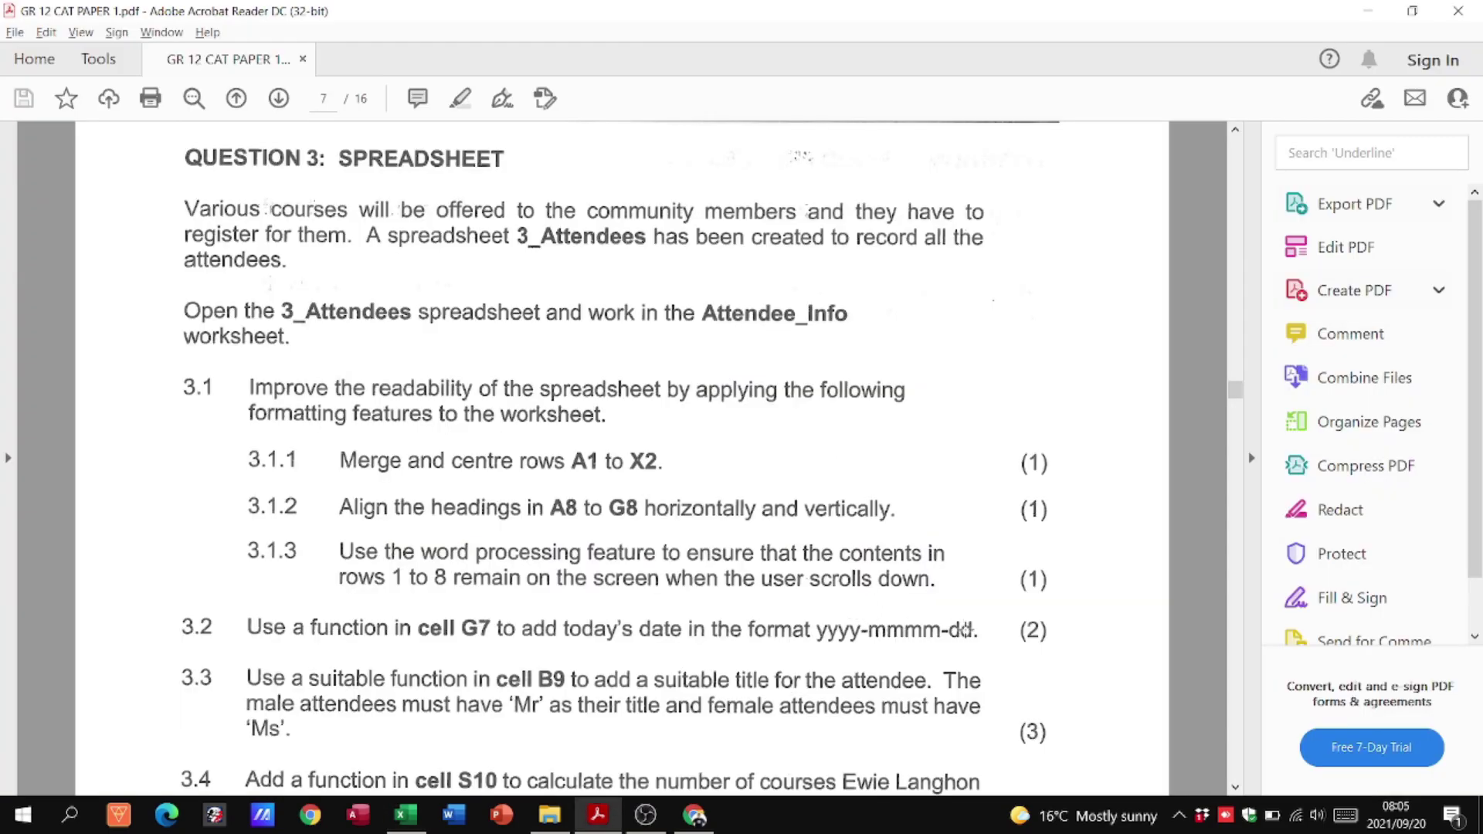
pyautogui.hotkey('alt', 'Tab')
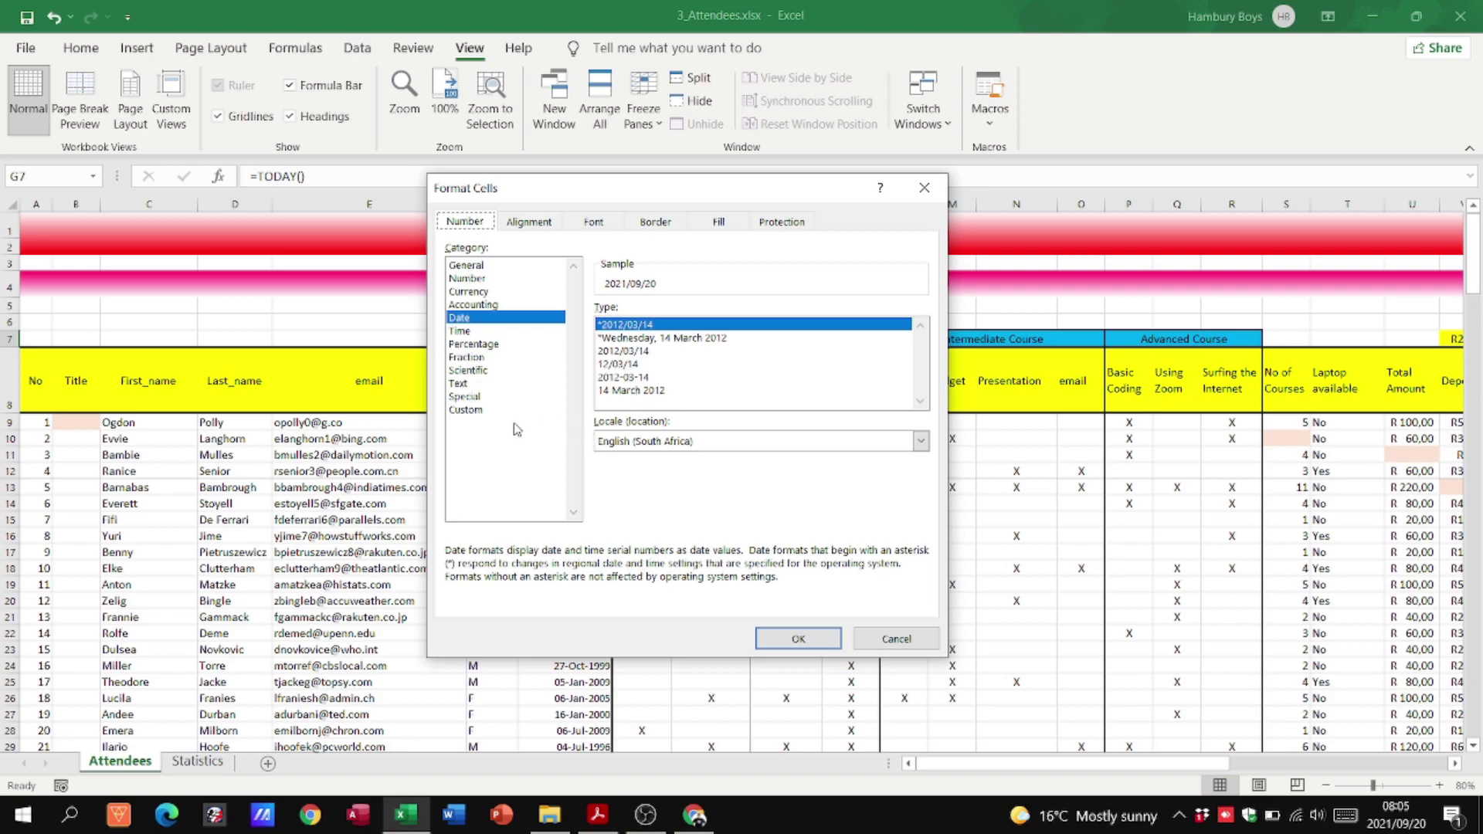
pyautogui.click(492, 411)
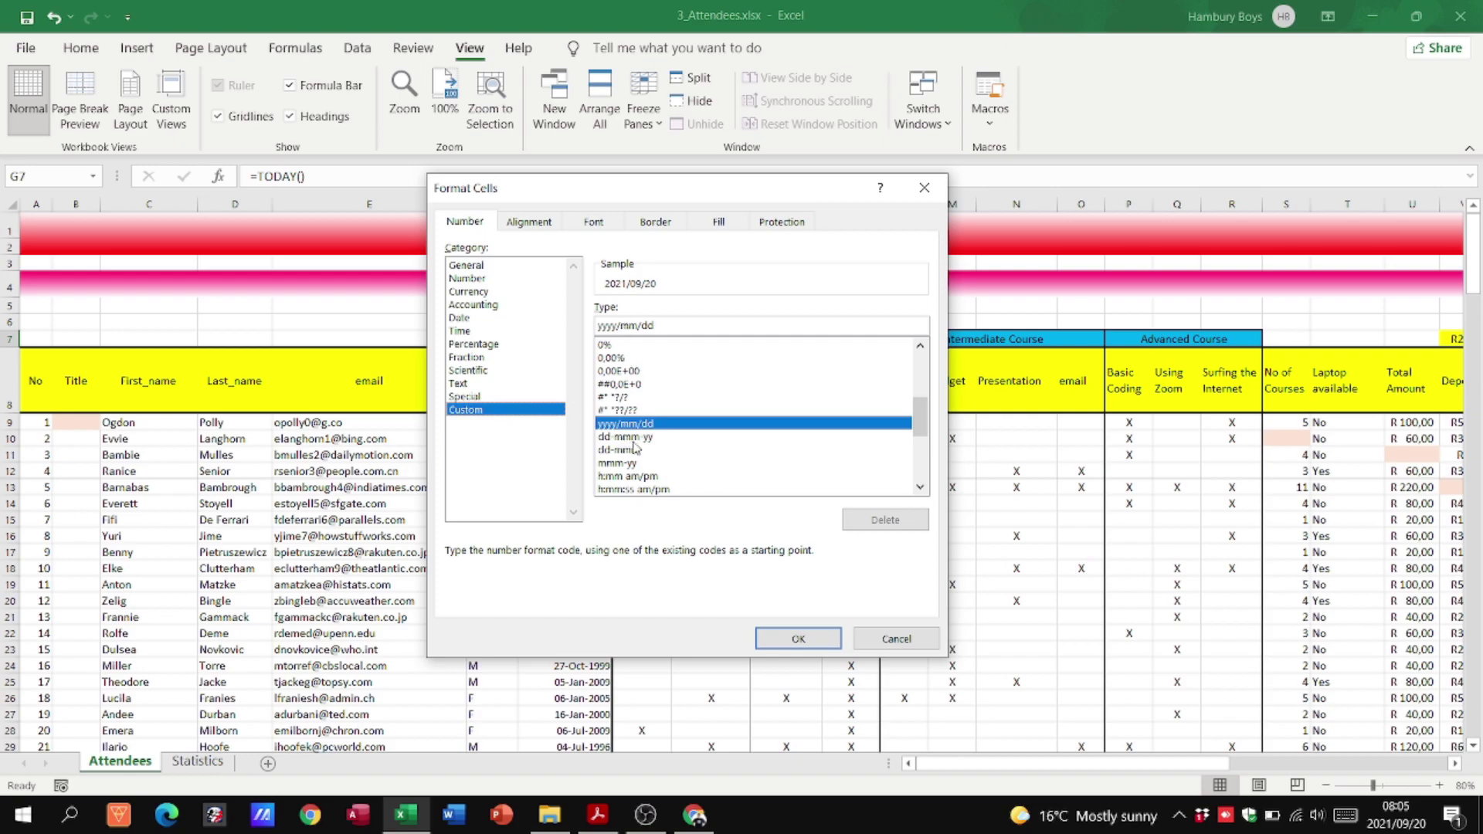
pyautogui.hotkey('alt', 'Tab')
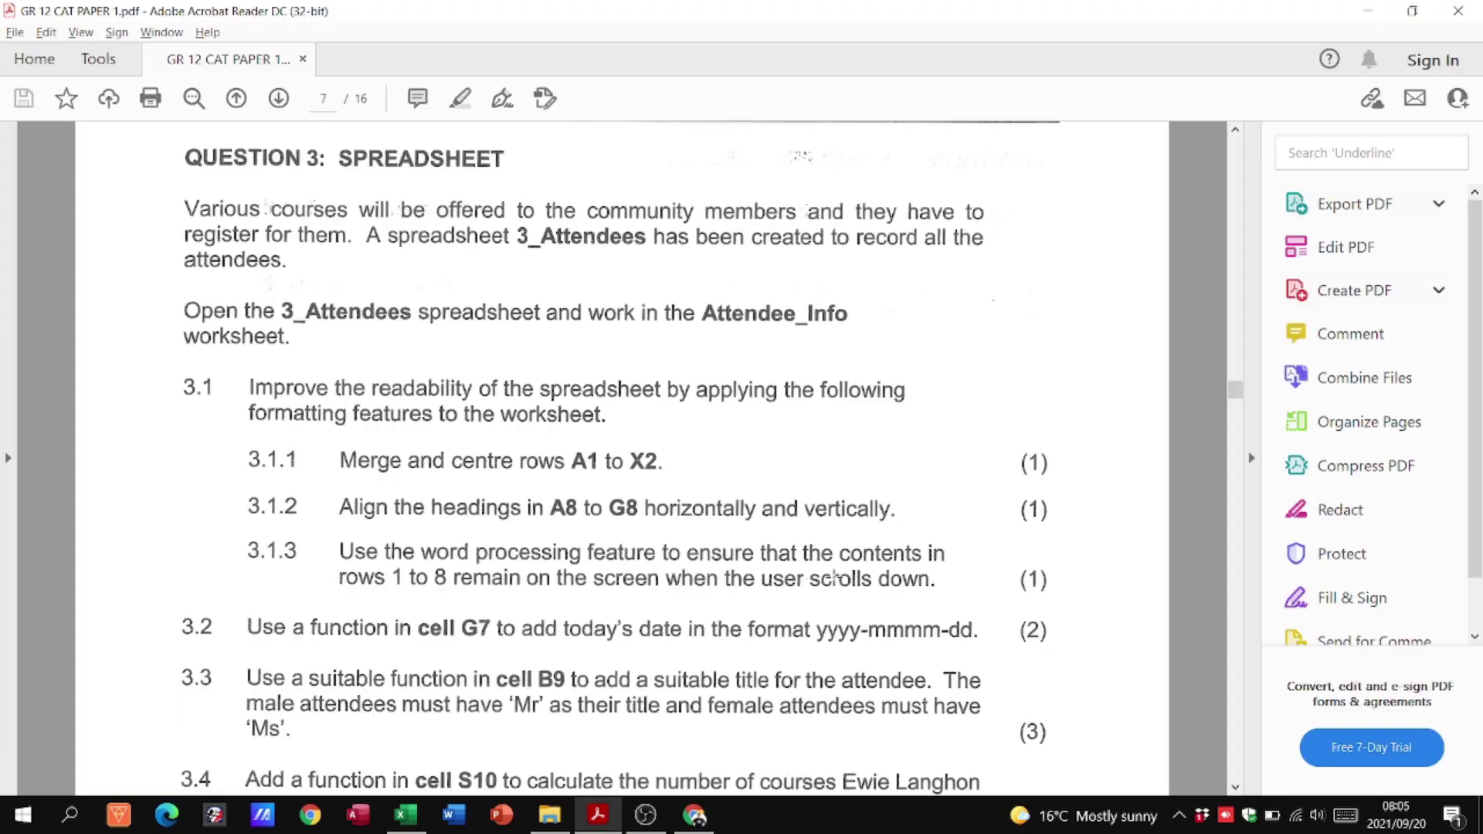
pyautogui.hotkey('alt', 'Tab')
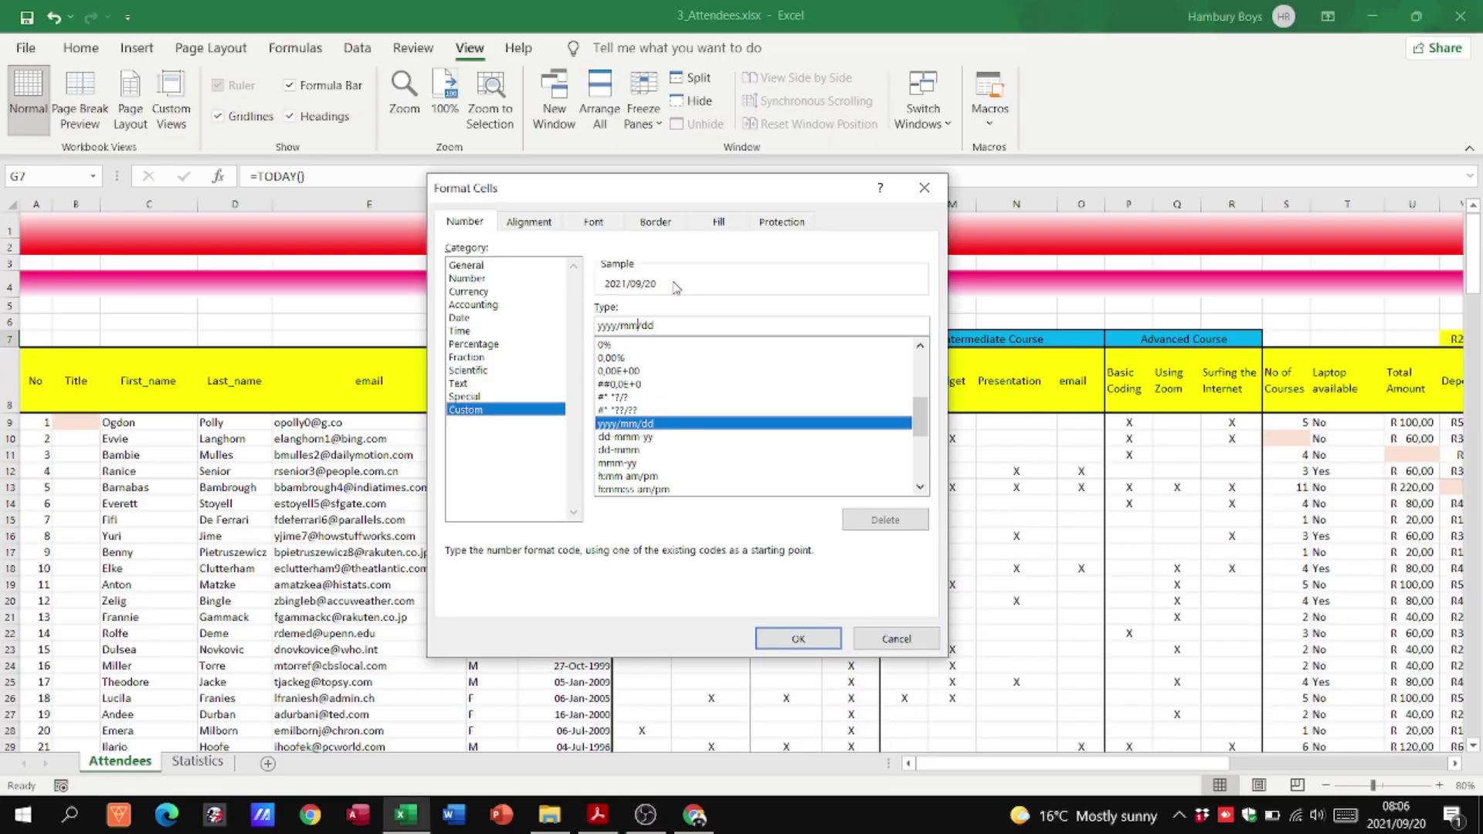
pyautogui.write('mm')
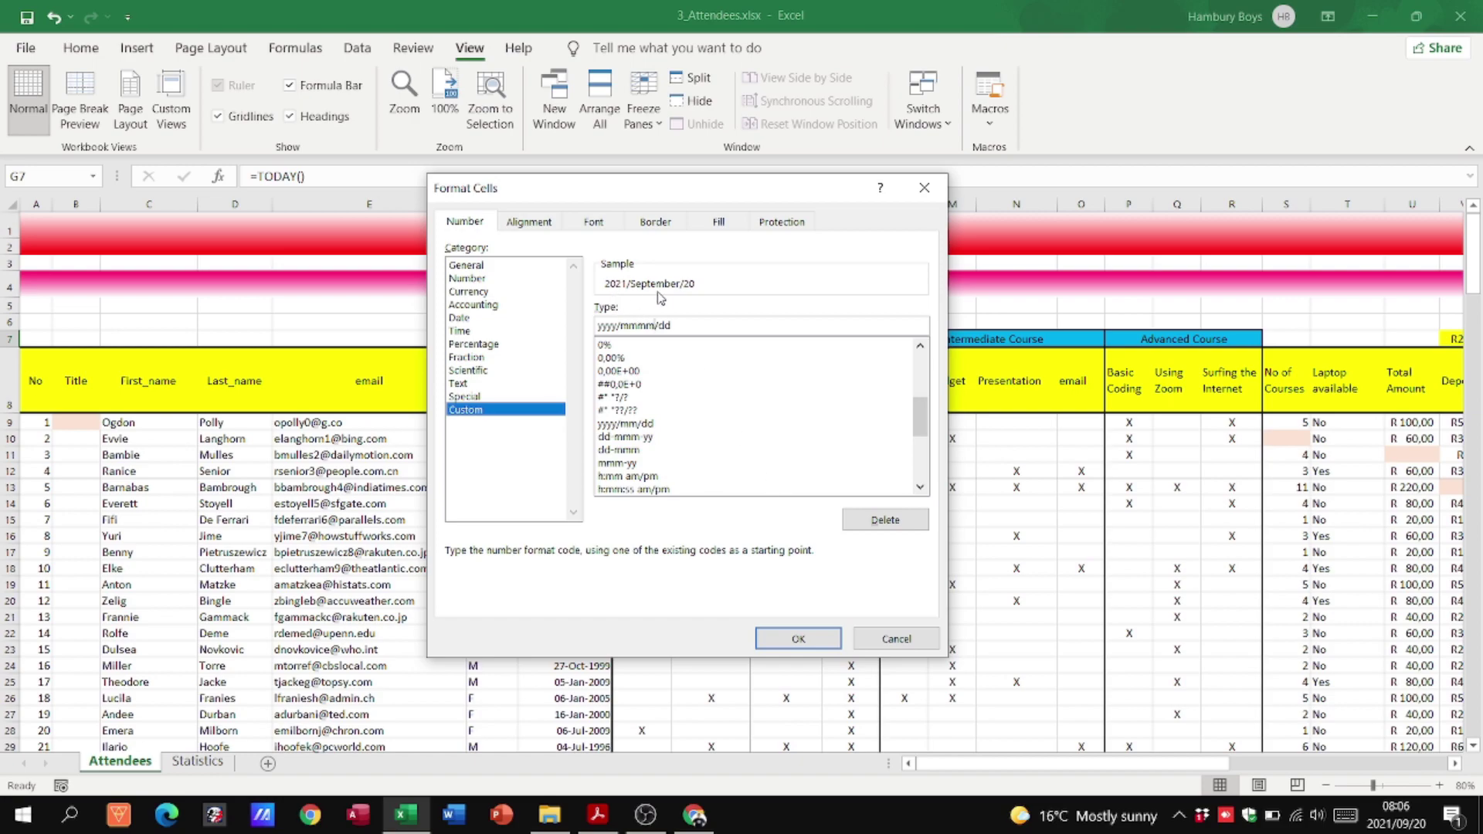
pyautogui.click(787, 641)
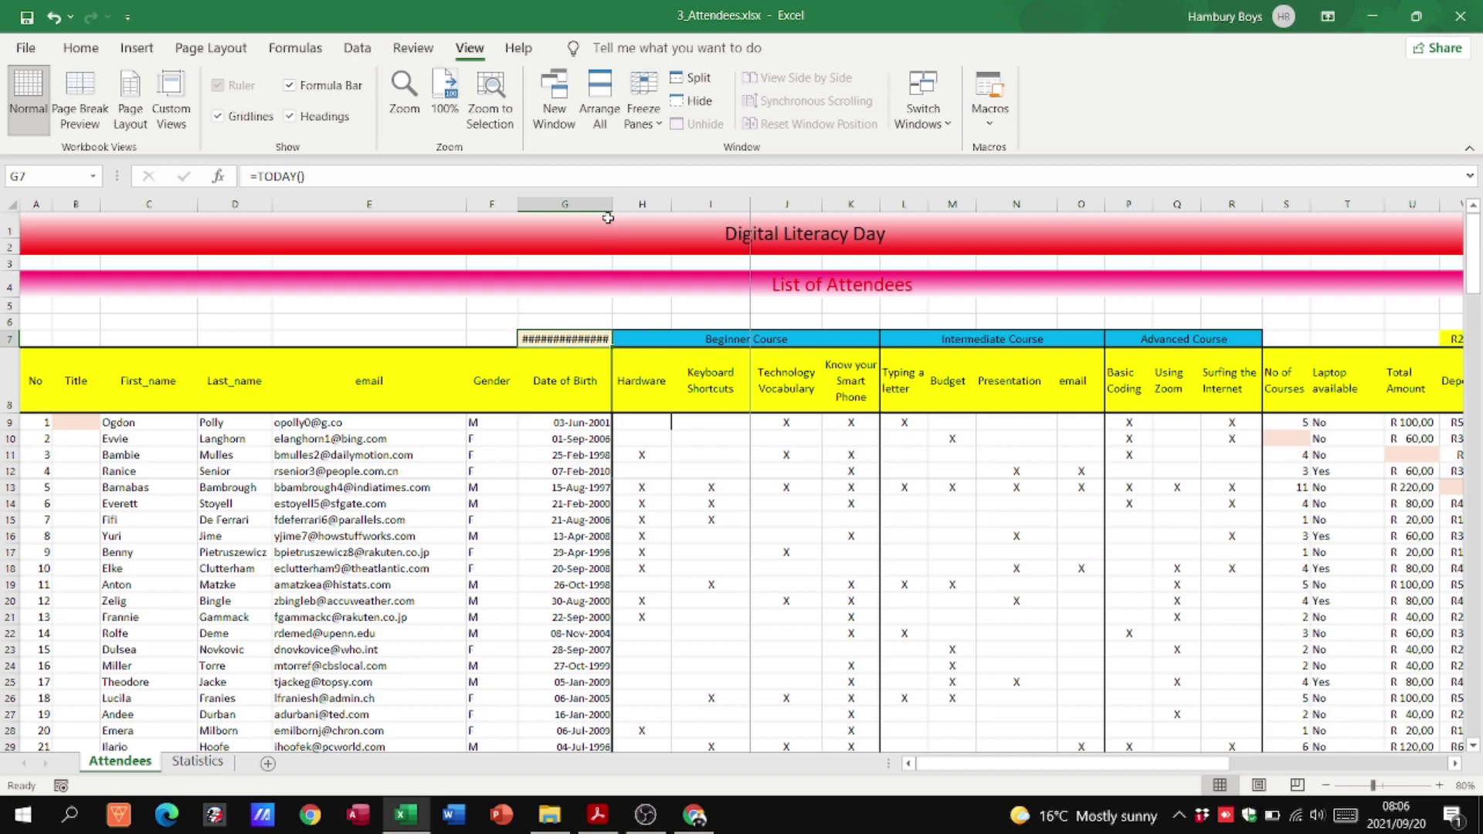
# Widen column G to fit the full date in G7 and compare its format with question 3.2.
pyautogui.moveTo(612, 206); pyautogui.dragTo(626, 207)
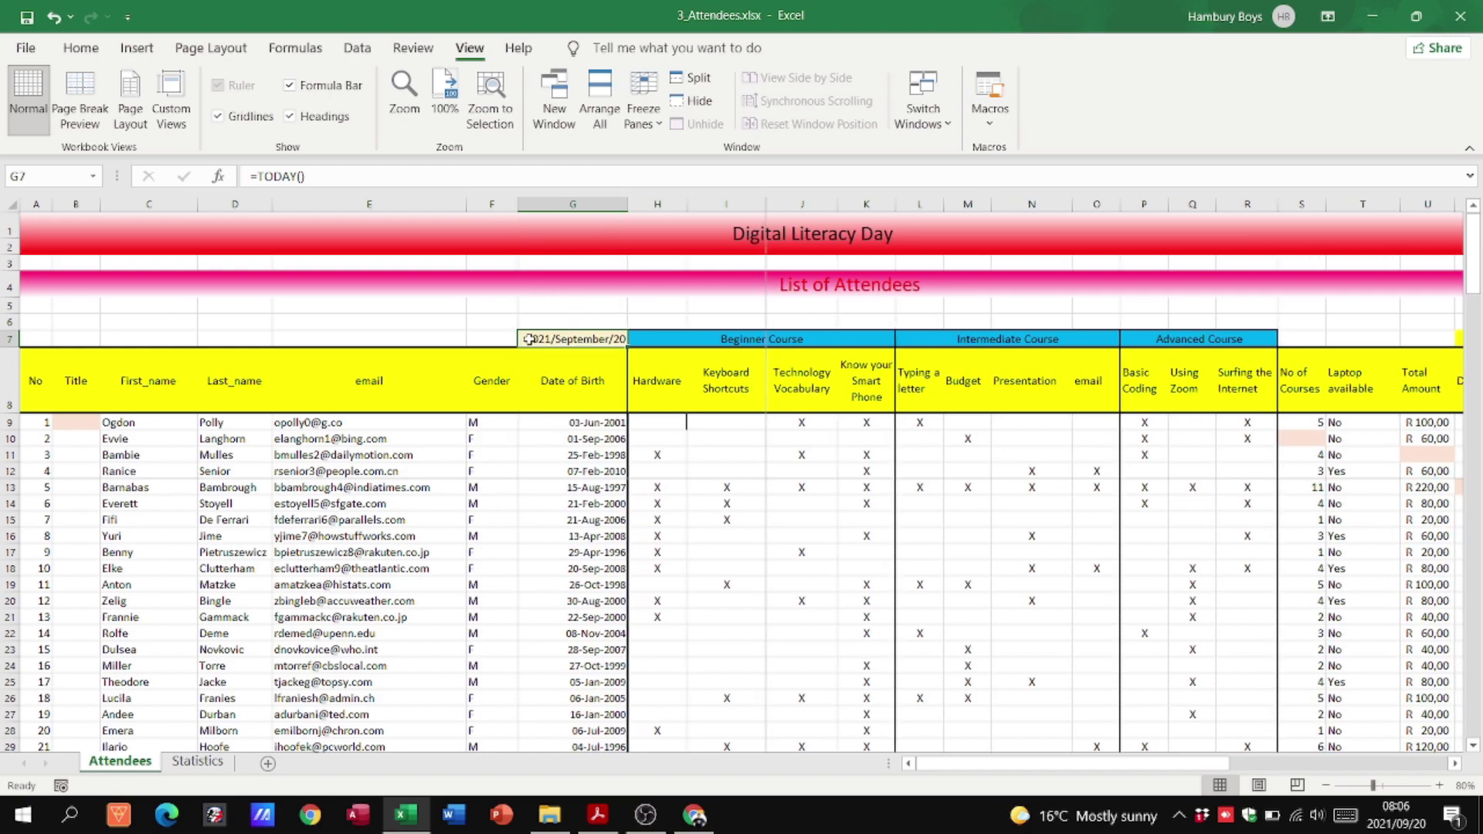
pyautogui.hotkey('alt', 'Tab')
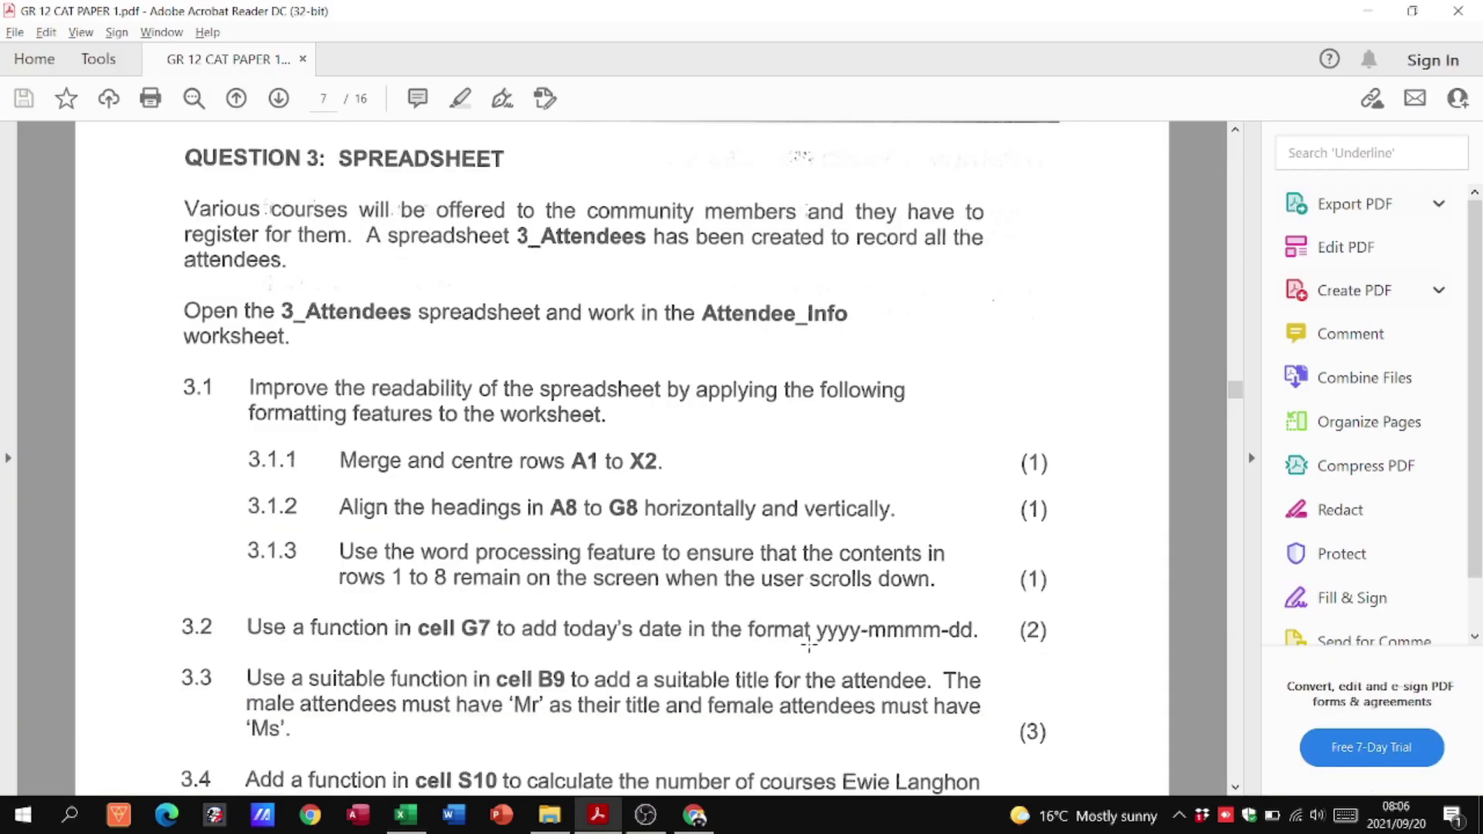
pyautogui.hotkey('alt', 'Tab')
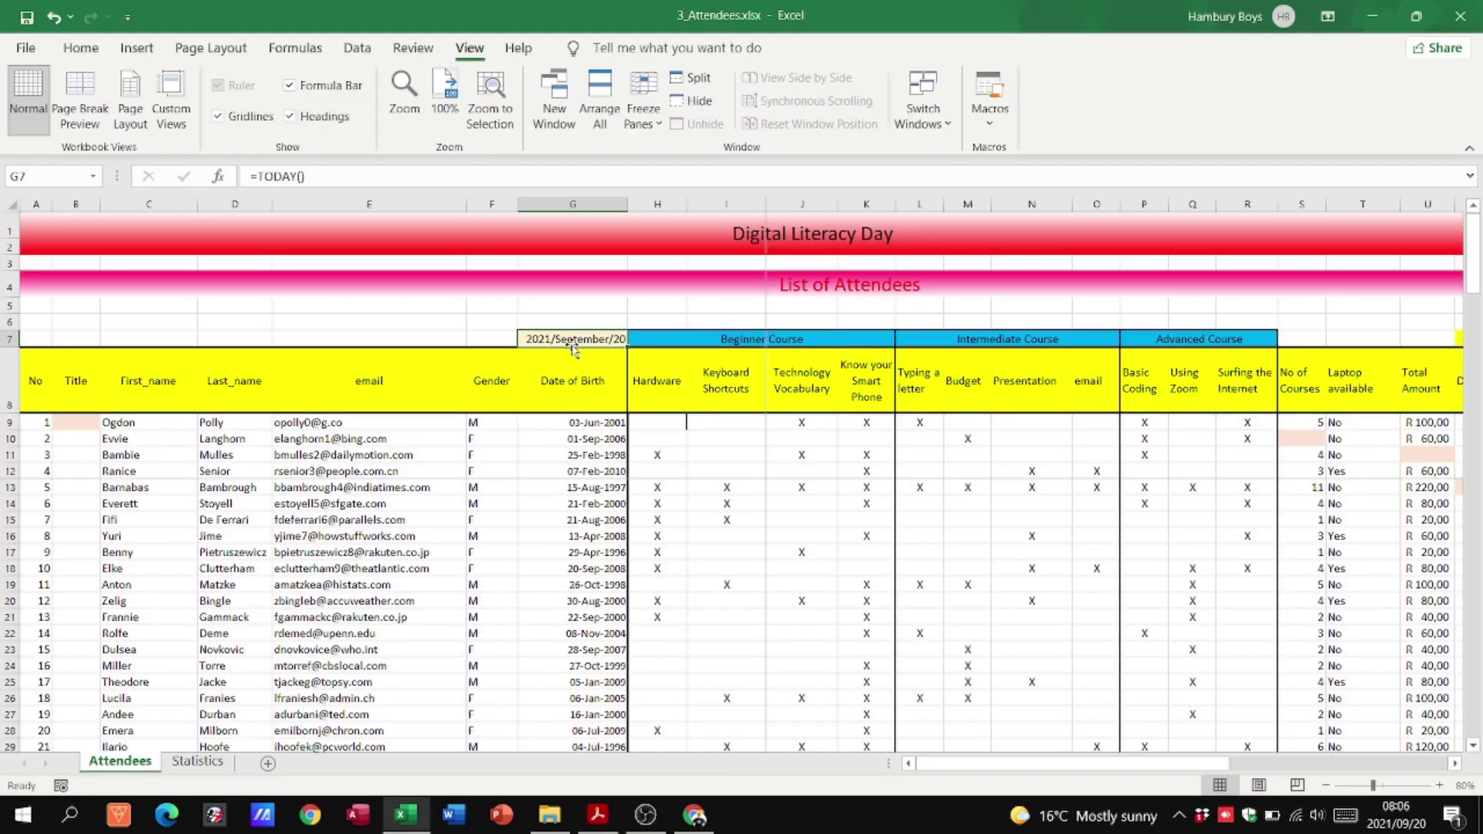
pyautogui.hotkey('alt', 'Tab')
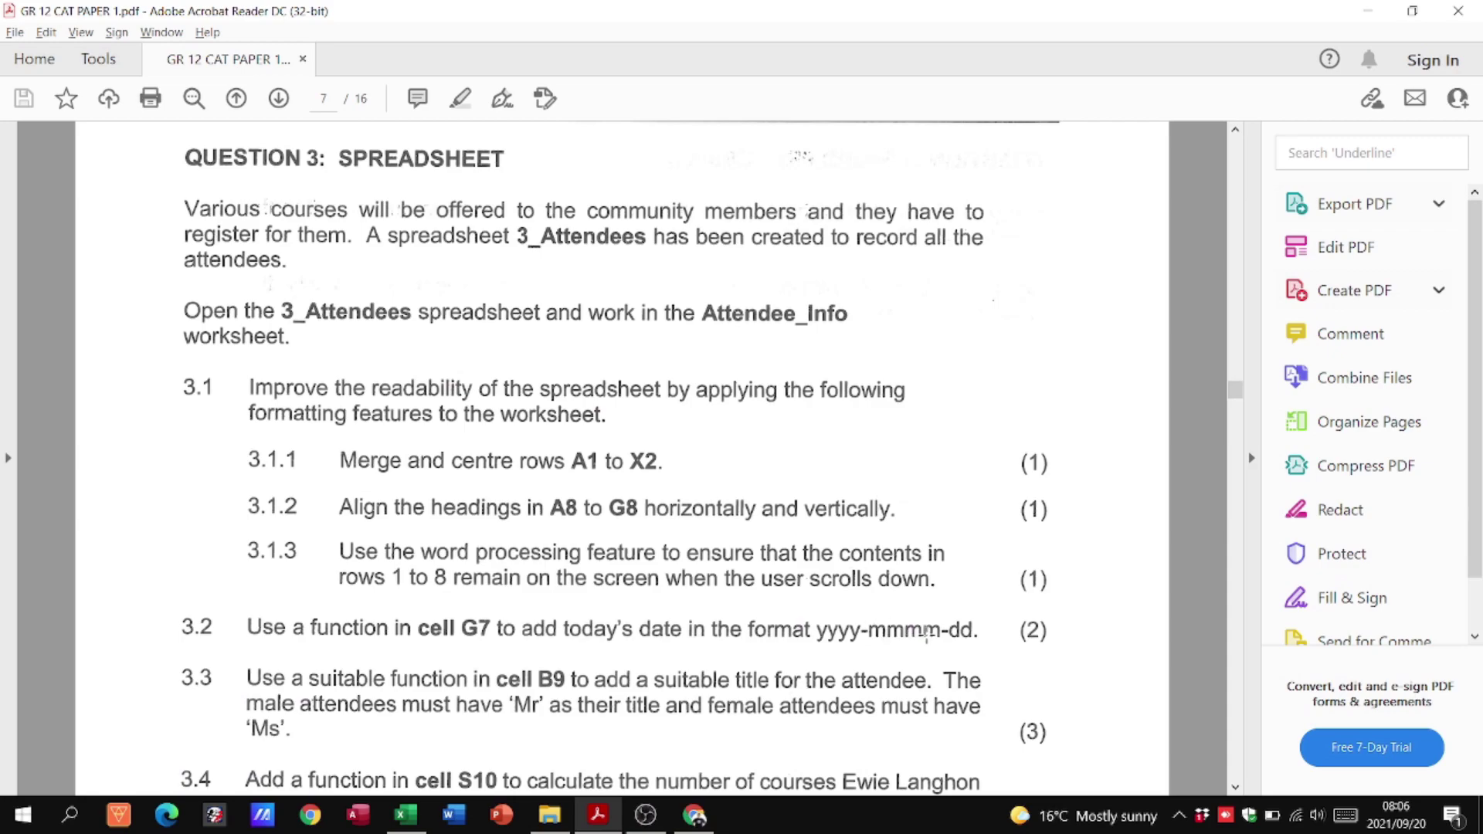
pyautogui.hotkey('alt', 'Tab')
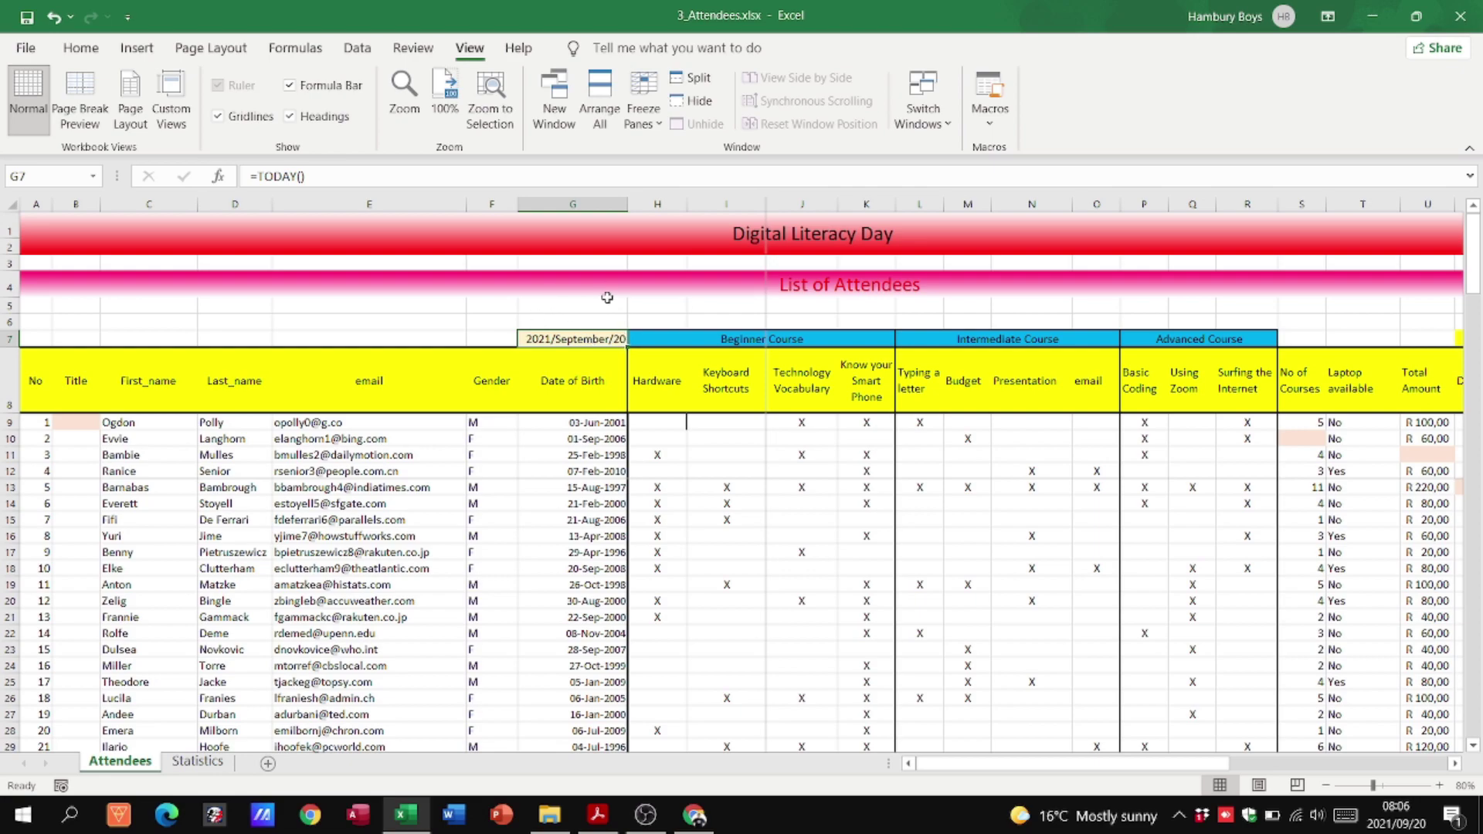
# Read the next spreadsheet questions, 3.3 to 3.6, on page 7 of the exam paper.
pyautogui.hotkey('alt', 'Tab')
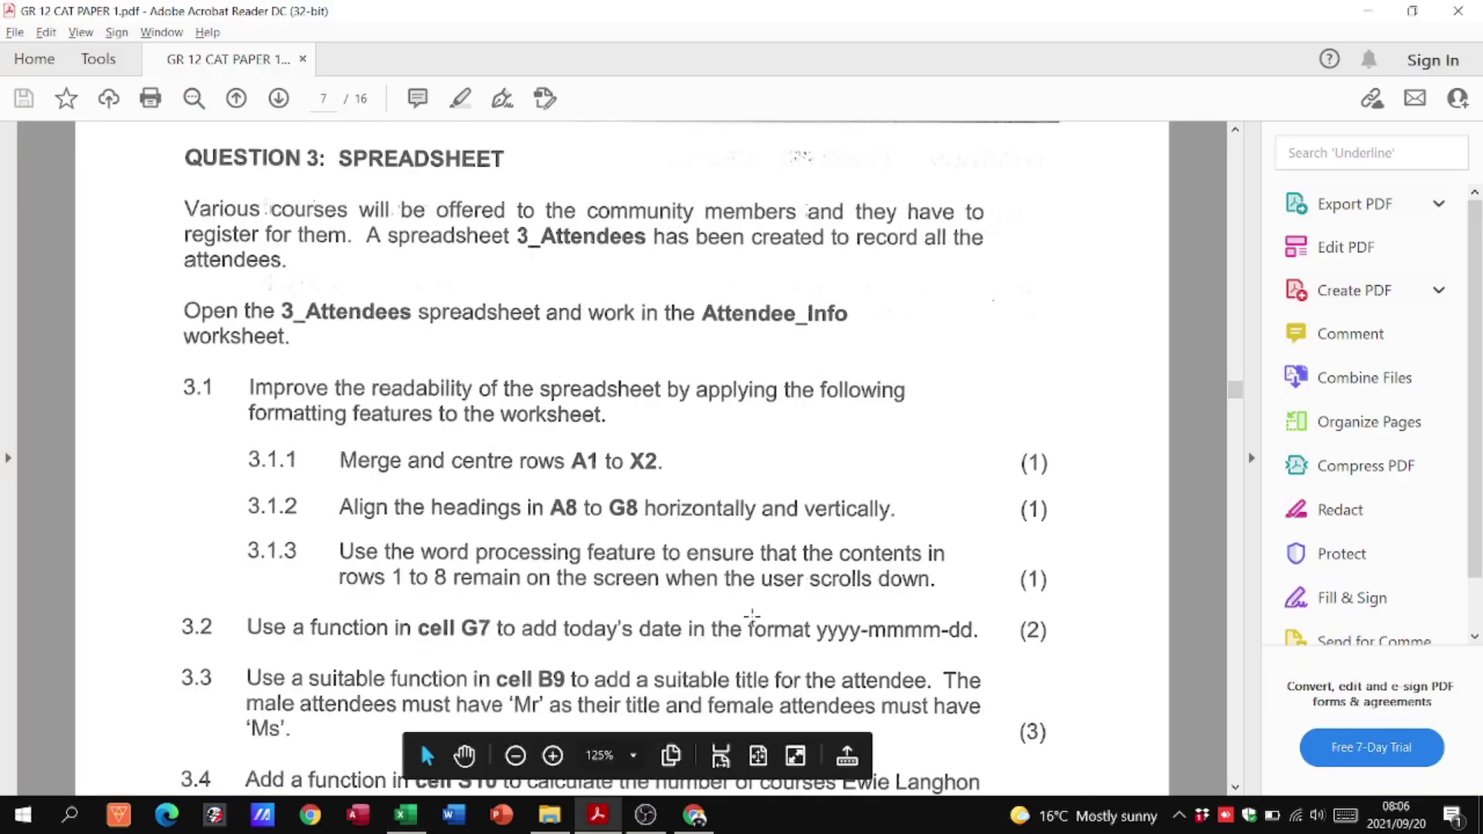
pyautogui.scroll(-5, 753, 616)
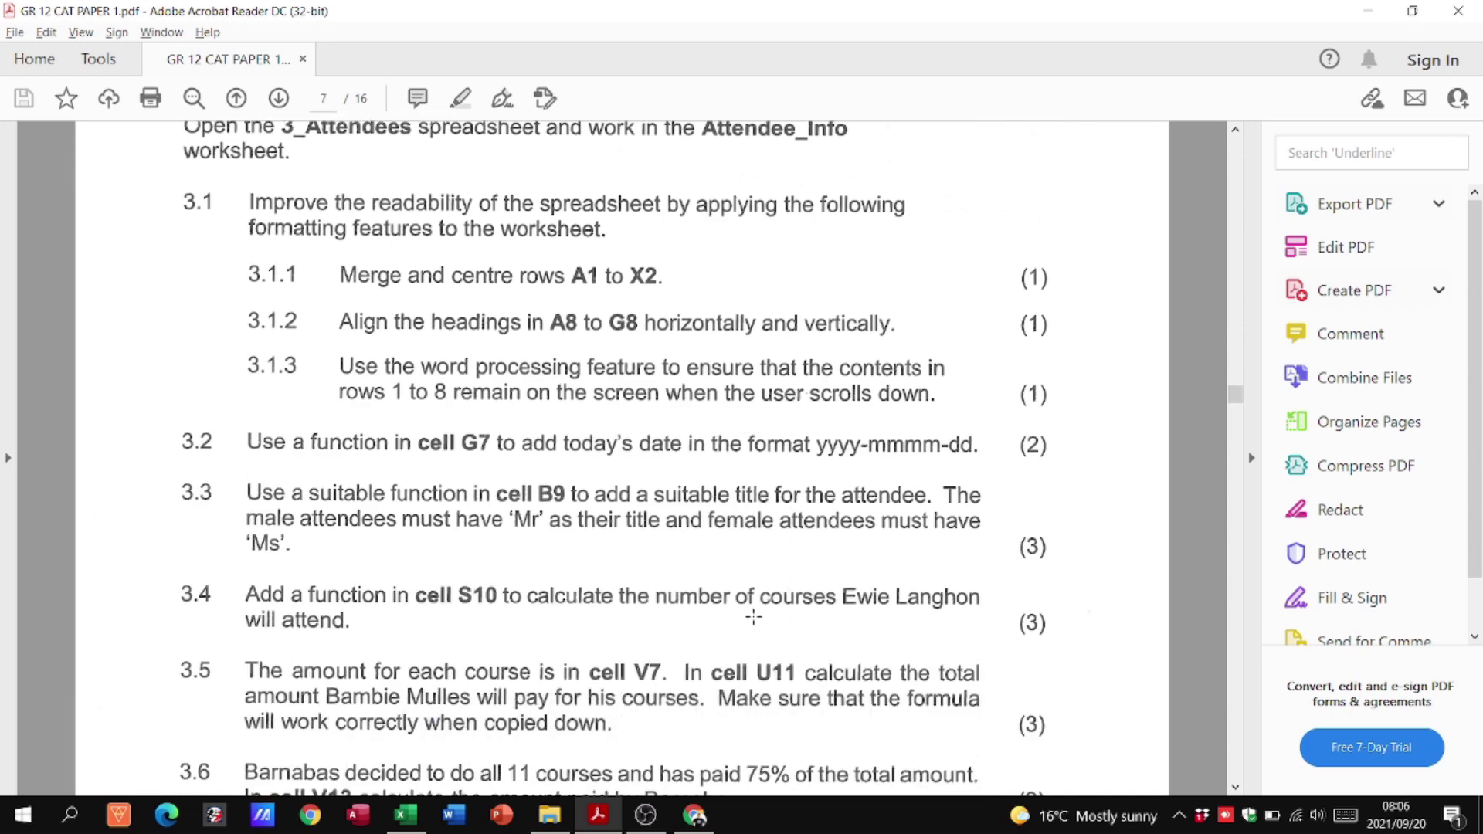
pyautogui.scroll(-1, 753, 616)
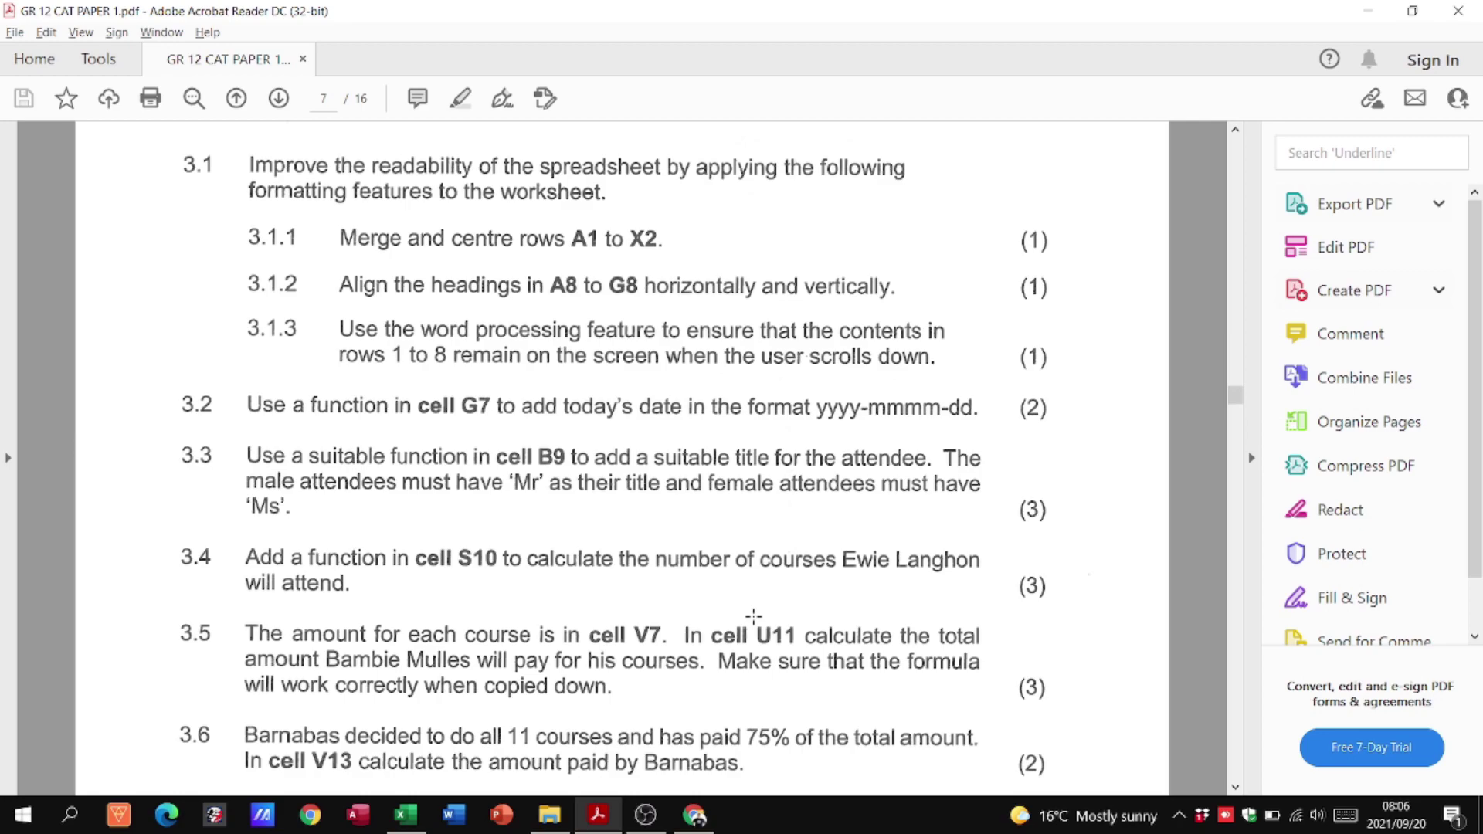
# Switch to the attendee workbook, compare cell B9 with question 3.3 in the exam paper and enlarge the sheet to 120%.
pyautogui.hotkey('alt', 'Tab')
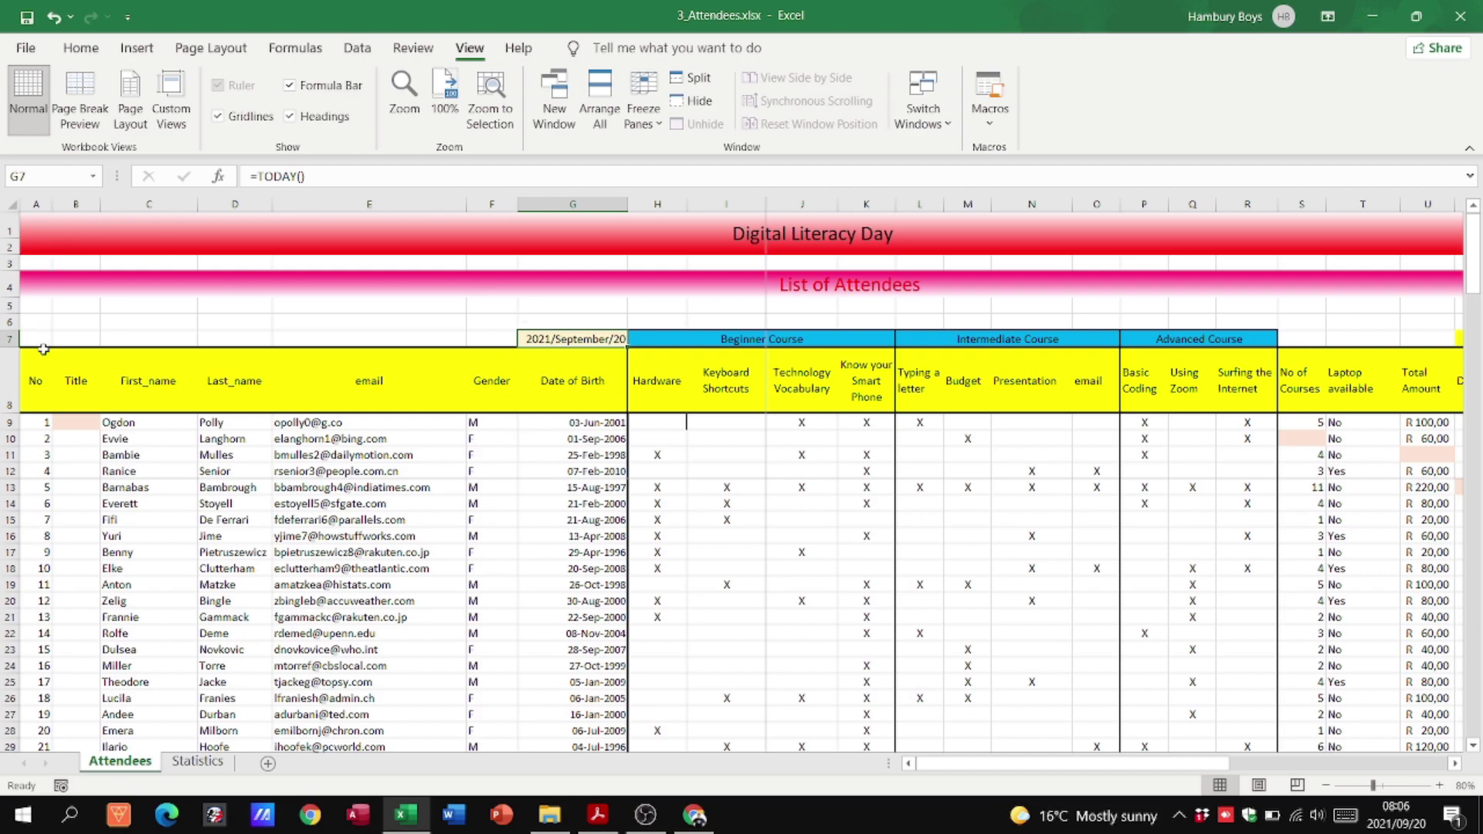
pyautogui.click(71, 423)
pyautogui.hotkey('alt', 'Tab')
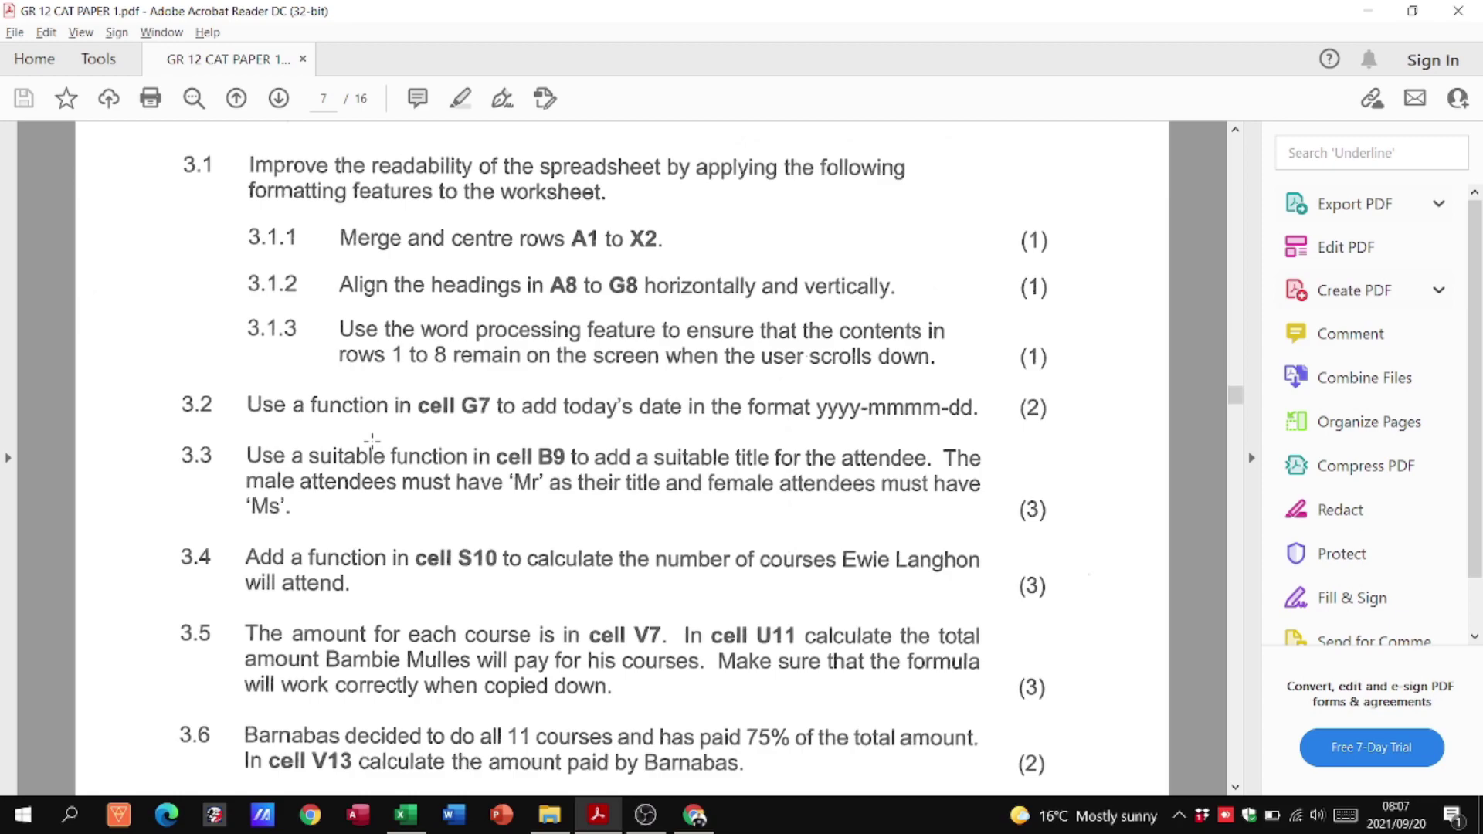
pyautogui.hotkey('alt', 'Tab')
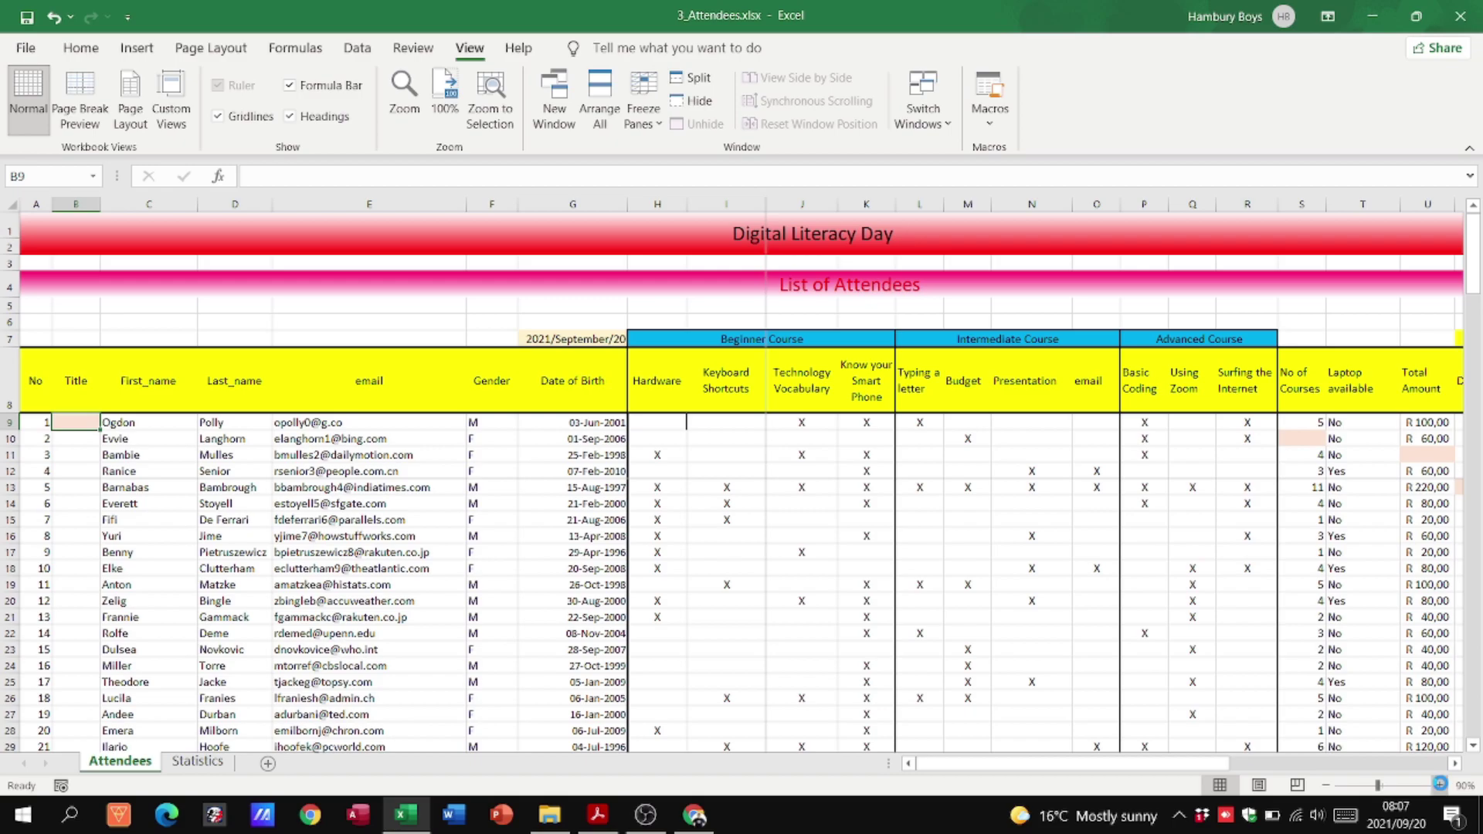
pyautogui.click(1440, 785)
pyautogui.click(1440, 786)
pyautogui.click(1440, 785)
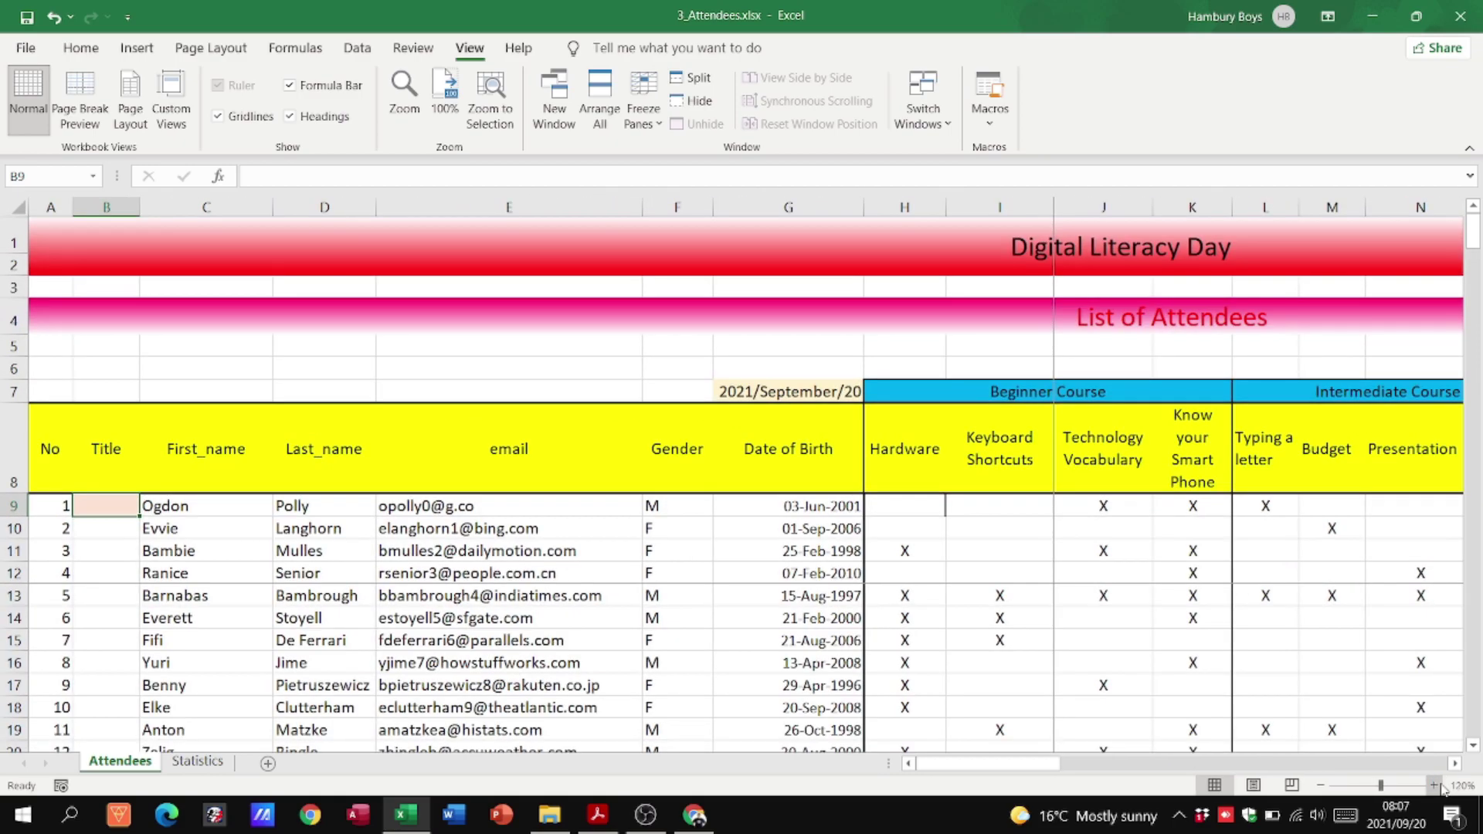
pyautogui.click(1440, 785)
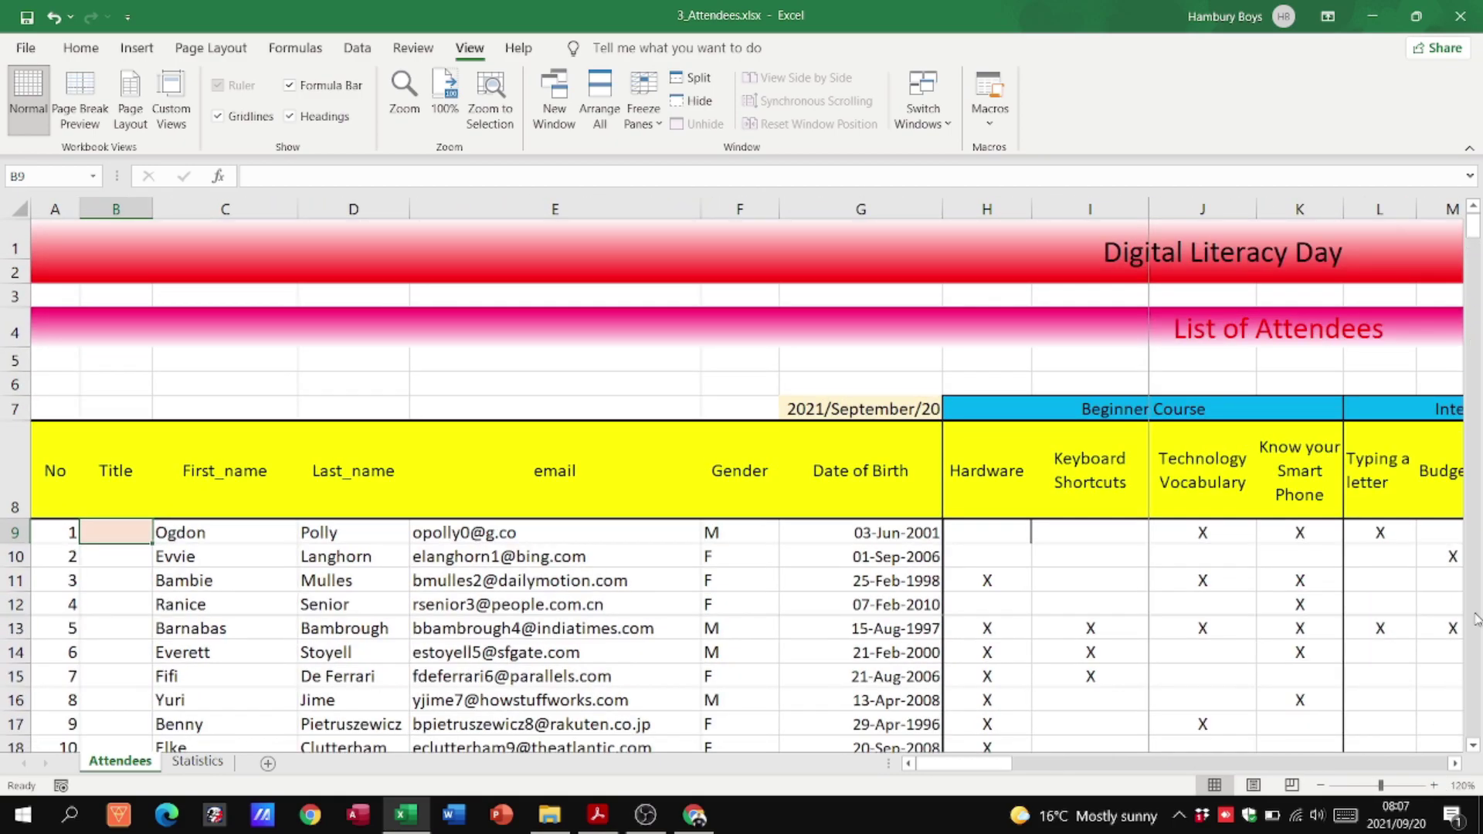
pyautogui.click(1474, 746)
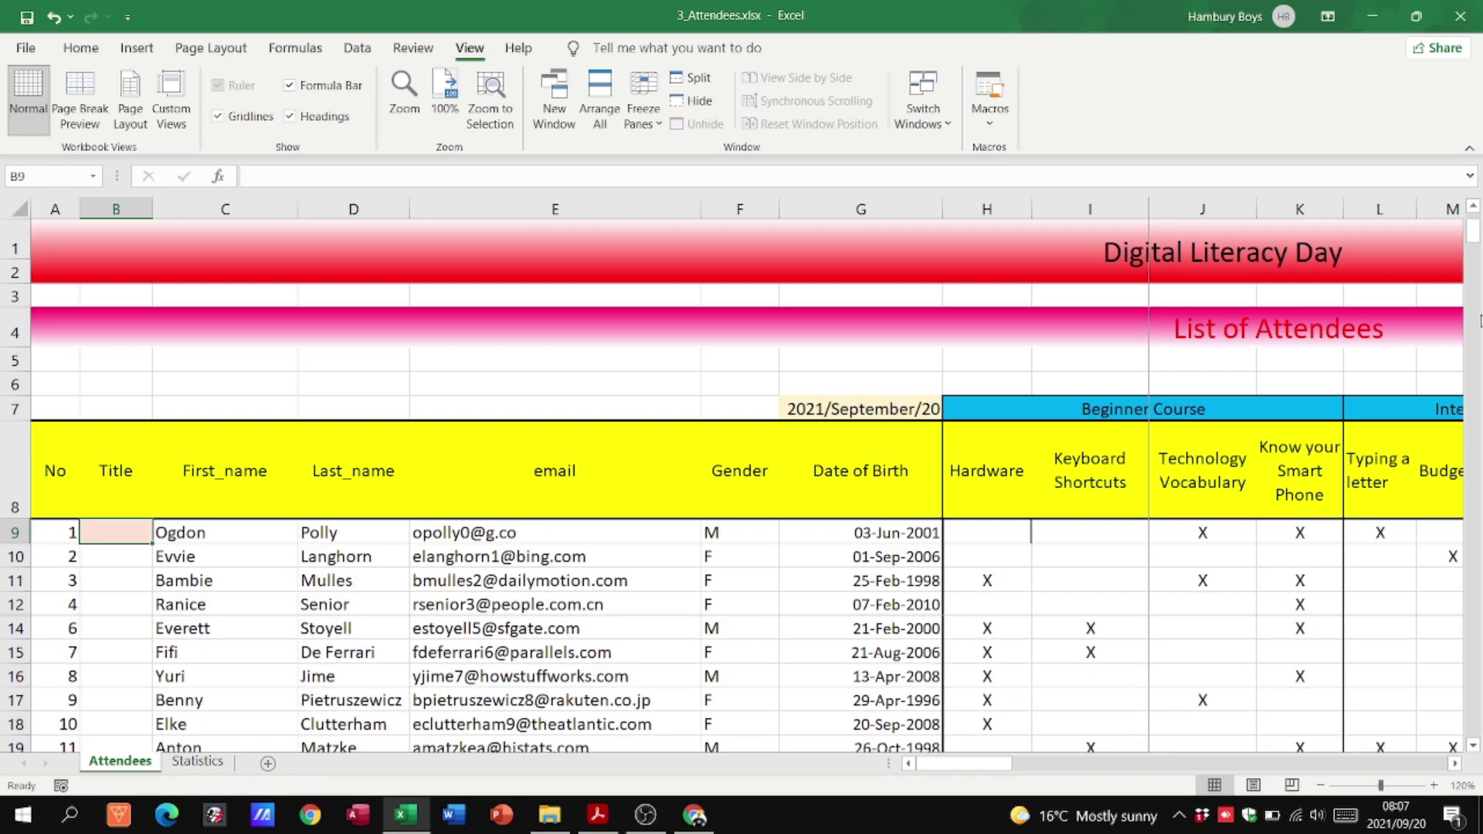
pyautogui.click(1474, 206)
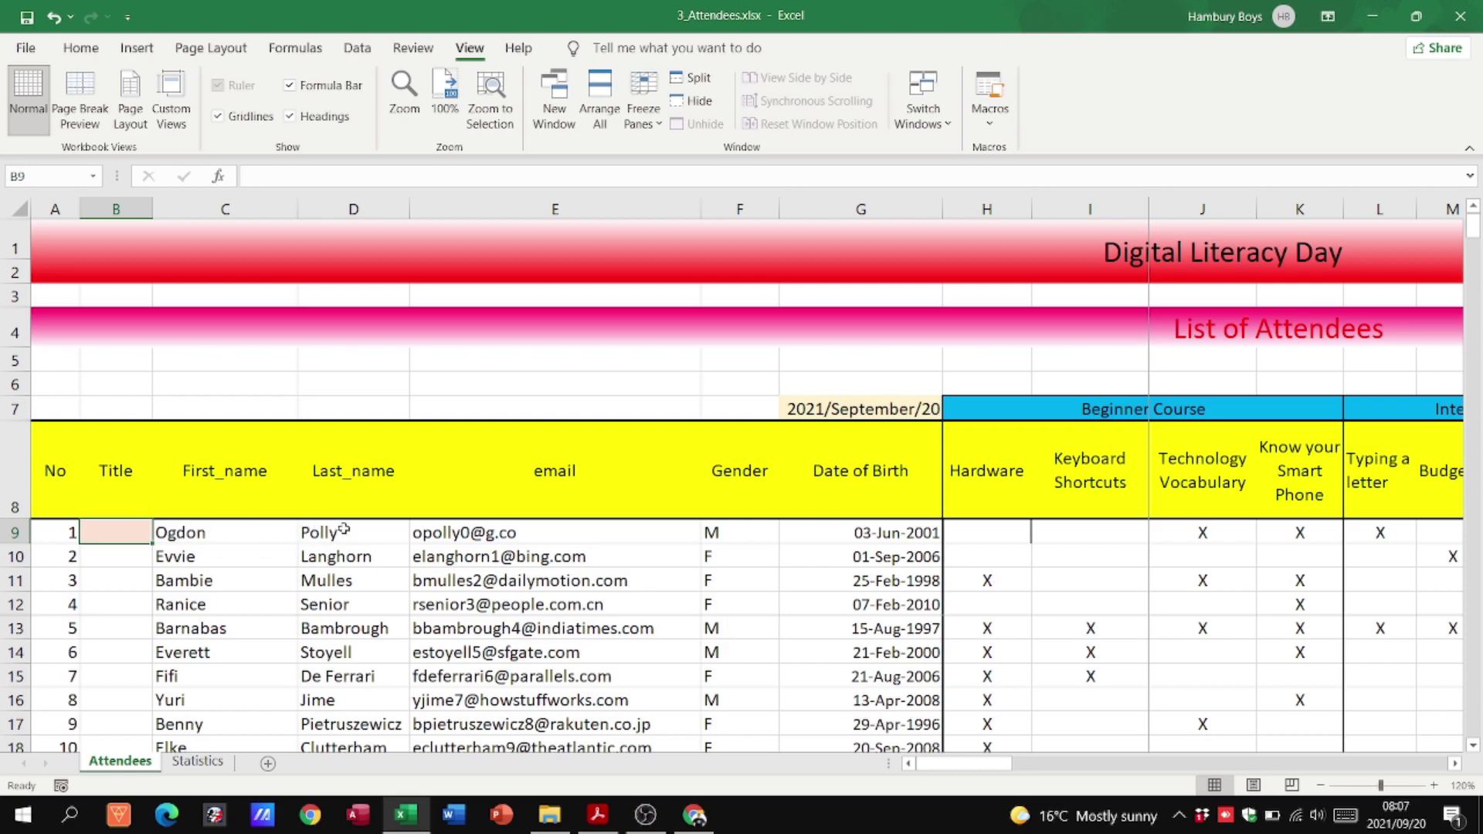
# Try to enter an IF formula in B9 that tests whether the gender in F9 is "M", giving "Mr" or else Ms.
pyautogui.click(722, 533)
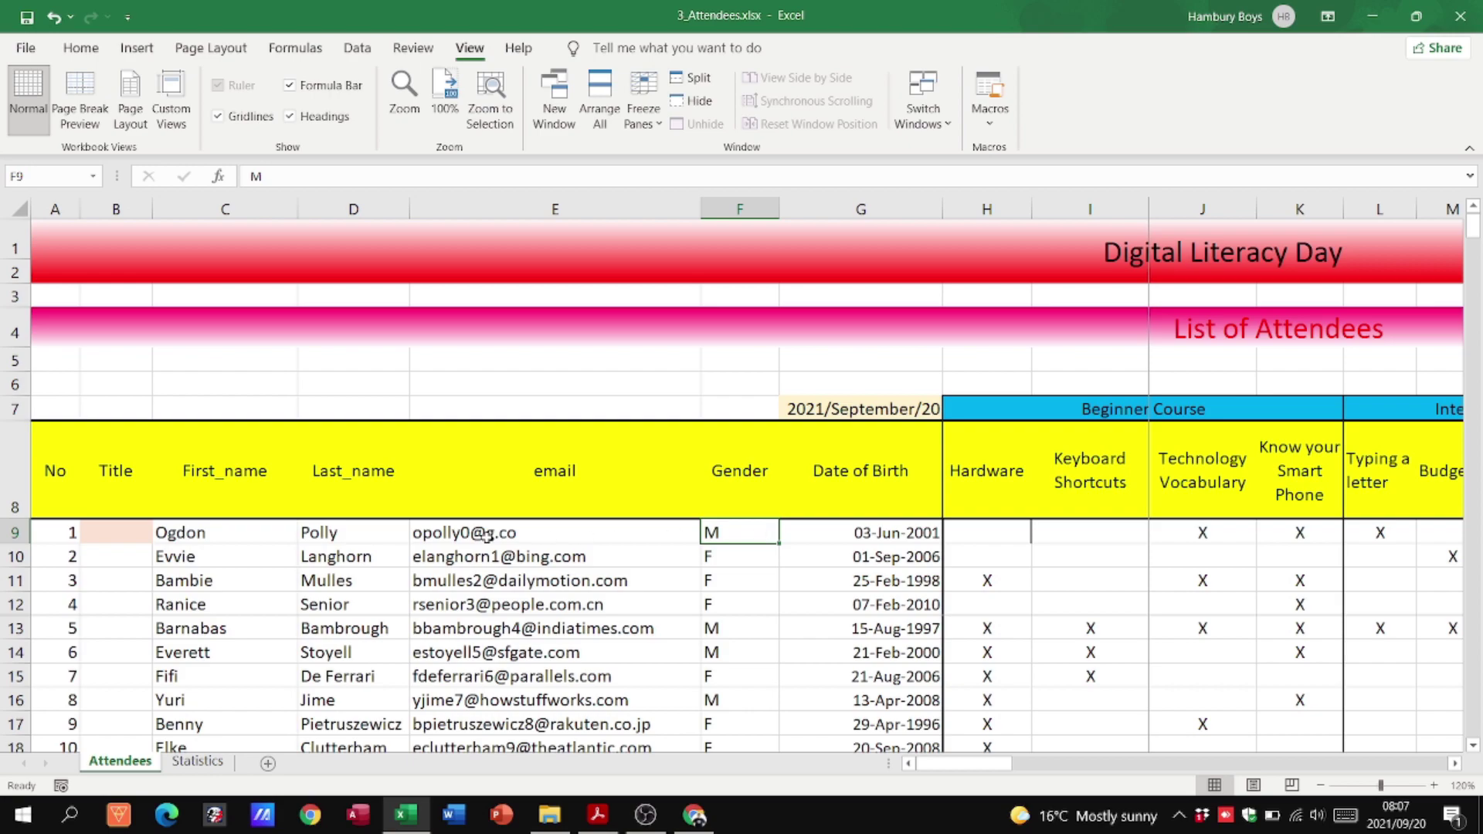
pyautogui.click(98, 524)
pyautogui.write('=if')
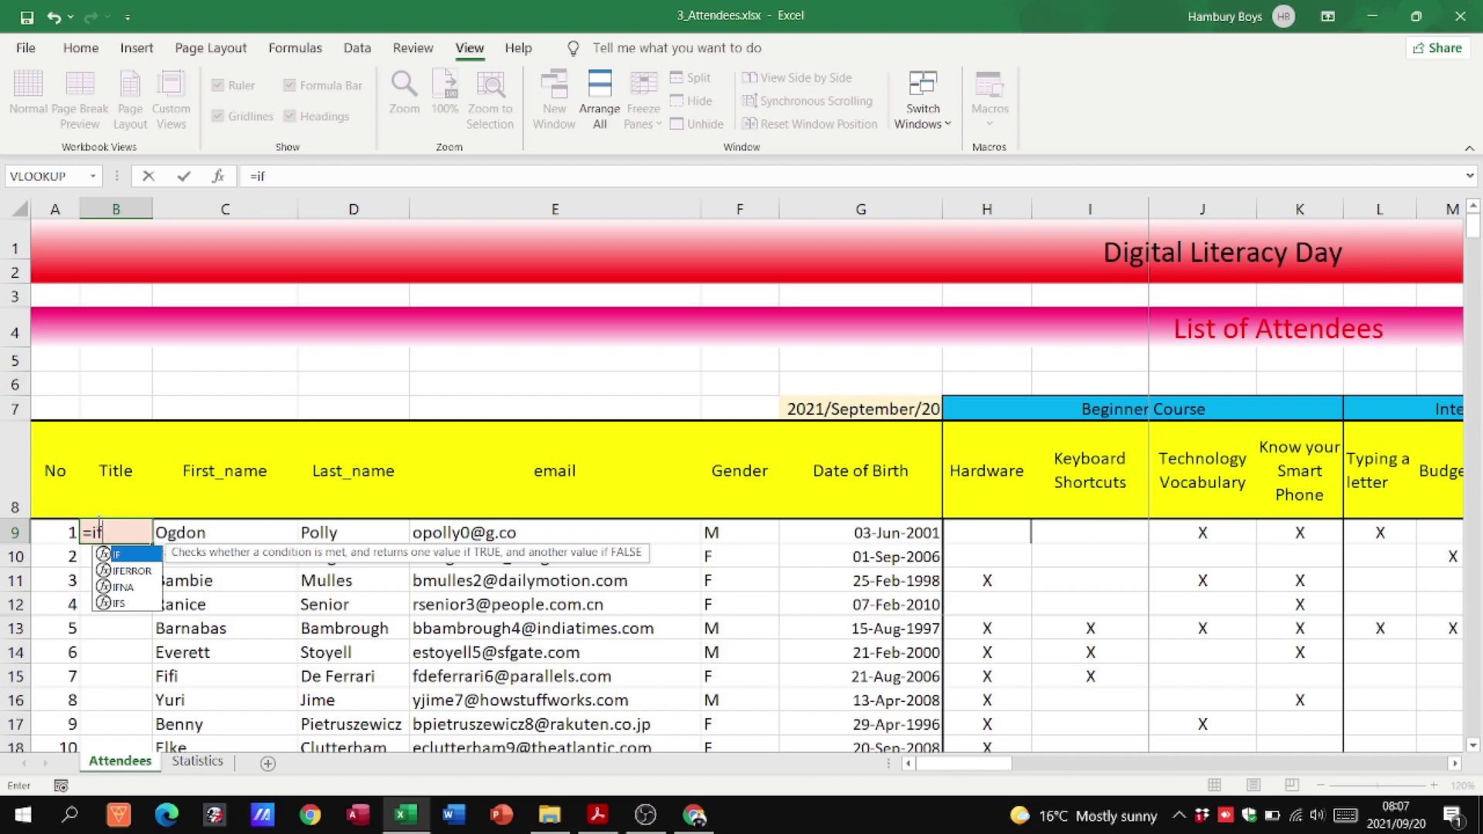
pyautogui.write('(')
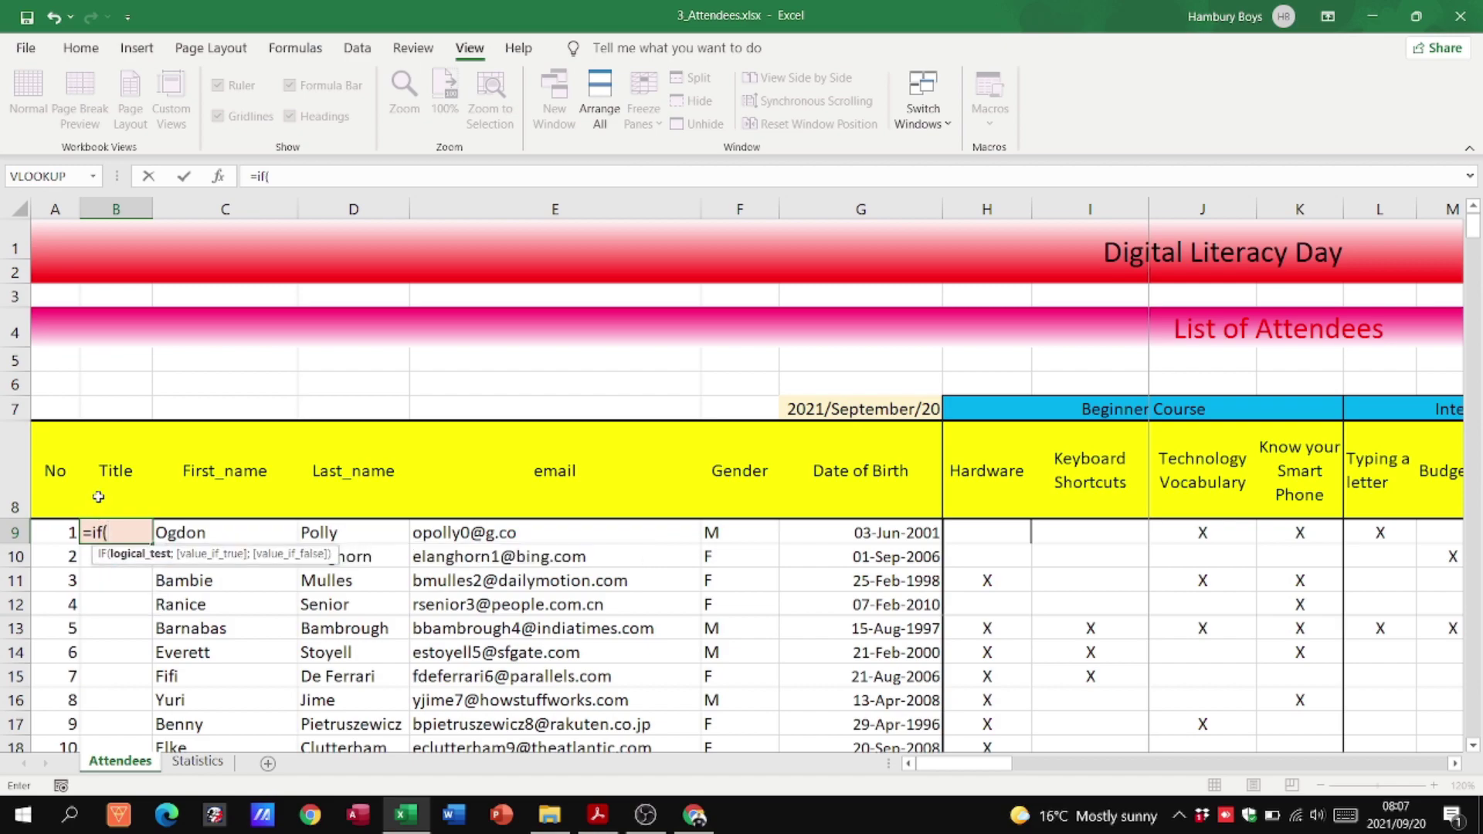
pyautogui.write('F9=')
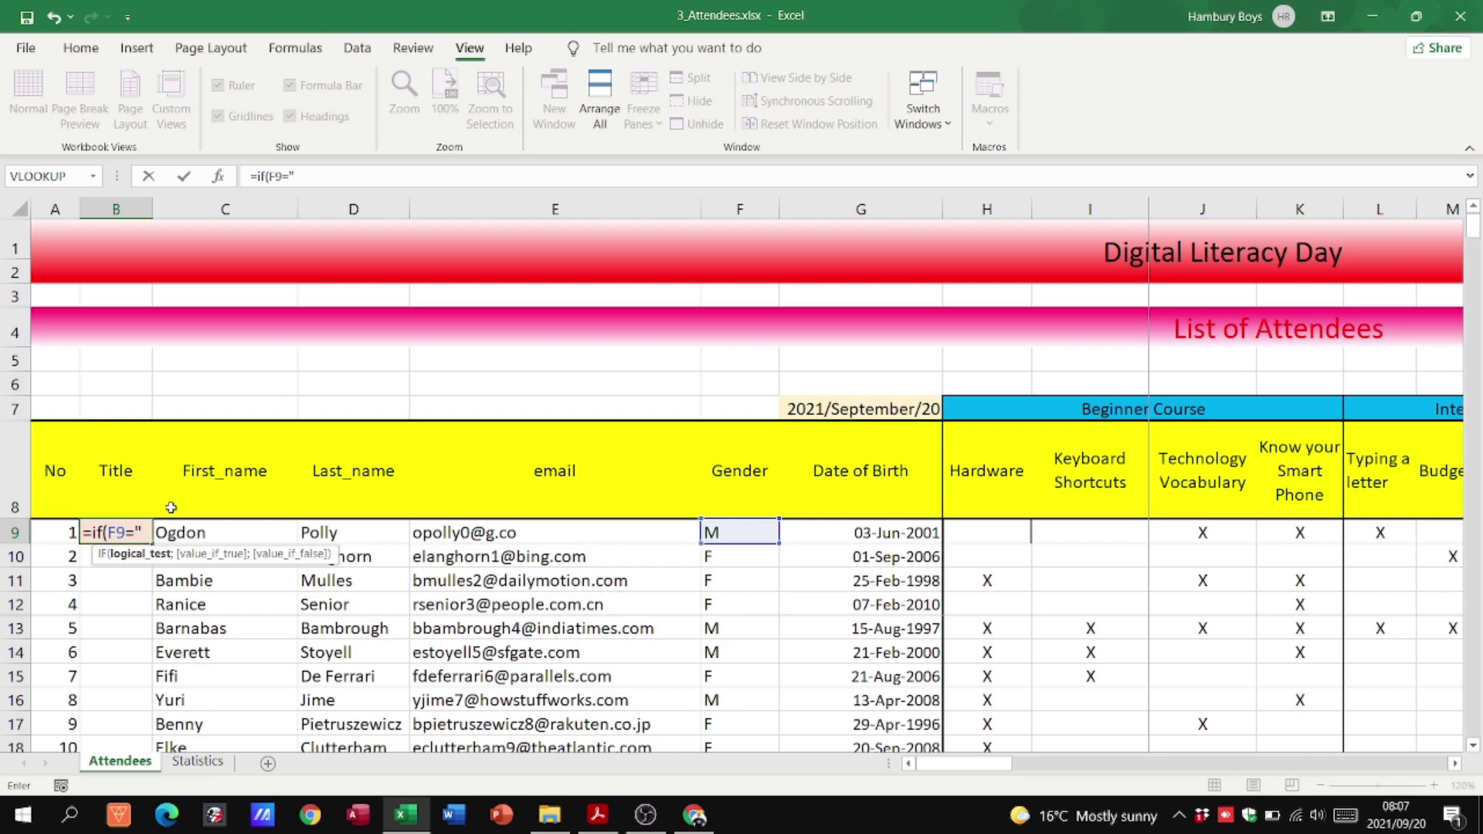
pyautogui.write('M",')
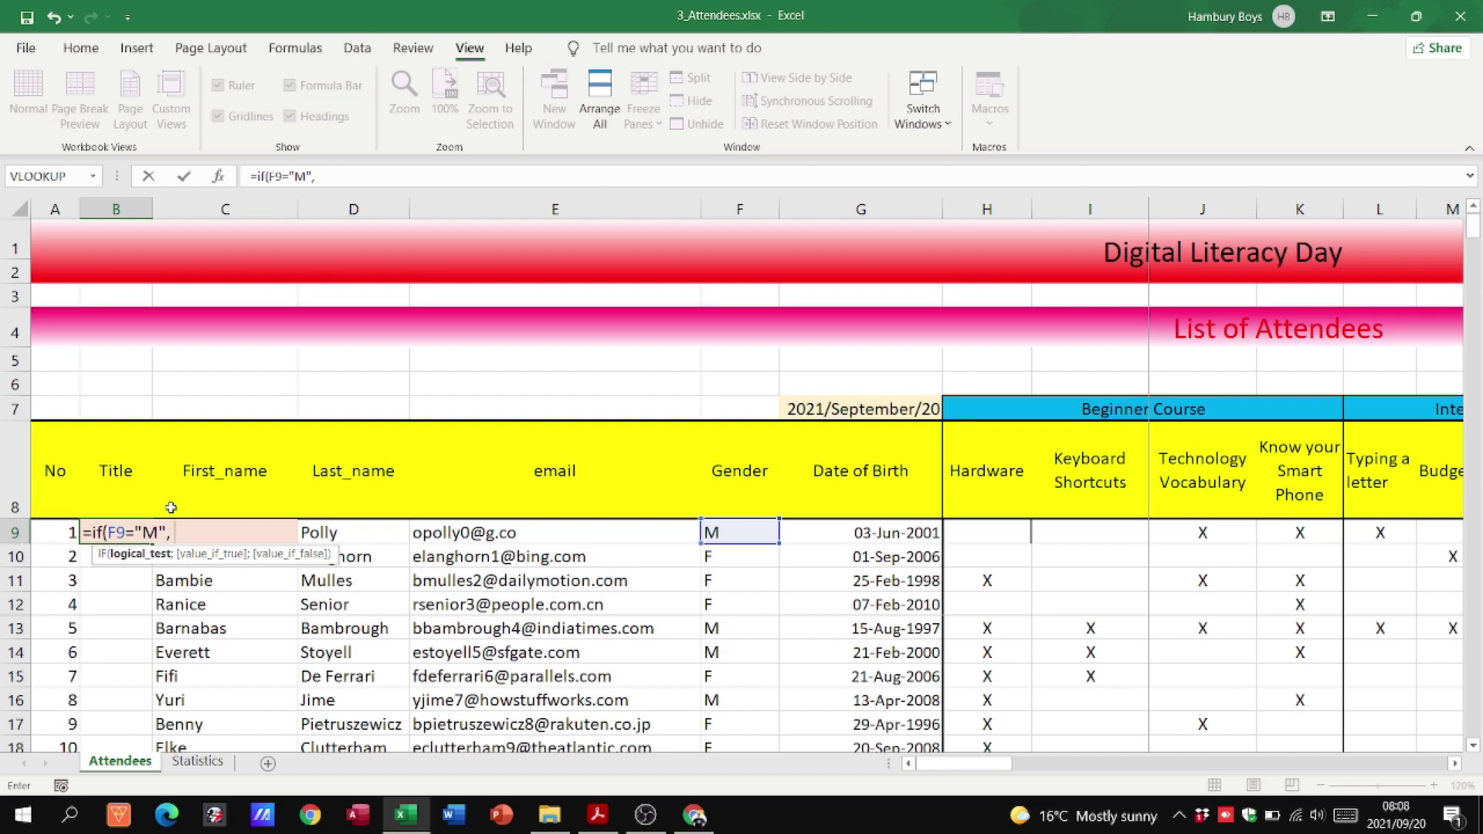
pyautogui.write('Mr", :Ms.')
pyautogui.write('", "Mr", :Ms.')
pyautogui.press('Return')
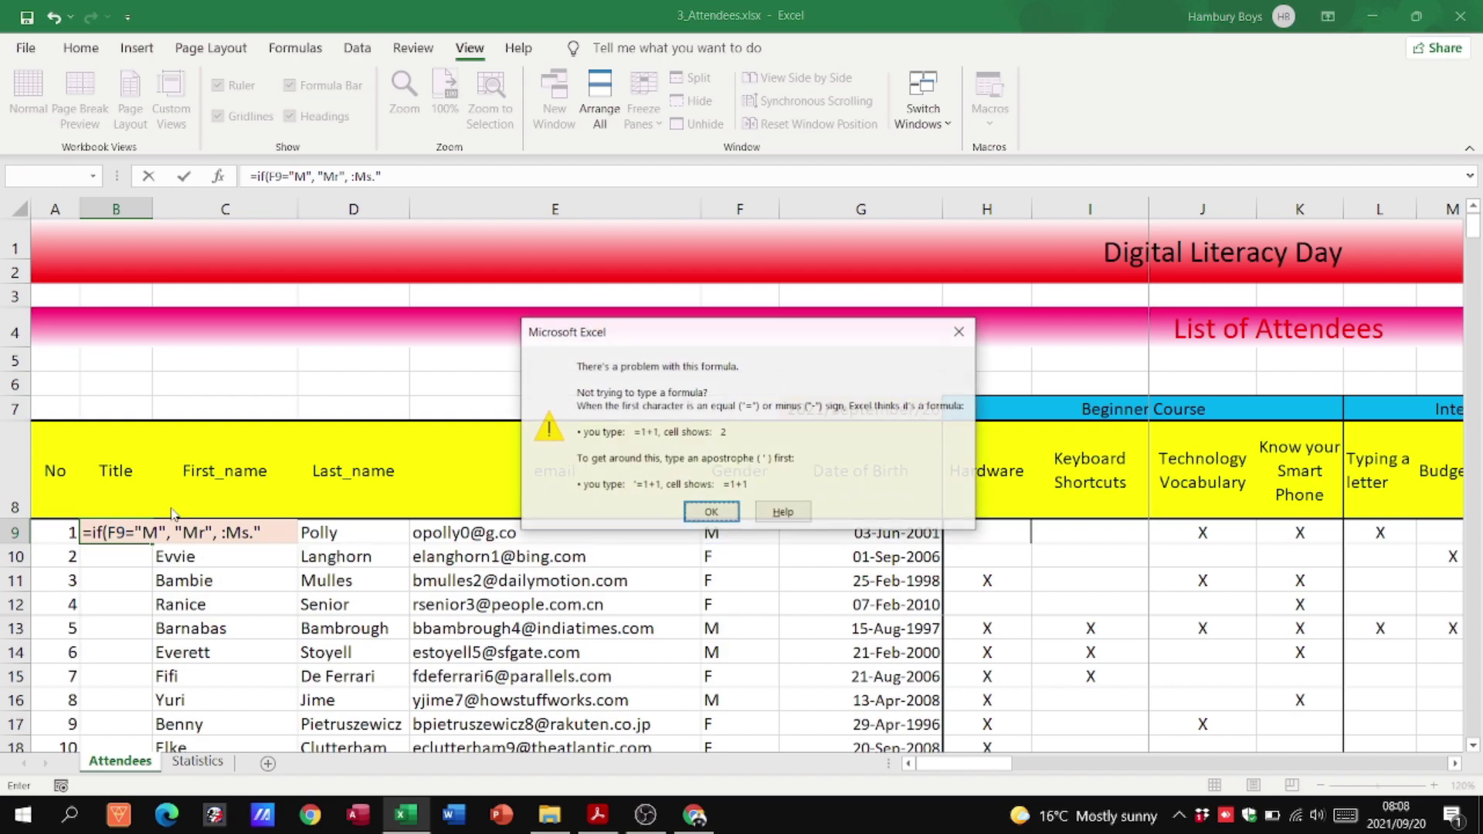
# Add a full stop after Mr and a closing bracket to the IF formula in B9.
pyautogui.click(711, 512)
pyautogui.click(207, 533)
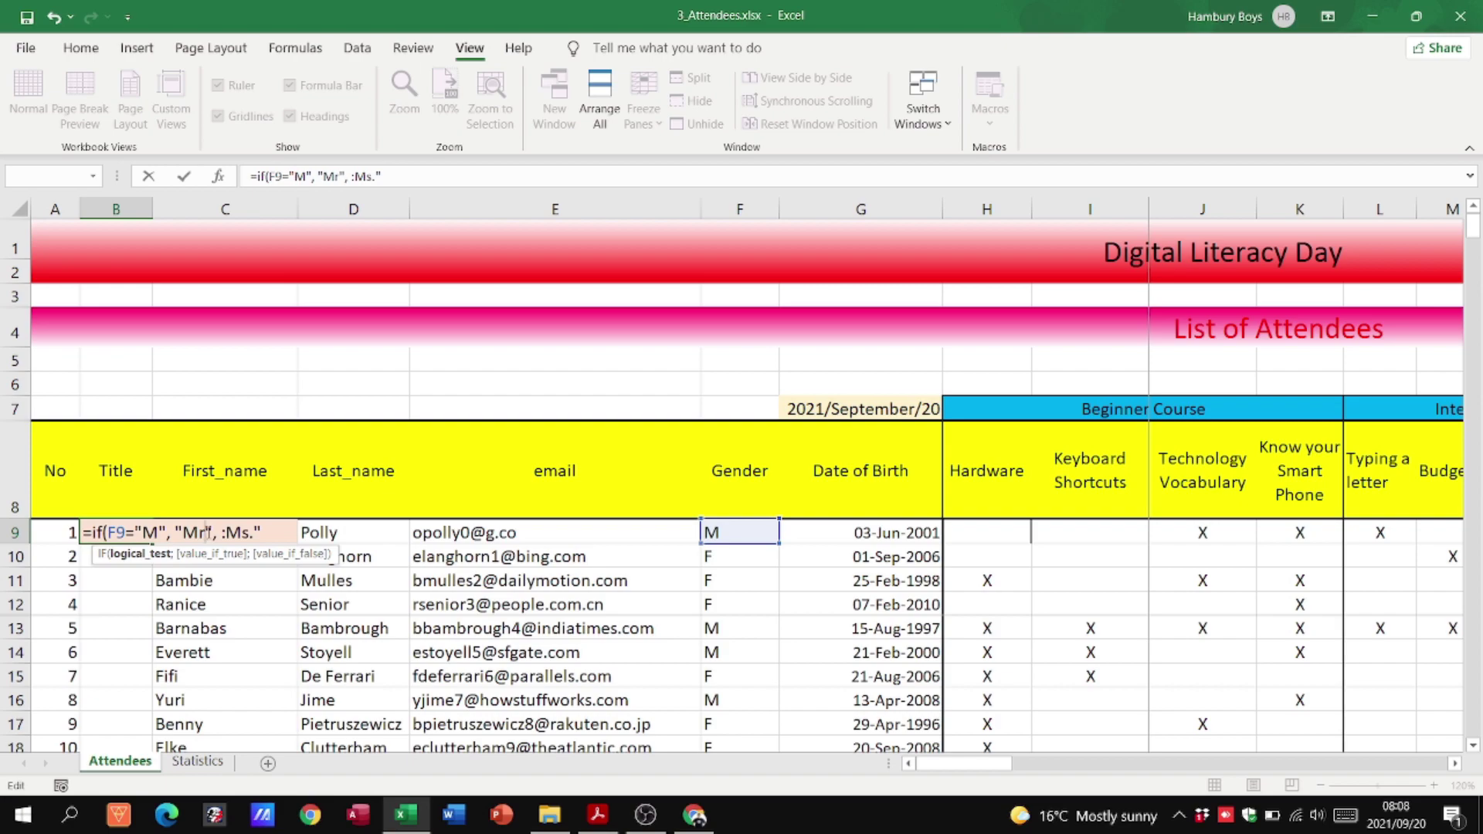
pyautogui.write('.")')
pyautogui.press('Return')
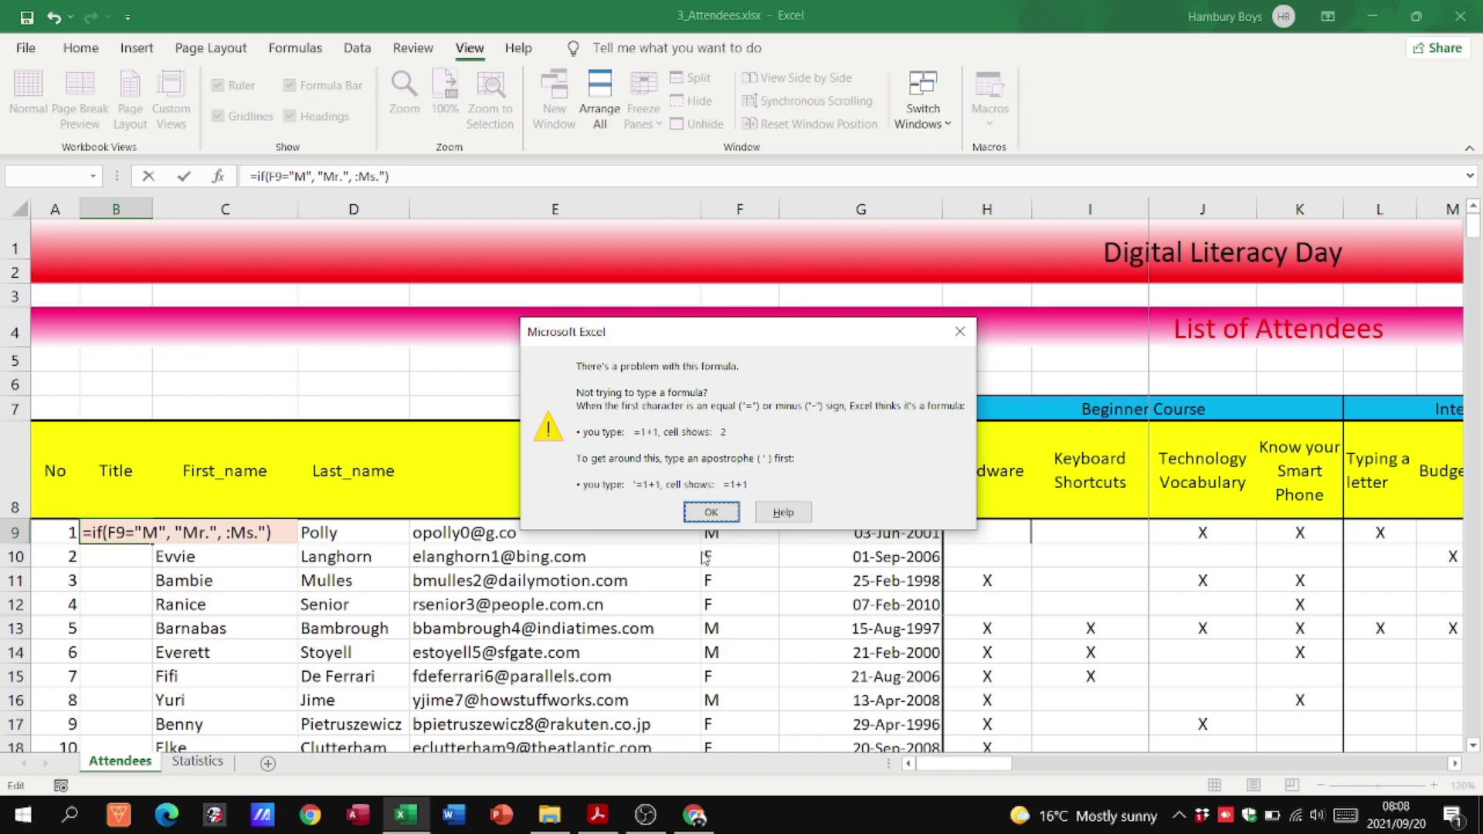
# Replace the comma separators in B9's IF formula with semicolons and try to accept it.
pyautogui.click(707, 514)
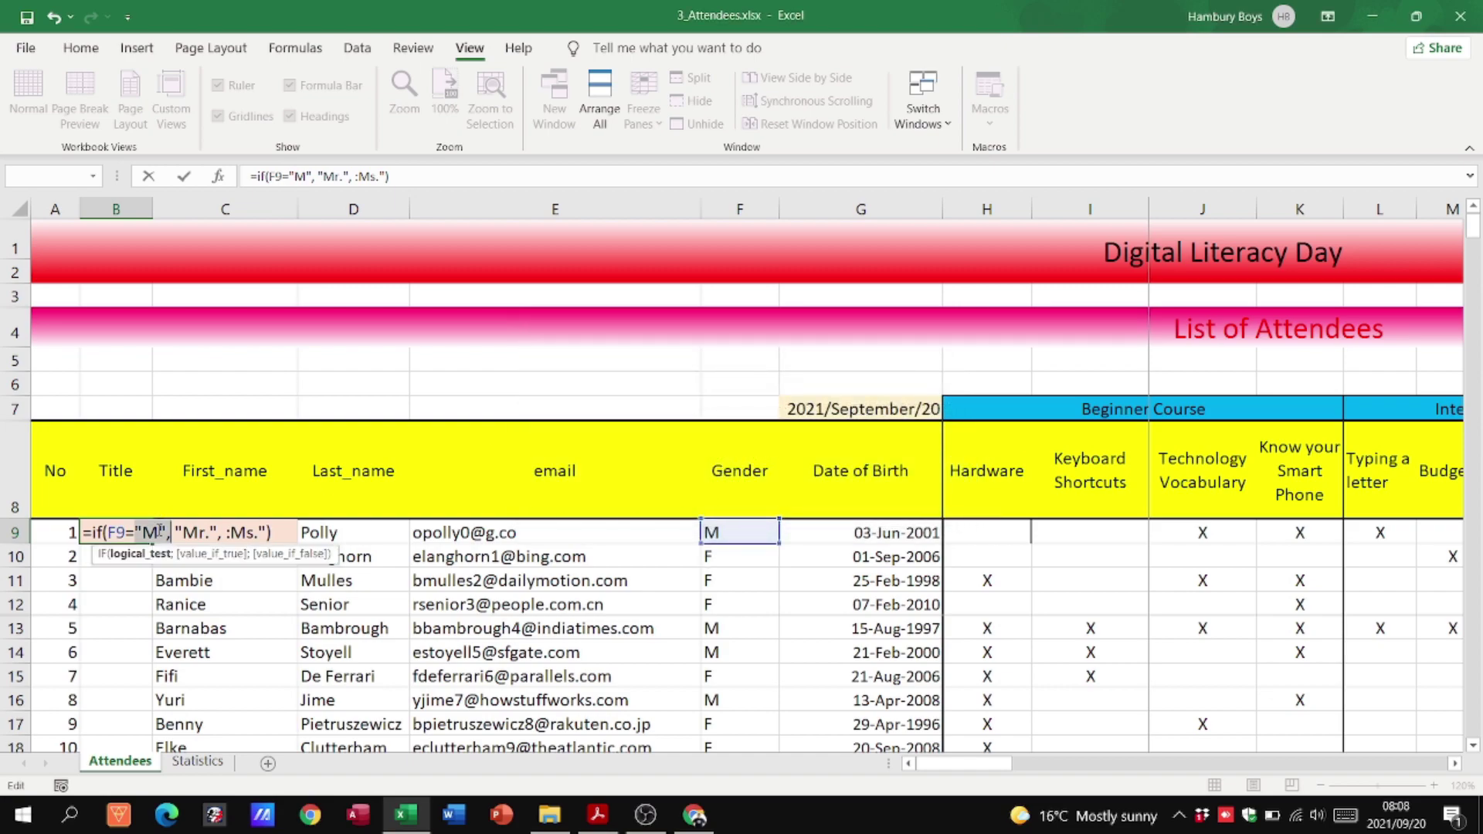
pyautogui.press('Left')
pyautogui.press('BackSpace')
pyautogui.write(';')
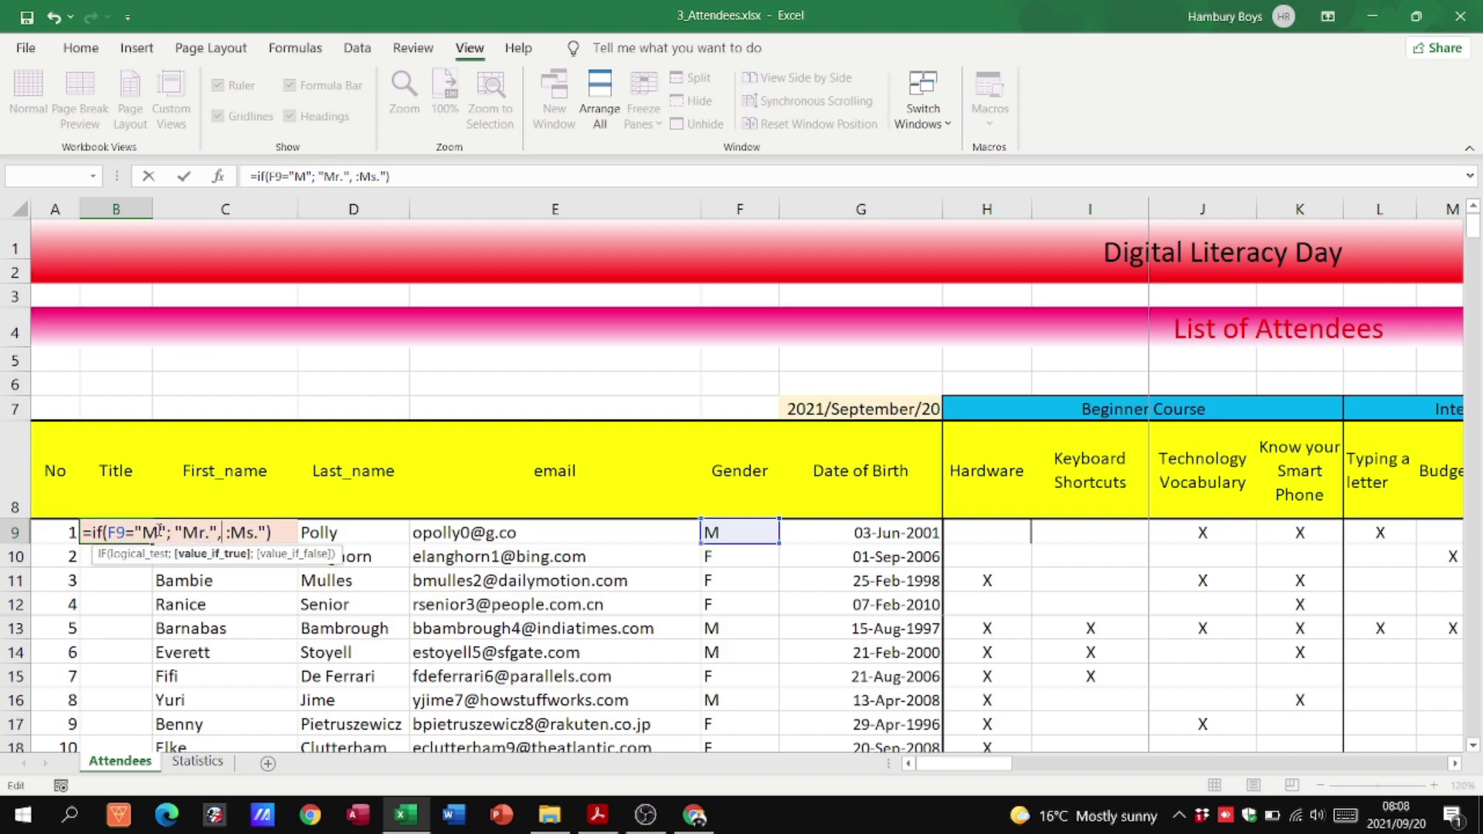
pyautogui.press('BackSpace')
pyautogui.write(';')
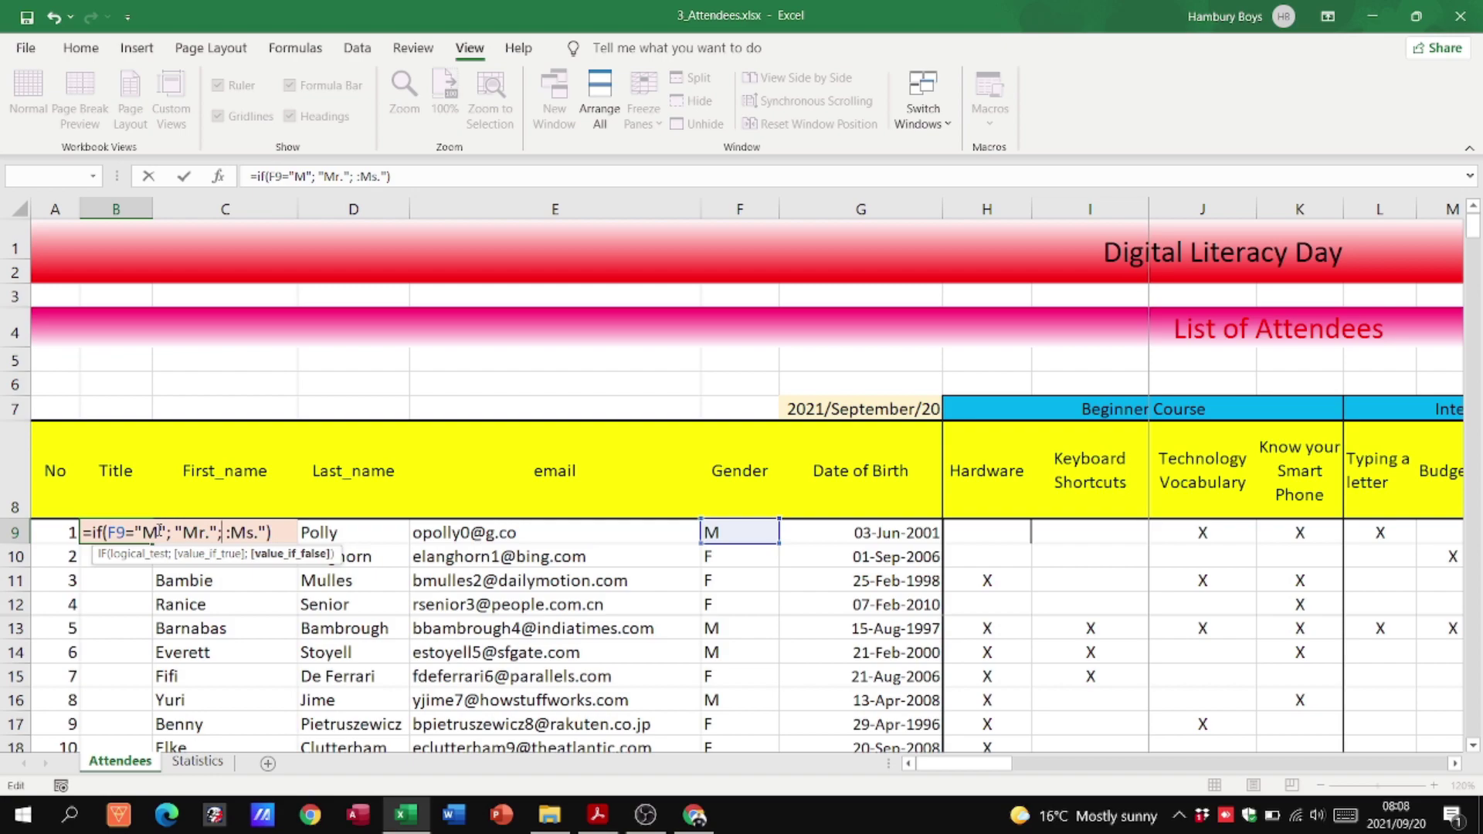
pyautogui.press('Return')
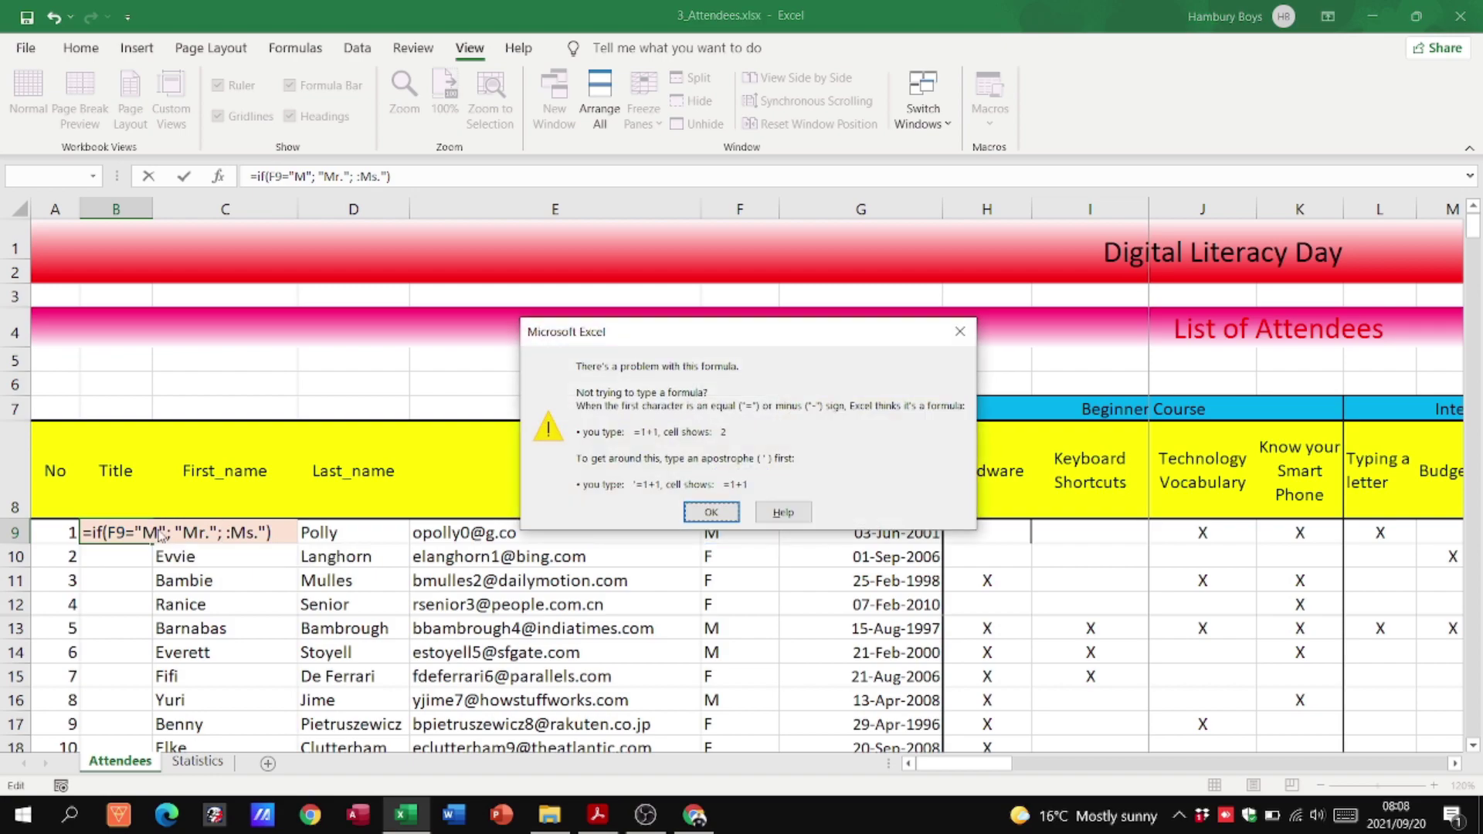
pyautogui.press('Return')
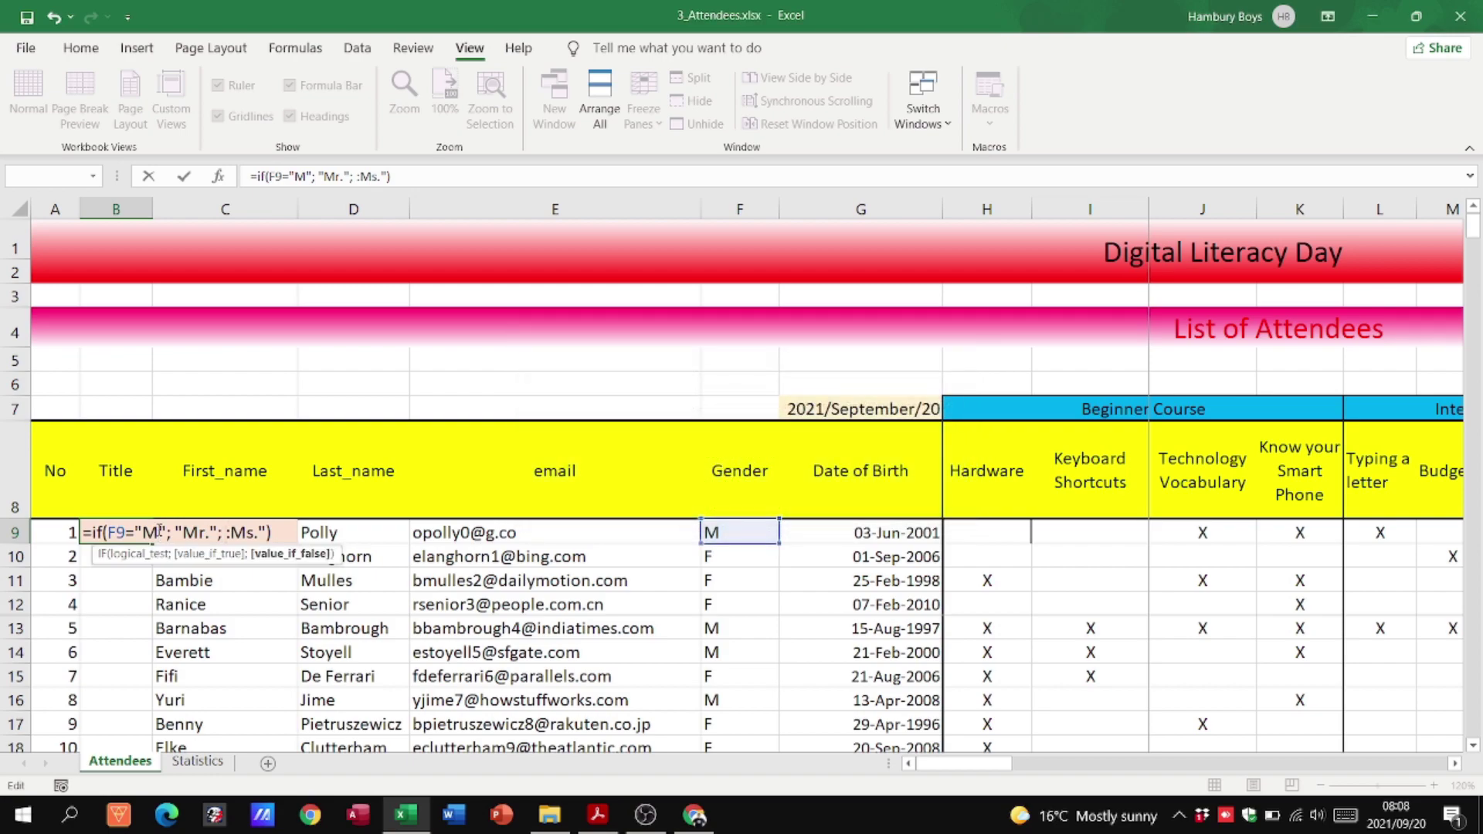
# Change the colon before Ms. to a quotation mark so B9 holds =IF(F9="M"; "Mr."; "Ms.").
pyautogui.press('BackSpace')
pyautogui.write('"')
pyautogui.press('Return')
pyautogui.press('Up')
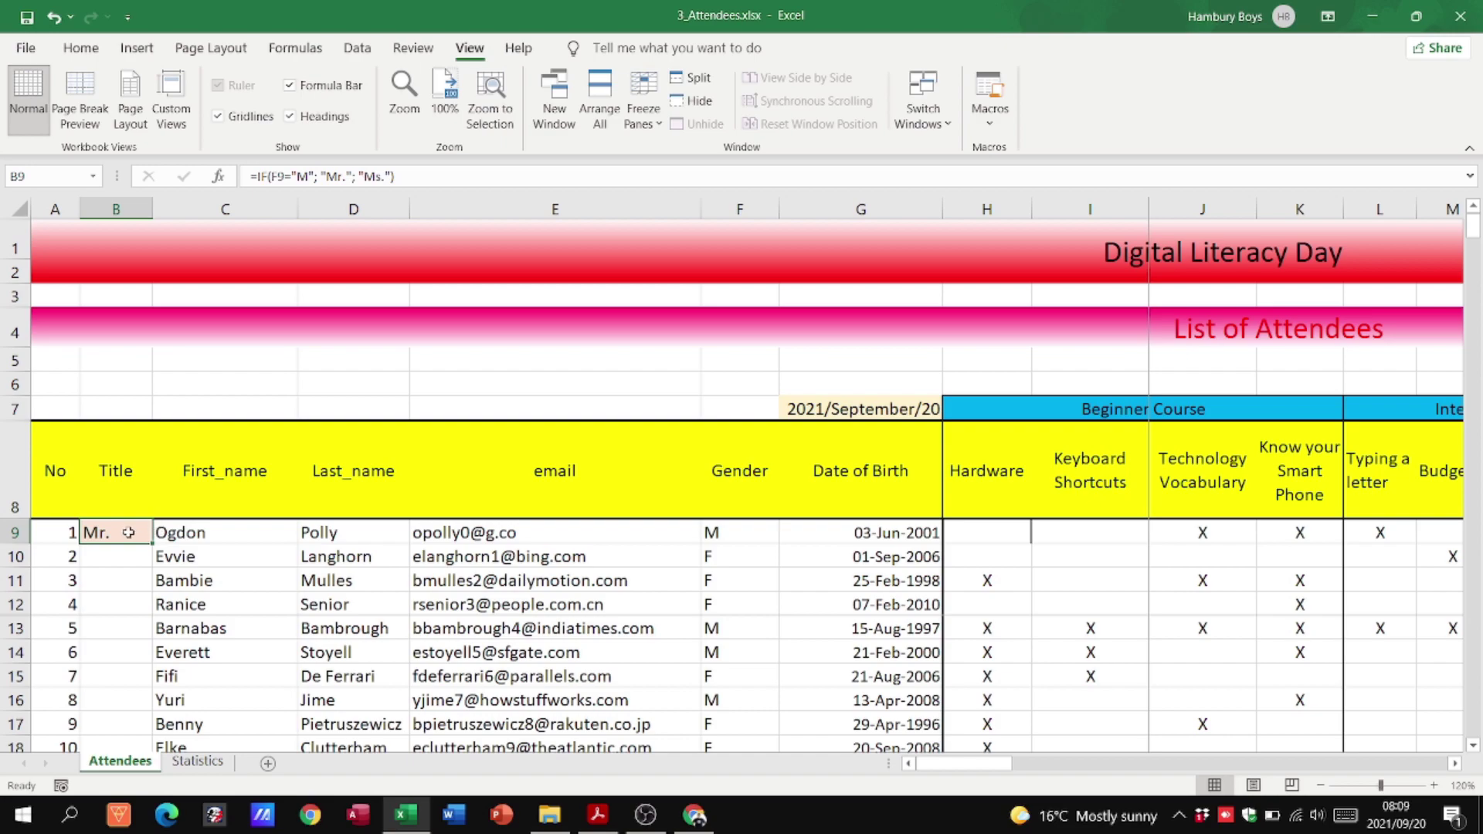
# Review the arguments of B9's IF formula and copy it down the Title column to B17.
pyautogui.doubleClick(128, 532)
pyautogui.click(174, 532)
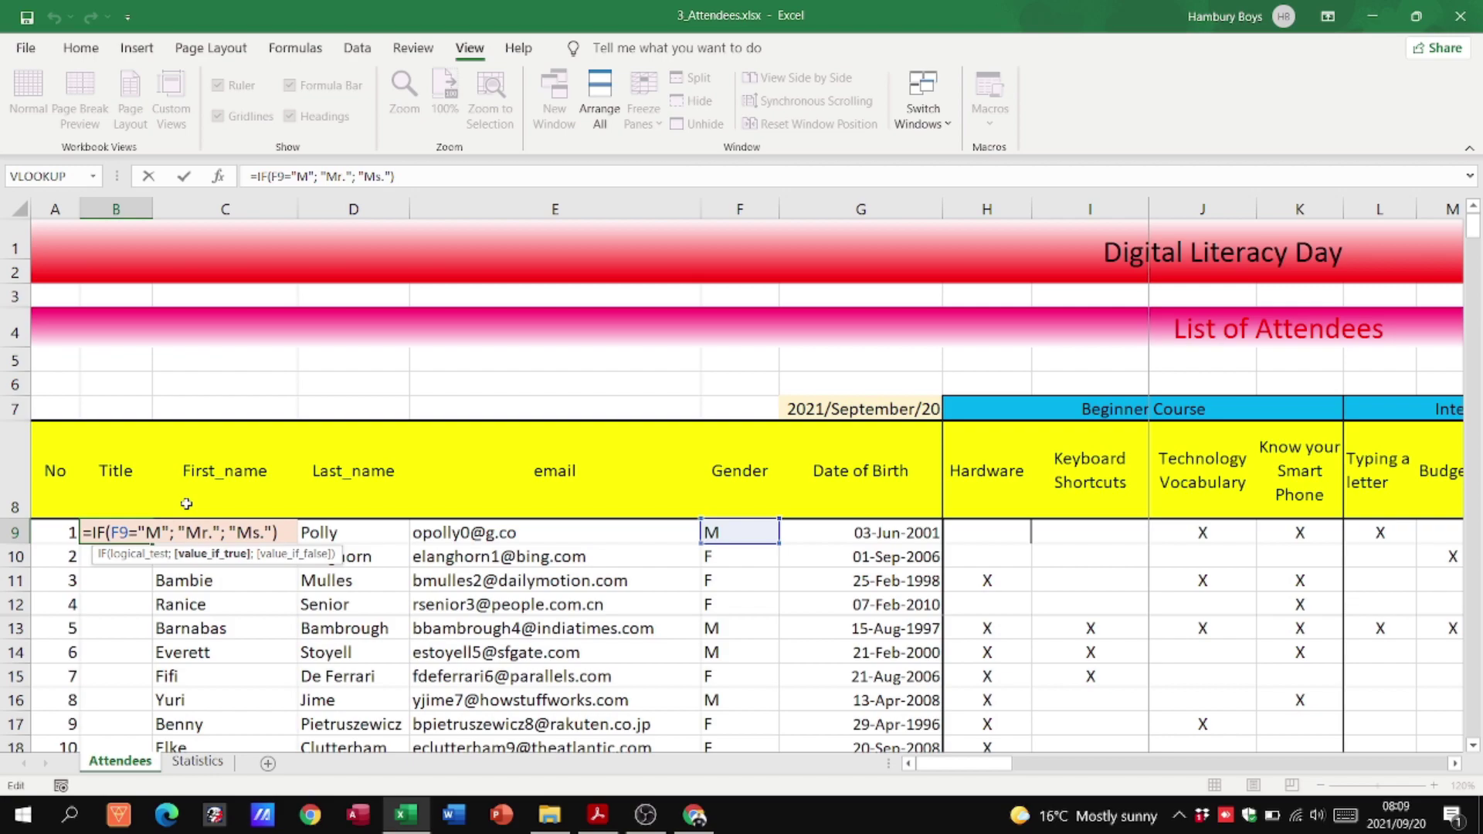
pyautogui.press('Return')
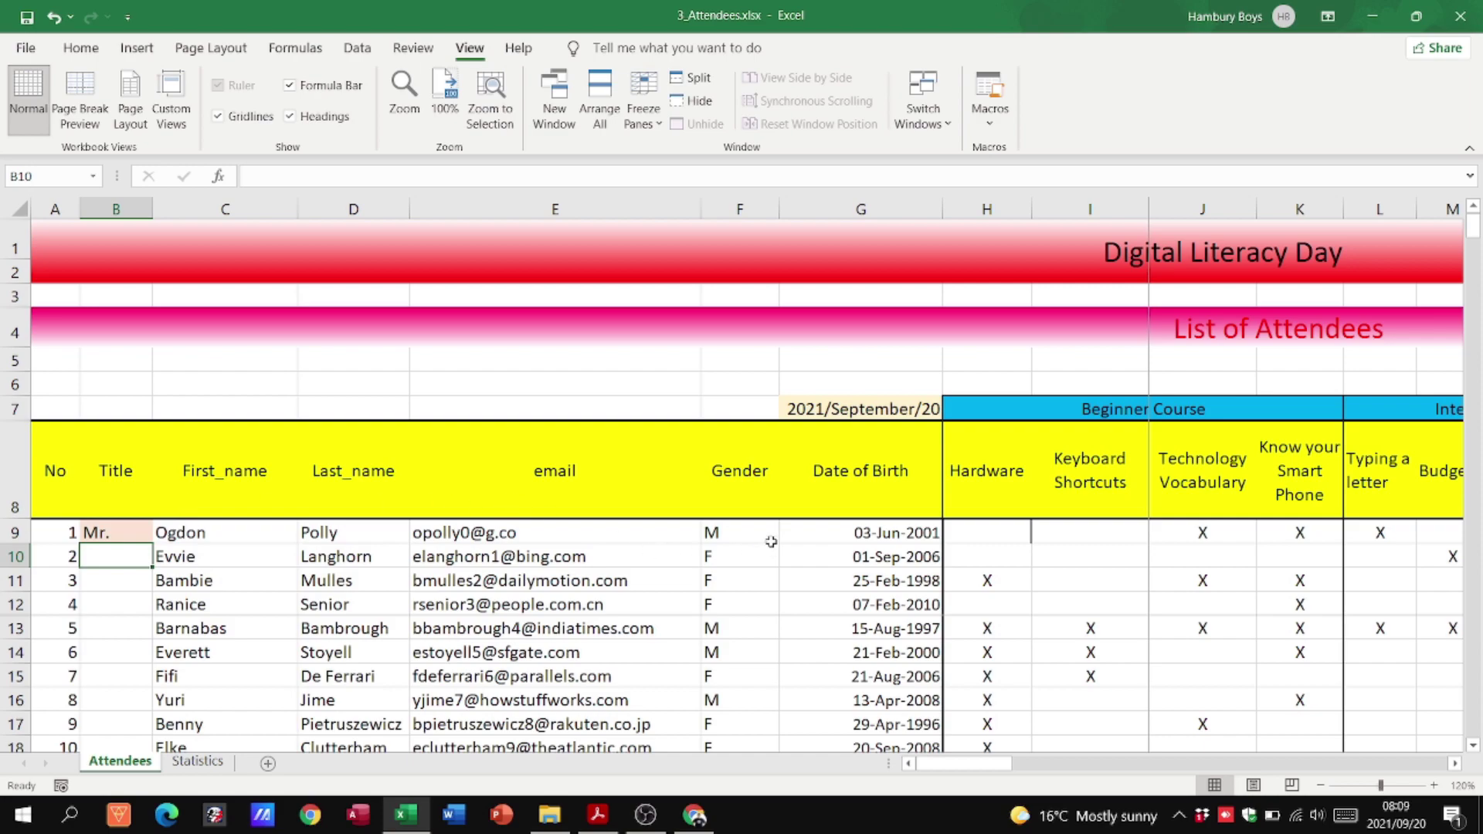
pyautogui.click(126, 524)
pyautogui.moveTo(152, 545); pyautogui.dragTo(152, 733)
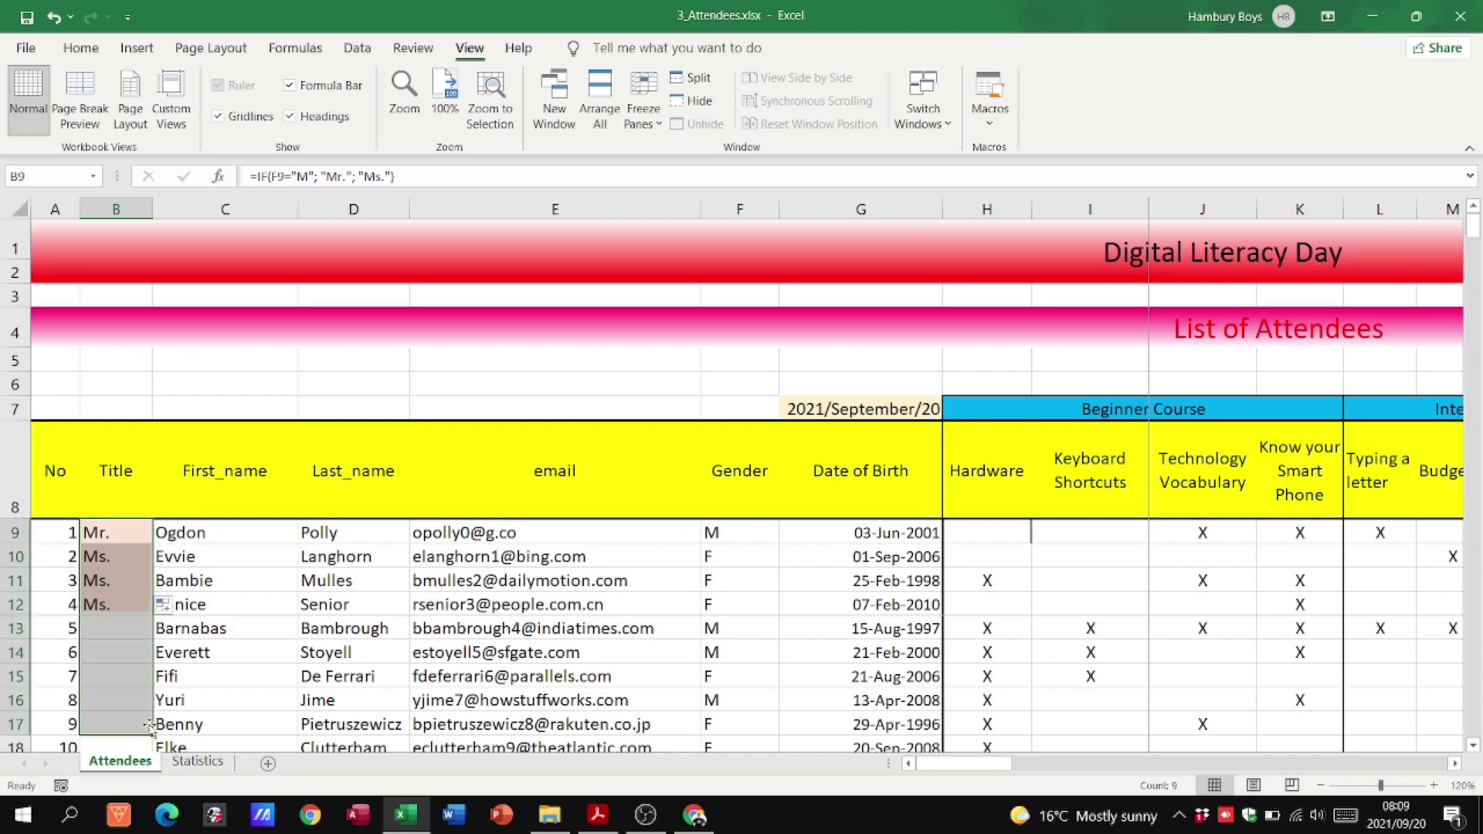
# Check the titles in B10, B11 and B13 against the Gender column, and B9's formula against question 3.3.
pyautogui.click(110, 563)
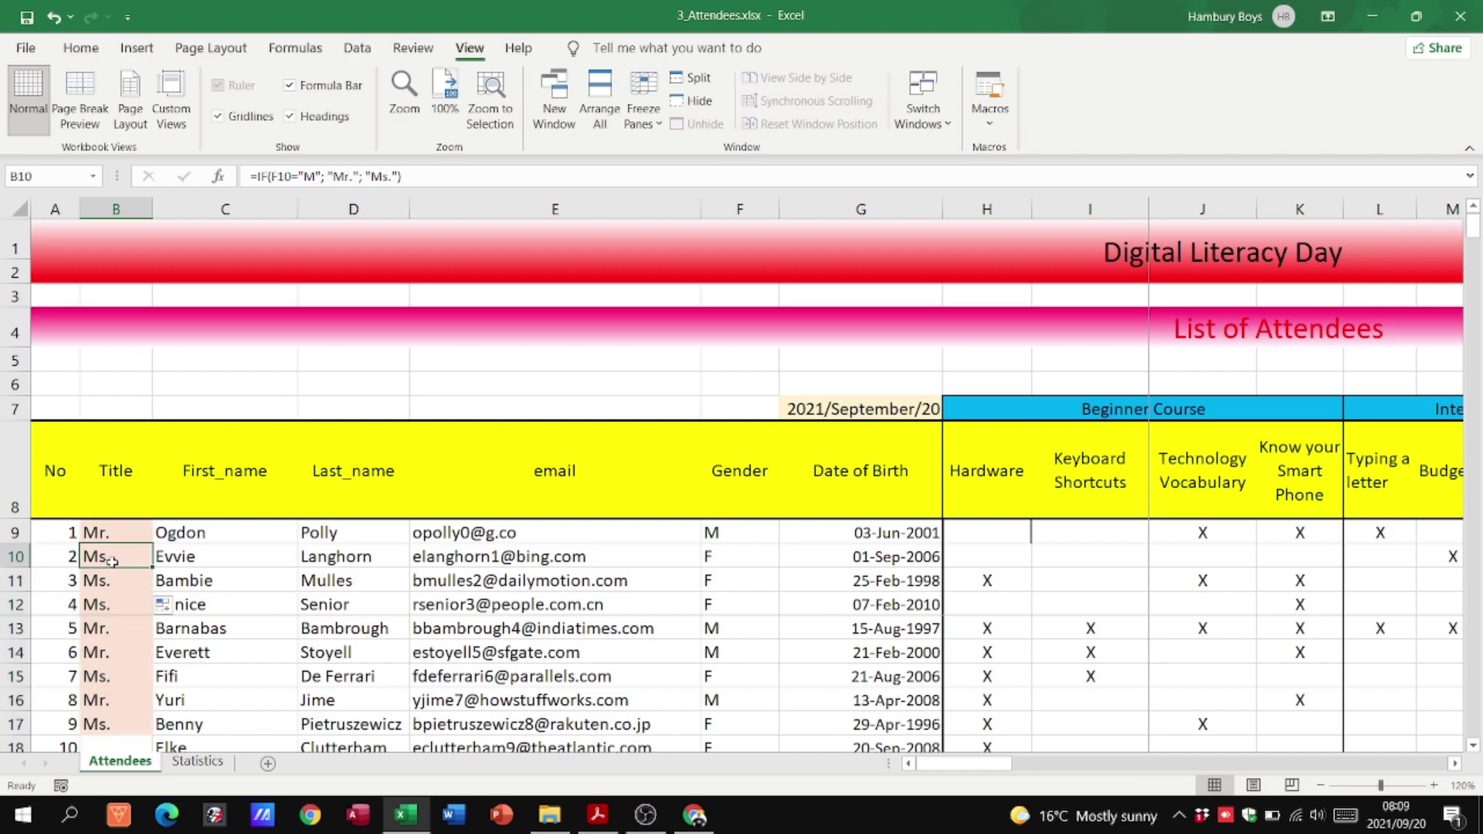
pyautogui.click(722, 556)
pyautogui.click(127, 581)
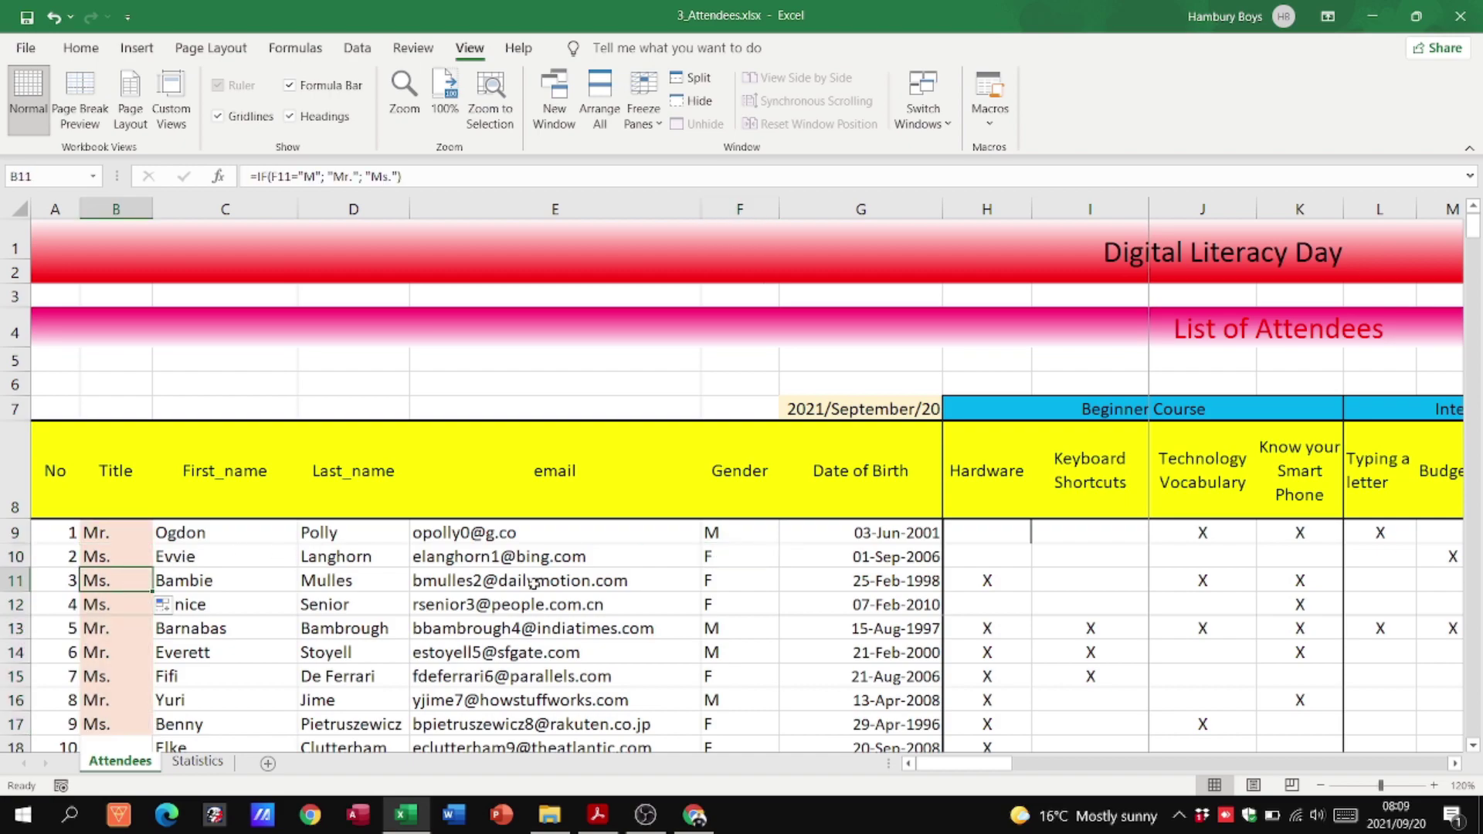
pyautogui.click(737, 582)
pyautogui.click(116, 626)
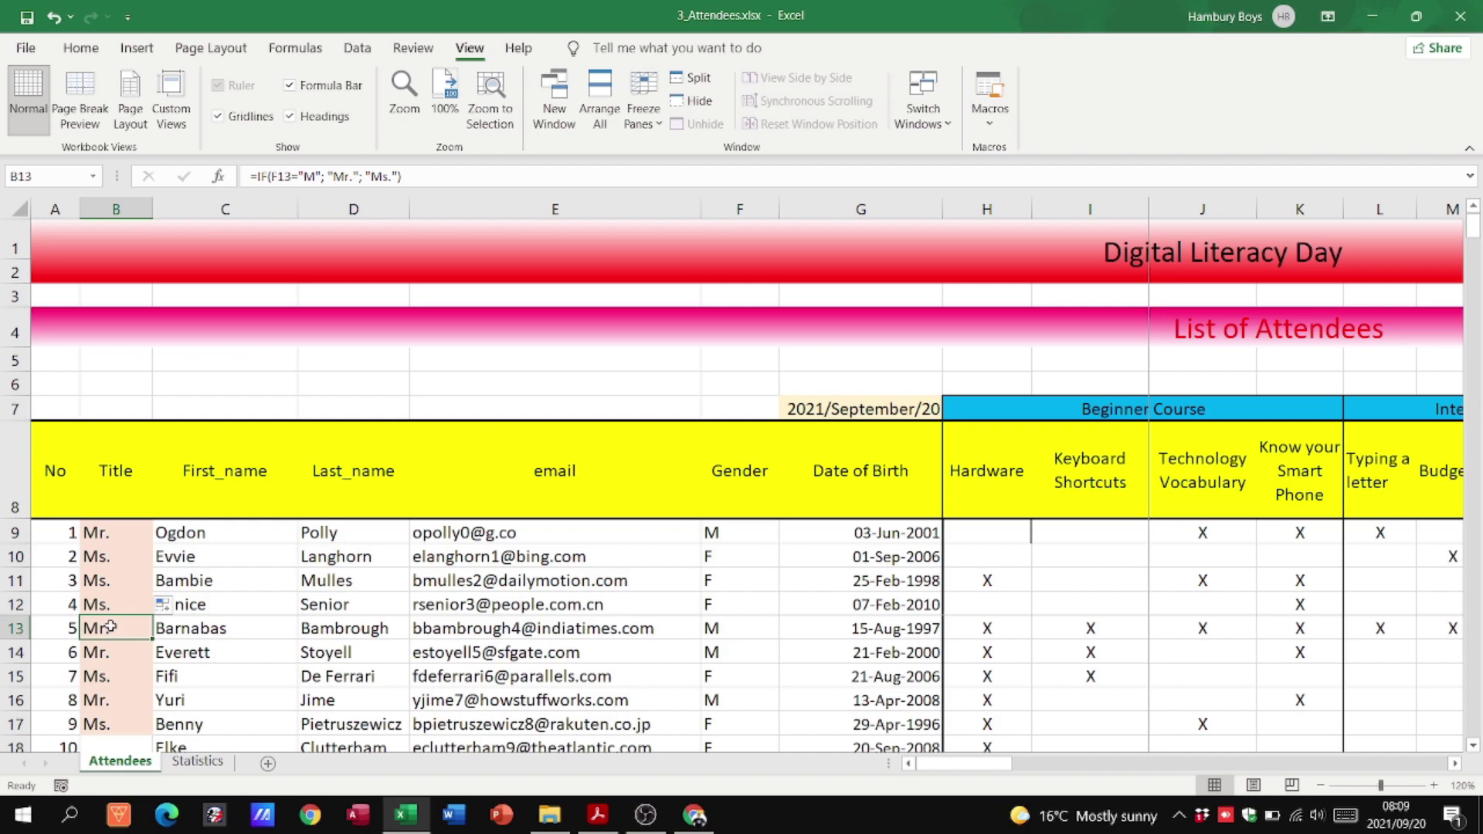
pyautogui.click(720, 631)
pyautogui.hotkey('alt', 'Tab')
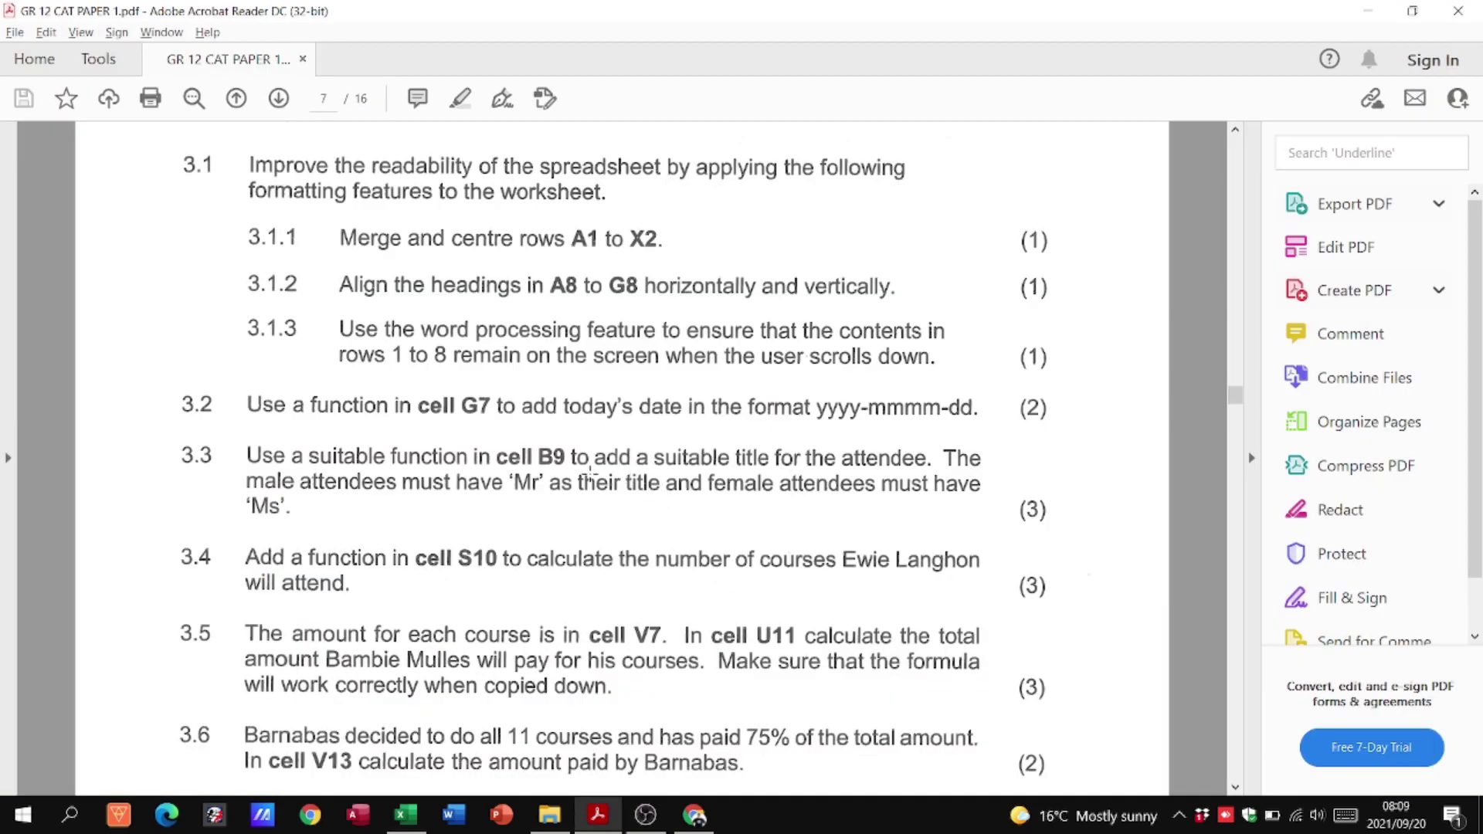
pyautogui.hotkey('alt', 'Tab')
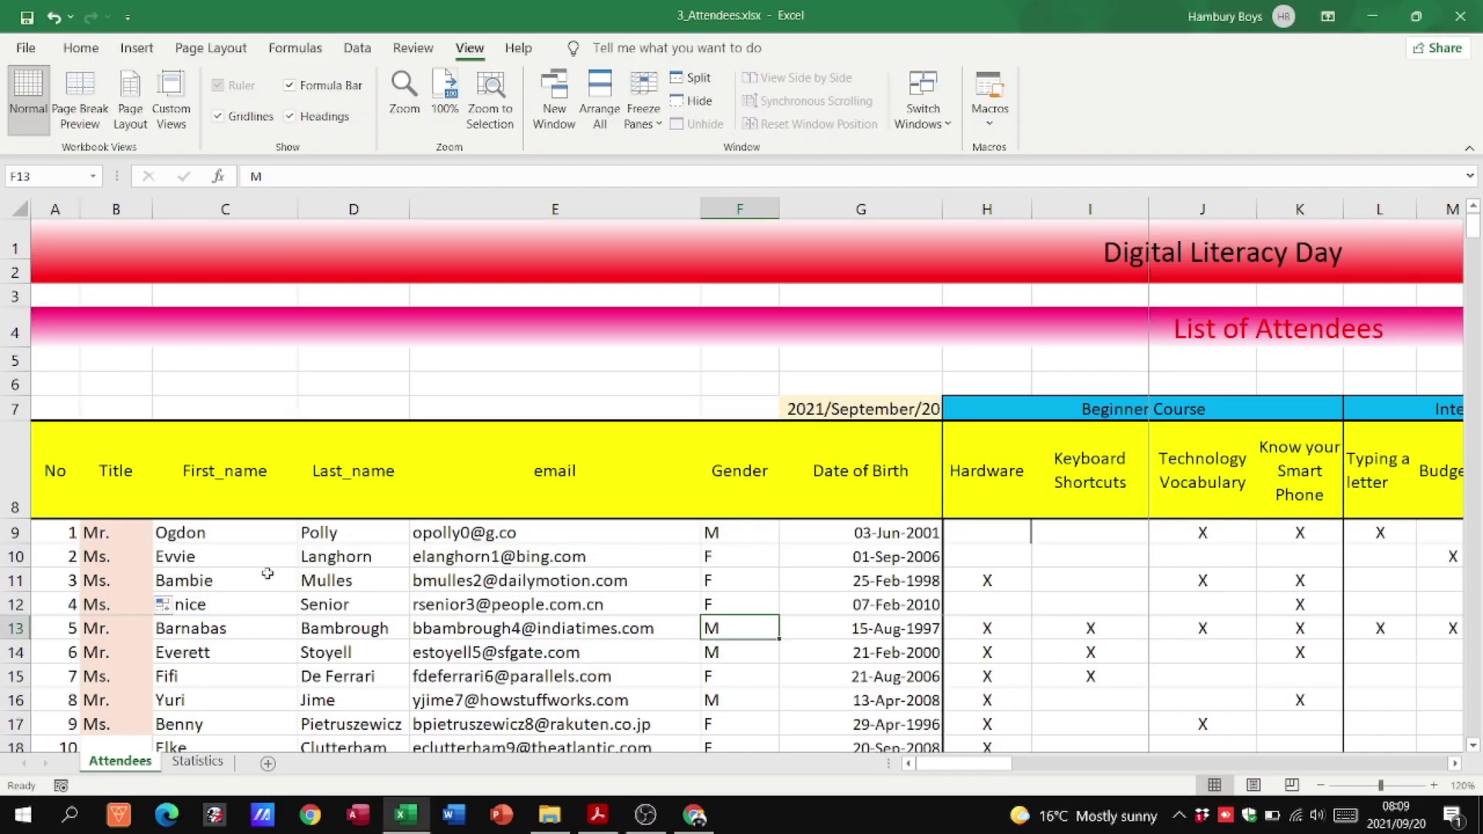
pyautogui.doubleClick(127, 534)
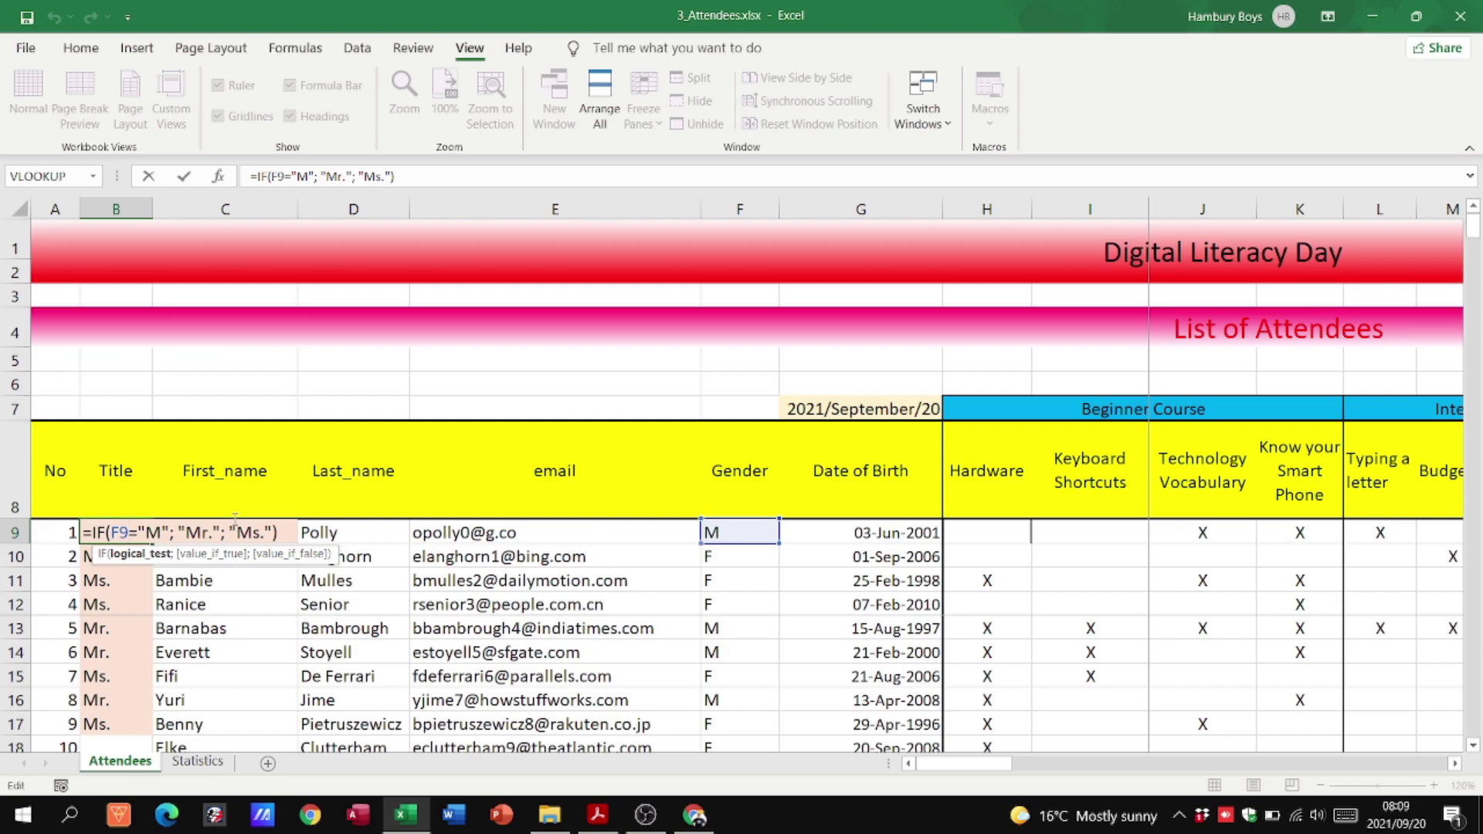
pyautogui.press('Return')
# Read question 3.4 in the exam paper and locate cell S10 in the workbook's No of Courses column.
pyautogui.hotkey('alt', 'Tab')
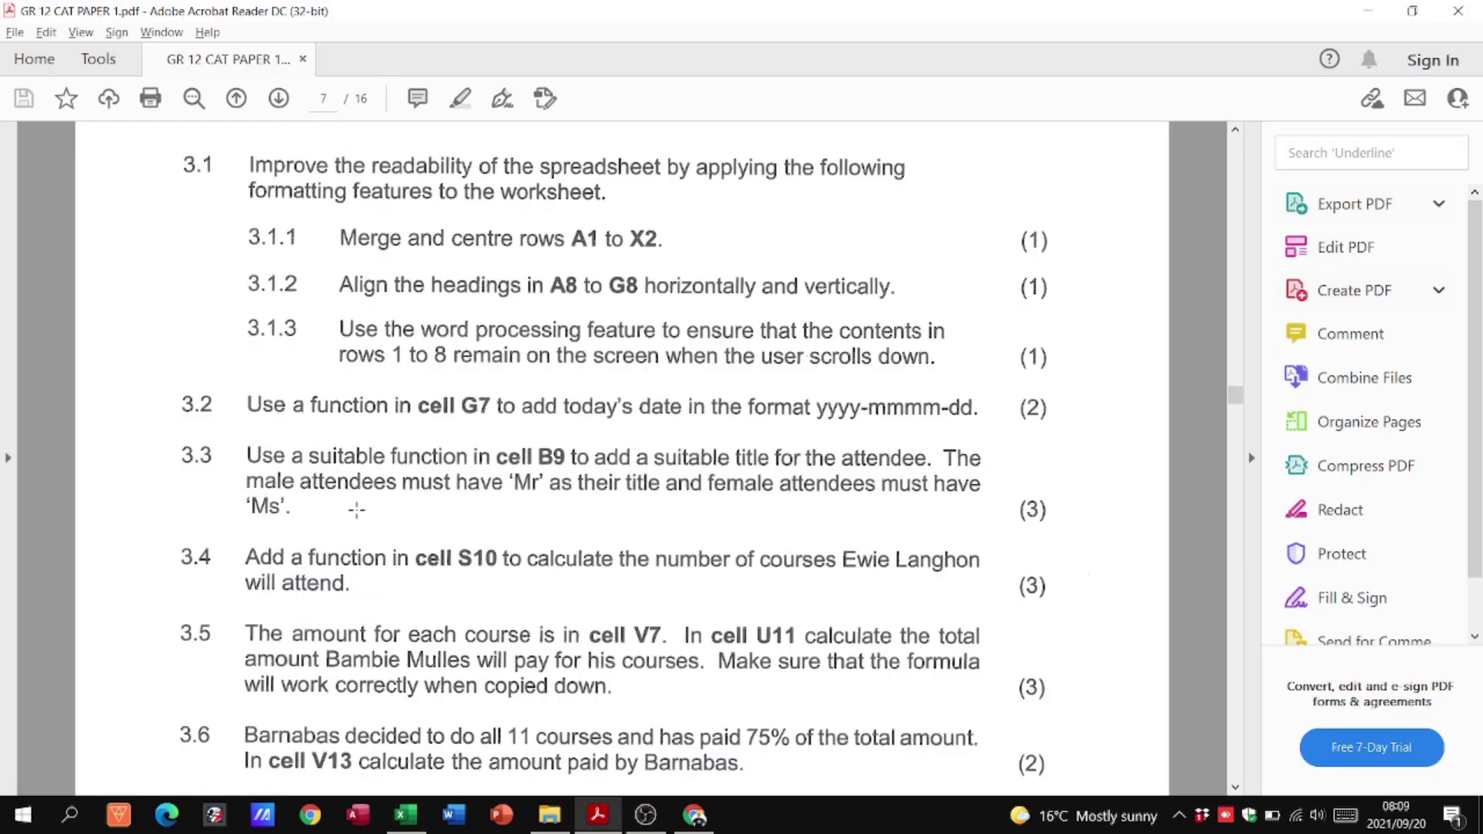
pyautogui.scroll(-2, 734, 492)
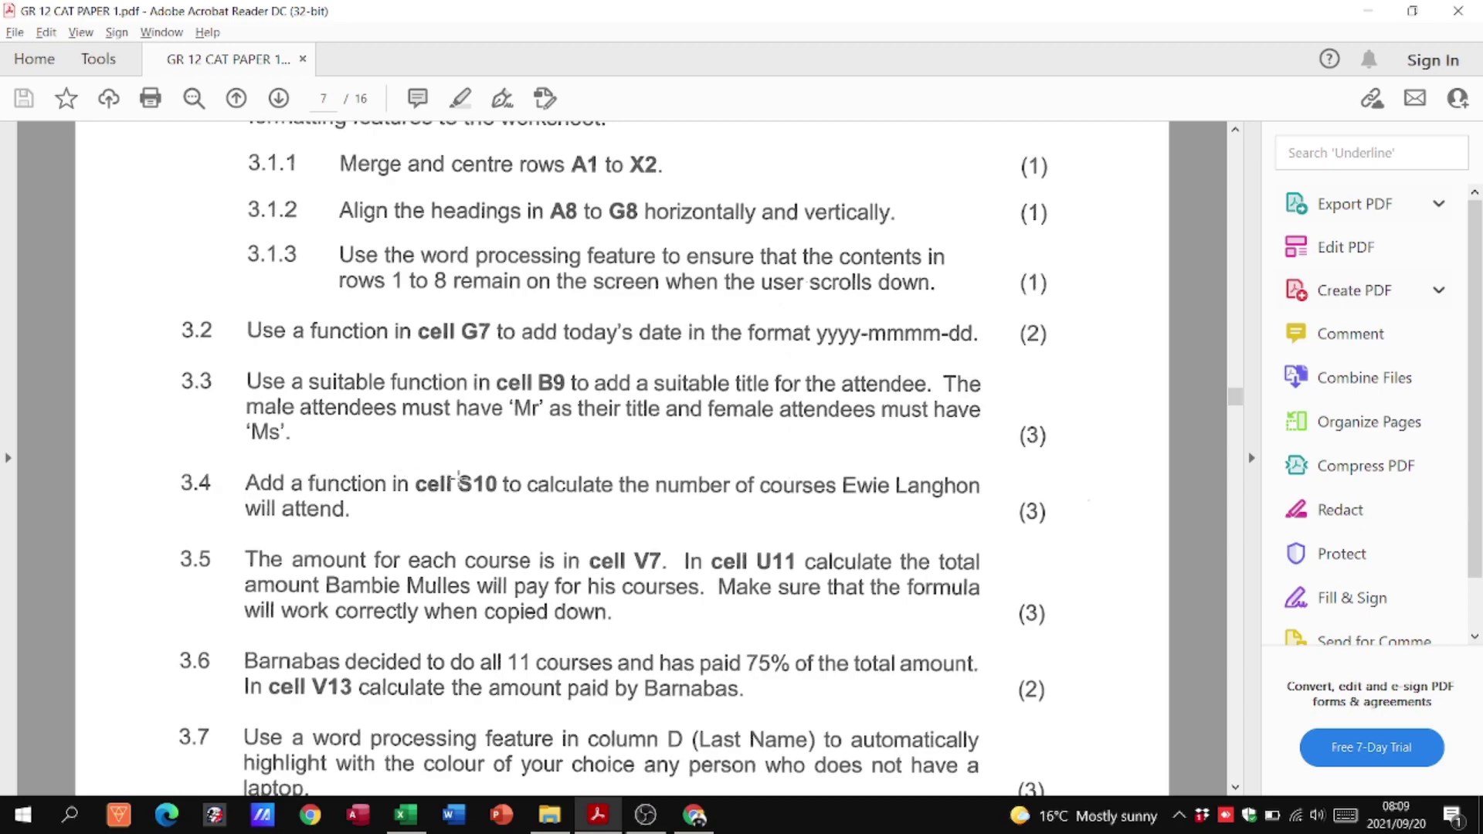
pyautogui.hotkey('alt', 'Tab')
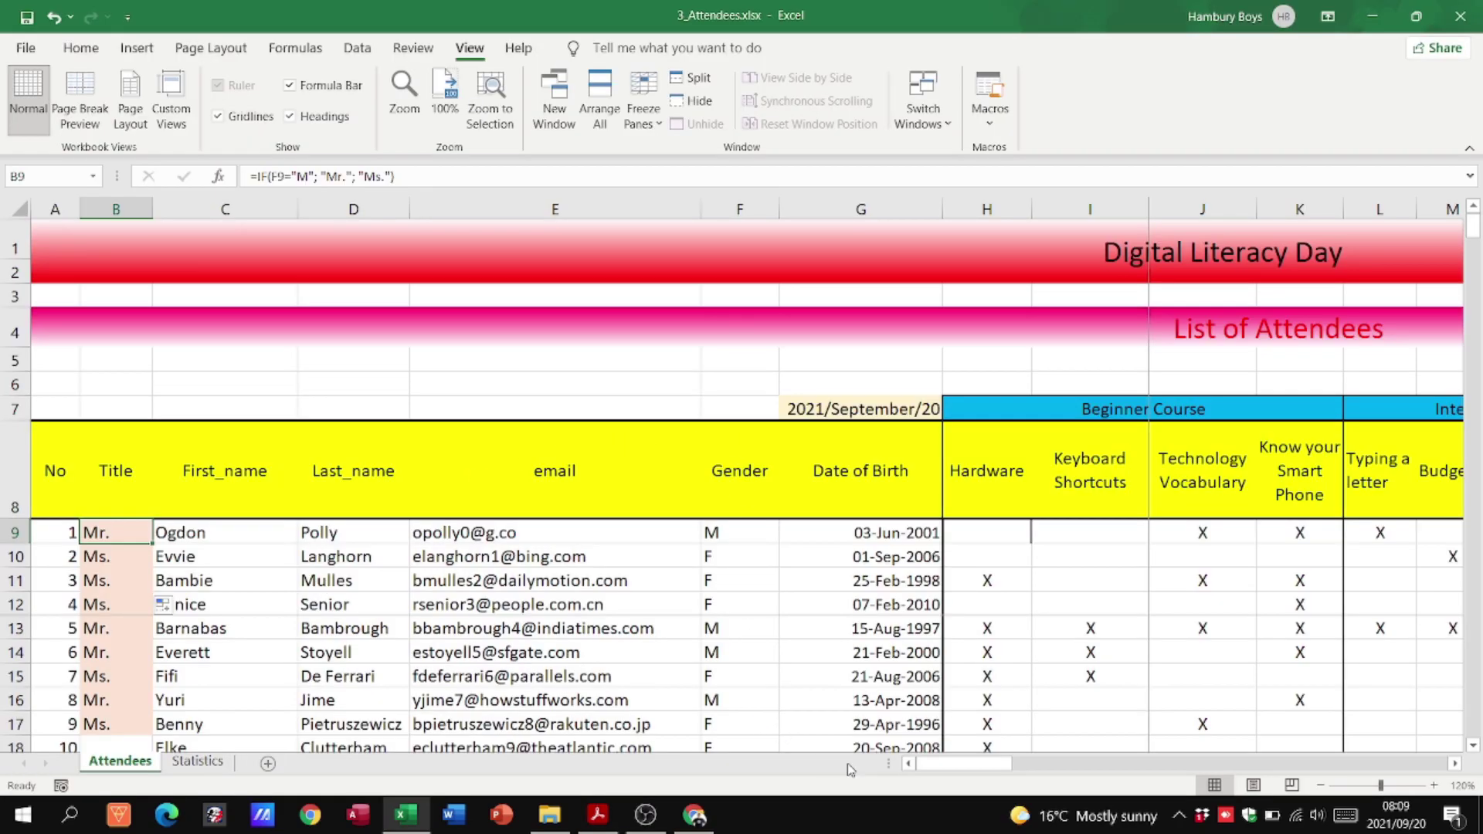
pyautogui.click(1454, 763)
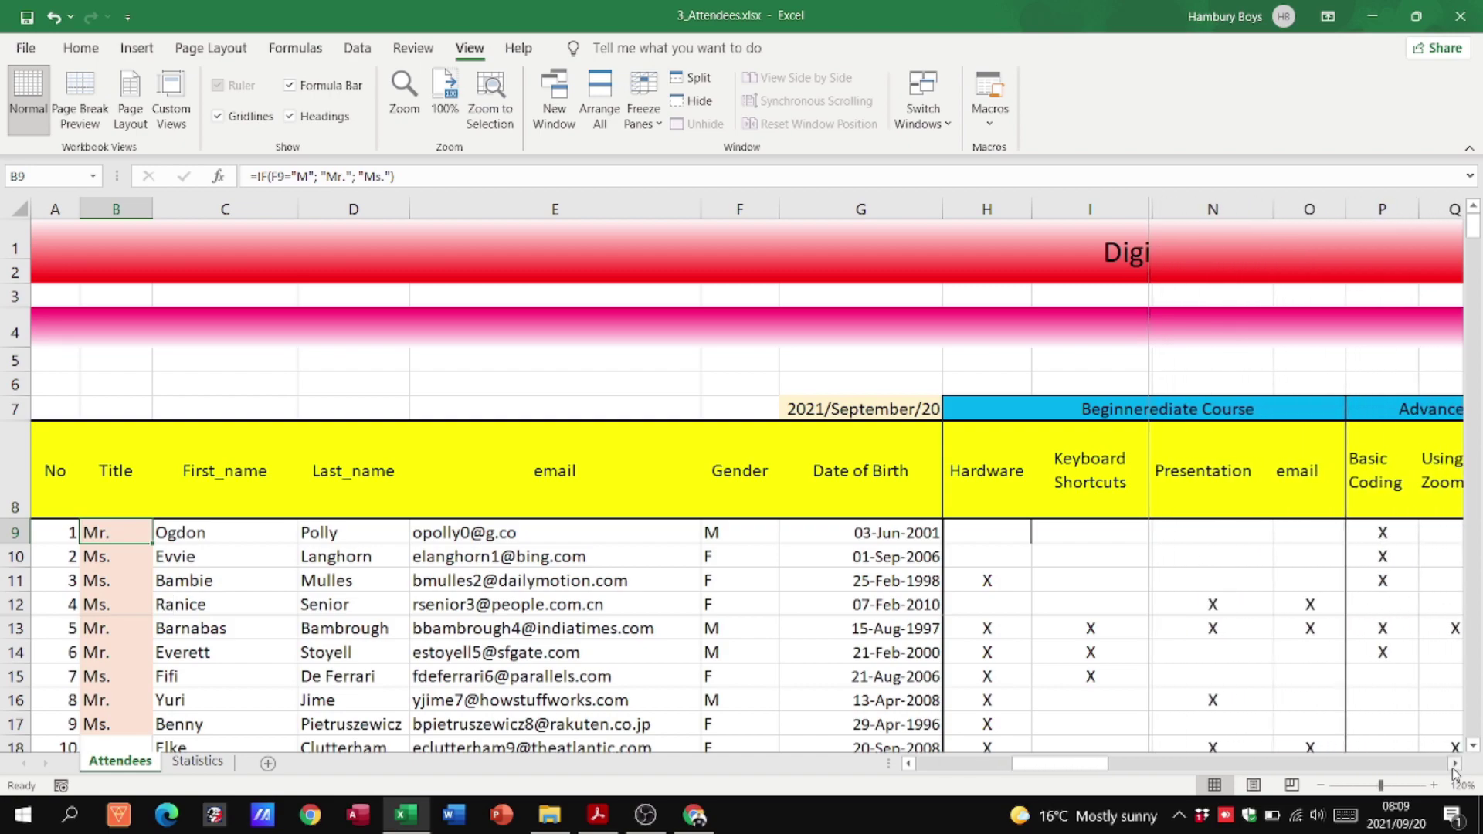
pyautogui.click(1455, 763)
pyautogui.click(1454, 763)
pyautogui.click(1454, 763)
pyautogui.click(1454, 763)
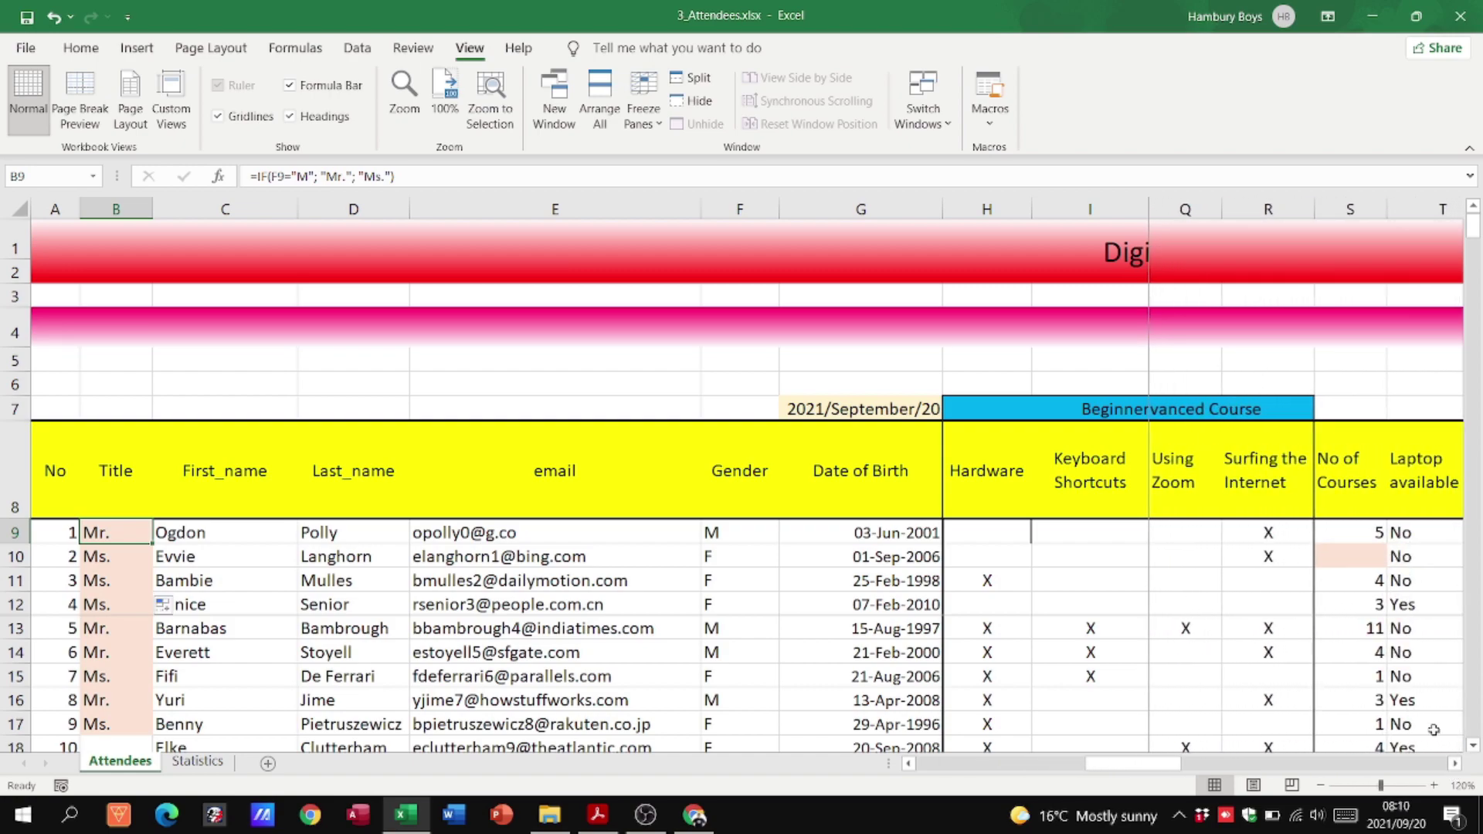
# Compare the wording of question 3.4 in the exam paper with empty cell S10 on the Attendees sheet.
pyautogui.click(1337, 551)
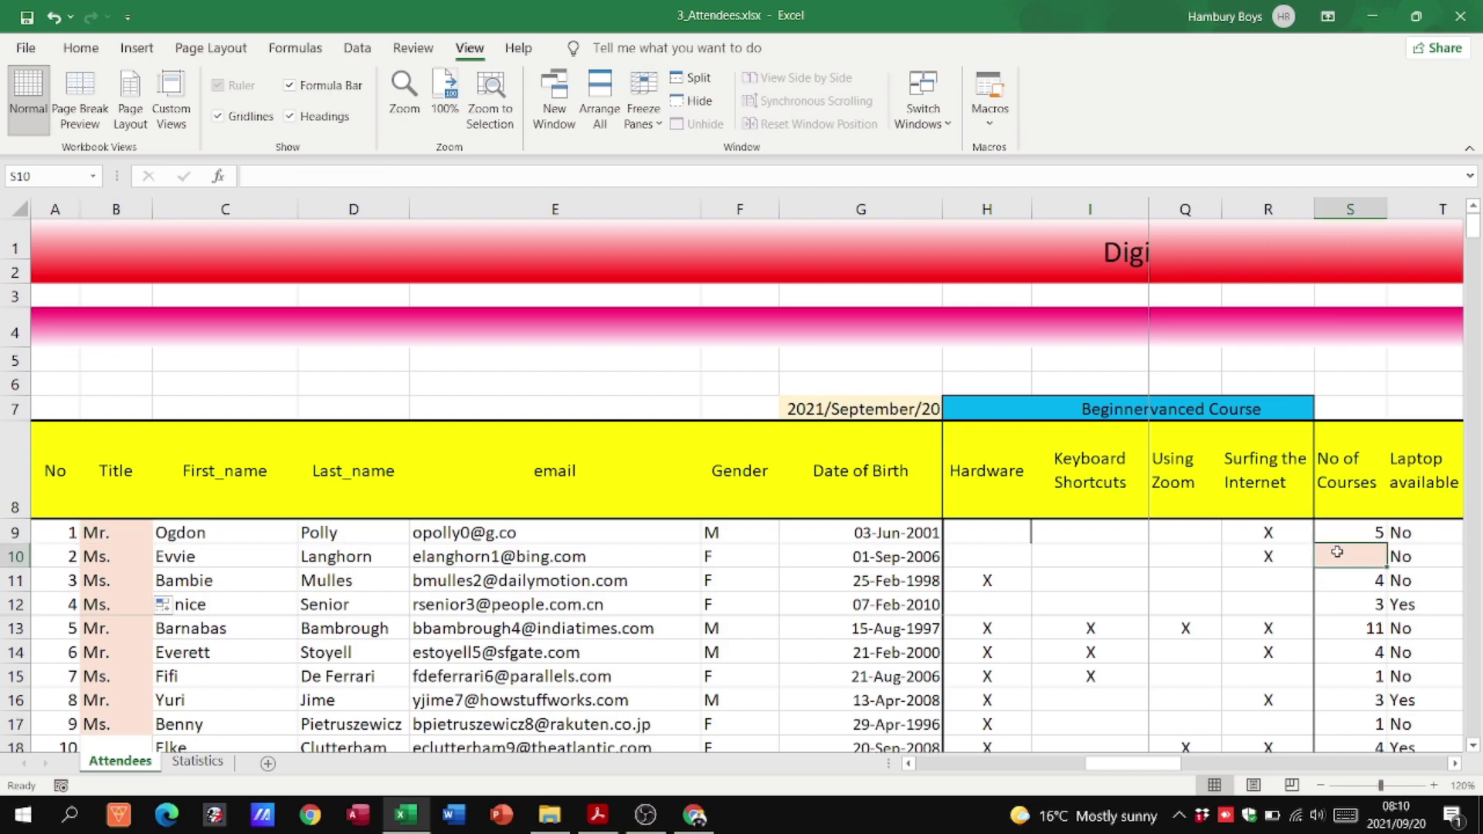
pyautogui.hotkey('alt', 'Tab')
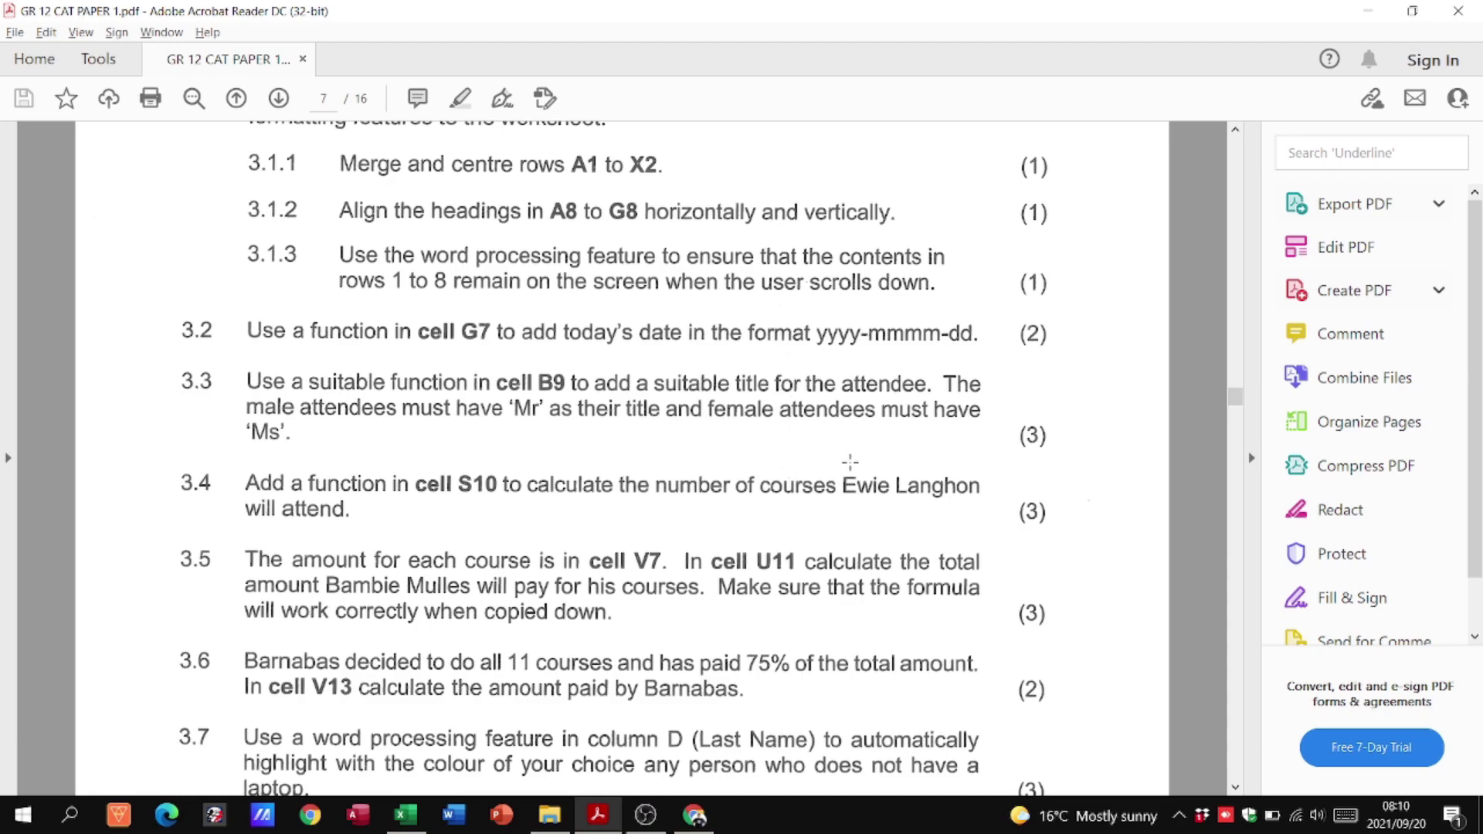
pyautogui.hotkey('alt', 'Tab')
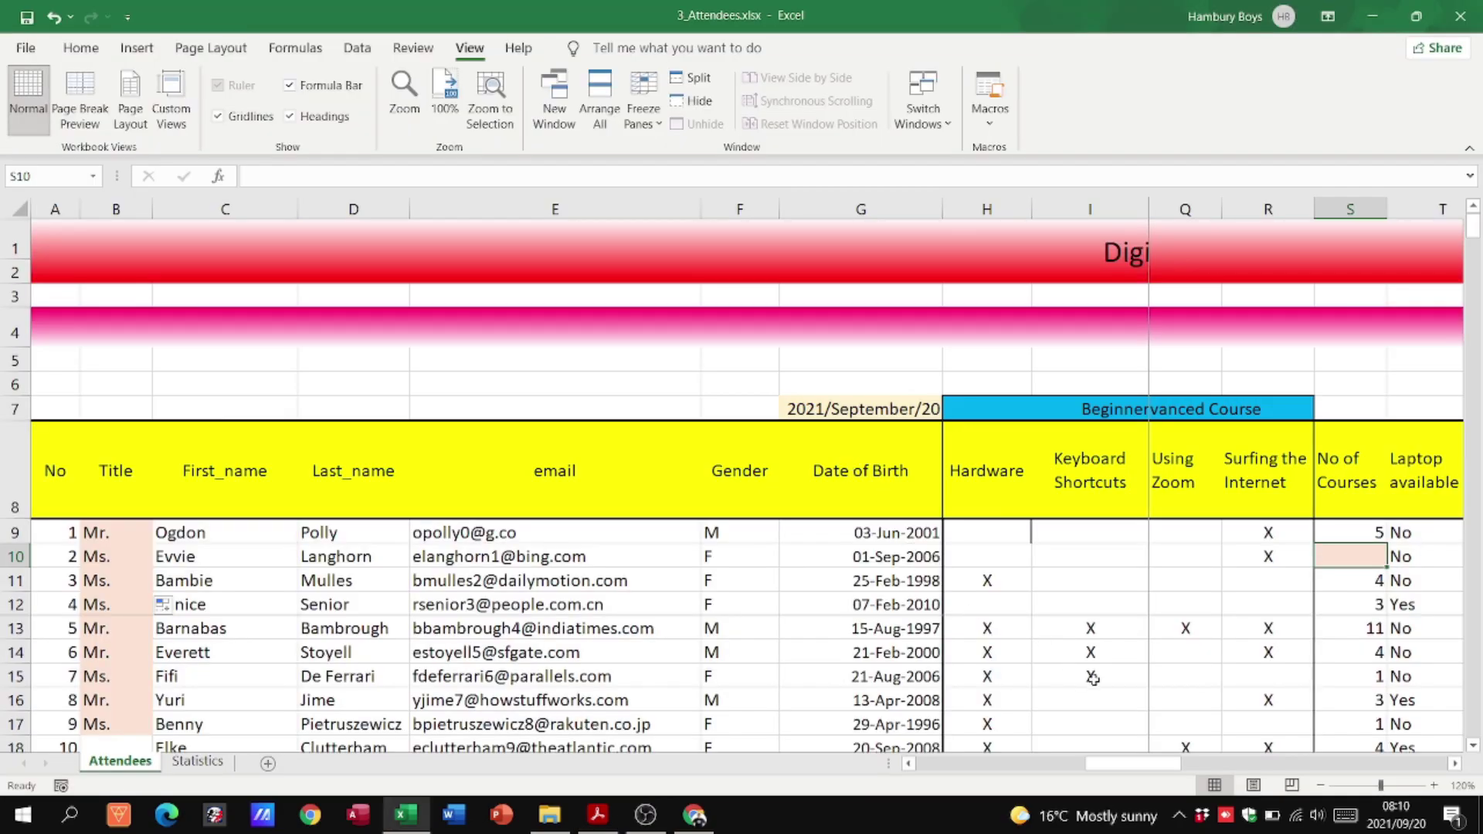
pyautogui.click(1320, 786)
pyautogui.click(1320, 785)
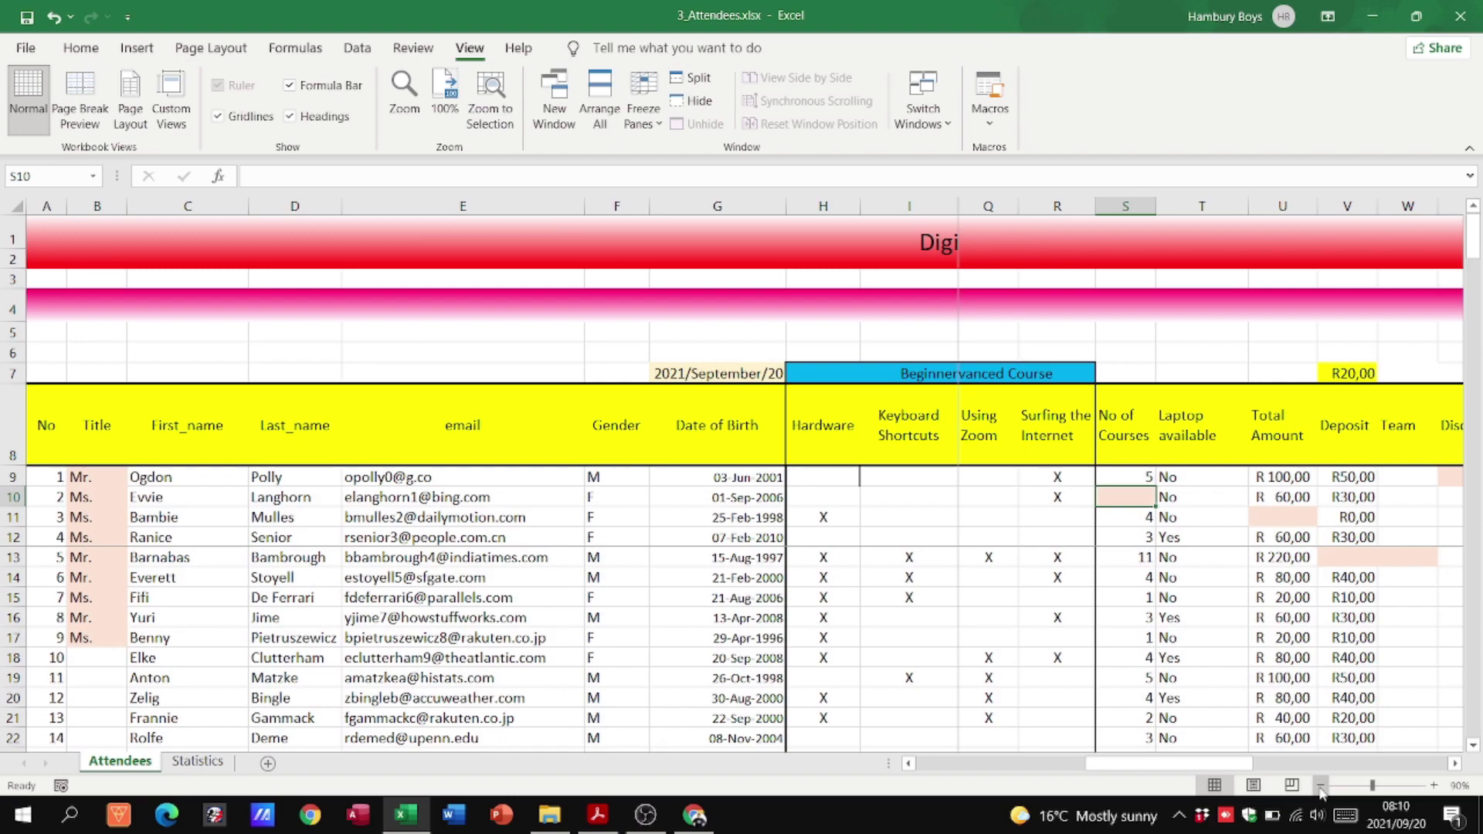
pyautogui.click(1320, 786)
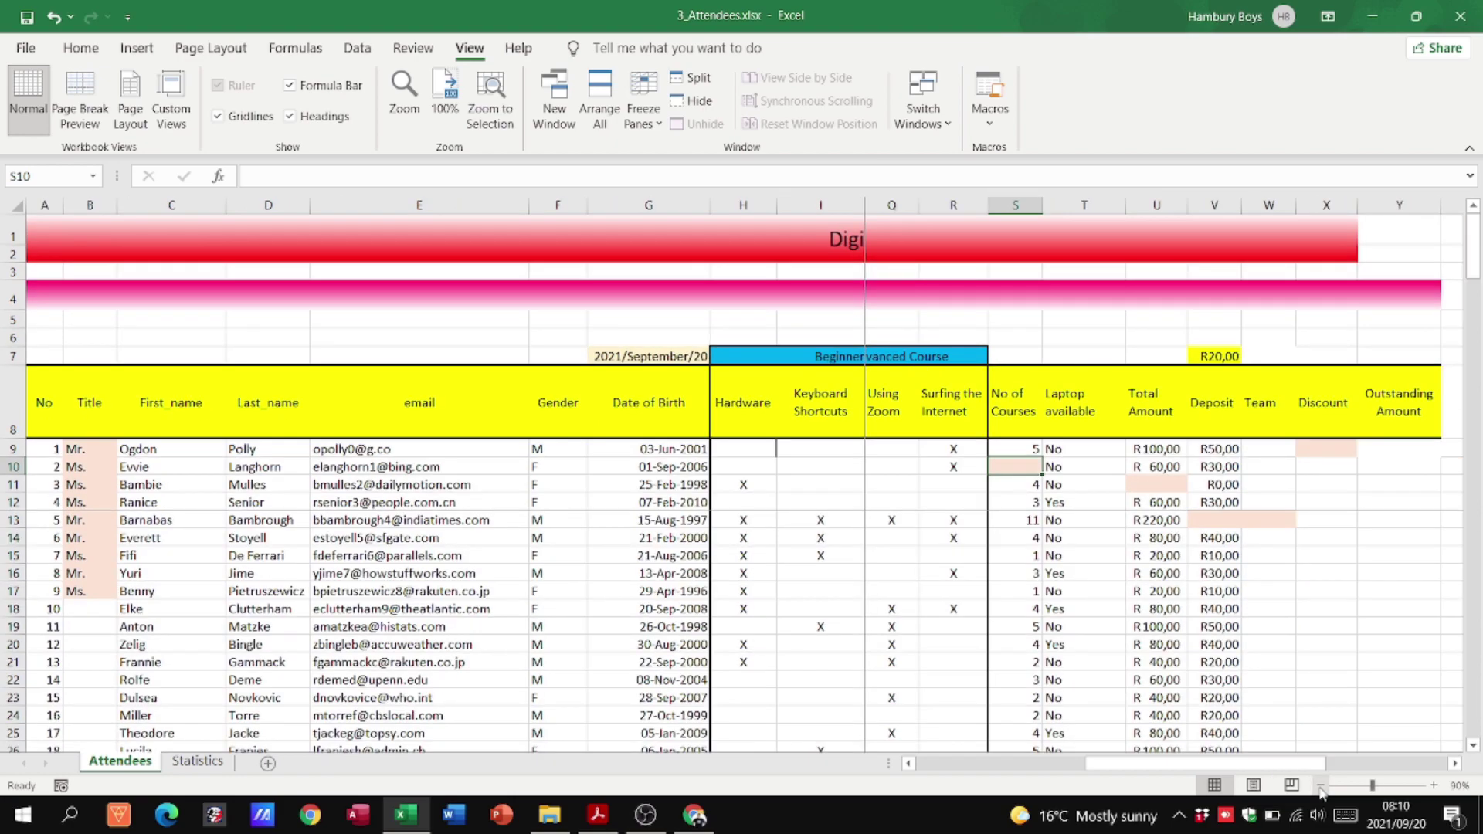
# Trace the X marks along row 10 through the Beginner, Intermediate and Advanced course columns to No of Courses in S10.
pyautogui.click(154, 466)
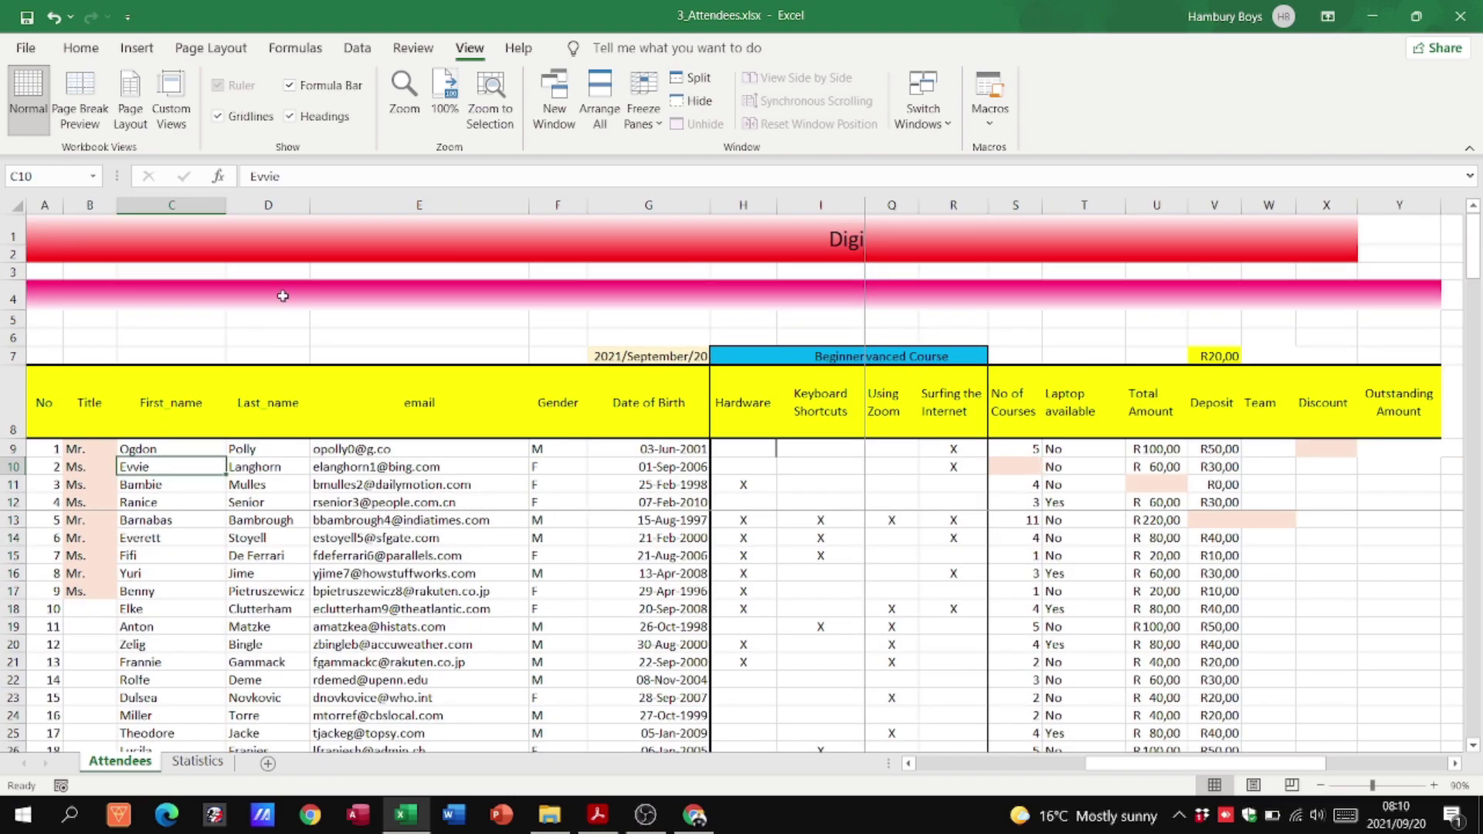
pyautogui.press('Right')
pyautogui.press('Right')
pyautogui.press('Right')
pyautogui.press('Right')
pyautogui.press('Right')
pyautogui.press('Right')
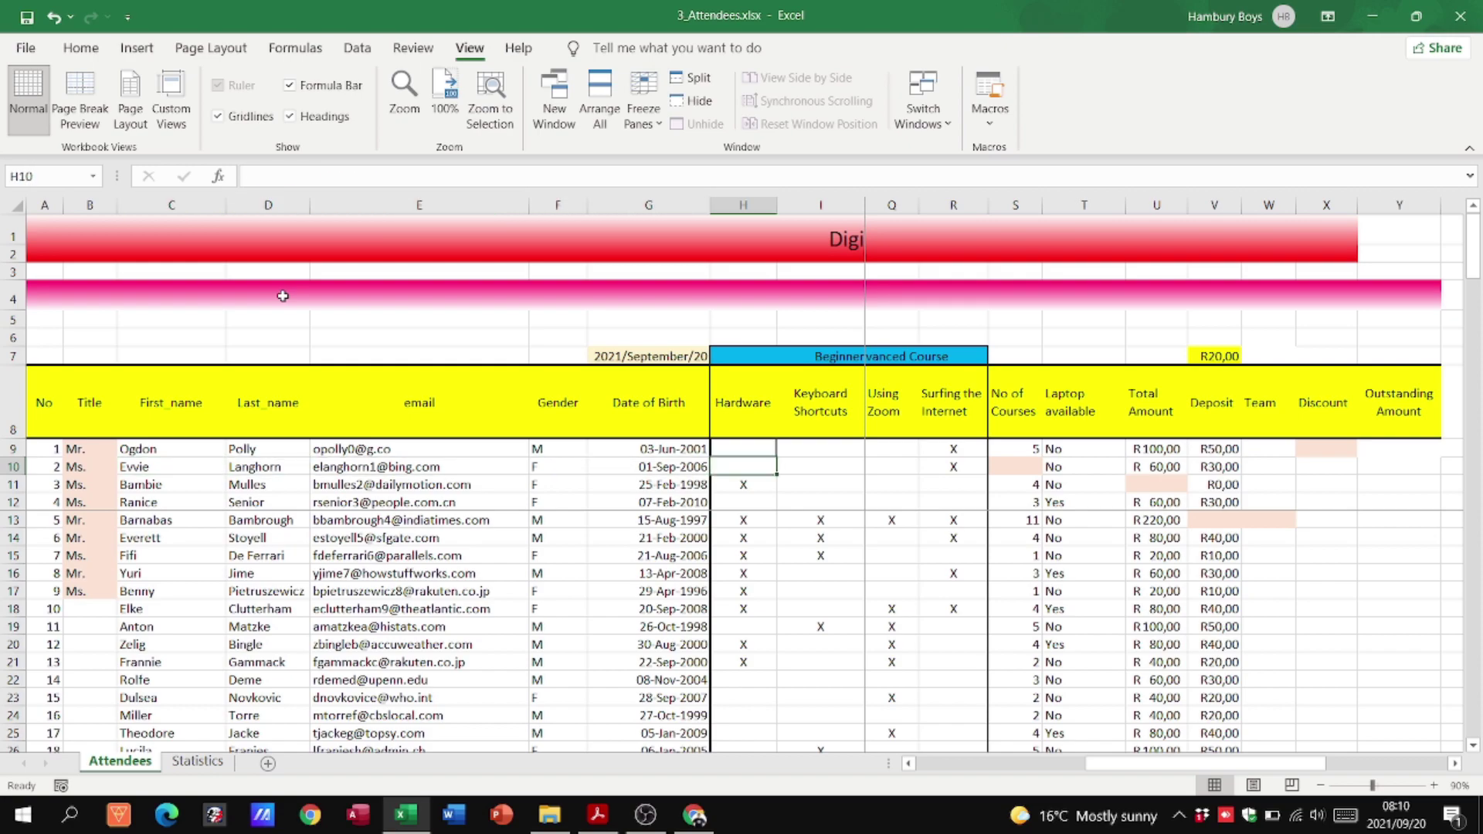
pyautogui.press('Right')
pyautogui.press('Right')
pyautogui.press('Right')
pyautogui.press('Right')
pyautogui.press('Right')
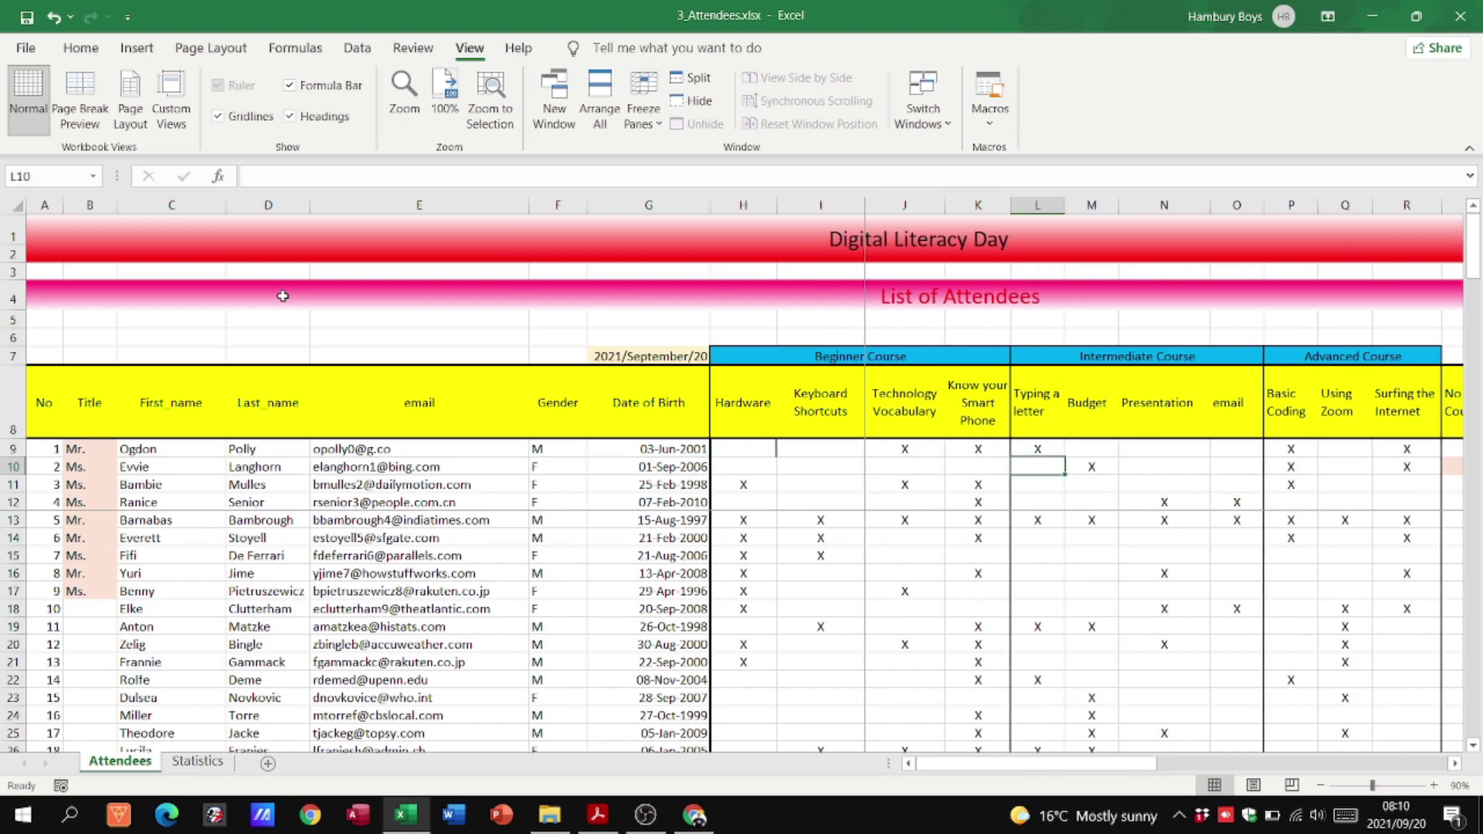
pyautogui.press('Left')
pyautogui.press('Left')
pyautogui.press('Left')
pyautogui.press('Left')
pyautogui.press('Left')
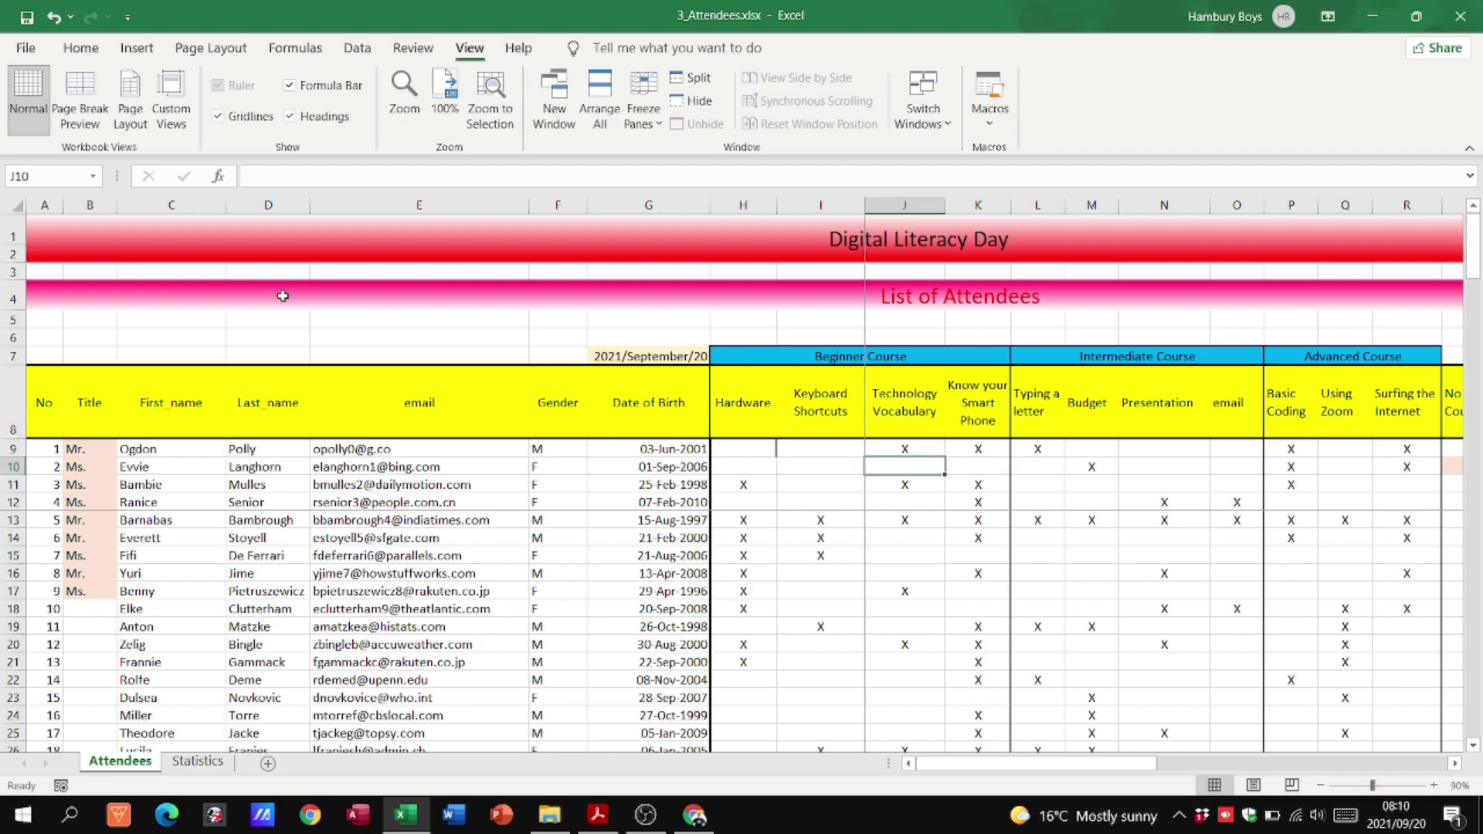
pyautogui.press('Left')
pyautogui.press('Right')
pyautogui.press('Right')
pyautogui.press('Right')
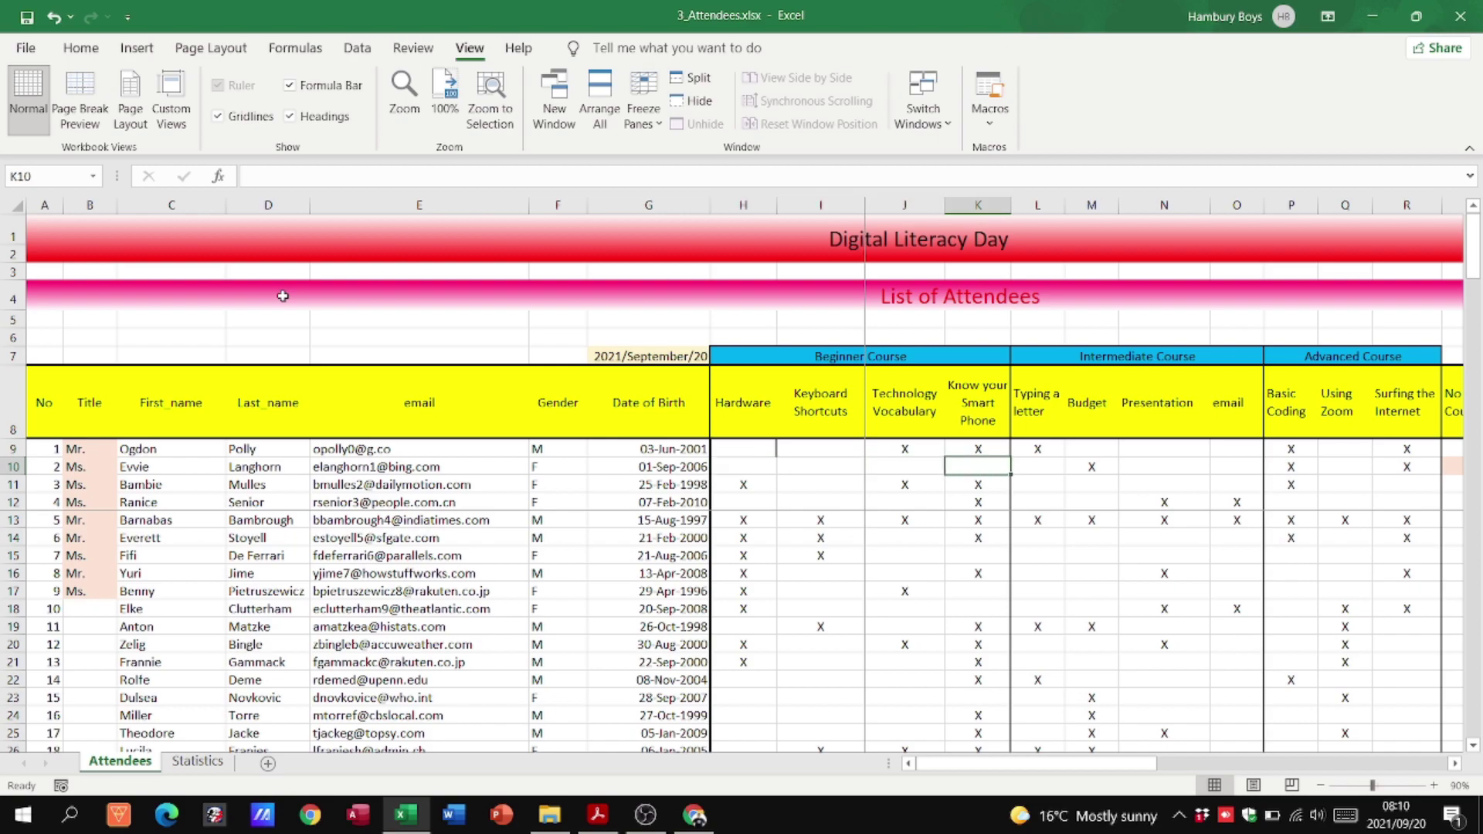
pyautogui.press('Right')
pyautogui.press('Right')
pyautogui.press('Right')
pyautogui.press('Right')
pyautogui.press('Right')
pyautogui.press('Right')
pyautogui.press('Right')
pyautogui.press('Right')
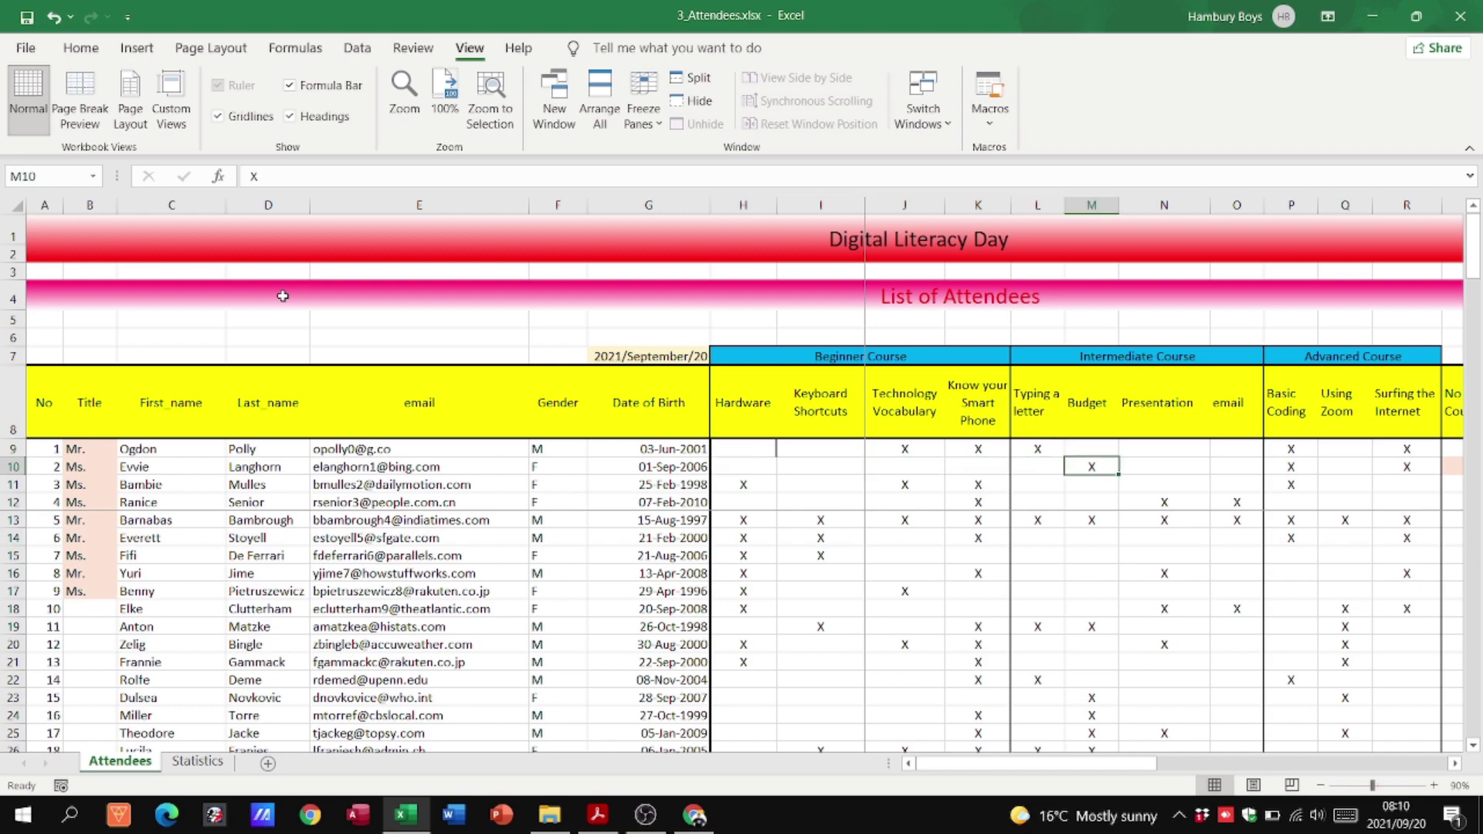
pyautogui.press('Right')
pyautogui.press('Right')
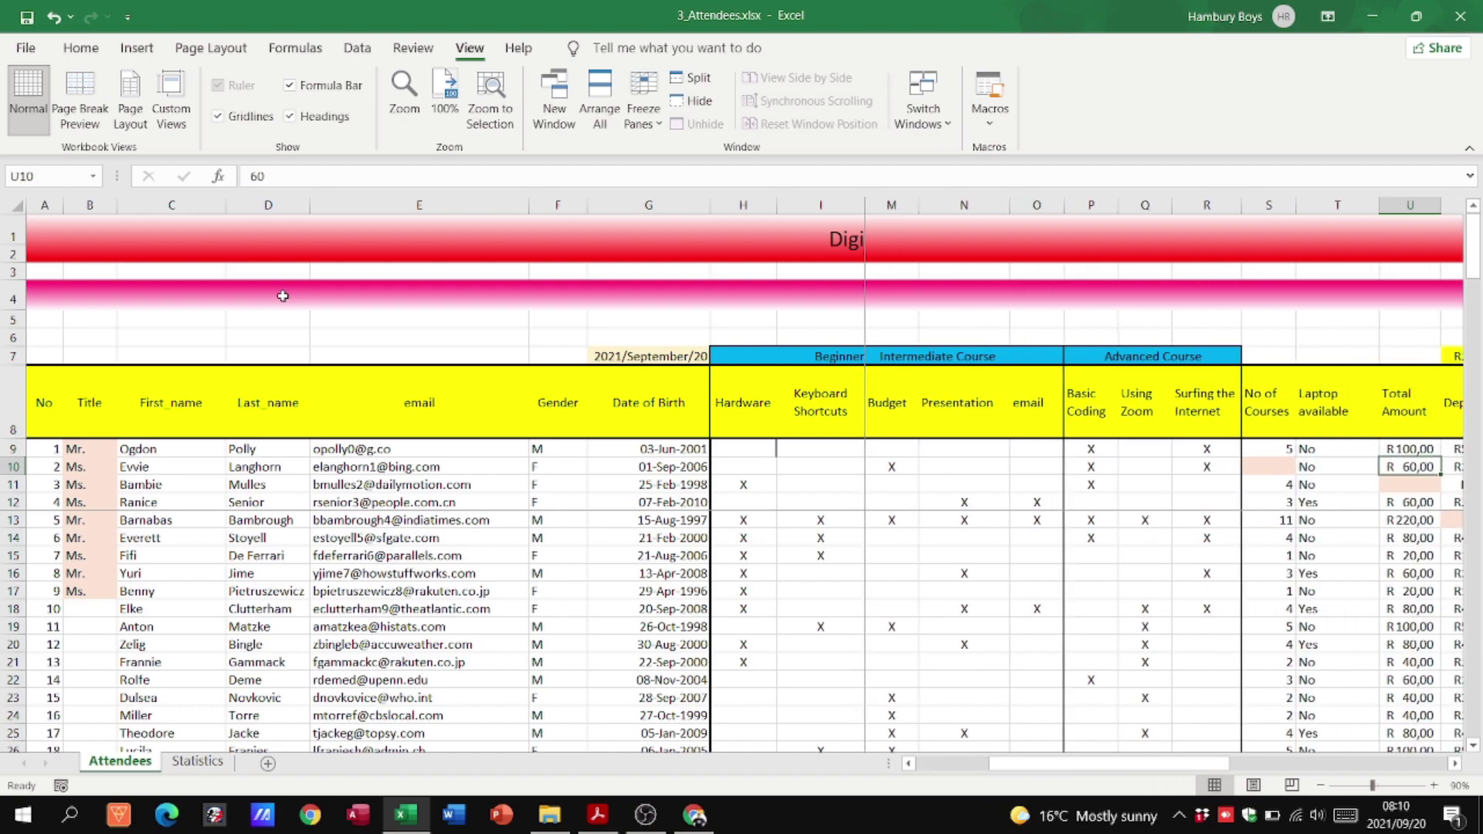
pyautogui.press('Left')
pyautogui.press('Left')
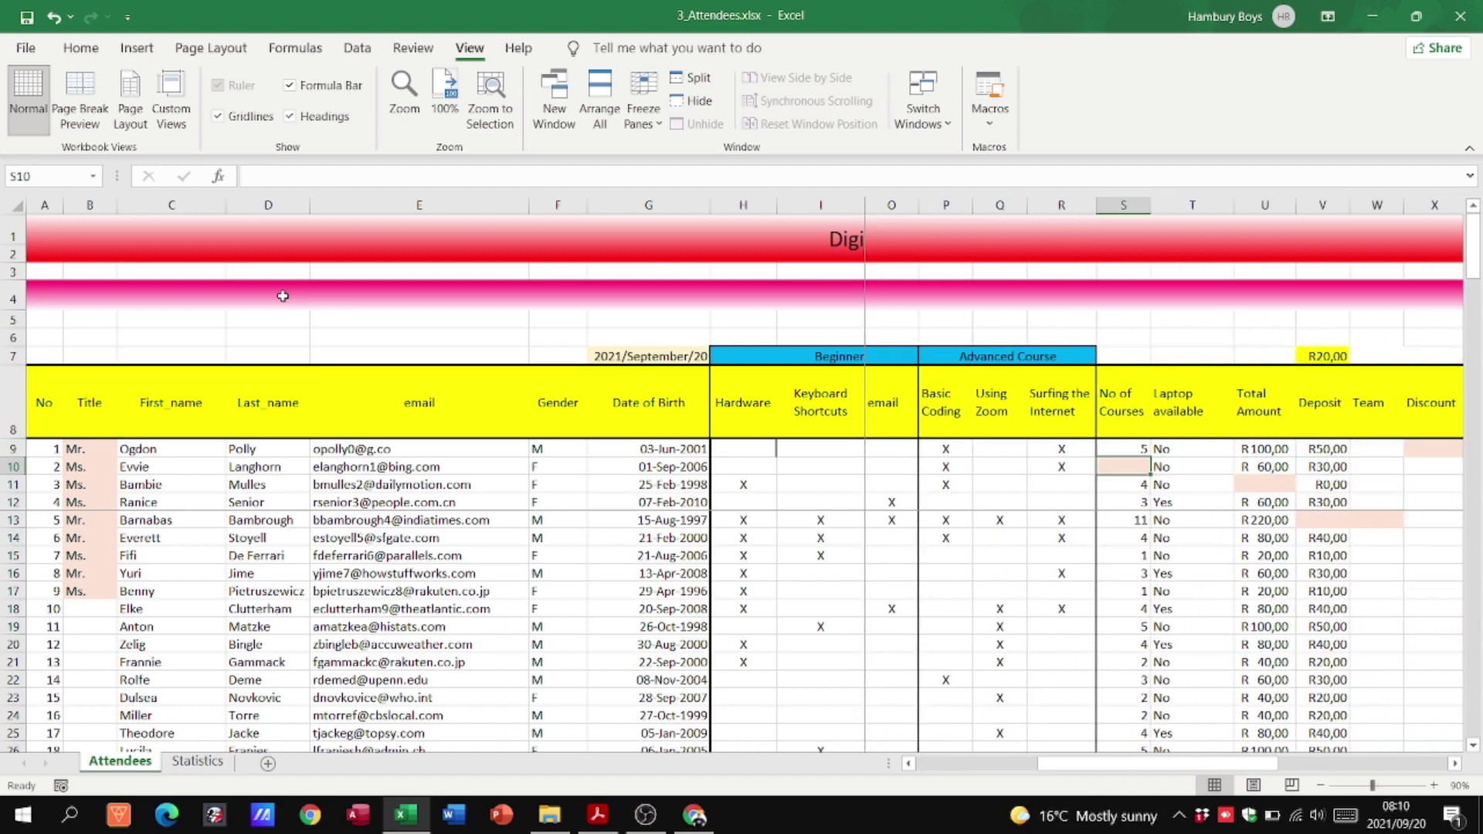
pyautogui.write('3')
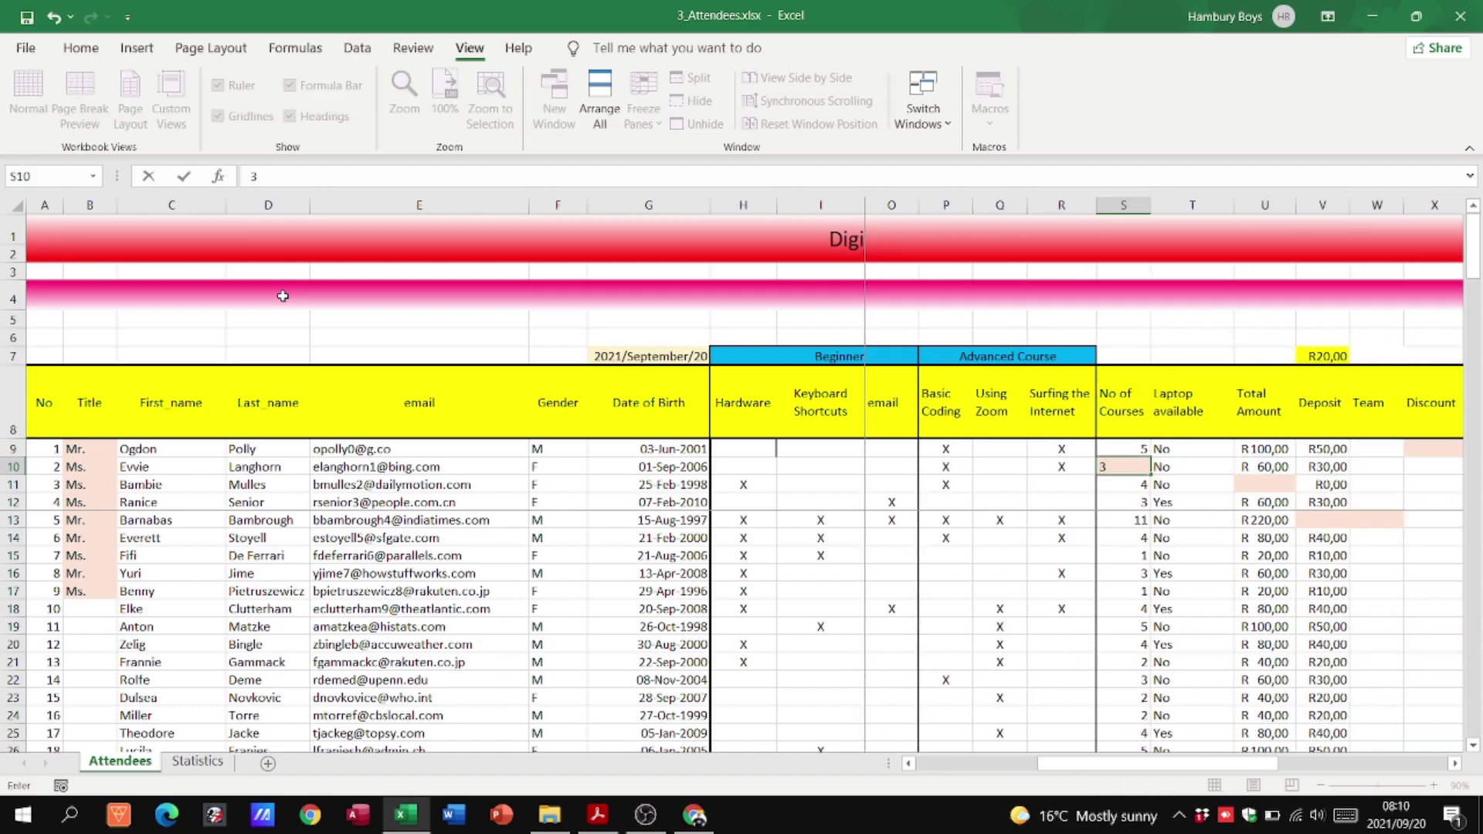
pyautogui.press('BackSpace')
pyautogui.click(1263, 520)
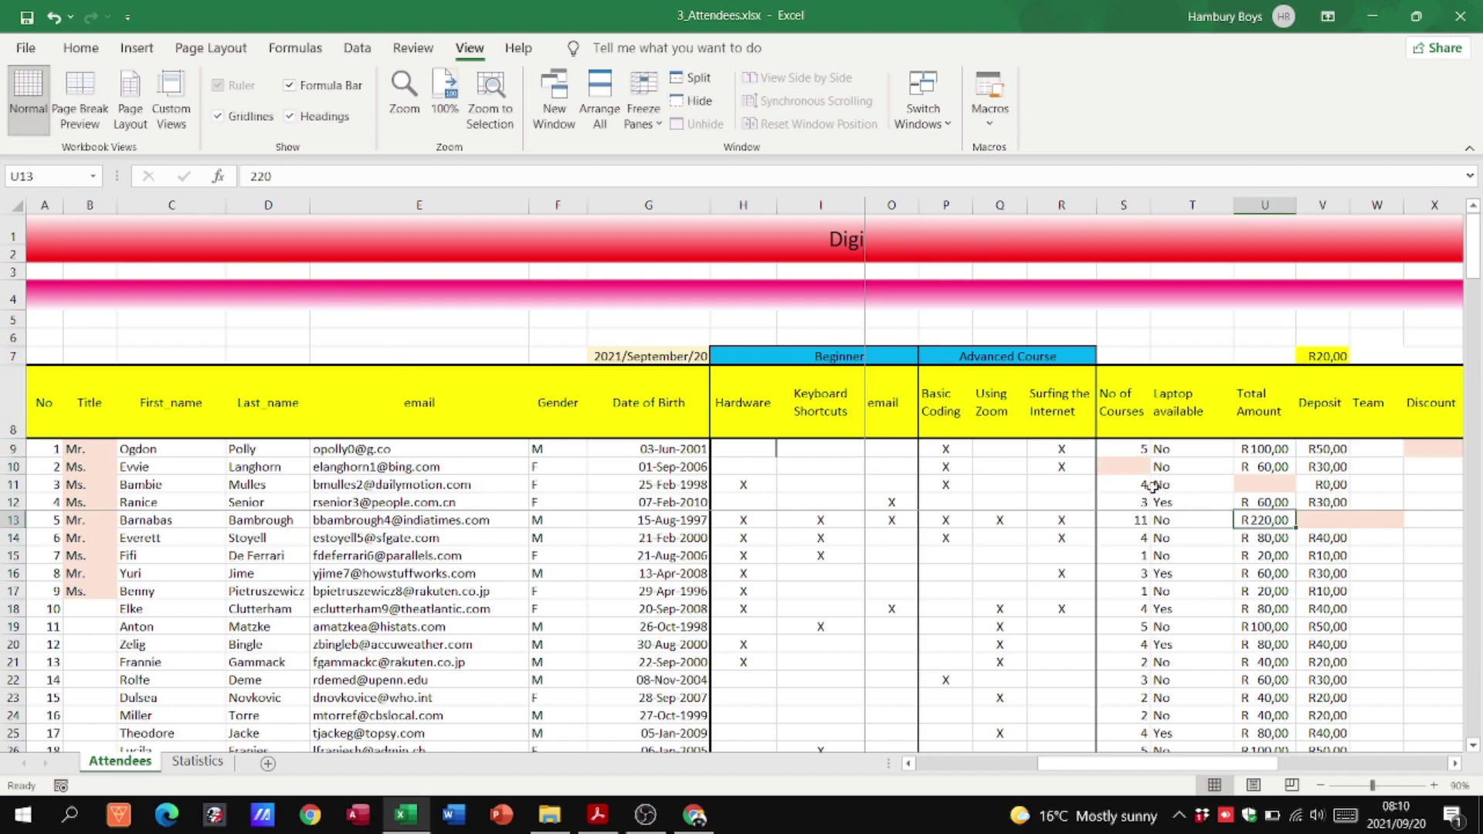
# Enter =COUNTIF(H10:R10; "X") in S10 to count the courses marked for the attendee in row 10.
pyautogui.click(1132, 464)
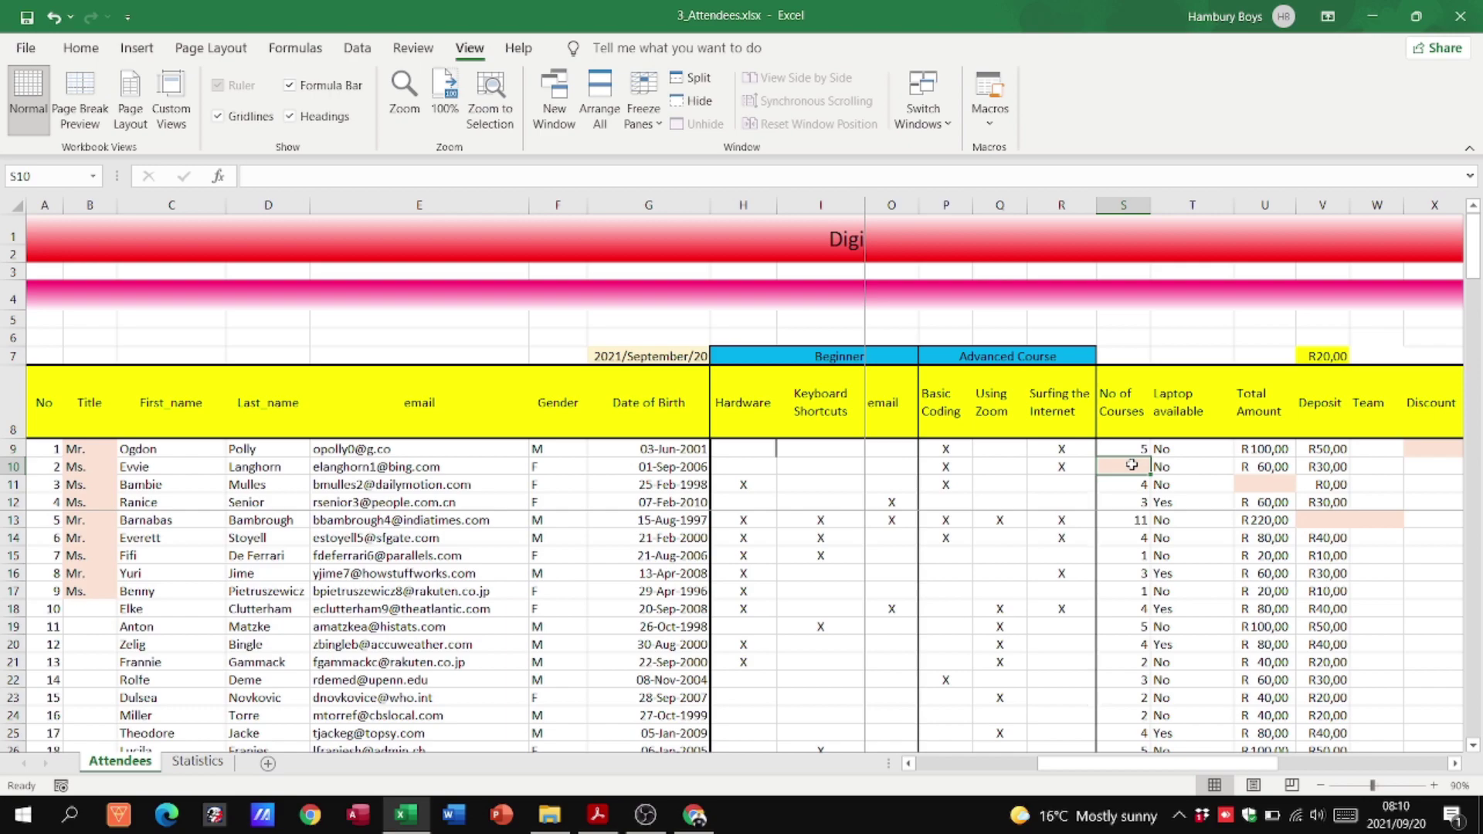
pyautogui.write('=')
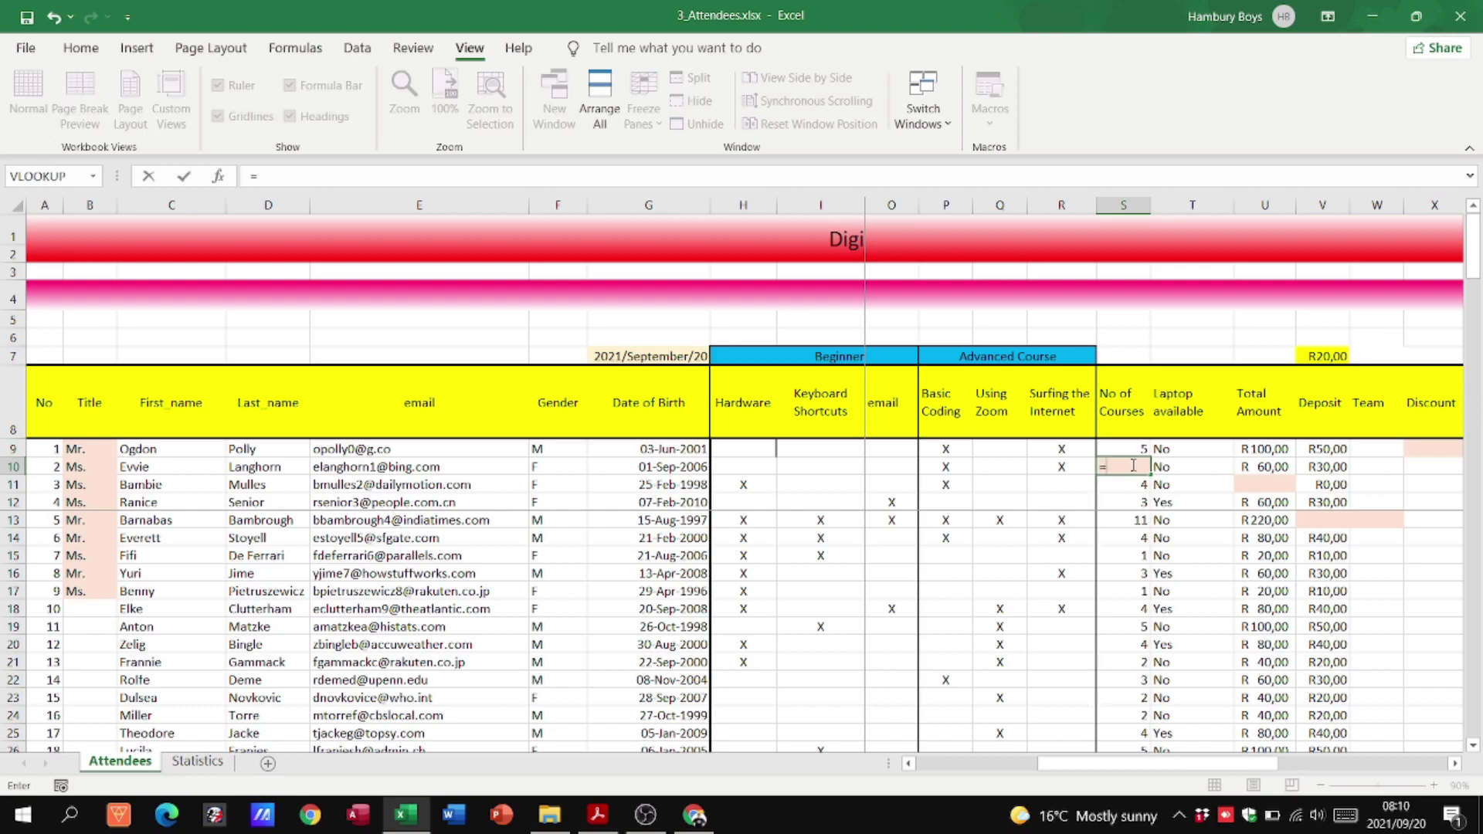
pyautogui.write('count')
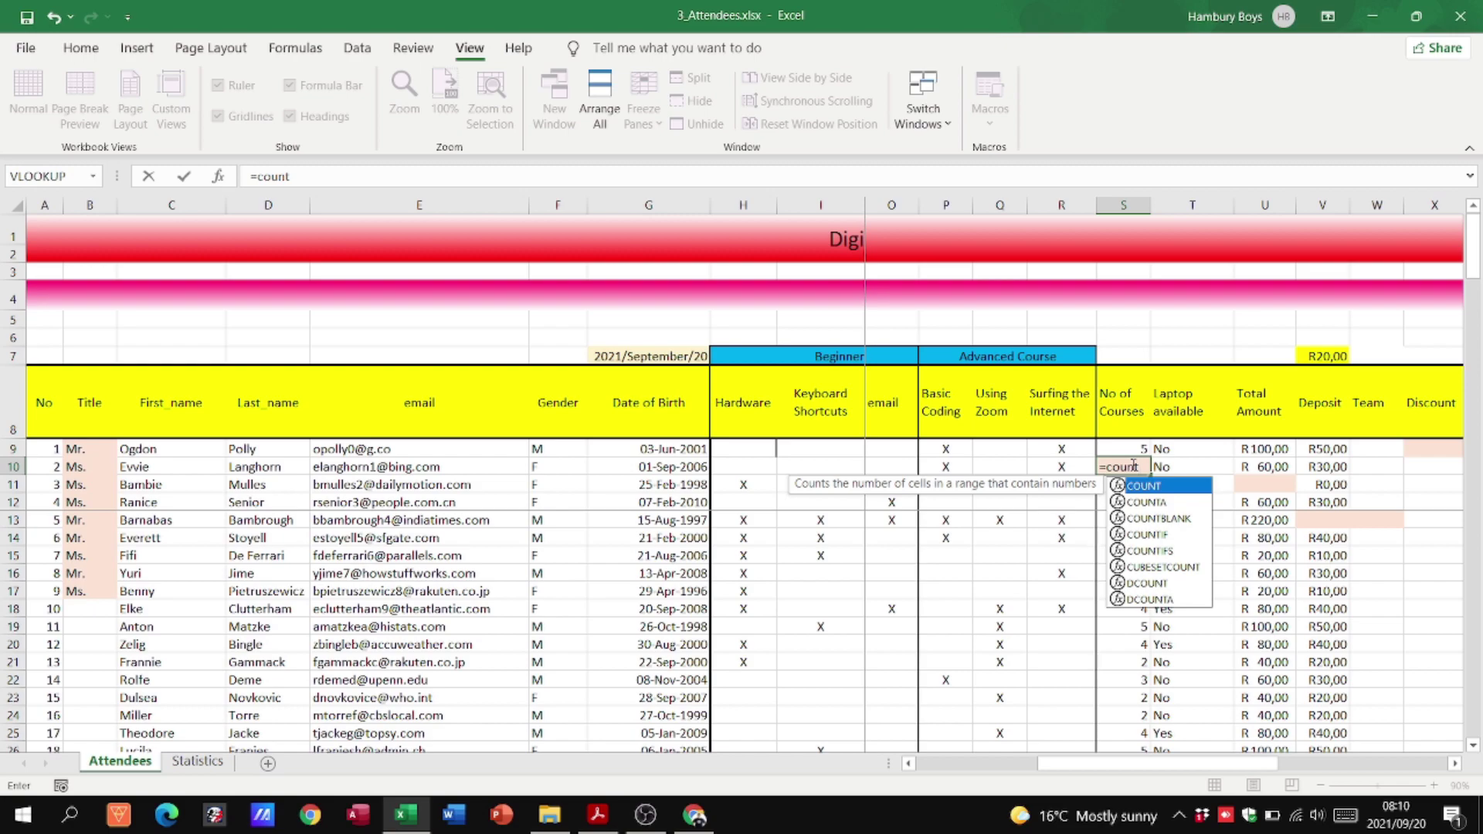
pyautogui.write('if(')
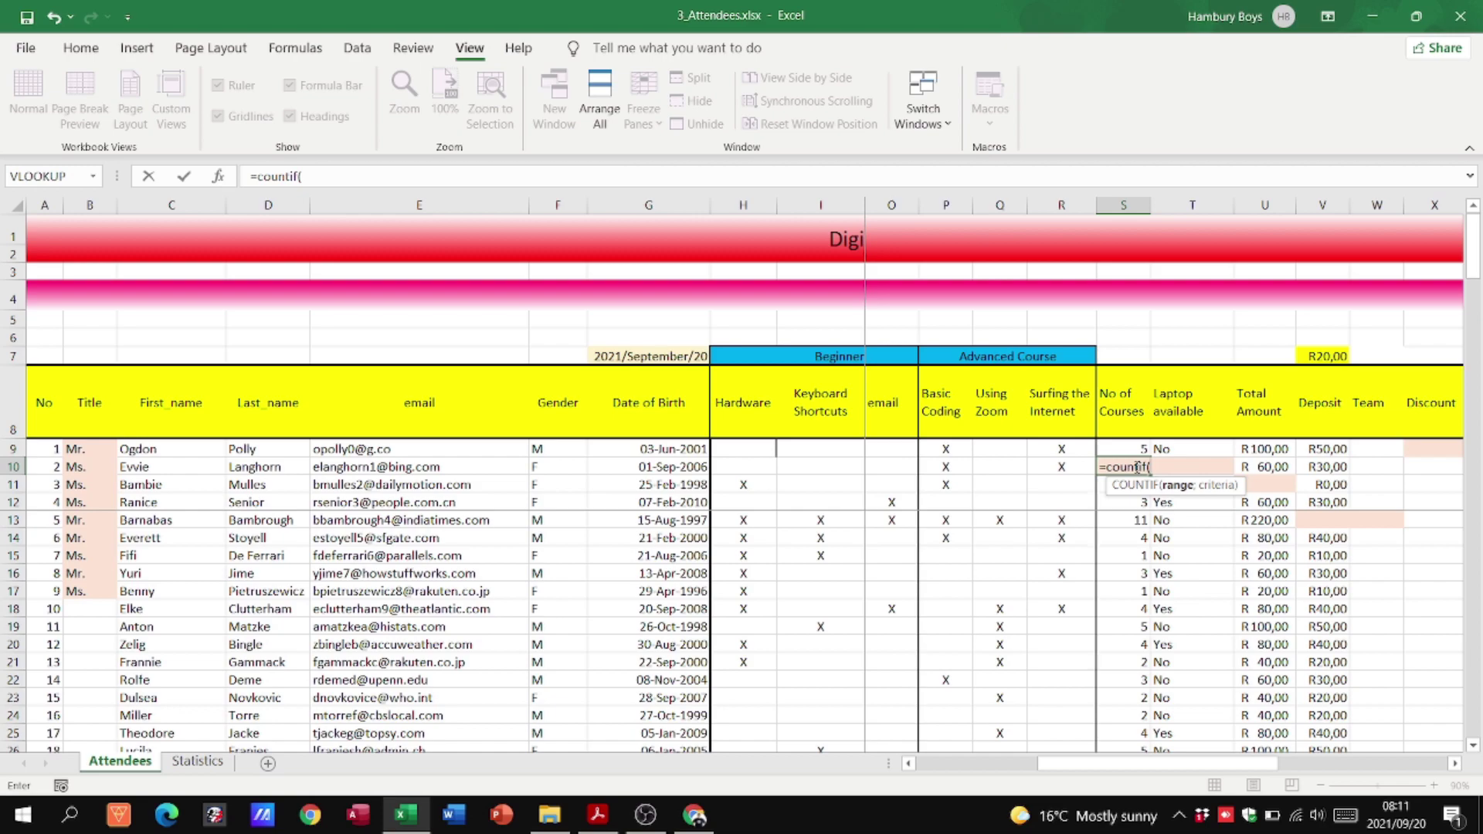
pyautogui.click(729, 463)
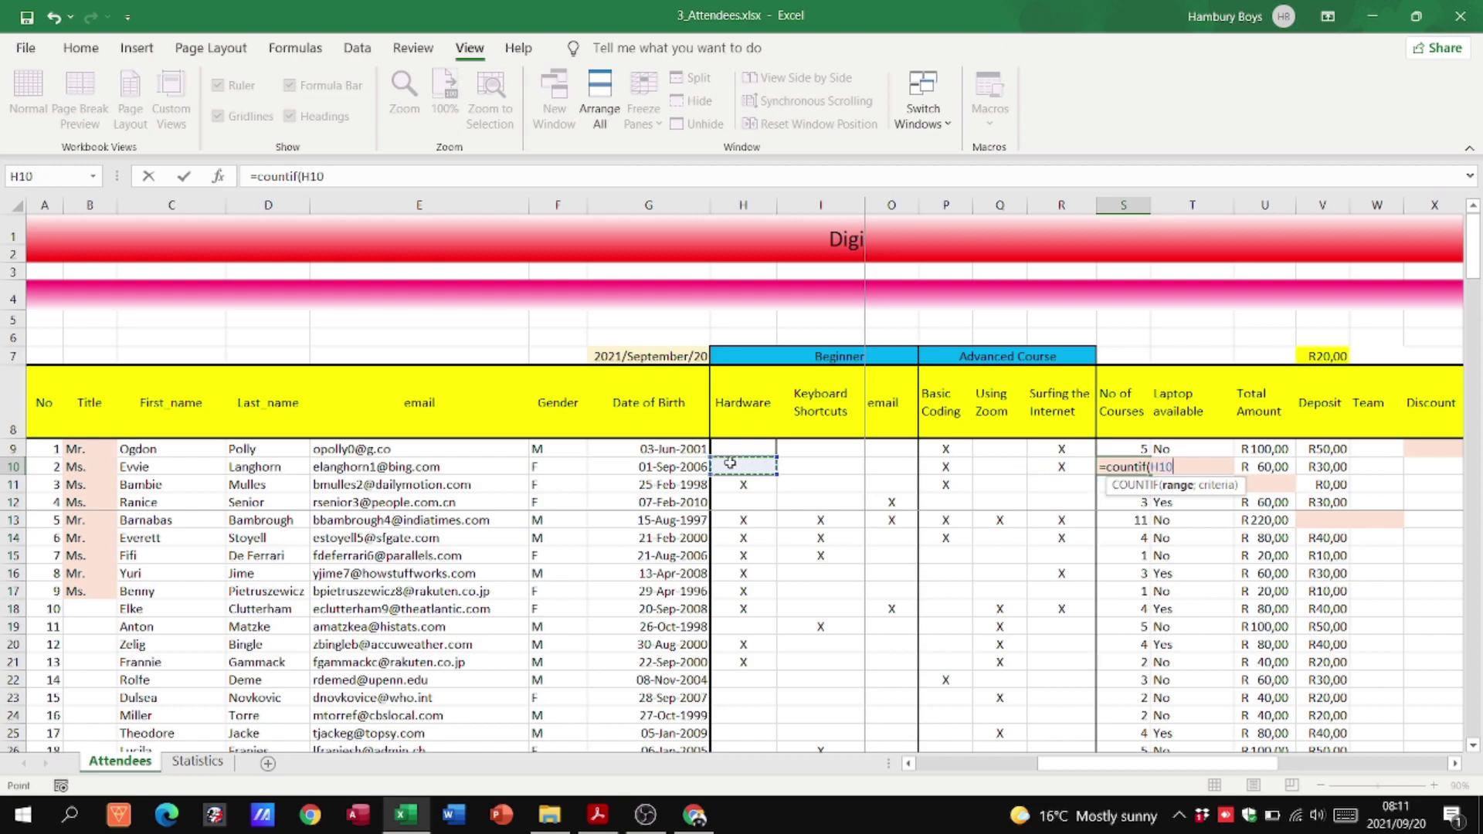
pyautogui.moveTo(772, 463); pyautogui.dragTo(1395, 468)
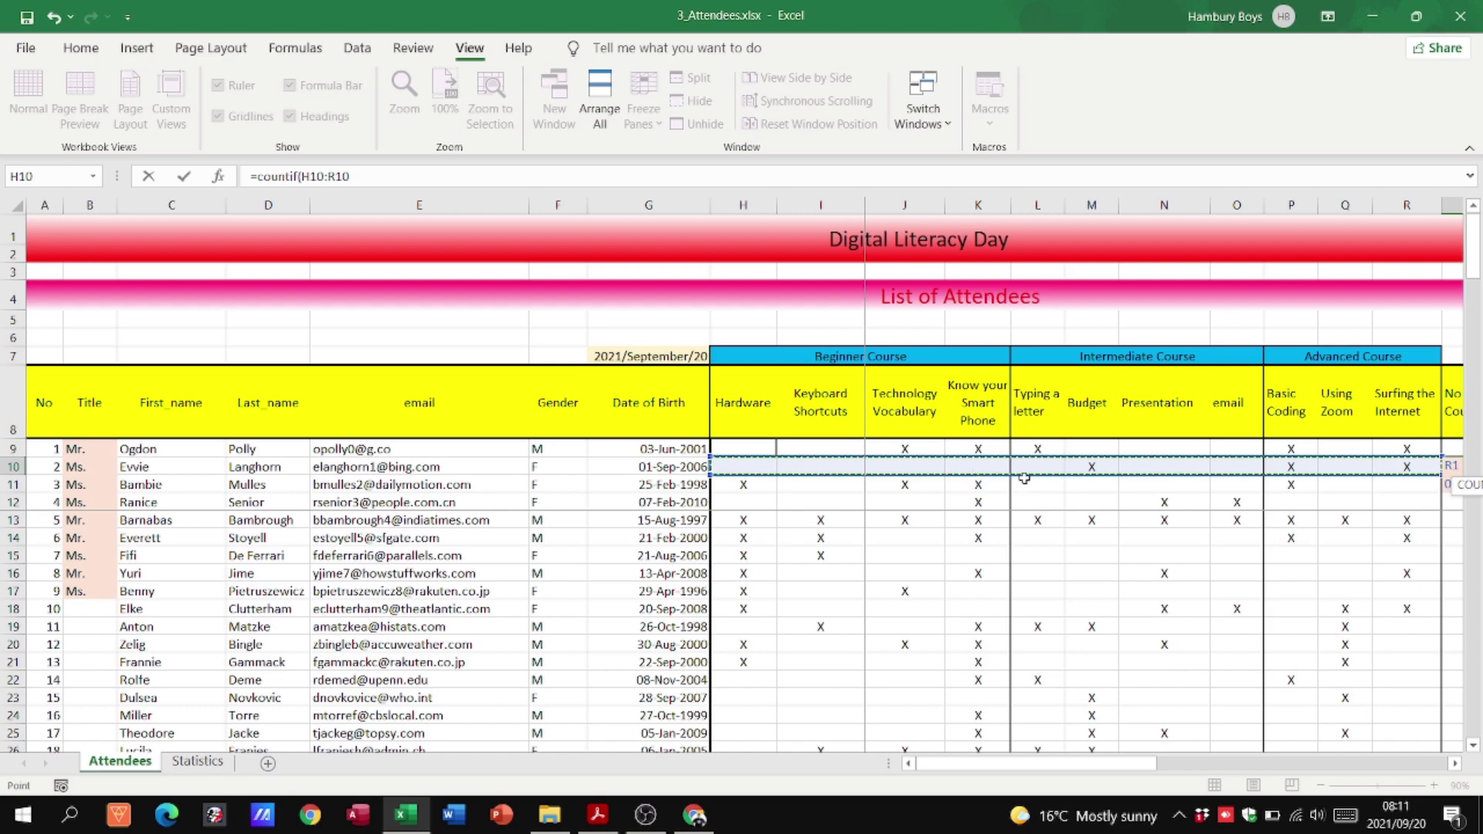
pyautogui.moveTo(1031, 763); pyautogui.dragTo(1151, 763)
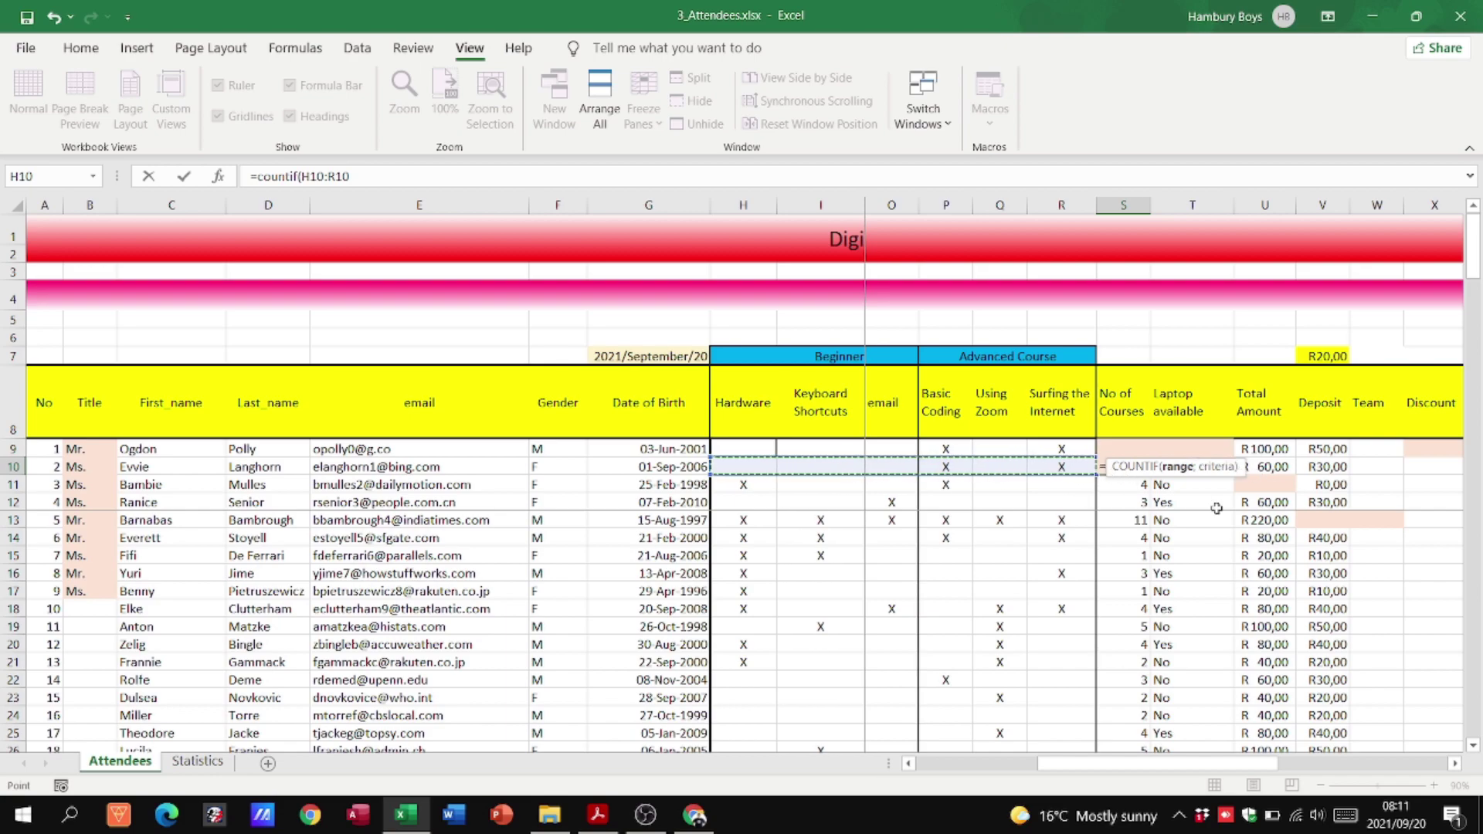
pyautogui.write(';')
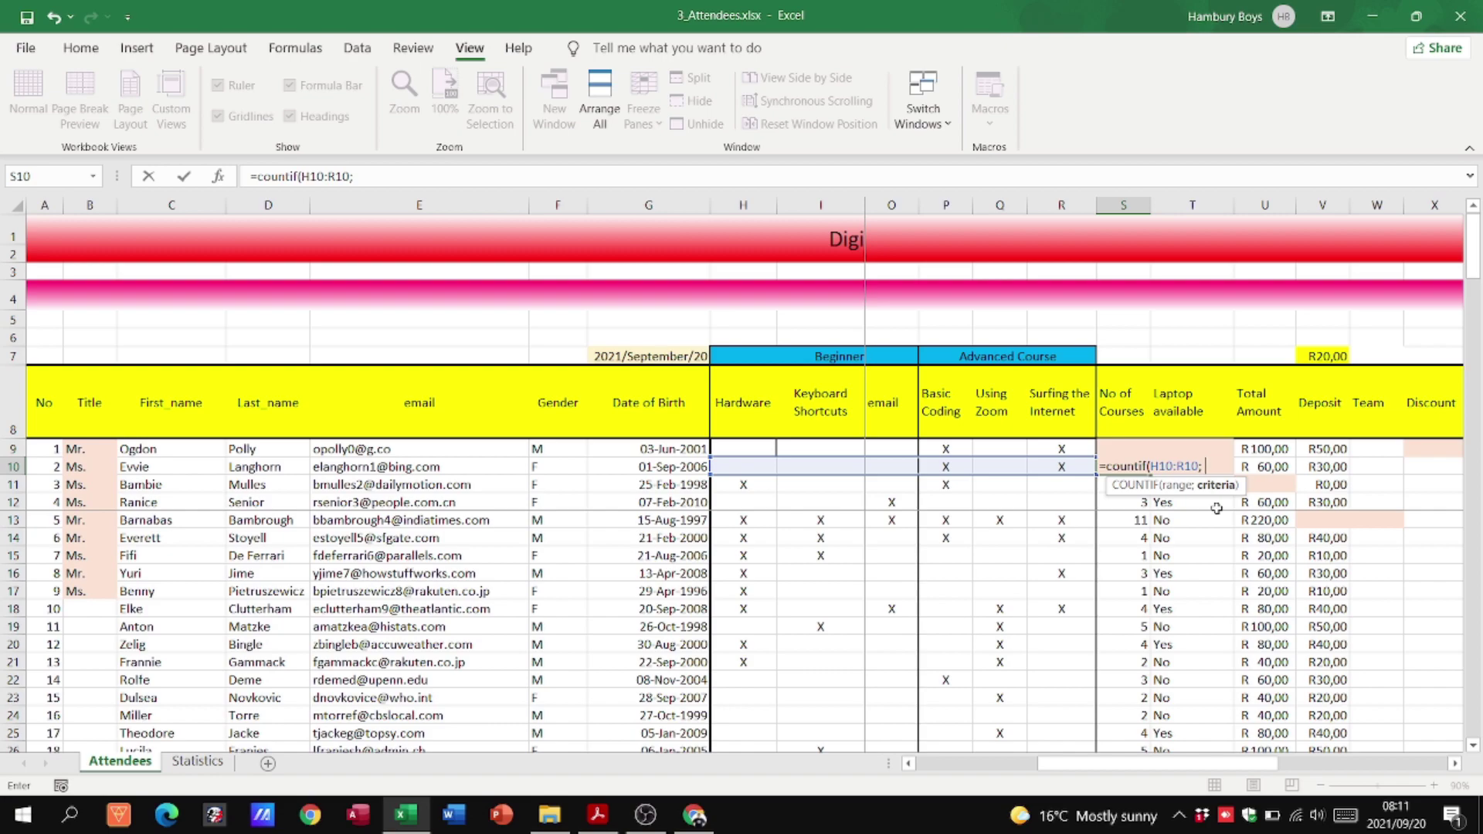
pyautogui.write('"X")')
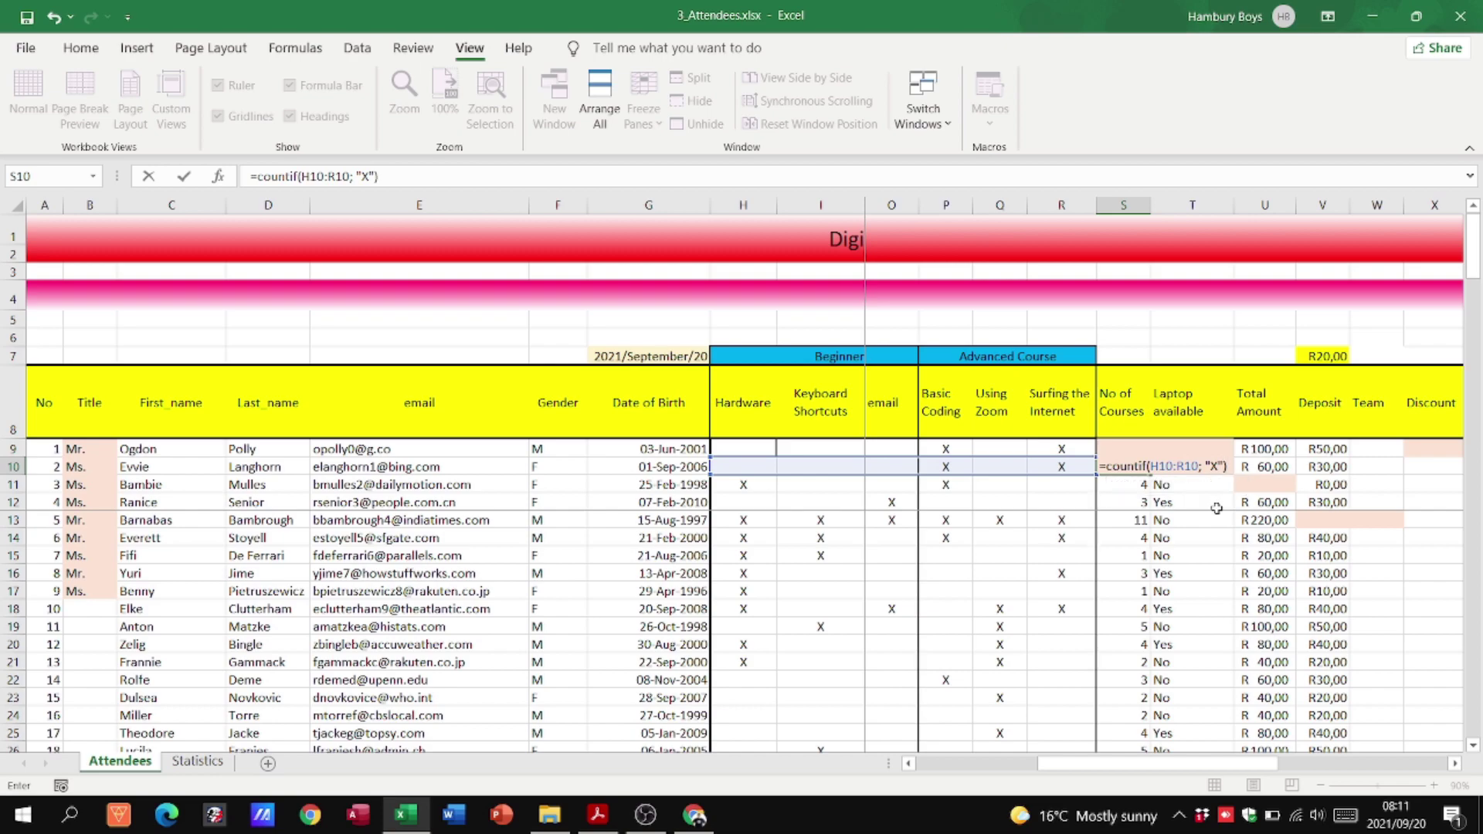
pyautogui.press('Return')
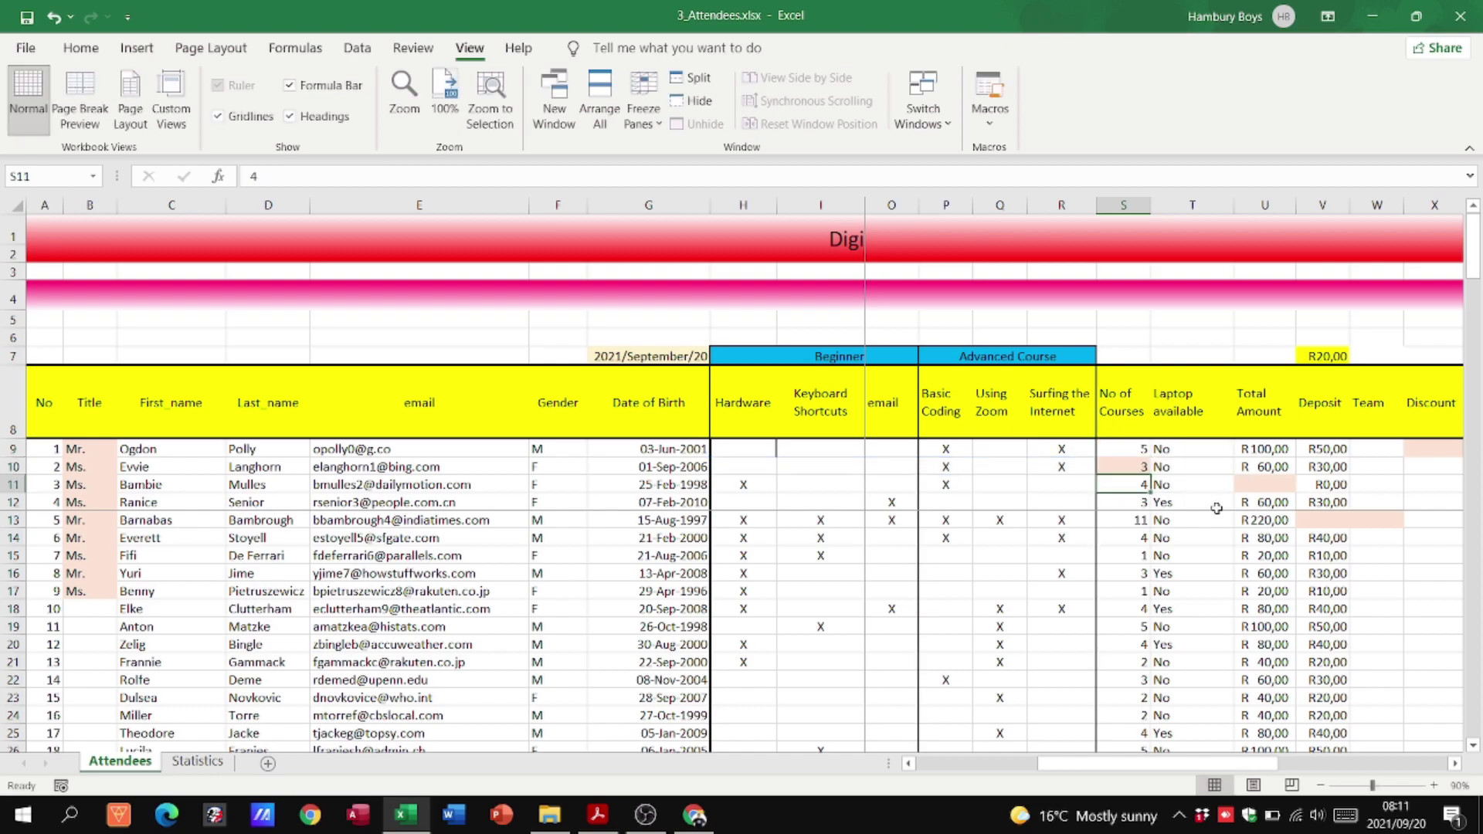
# Review the range and criteria of the COUNTIF formula in S10.
pyautogui.press('Up')
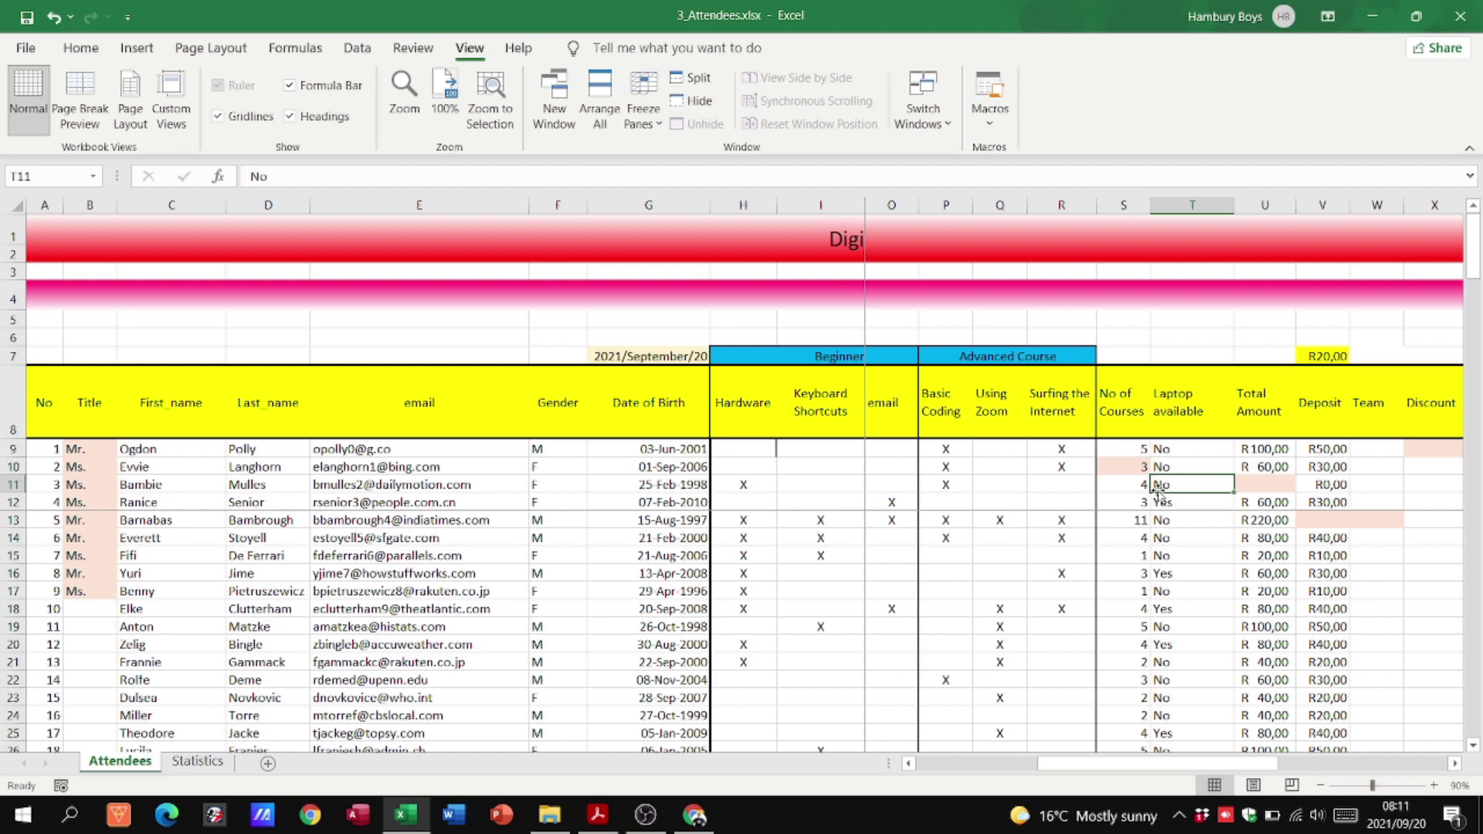
pyautogui.click(1158, 488)
pyautogui.click(1134, 468)
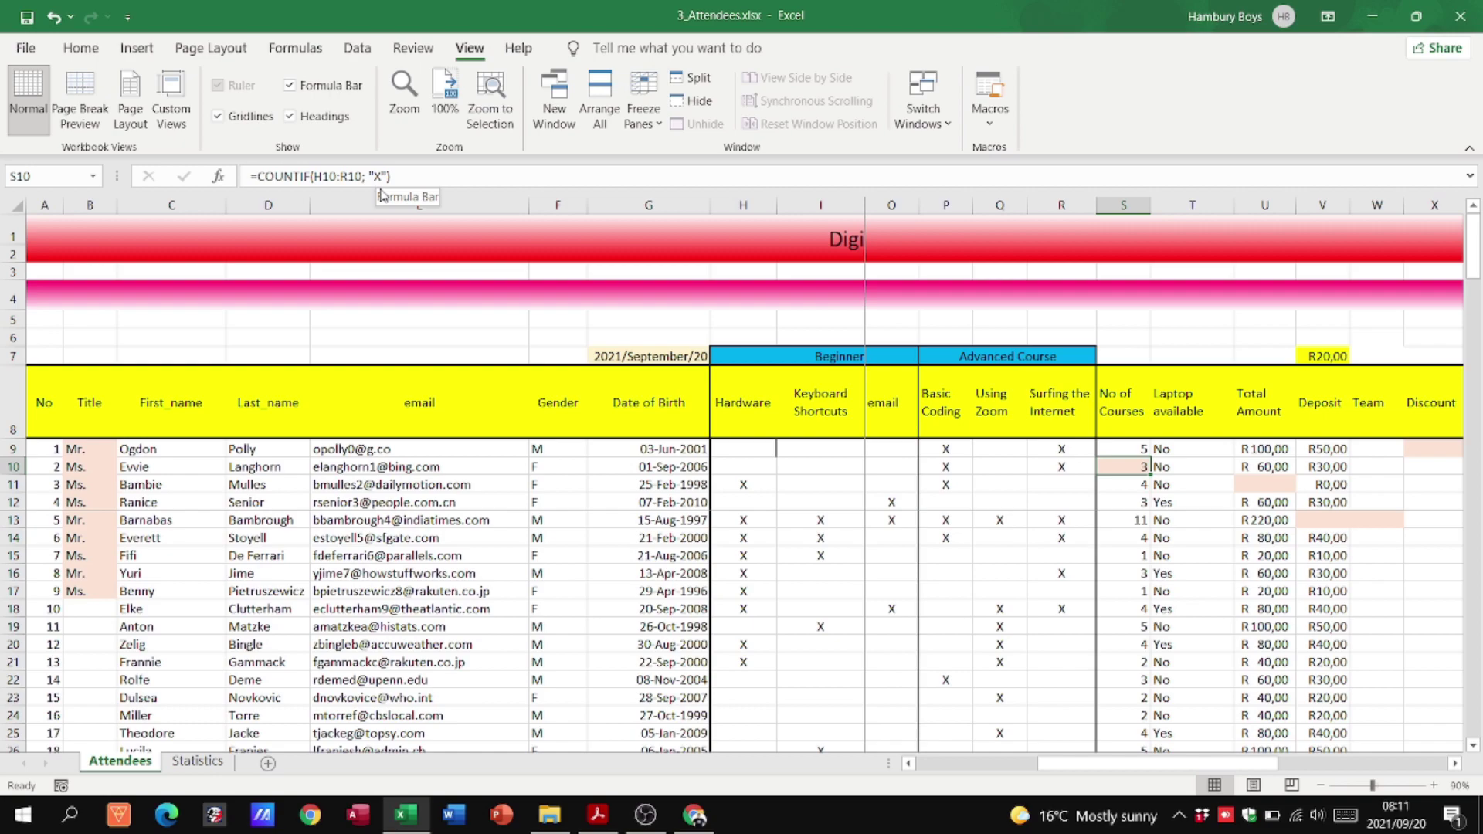
# Compare the wording of question 3.5 in the exam paper with course price cell V7 and total amount cell U11.
pyautogui.hotkey('alt', 'Tab')
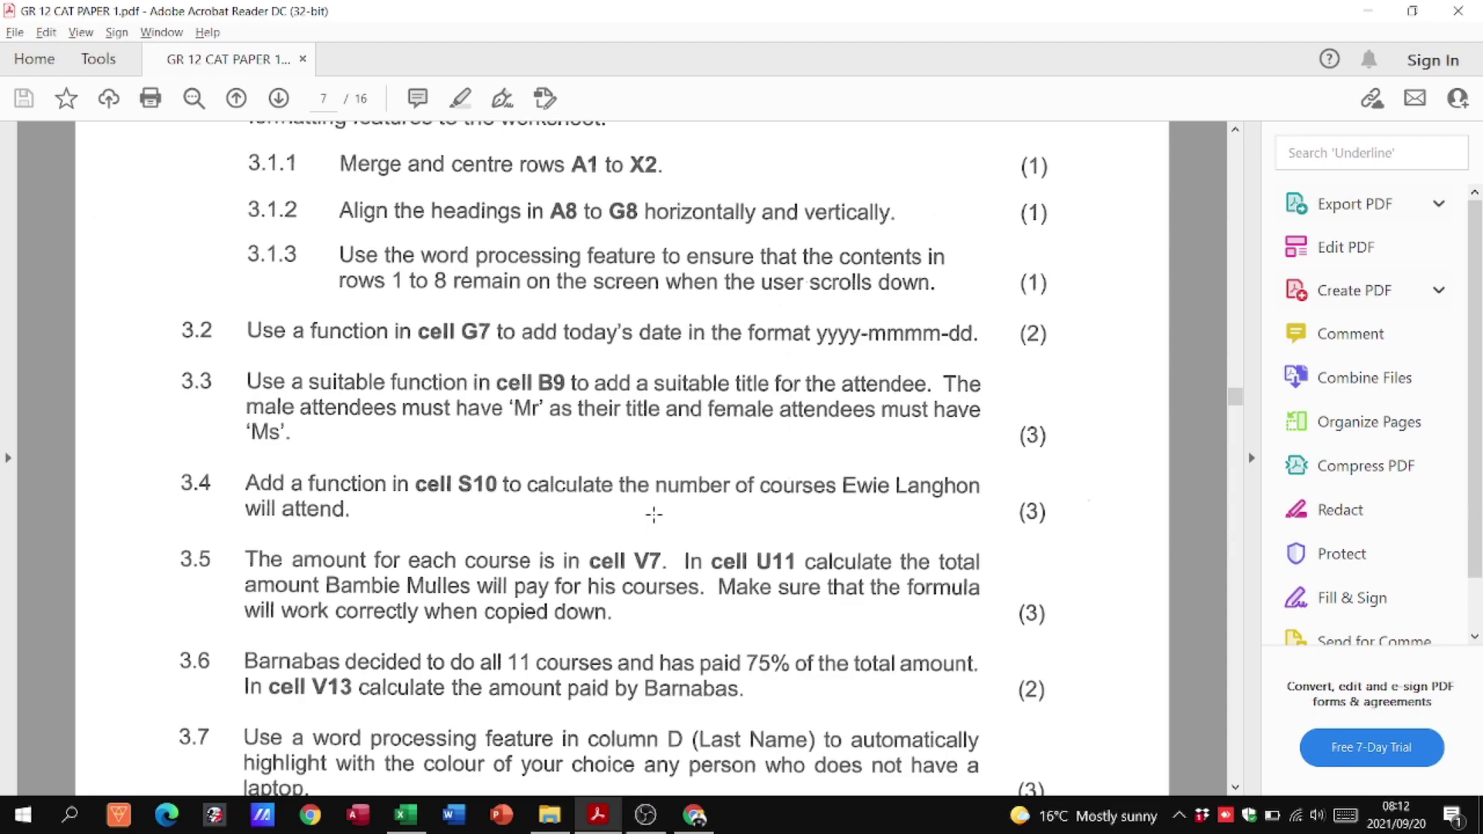
pyautogui.hotkey('alt', 'Tab')
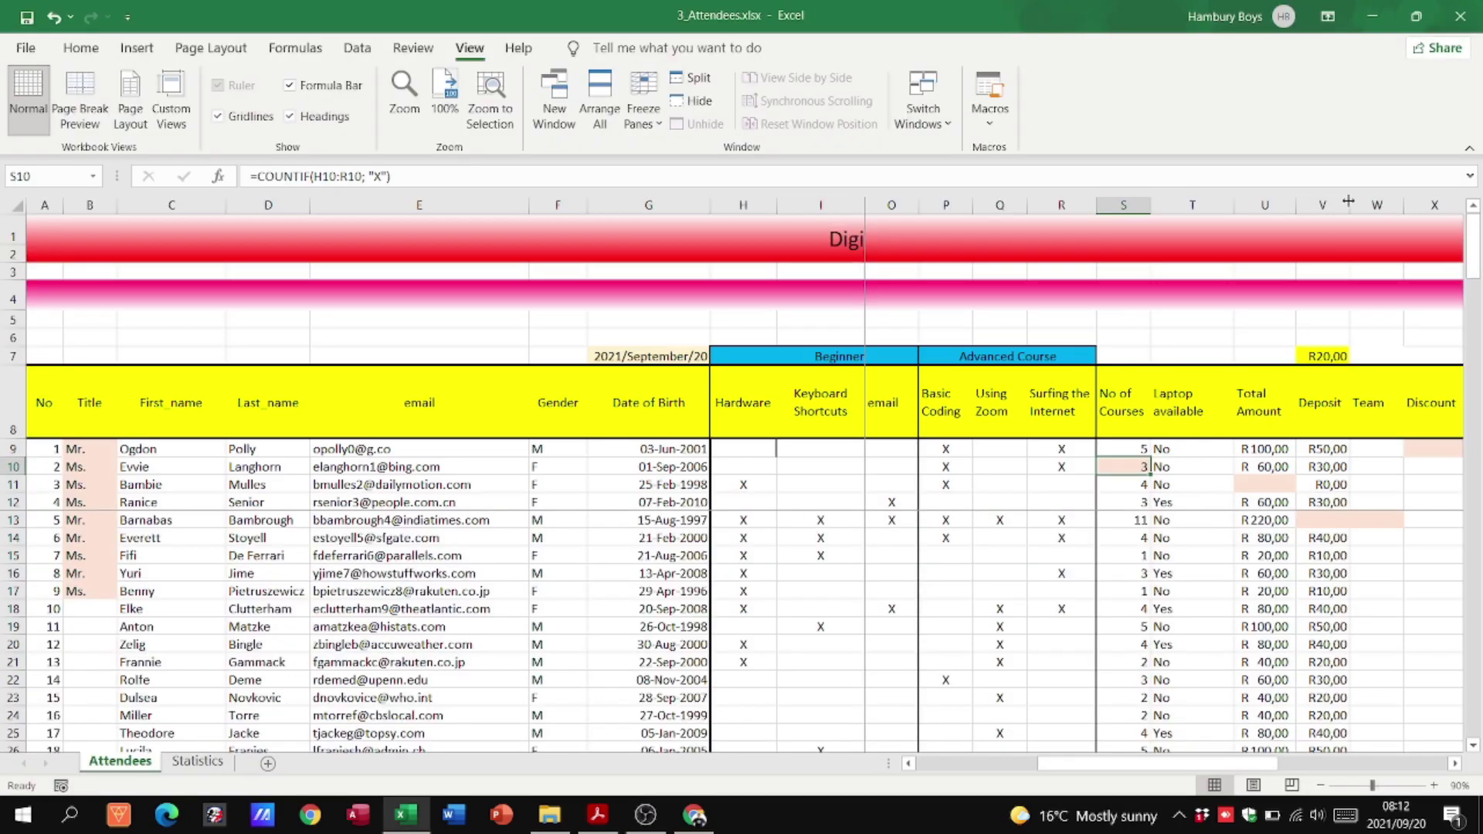
pyautogui.click(1324, 353)
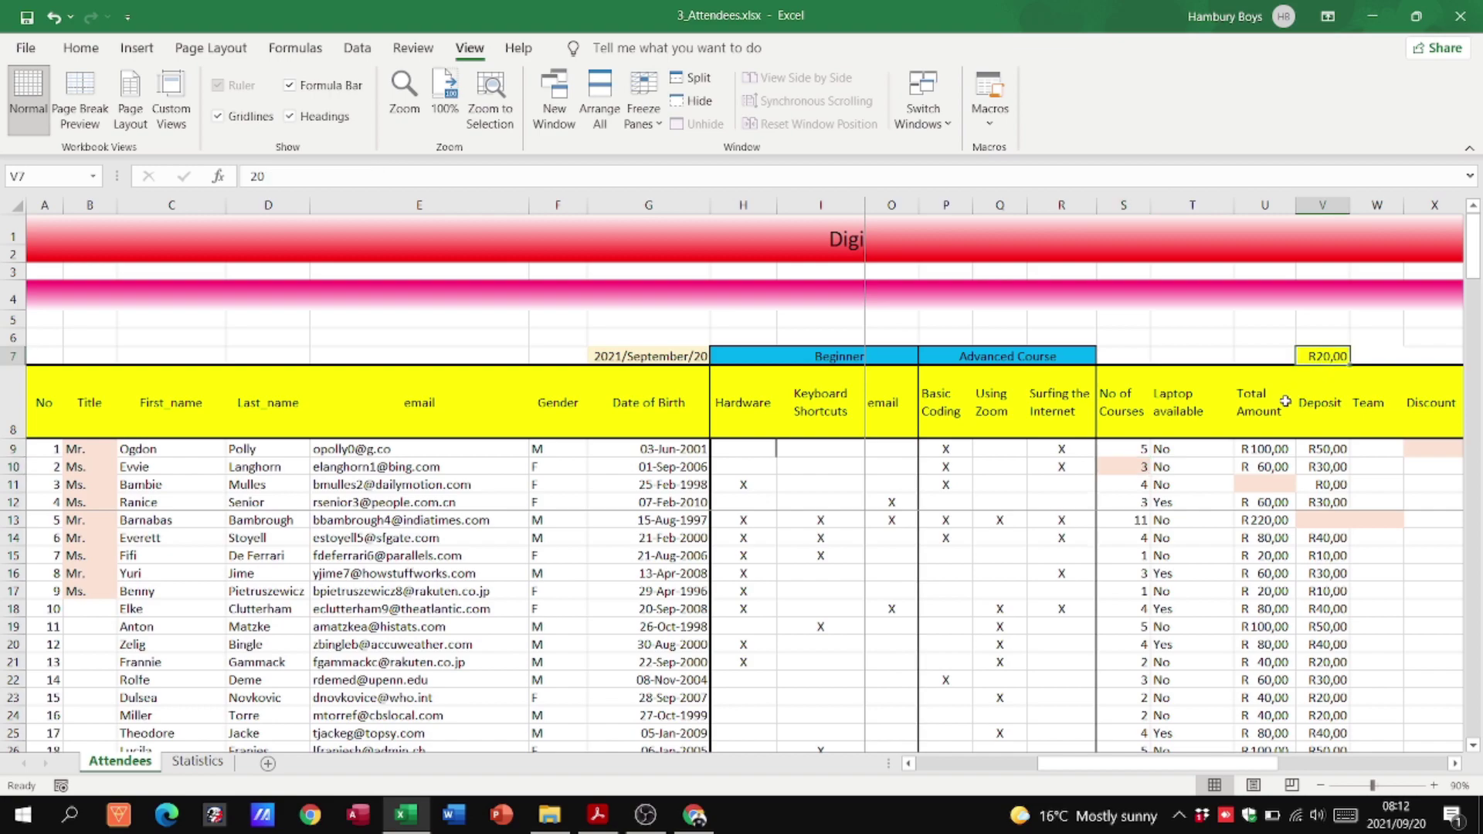
pyautogui.hotkey('alt', 'Tab')
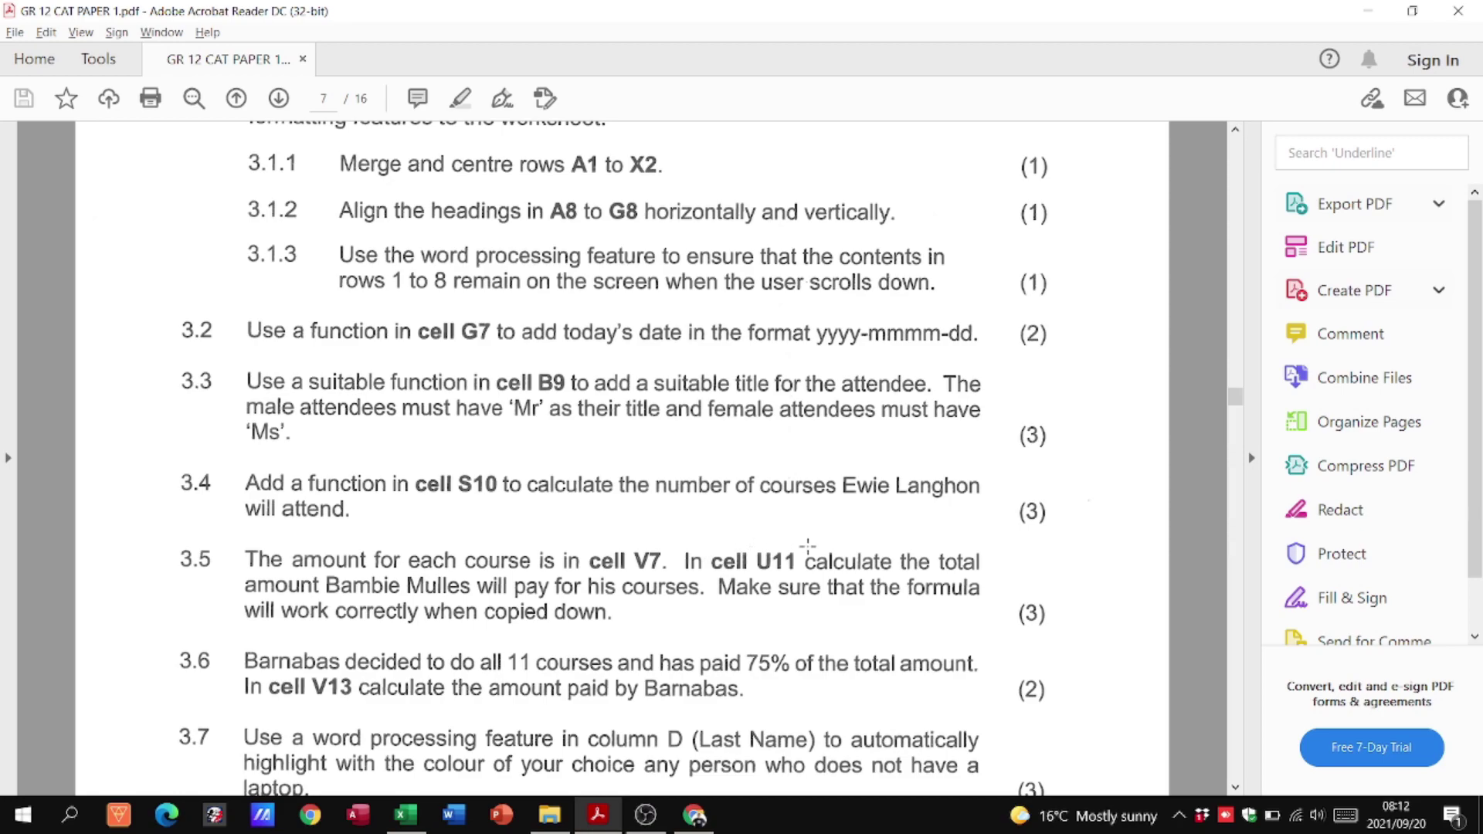
pyautogui.hotkey('alt', 'Tab')
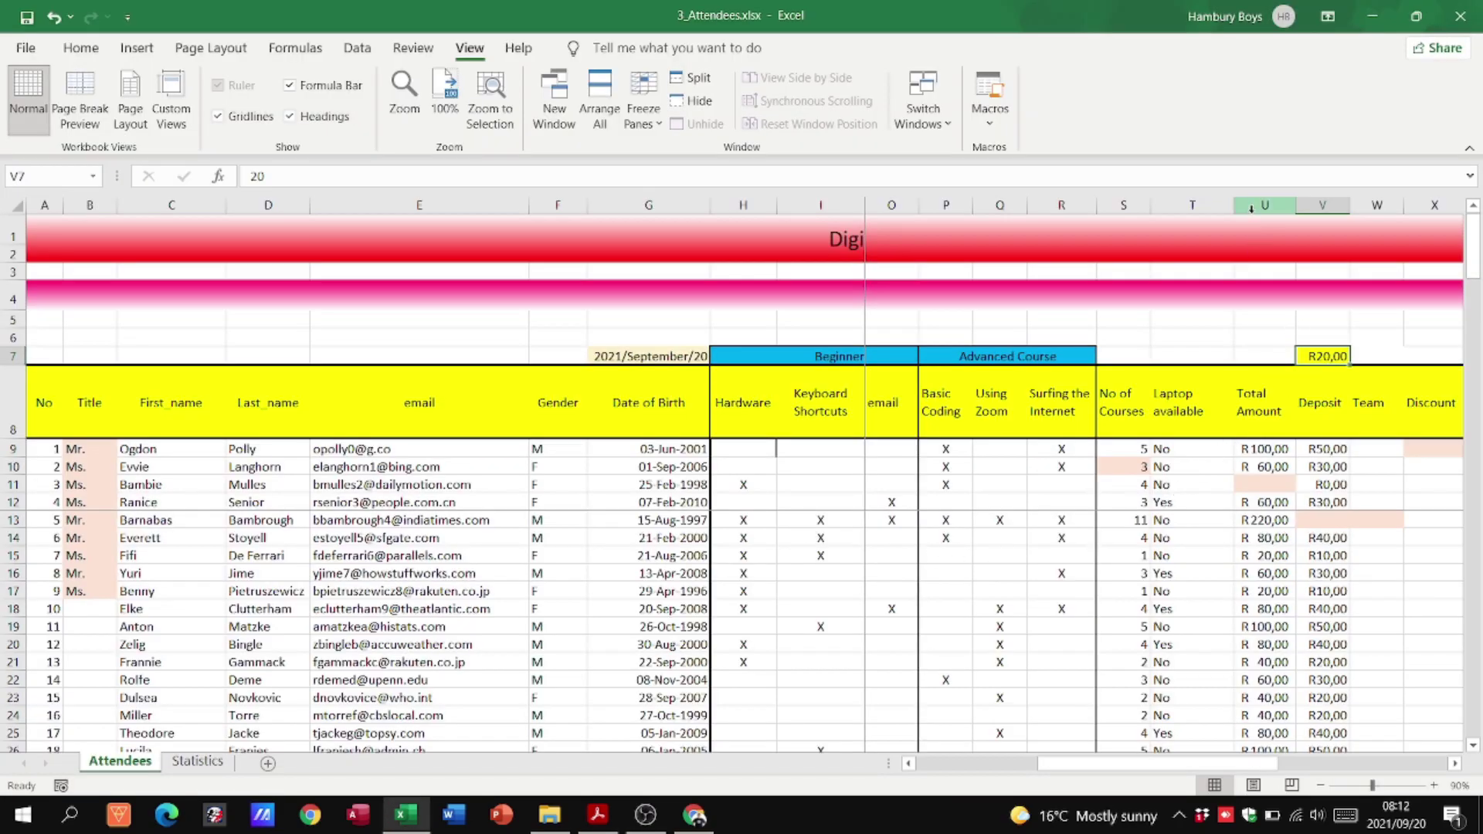
pyautogui.hotkey('alt', 'Tab')
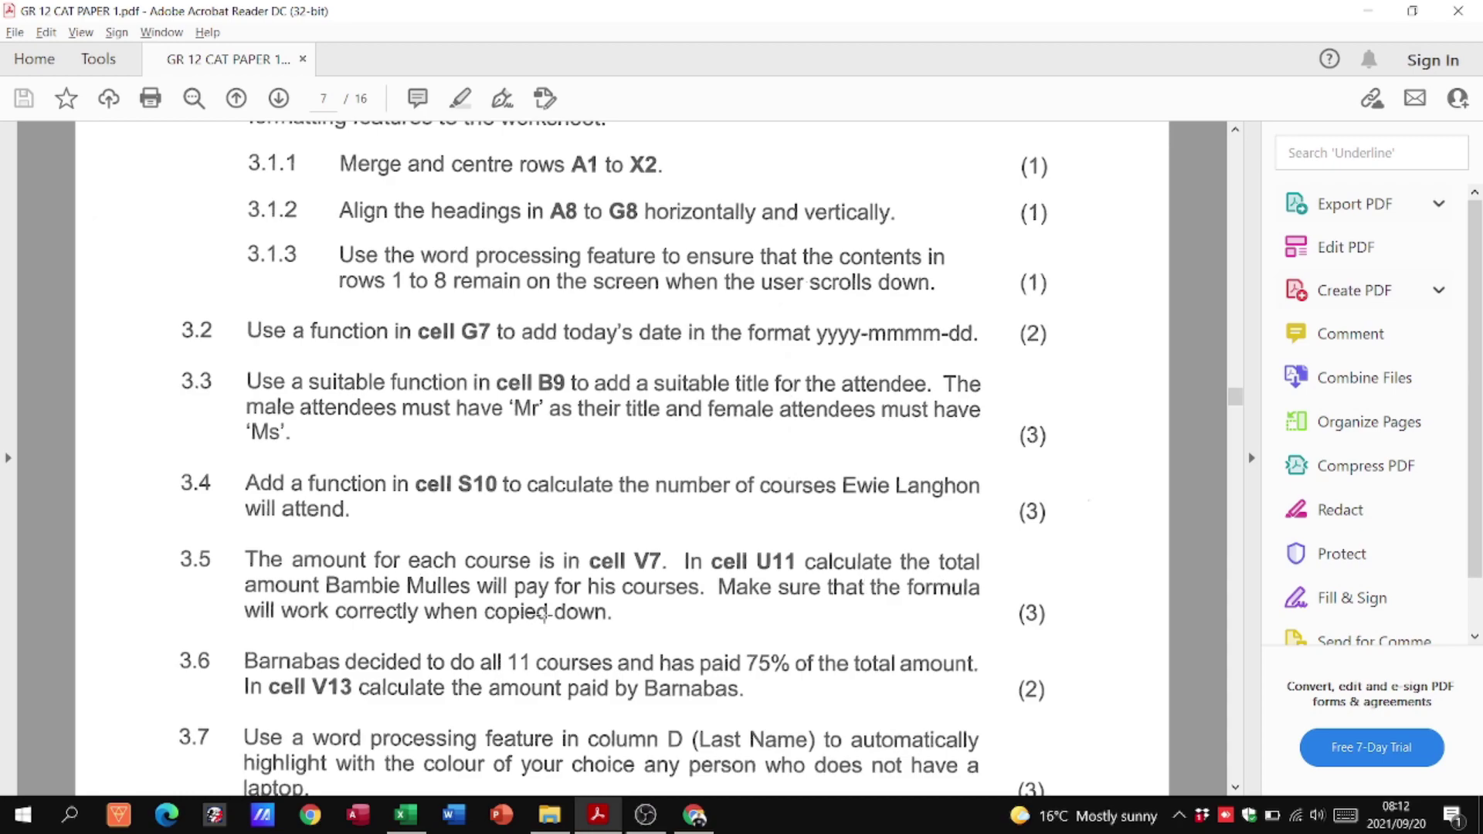
pyautogui.hotkey('alt', 'Tab')
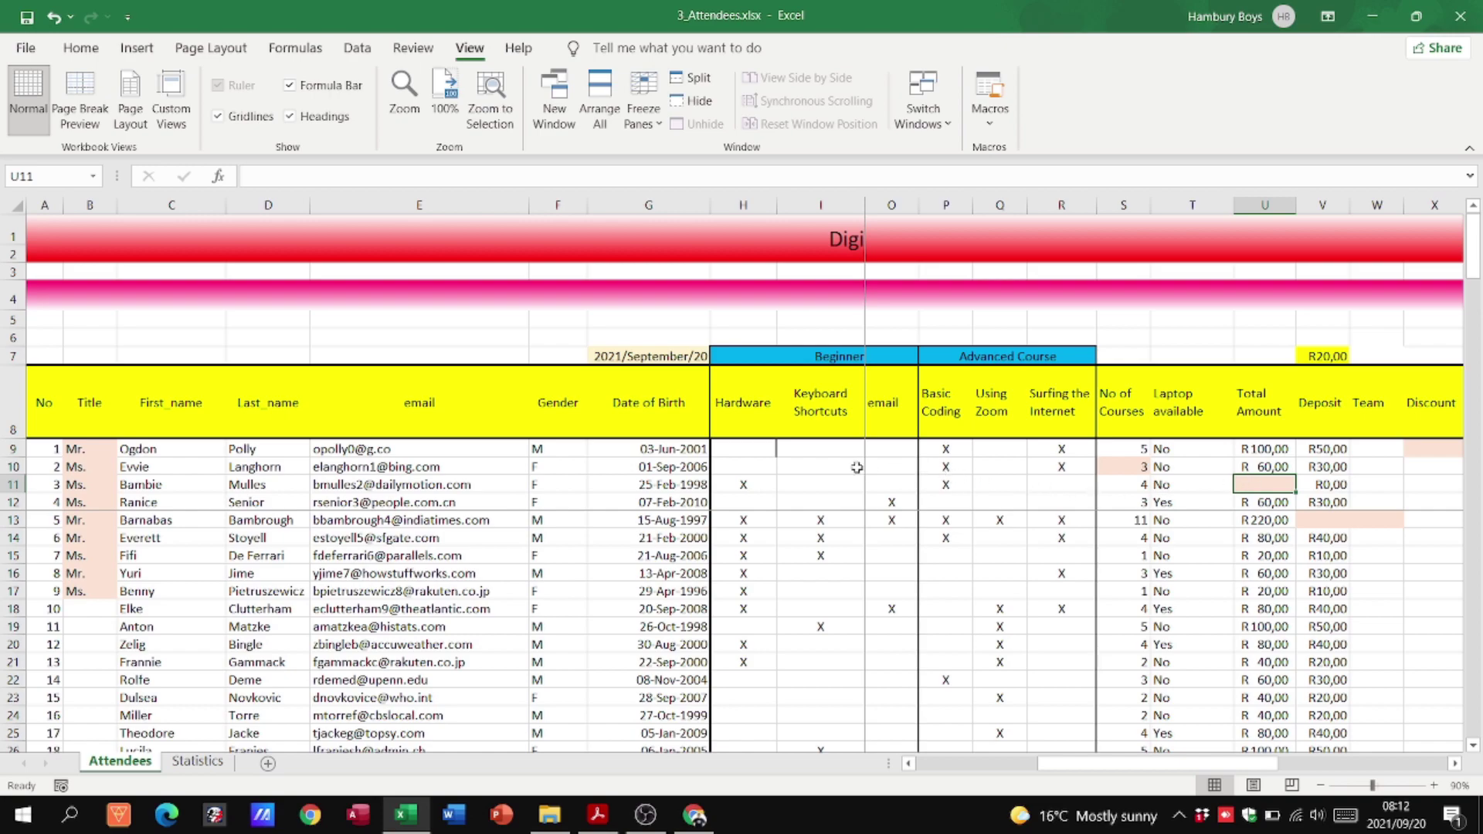
# Trace row 11 from its course marks to the number of courses in S11 and the price per course in V7.
pyautogui.click(748, 484)
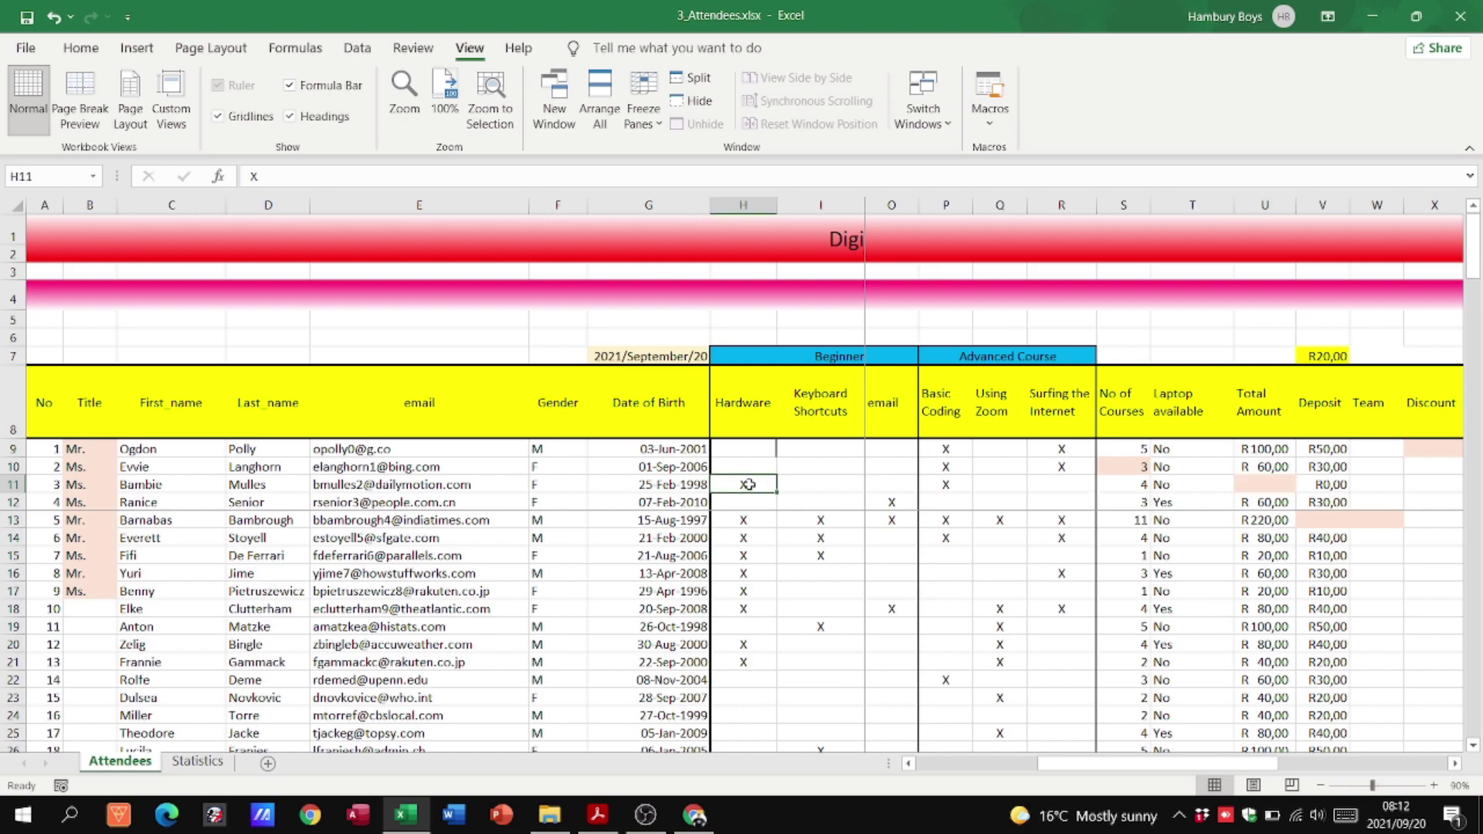
pyautogui.click(1127, 485)
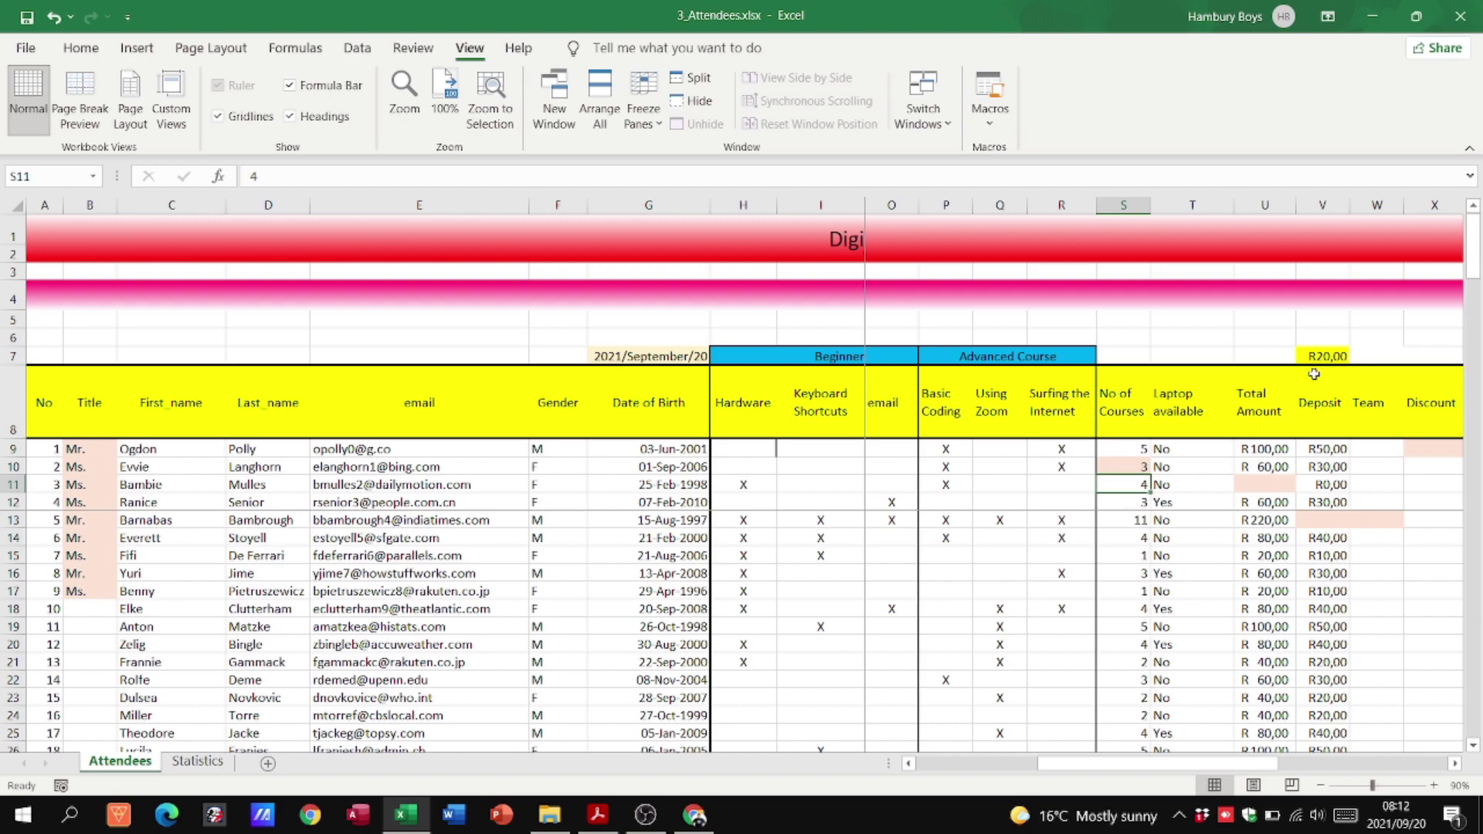
pyautogui.click(1320, 354)
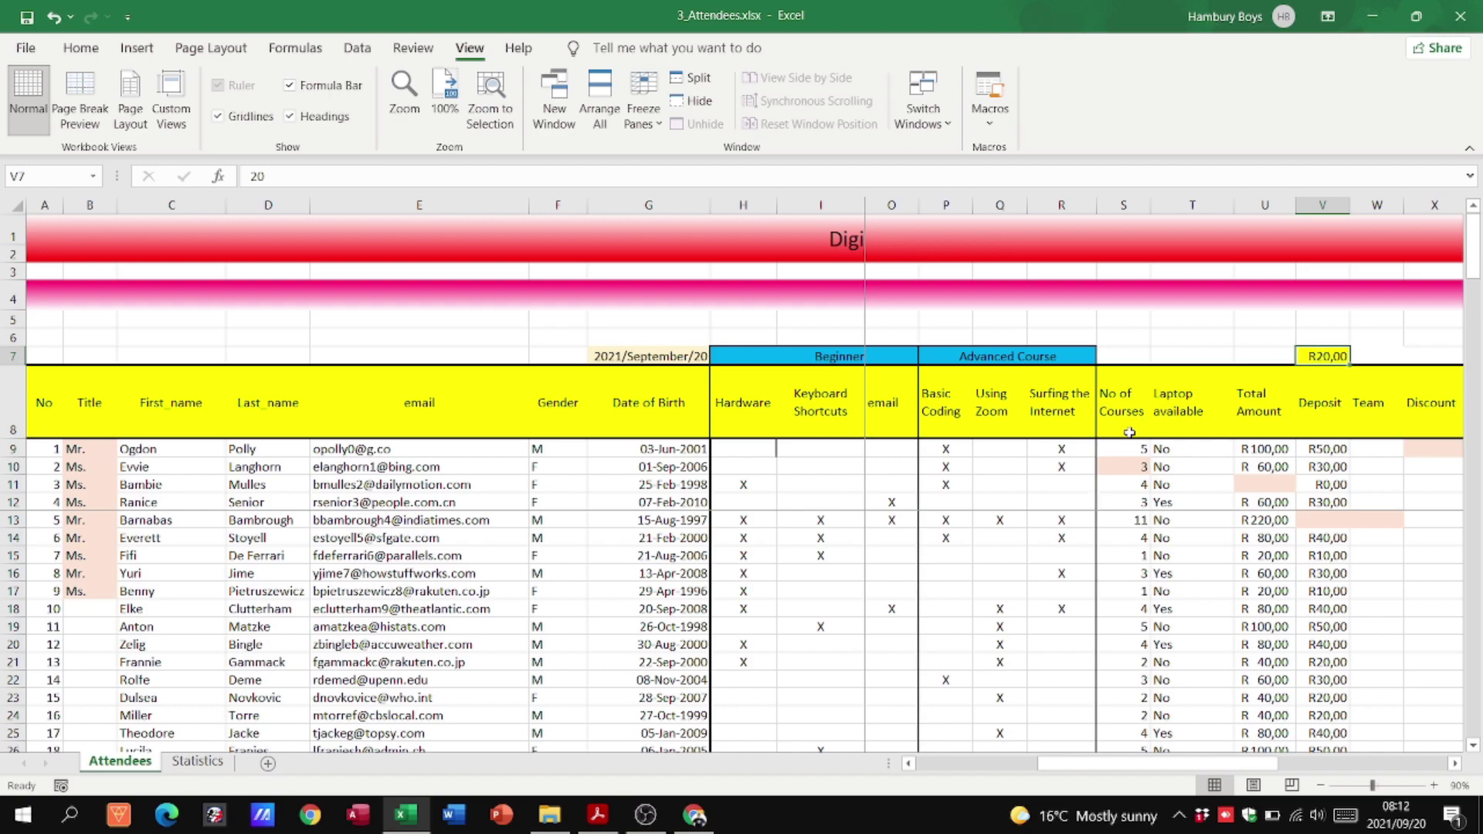
pyautogui.click(1126, 484)
pyautogui.click(1327, 356)
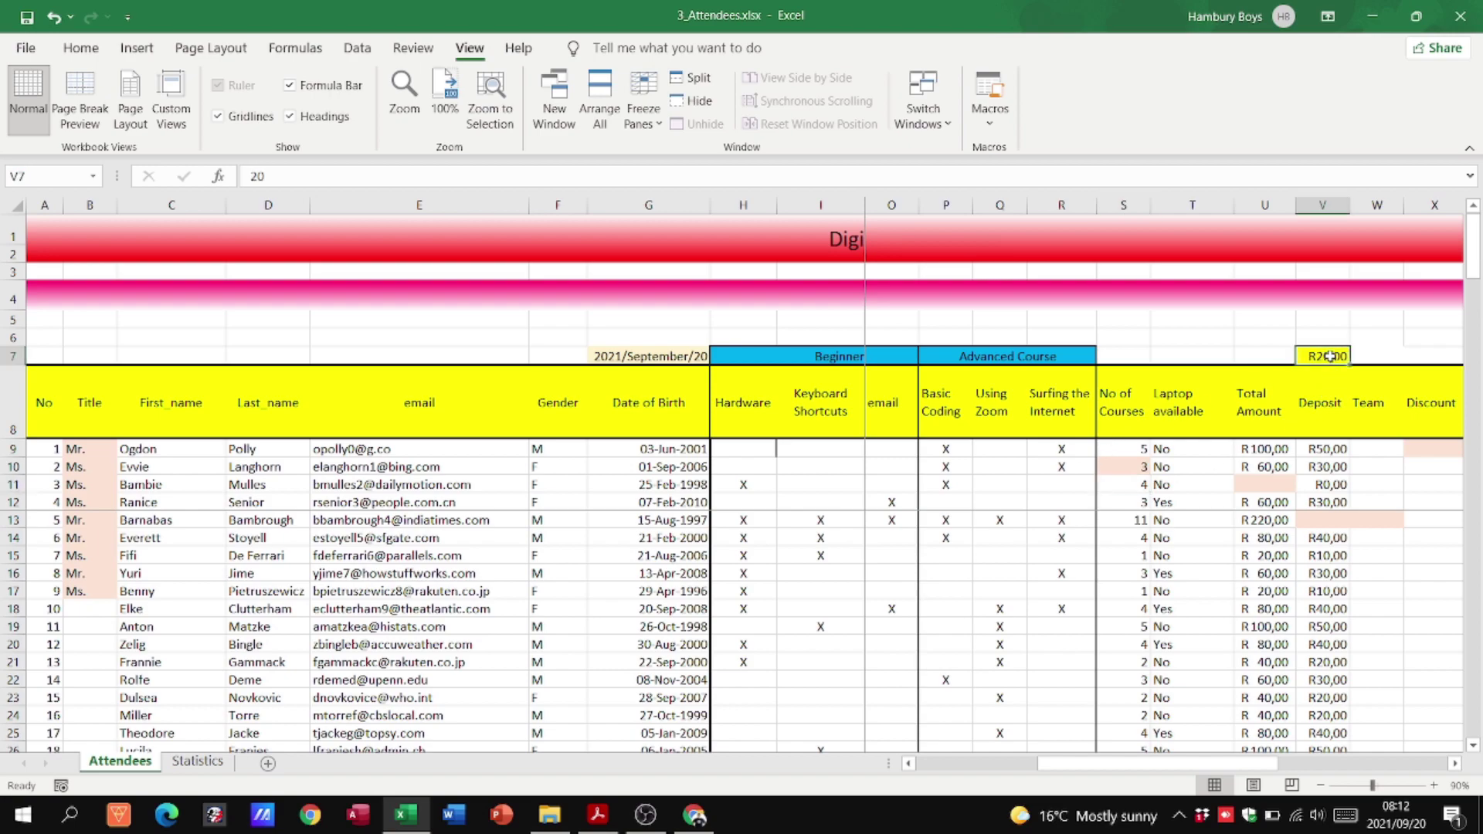
# Enter =S11*V7 in U11 to calculate the total amount for the attendee in row 11.
pyautogui.click(1282, 487)
pyautogui.write('=')
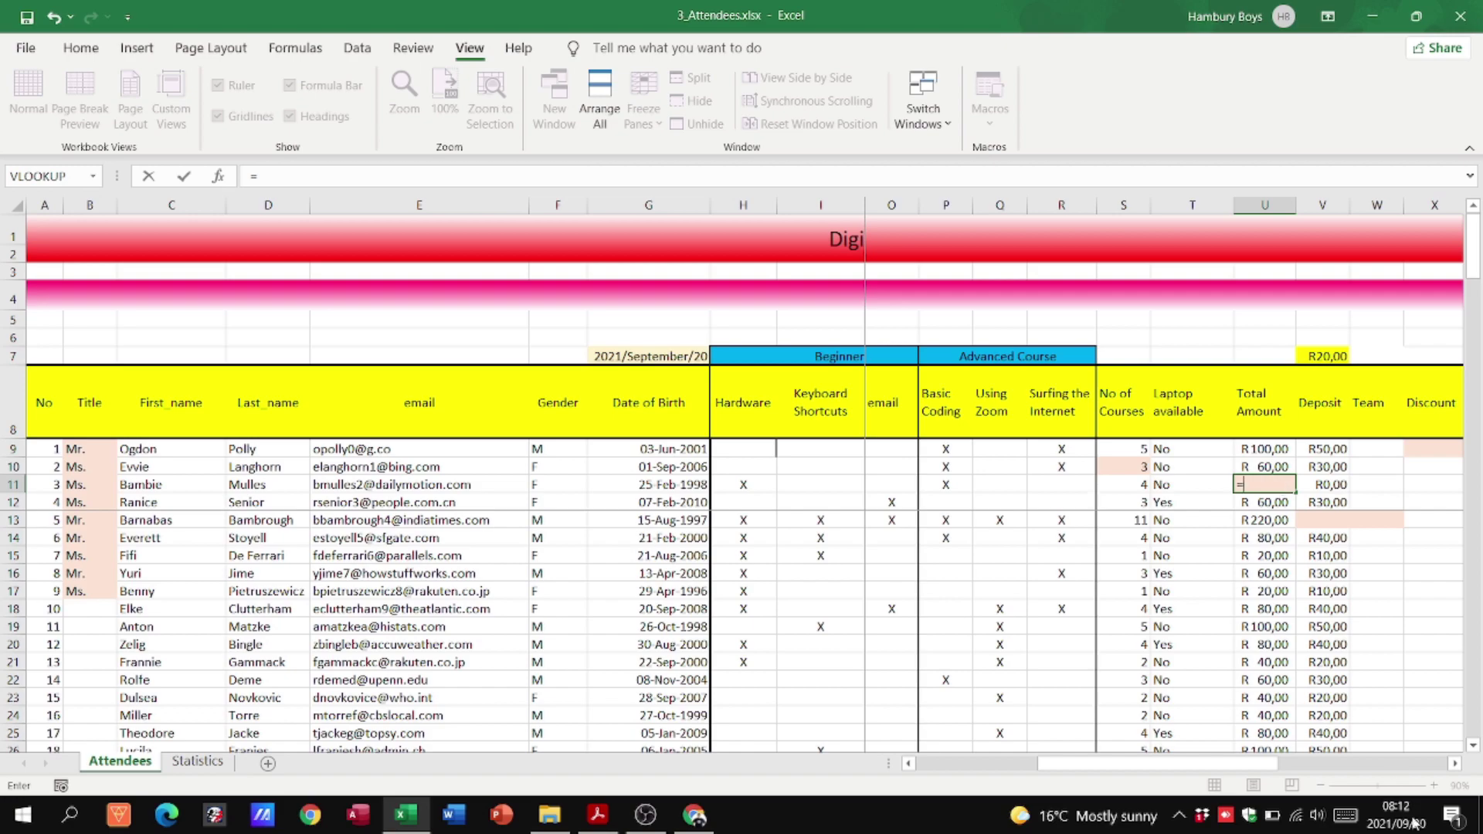
pyautogui.click(1129, 482)
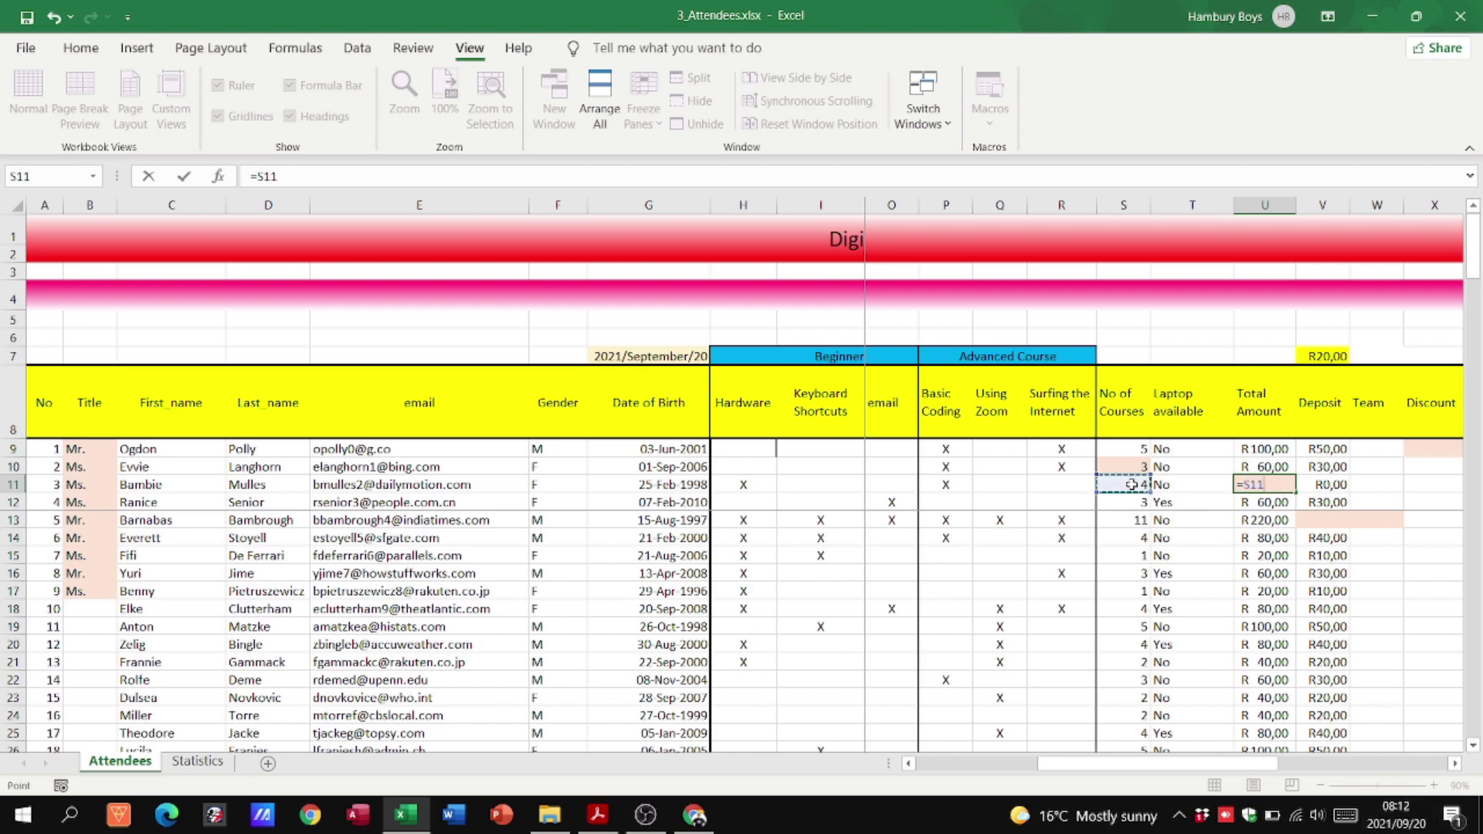
pyautogui.write('*')
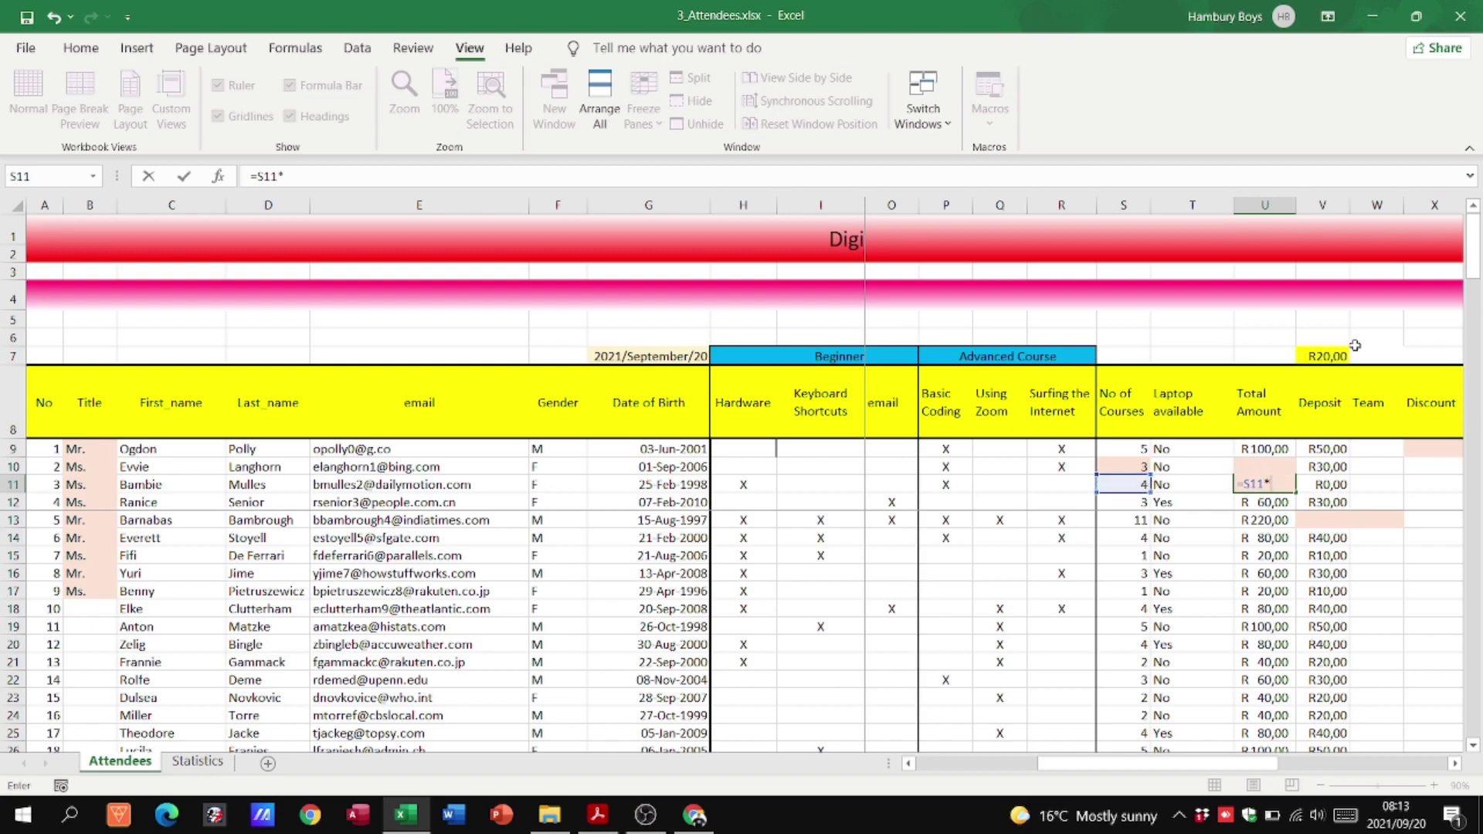
pyautogui.click(1332, 356)
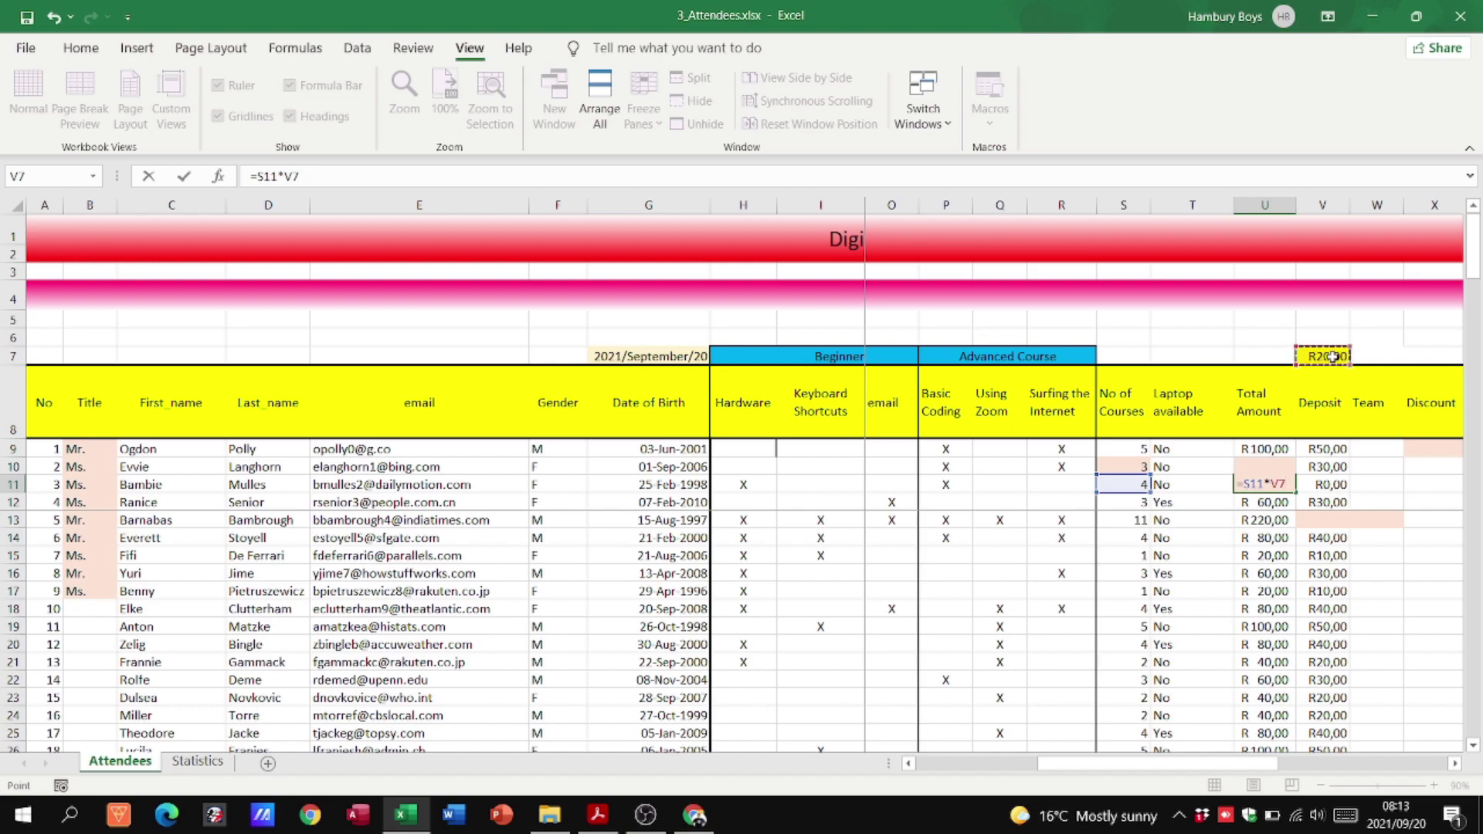
pyautogui.press('Return')
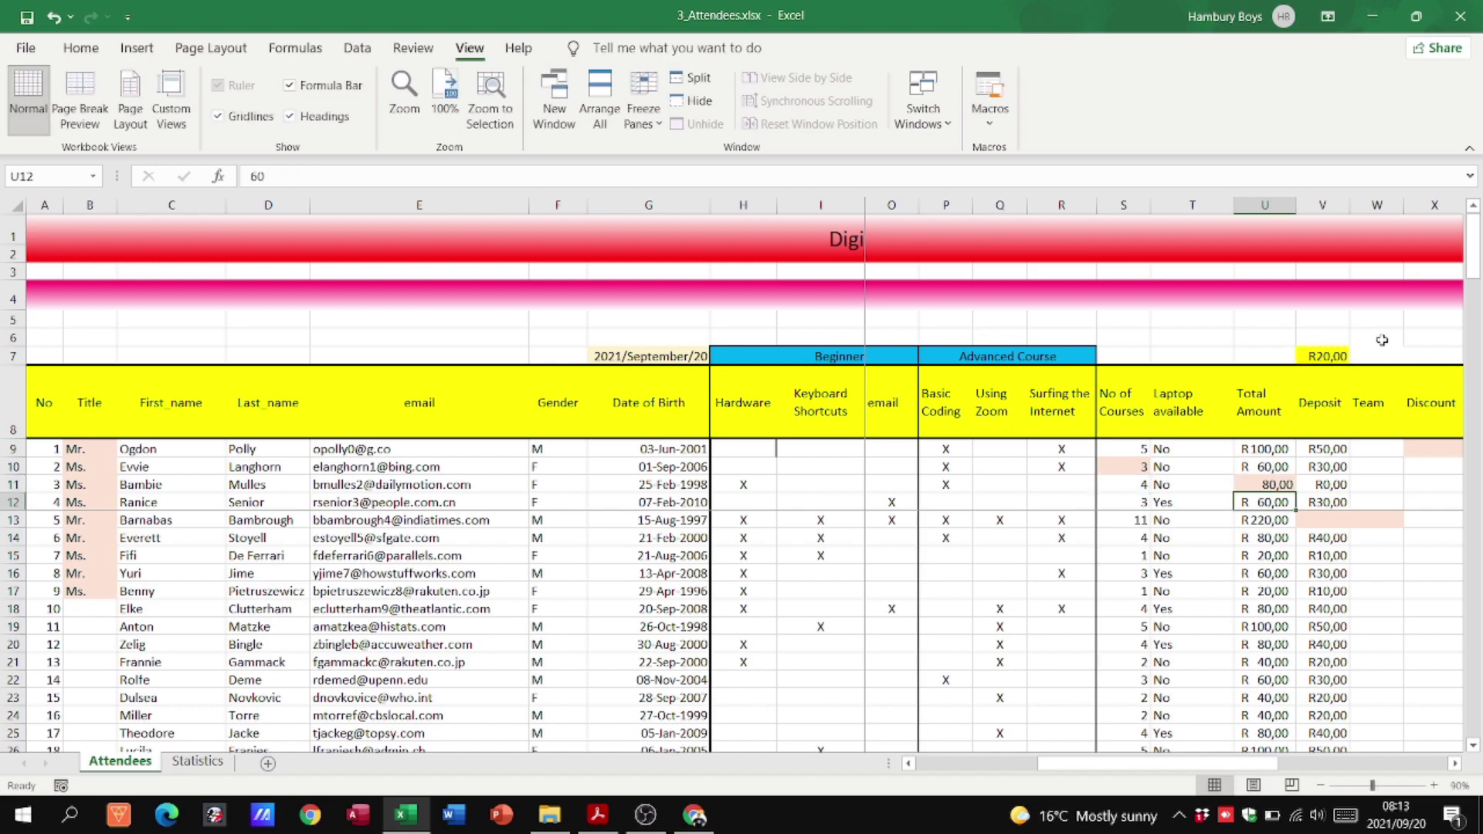
pyautogui.press('Up')
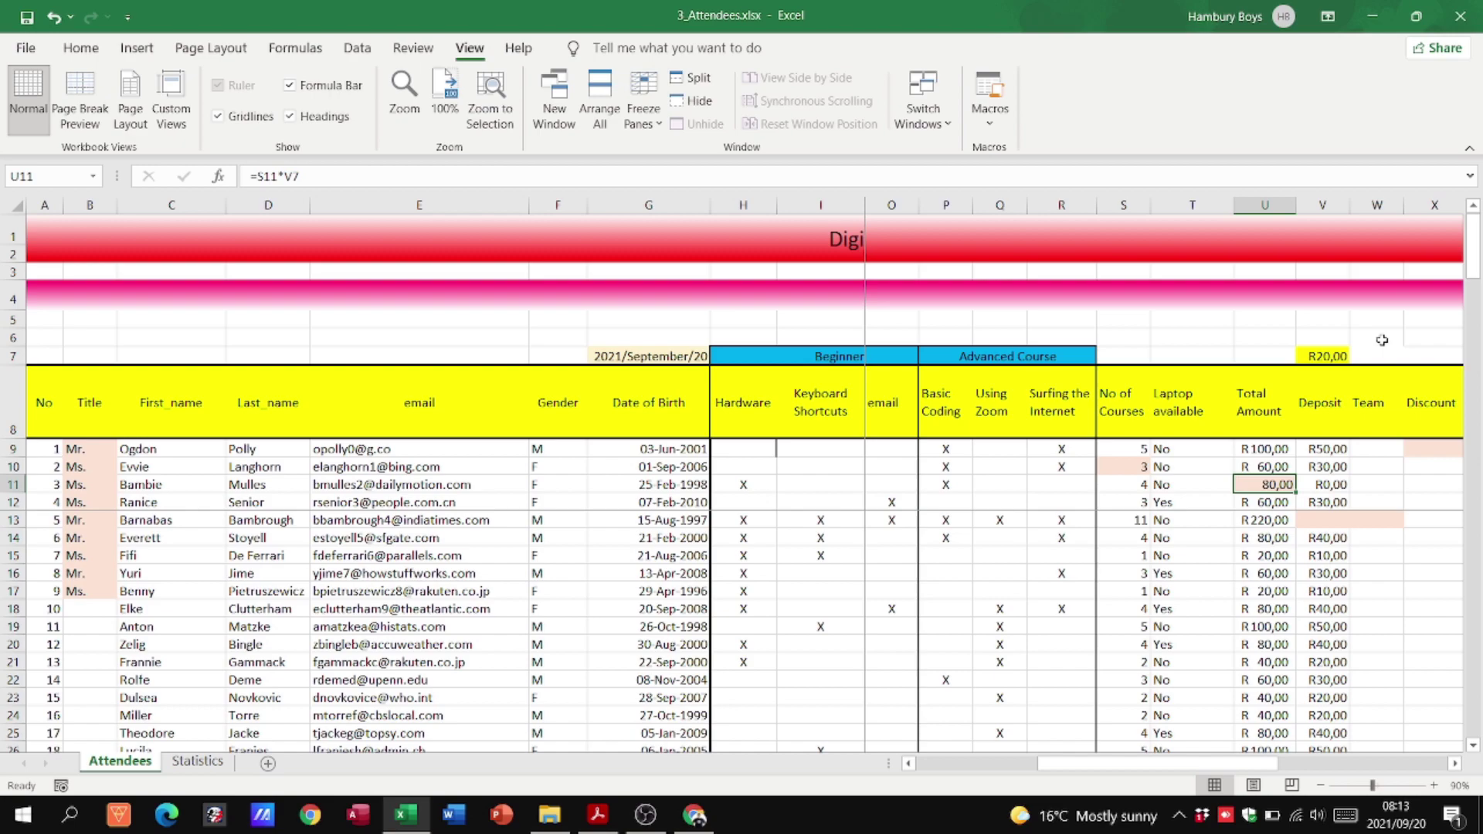
# Reread question 3.5's copy-down requirement in the exam paper, and fill the U11 formula down to U20.
pyautogui.hotkey('alt', 'Tab')
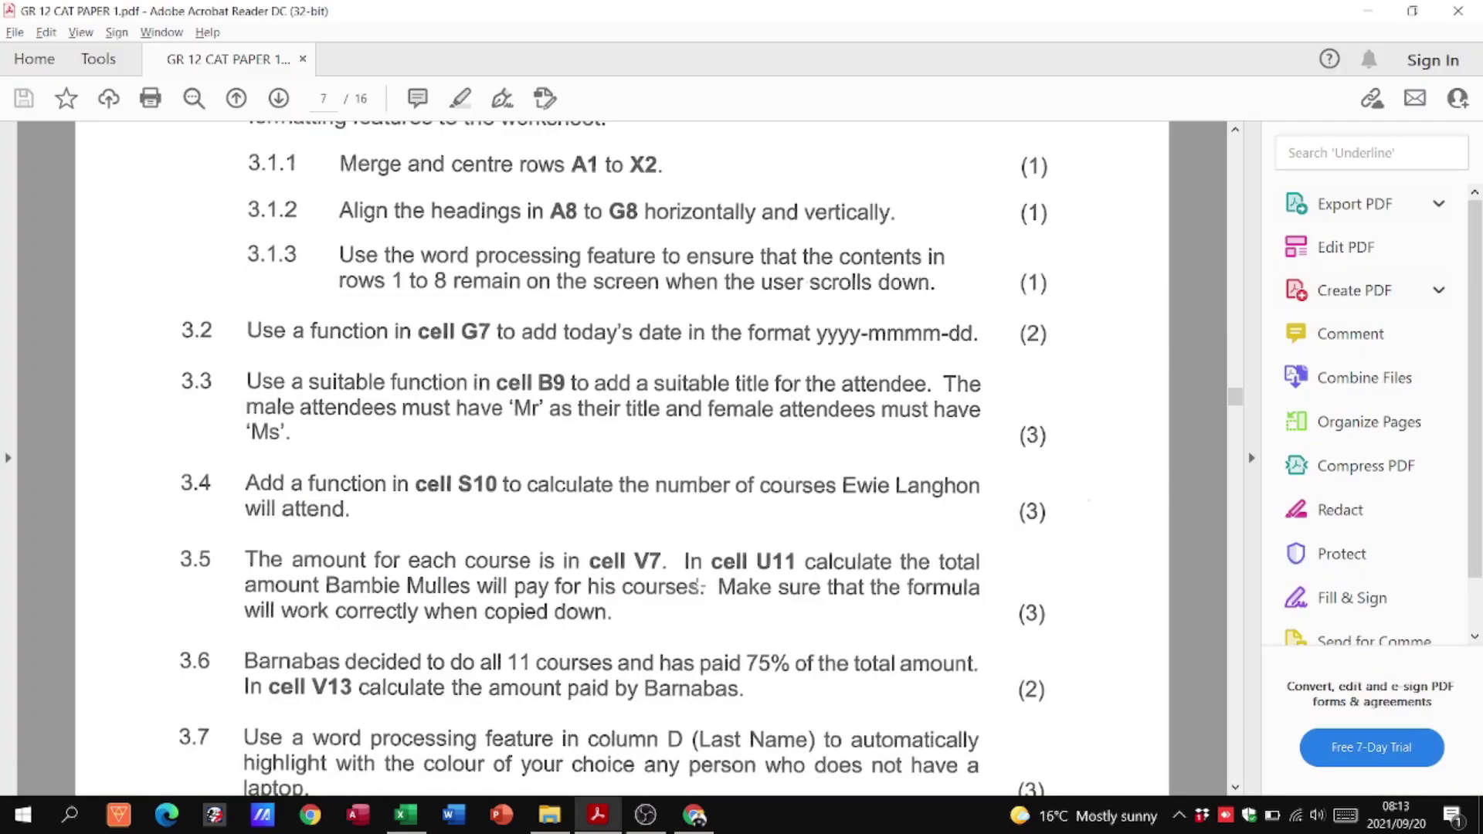
pyautogui.hotkey('alt', 'Tab')
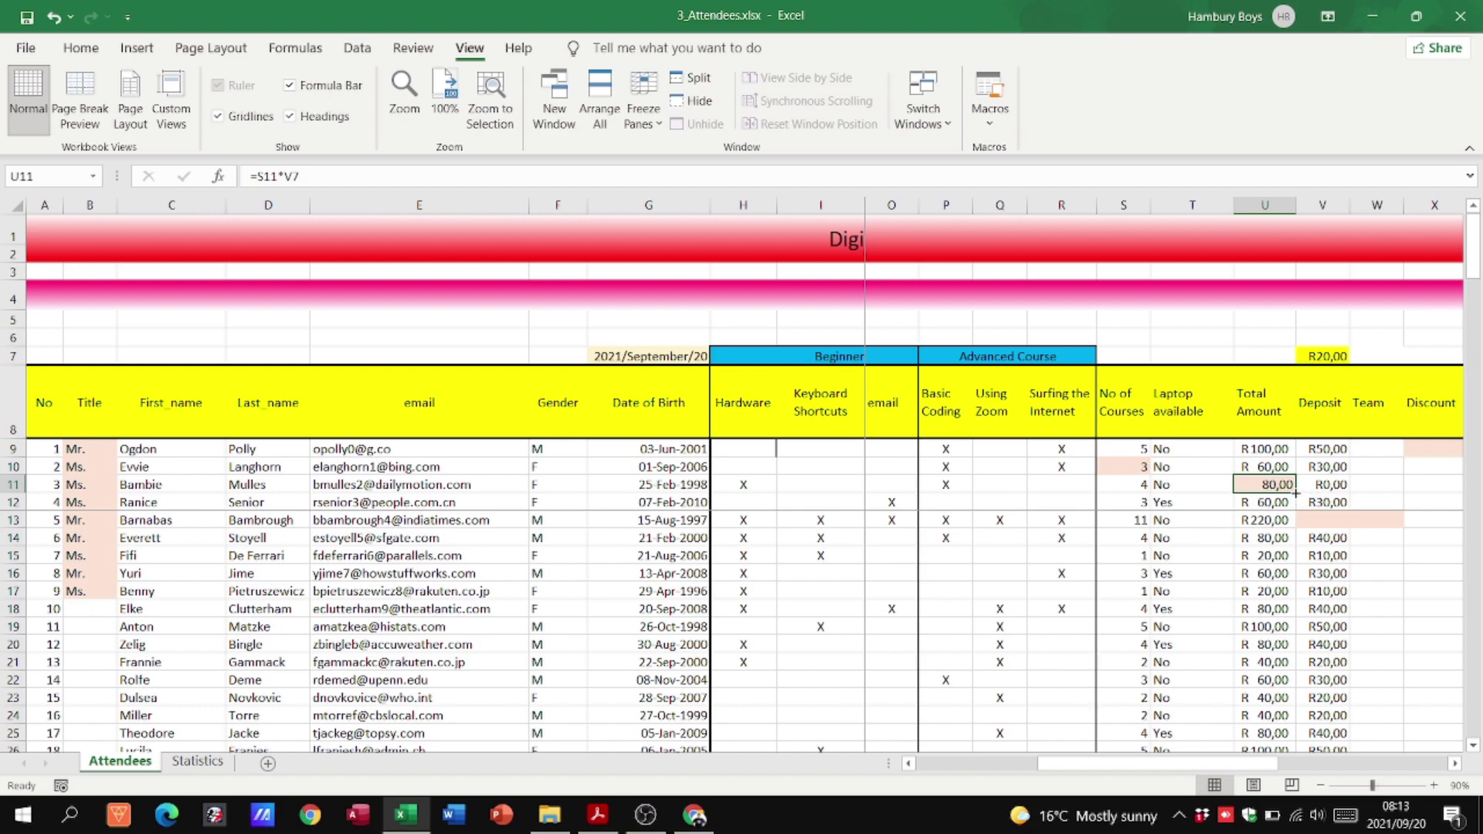
pyautogui.moveTo(1296, 491); pyautogui.dragTo(1297, 648)
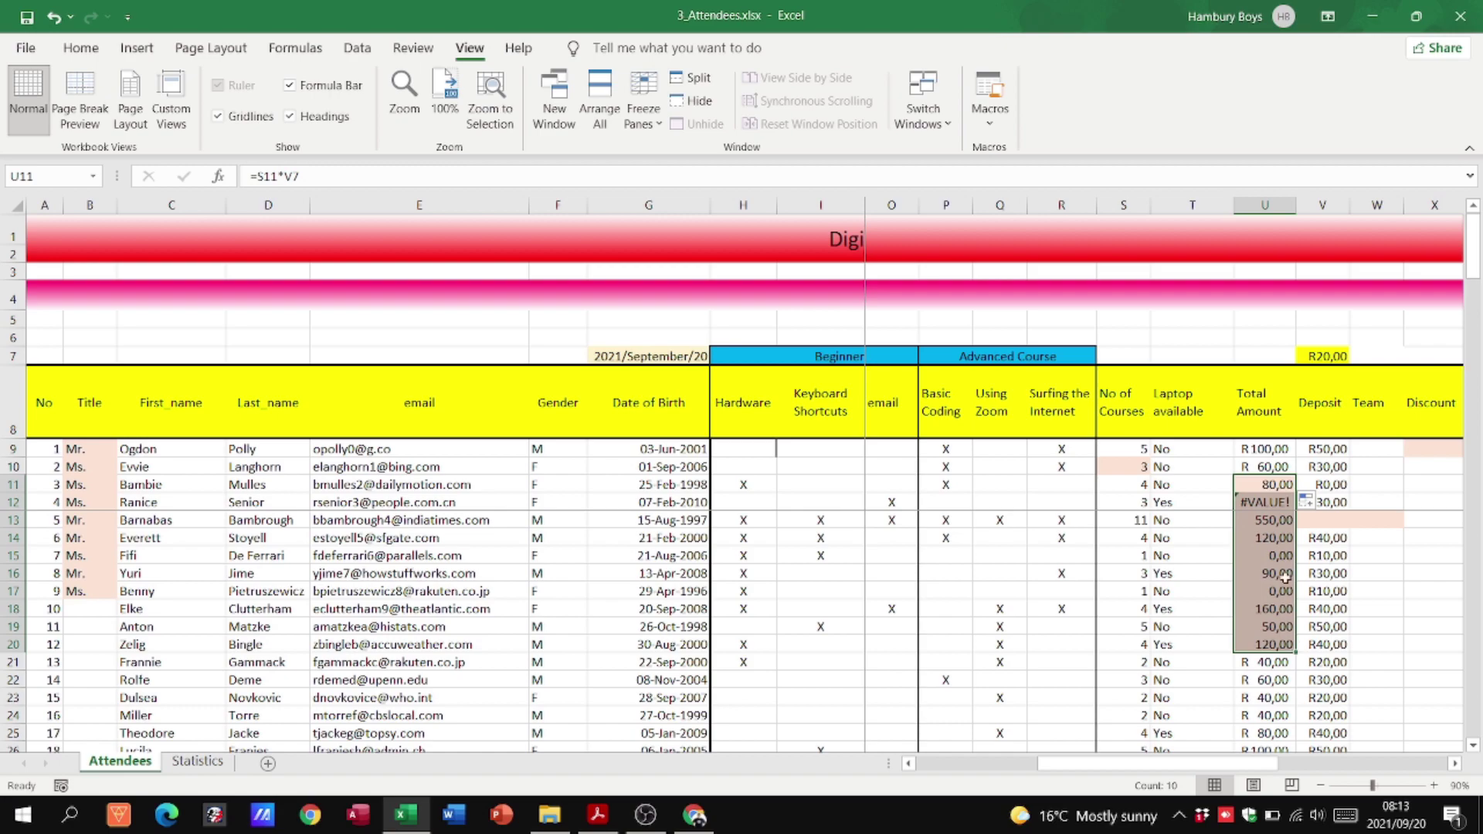
# Compare the cell references in the U11 and U12 formulas with cells S11, S12 and V7.
pyautogui.click(1276, 486)
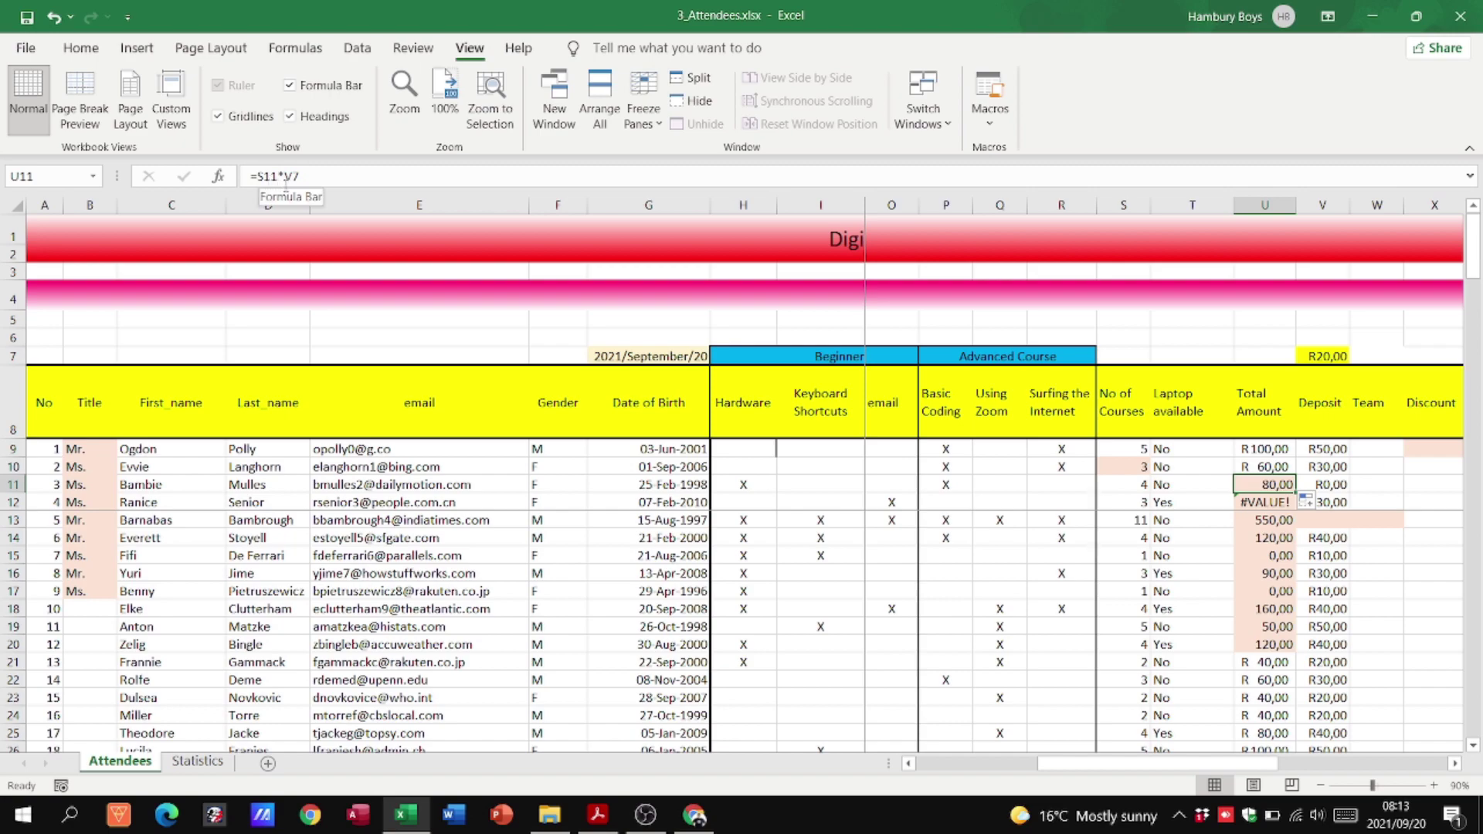
pyautogui.click(1128, 483)
pyautogui.click(1328, 356)
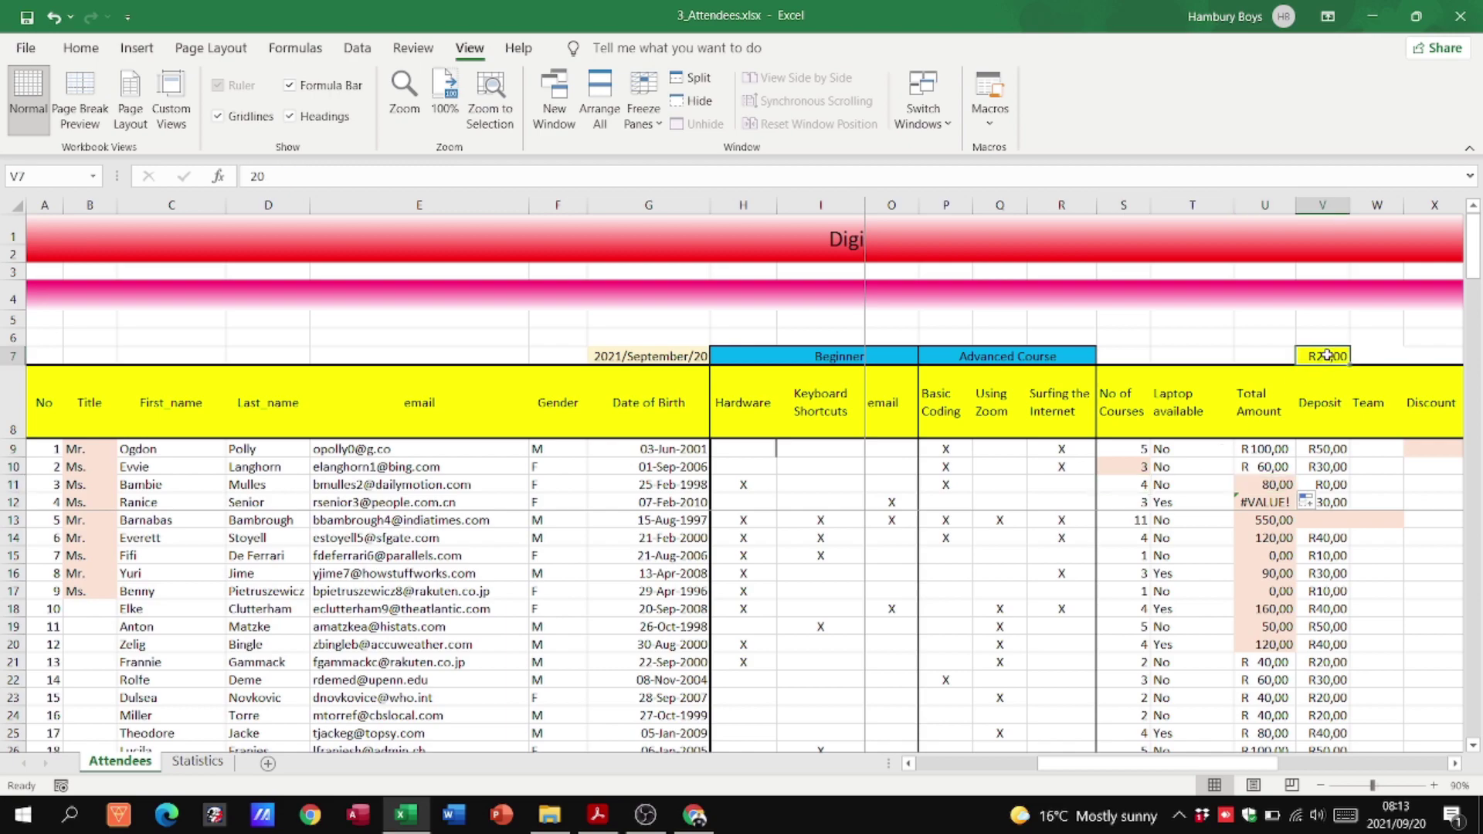
pyautogui.click(1268, 503)
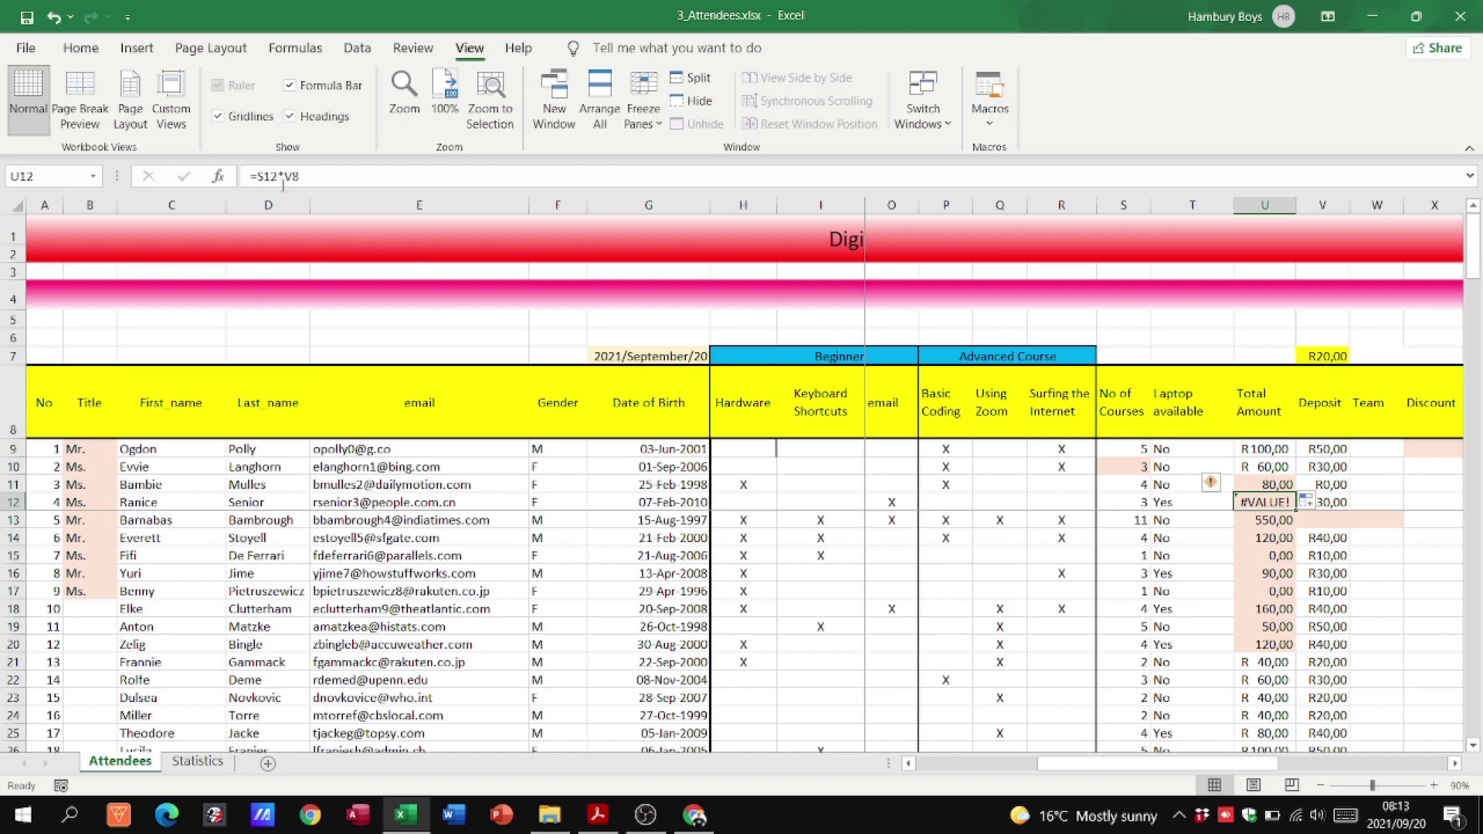
pyautogui.click(1139, 504)
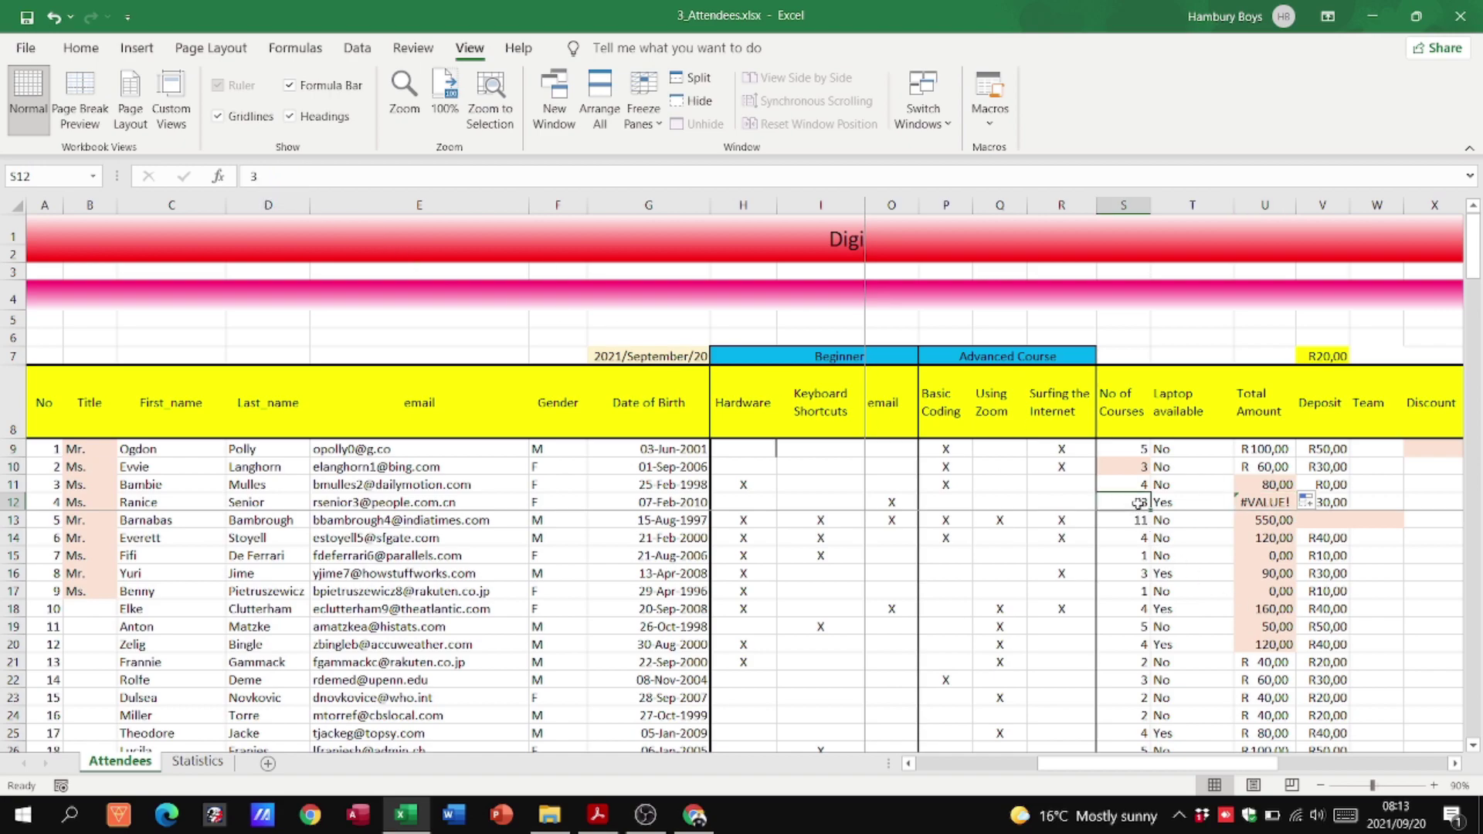
pyautogui.click(1245, 501)
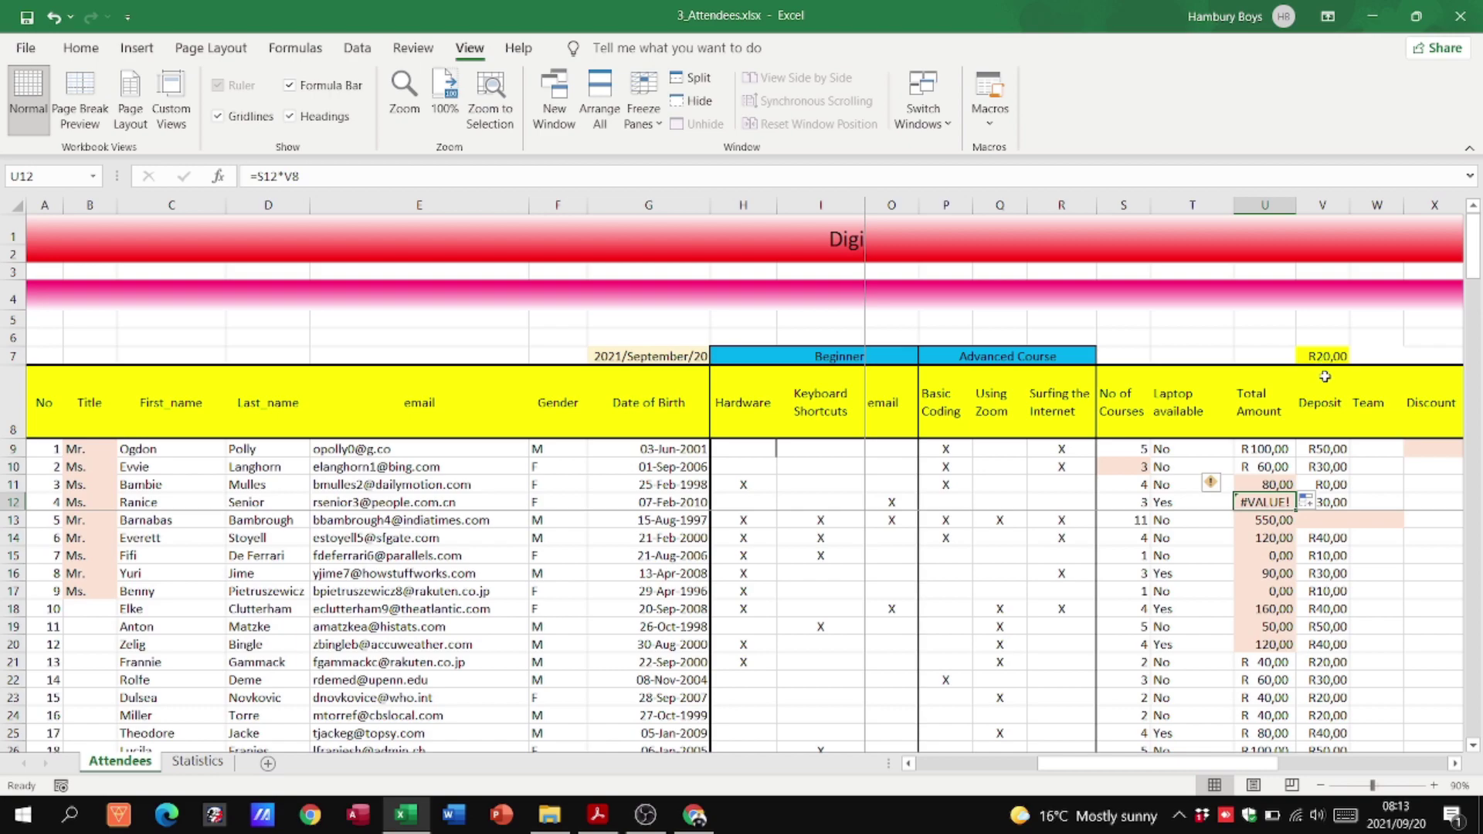
# Make the V7 reference absolute in U11 so the formula reads =S11*$V$7.
pyautogui.click(1257, 484)
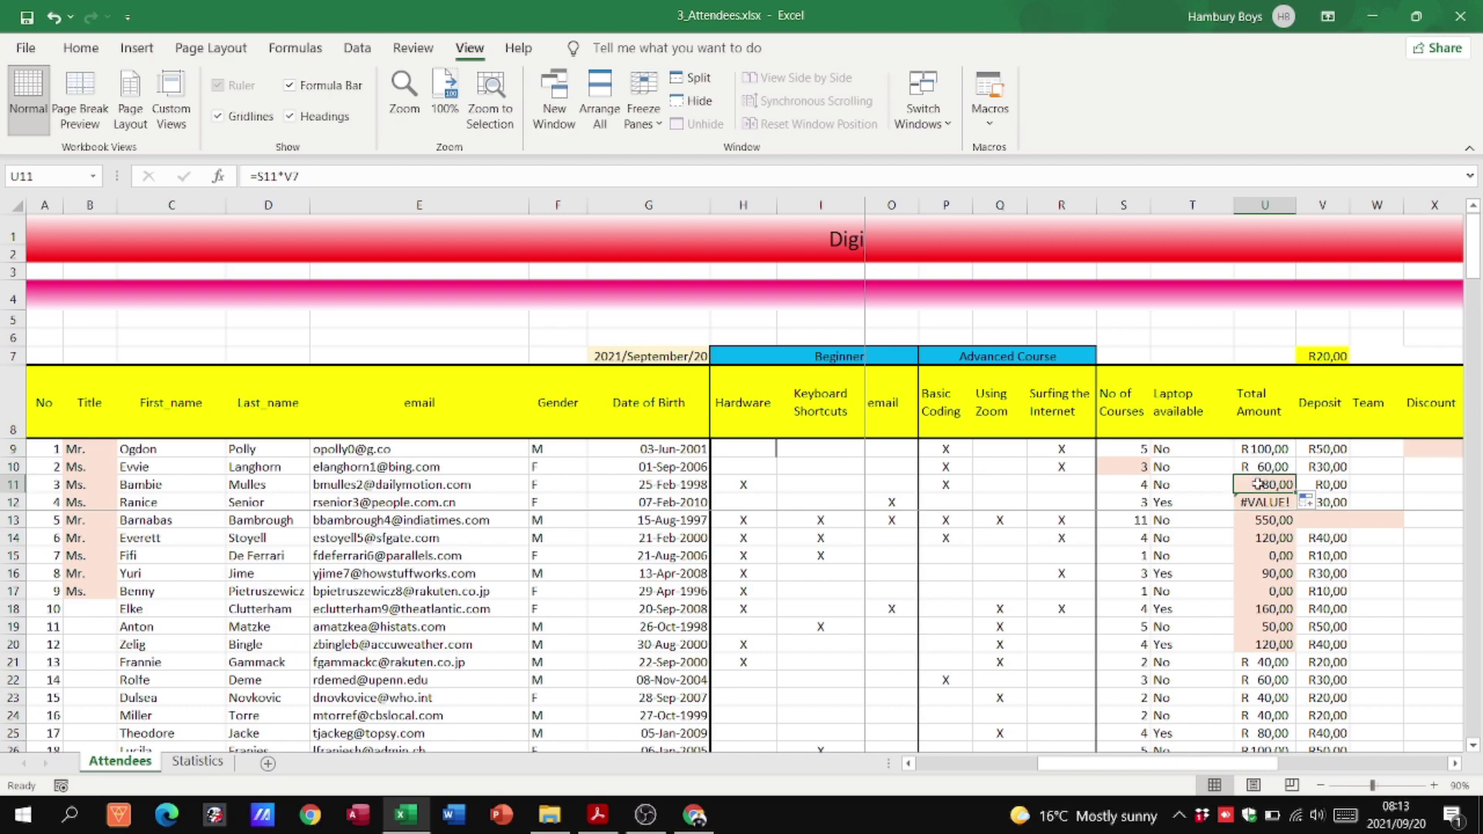
pyautogui.doubleClick(1257, 484)
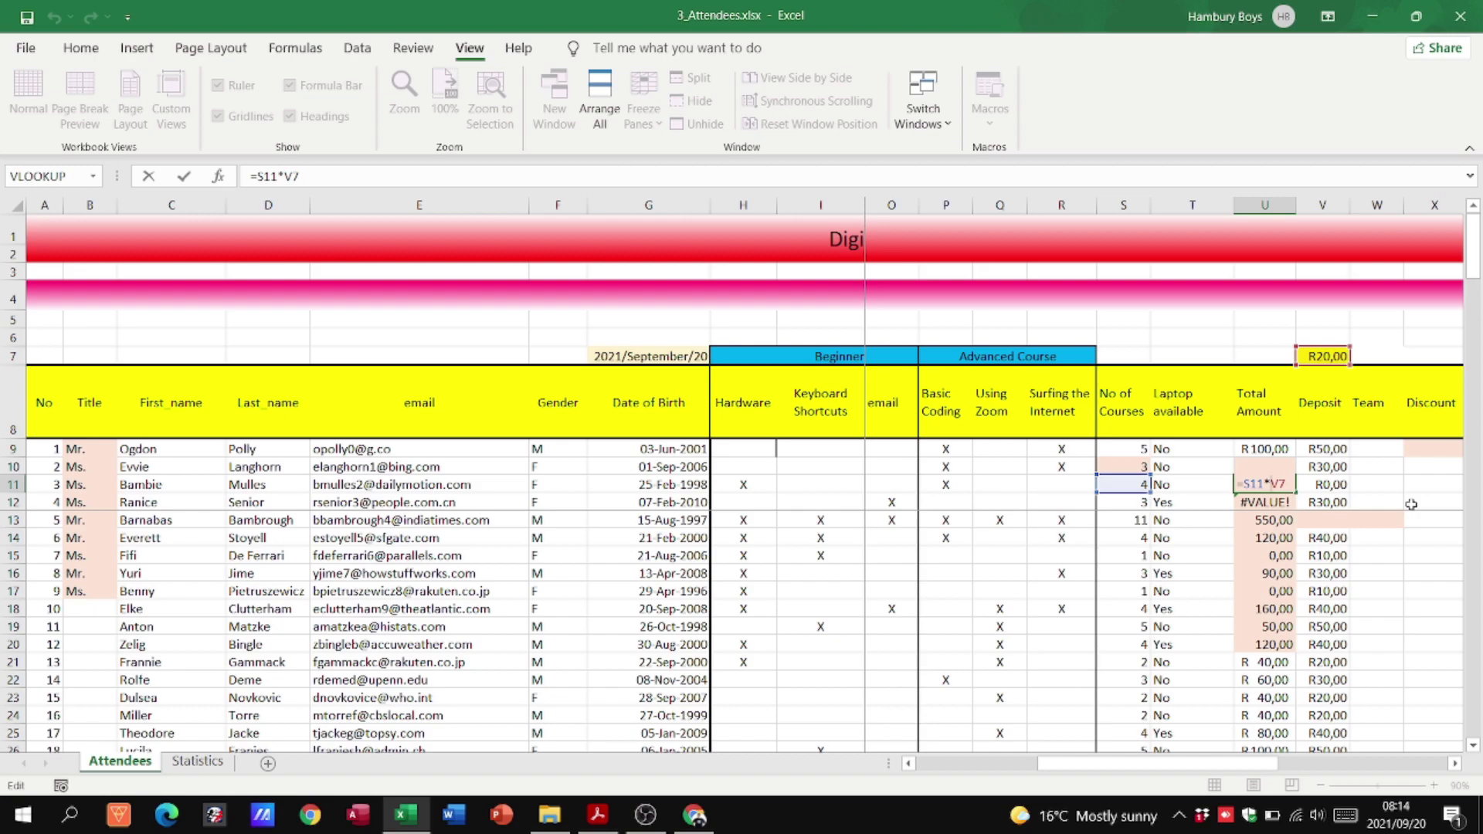
pyautogui.write('$V$')
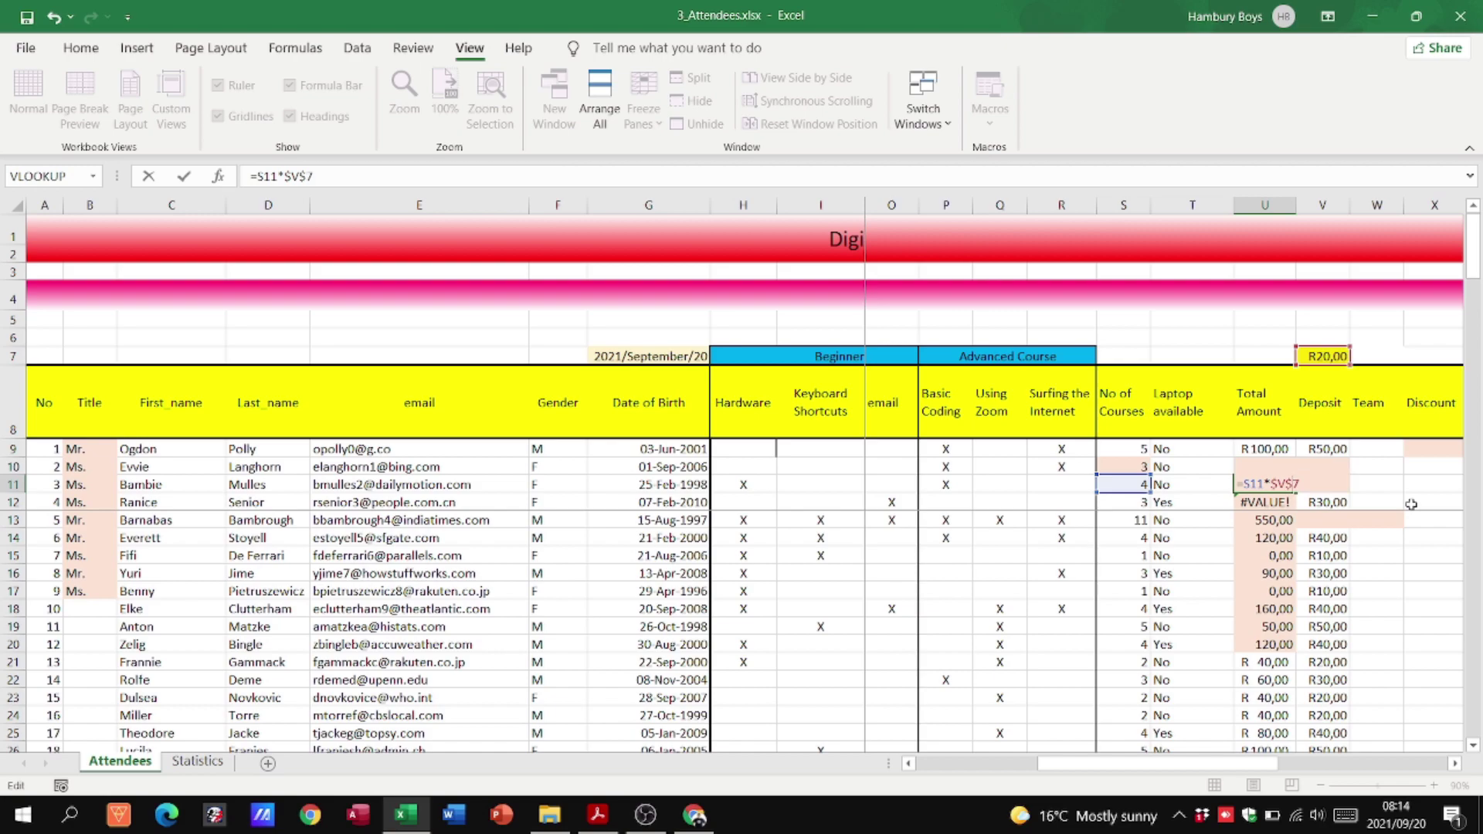
pyautogui.press('Return')
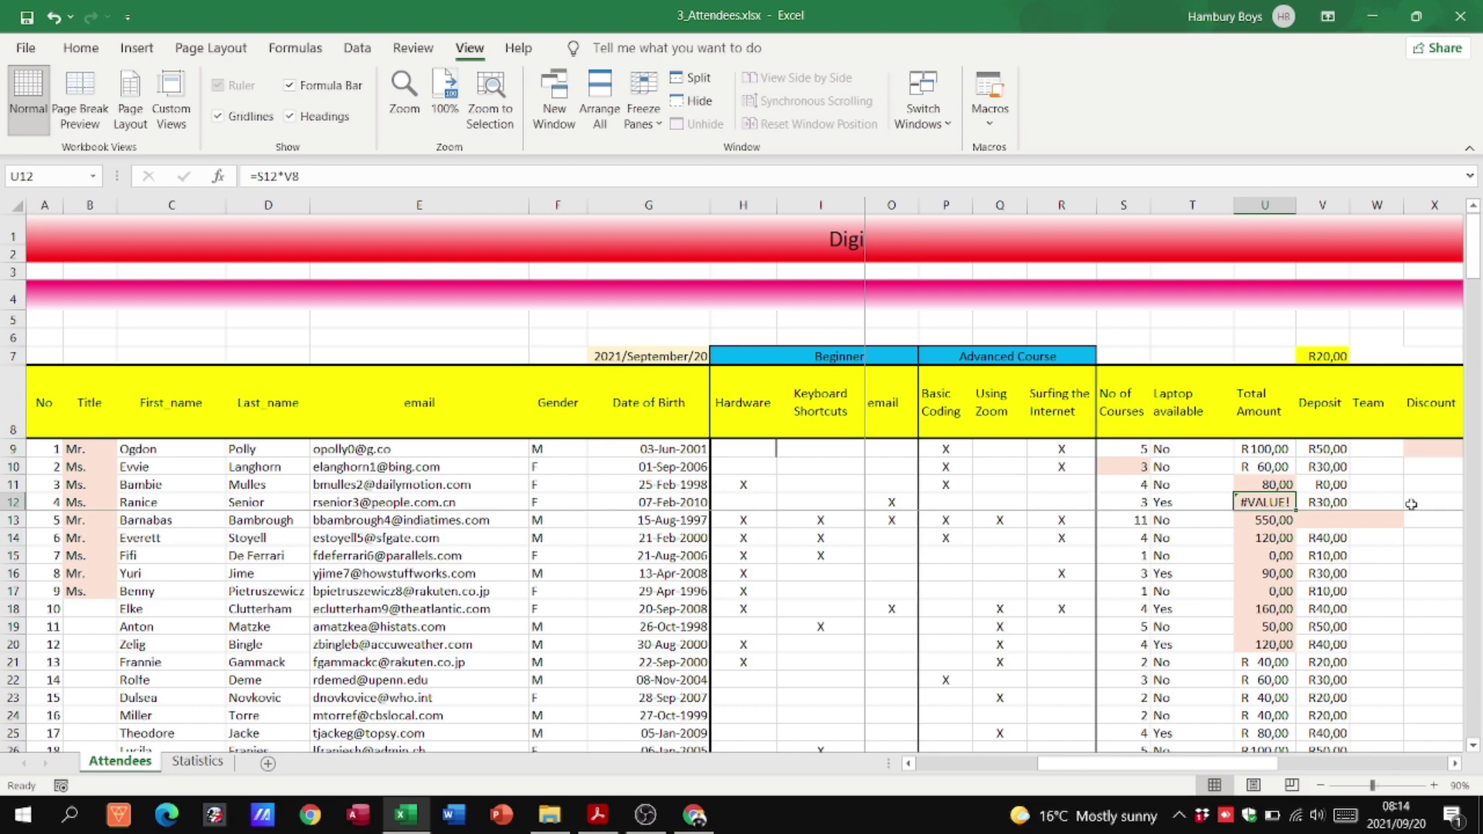
pyautogui.press('Up')
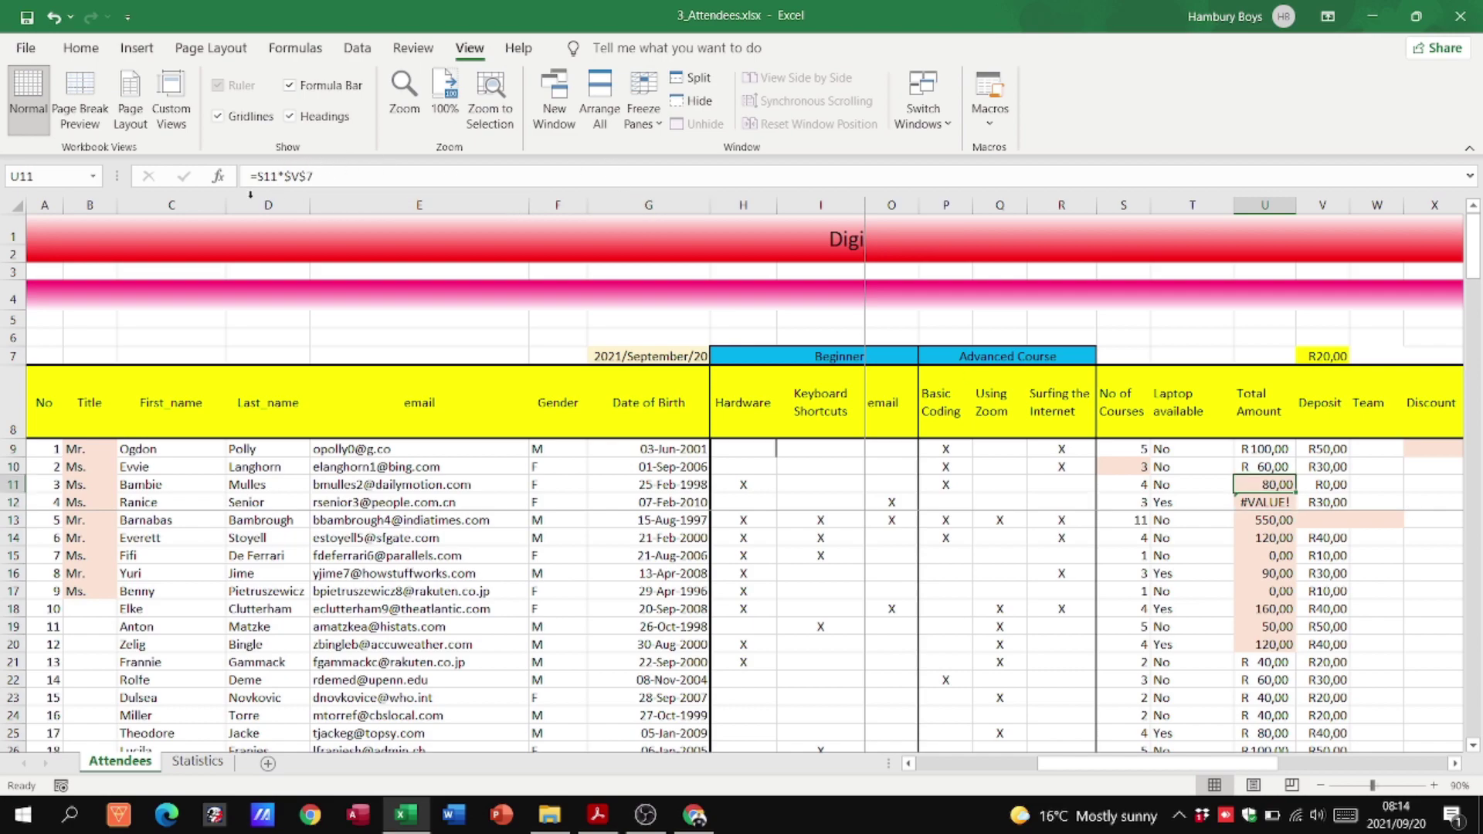
# Fill the absolute-reference formula from U11 down to U17, and check the copied formulas in U15 and U14.
pyautogui.click(1433, 785)
pyautogui.click(1434, 785)
pyautogui.click(1433, 785)
pyautogui.moveTo(1166, 765); pyautogui.dragTo(1214, 767)
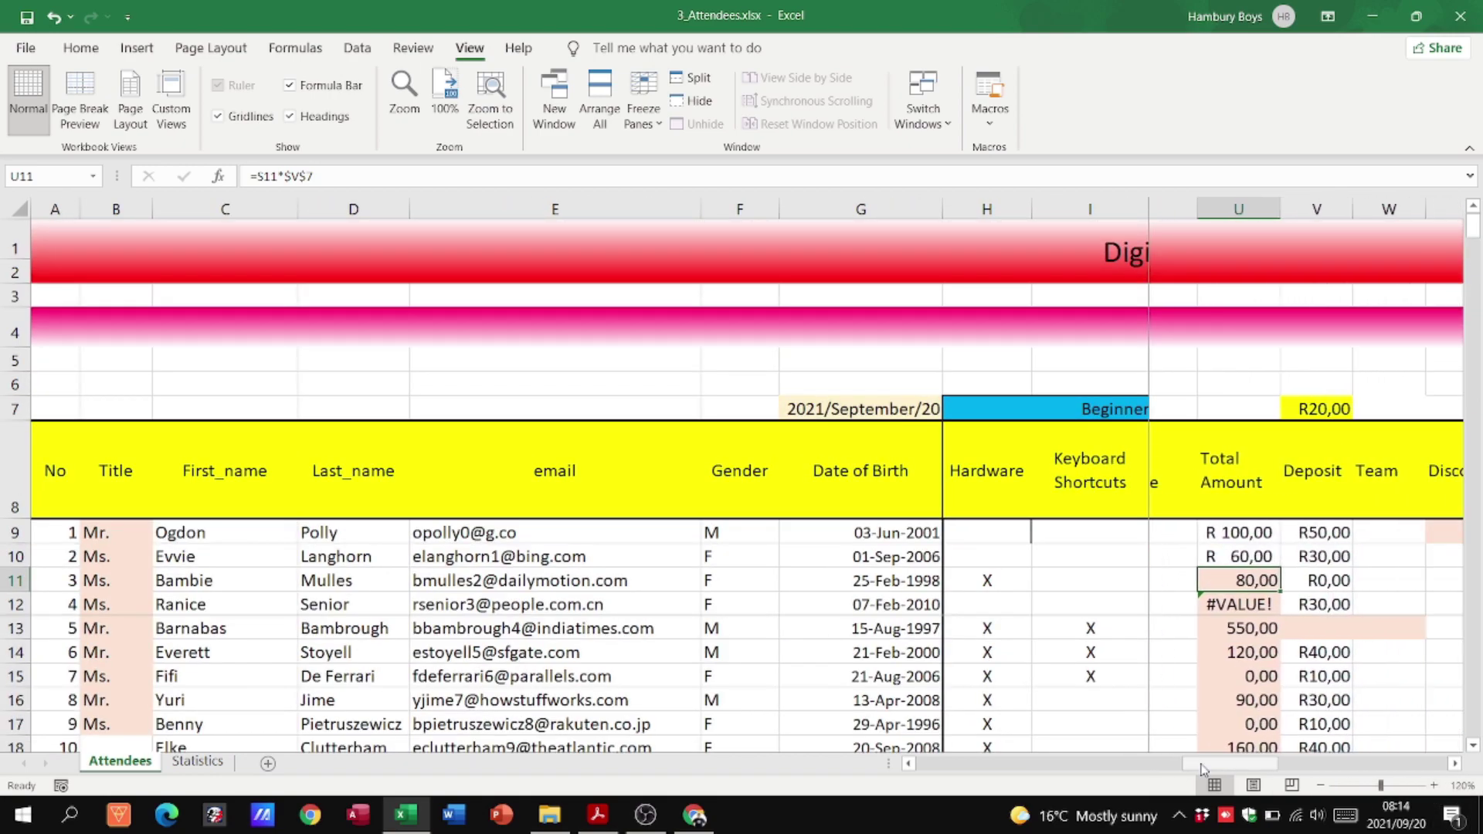
pyautogui.doubleClick(1206, 580)
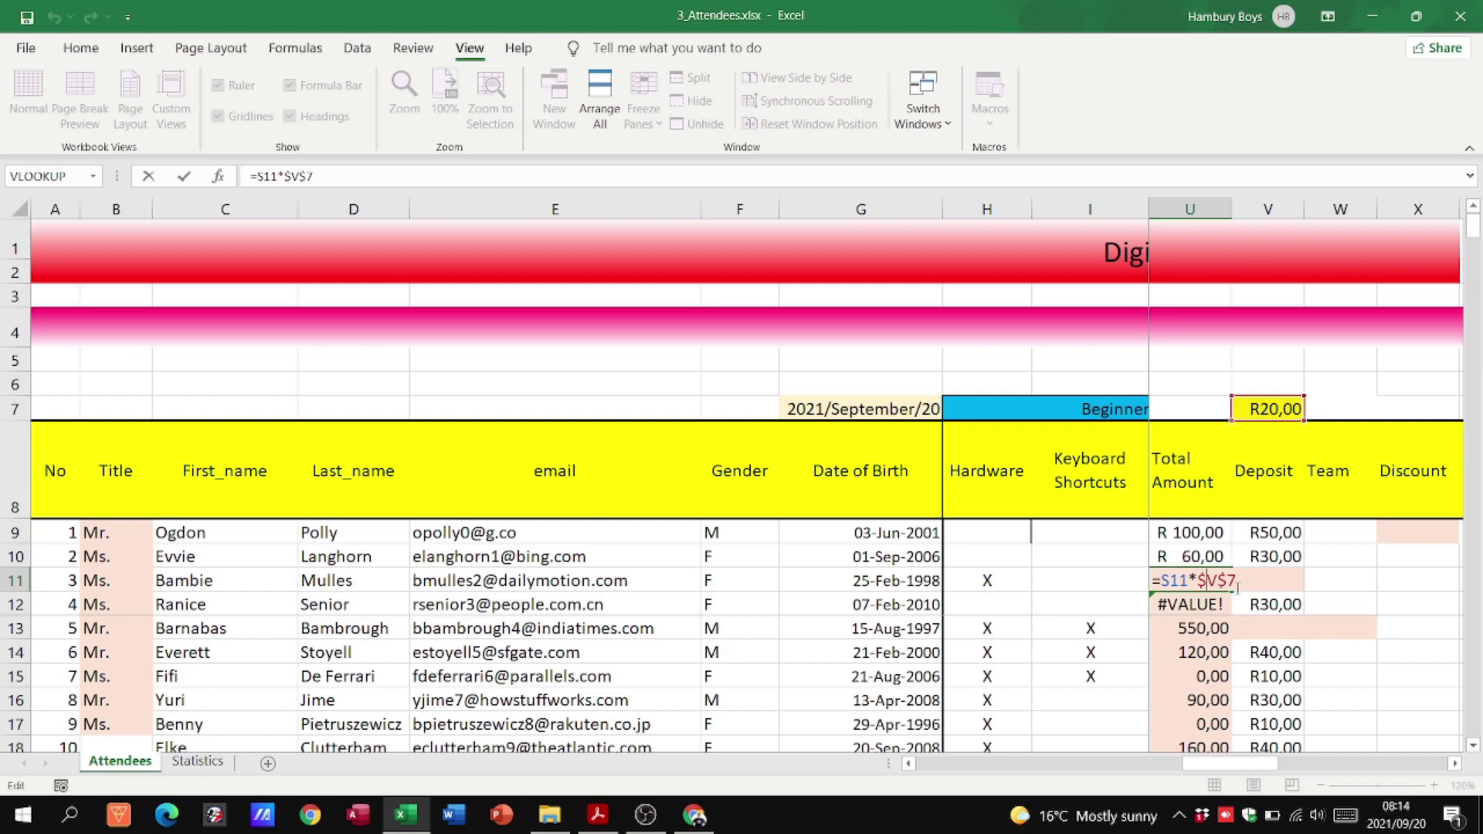
pyautogui.hotkey('ctrl', 'Return')
pyautogui.moveTo(1233, 587); pyautogui.dragTo(1232, 733)
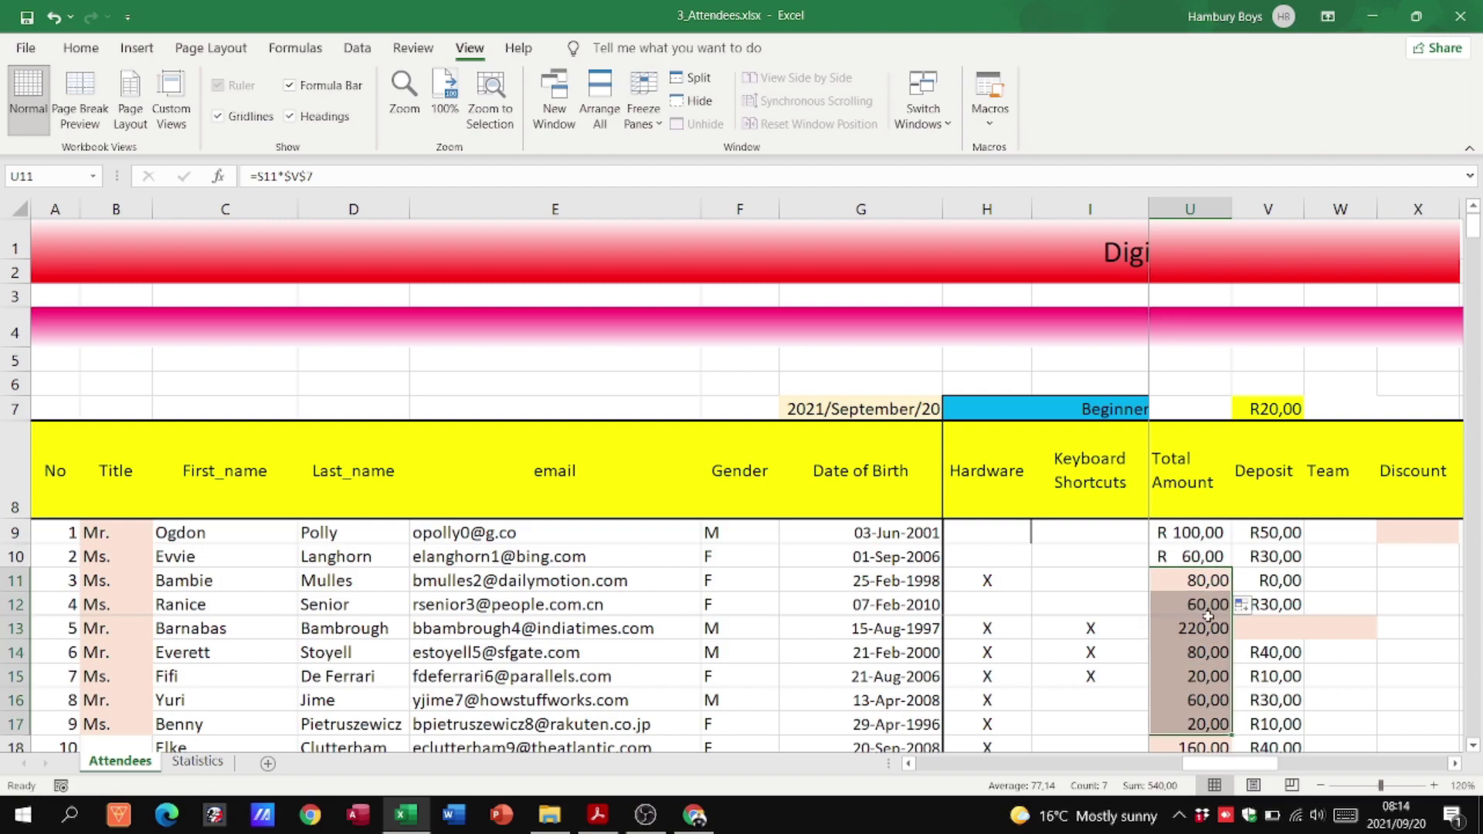
pyautogui.click(1201, 678)
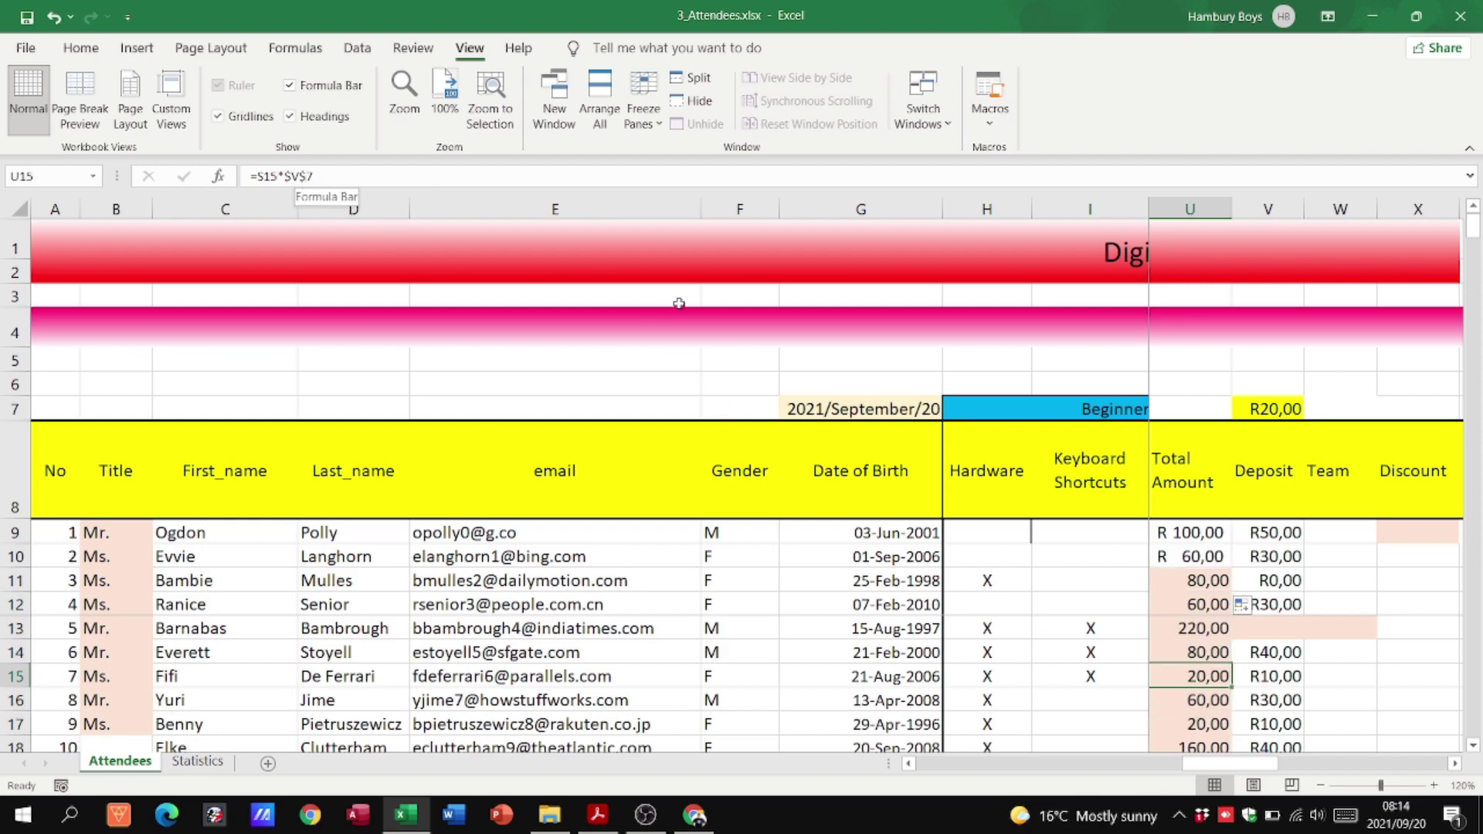
pyautogui.press('Up')
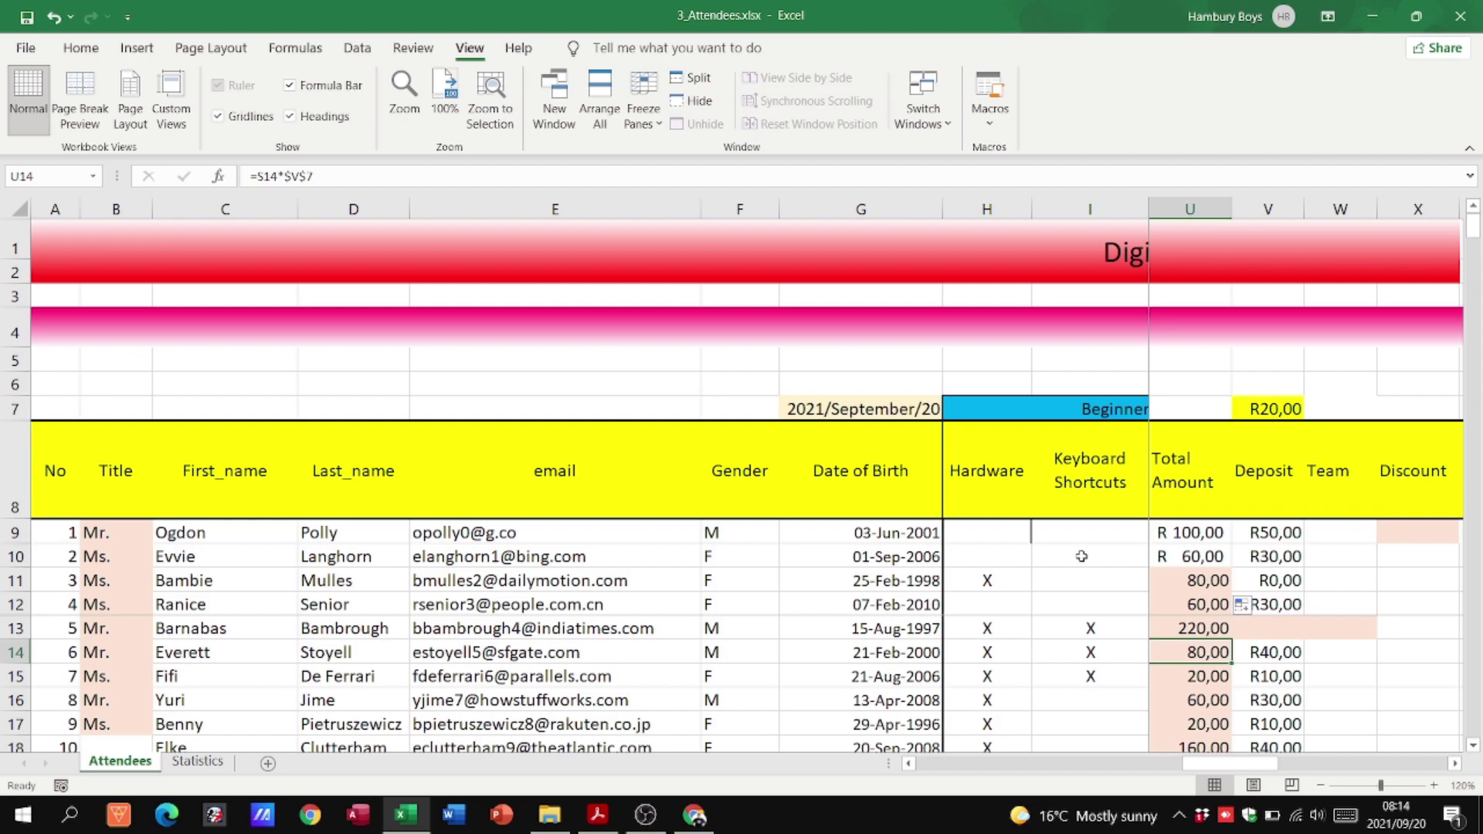
# Check the copied formula in U13, and read question 3.6 in the exam paper.
pyautogui.click(1174, 628)
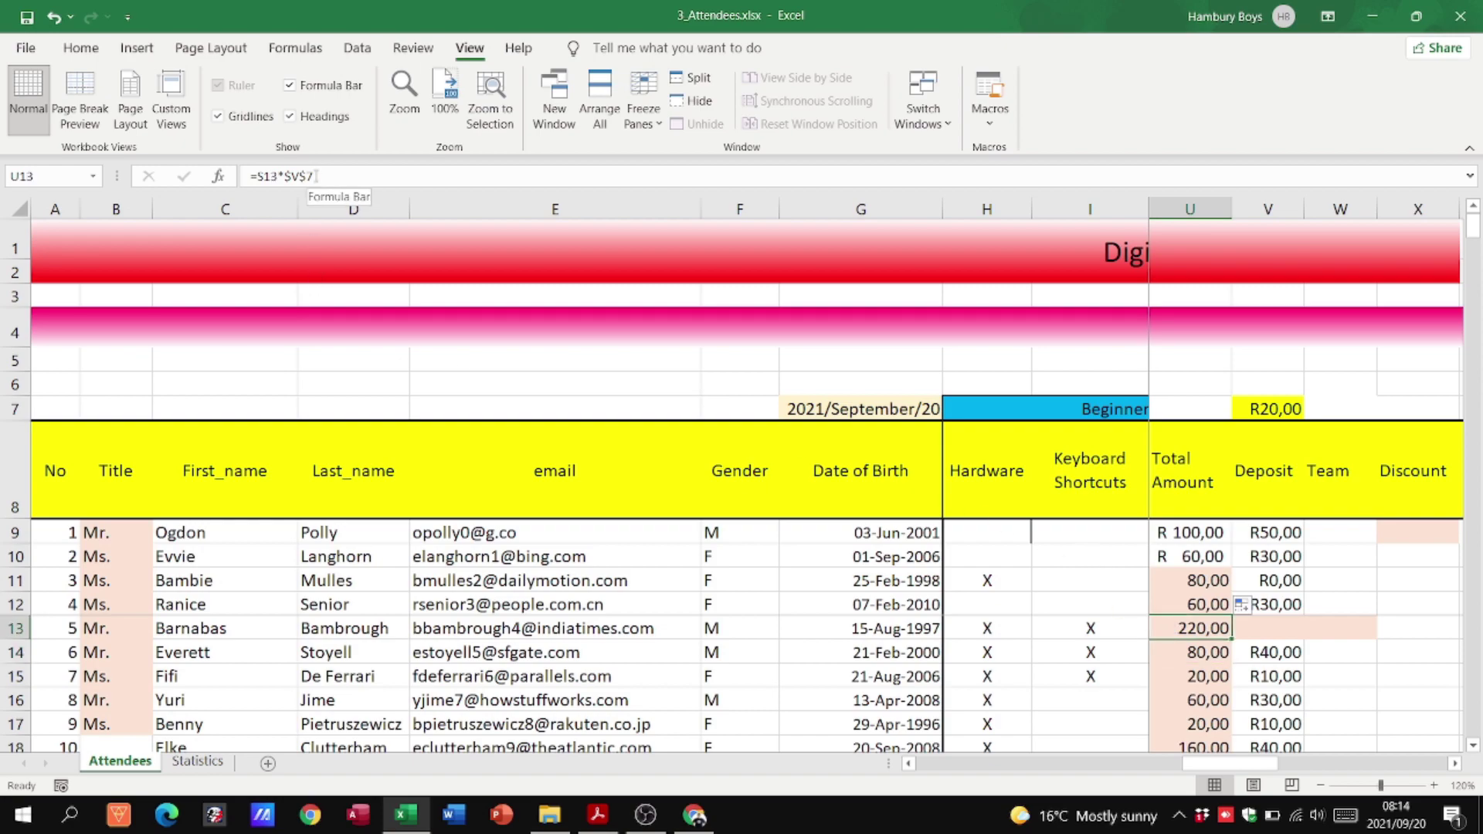
pyautogui.hotkey('alt', 'Tab')
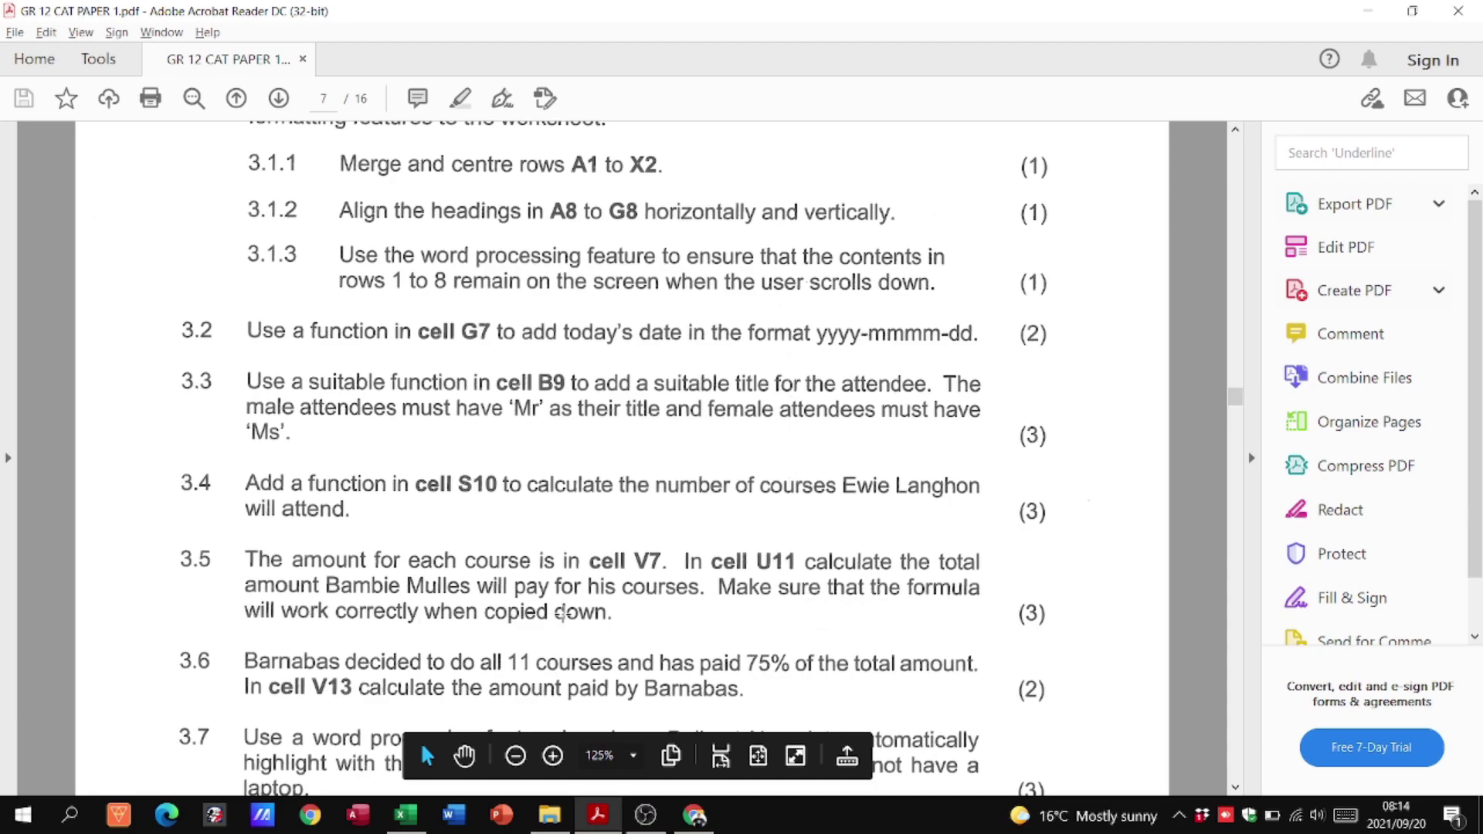
pyautogui.scroll(-3, 562, 614)
pyautogui.scroll(-4, 563, 615)
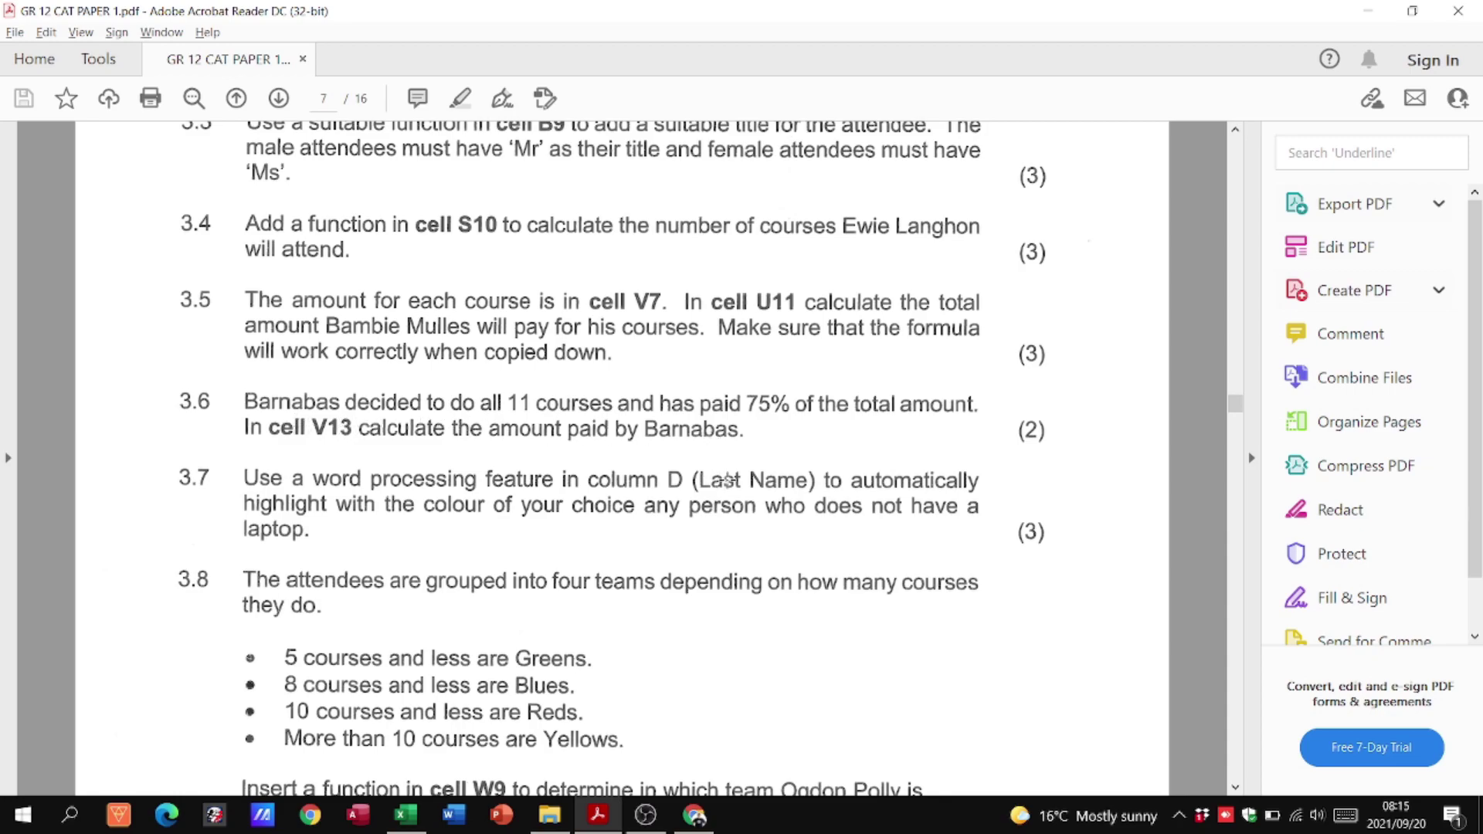
# Switch back to the workbook and unfreeze the panes on the Attendees sheet.
pyautogui.hotkey('alt', 'Tab')
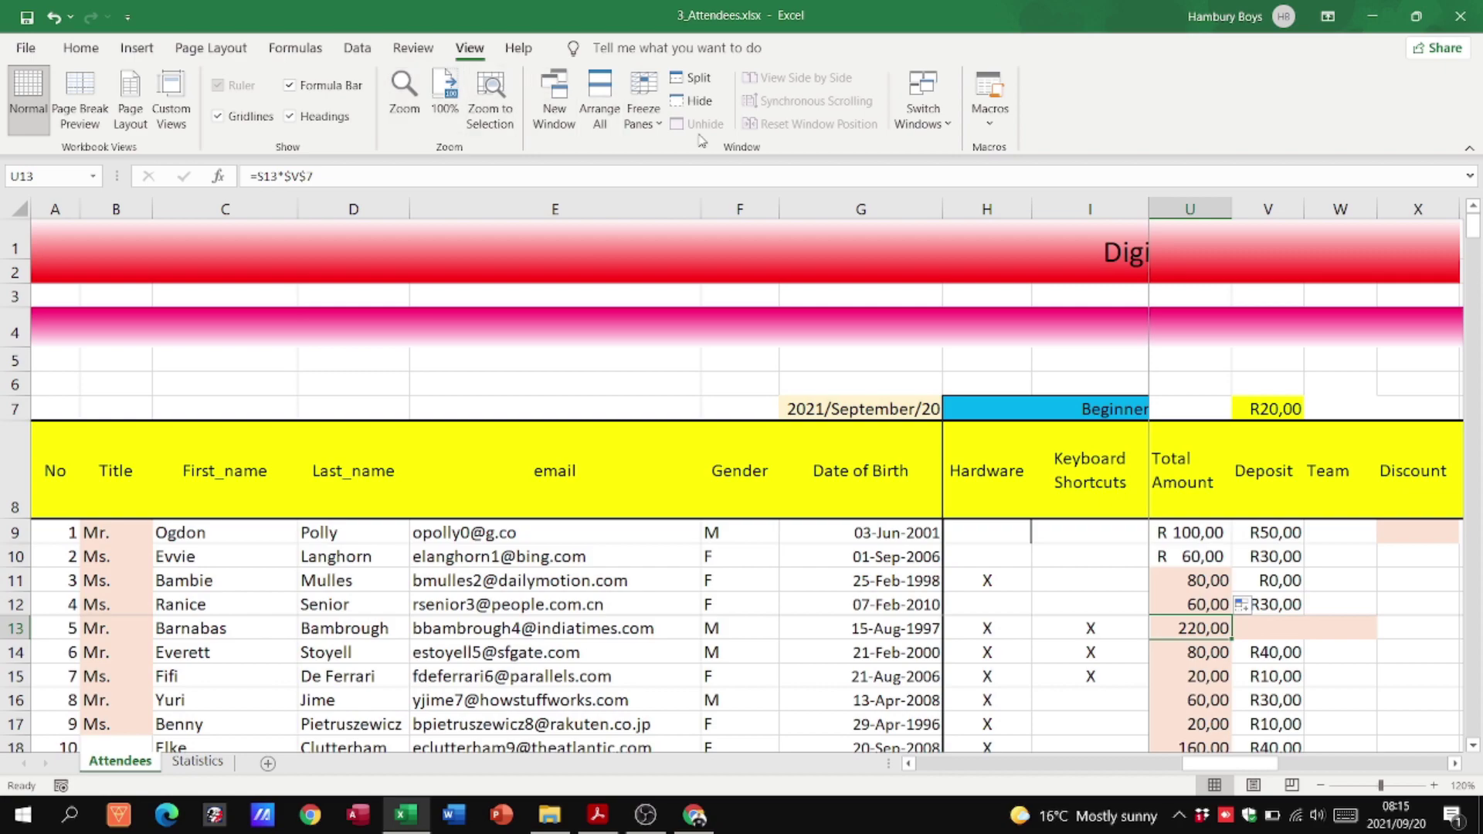
pyautogui.click(644, 116)
pyautogui.click(655, 154)
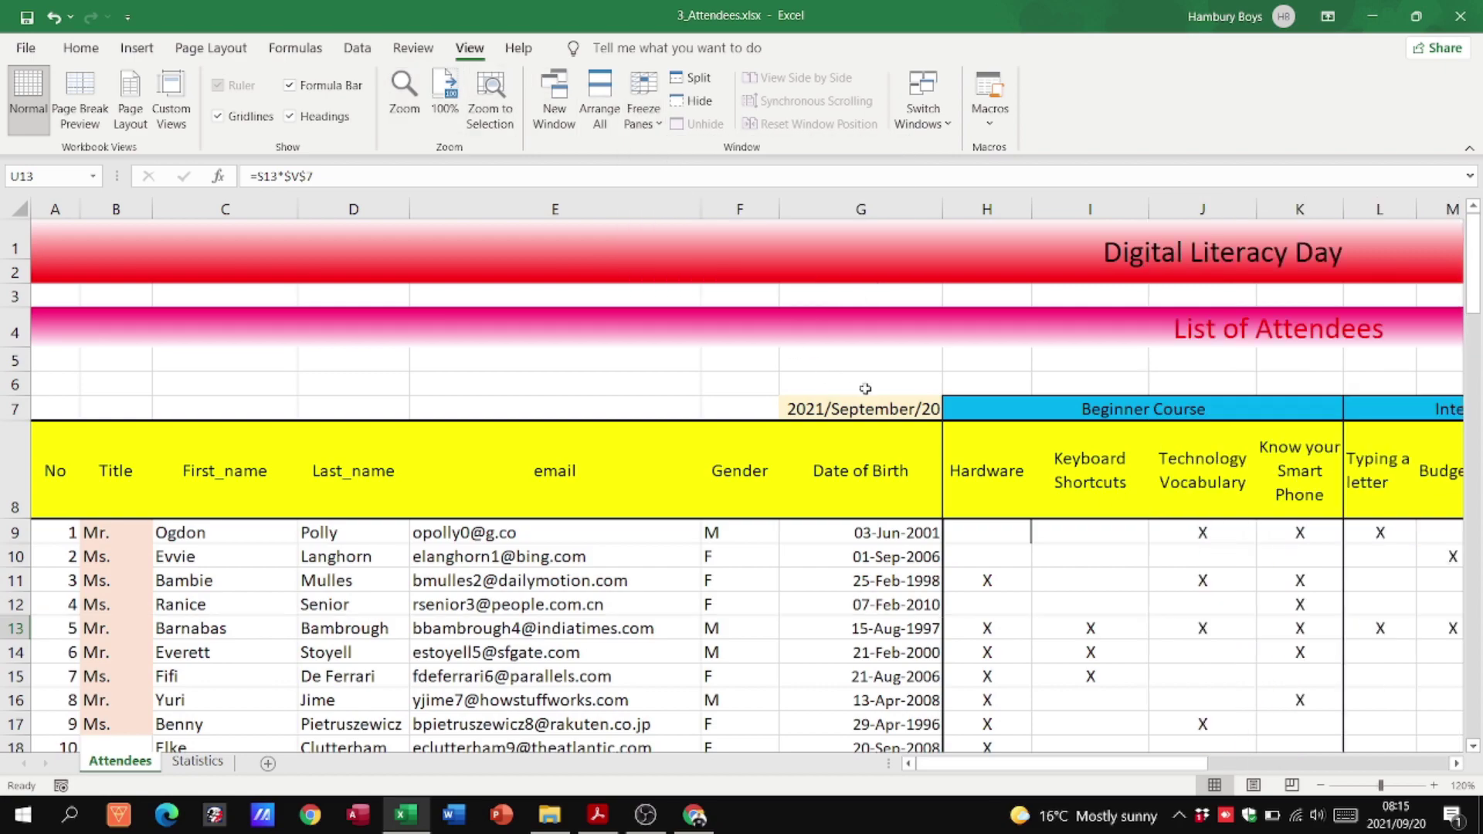
pyautogui.moveTo(1083, 772); pyautogui.dragTo(1154, 768)
pyautogui.moveTo(1187, 769); pyautogui.dragTo(1217, 768)
pyautogui.scroll(-1, 1285, 663)
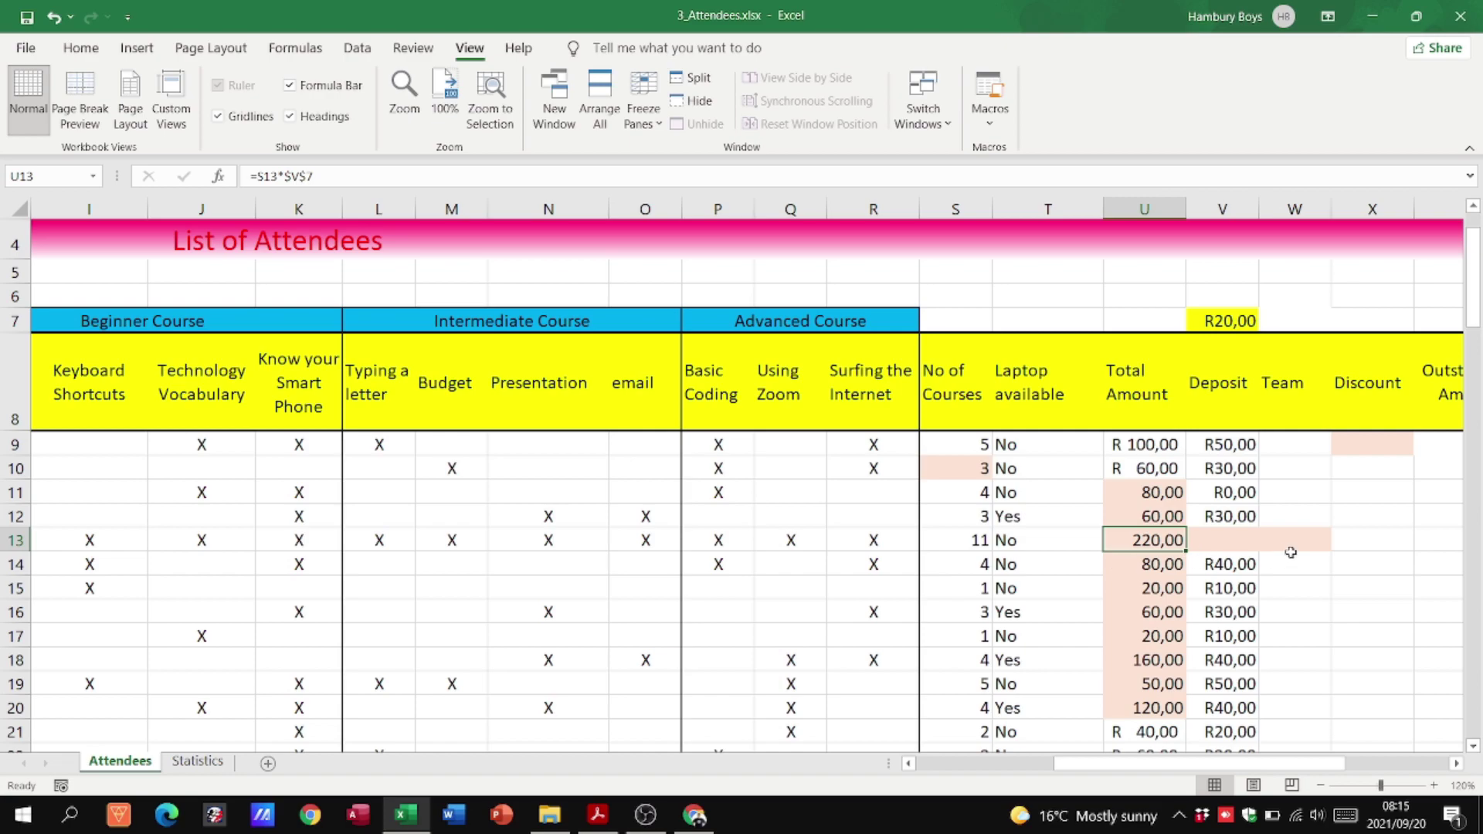
# Reread question 3.6 about cell V13 in the exam paper, and check S13 and U13 in the workbook.
pyautogui.click(1223, 543)
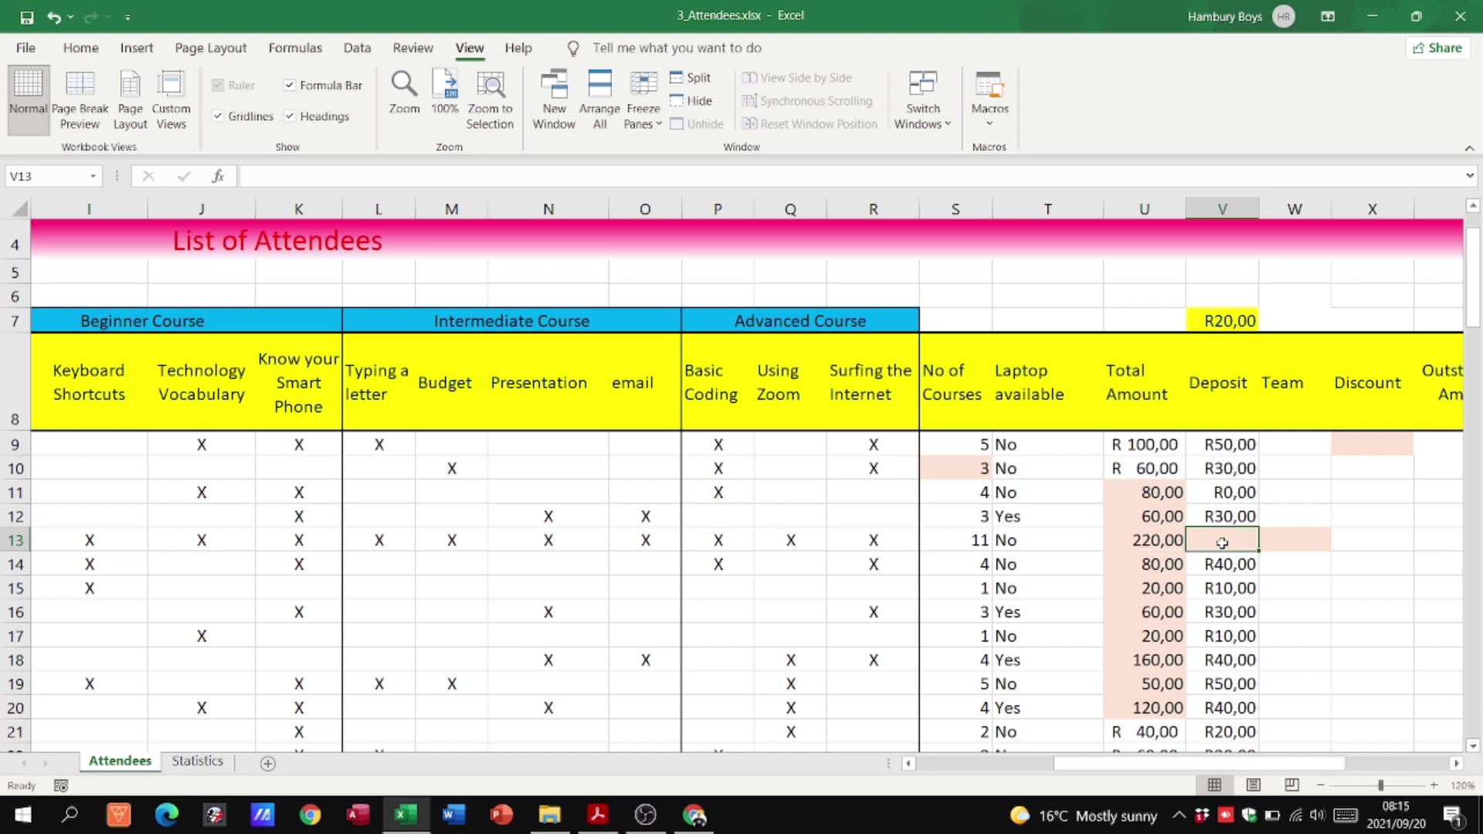
pyautogui.hotkey('alt', 'Tab')
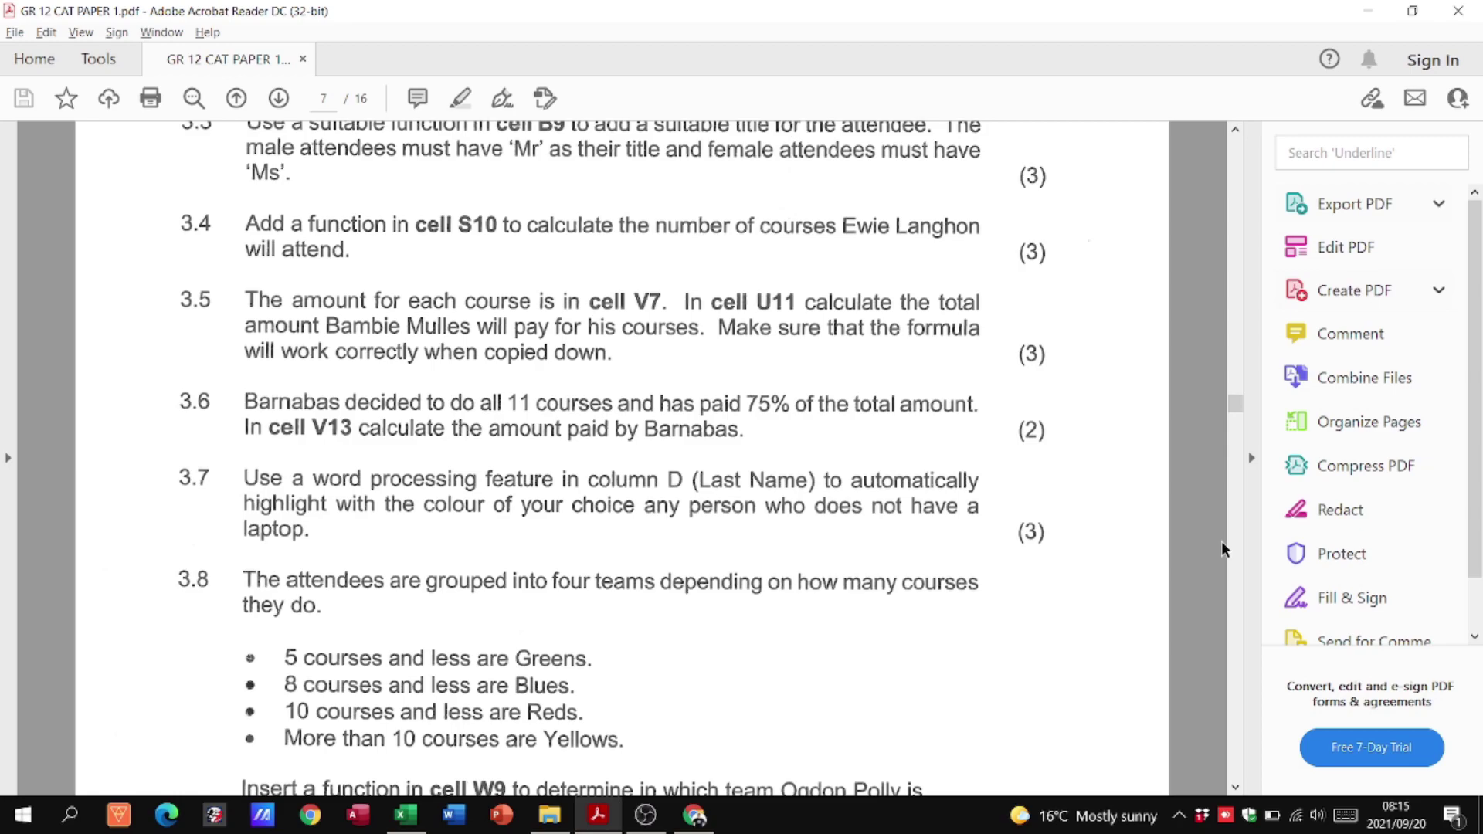
pyautogui.hotkey('alt', 'Tab')
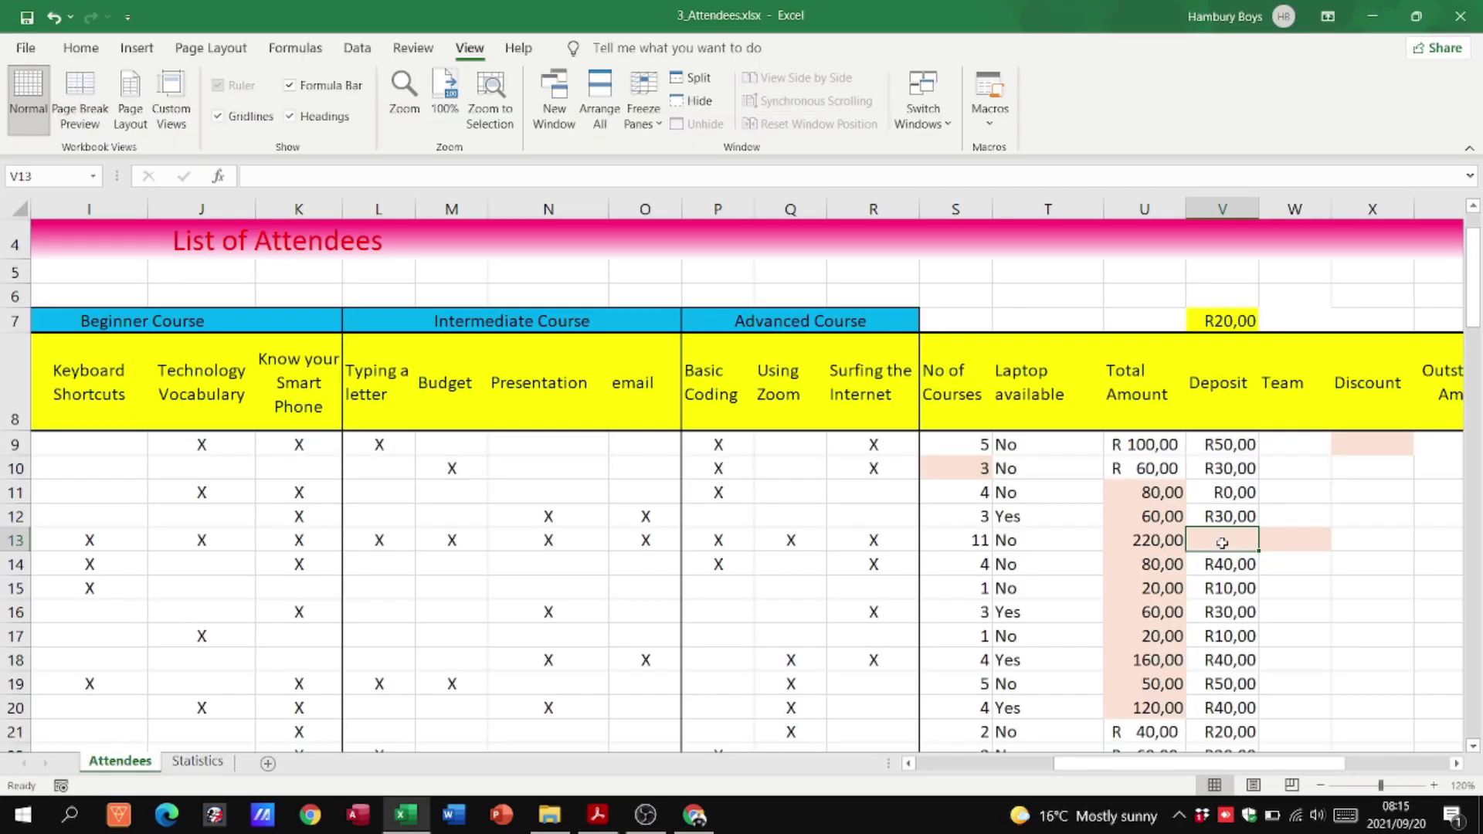
pyautogui.click(979, 540)
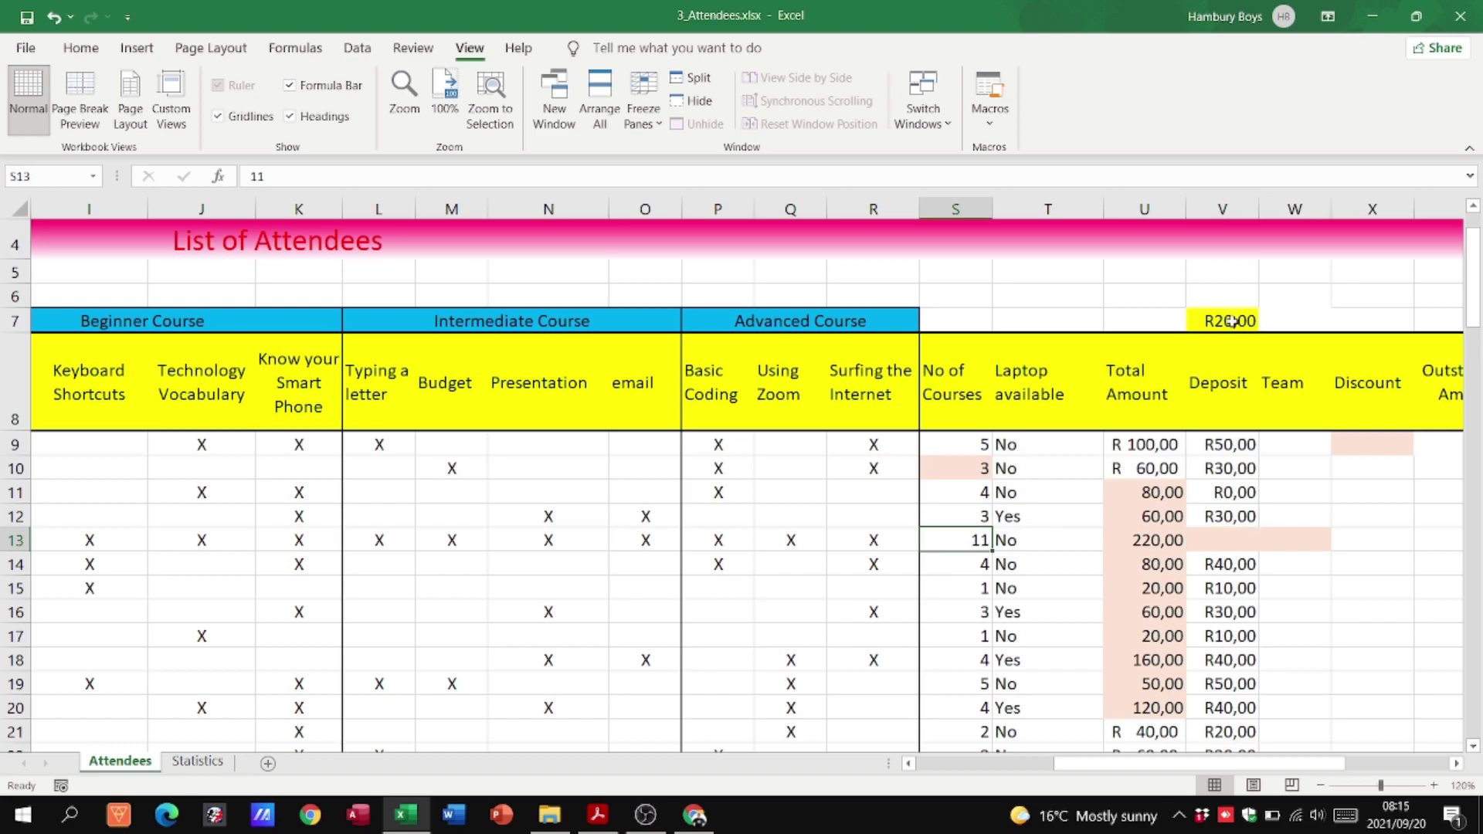
pyautogui.click(1146, 543)
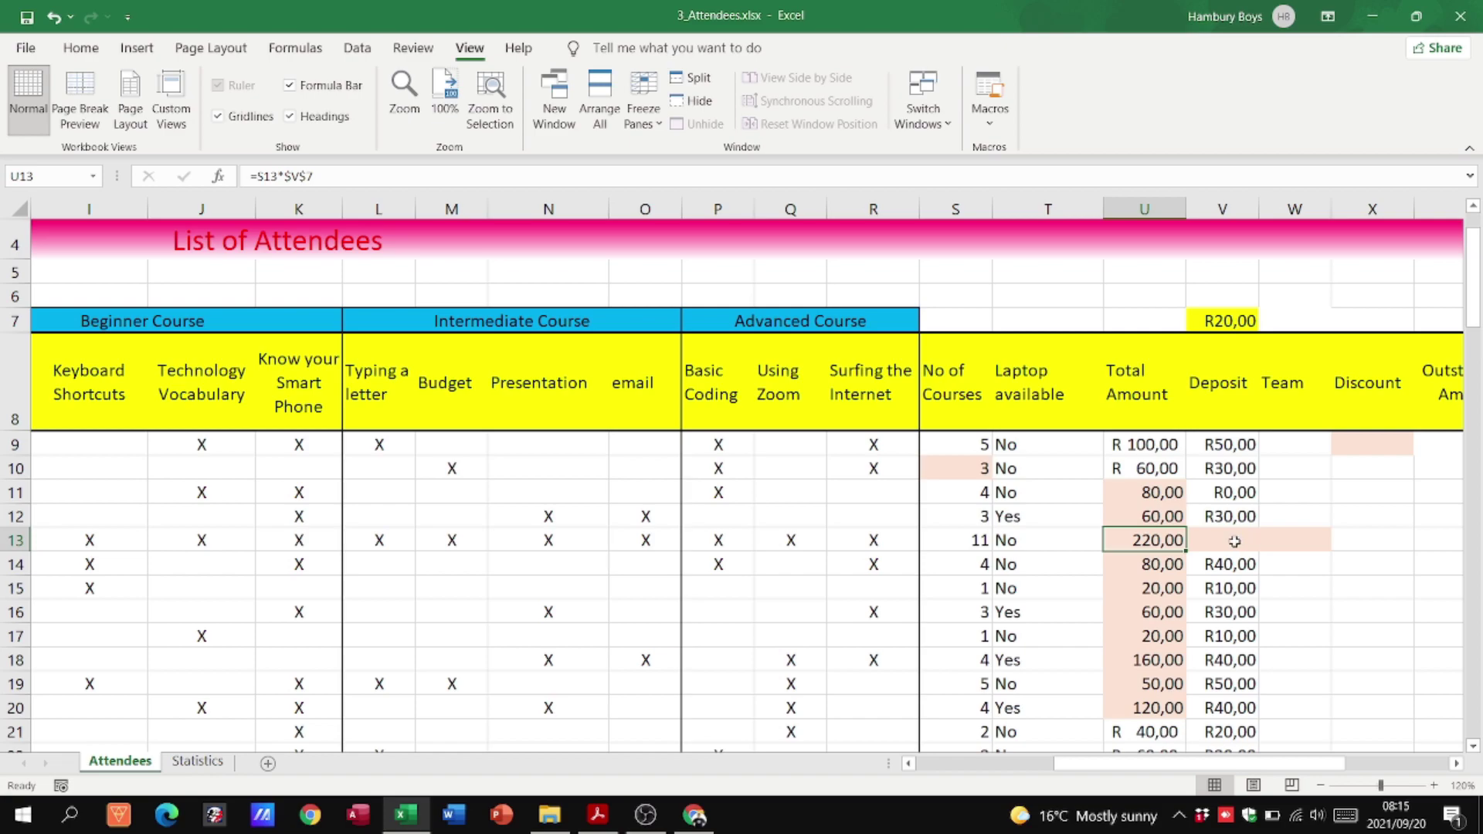
# Calculate the 75% deposit in V13 with the formula =U13*0,75.
pyautogui.click(1235, 541)
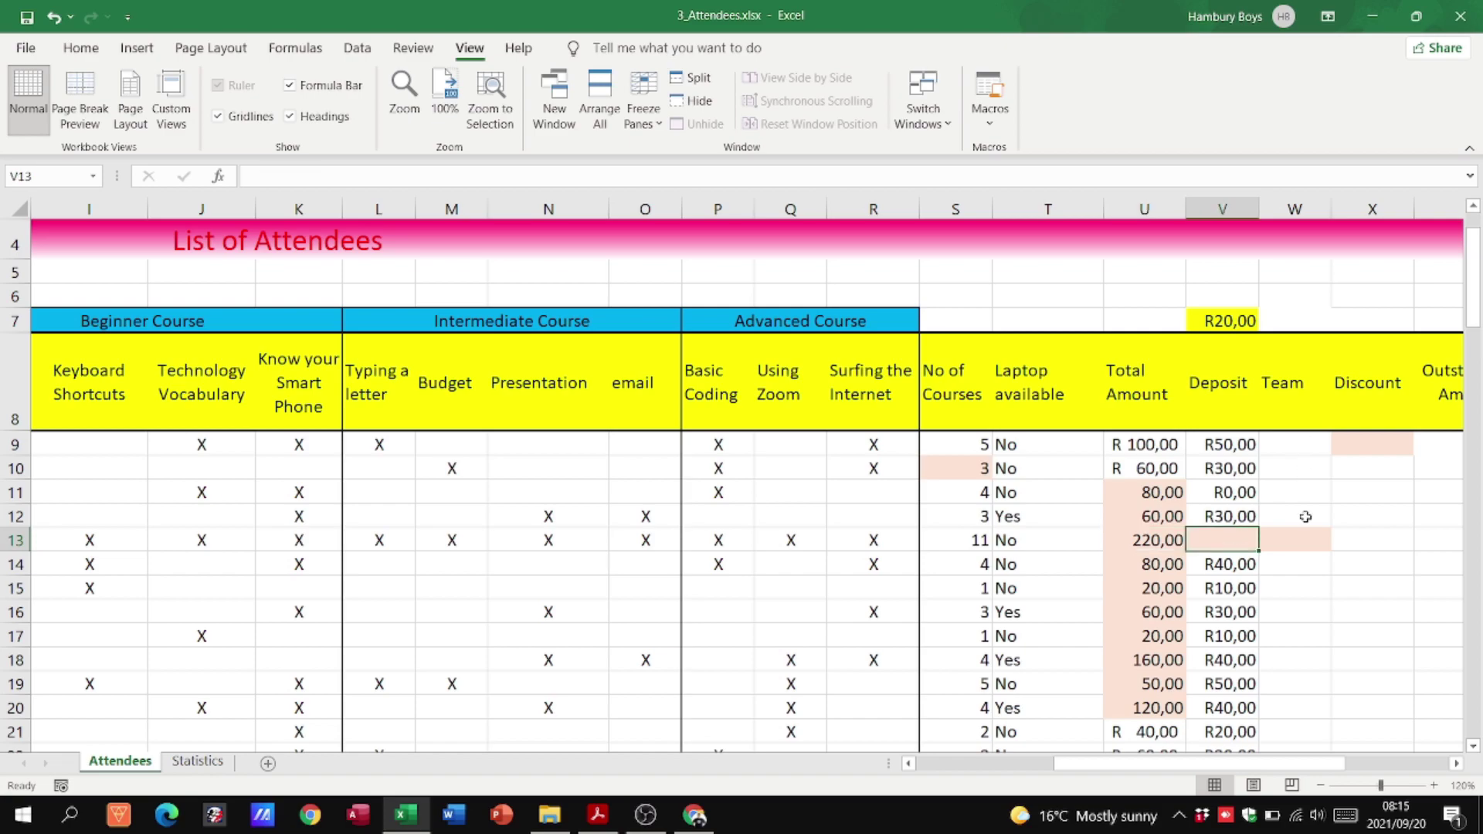
pyautogui.write('=')
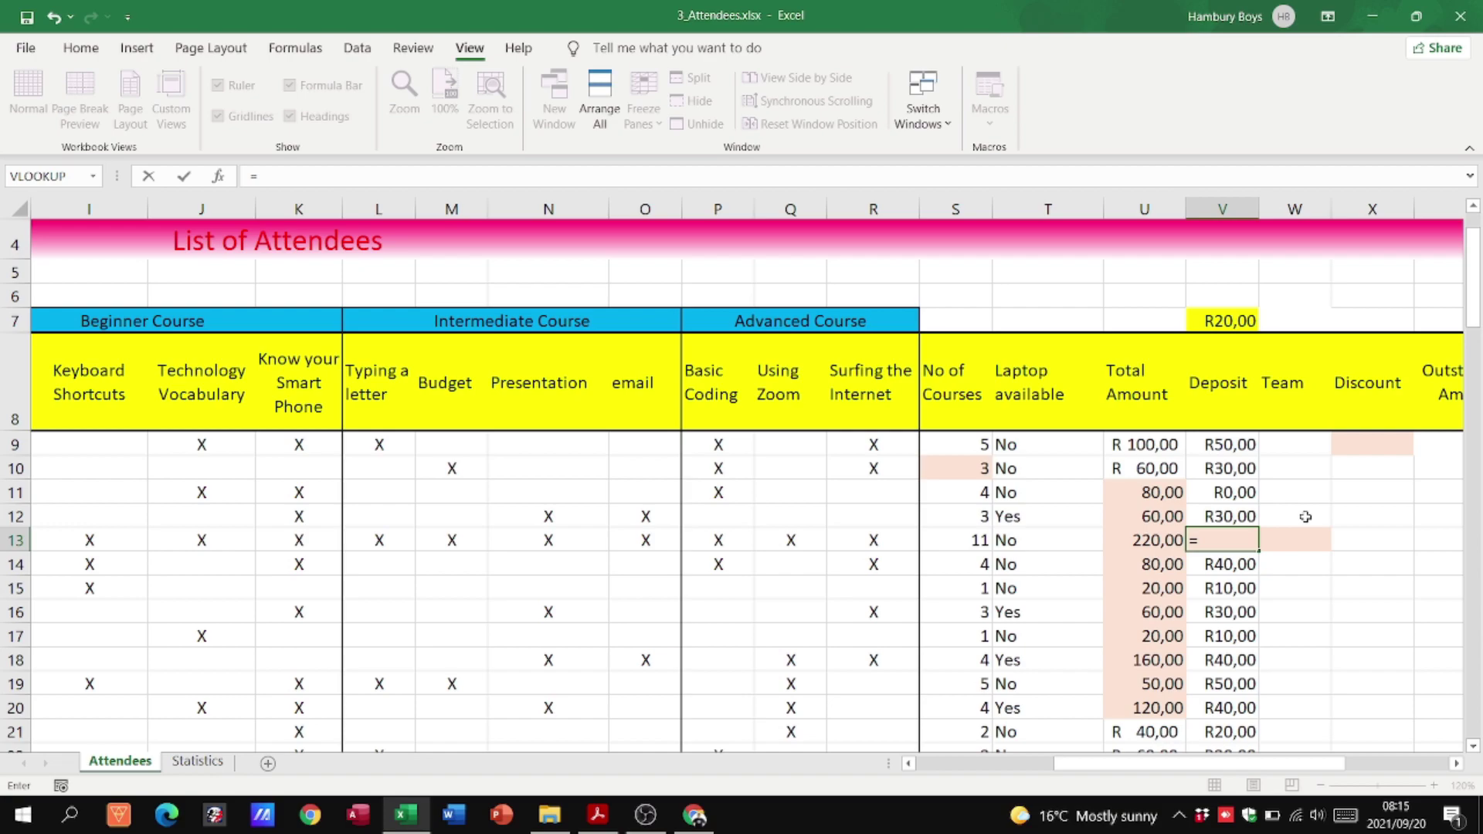
pyautogui.click(1141, 543)
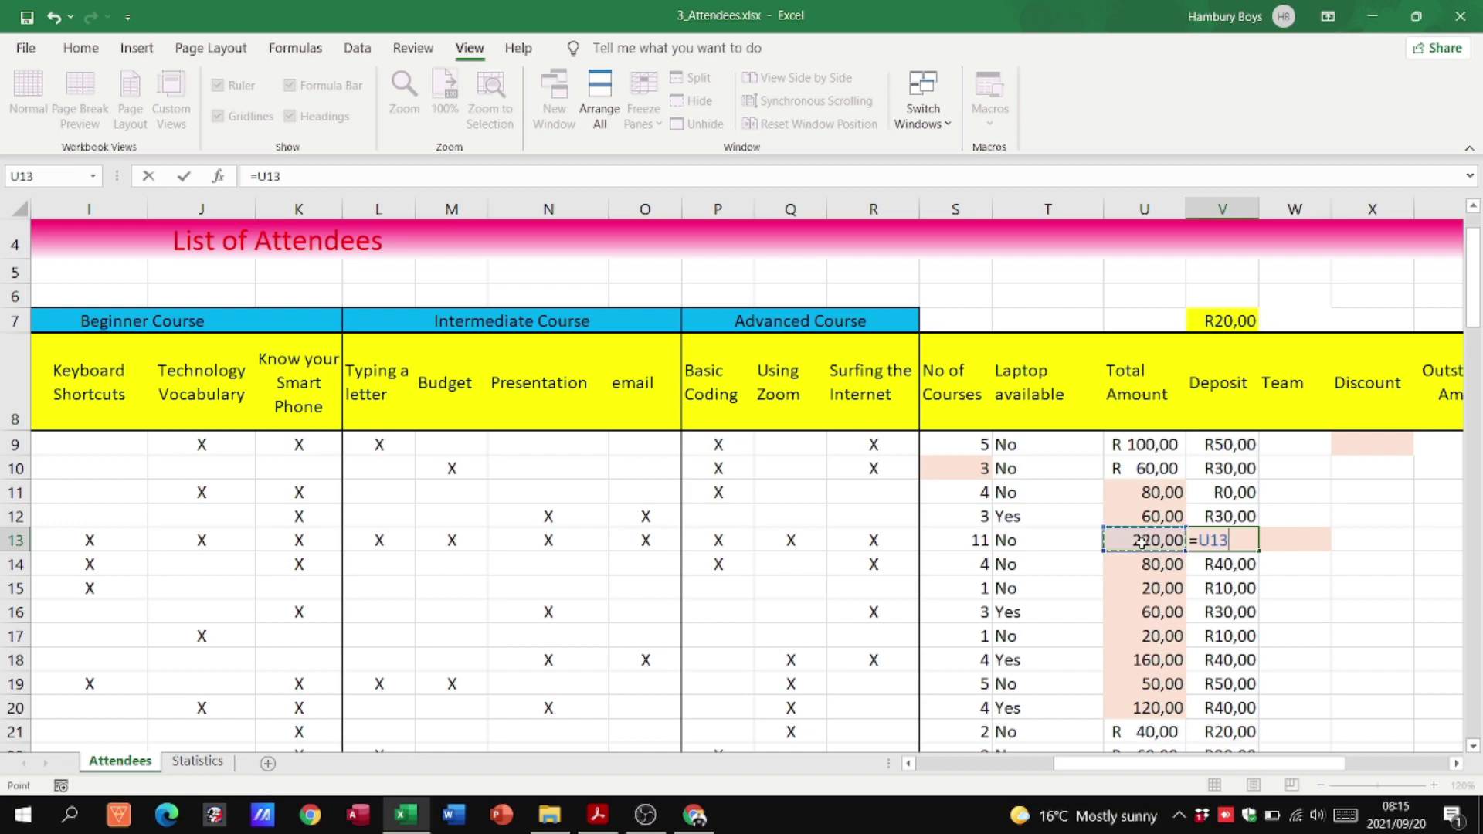
pyautogui.write('*0,75')
pyautogui.press('Return')
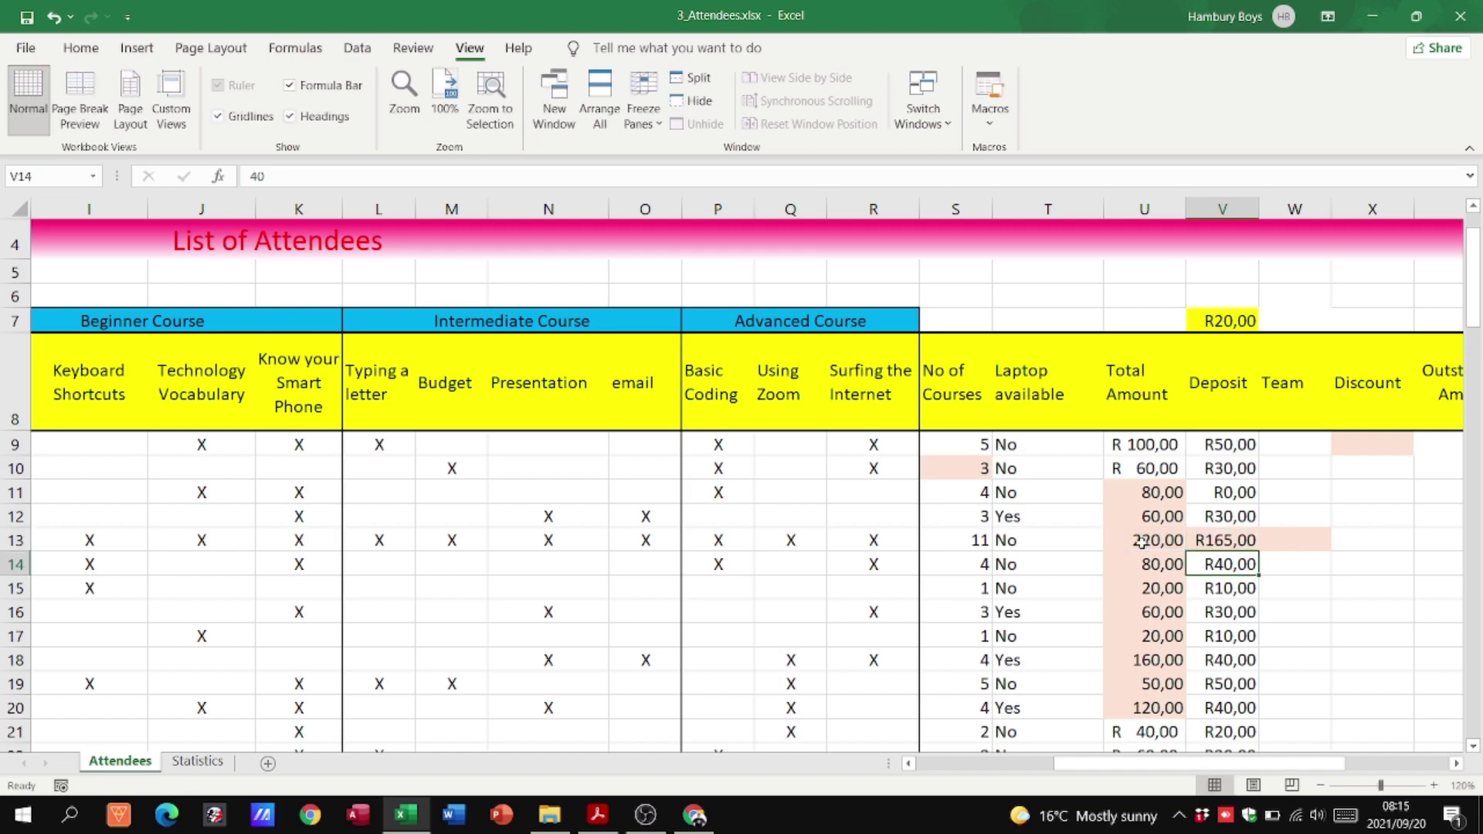
pyautogui.press('Up')
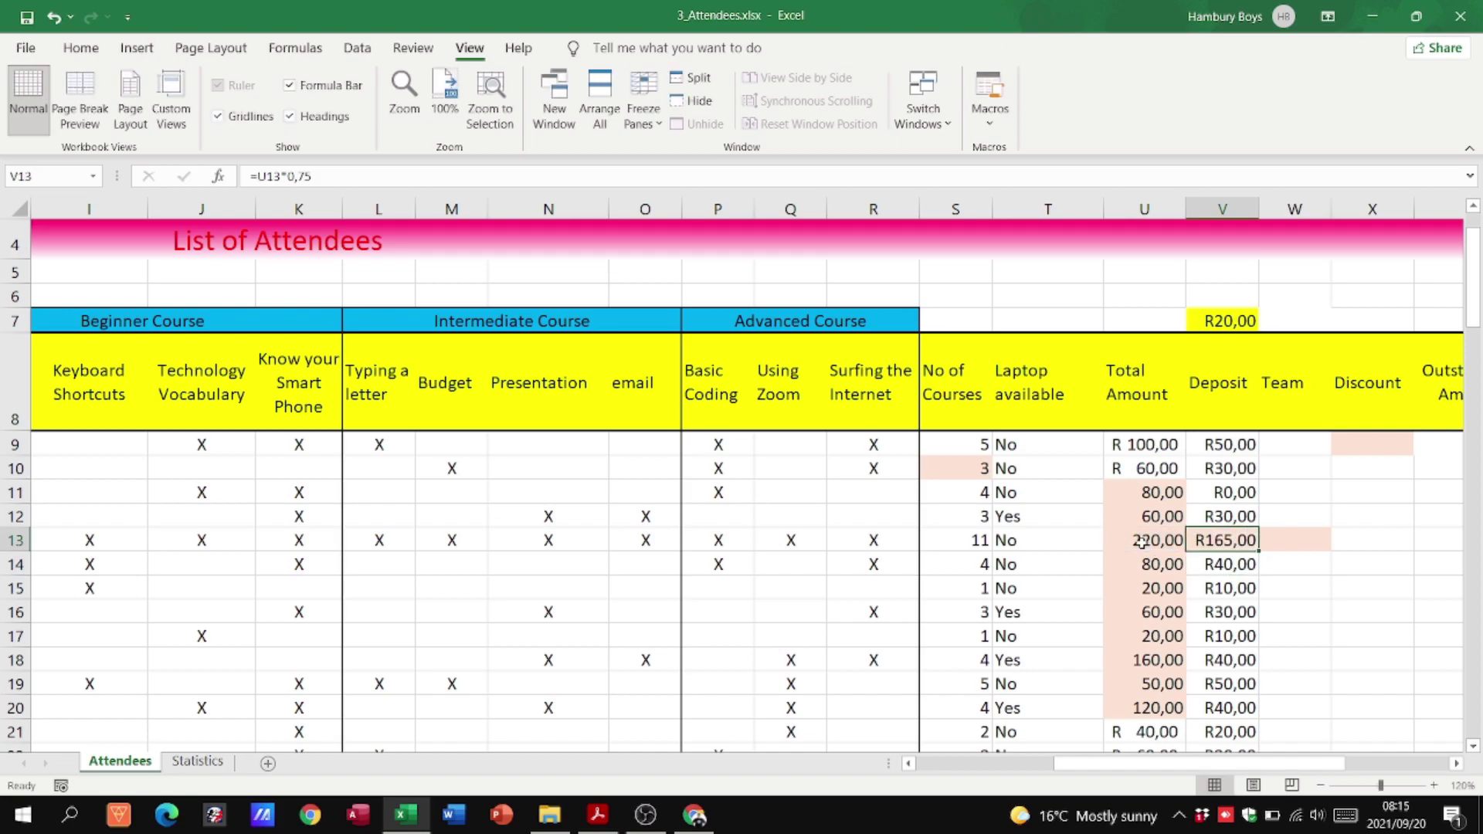
# Rewrite the percentage in the V13 deposit formula as a fraction, =U13*75/100.
pyautogui.doubleClick(1242, 541)
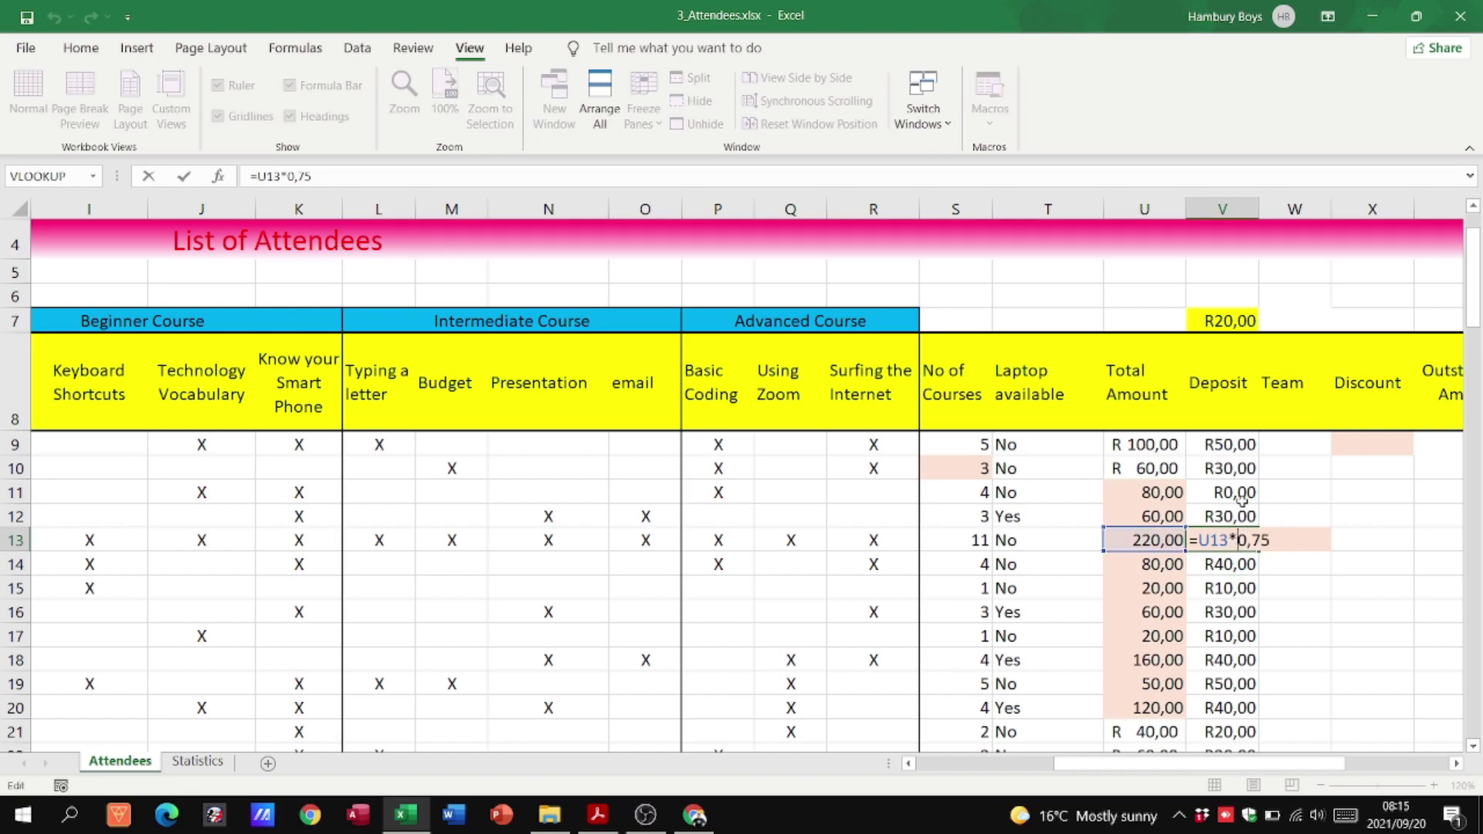
pyautogui.press('BackSpace')
pyautogui.press('Delete')
pyautogui.press('Delete')
pyautogui.press('Delete')
pyautogui.write('75/100')
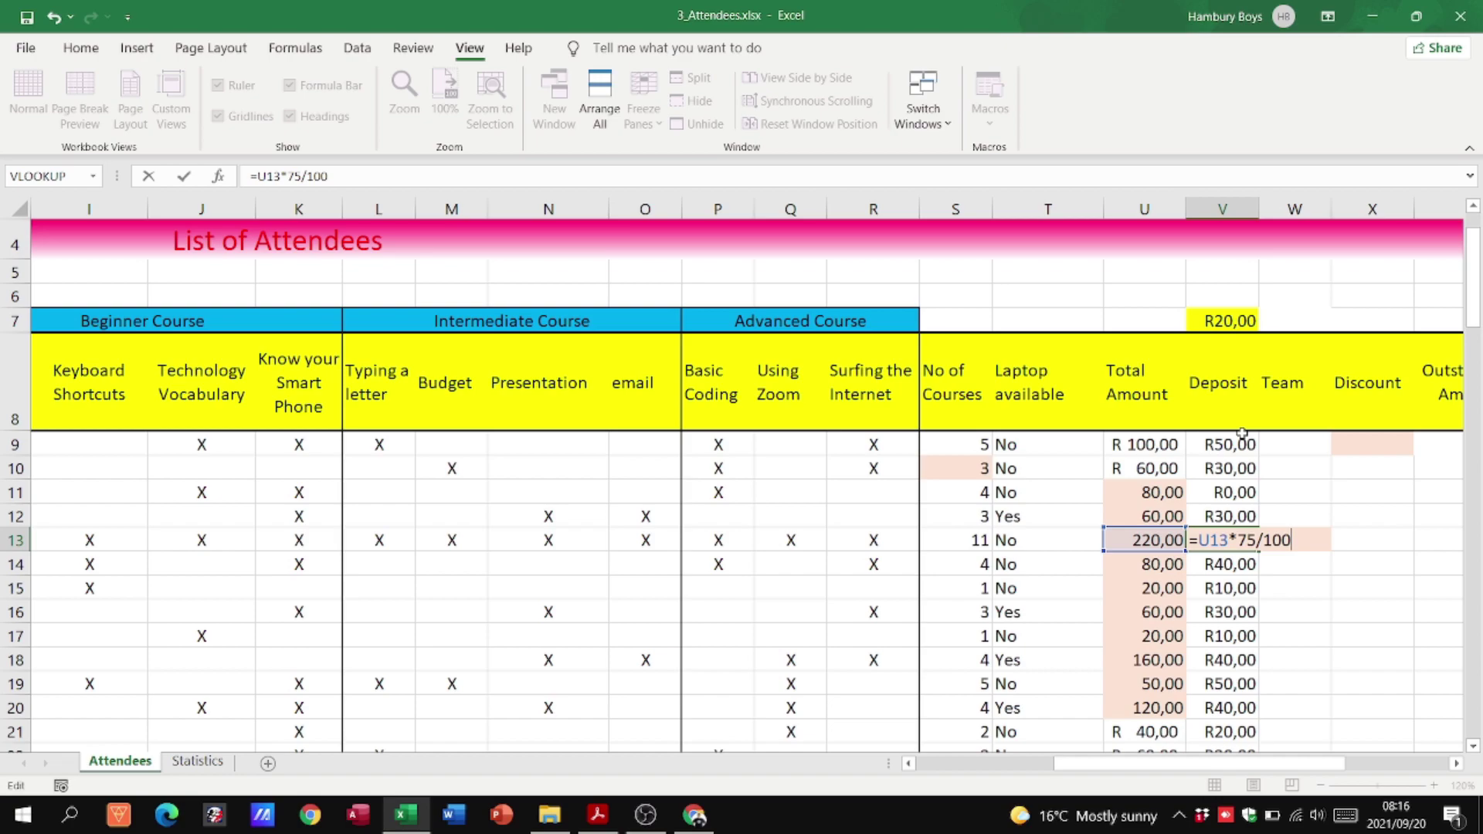
pyautogui.press('Return')
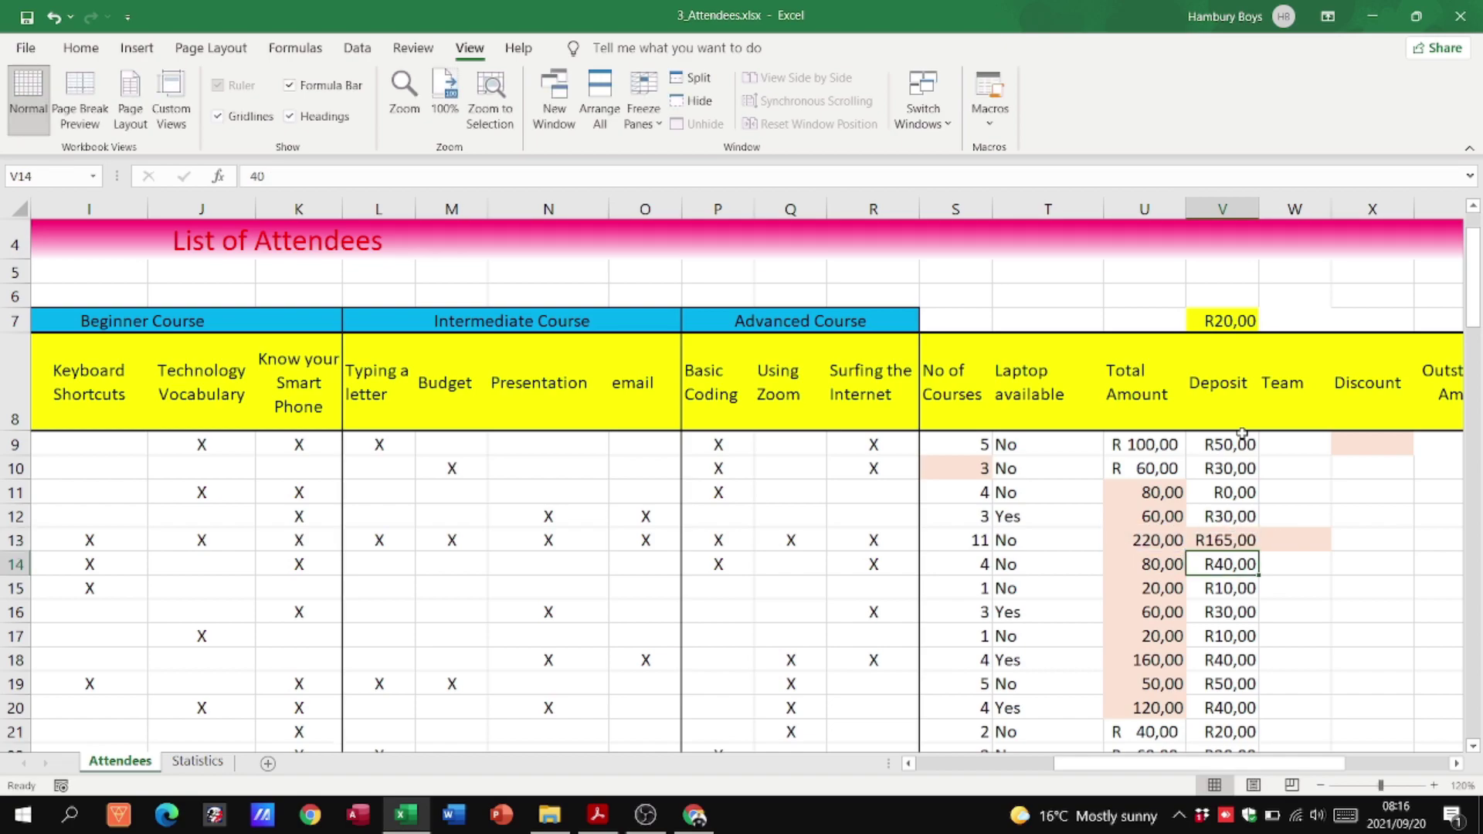
pyautogui.press('Up')
pyautogui.press('Up')
pyautogui.press('Down')
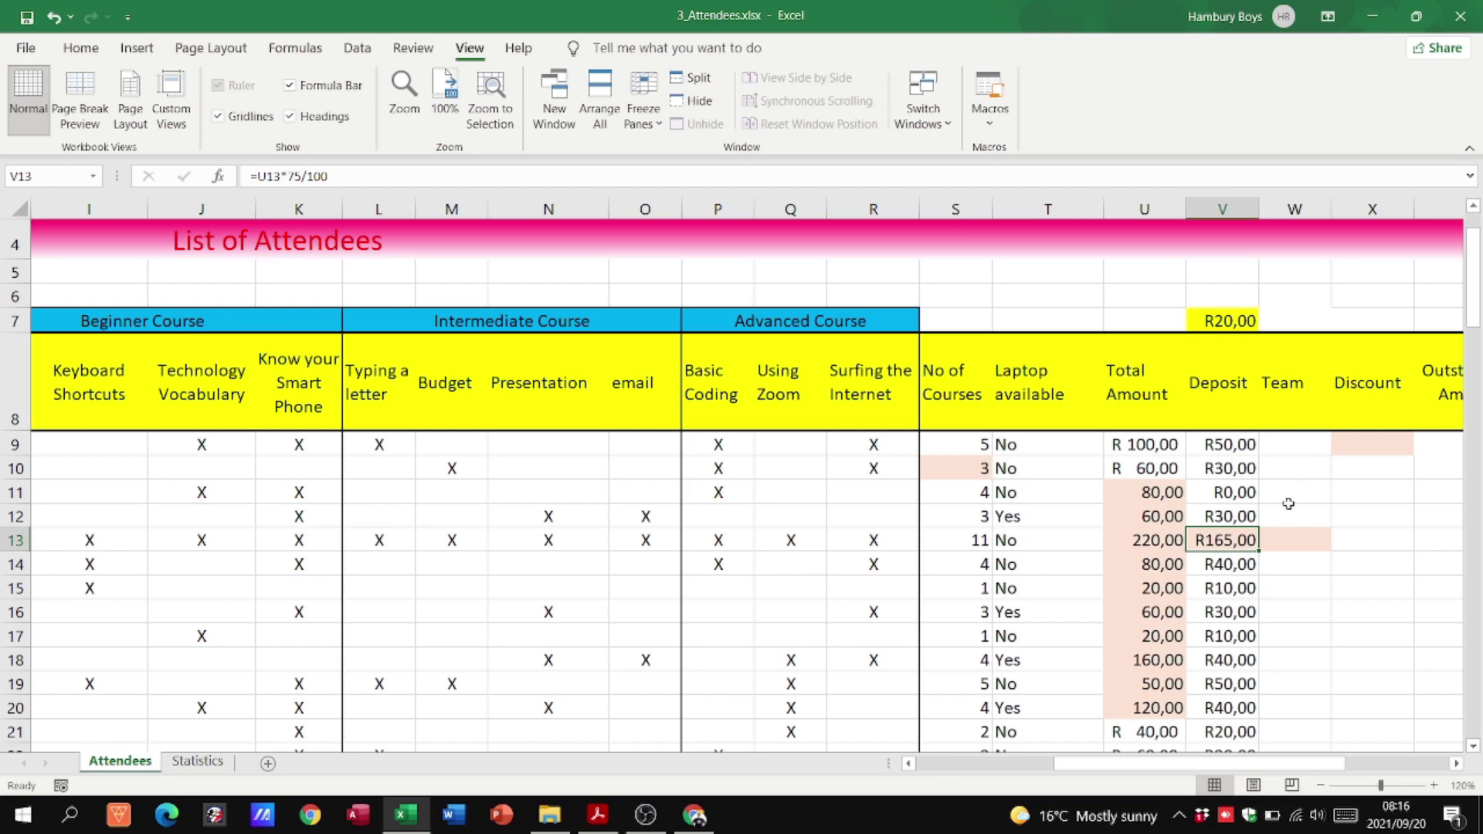
# Replace the fraction in the V13 formula with the decimal 0,75, after trying out the decimals 0,10 and 0,05.
pyautogui.doubleClick(1245, 533)
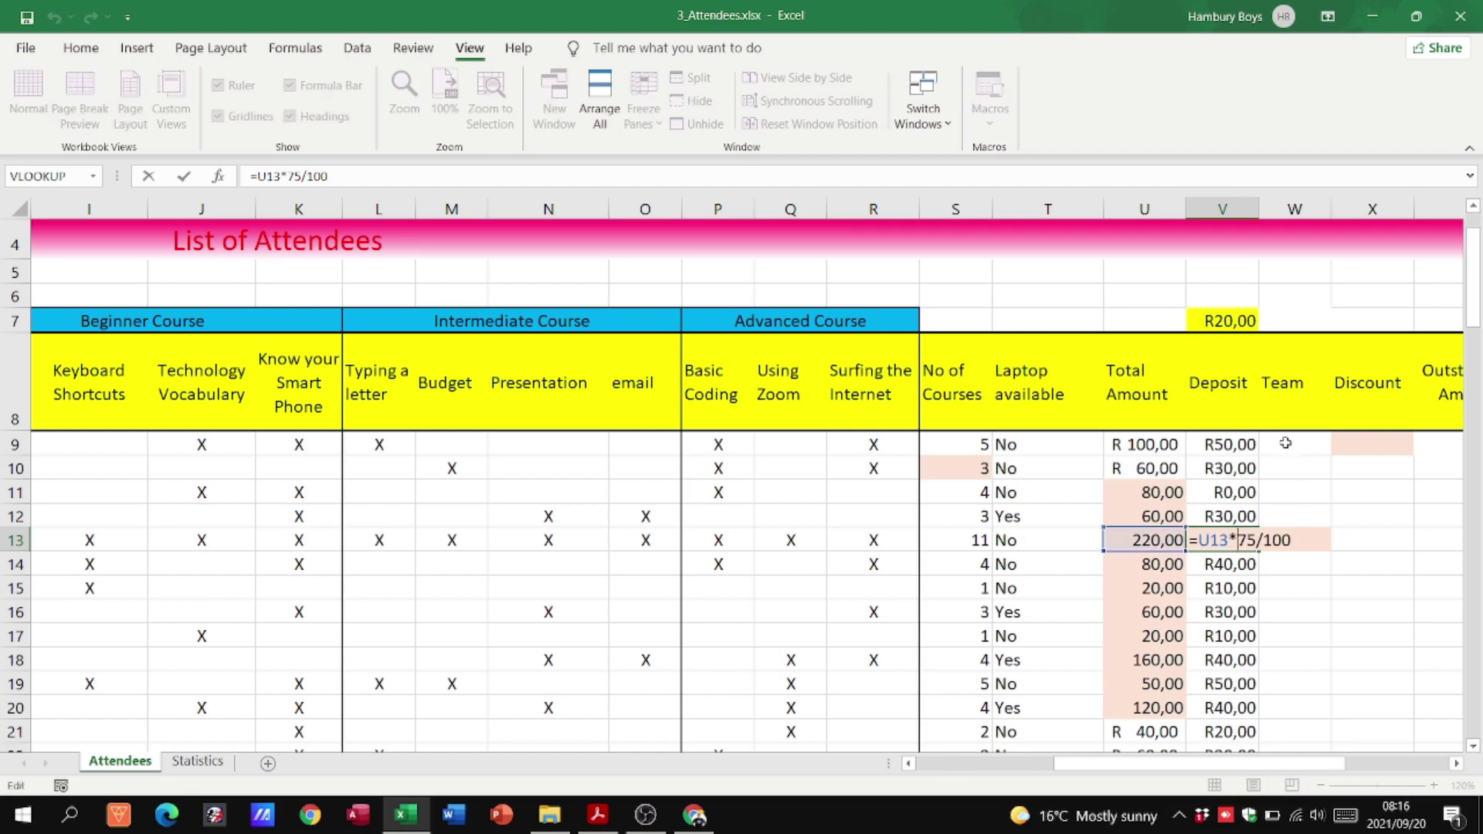
pyautogui.press('Delete')
pyautogui.press('Delete')
pyautogui.press('Delete')
pyautogui.press('Delete')
pyautogui.press('Delete')
pyautogui.press('Delete')
pyautogui.write('0,75')
pyautogui.press('BackSpace')
pyautogui.press('BackSpace')
pyautogui.write('10')
pyautogui.press('BackSpace')
pyautogui.press('BackSpace')
pyautogui.write('05')
pyautogui.press('BackSpace')
pyautogui.press('BackSpace')
pyautogui.write('75')
pyautogui.press('Return')
# Read question 3.7 in the exam paper, and locate the Last_name and Laptop available columns in the workbook.
pyautogui.hotkey('alt', 'Tab')
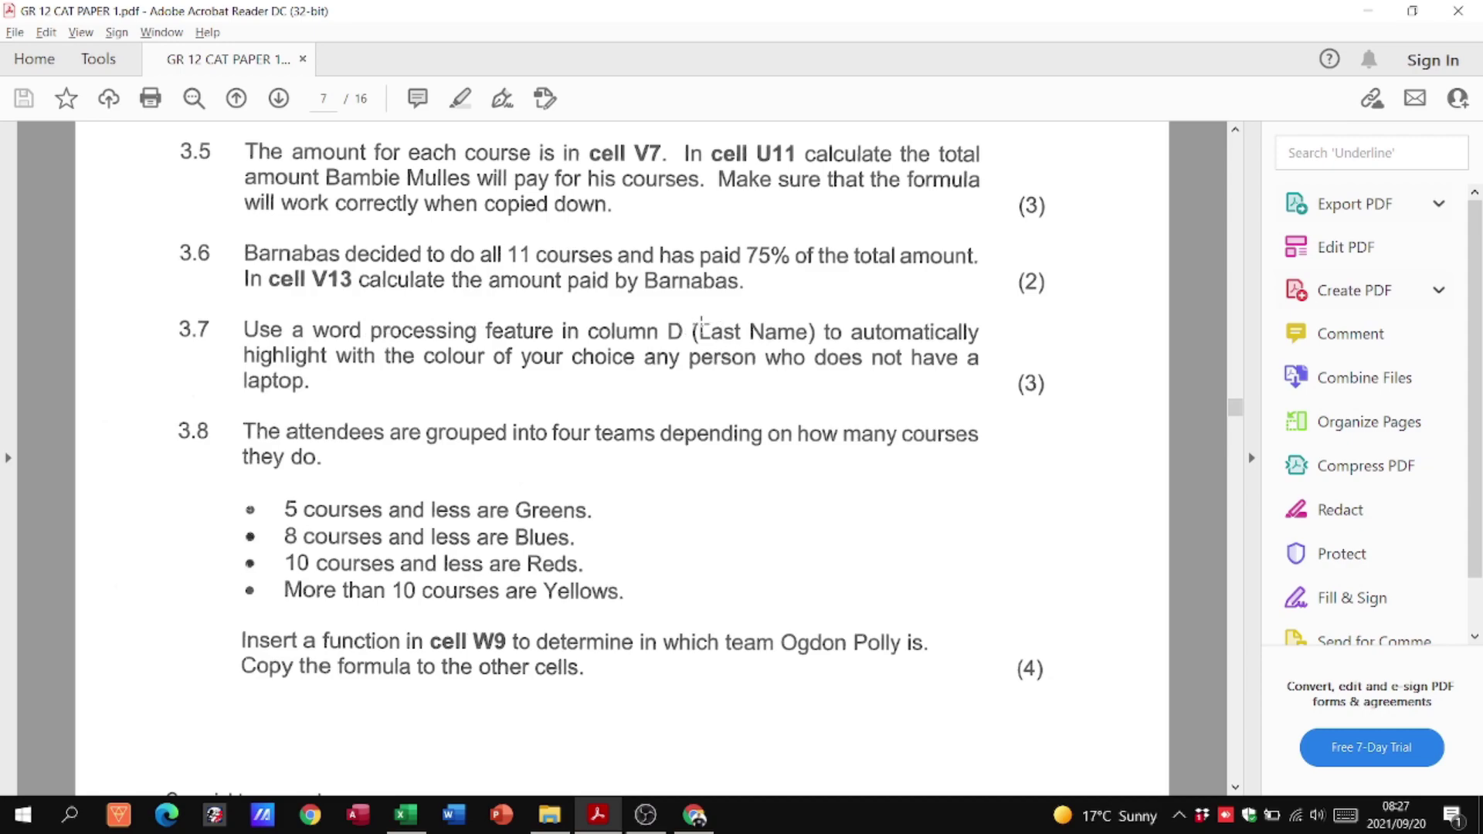
pyautogui.hotkey('alt', 'Tab')
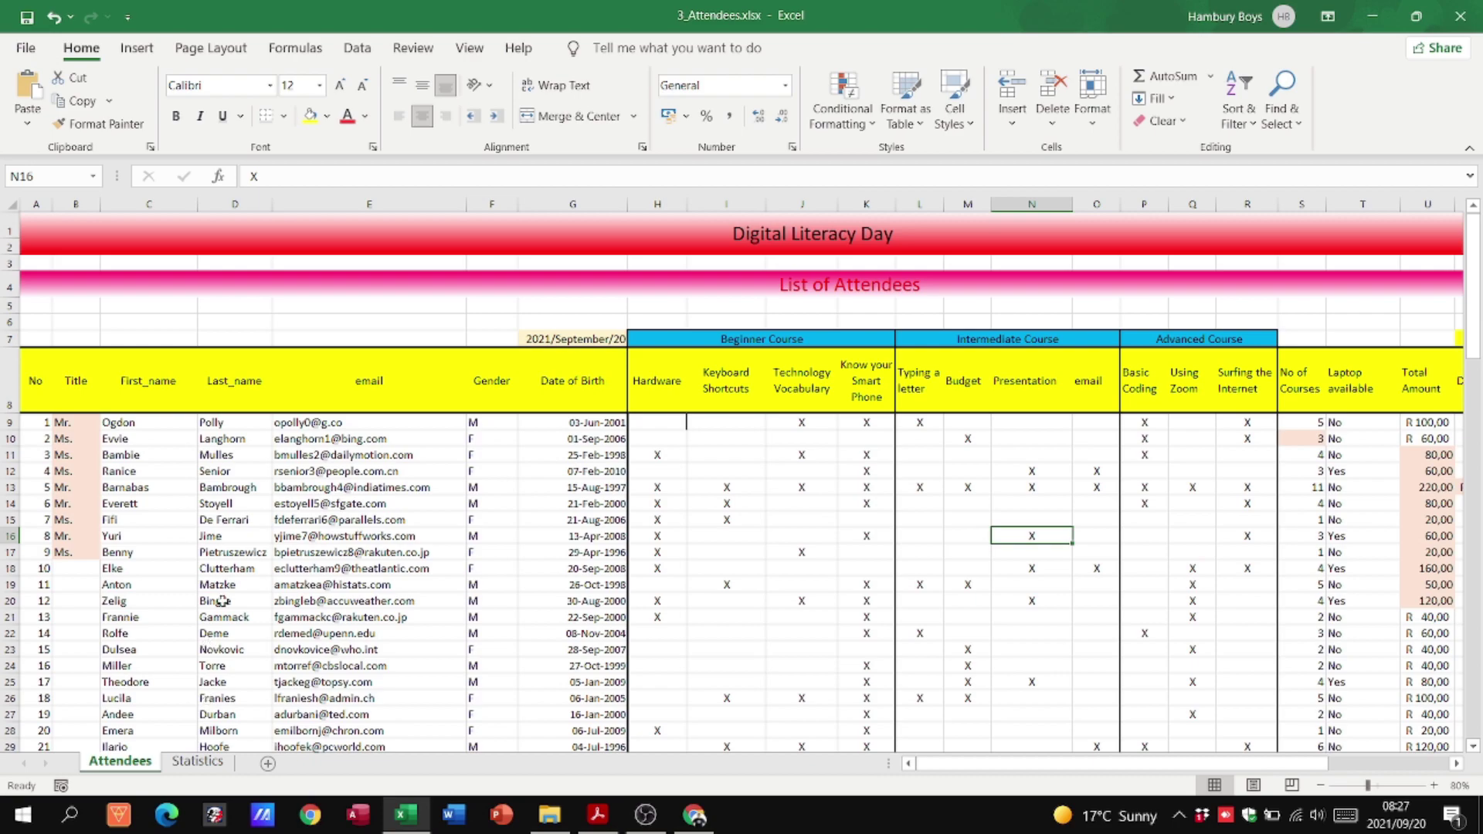
pyautogui.hotkey('alt', 'Tab')
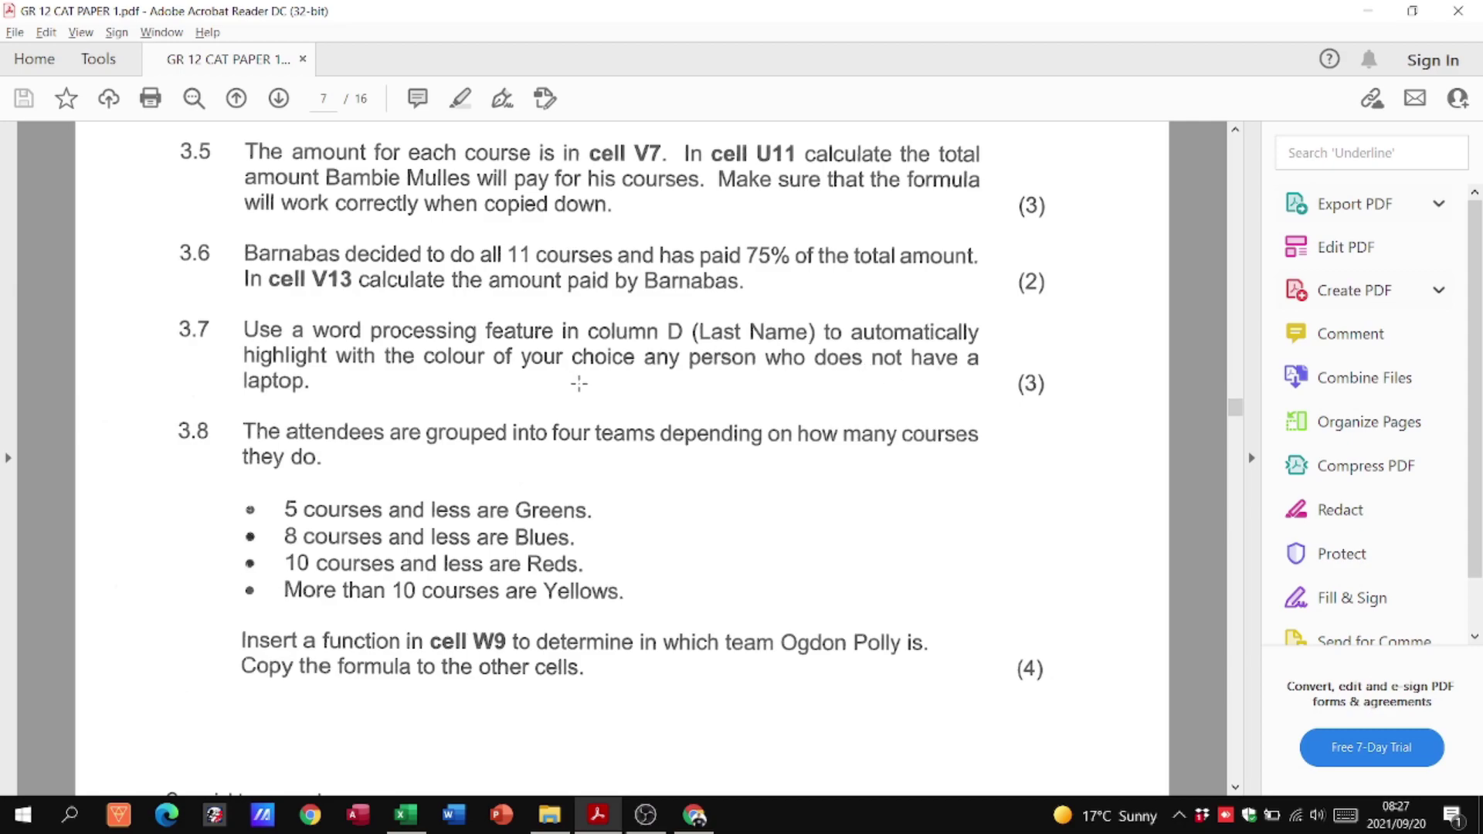
pyautogui.hotkey('alt', 'Tab')
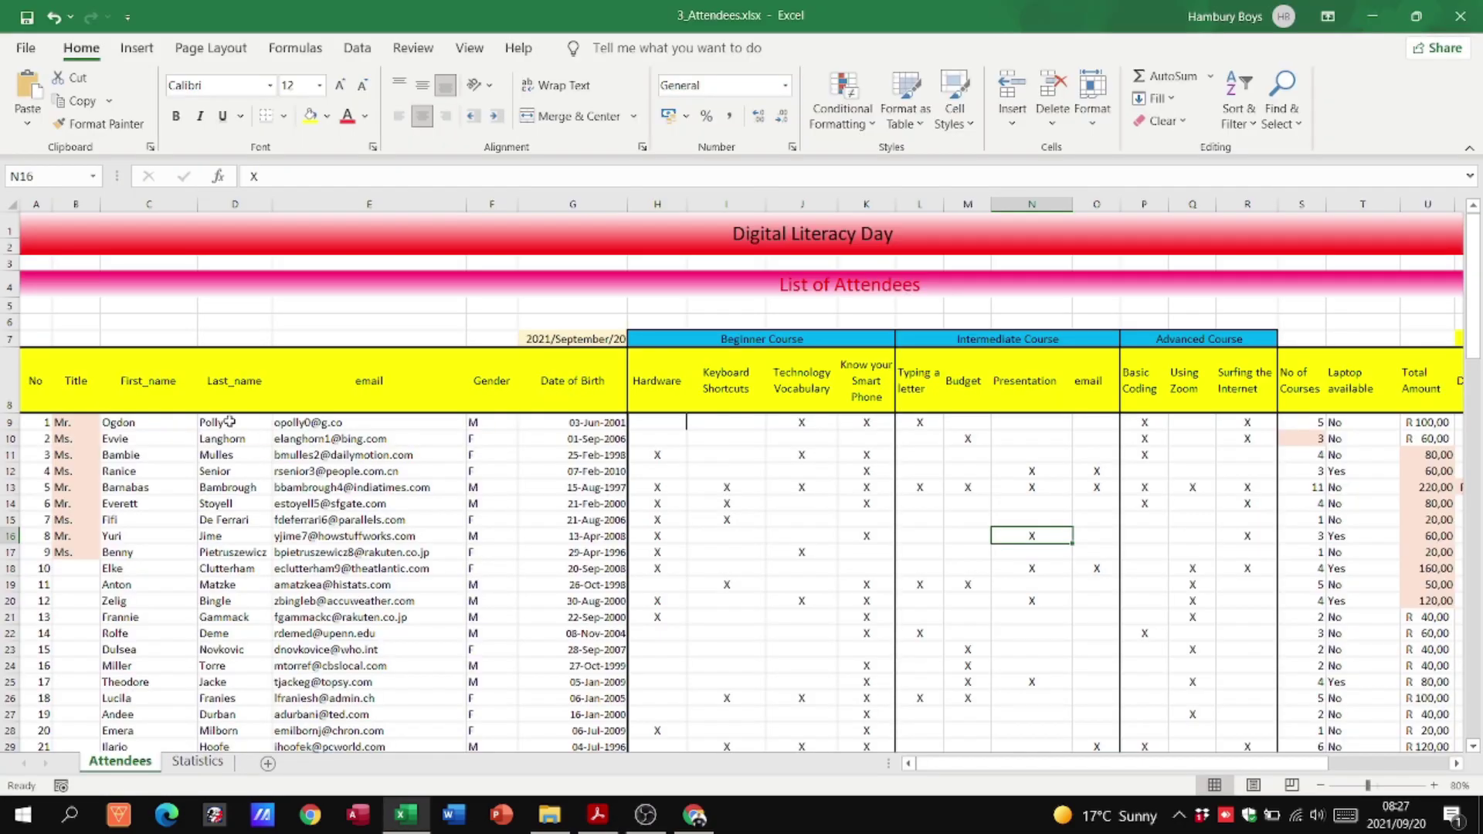
pyautogui.moveTo(229, 421); pyautogui.dragTo(231, 715)
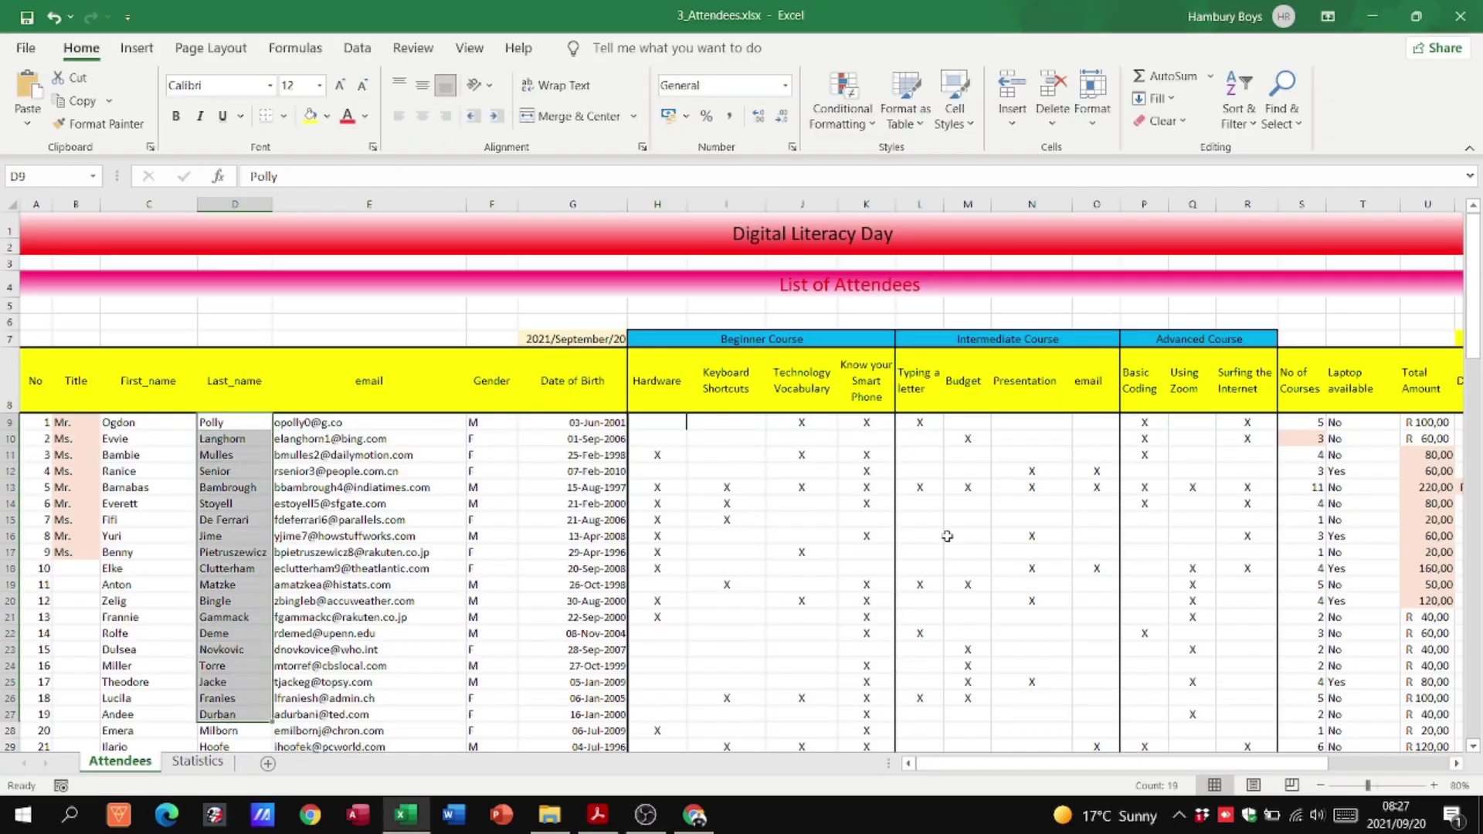
pyautogui.moveTo(1352, 422); pyautogui.dragTo(1364, 719)
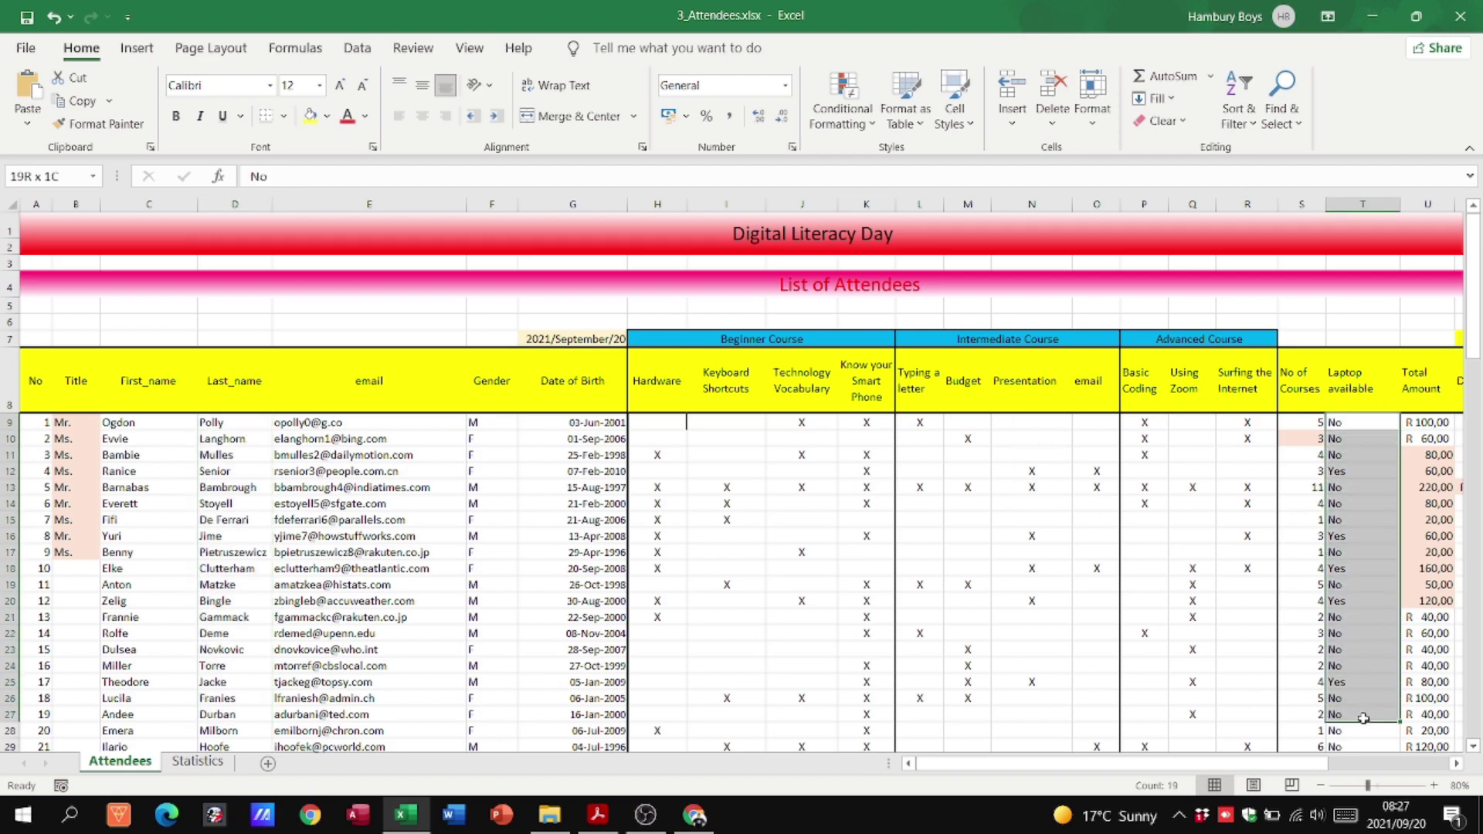
pyautogui.click(1360, 503)
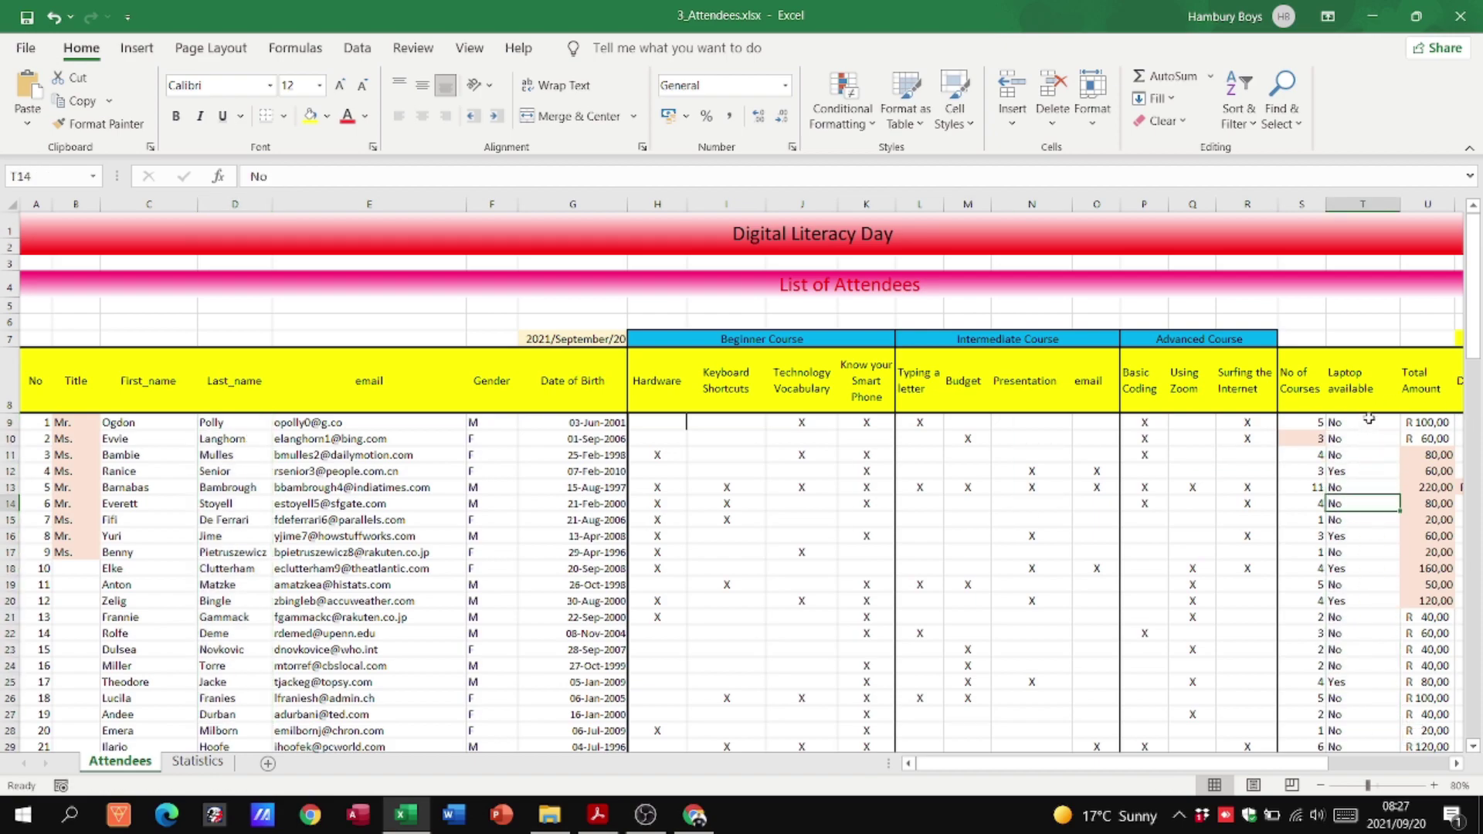
# Apply an Equal To conditional formatting rule for NO to T9:T24 with Light Red Fill with Dark Red Text.
pyautogui.moveTo(1369, 418); pyautogui.dragTo(1363, 666)
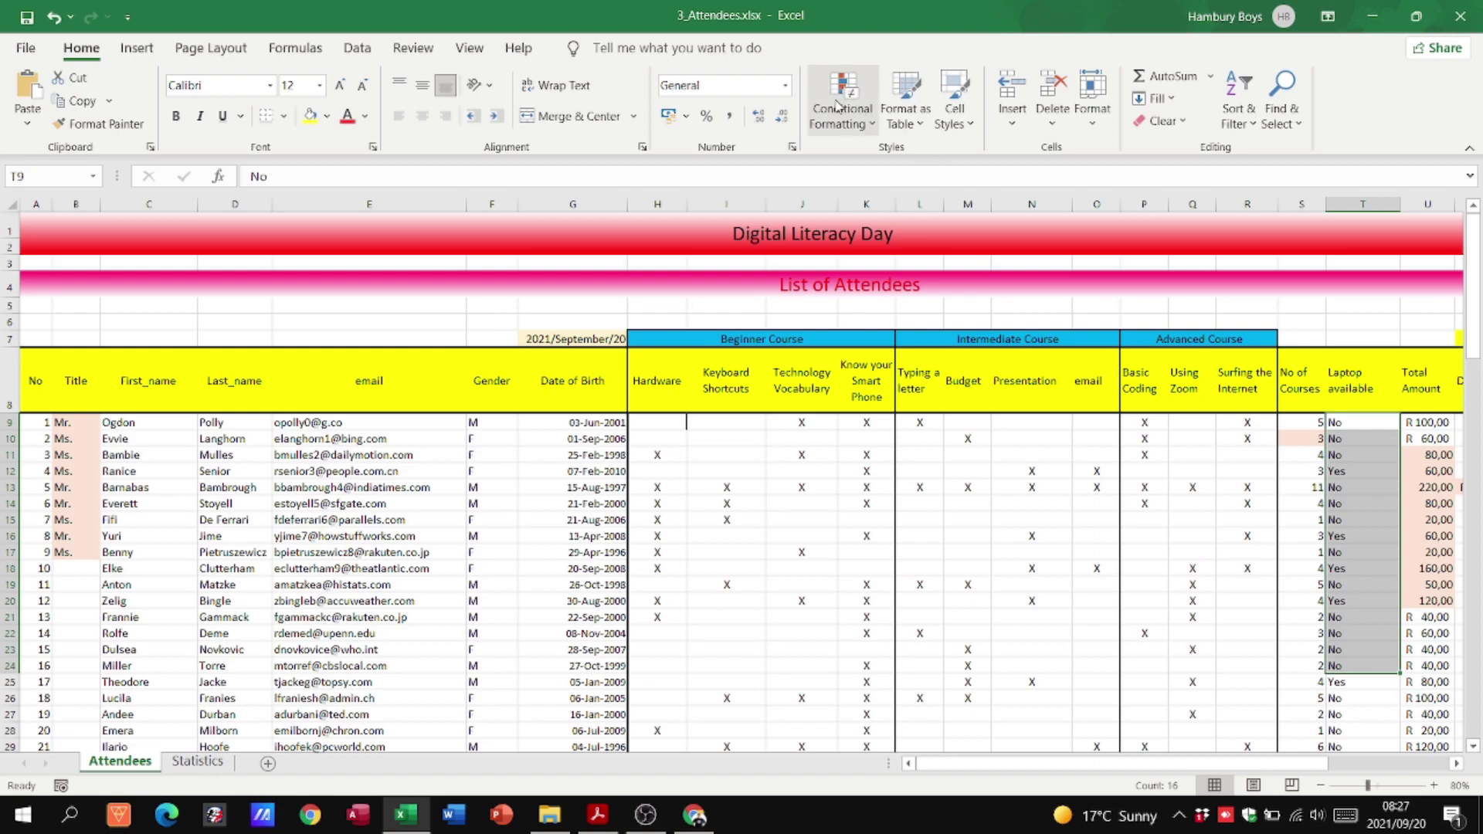
pyautogui.click(863, 128)
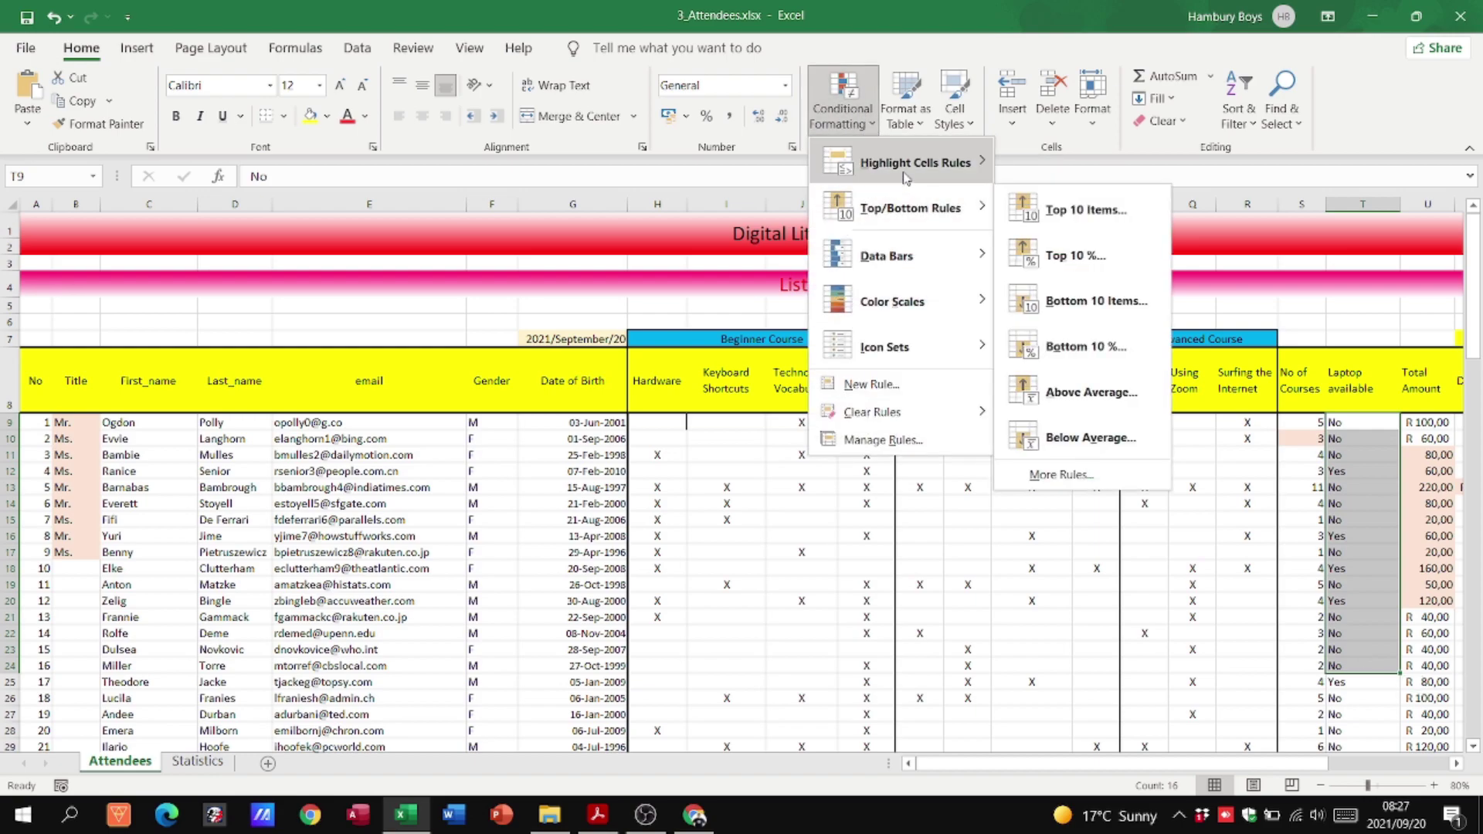
pyautogui.moveTo(906, 177)
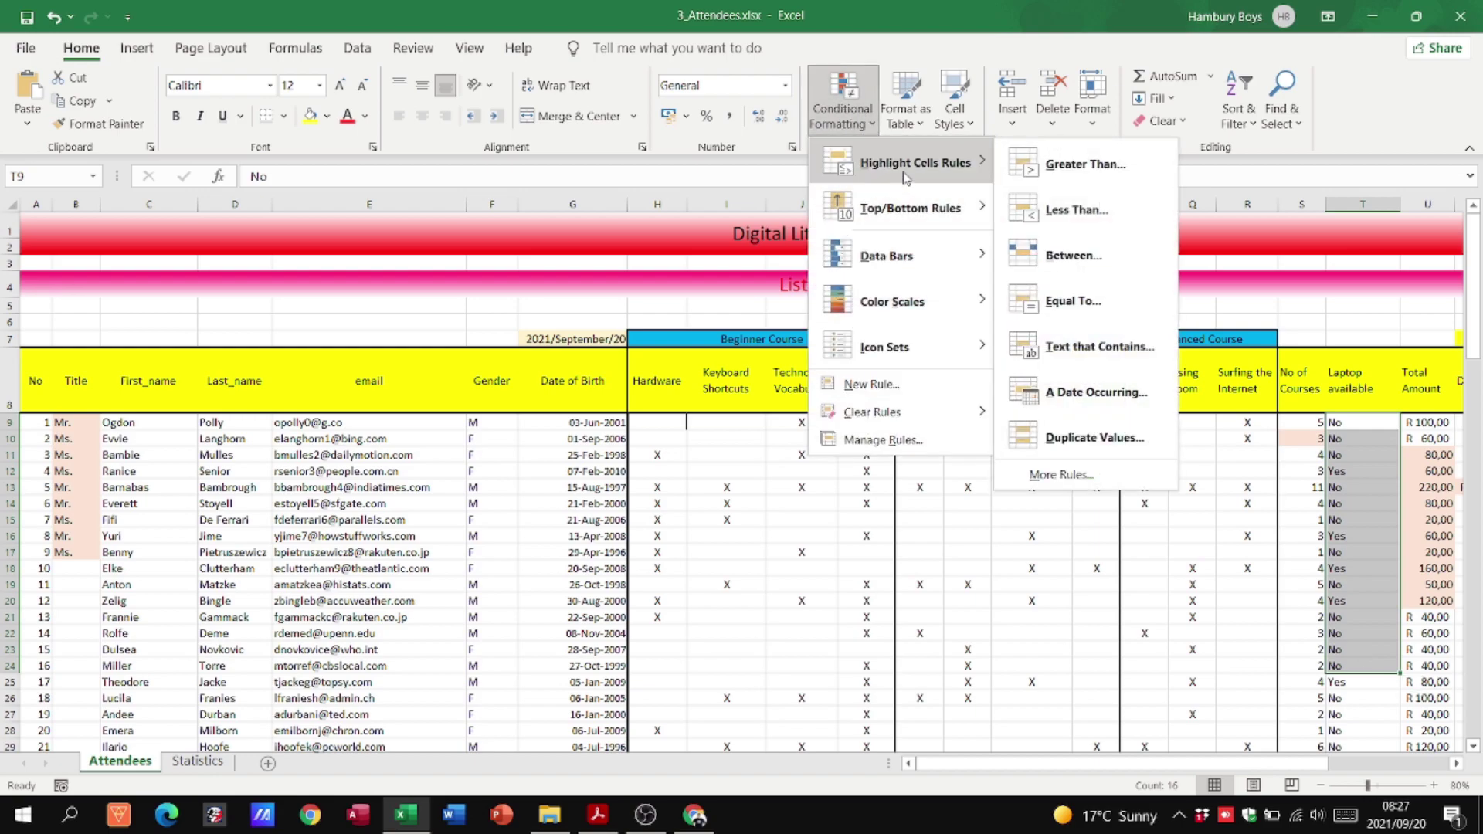
pyautogui.click(1075, 301)
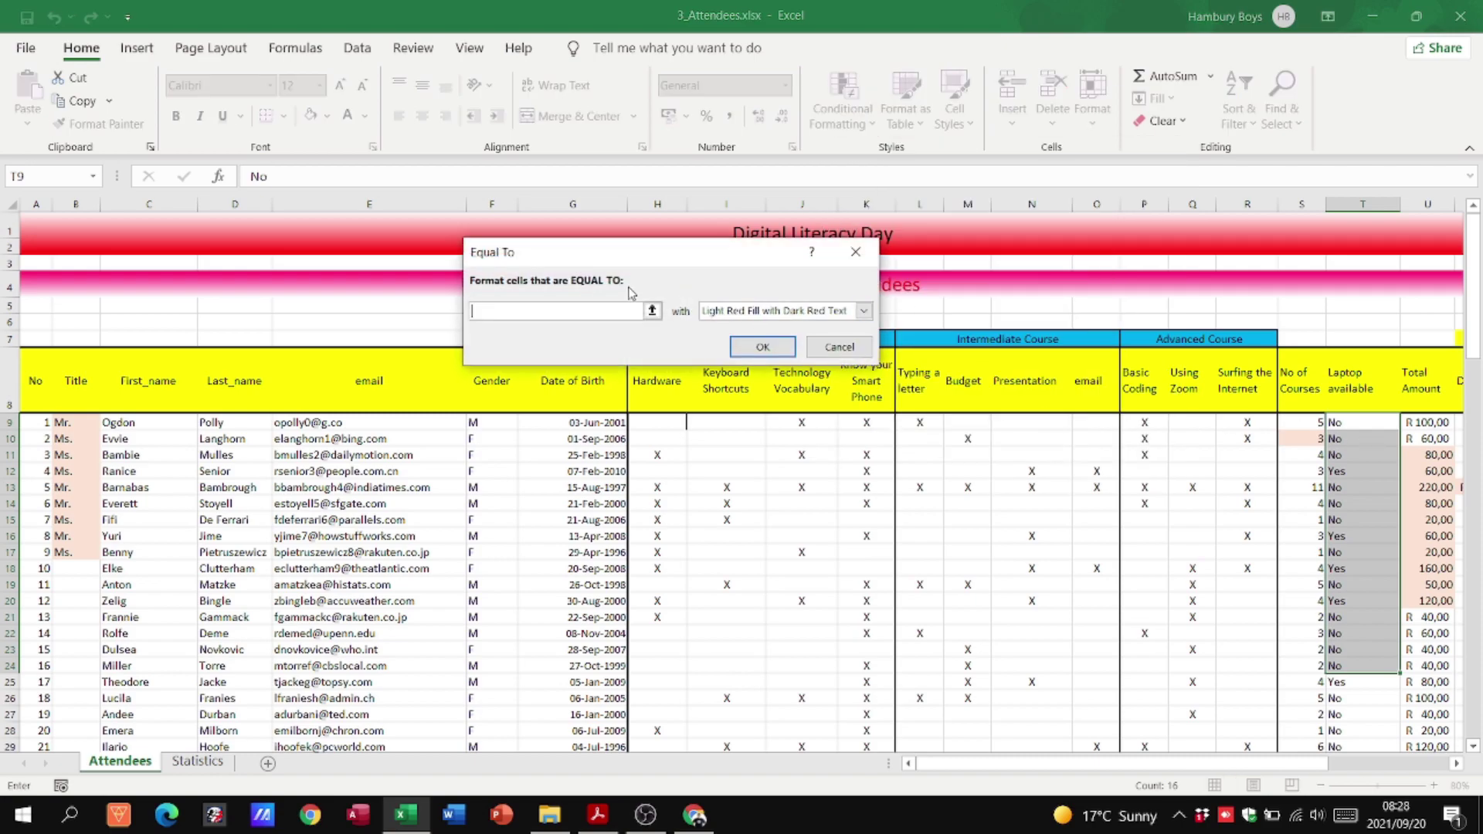
pyautogui.write('NO')
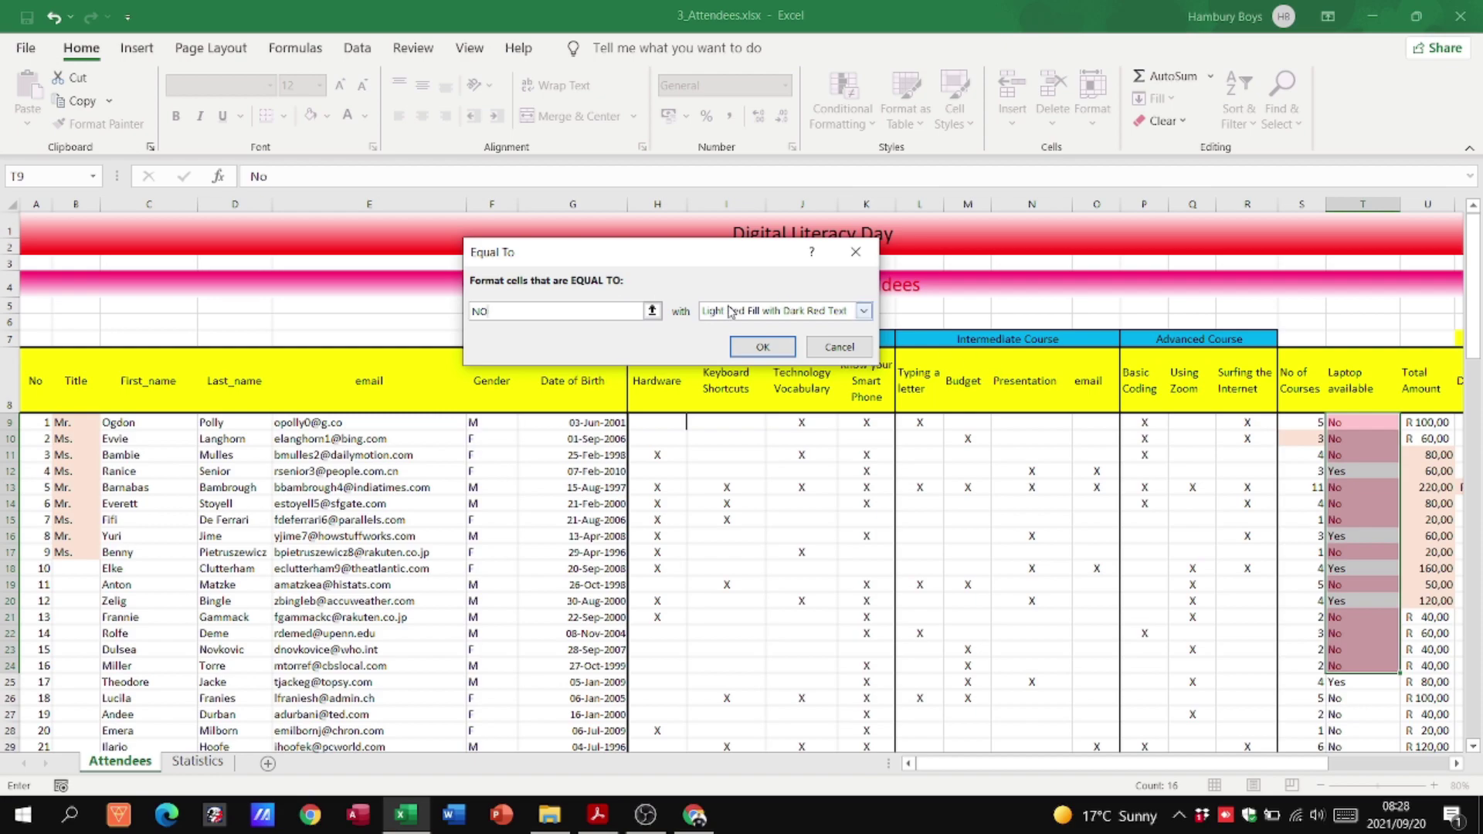
pyautogui.click(749, 349)
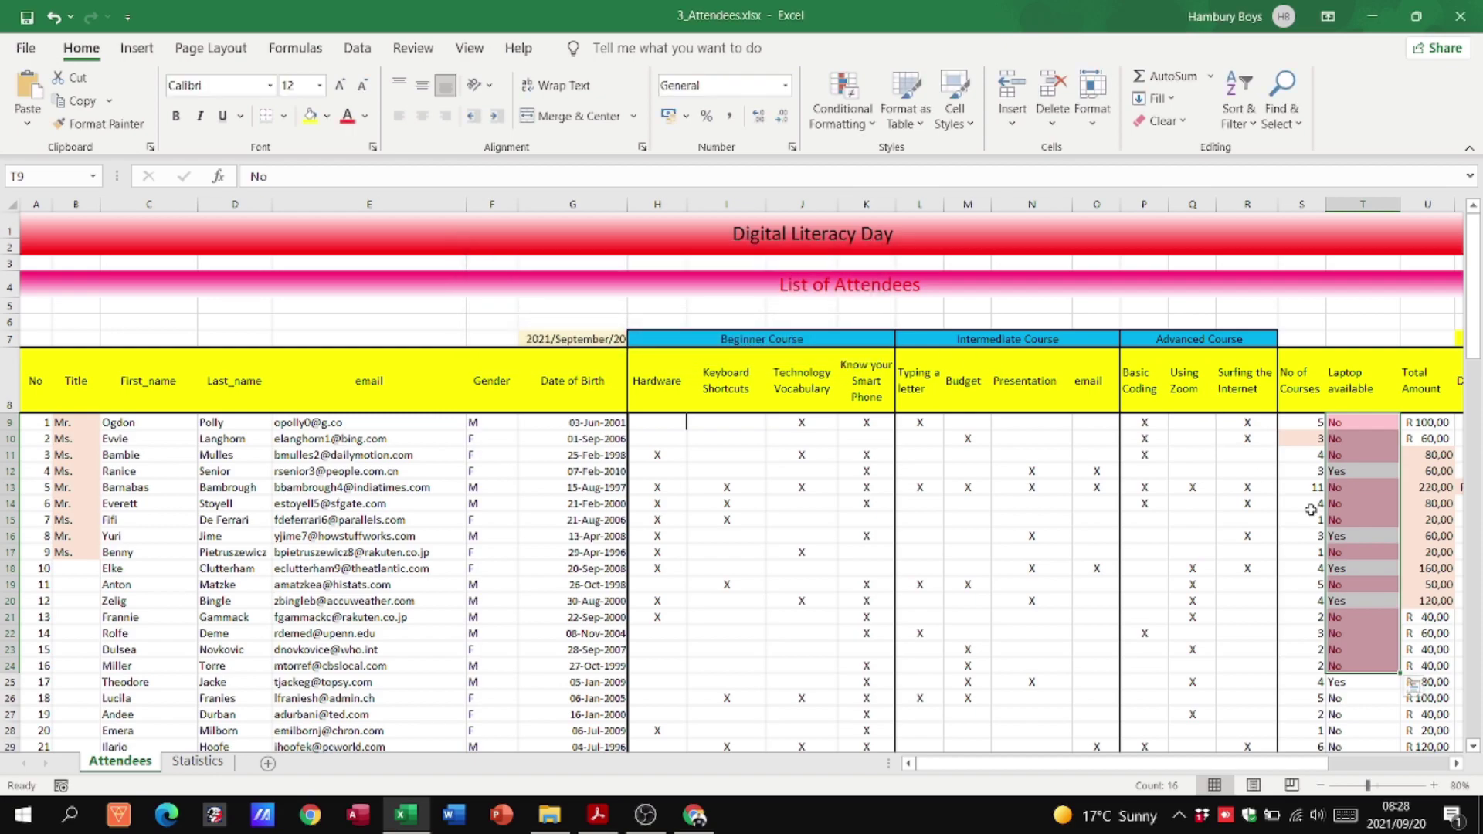
pyautogui.click(1344, 519)
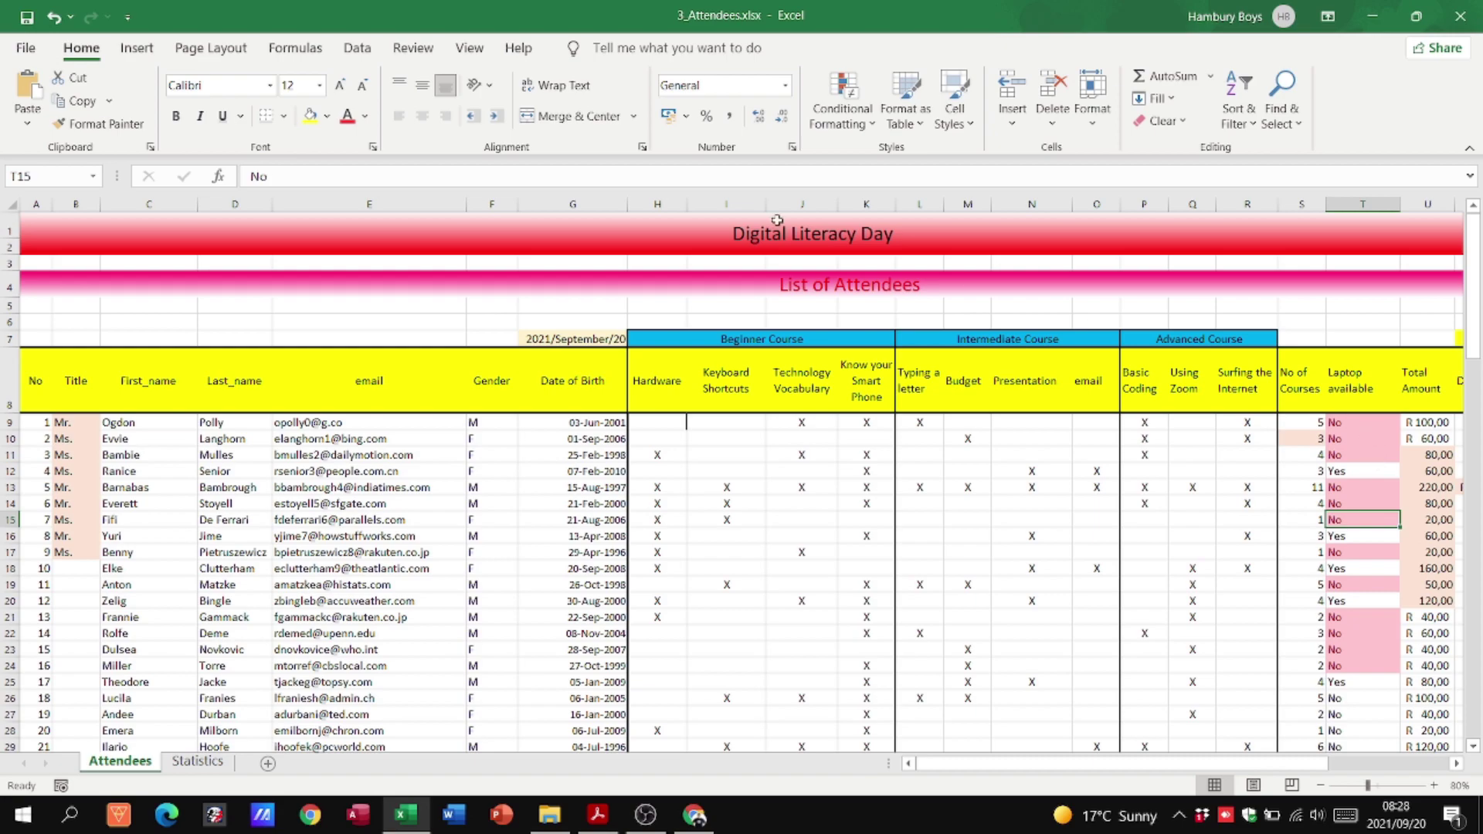
# Create a formula-based conditional formatting rule on the last names in D9:D108 using =$T9="NO".
pyautogui.click(227, 437)
pyautogui.moveTo(224, 422); pyautogui.dragTo(225, 682)
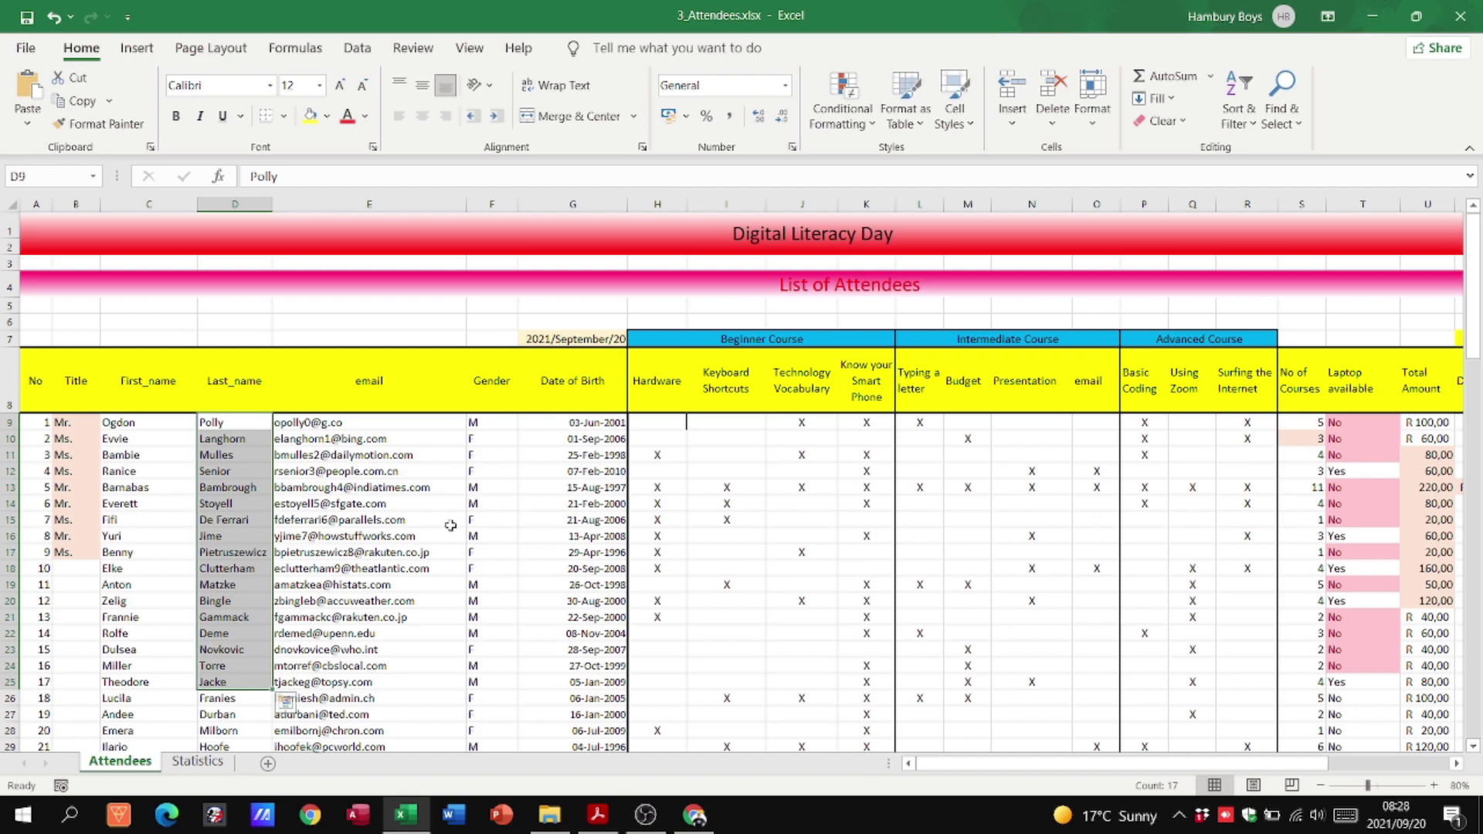
pyautogui.click(1357, 426)
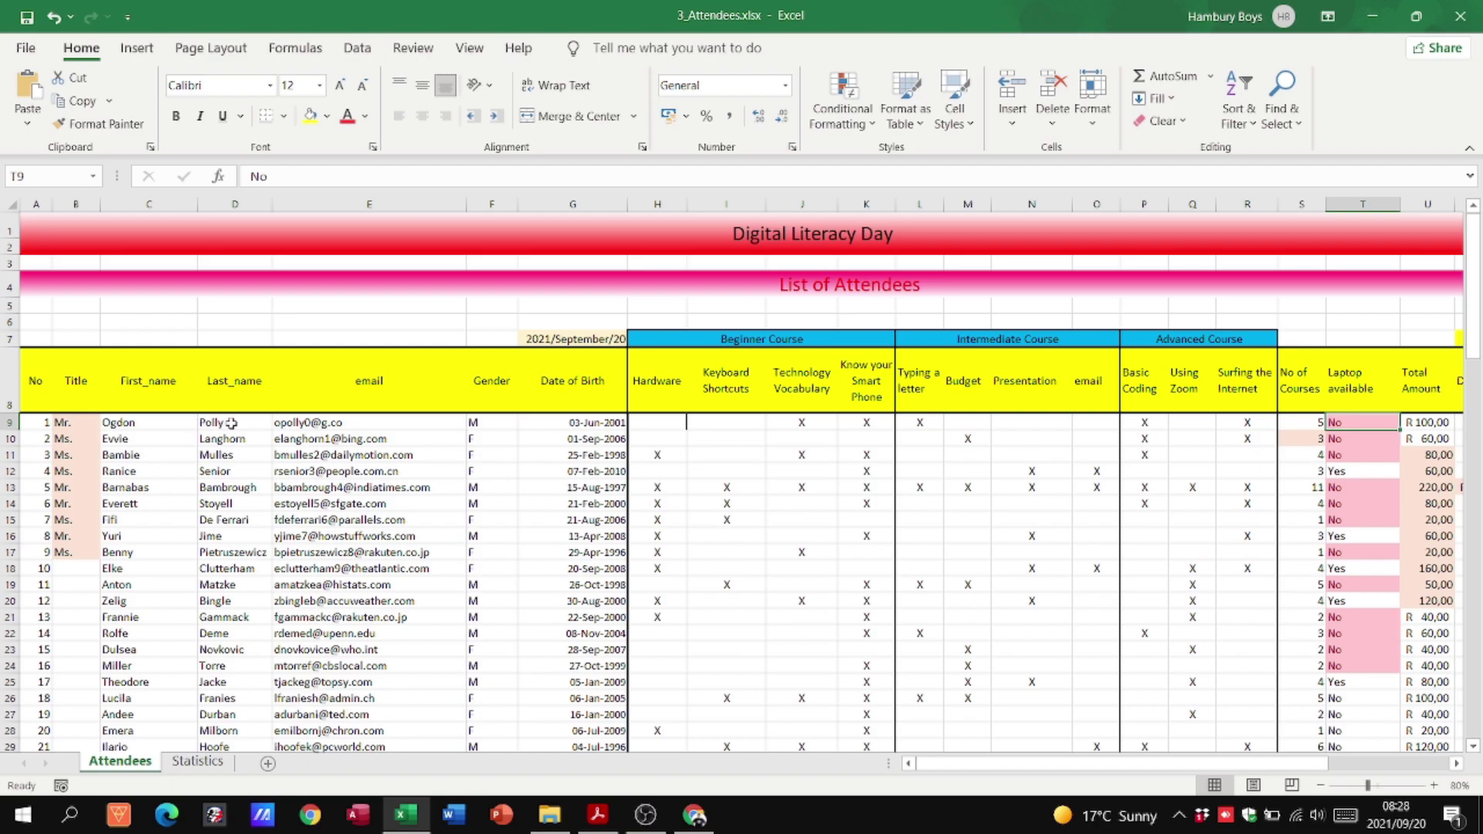
pyautogui.moveTo(230, 424); pyautogui.dragTo(224, 618)
pyautogui.scroll(13, 236, 600)
pyautogui.scroll(15, 243, 596)
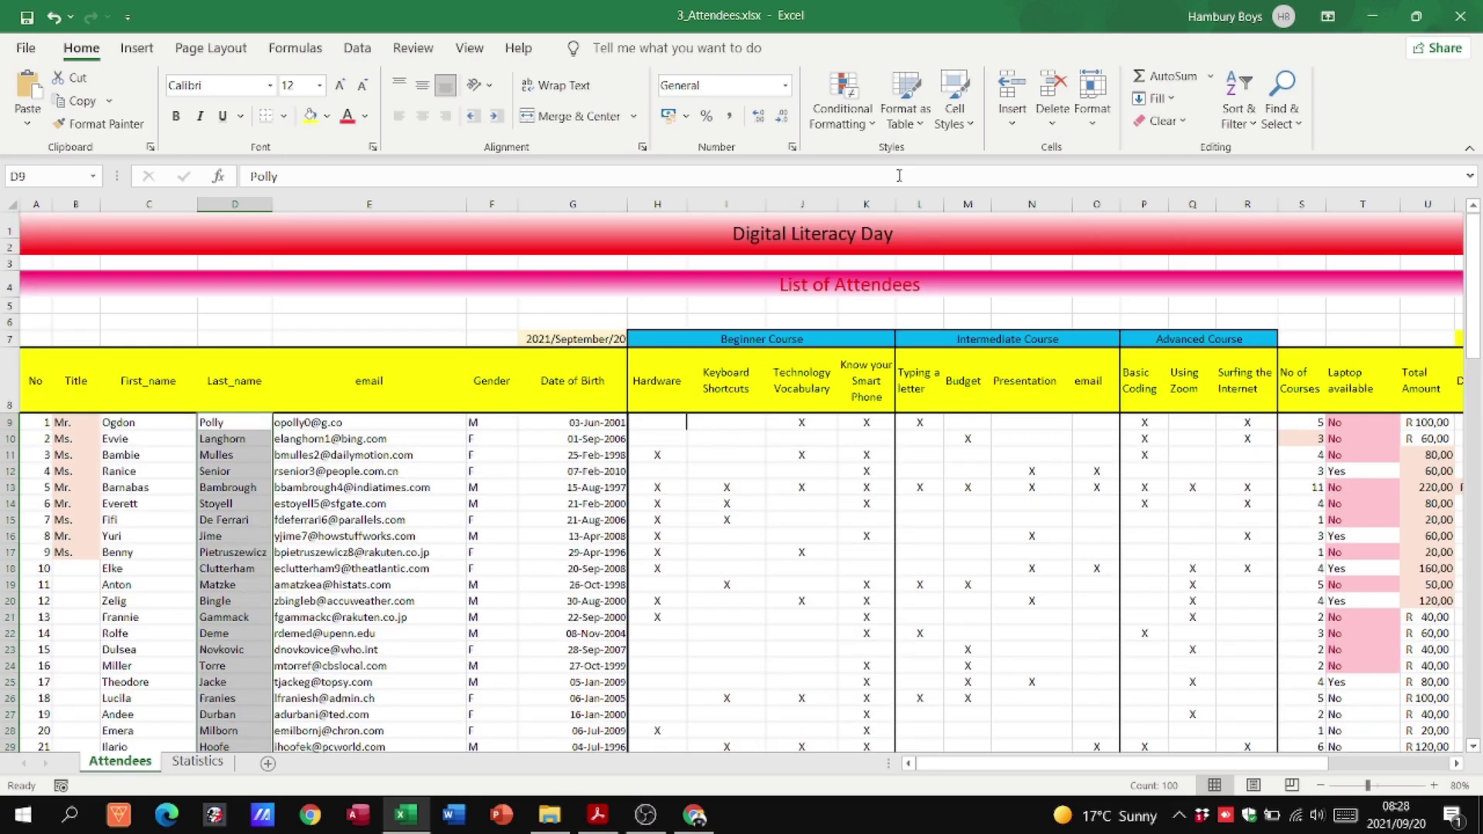
pyautogui.click(875, 125)
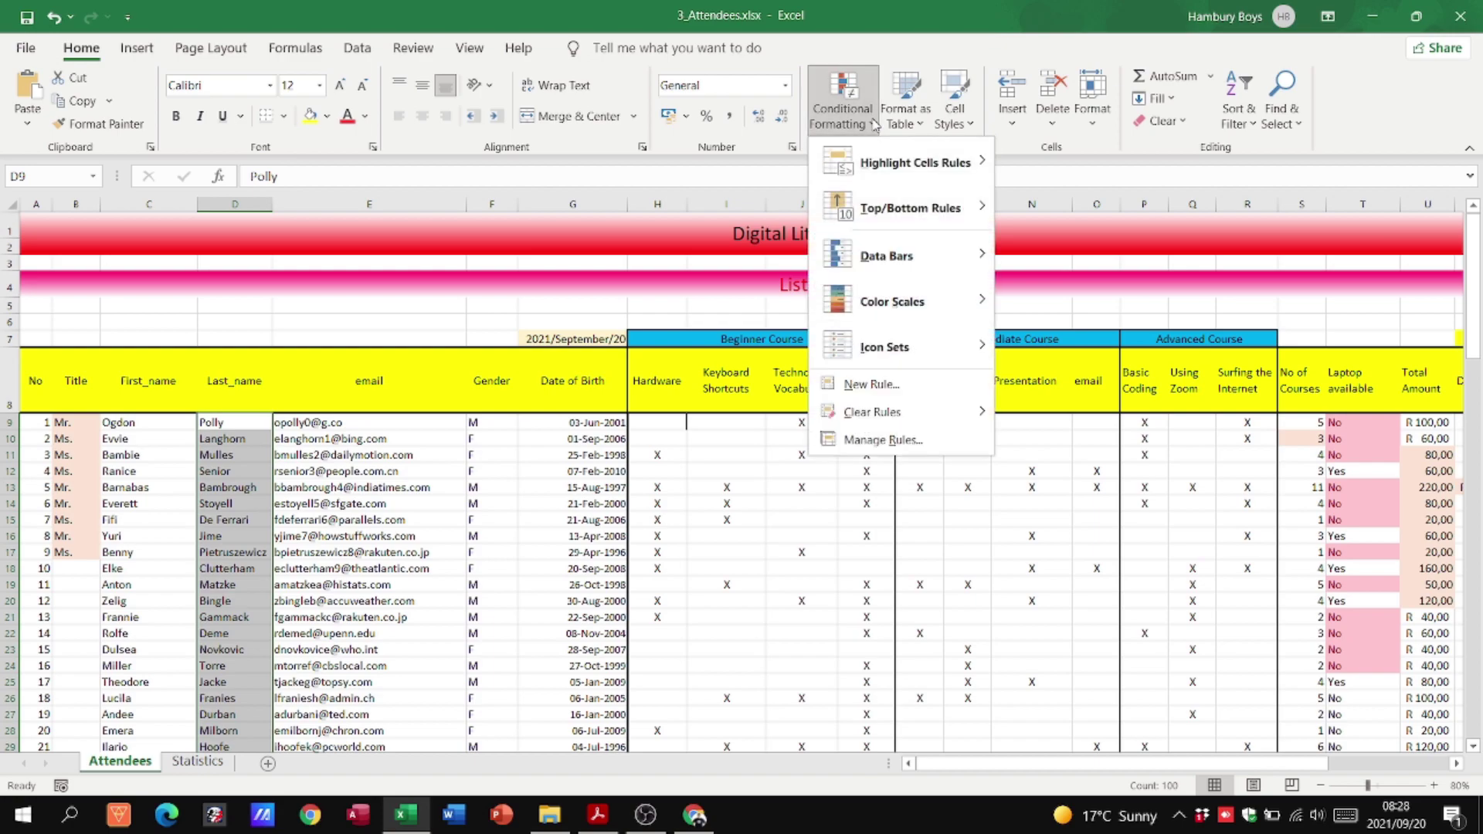
pyautogui.click(871, 384)
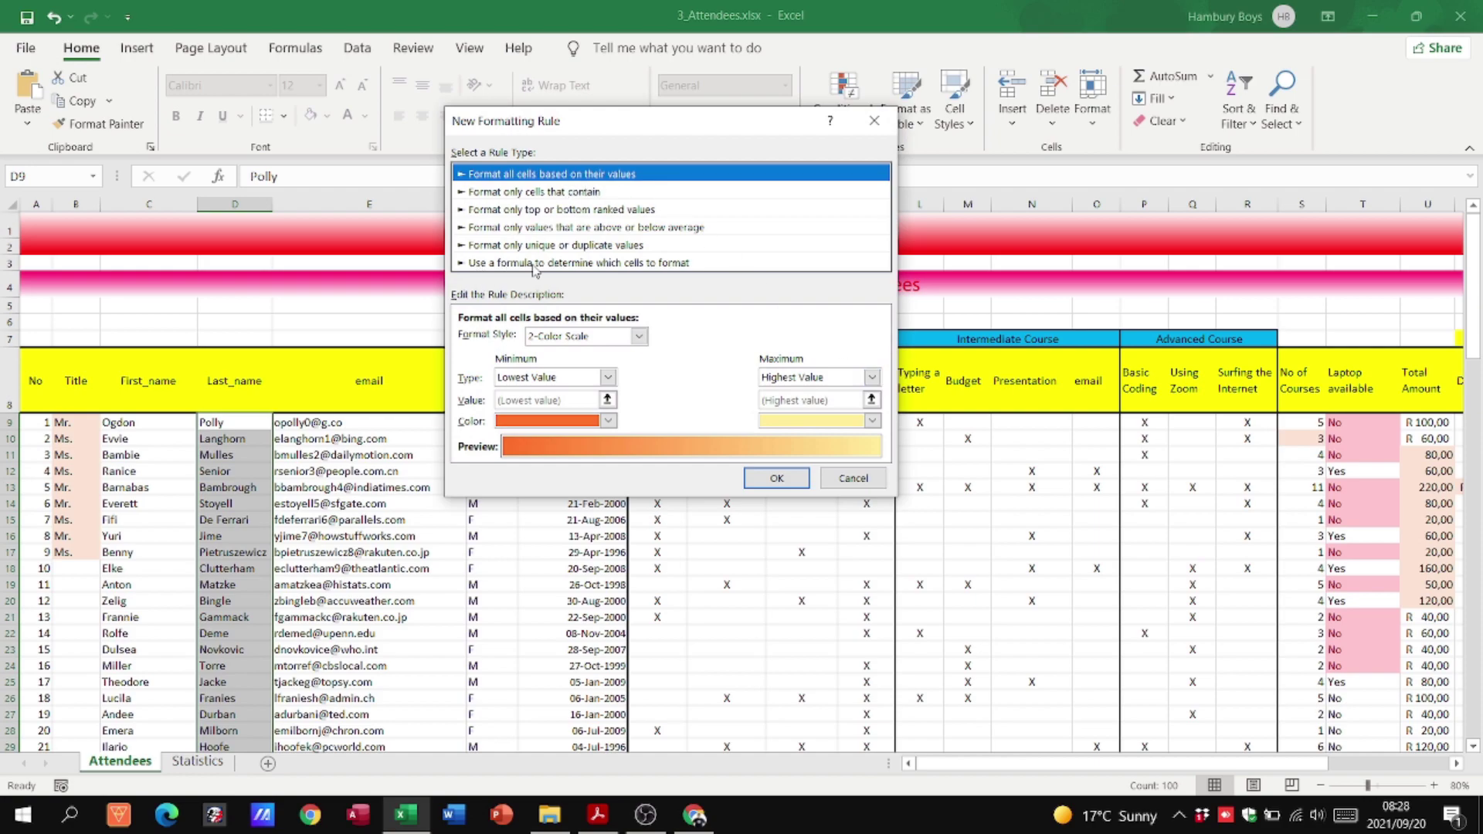
pyautogui.click(464, 265)
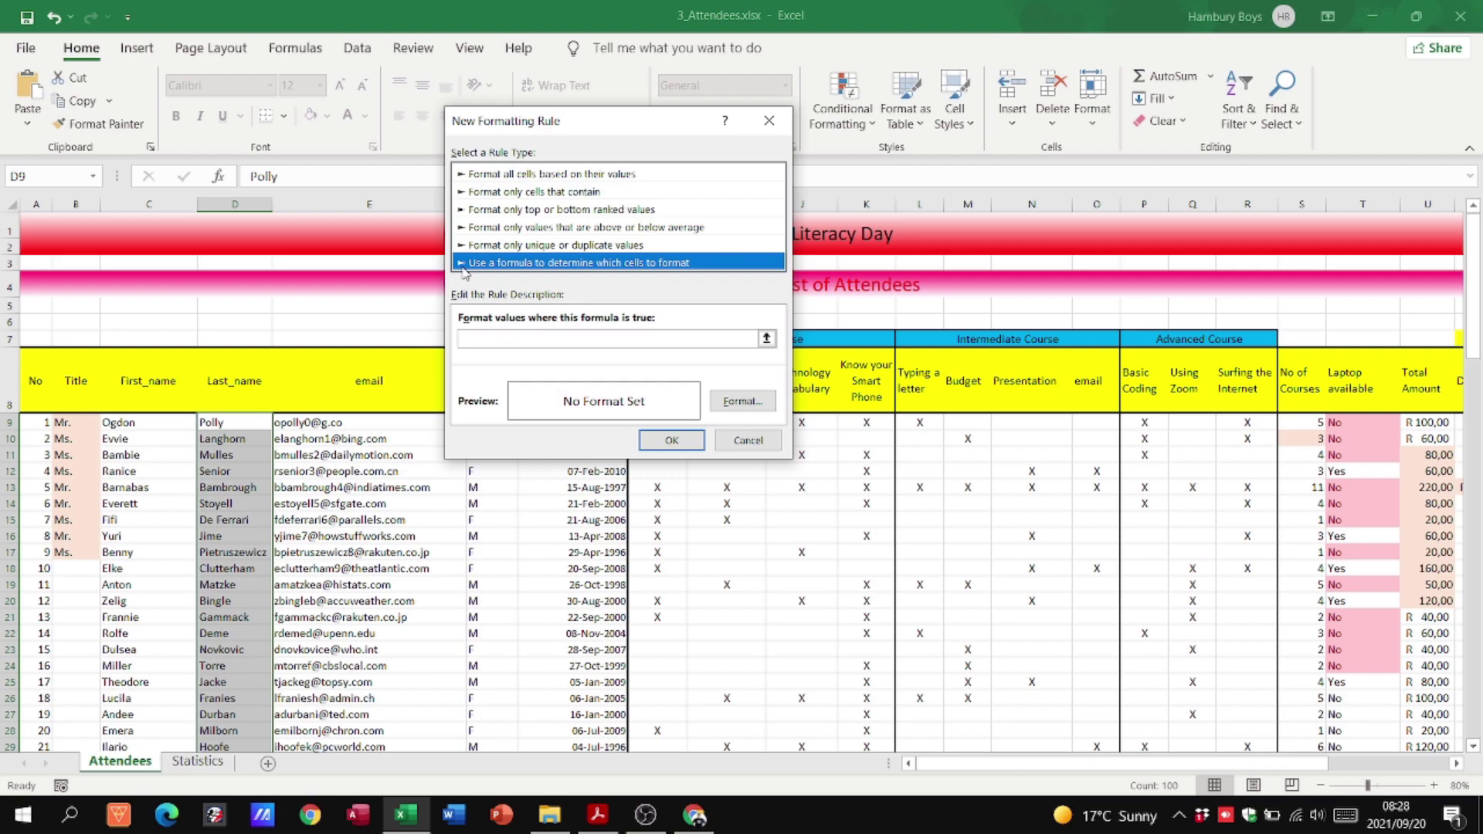
pyautogui.click(482, 339)
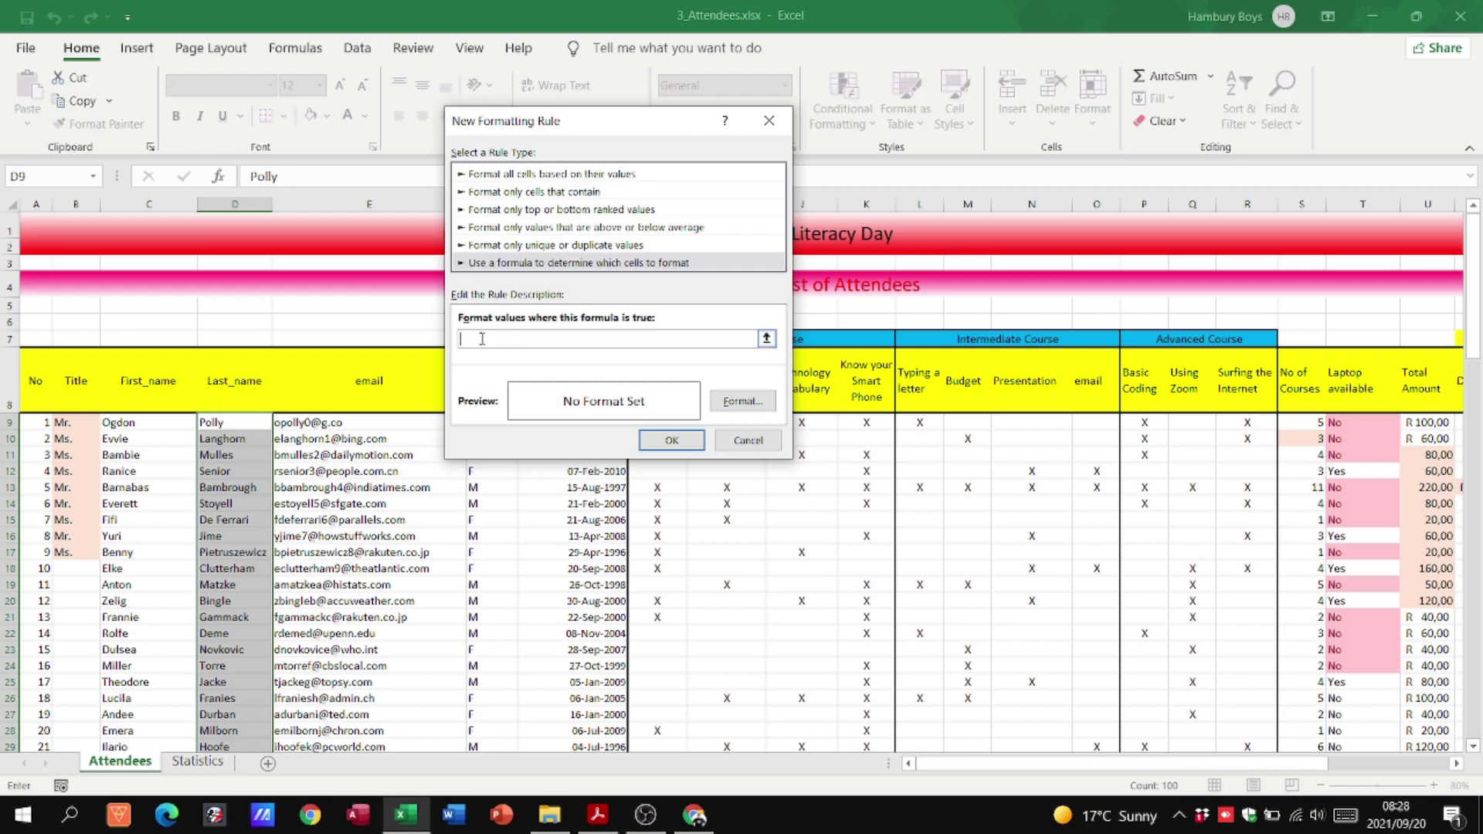
pyautogui.write('=$T9="NO')
# Give the =$T9="NO" rule a light blue background fill and apply it to the last names.
pyautogui.click(742, 402)
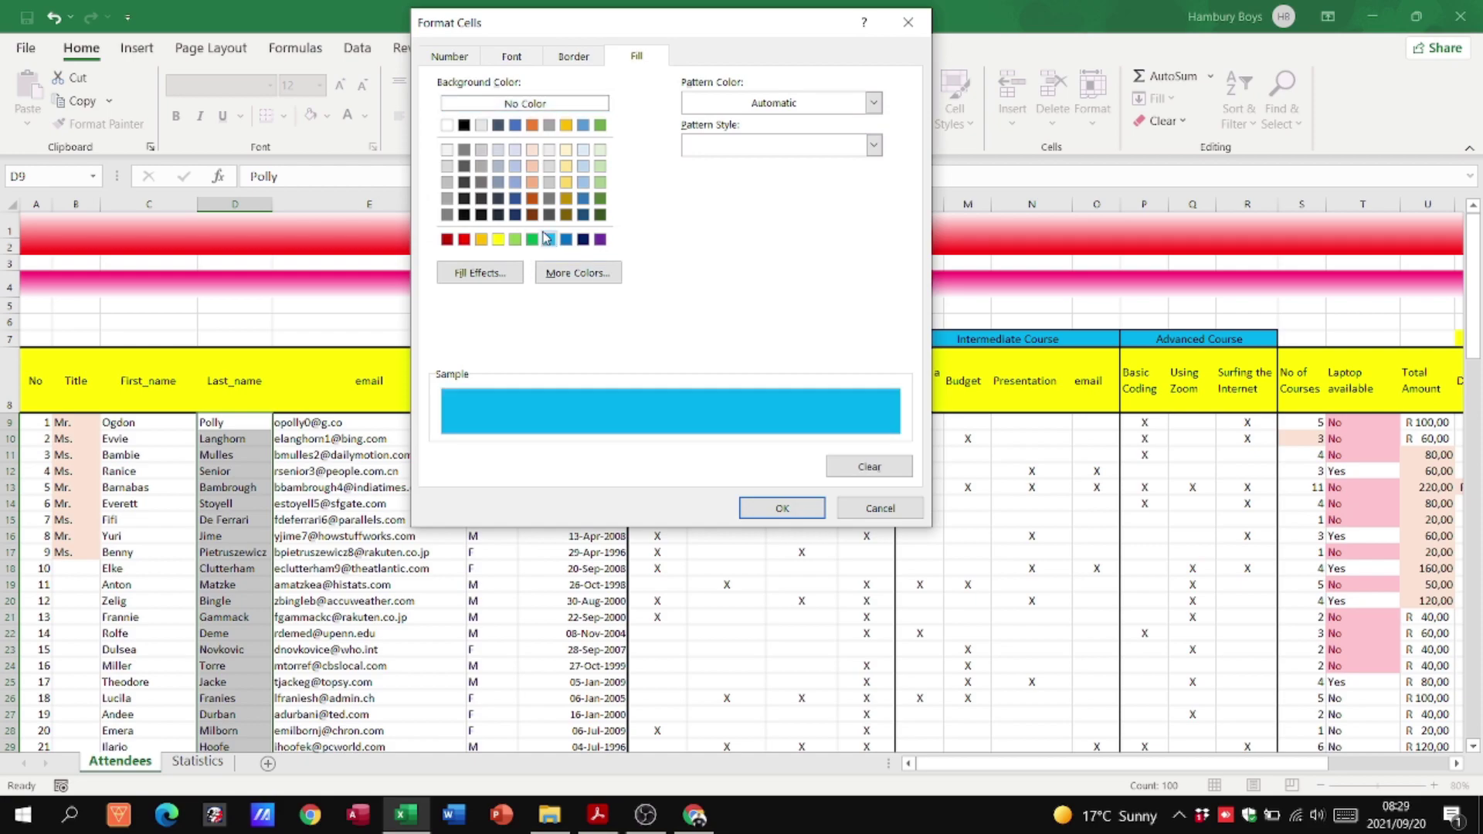
pyautogui.click(770, 510)
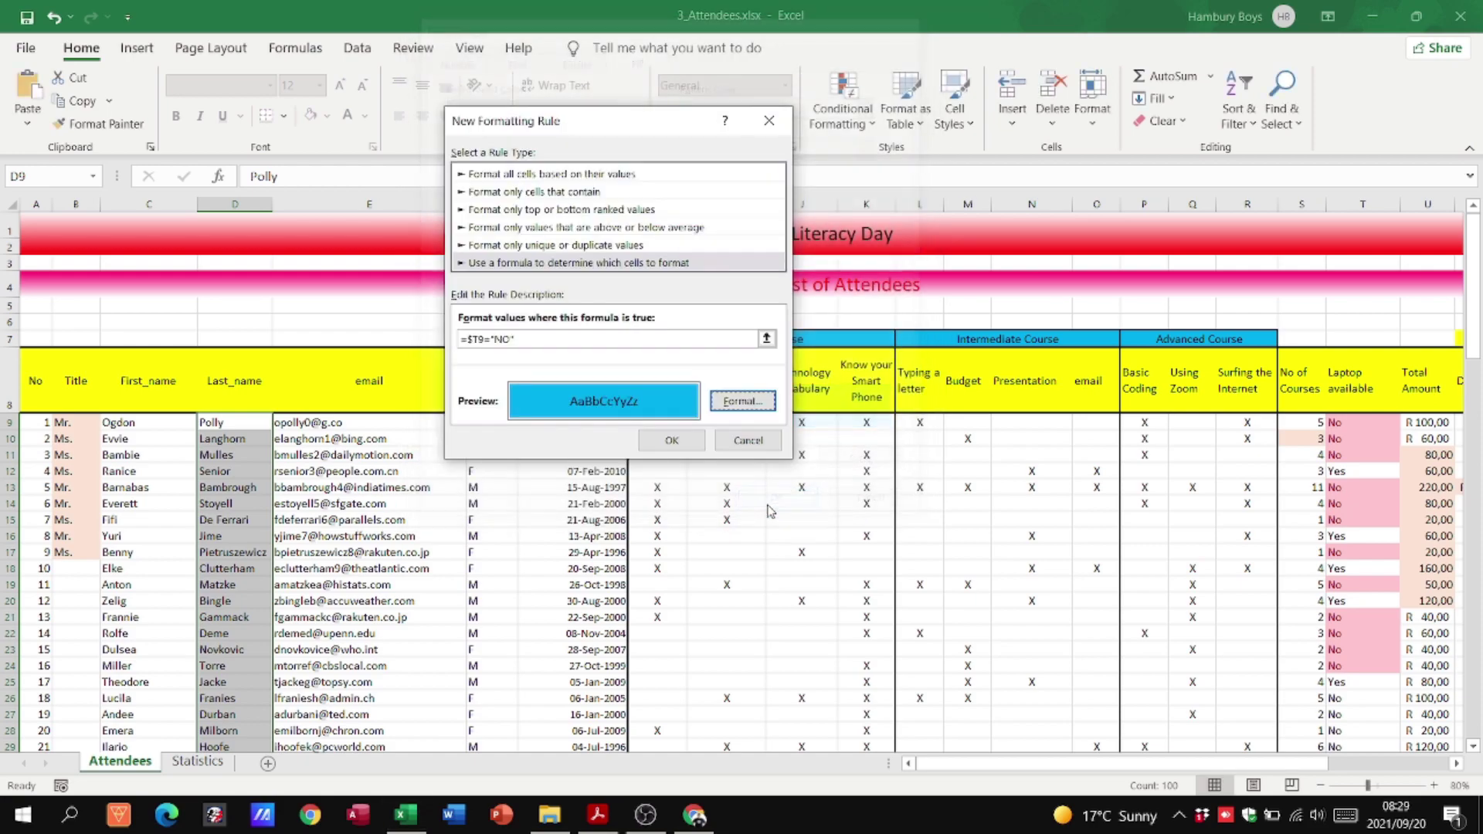
pyautogui.click(671, 441)
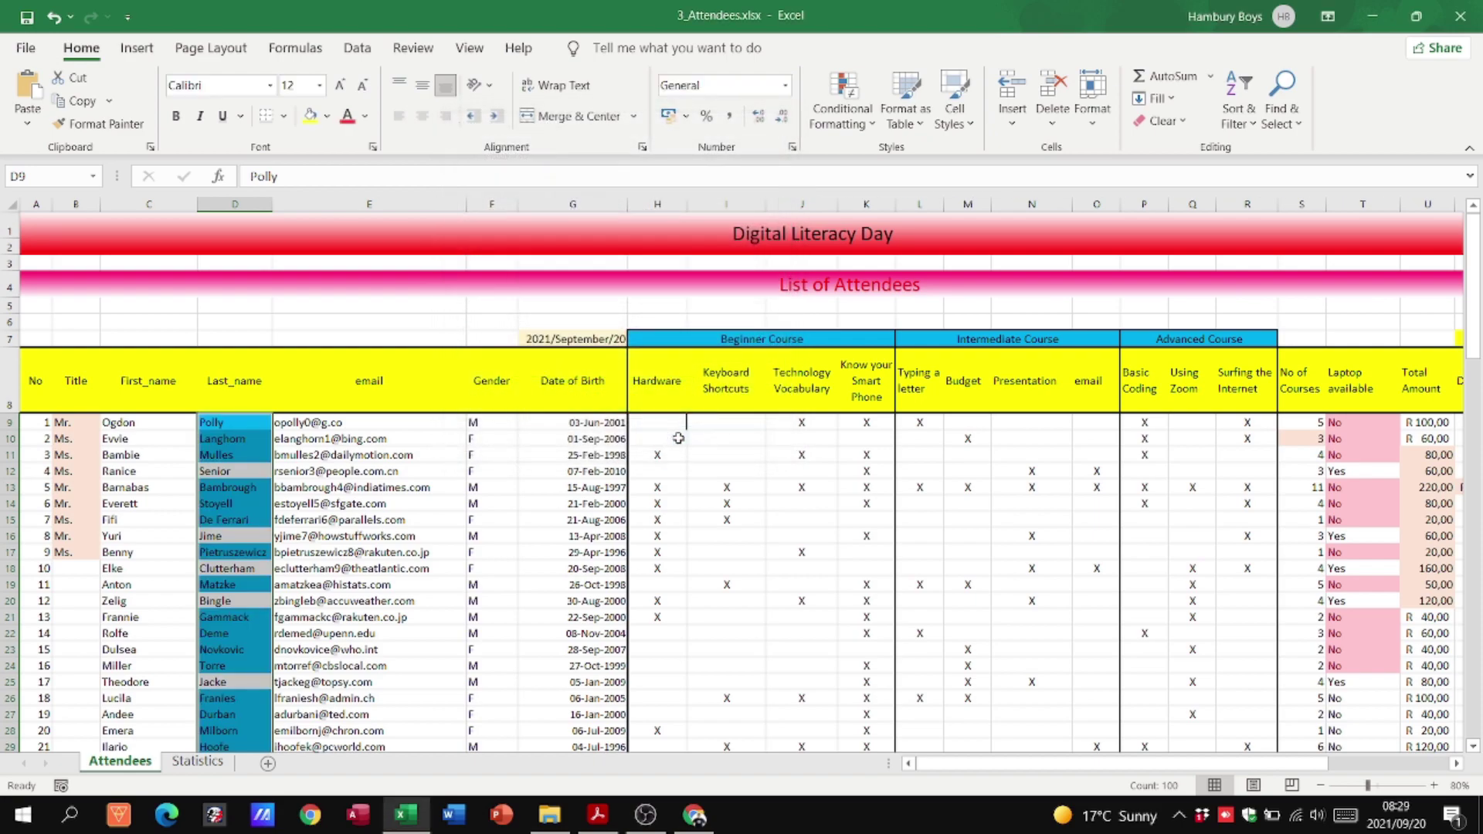
# Reselect D9:D108 and open the conditional formatting rules manager for that range.
pyautogui.click(253, 500)
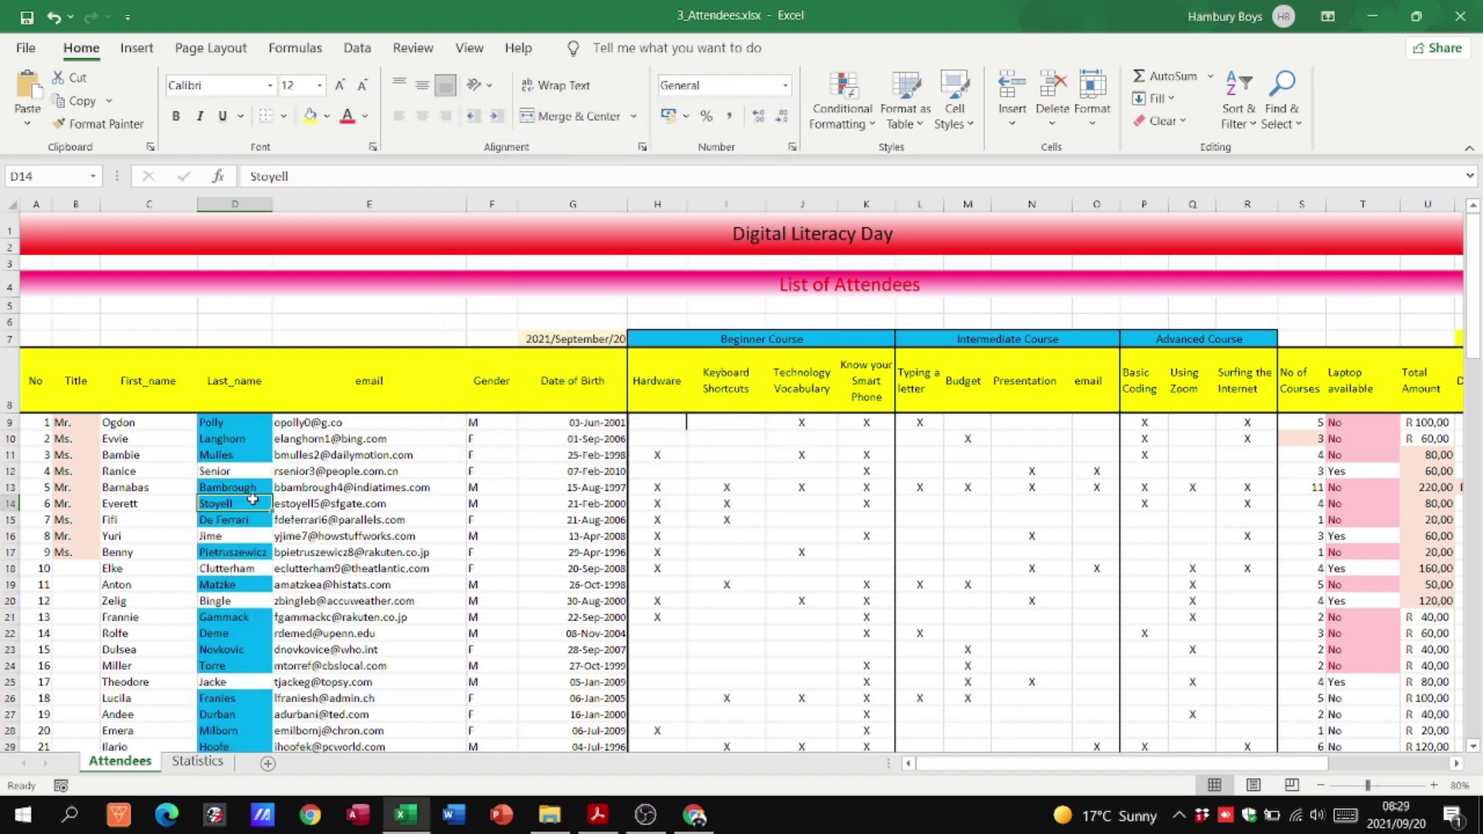
pyautogui.moveTo(247, 422)
pyautogui.mouseDown()
pyautogui.moveTo(247, 715)
pyautogui.moveTo(247, 438)
pyautogui.mouseUp()
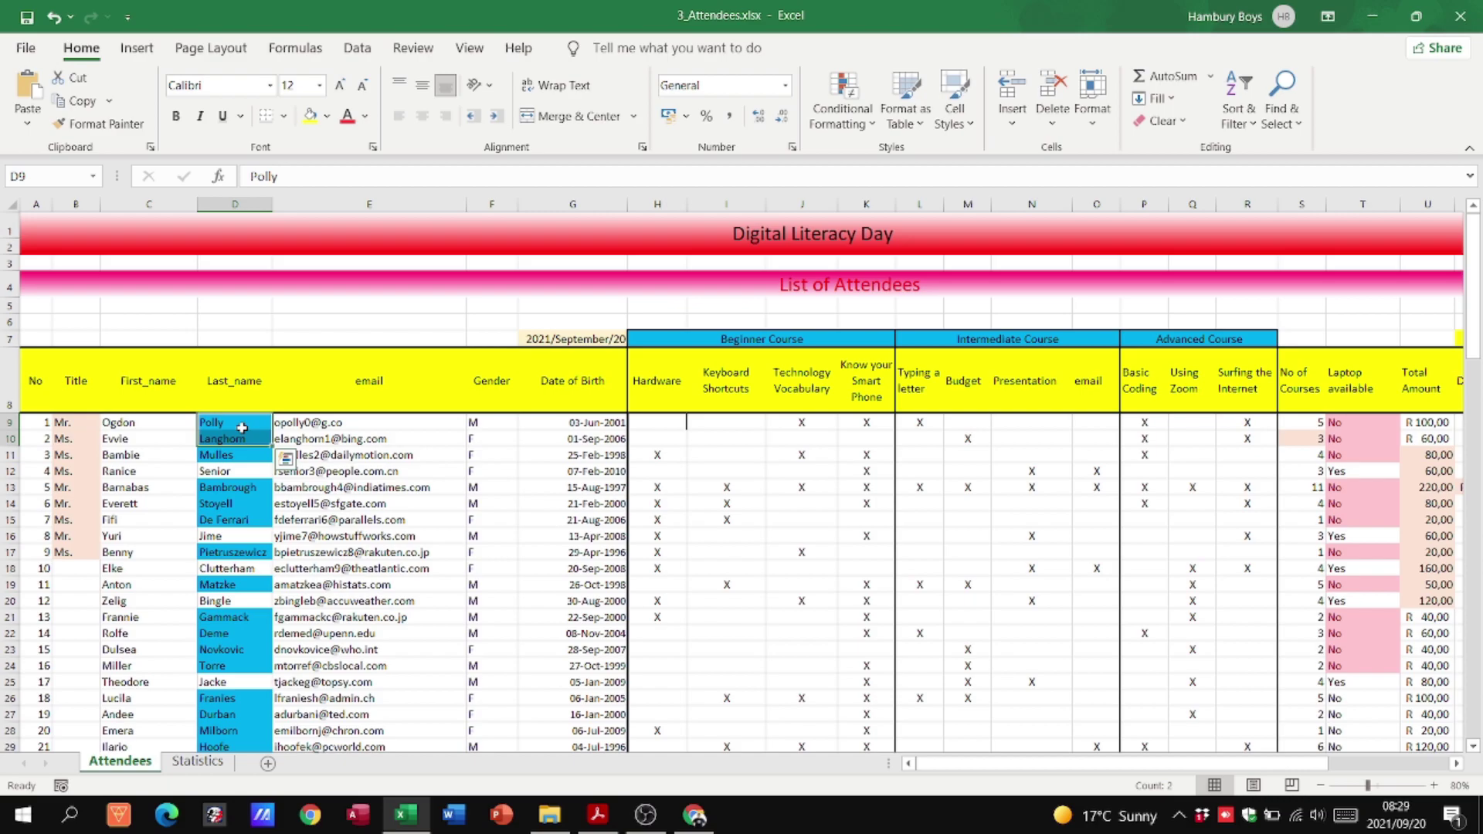
pyautogui.moveTo(241, 427); pyautogui.dragTo(236, 692)
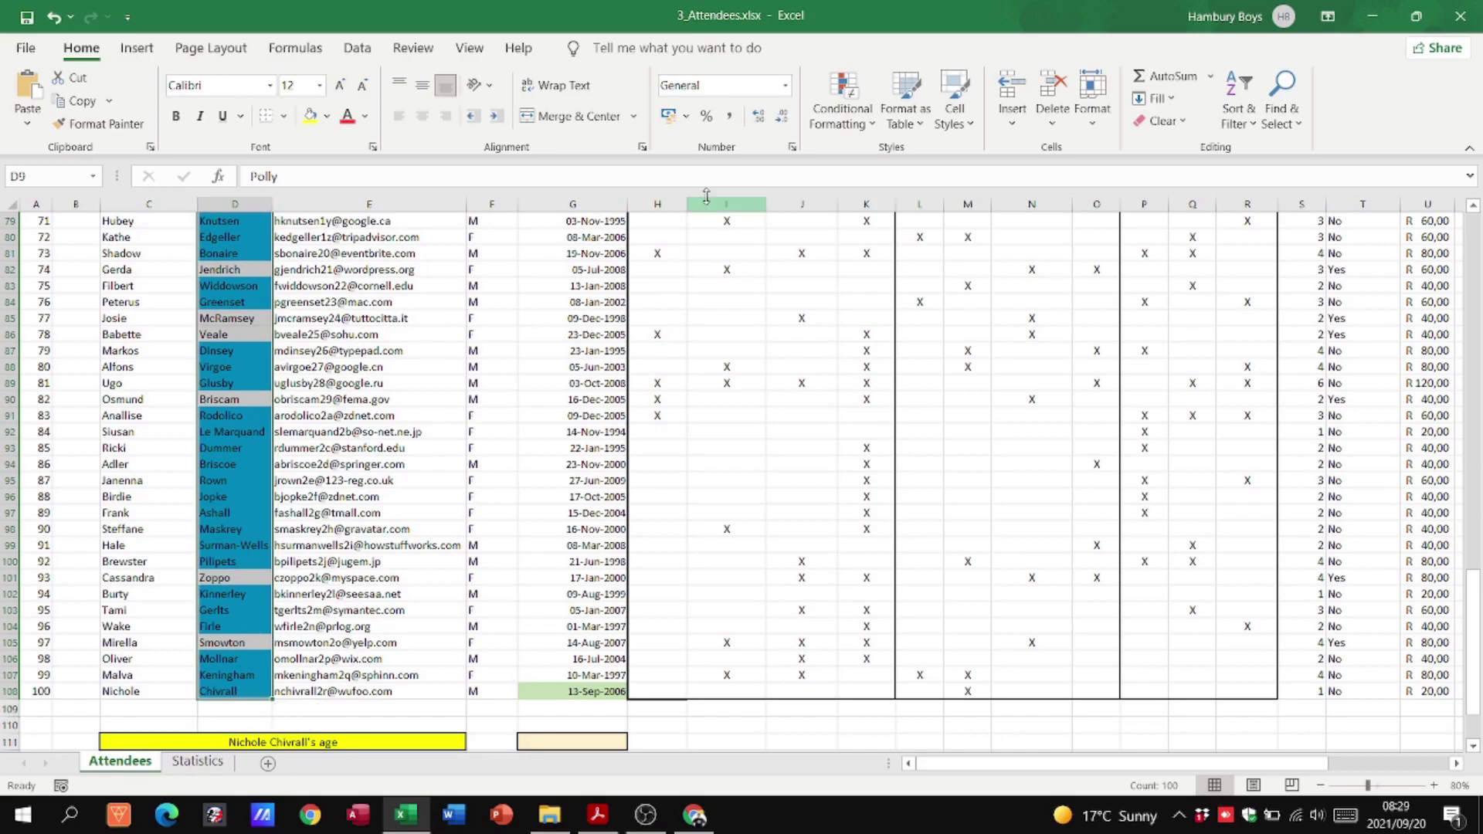
pyautogui.click(857, 126)
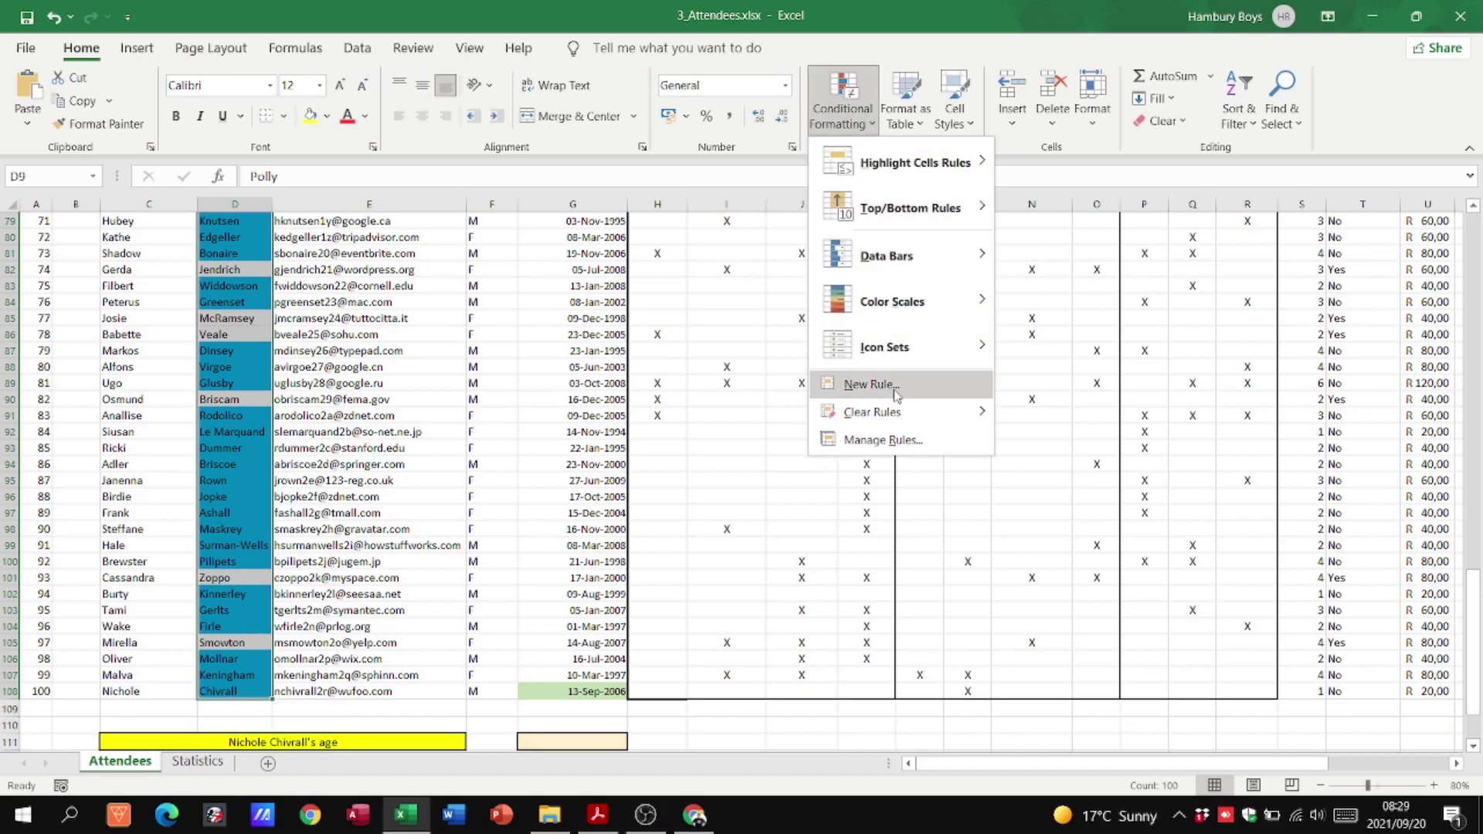
pyautogui.click(894, 441)
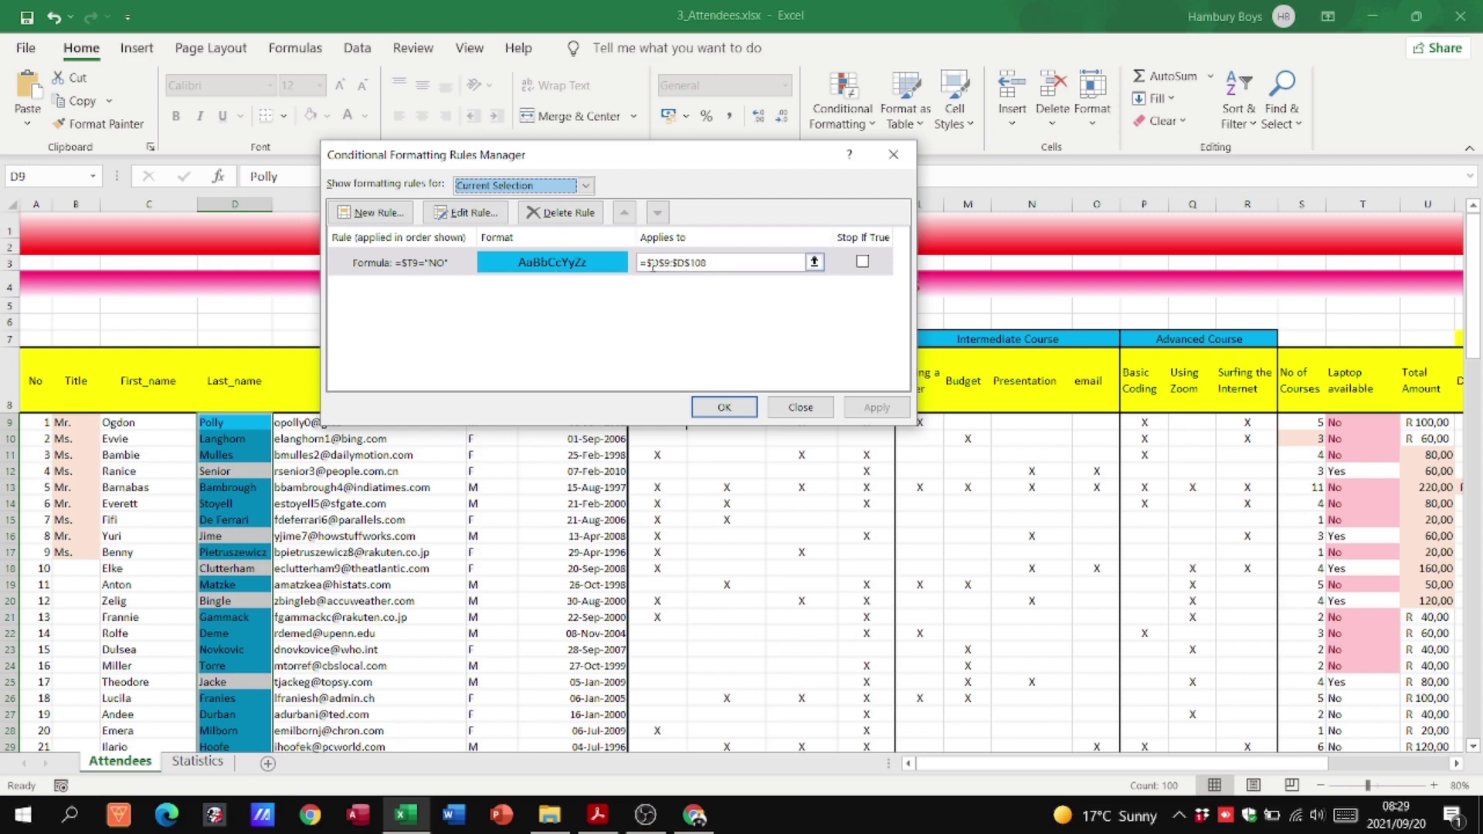
# Try to edit the Applies to range of the =$T9="NO" rule by hand.
pyautogui.click(686, 263)
pyautogui.press('BackSpace')
pyautogui.write('S')
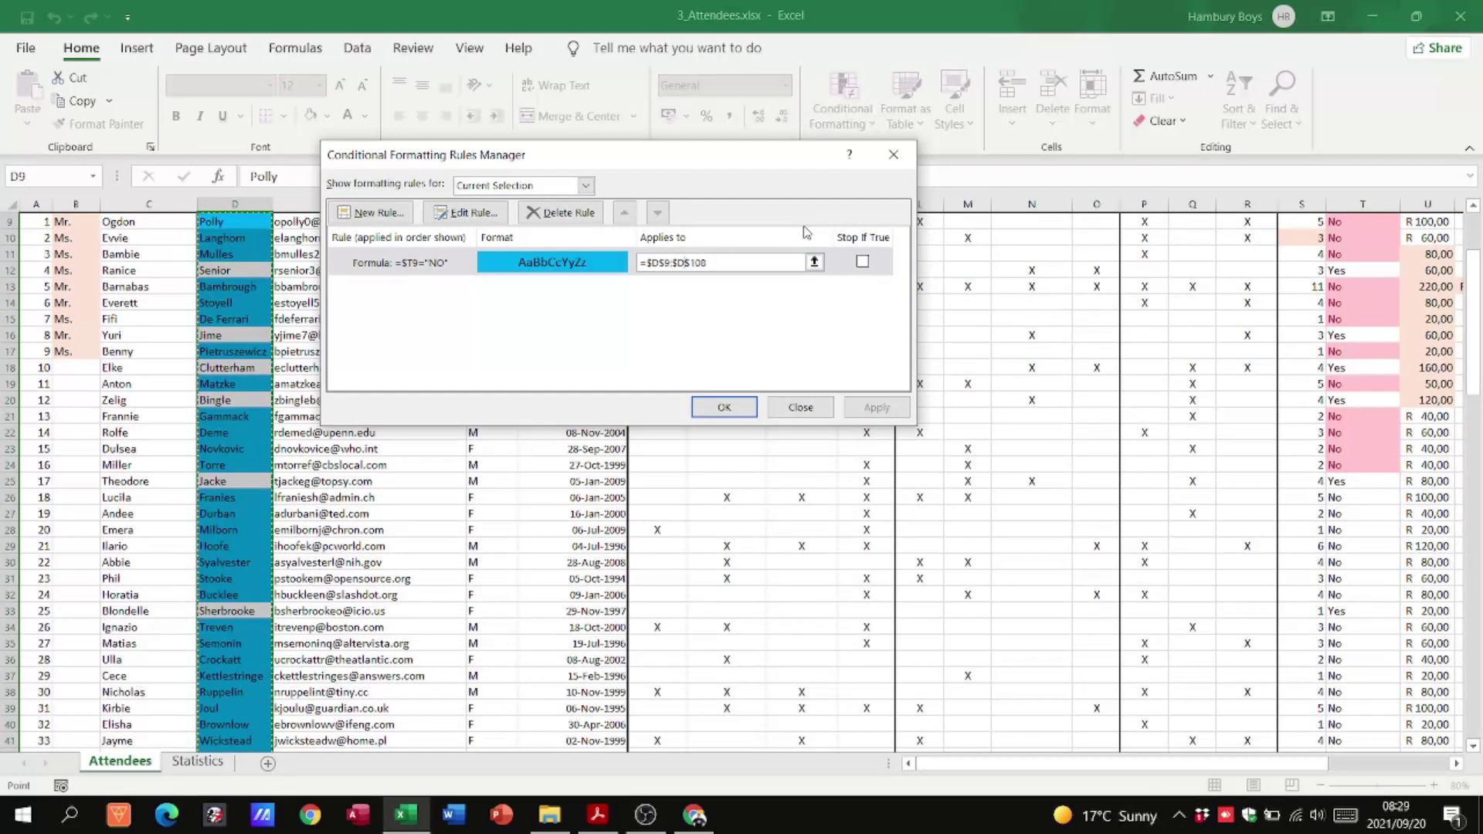
pyautogui.press('Left')
pyautogui.press('Left')
pyautogui.press('Left')
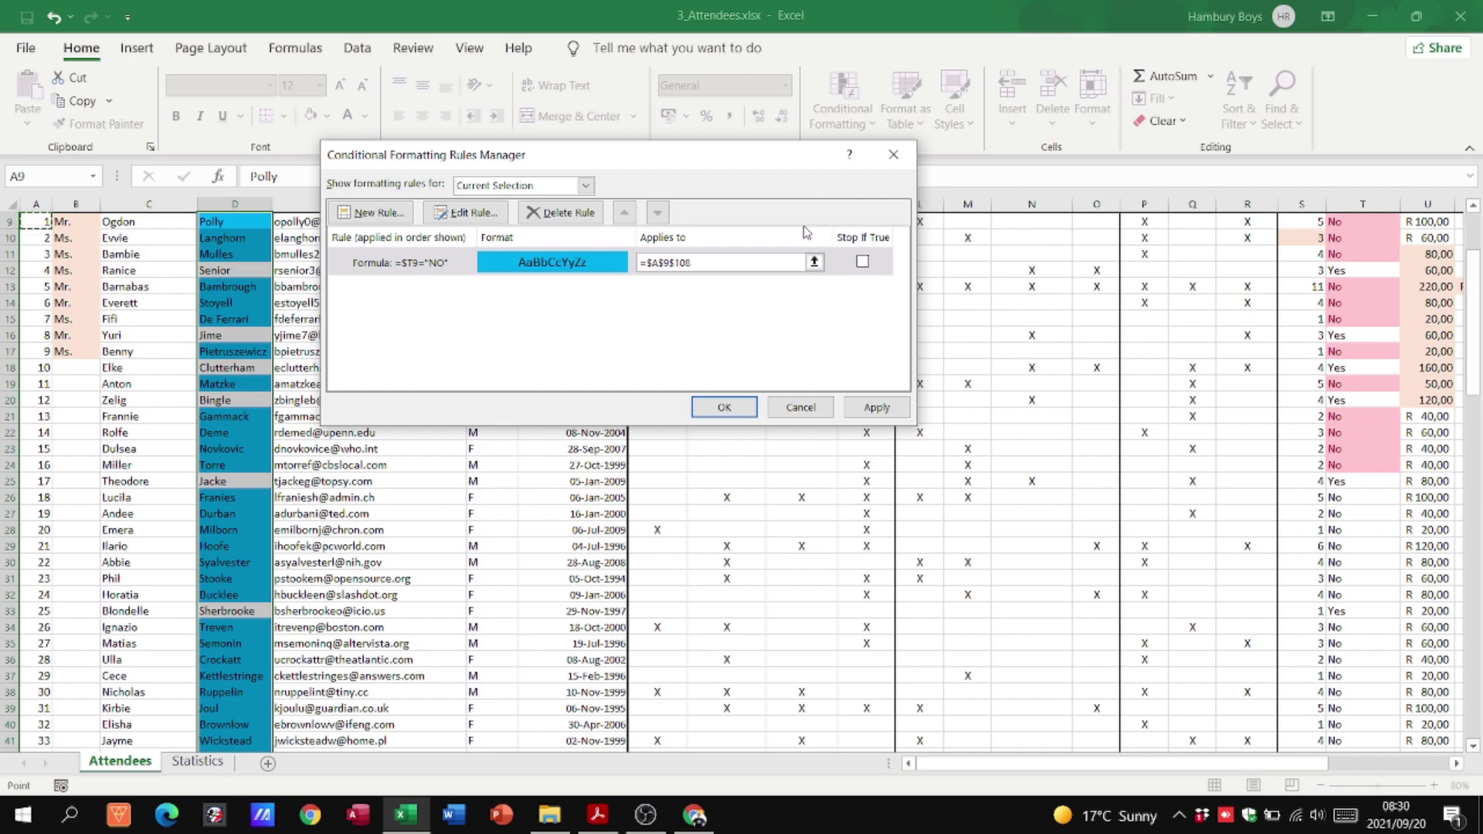
pyautogui.press('F8')
pyautogui.press('BackSpace')
pyautogui.press('BackSpace')
pyautogui.press('Return')
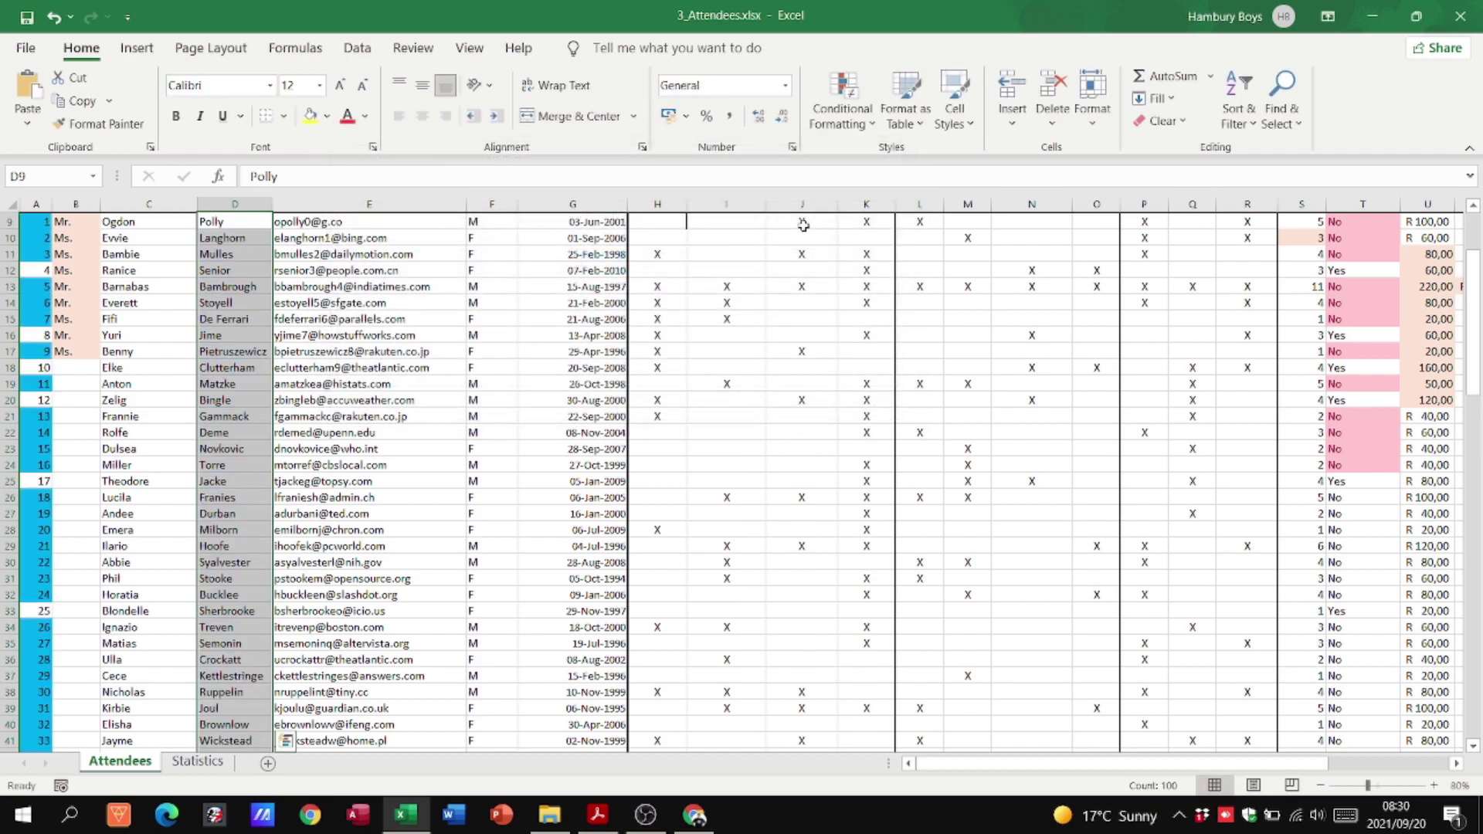
# Undo the last change to the rule's Applies to range.
pyautogui.click(234, 384)
pyautogui.click(347, 384)
pyautogui.moveTo(232, 303); pyautogui.dragTo(232, 351)
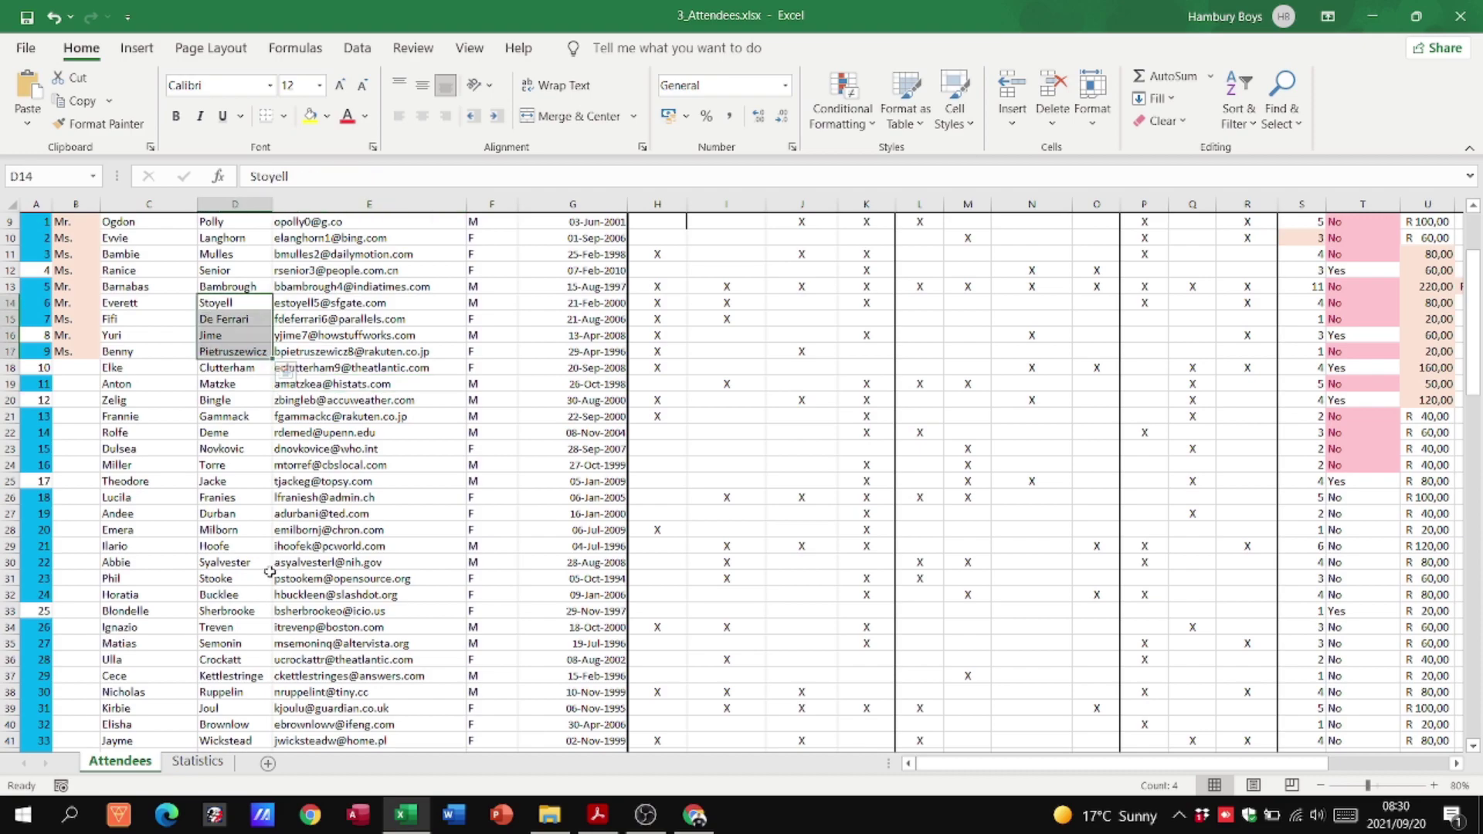
pyautogui.scroll(3, 270, 571)
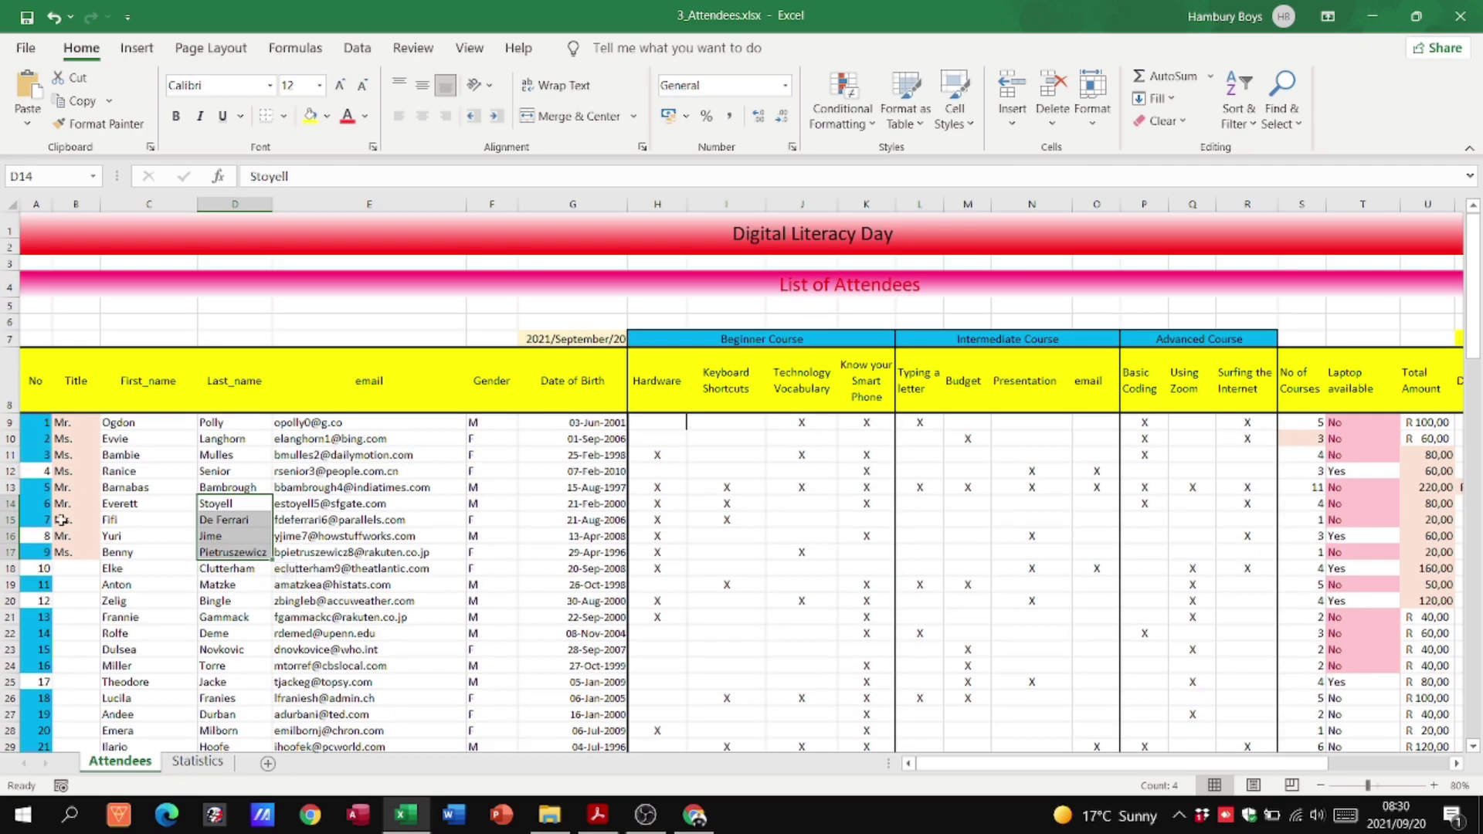
pyautogui.hotkey('ctrl', 'q')
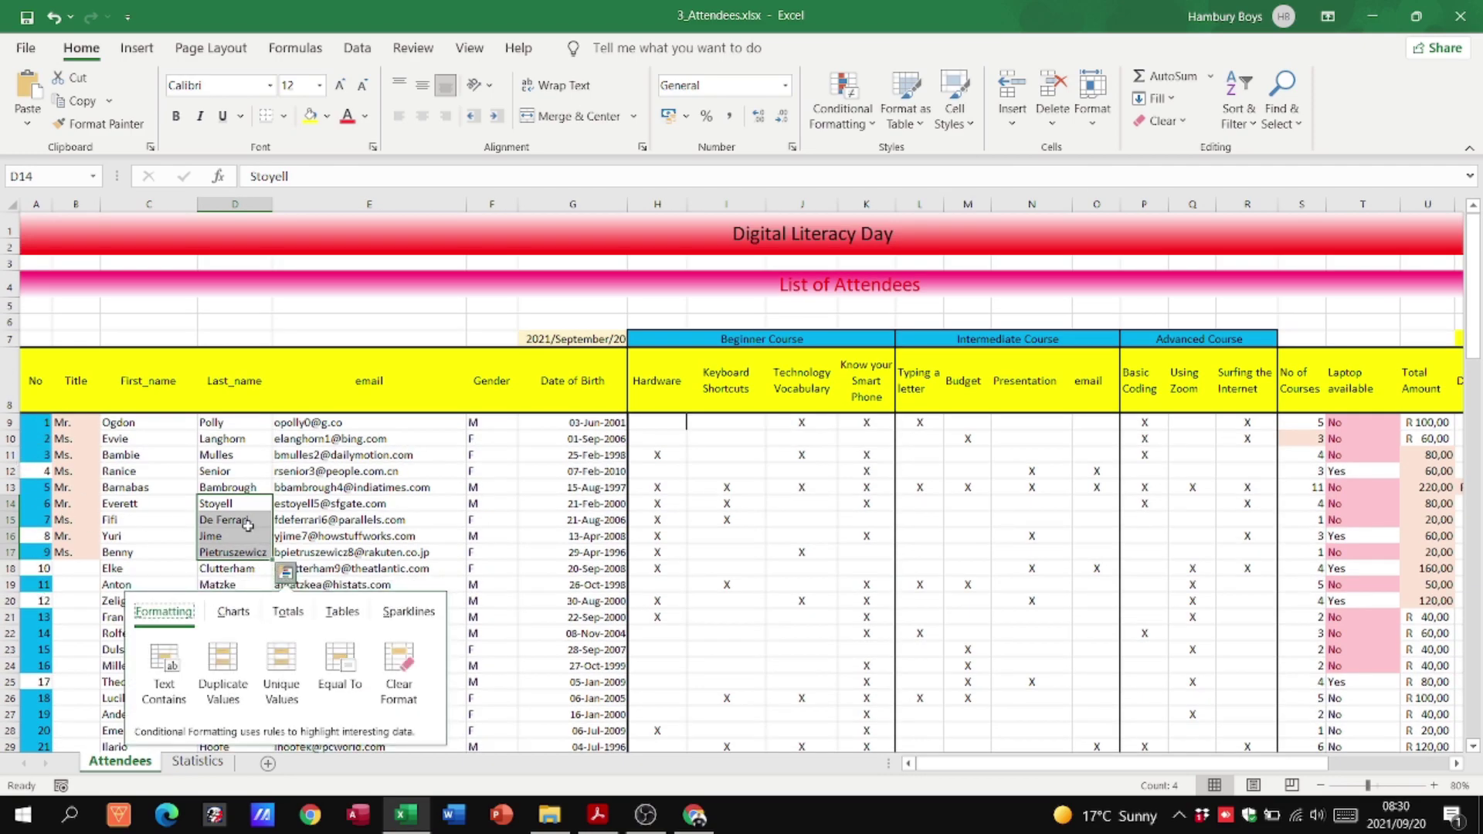
pyautogui.press('Escape')
pyautogui.hotkey('ctrl', 'z')
# Review the formula and Applies to range of the Last_name column's conditional formatting rule in the rules manager.
pyautogui.click(305, 484)
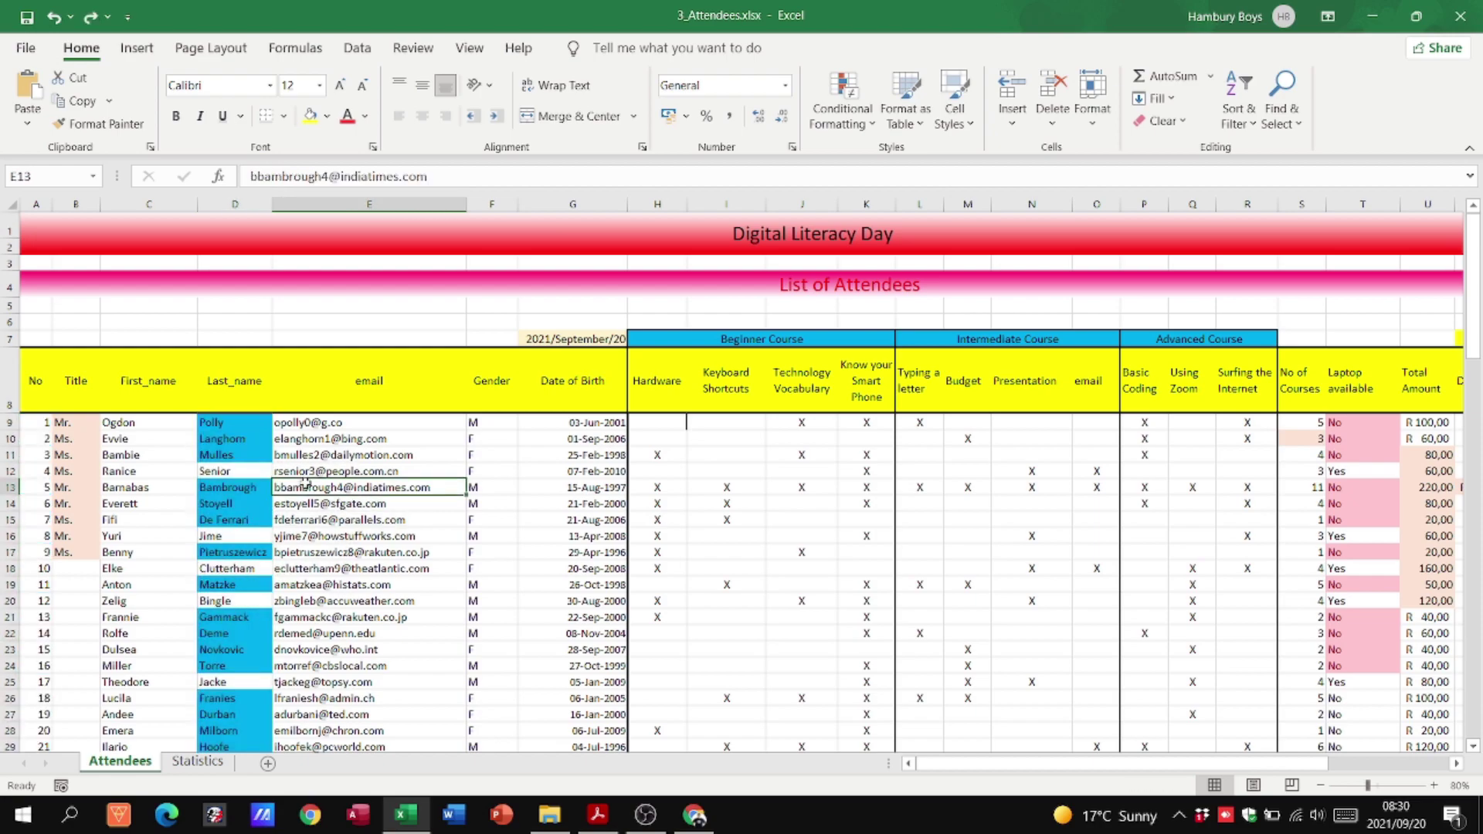
pyautogui.click(239, 437)
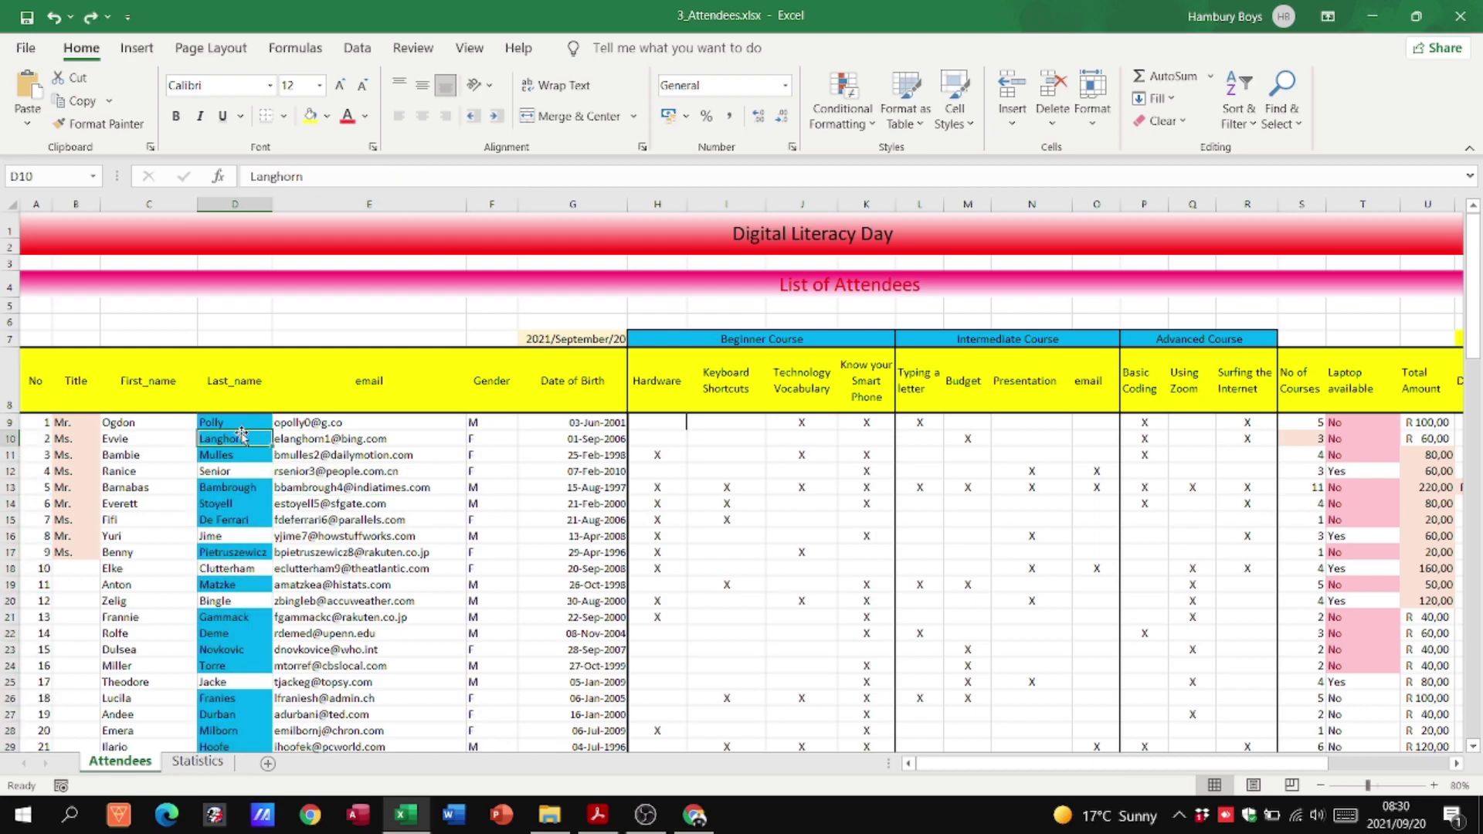
pyautogui.click(875, 131)
pyautogui.click(857, 433)
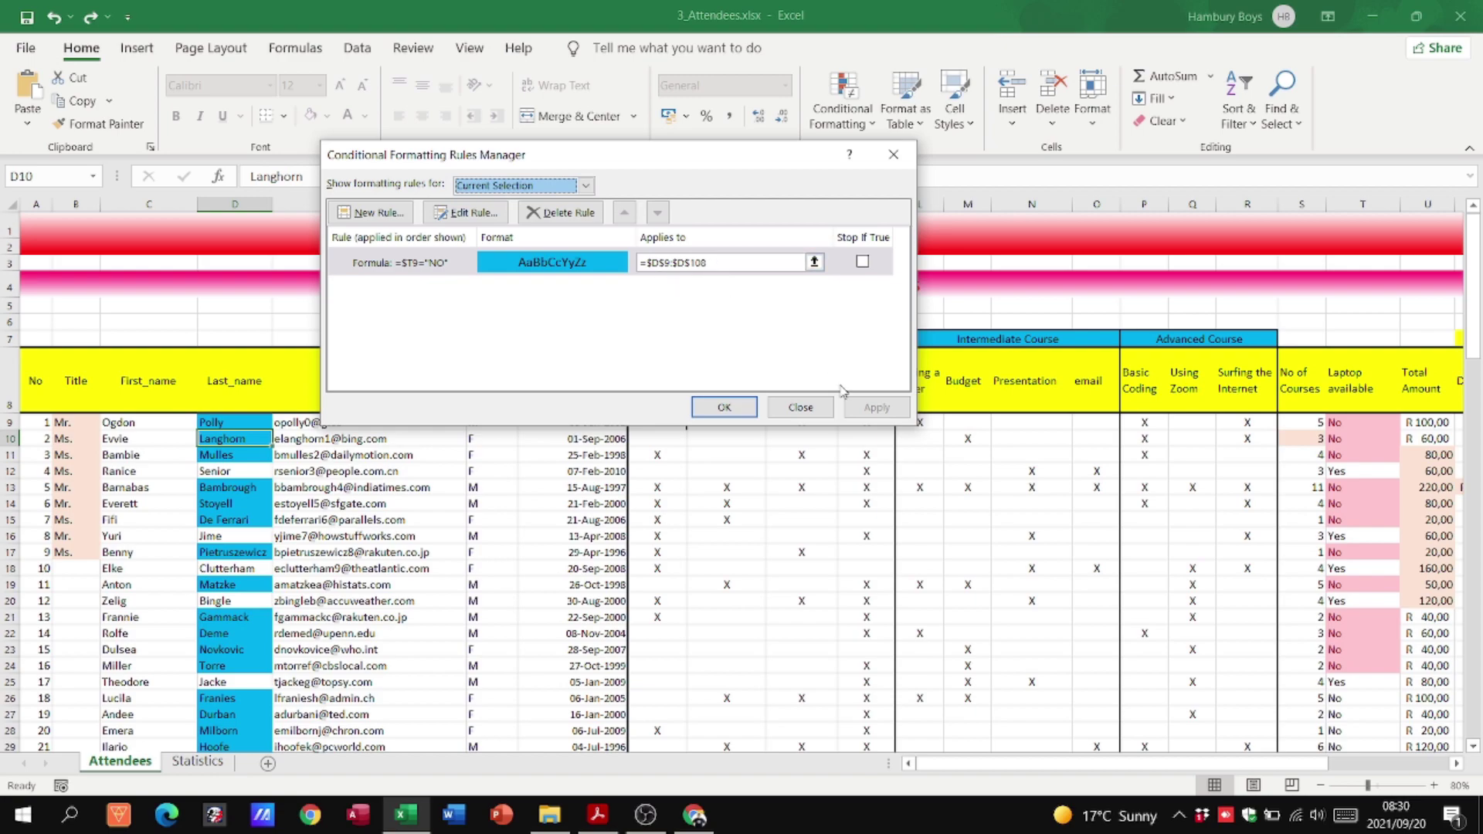
pyautogui.click(811, 411)
# Read question 3.8 about the four teams in the exam PDF and locate the Team column in the Excel workbook.
pyautogui.hotkey('alt', 'Tab')
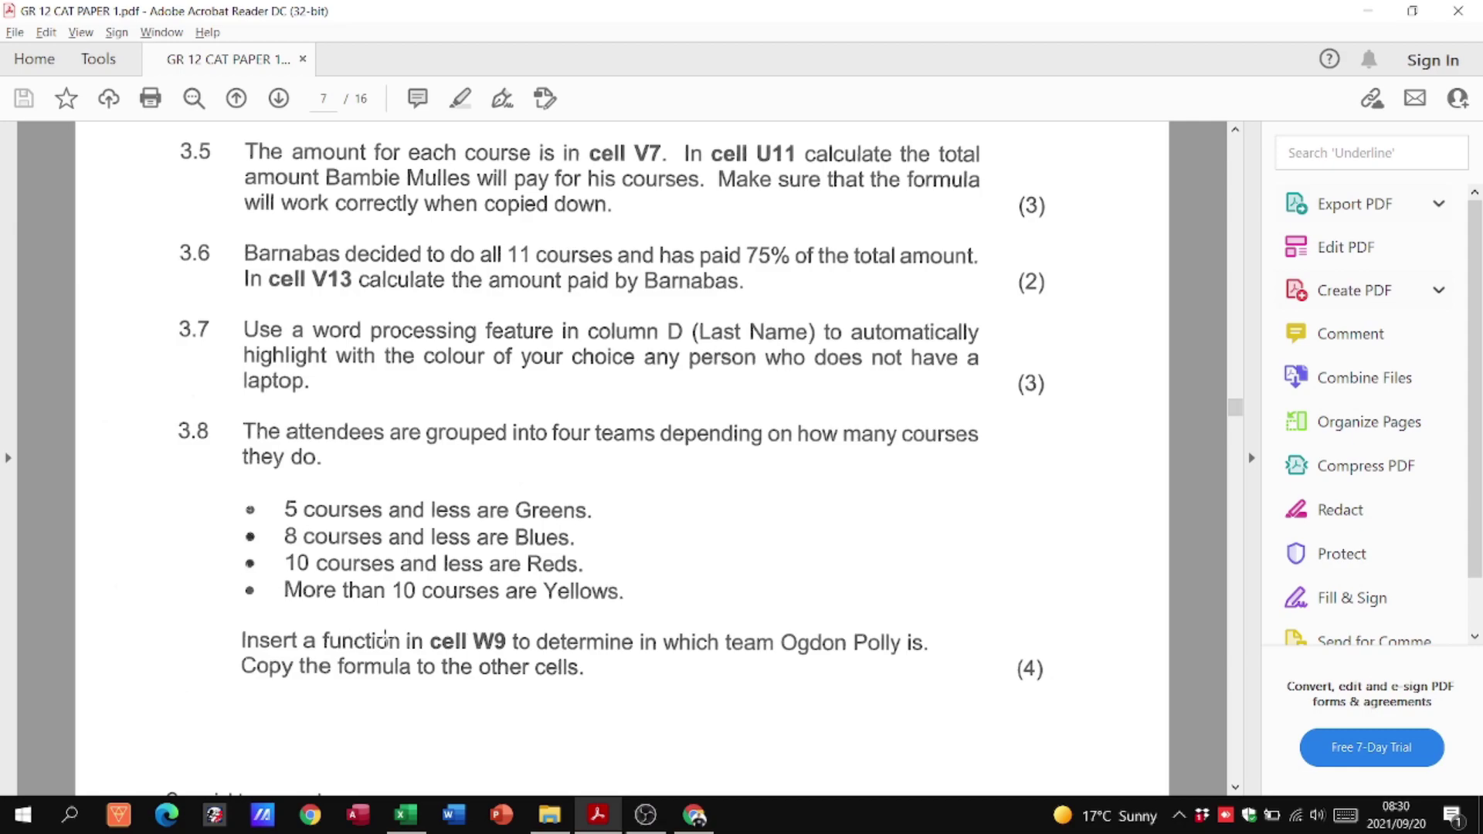
pyautogui.hotkey('alt', 'Tab')
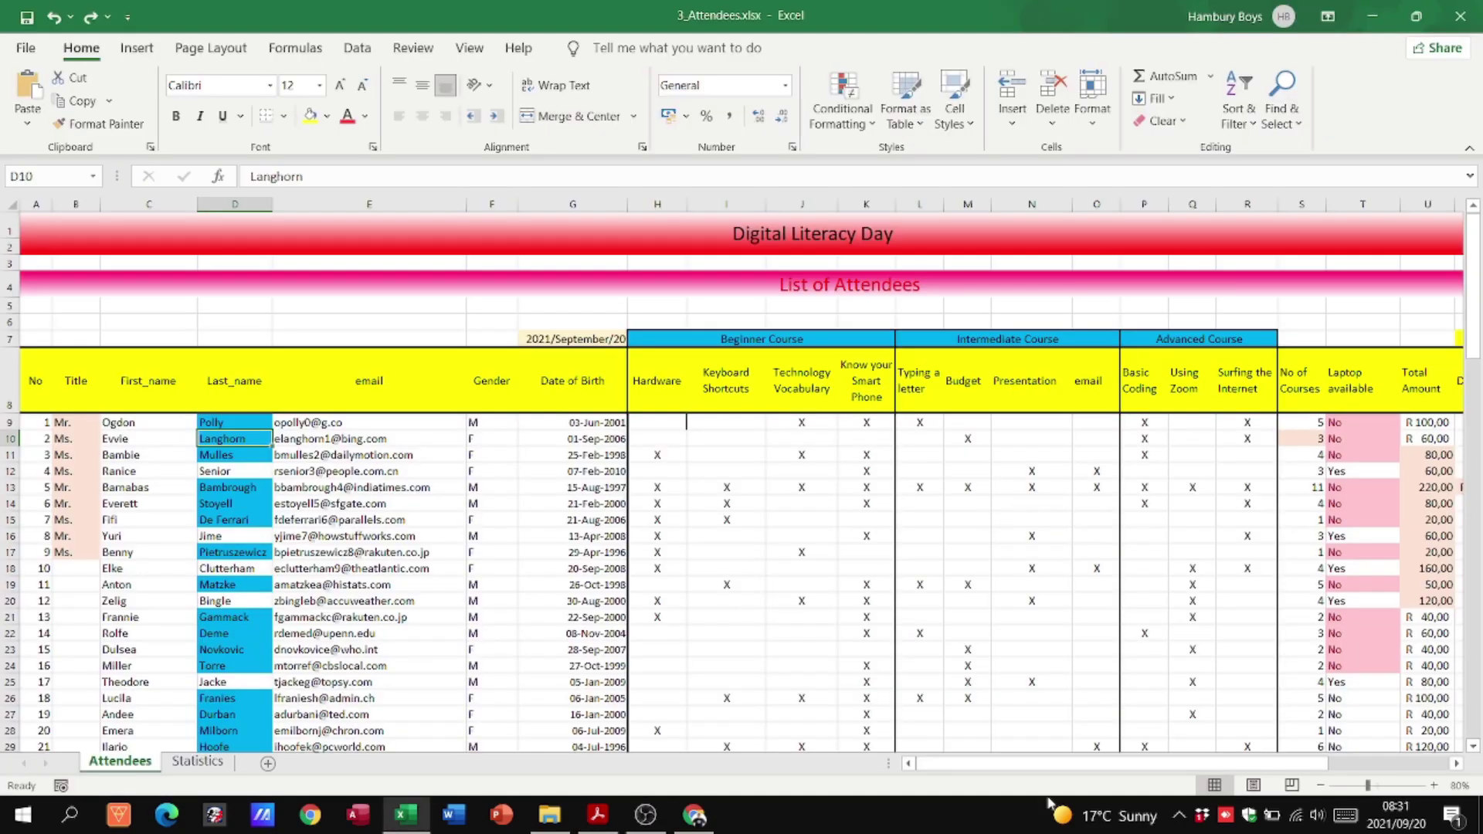
pyautogui.moveTo(1062, 763); pyautogui.dragTo(1147, 763)
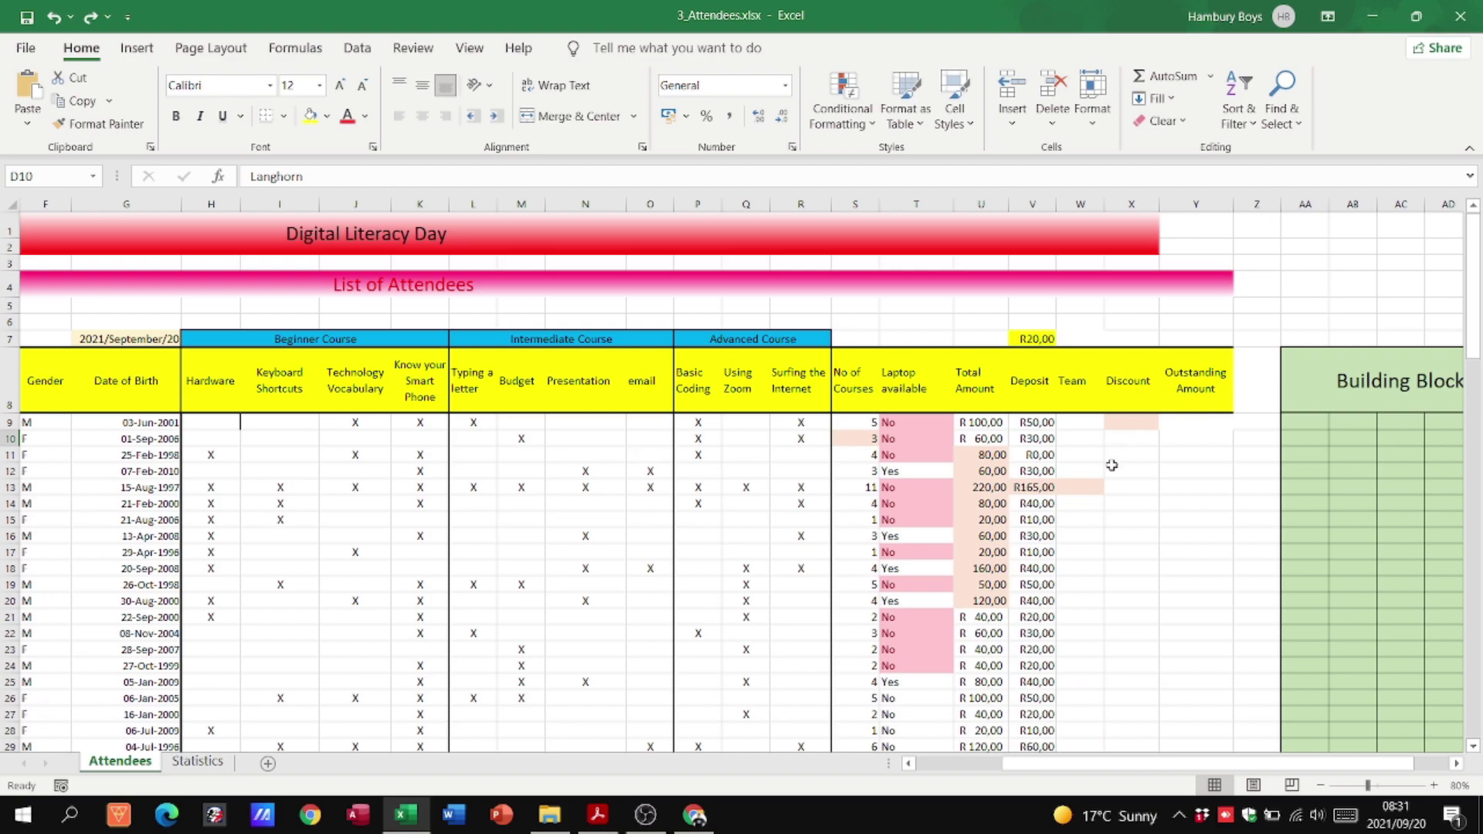
pyautogui.hotkey('alt', 'Tab')
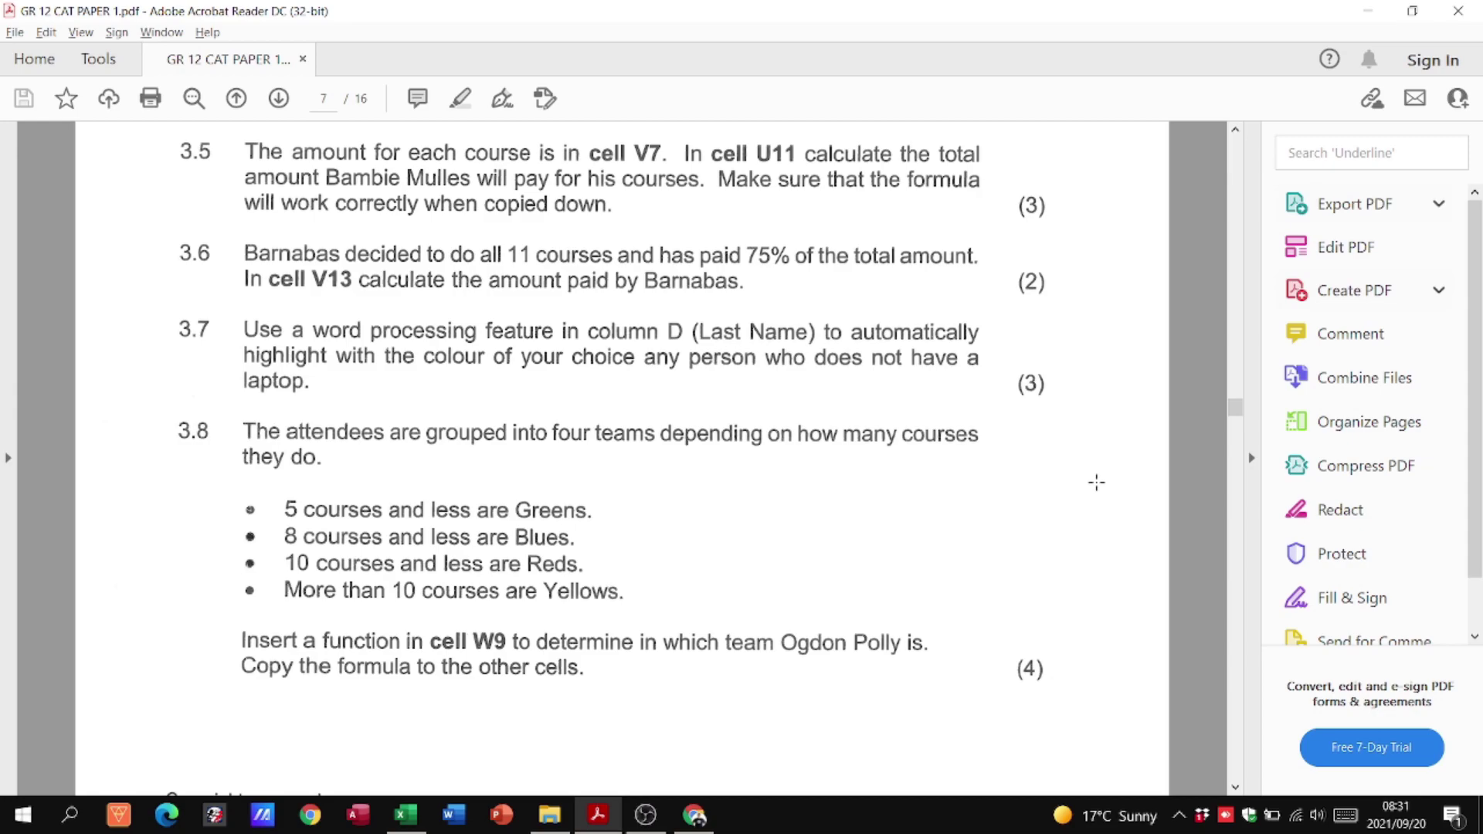
pyautogui.hotkey('alt', 'Tab')
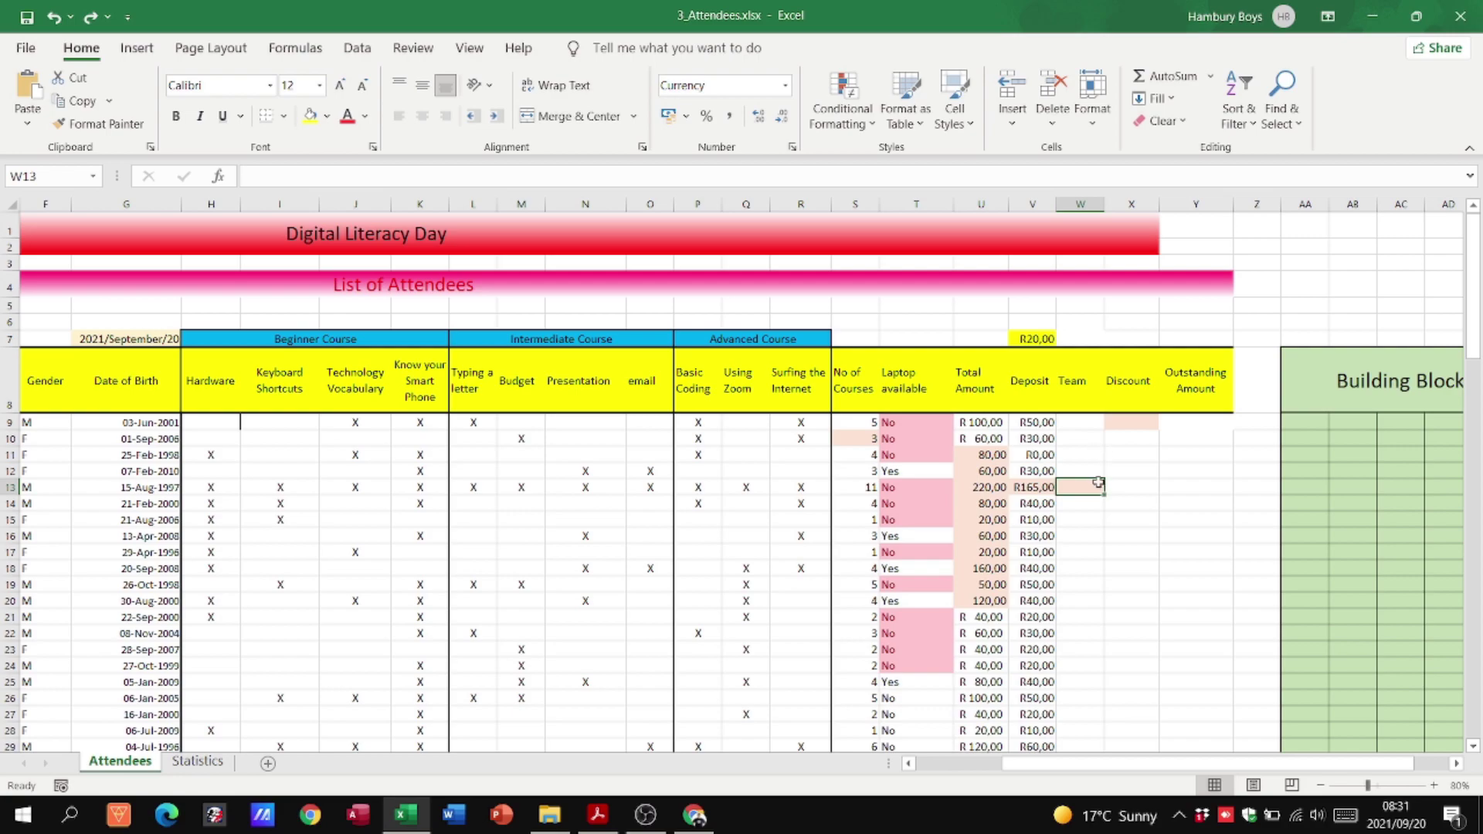
pyautogui.write('=if')
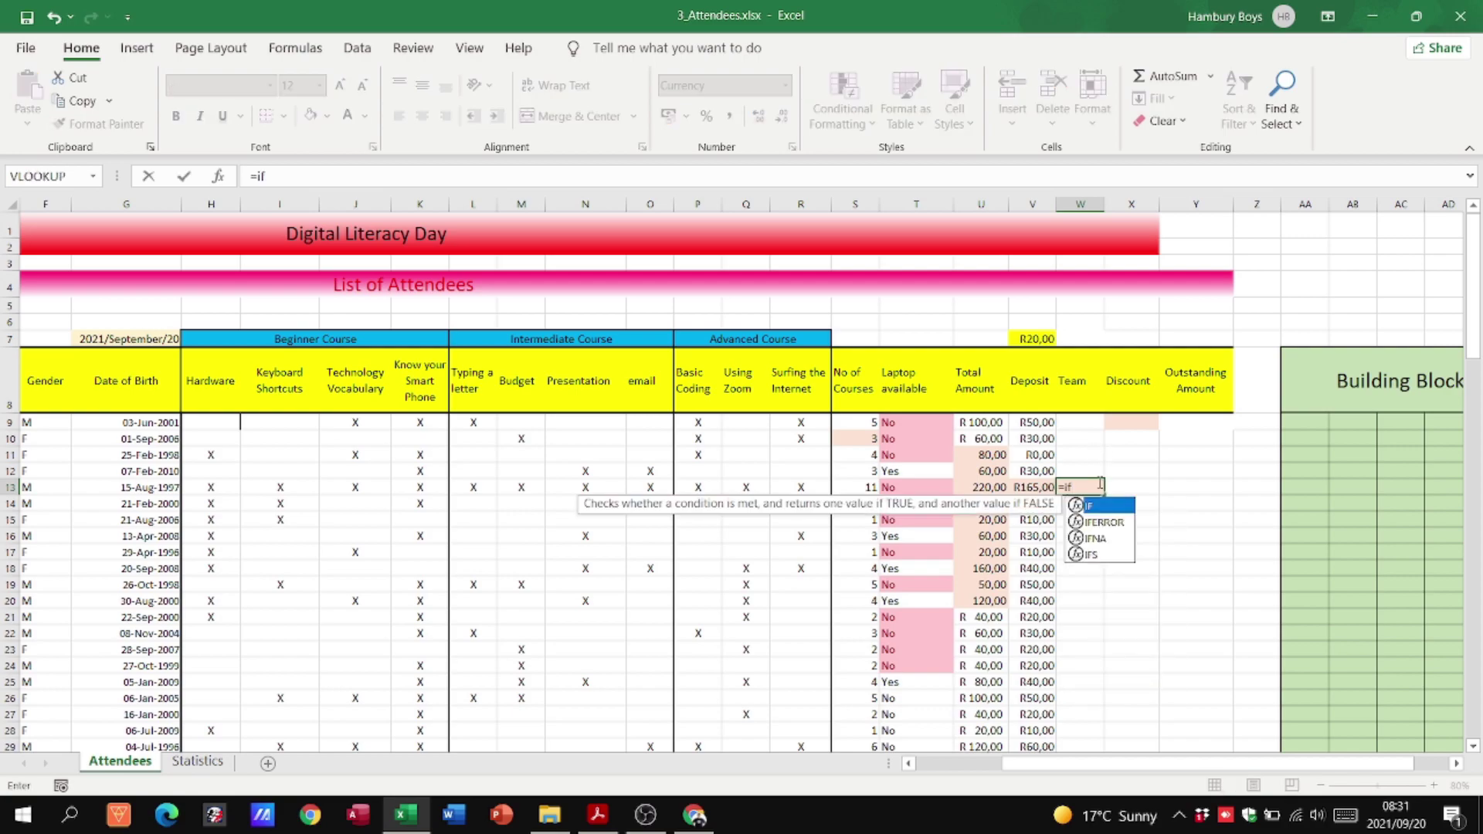
pyautogui.hotkey('alt', 'Tab')
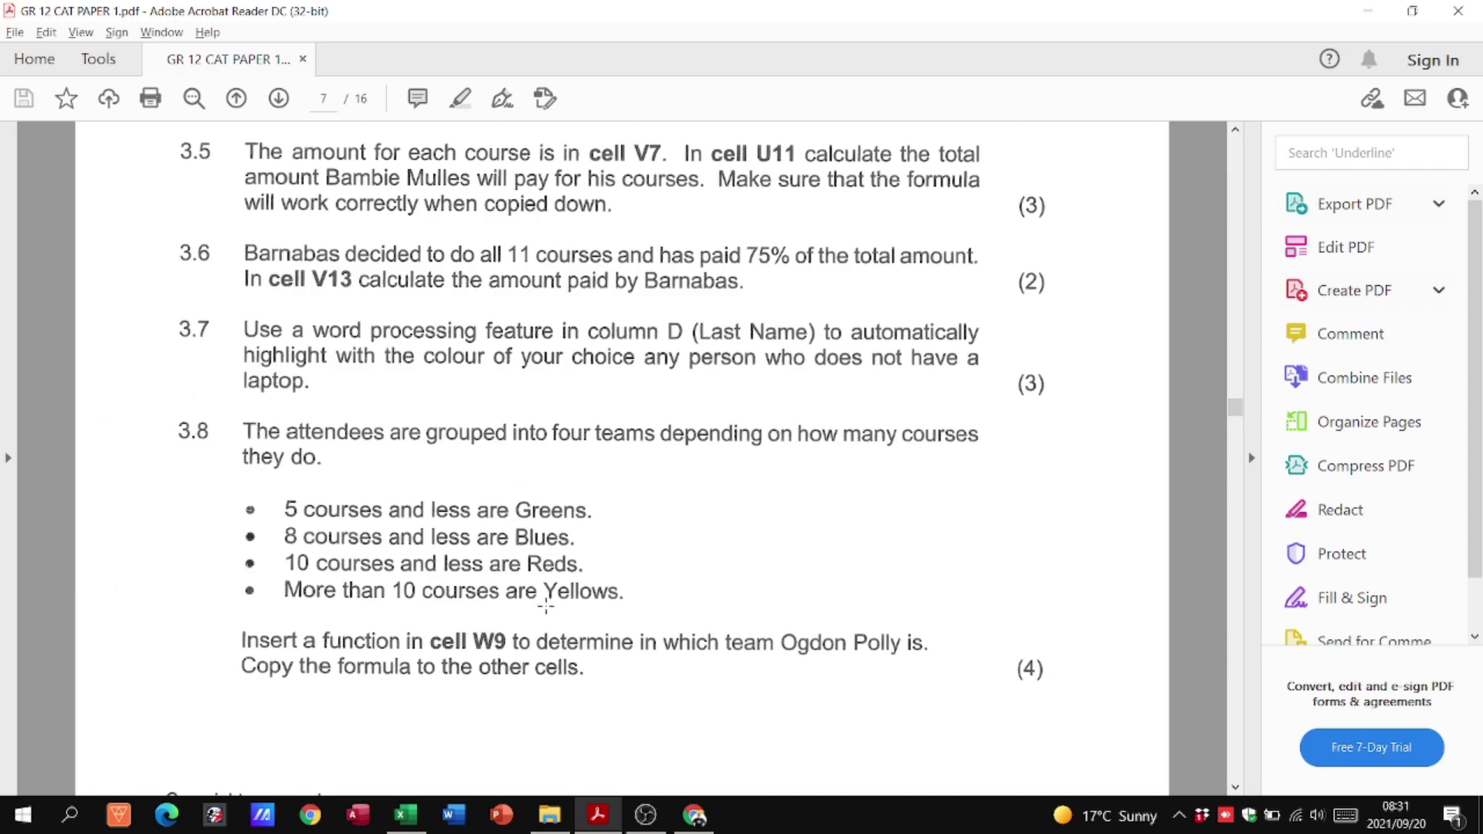
pyautogui.hotkey('alt', 'Tab')
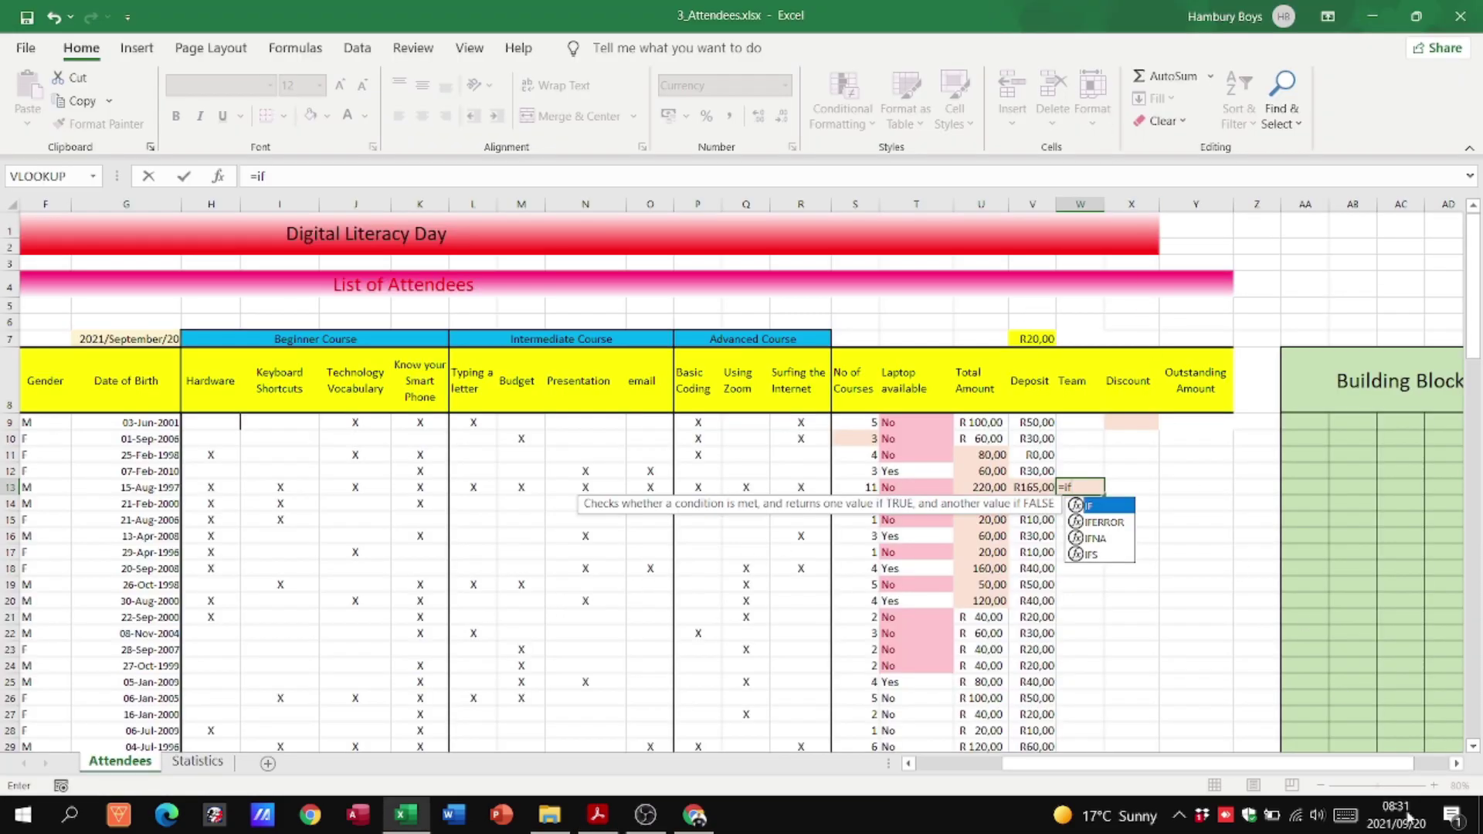
pyautogui.press('Escape')
pyautogui.press('Escape')
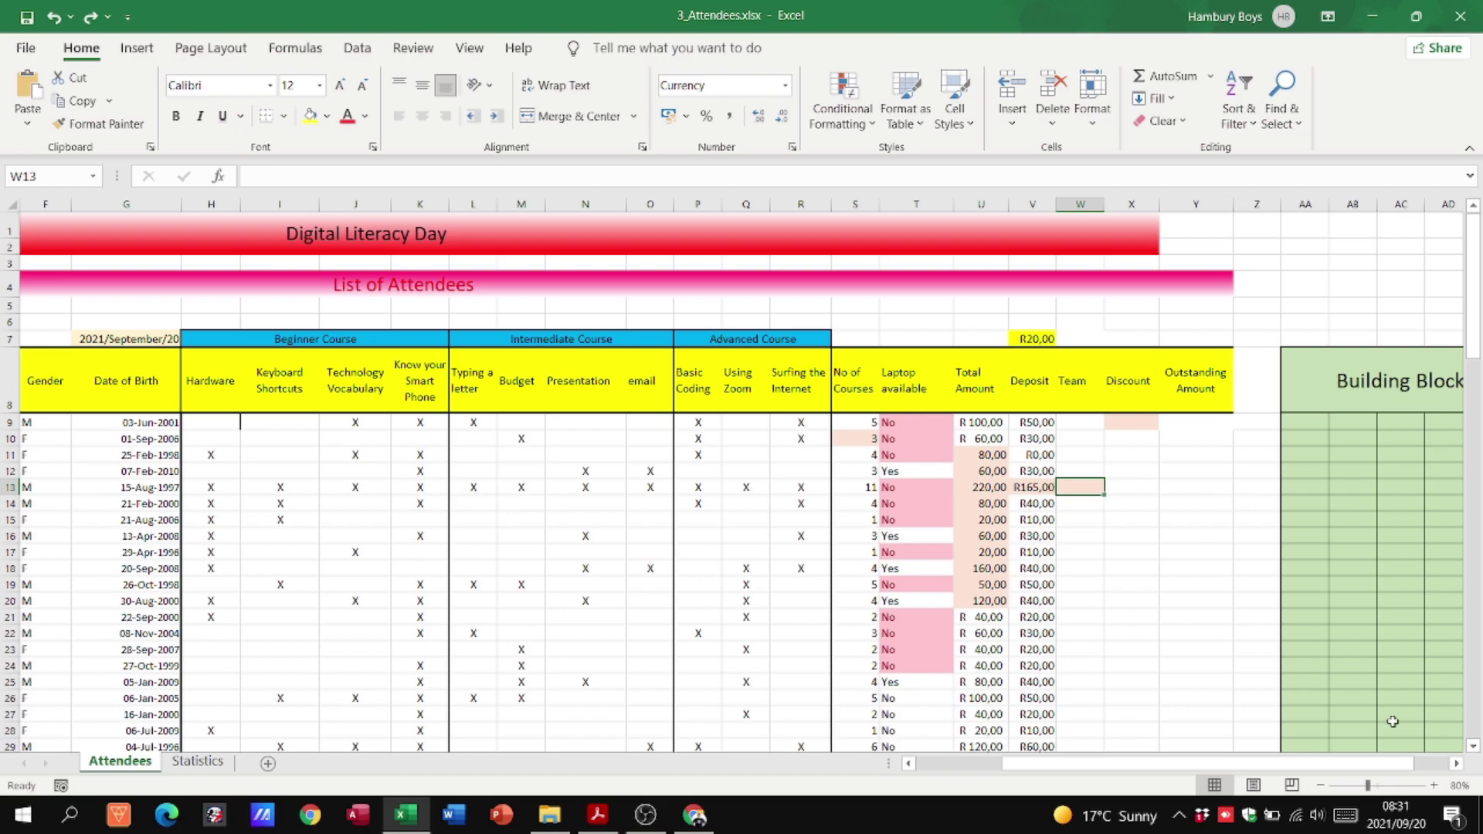
# Enlarge the worksheet view to 170% around cell W13 in the Team column.
pyautogui.click(1434, 785)
pyautogui.click(1434, 785)
pyautogui.click(1433, 784)
pyautogui.click(1434, 784)
pyautogui.click(1433, 785)
pyautogui.click(1433, 785)
pyautogui.click(1433, 785)
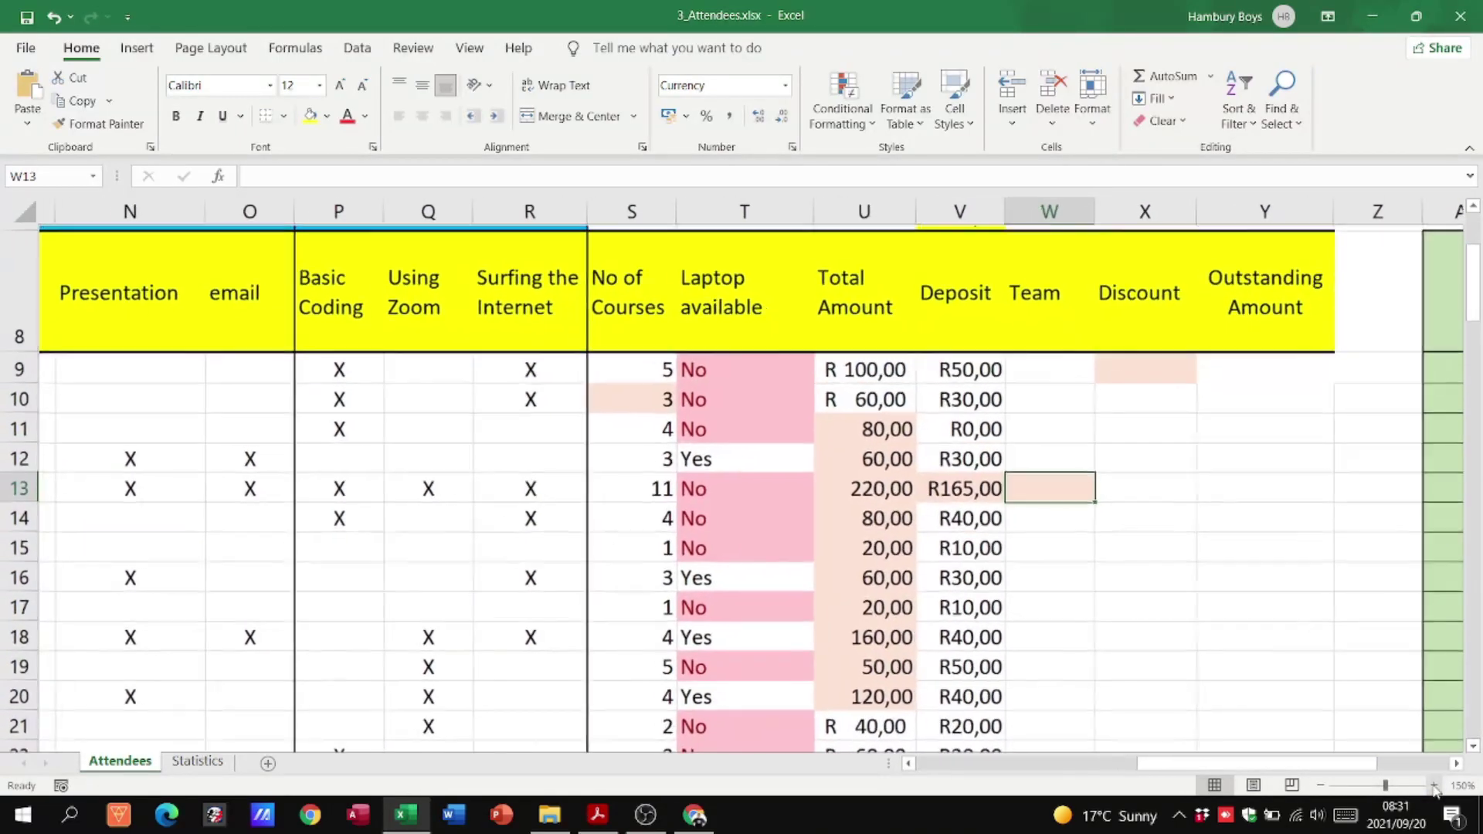
pyautogui.click(1433, 784)
pyautogui.click(1434, 784)
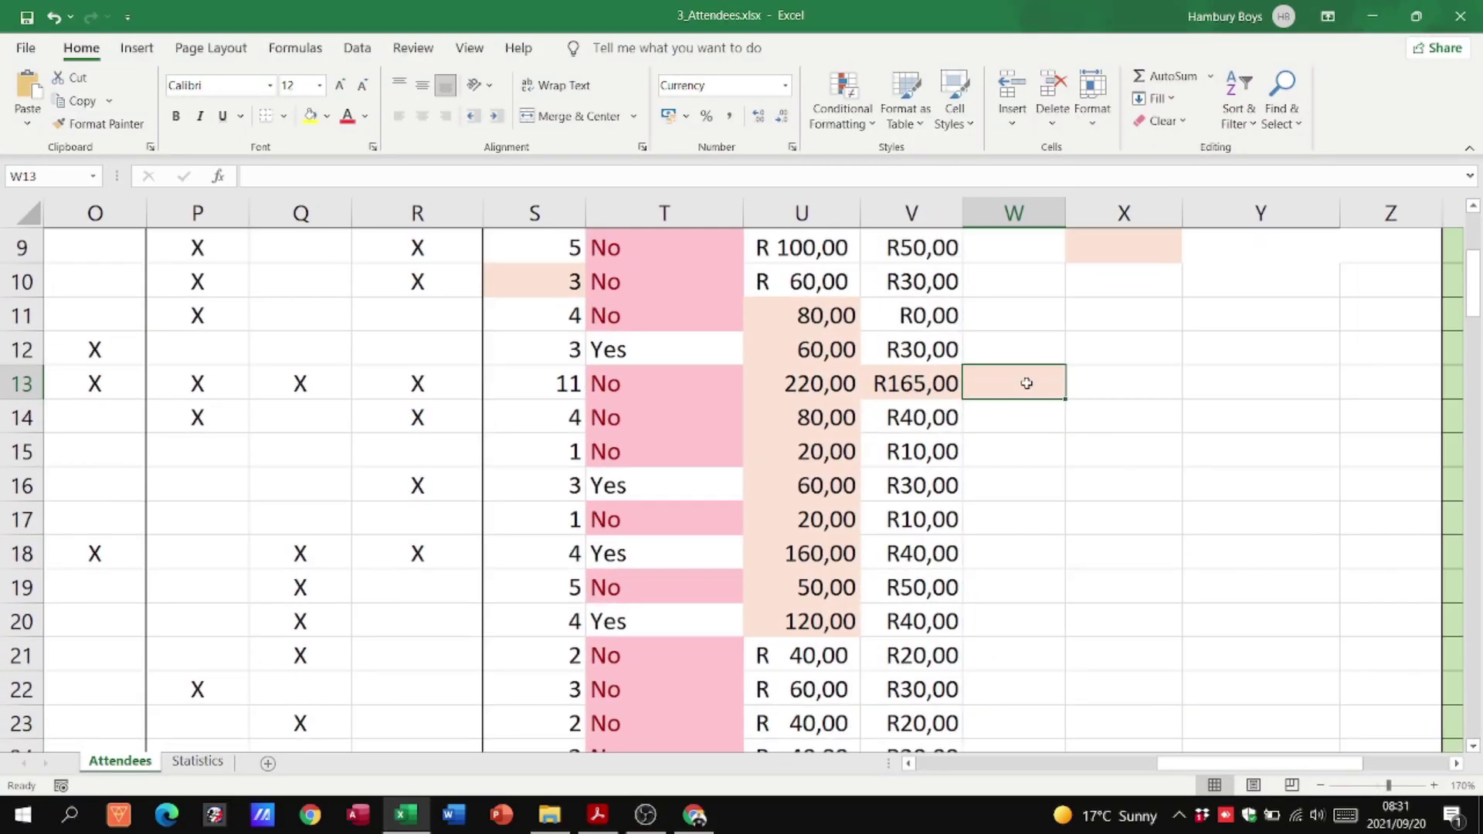
# Begin the team formula in cell W13 with =if(S9<=5, "Greens" as its first condition and result.
pyautogui.press('BackSpace')
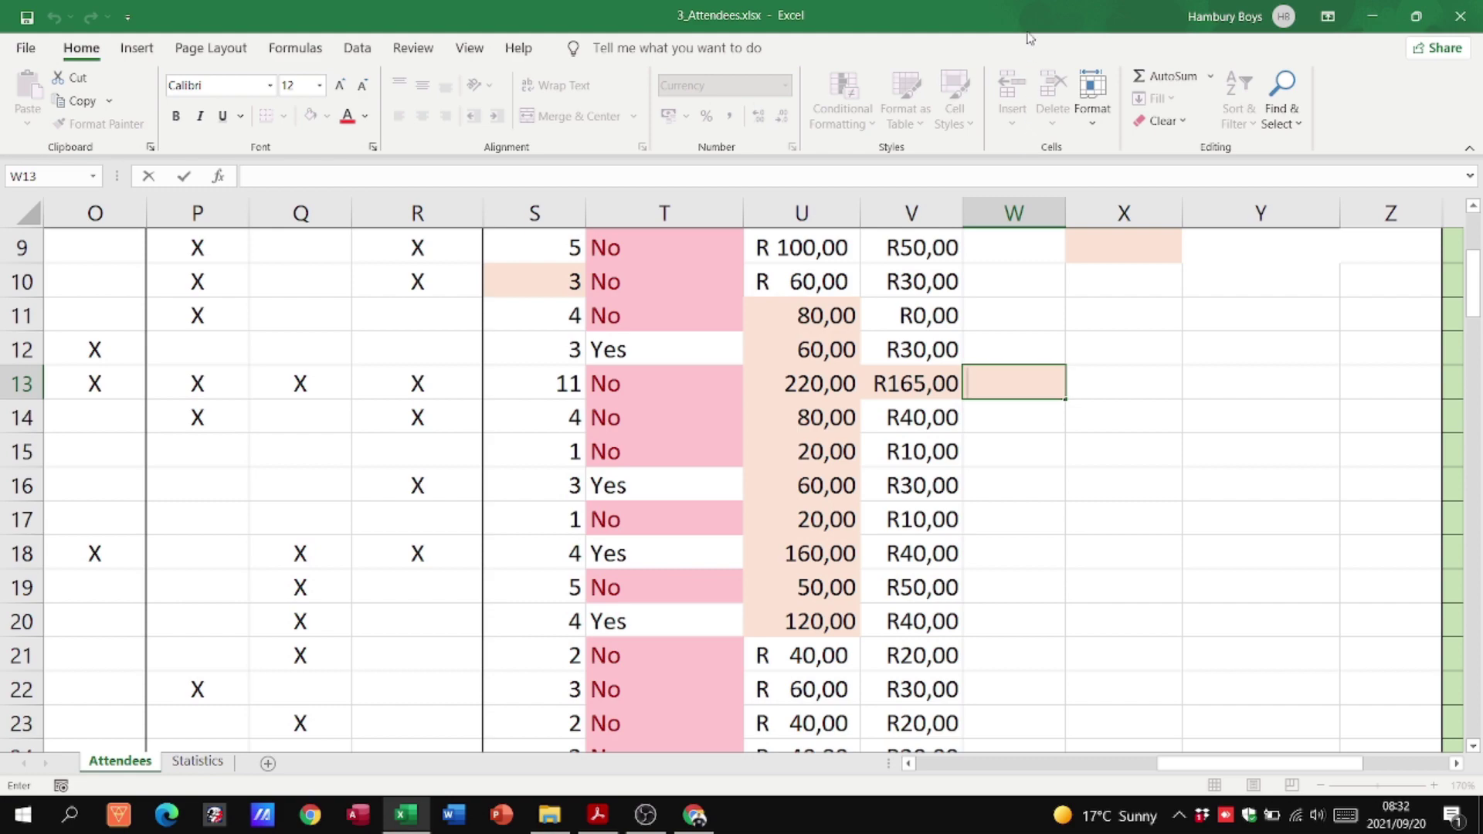
pyautogui.write('=f')
pyautogui.press('BackSpace')
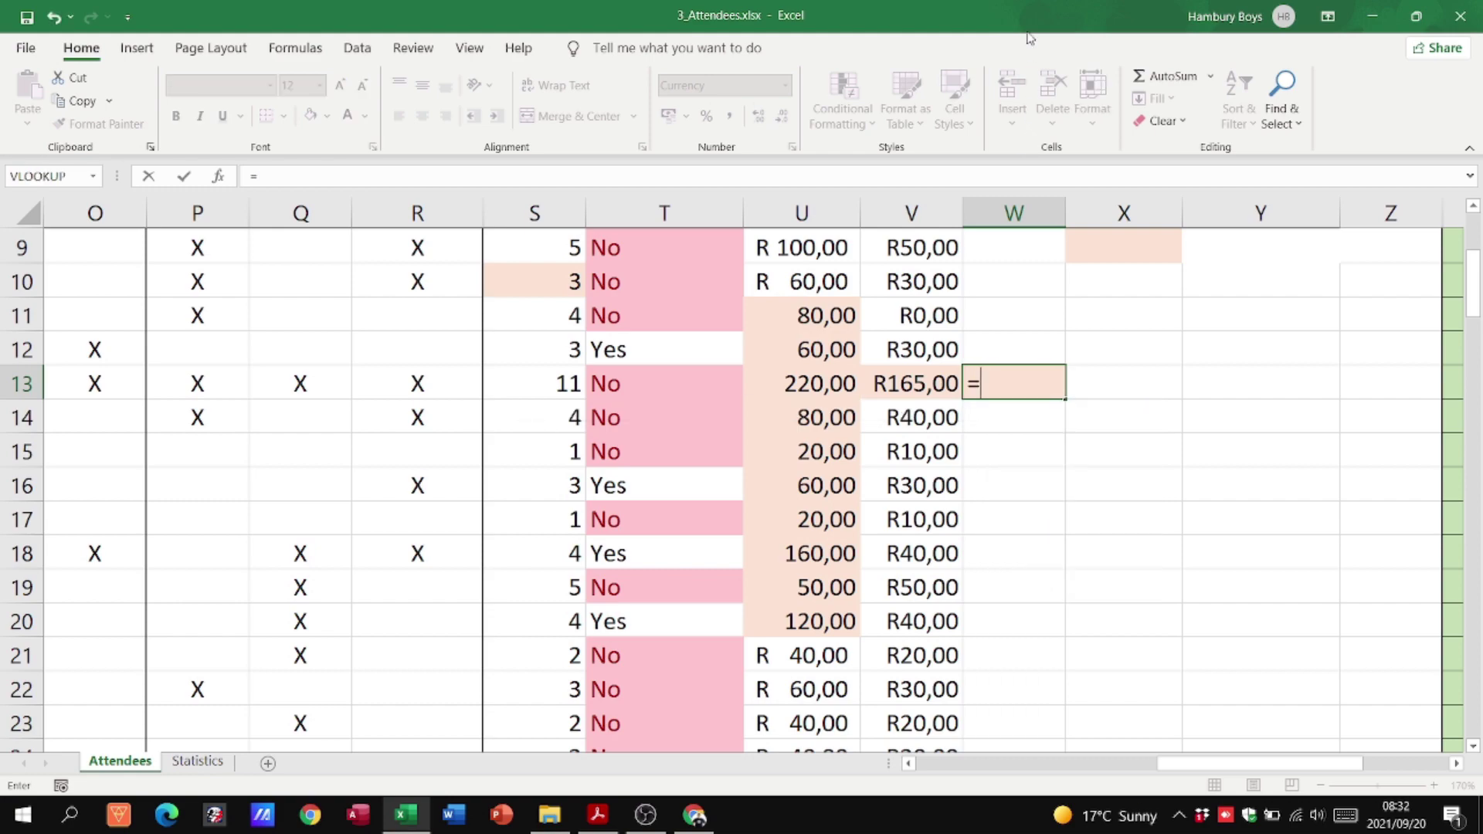
pyautogui.write('if(')
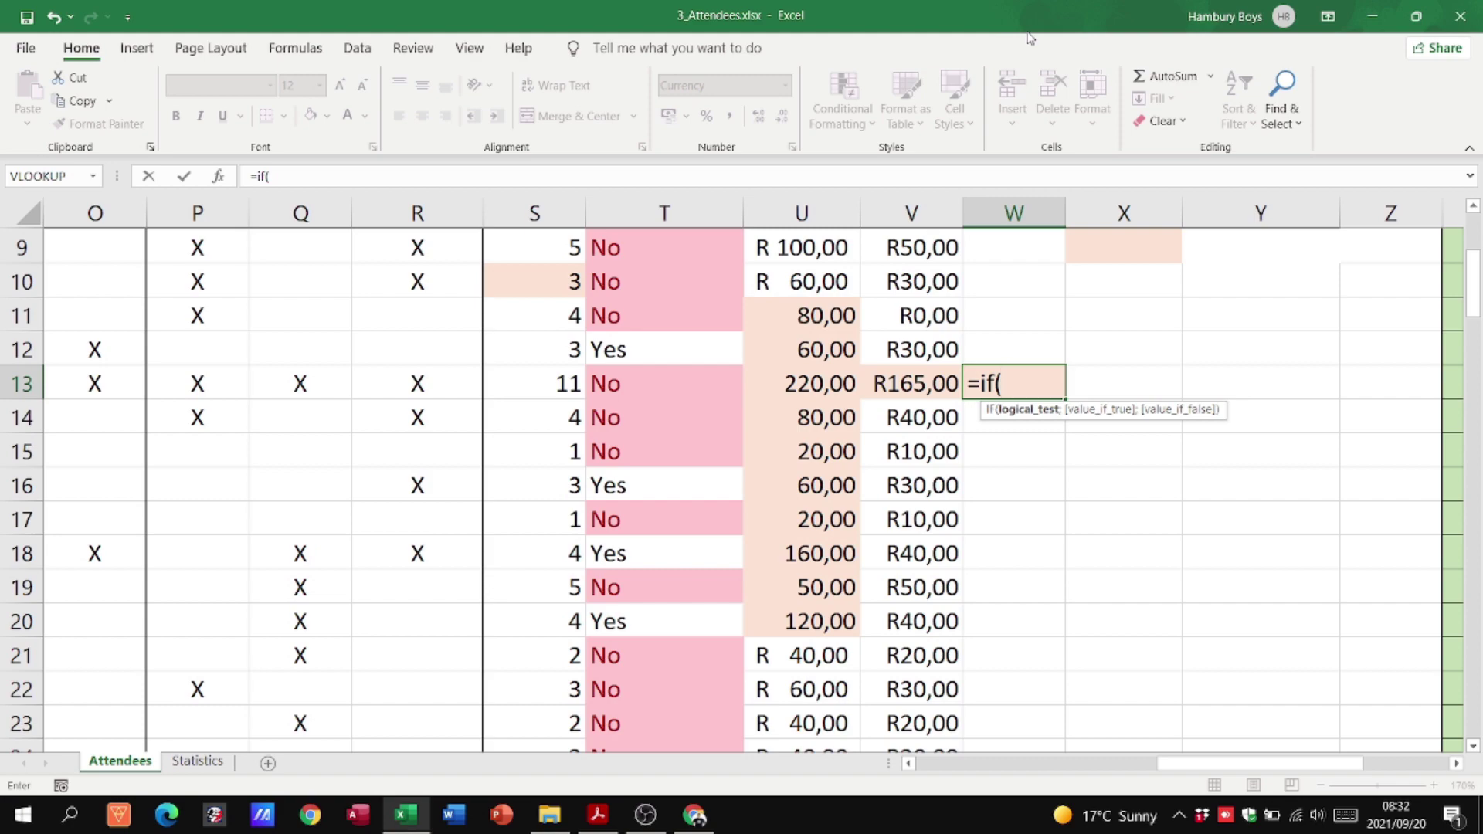
pyautogui.write('S')
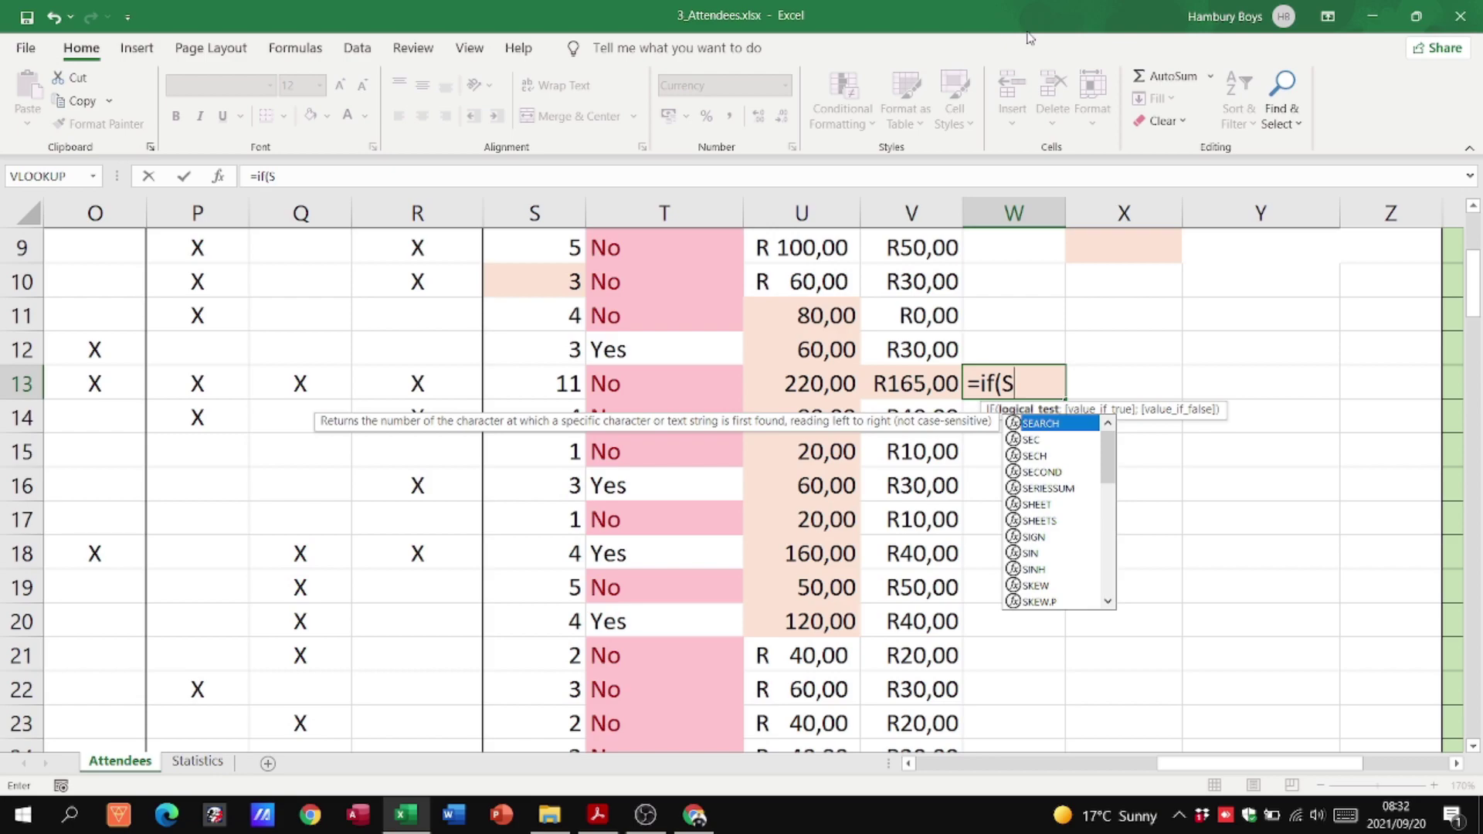
pyautogui.write('9')
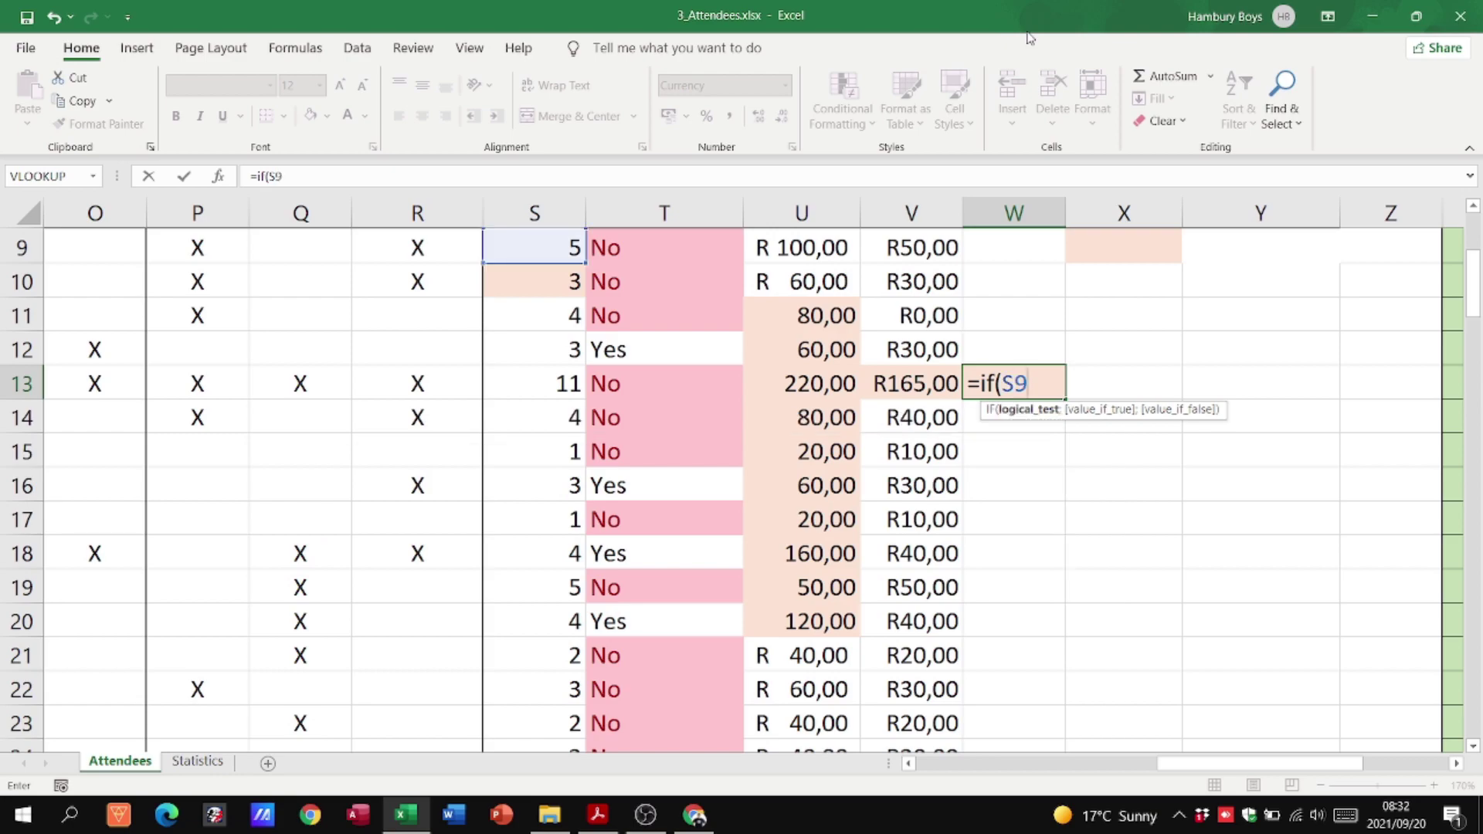
pyautogui.write('<=5,')
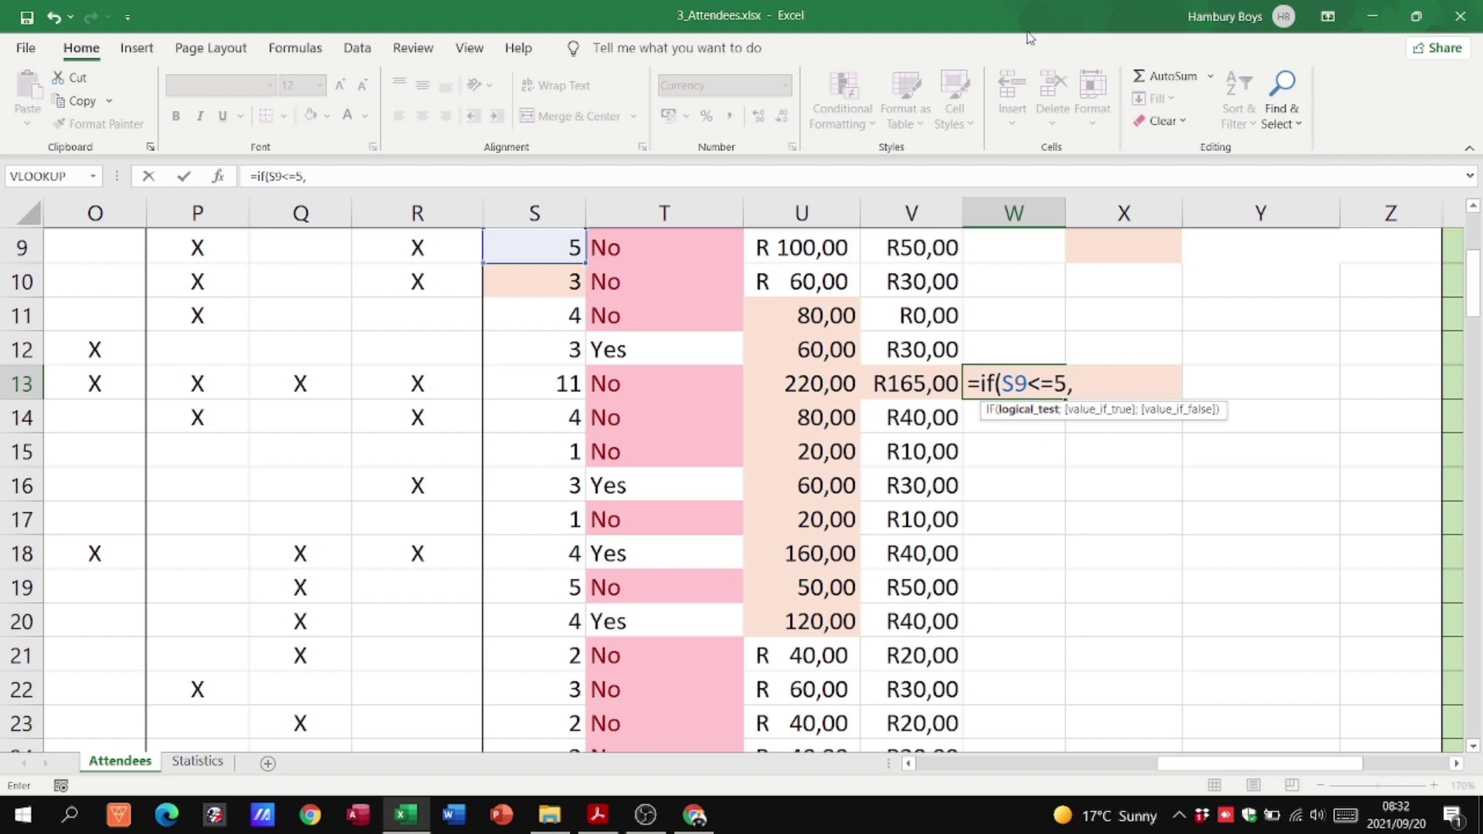
pyautogui.write('  "Greens')
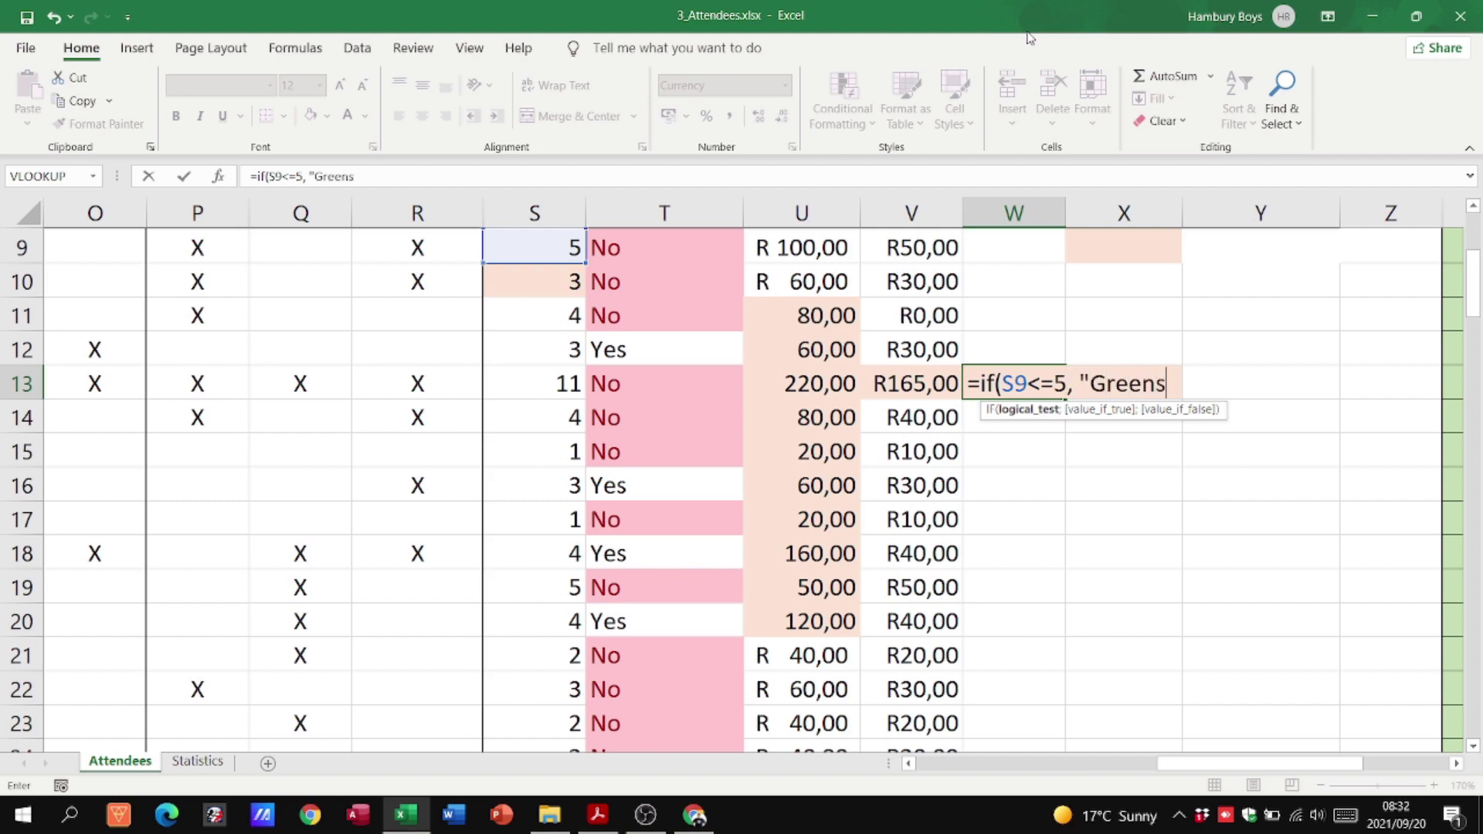
pyautogui.write('"')
# Check the team limits in the exam PDF and extend the W13 formula with ; if(S9<=8, "Blues"; as the second condition.
pyautogui.hotkey('alt', 'Tab')
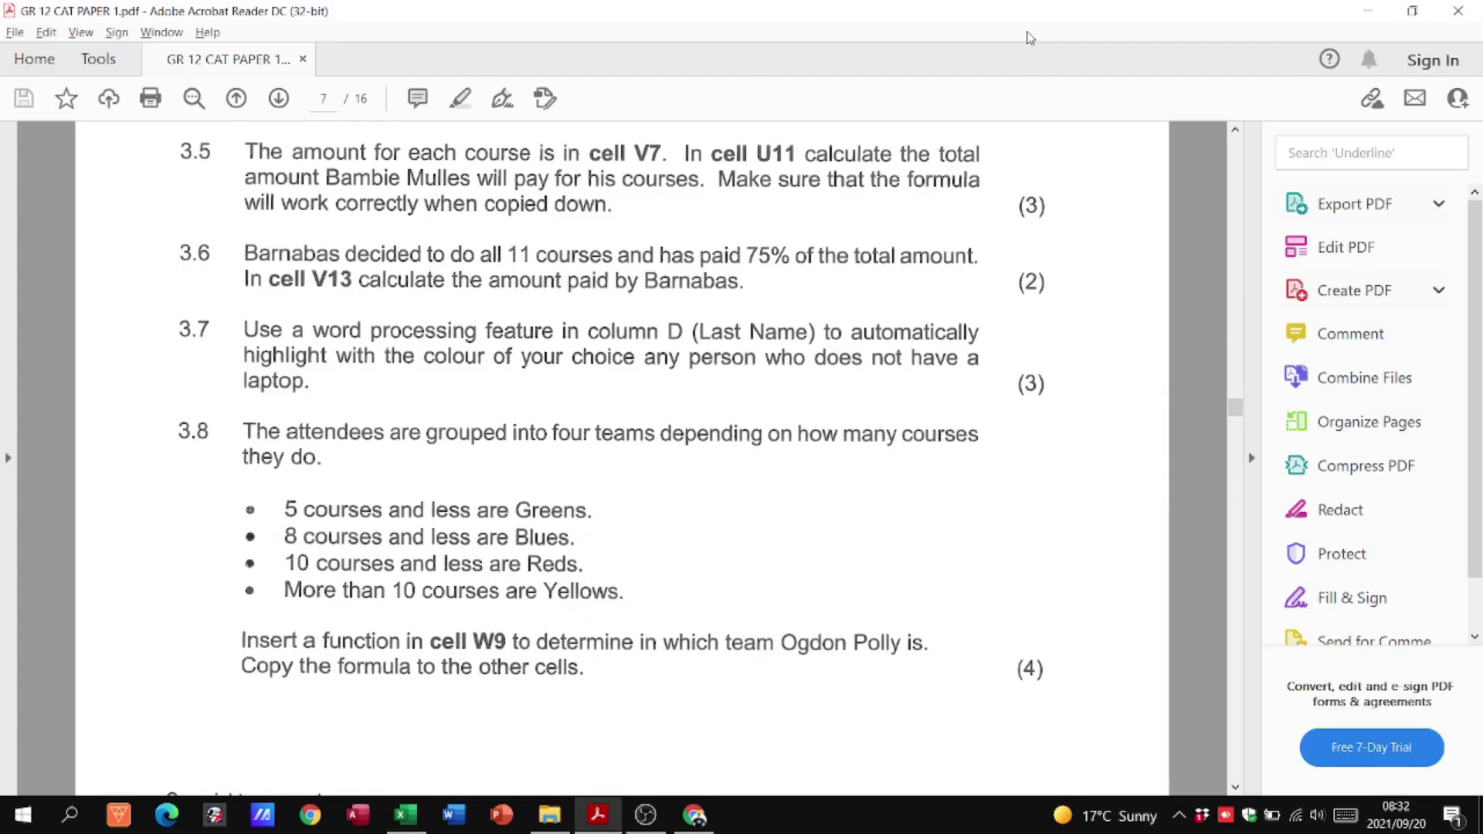
pyautogui.hotkey('alt', 'Tab')
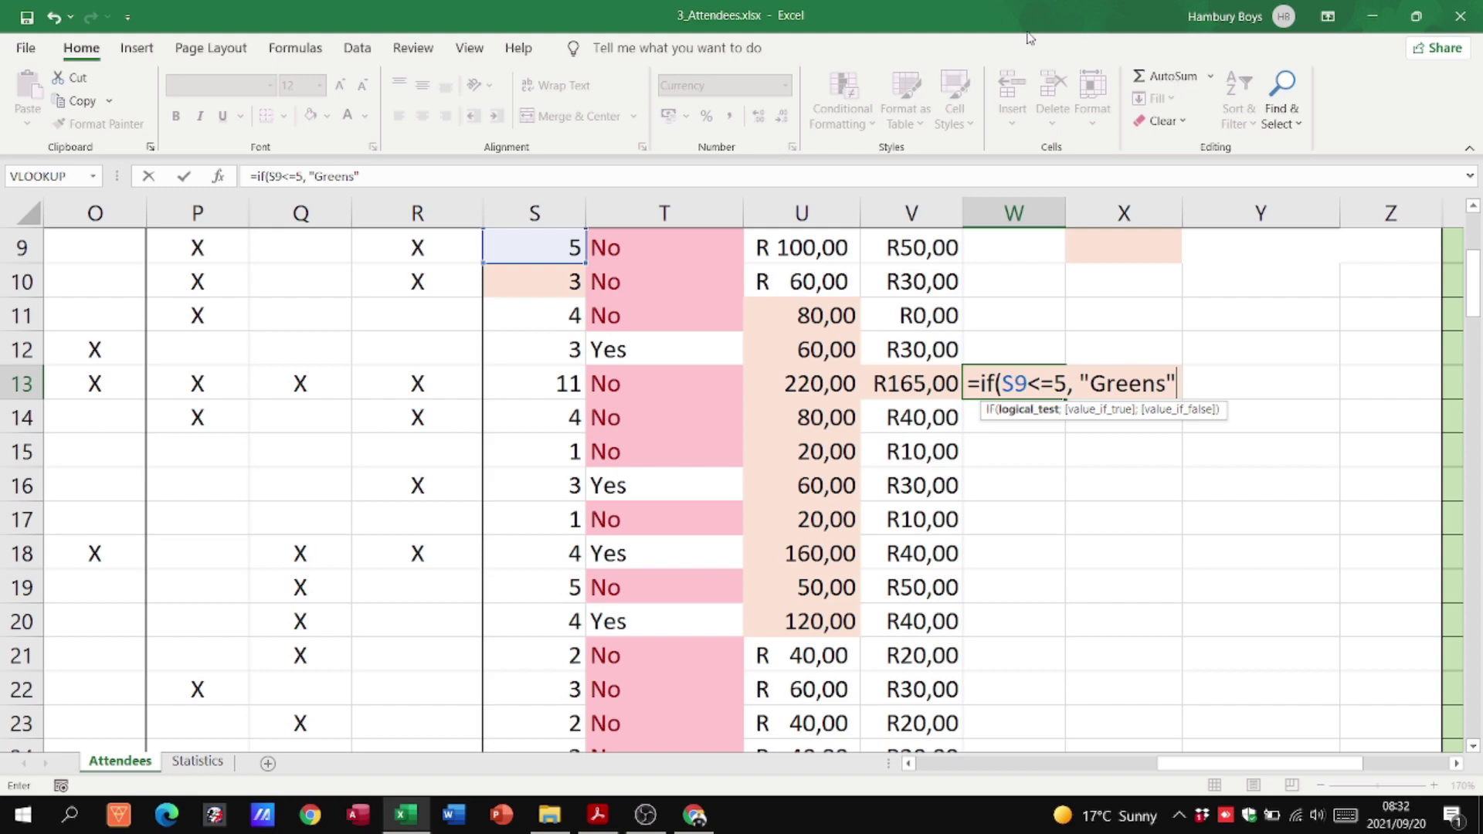
pyautogui.write(';')
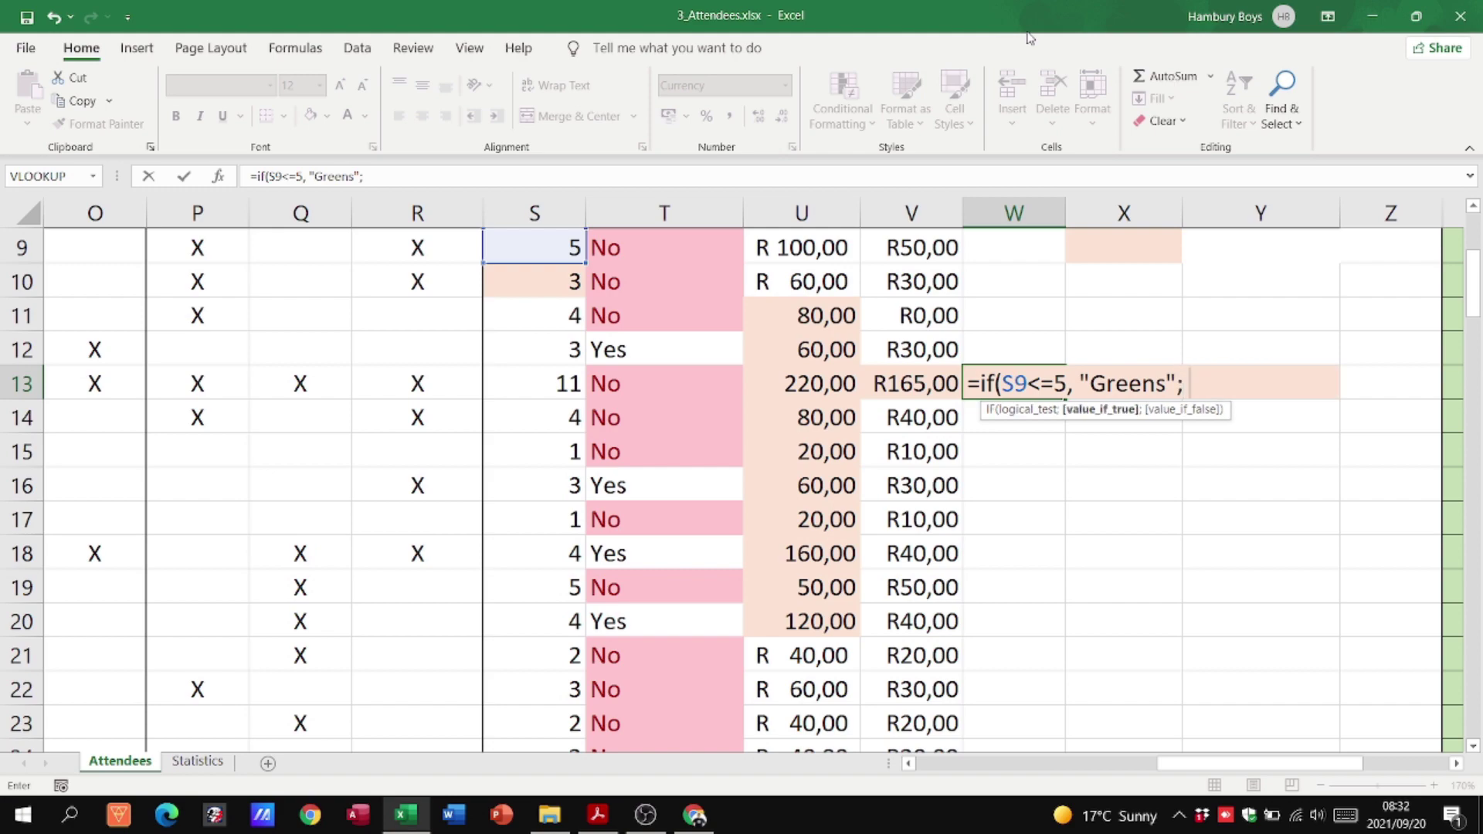
pyautogui.write('if')
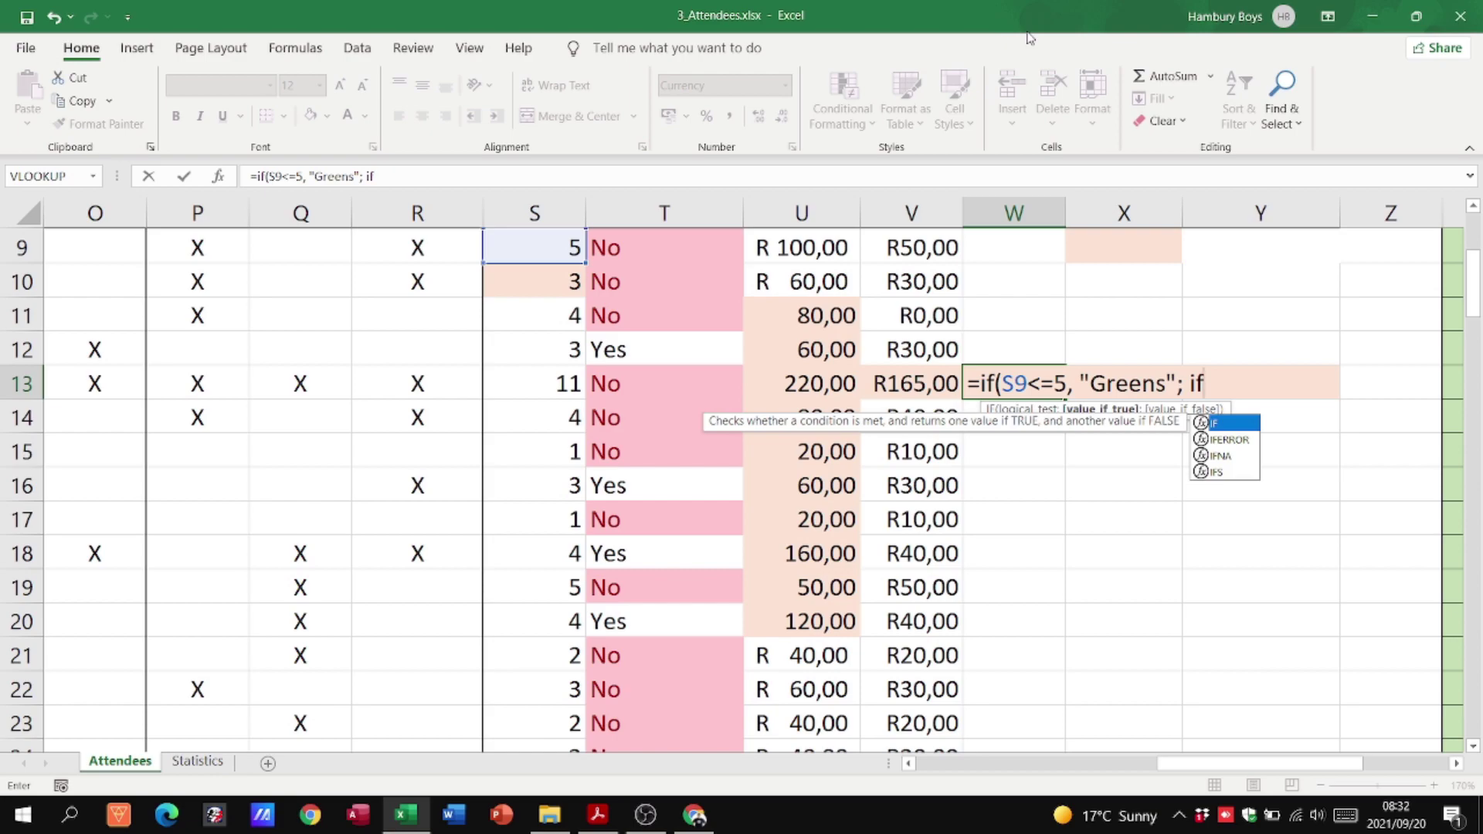
pyautogui.write('(S9')
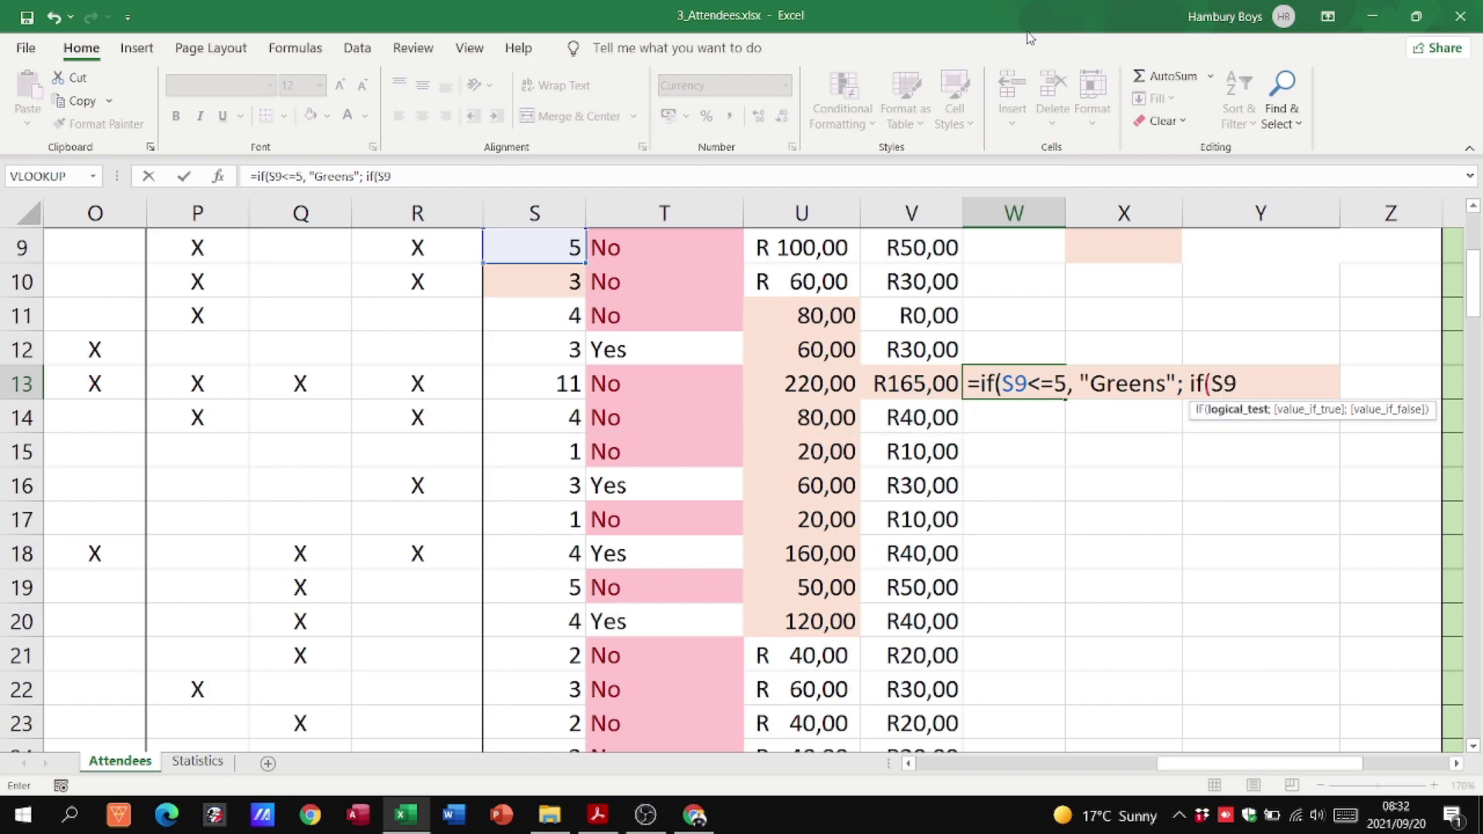
pyautogui.write('<=')
pyautogui.write('8, "Blue')
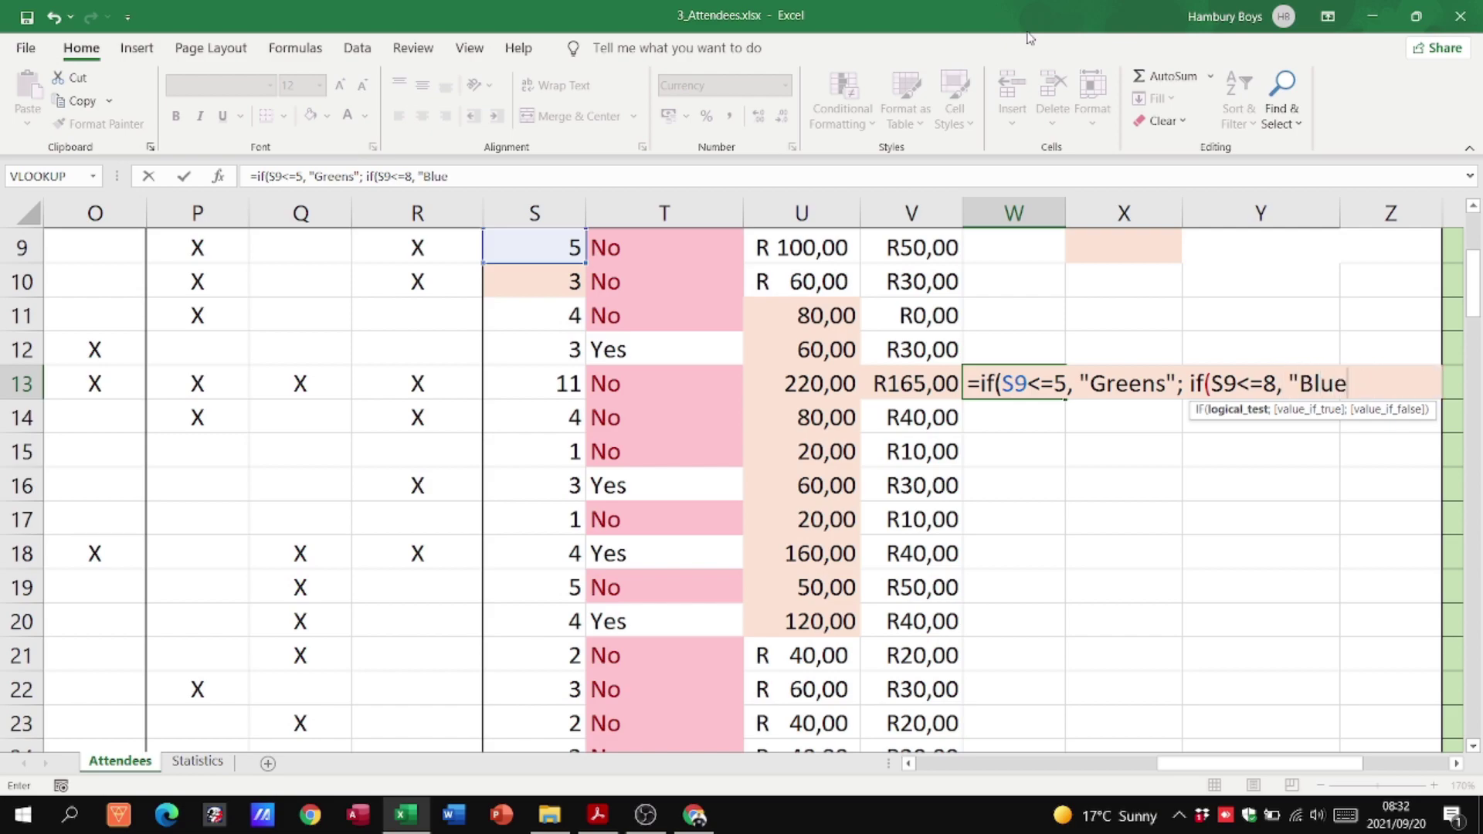
pyautogui.write('s";')
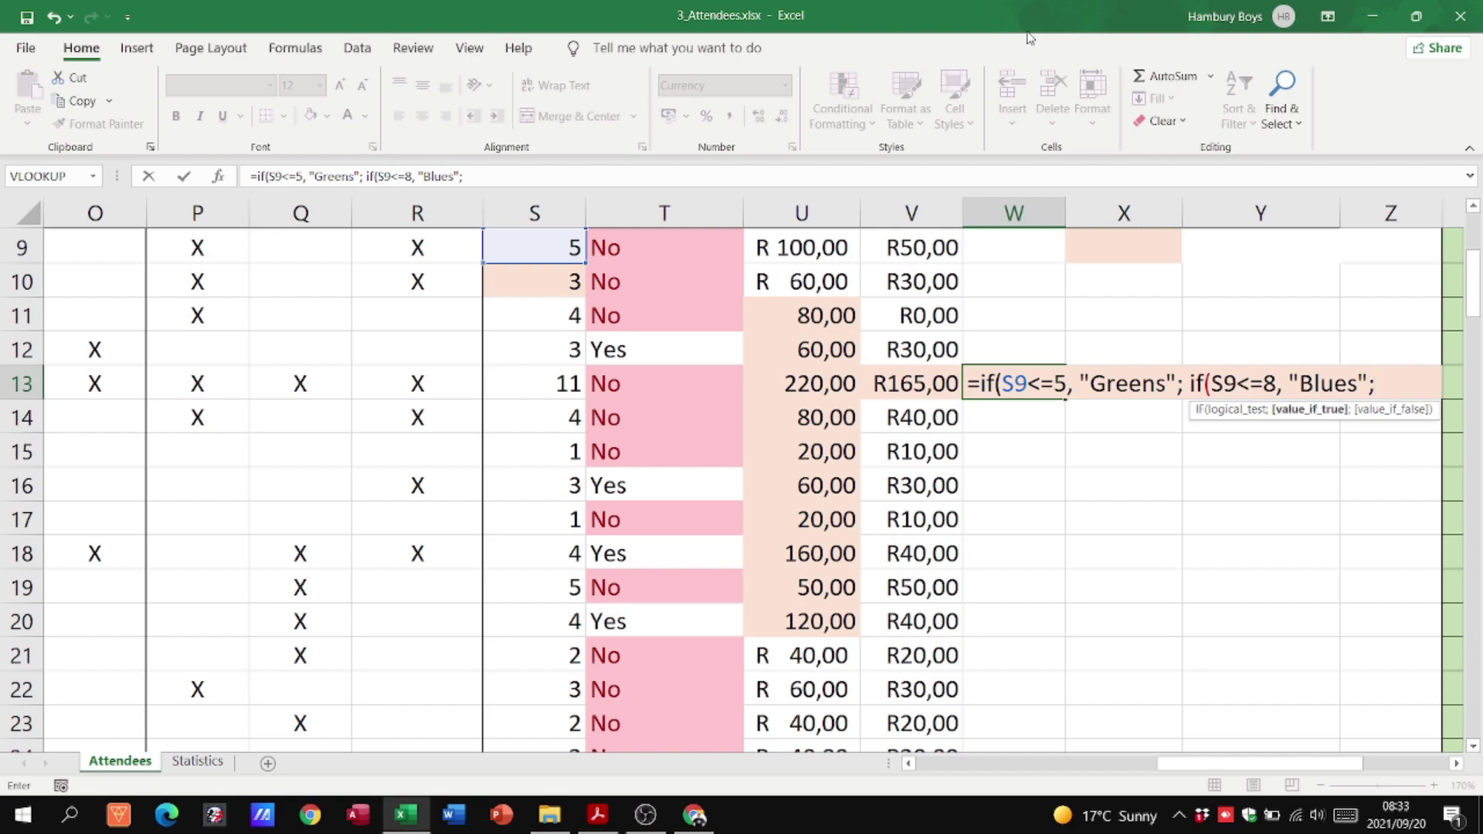
# Extend the W13 formula with a third nested condition, if(S9<=10, "Reds";.
pyautogui.write(' if')
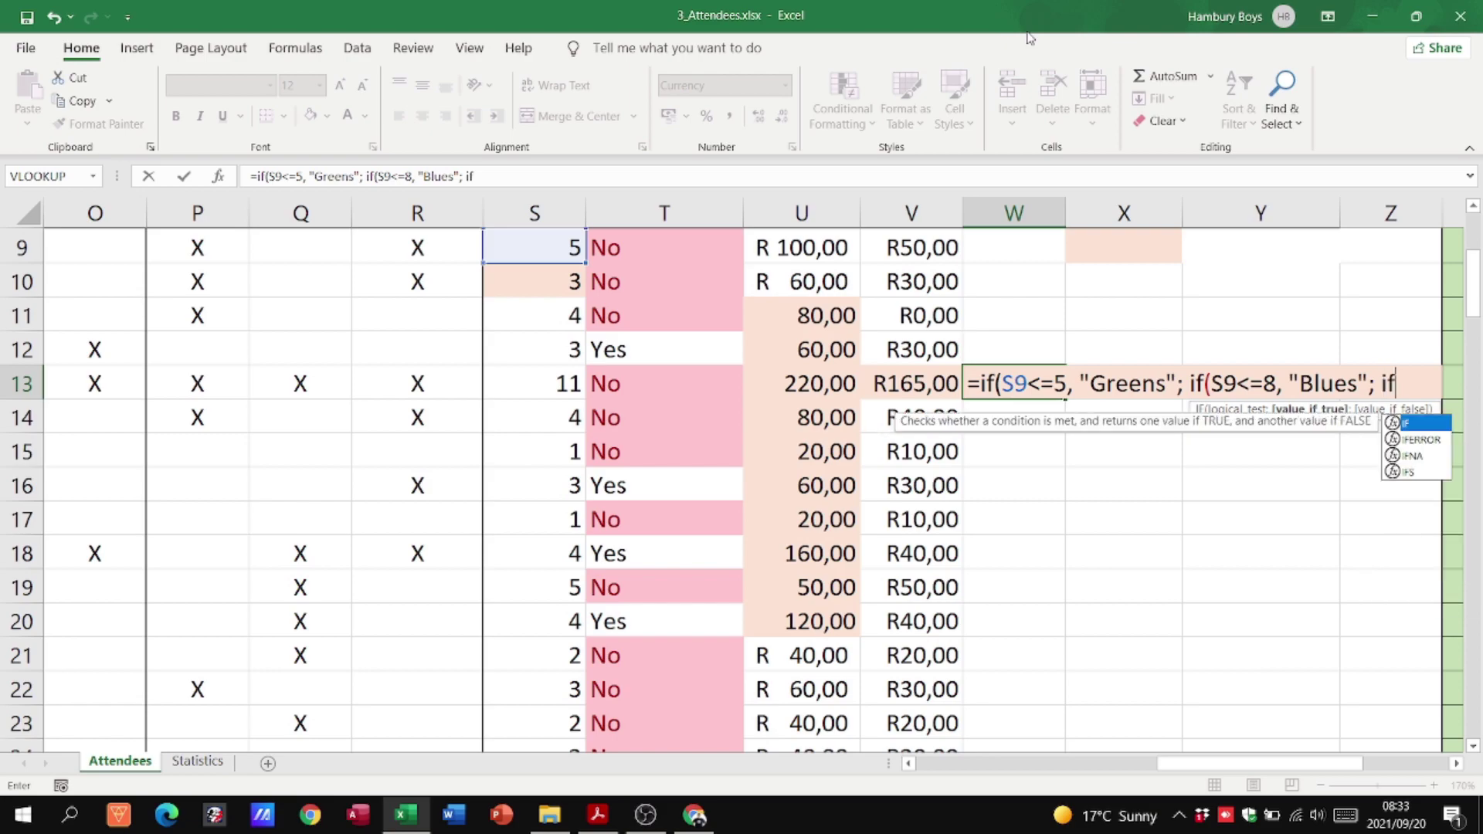
pyautogui.write('(S9')
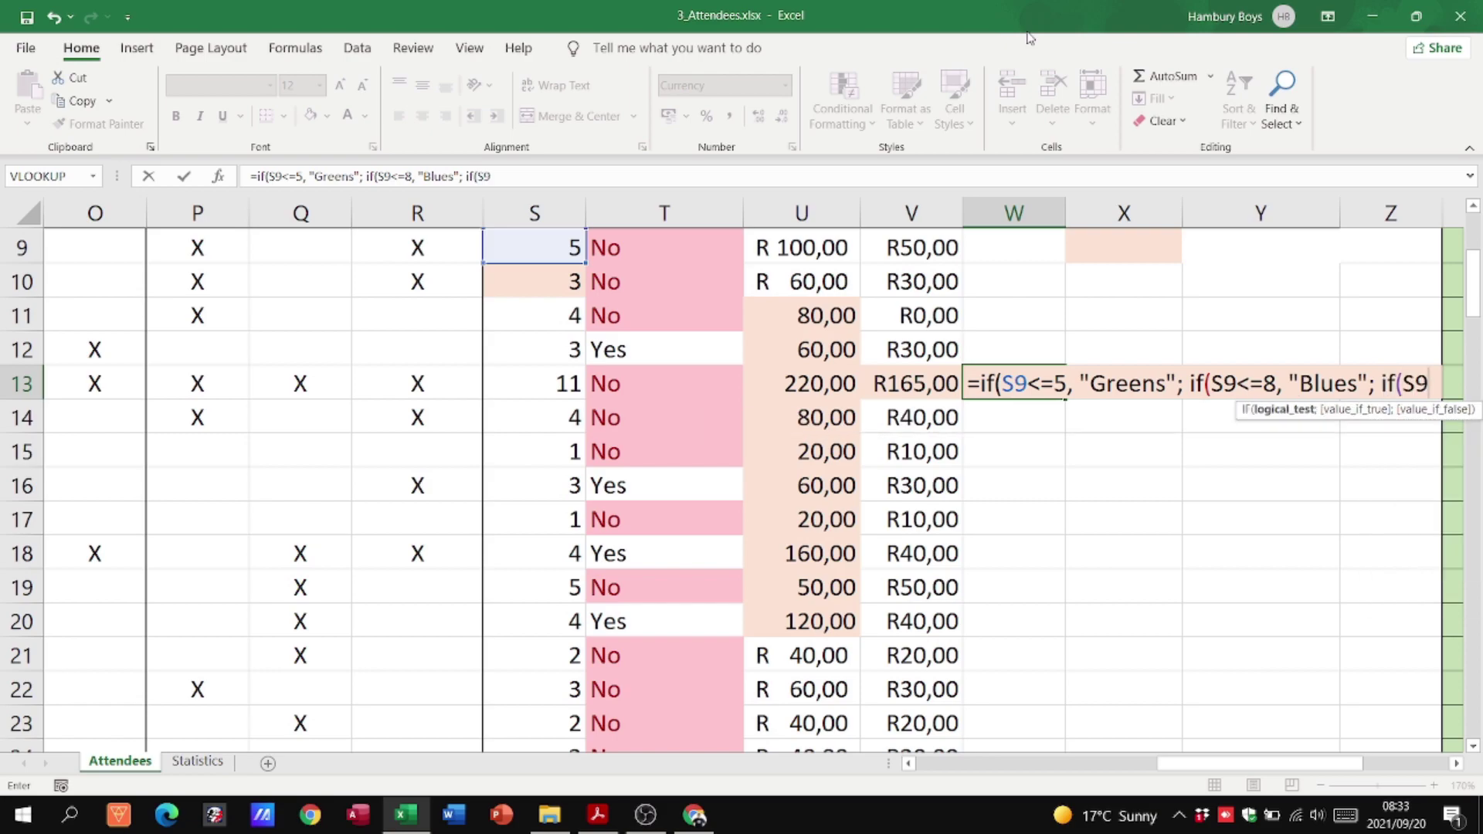
pyautogui.write('<=10')
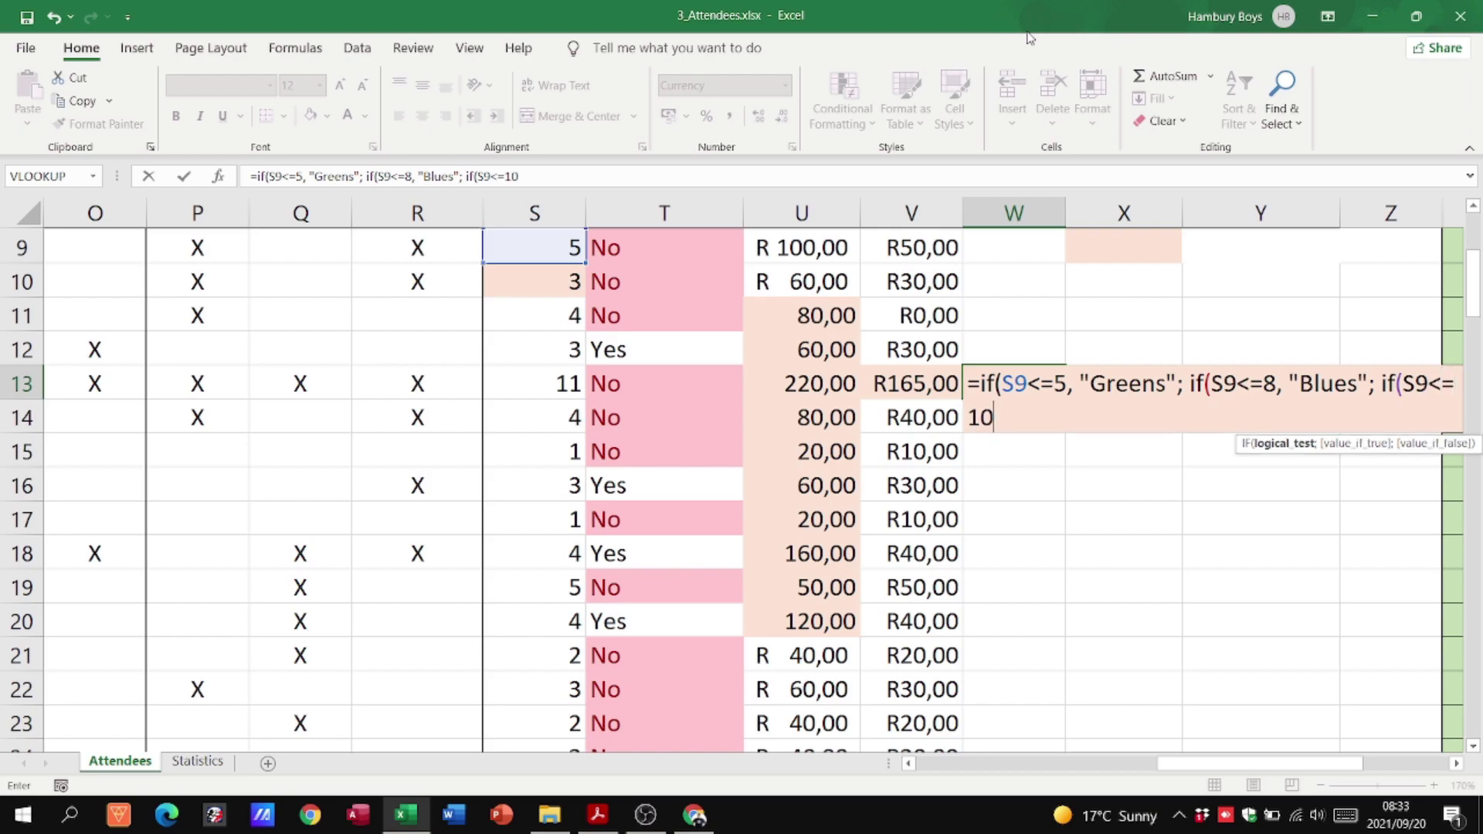
pyautogui.write(', "Reds";')
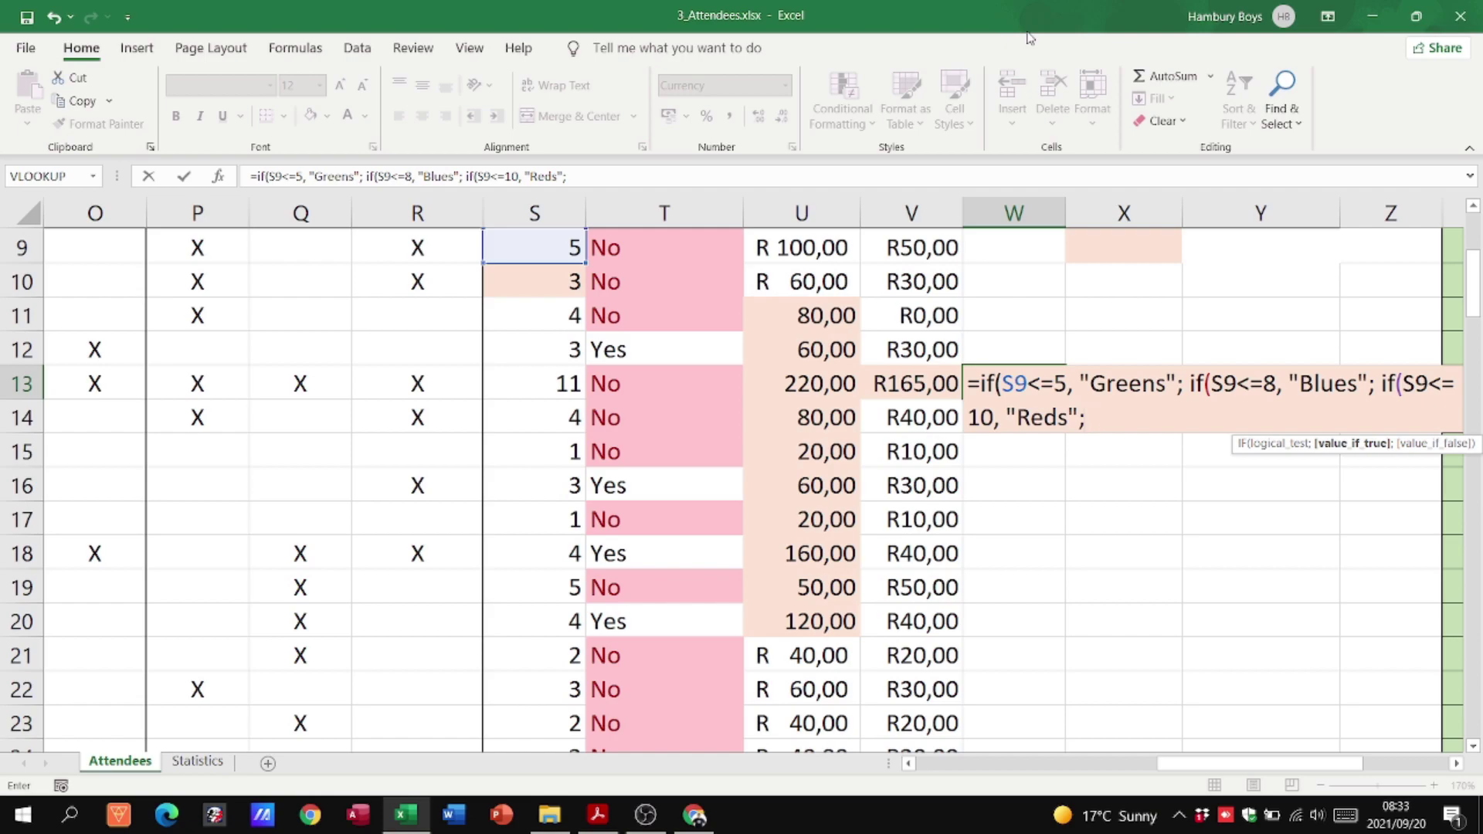
# Check question 3.8 in the PDF, and complete the nested IF in W13 with "Yellows" as the final value and three closing brackets.
pyautogui.hotkey('alt', 'Tab')
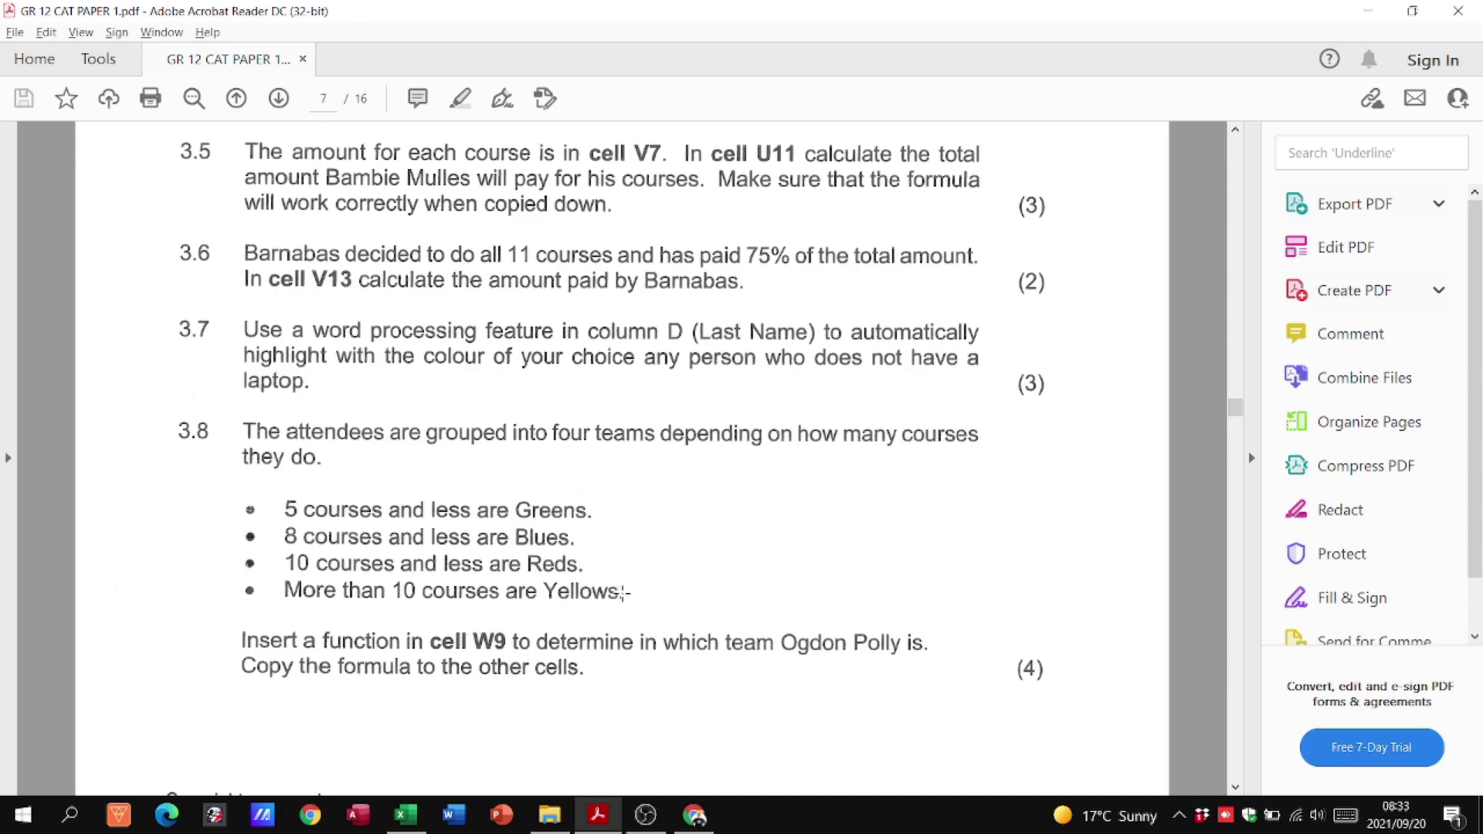
pyautogui.hotkey('alt', 'Tab')
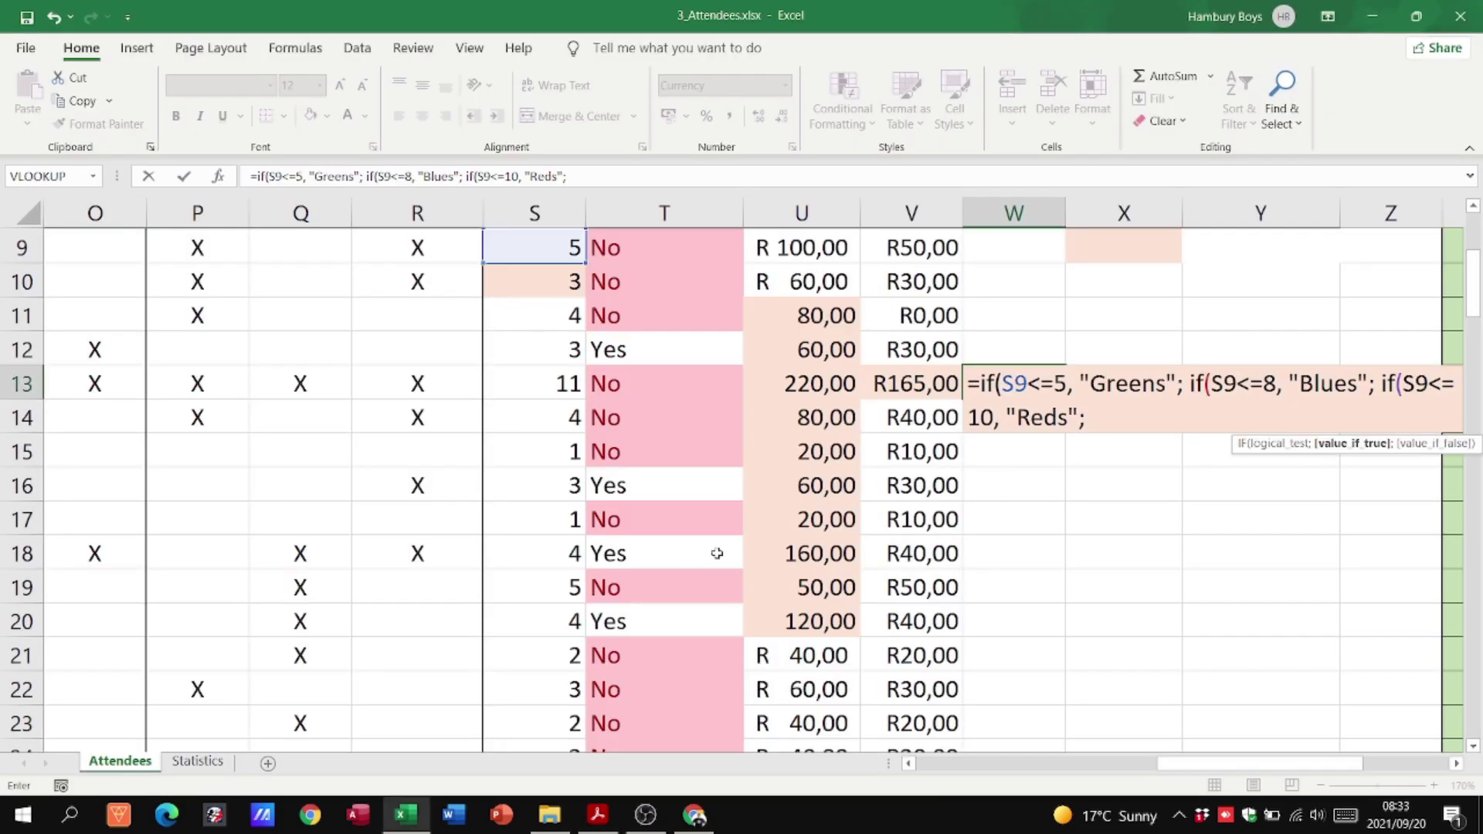
pyautogui.write('"Yellows')
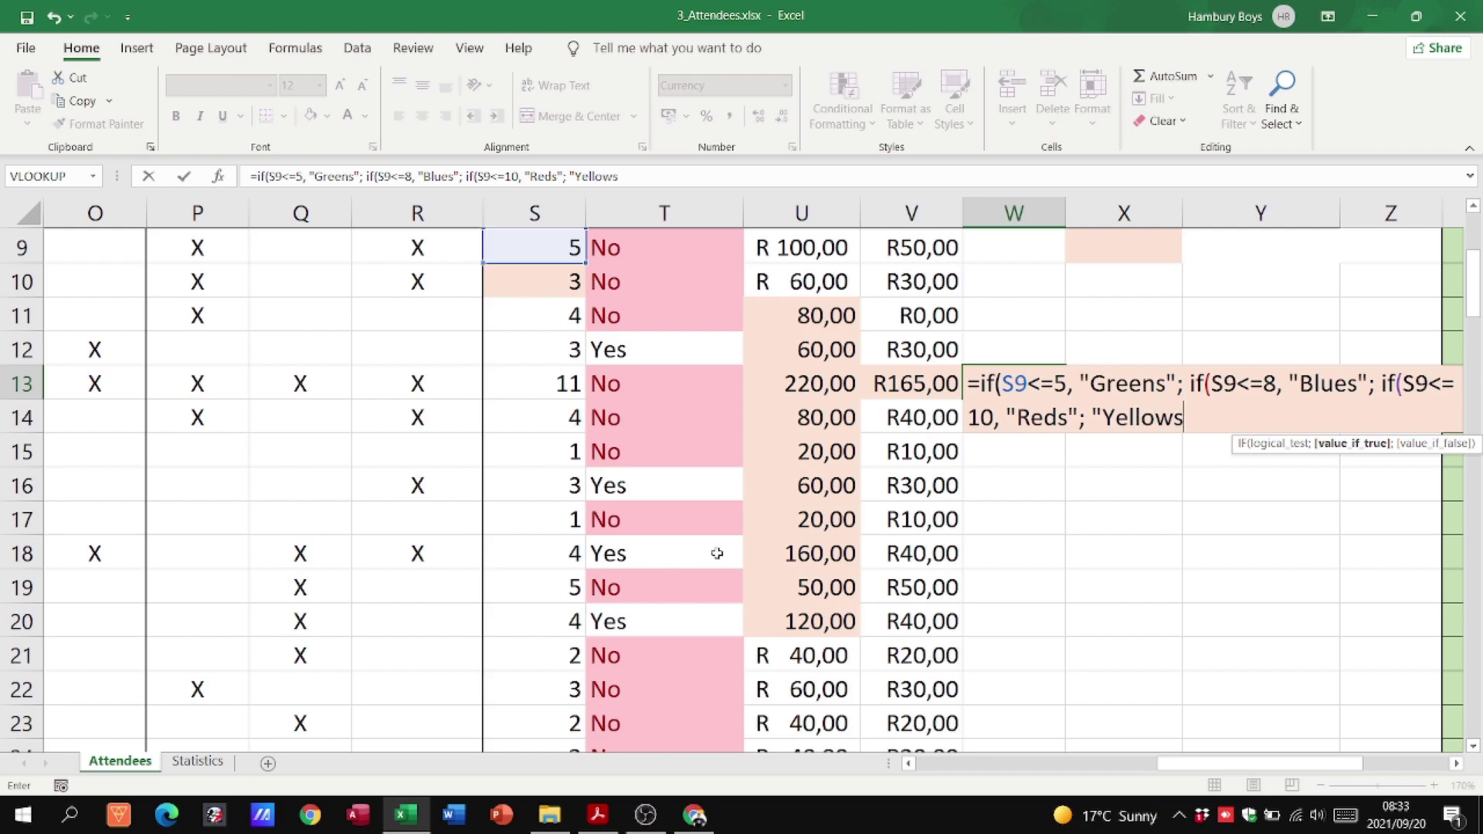
pyautogui.write('")')
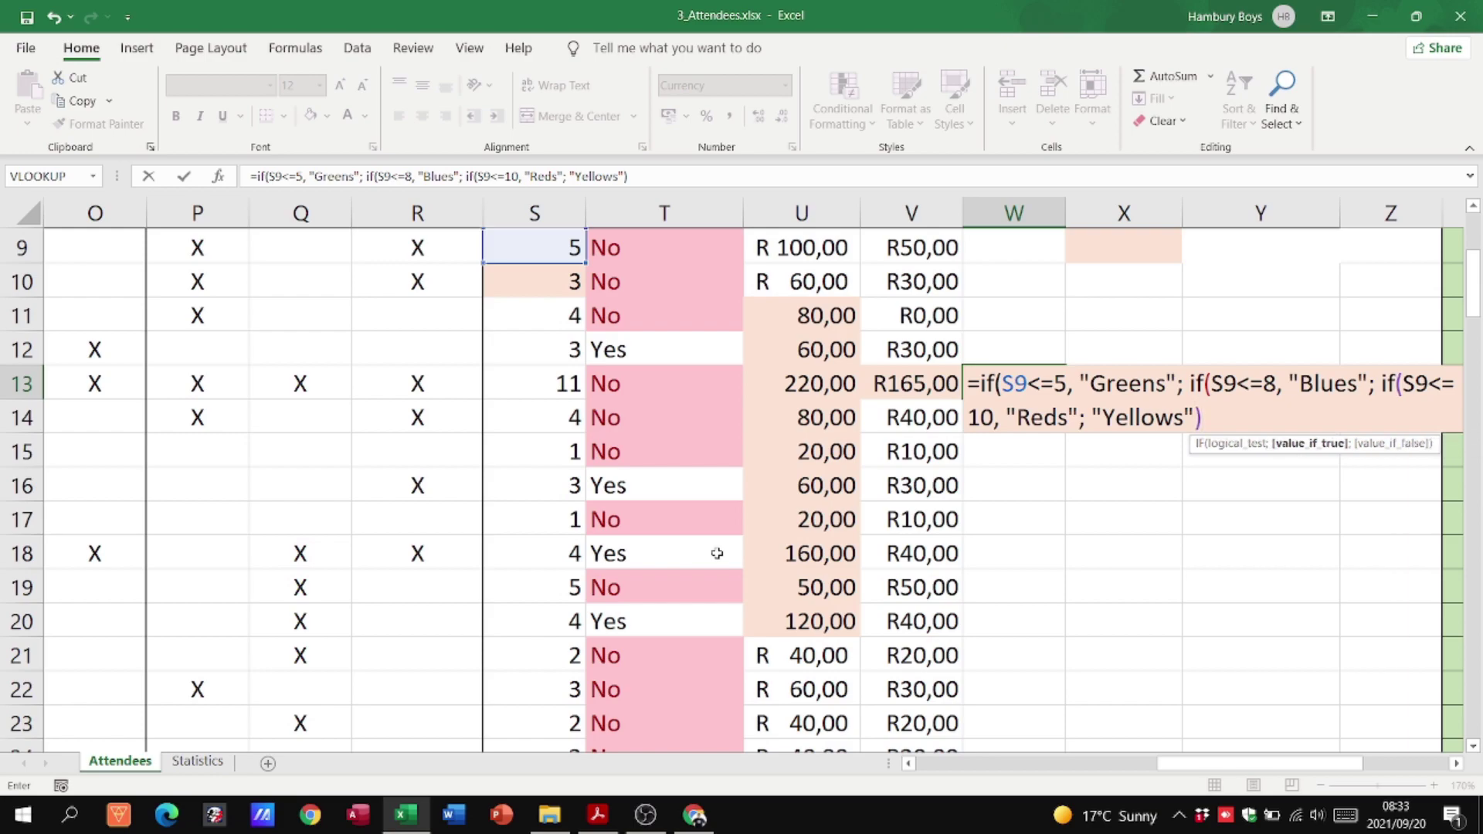
pyautogui.write(')')
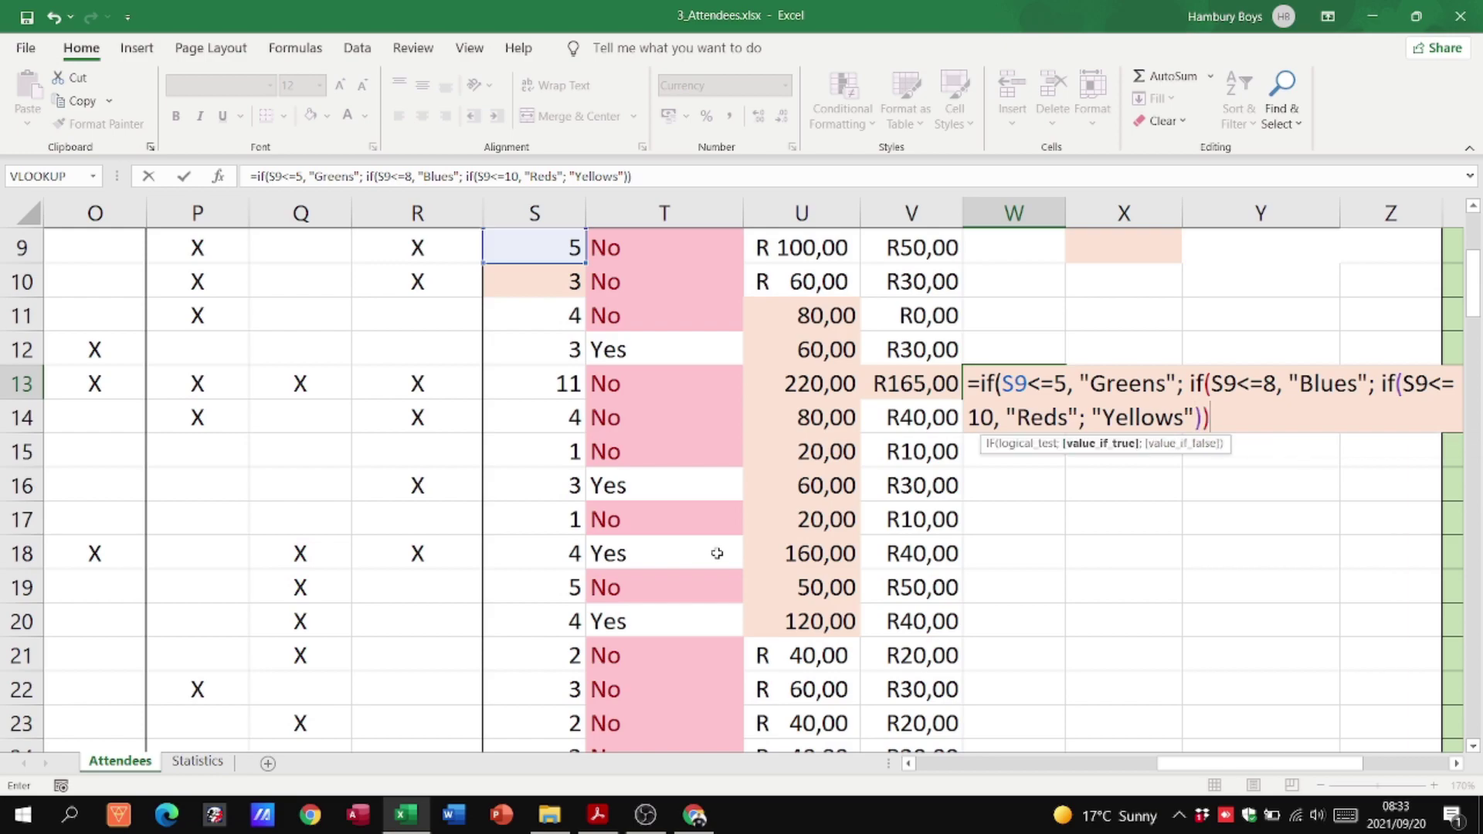
pyautogui.write(')')
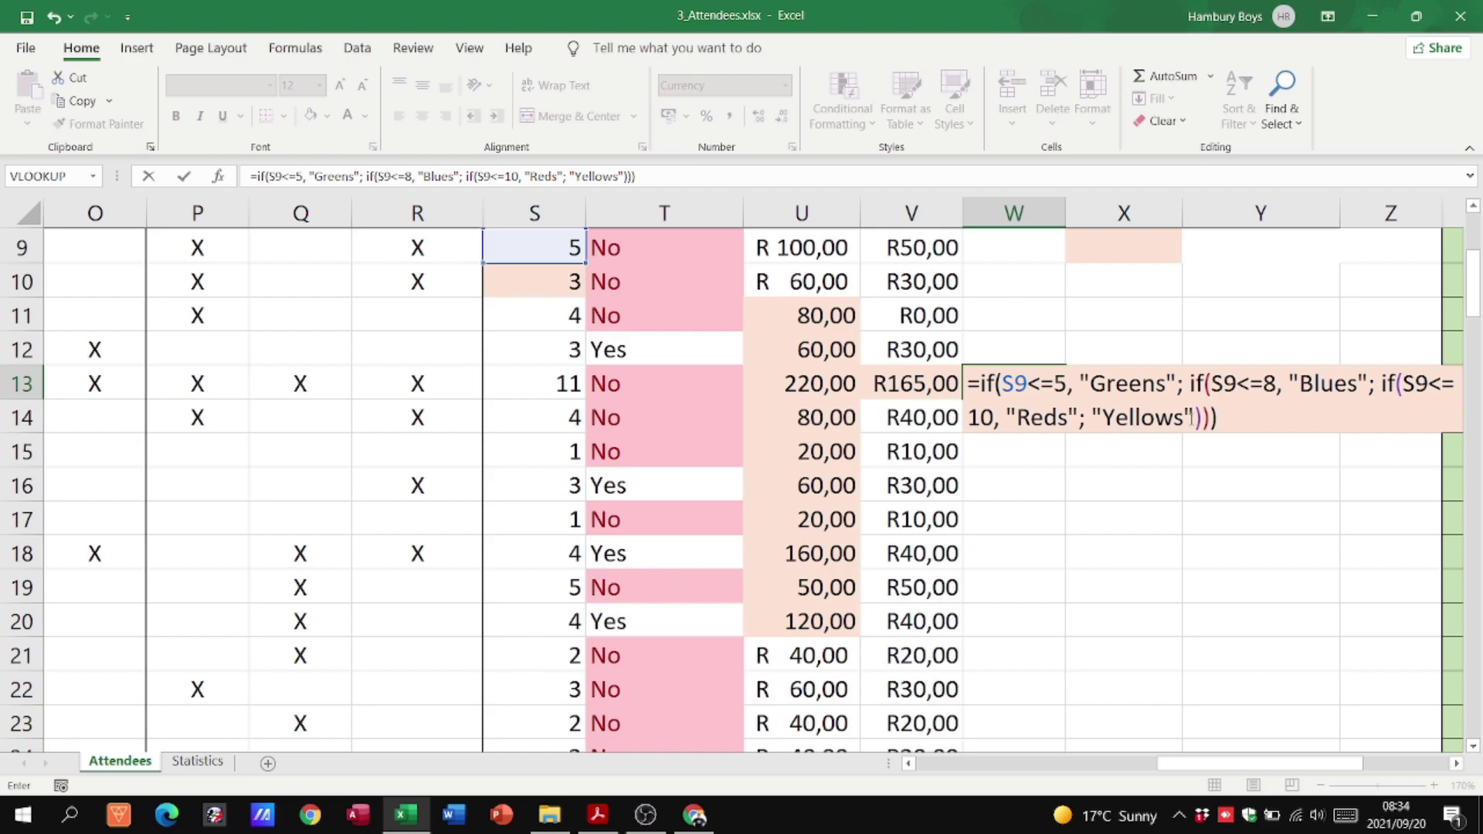
pyautogui.press('Return')
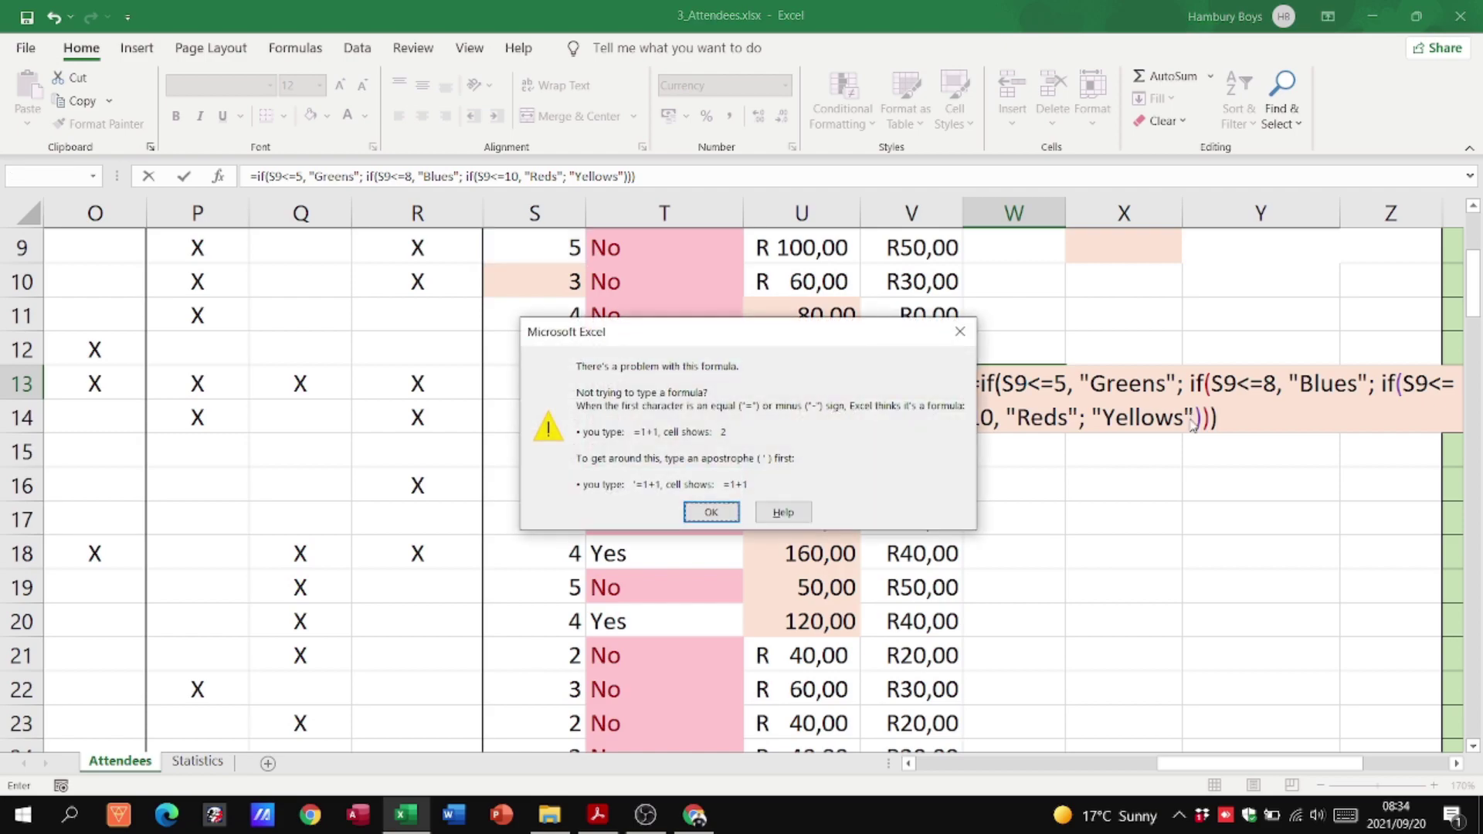
pyautogui.press('Return')
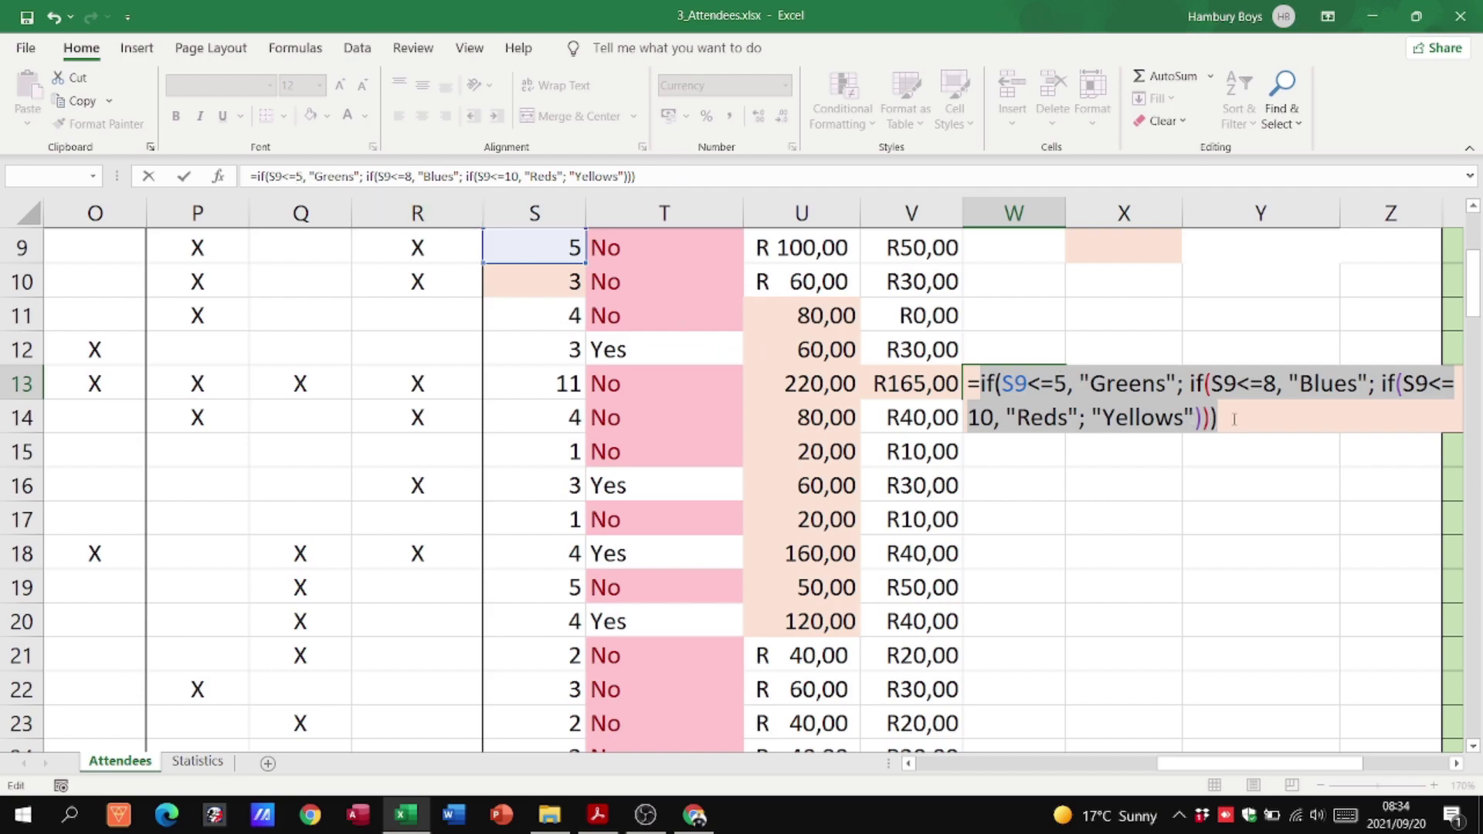
# Replace the comma after S9<=5 in the W13 formula with a semicolon.
pyautogui.press('Home')
pyautogui.press('Right')
pyautogui.press('Right')
pyautogui.press('Right')
pyautogui.press('Right')
pyautogui.press('Right')
pyautogui.press('Right')
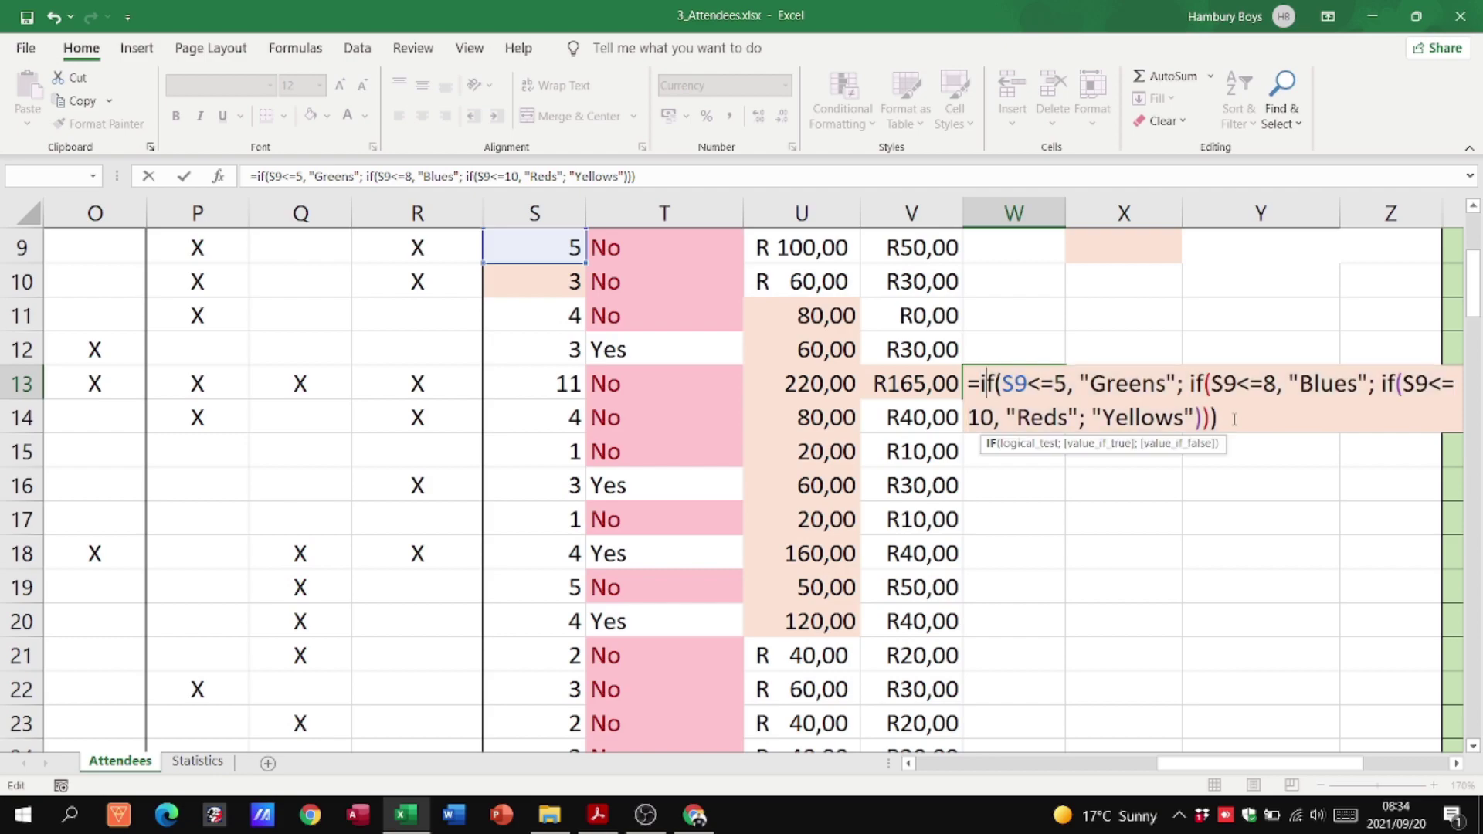
pyautogui.press('Right')
pyautogui.press('Right')
pyautogui.press('Right')
pyautogui.press('Delete')
pyautogui.write(';')
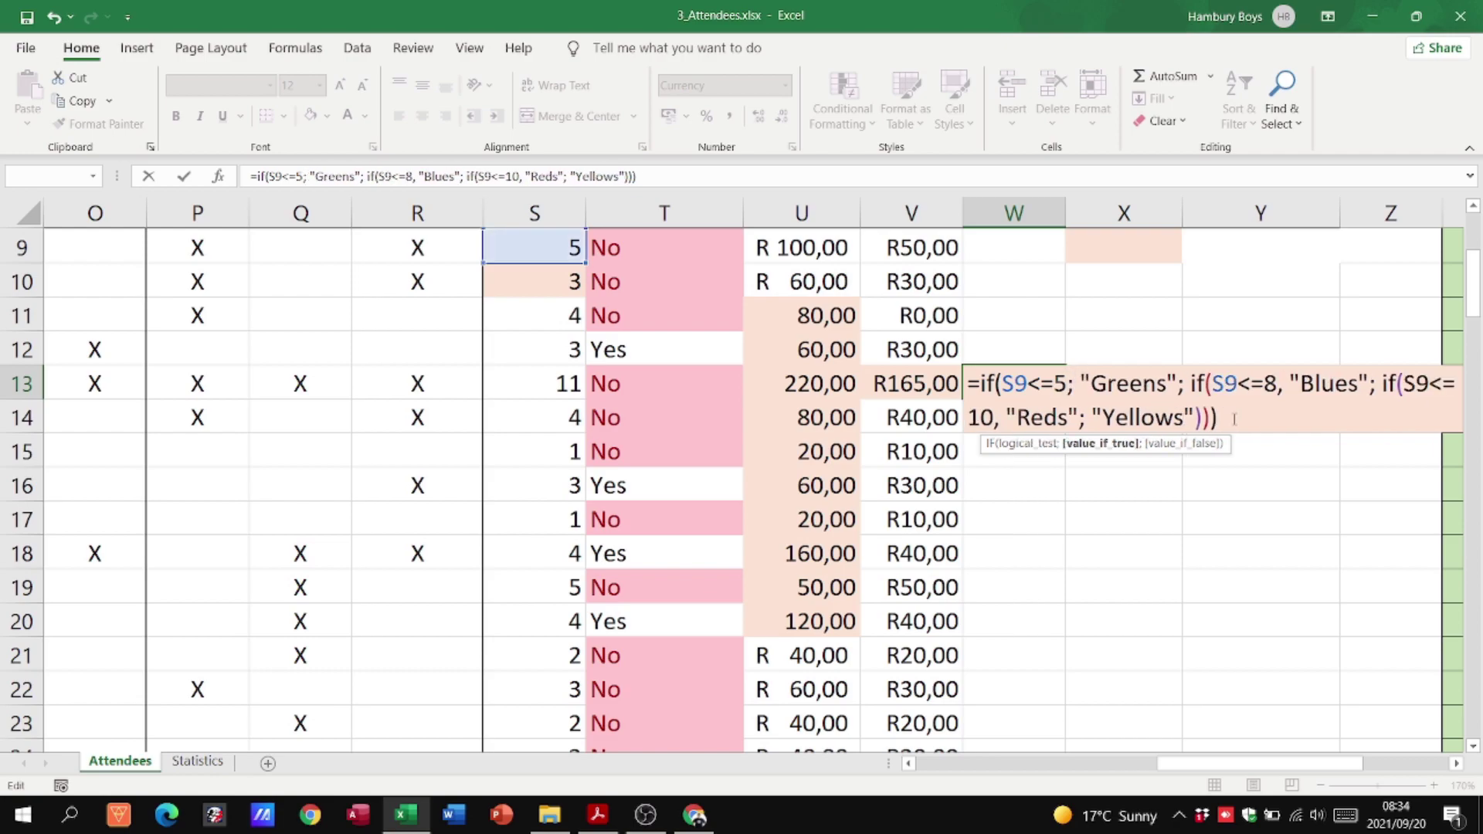
# Replace the comma after S9<=8 in the second IF with a semicolon.
pyautogui.press('Right')
pyautogui.press('Right')
pyautogui.press('Right')
pyautogui.press('Right')
pyautogui.press('Right')
pyautogui.press('Right')
pyautogui.press('Right')
pyautogui.press('Right')
pyautogui.press('Right')
pyautogui.press('Right')
pyautogui.press('Right')
pyautogui.press('Right')
pyautogui.press('Right')
pyautogui.press('Right')
pyautogui.press('Right')
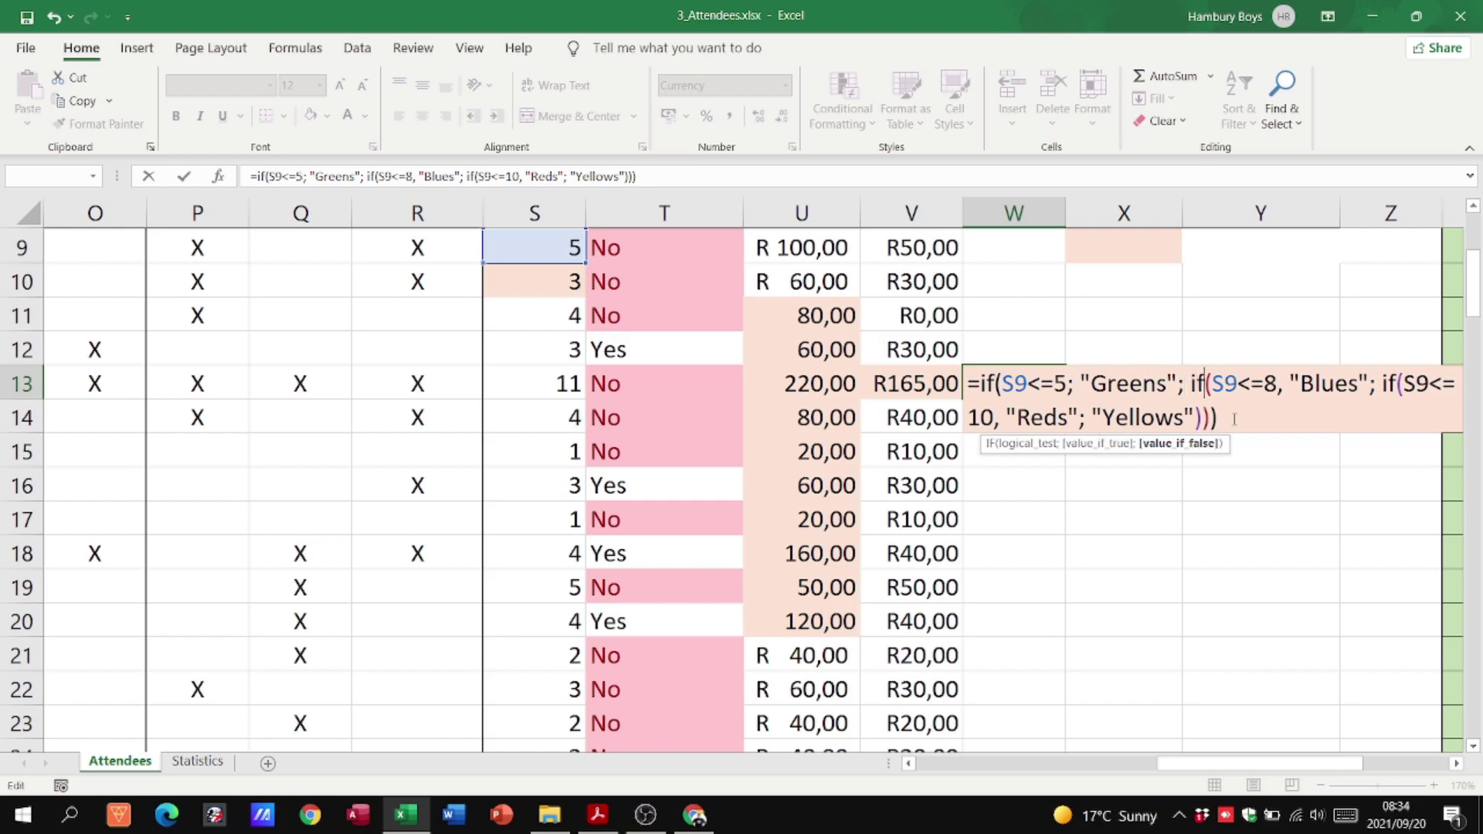
pyautogui.press('Right')
pyautogui.press('Right')
pyautogui.press('Right')
pyautogui.press('Delete')
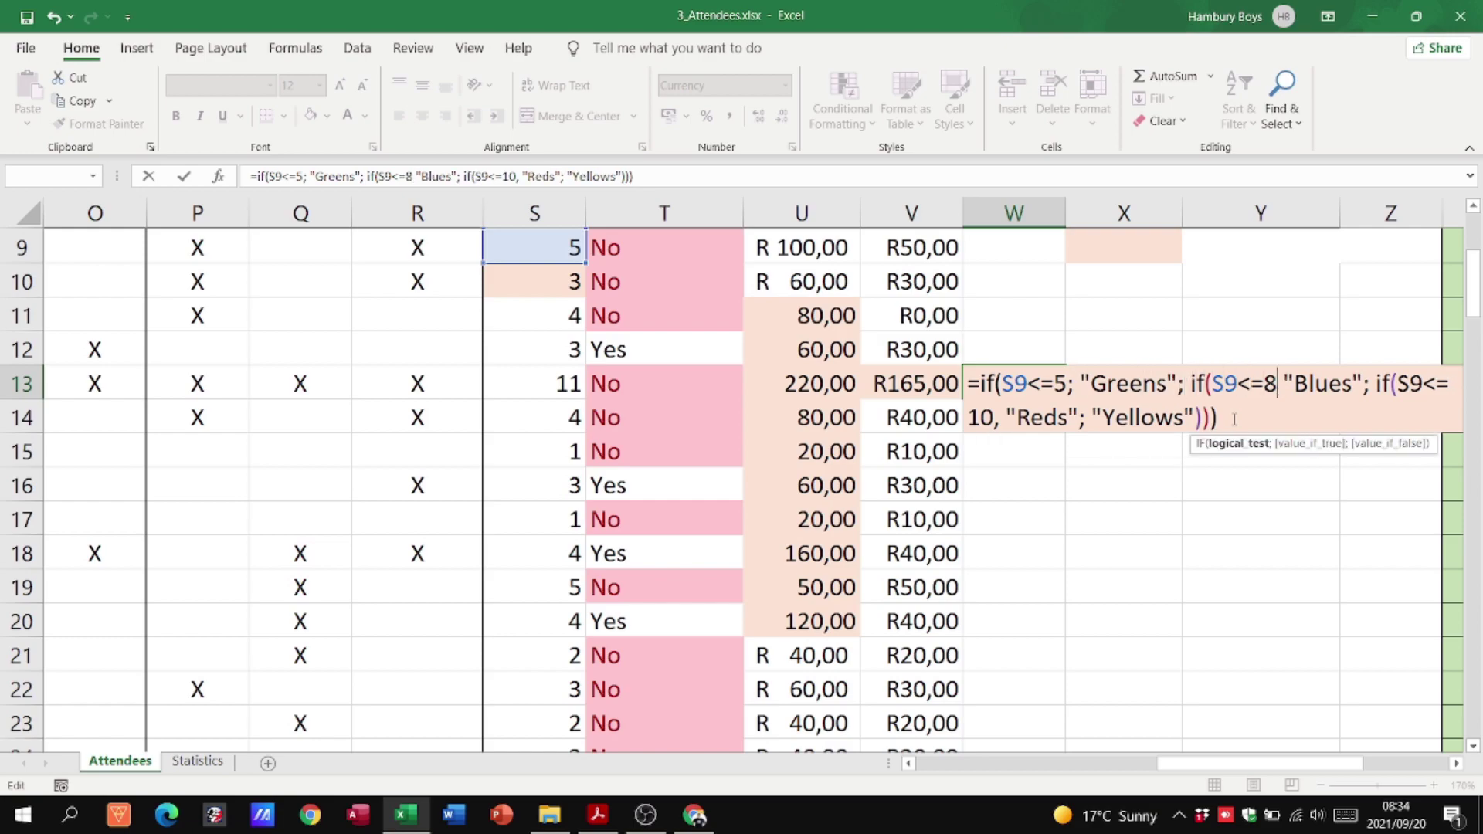
pyautogui.write(';')
# Replace the comma after S9<=10 in the third IF with a semicolon and enter the formula in W13.
pyautogui.press('Right')
pyautogui.press('Right')
pyautogui.press('Right')
pyautogui.press('Right')
pyautogui.press('Right')
pyautogui.press('Right')
pyautogui.press('Right')
pyautogui.press('Right')
pyautogui.press('Right')
pyautogui.press('Right')
pyautogui.press('Right')
pyautogui.press('Right')
pyautogui.press('Right')
pyautogui.press('Right')
pyautogui.press('Right')
pyautogui.press('Right')
pyautogui.press('Right')
pyautogui.press('Right')
pyautogui.press('Right')
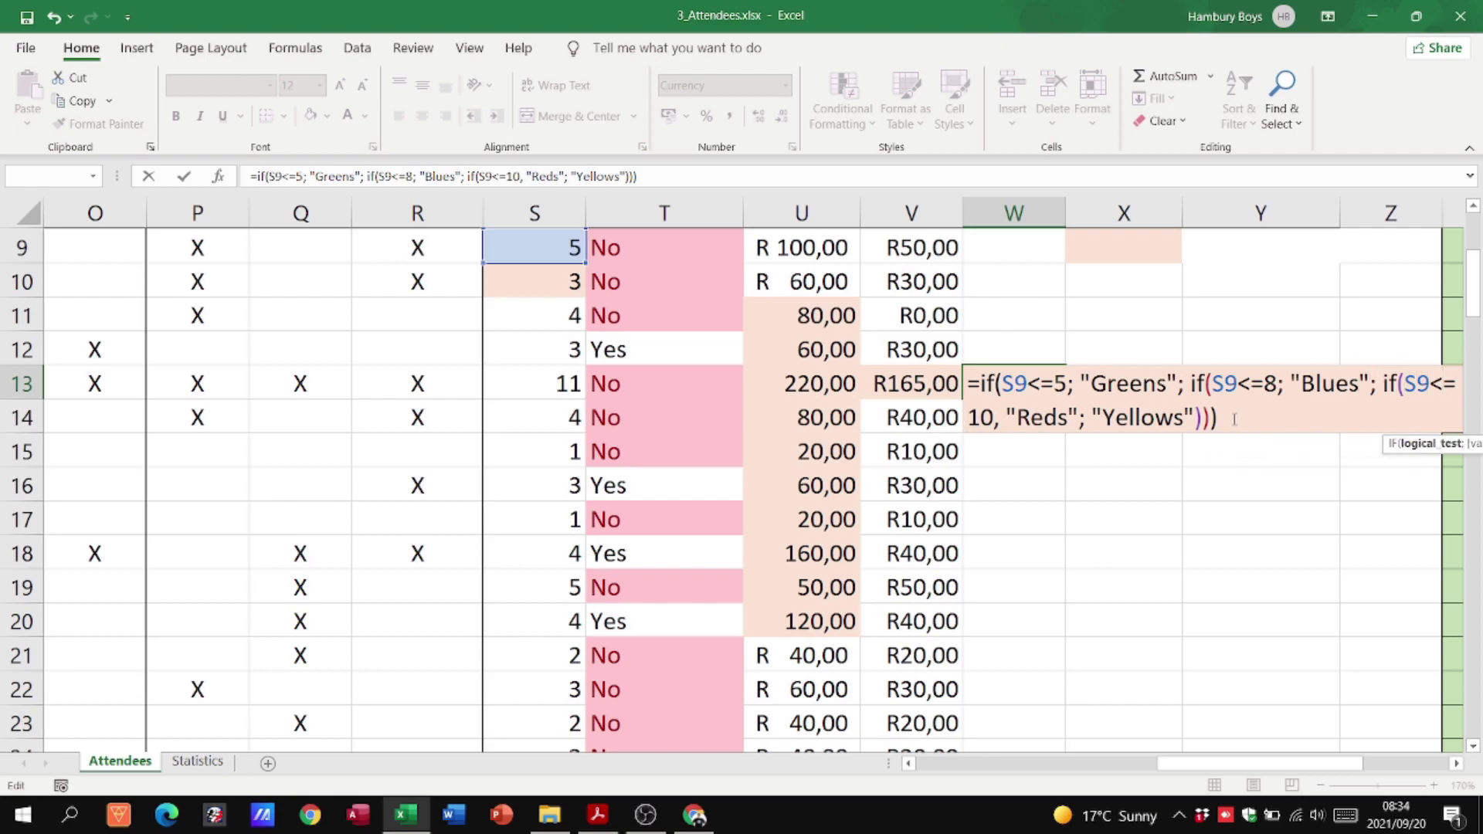
pyautogui.press('Delete')
pyautogui.write(';')
pyautogui.press('Return')
pyautogui.press('Up')
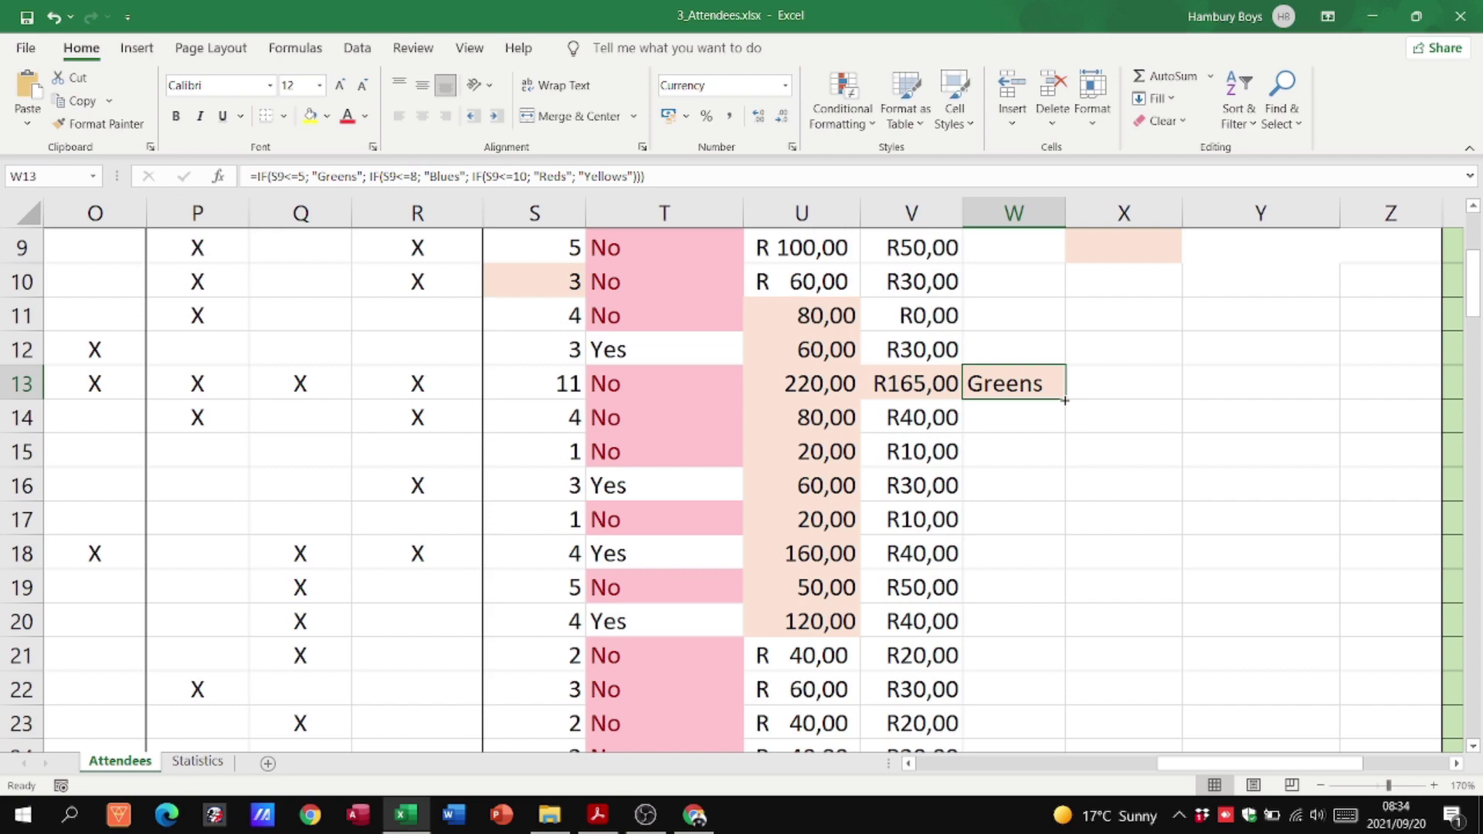
# Copy the team formula from W13 down the Team column to row 40.
pyautogui.moveTo(1064, 400); pyautogui.dragTo(1056, 734)
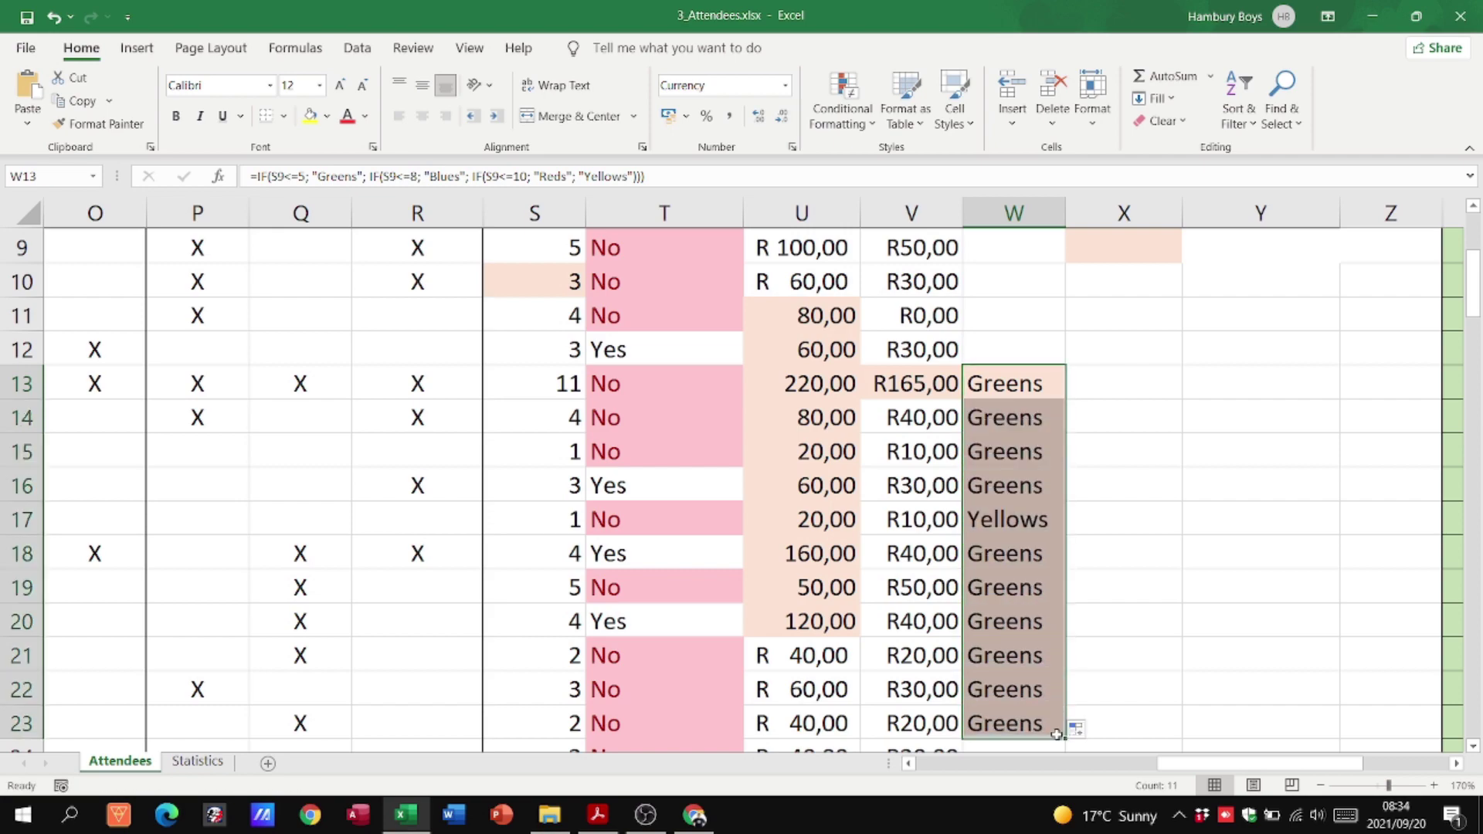
pyautogui.scroll(-4, 1057, 514)
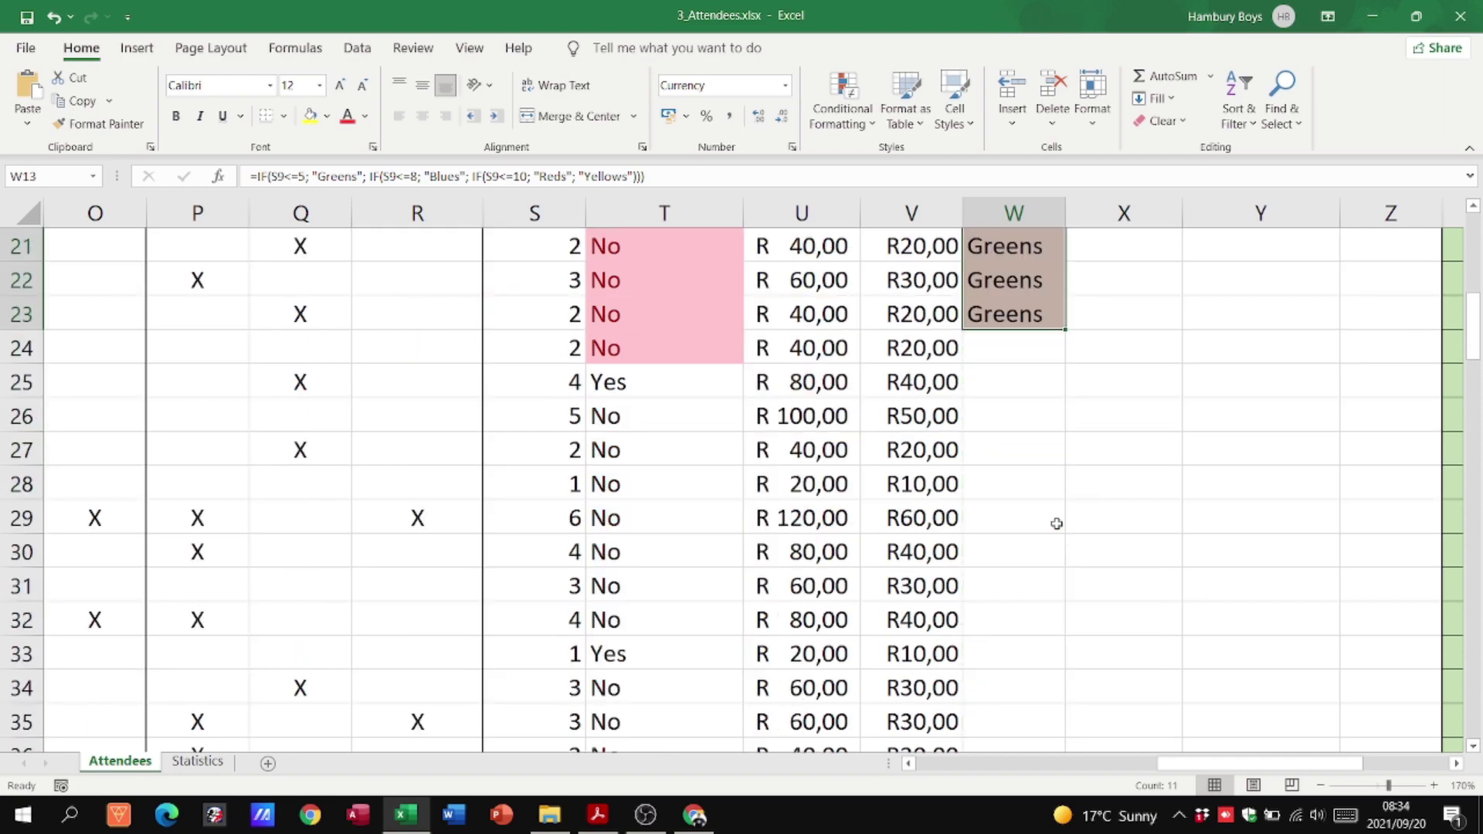
pyautogui.moveTo(1066, 332); pyautogui.dragTo(1069, 708)
pyautogui.scroll(3, 1082, 661)
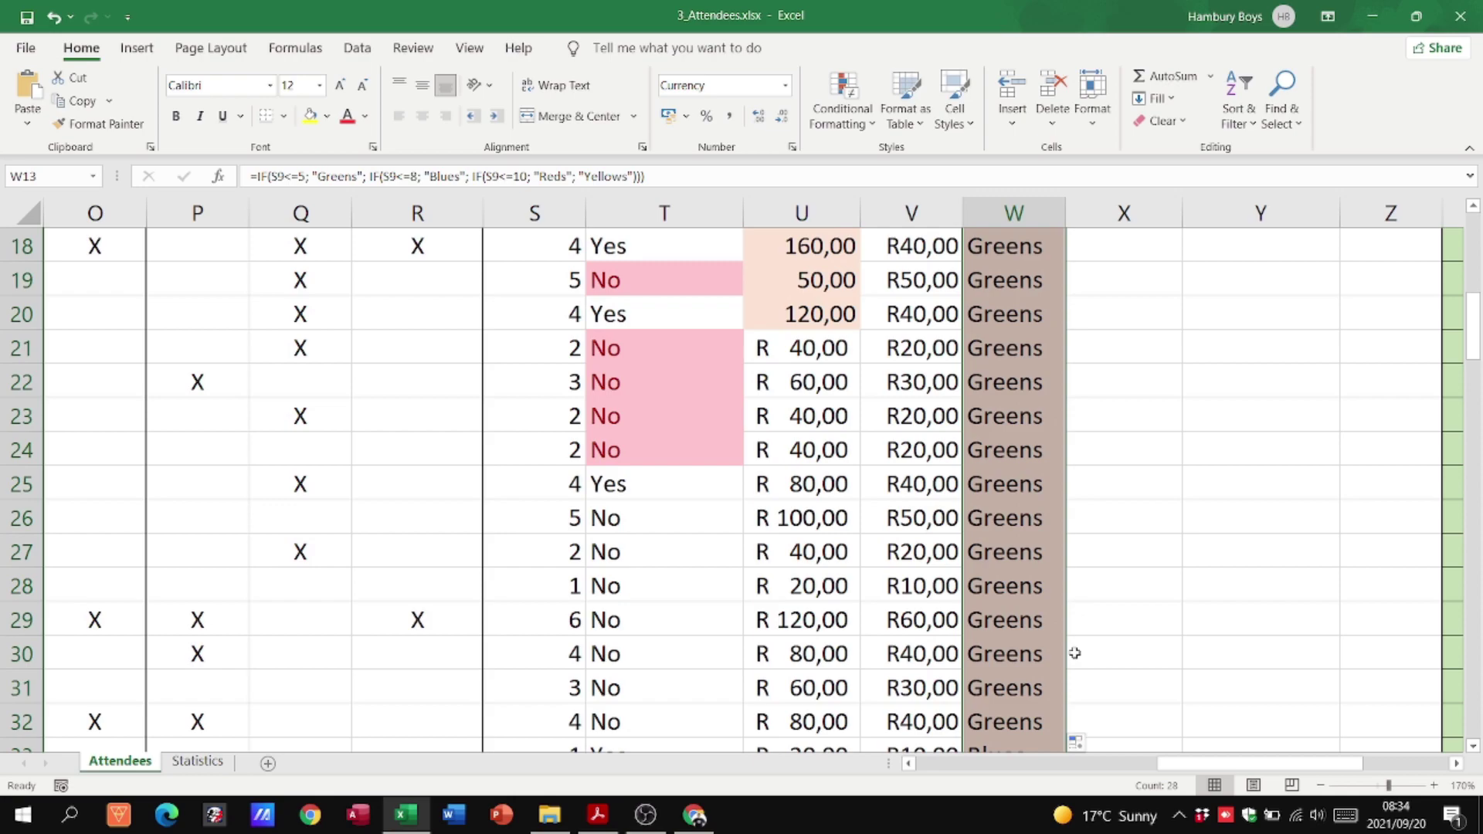
pyautogui.scroll(4, 1069, 538)
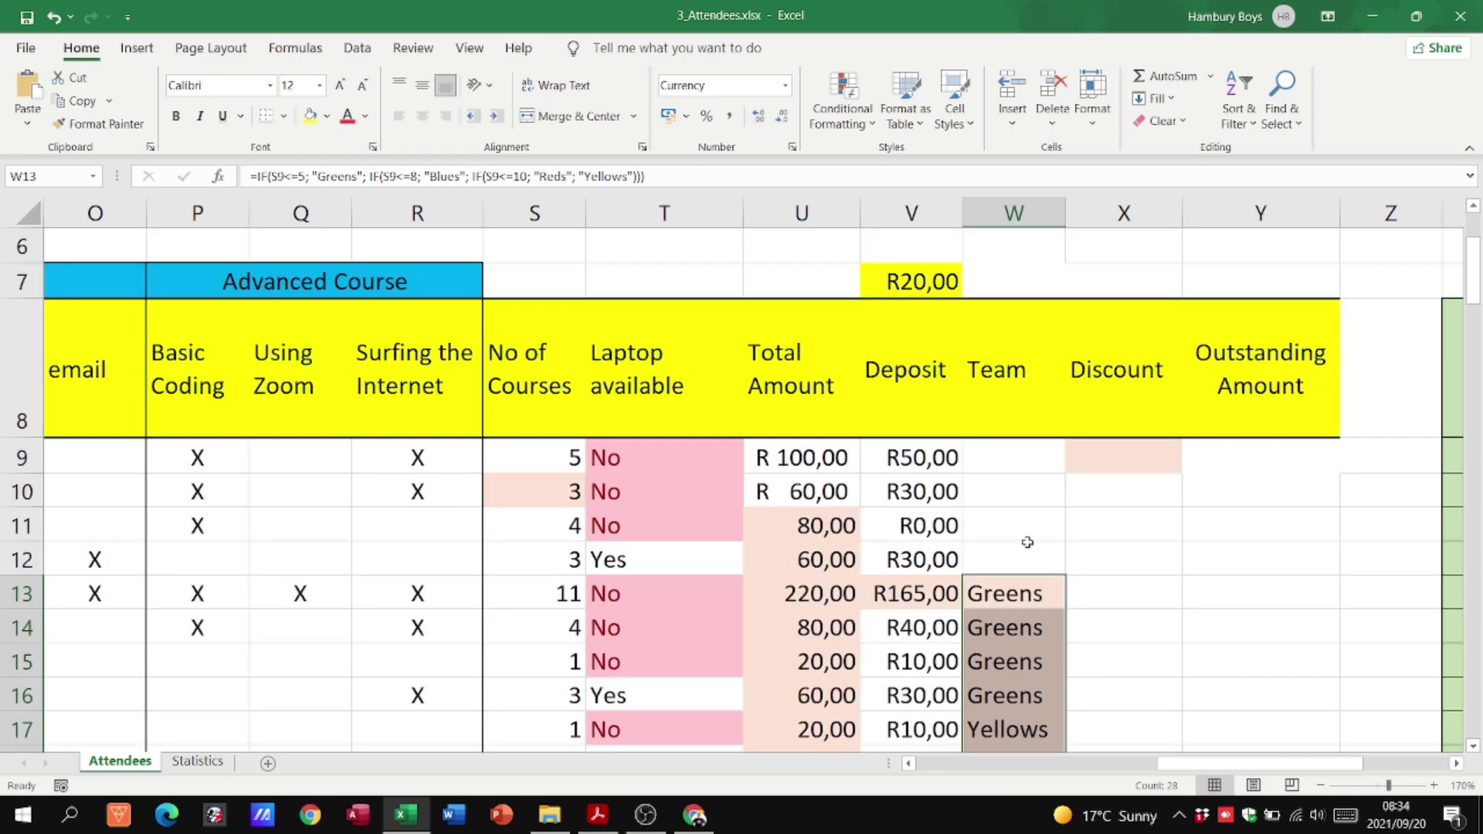
# Switch to the exam PDF and read question 3.9 about the discount function for cell X9.
pyautogui.hotkey('alt', 'Tab')
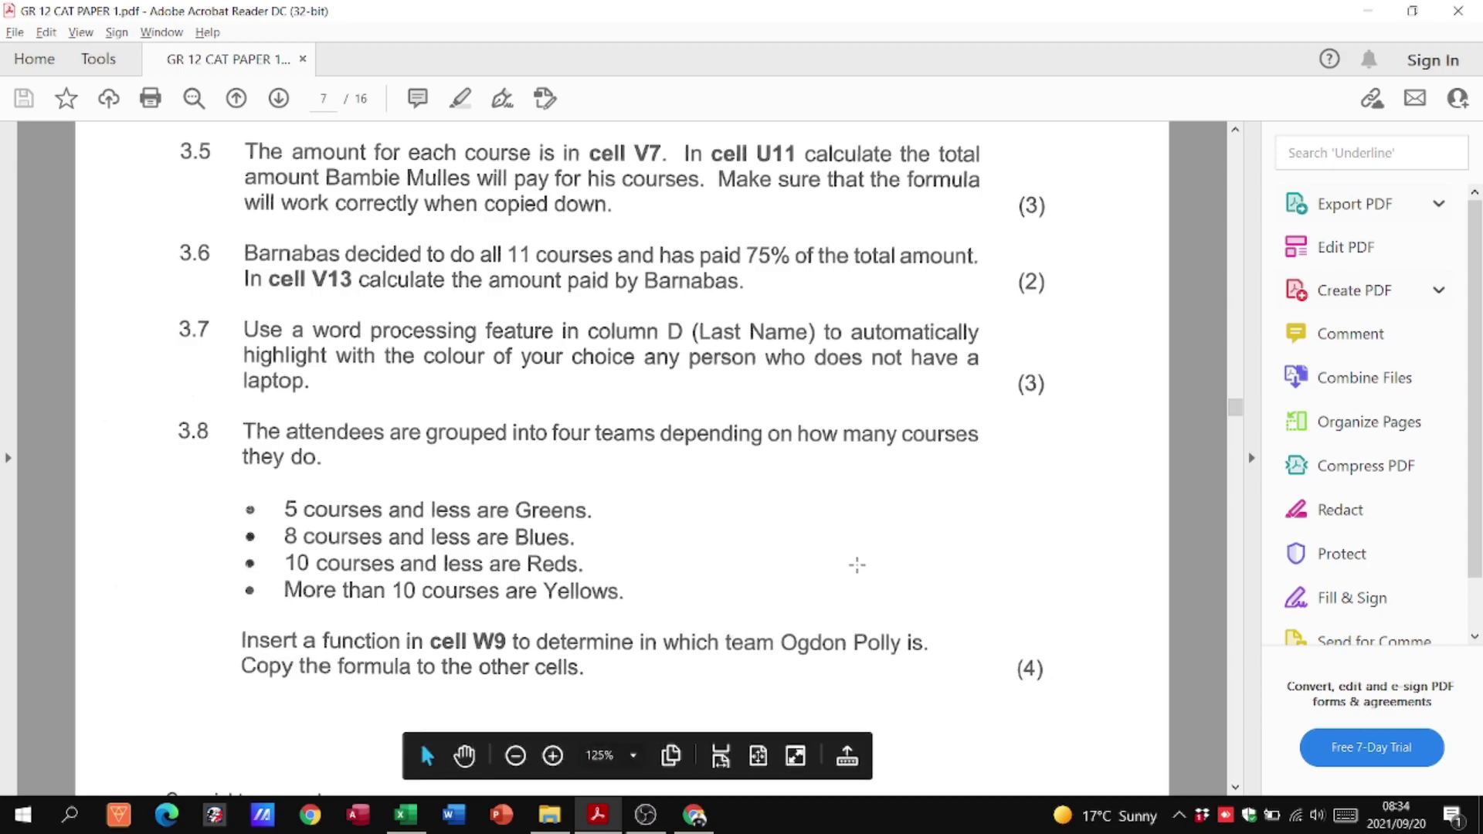
pyautogui.scroll(-4, 854, 566)
pyautogui.scroll(-15, 866, 535)
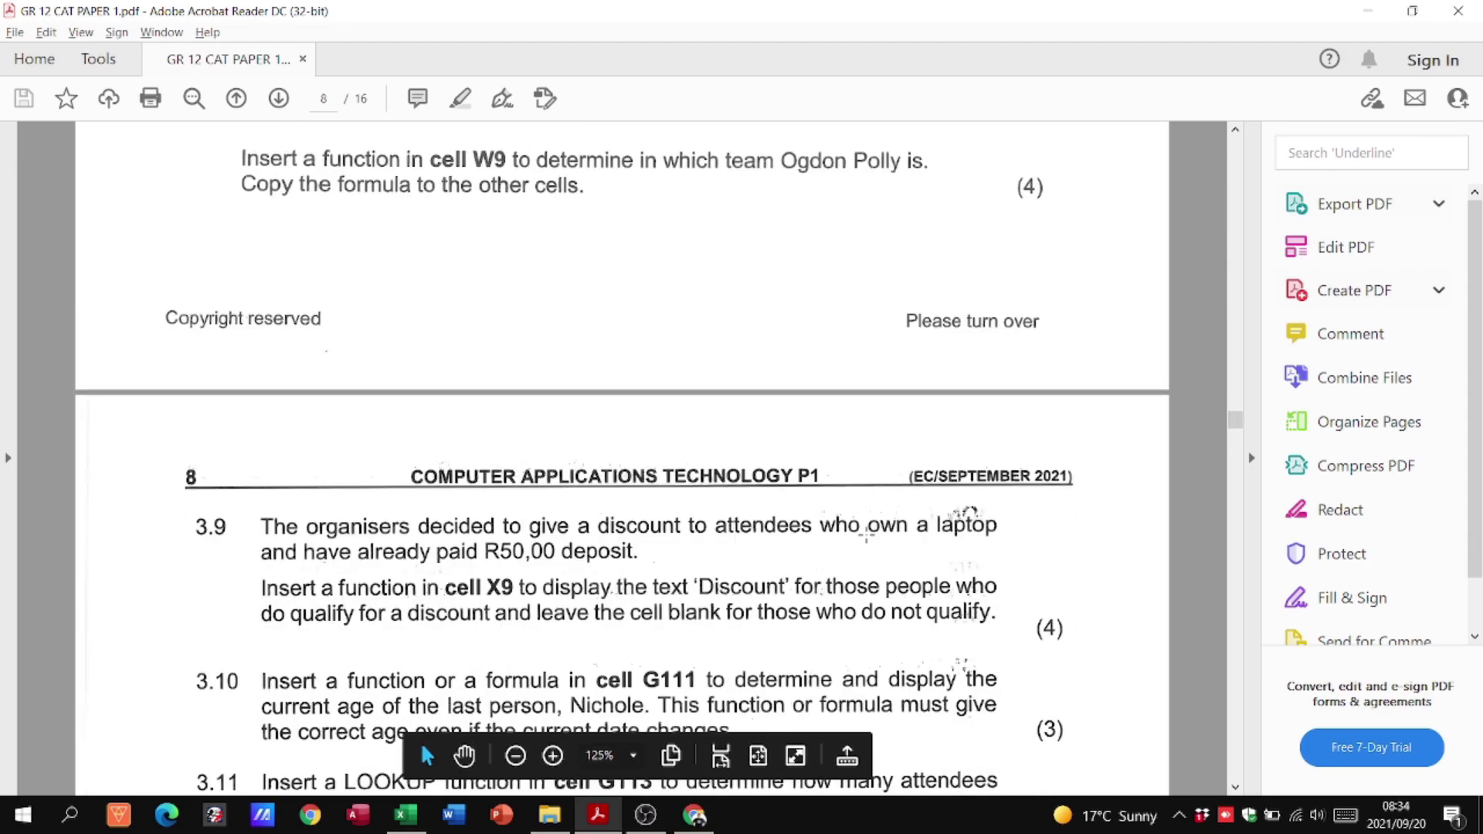
pyautogui.scroll(-5, 866, 535)
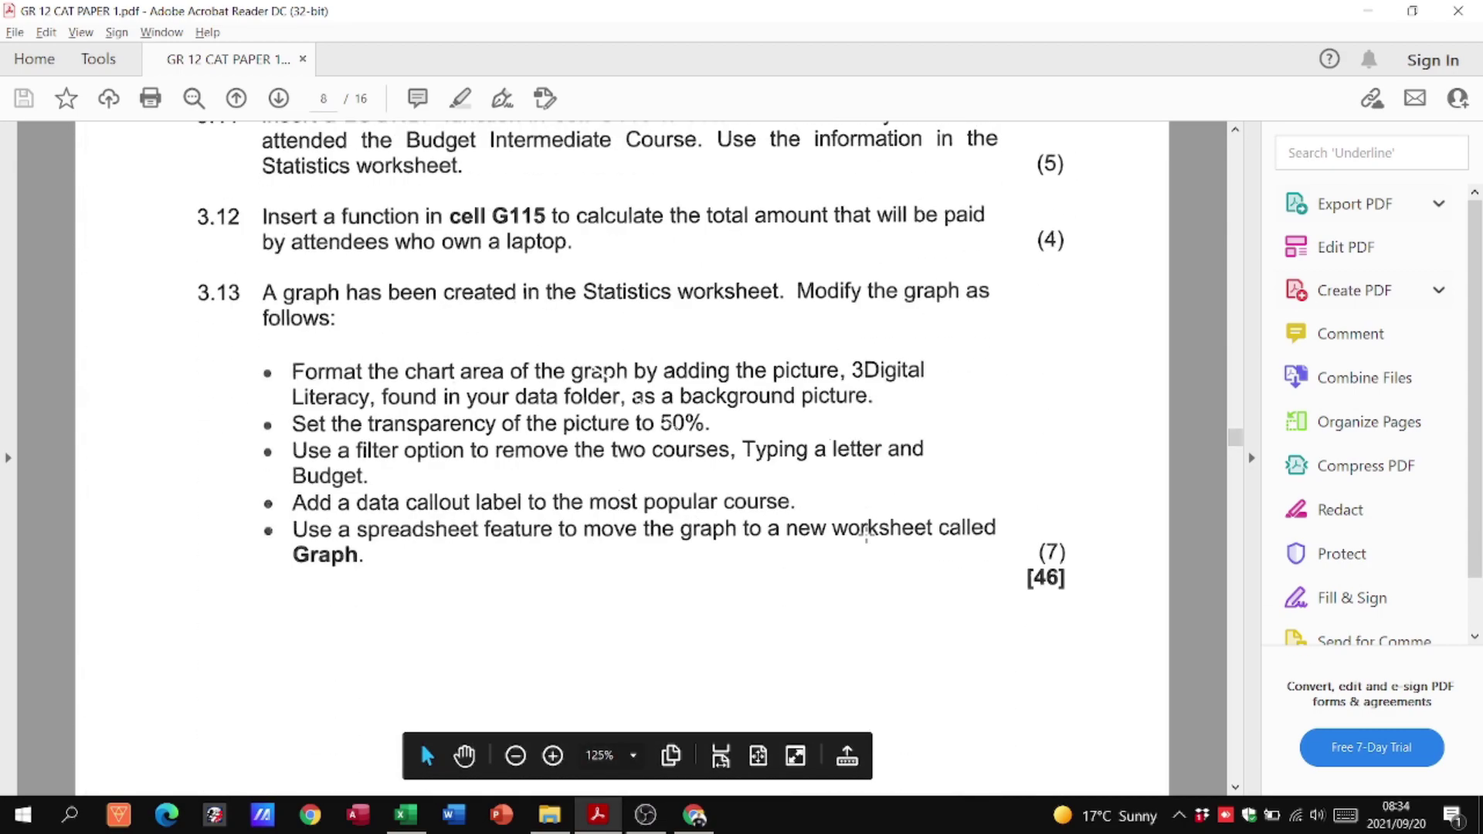
pyautogui.scroll(12, 865, 535)
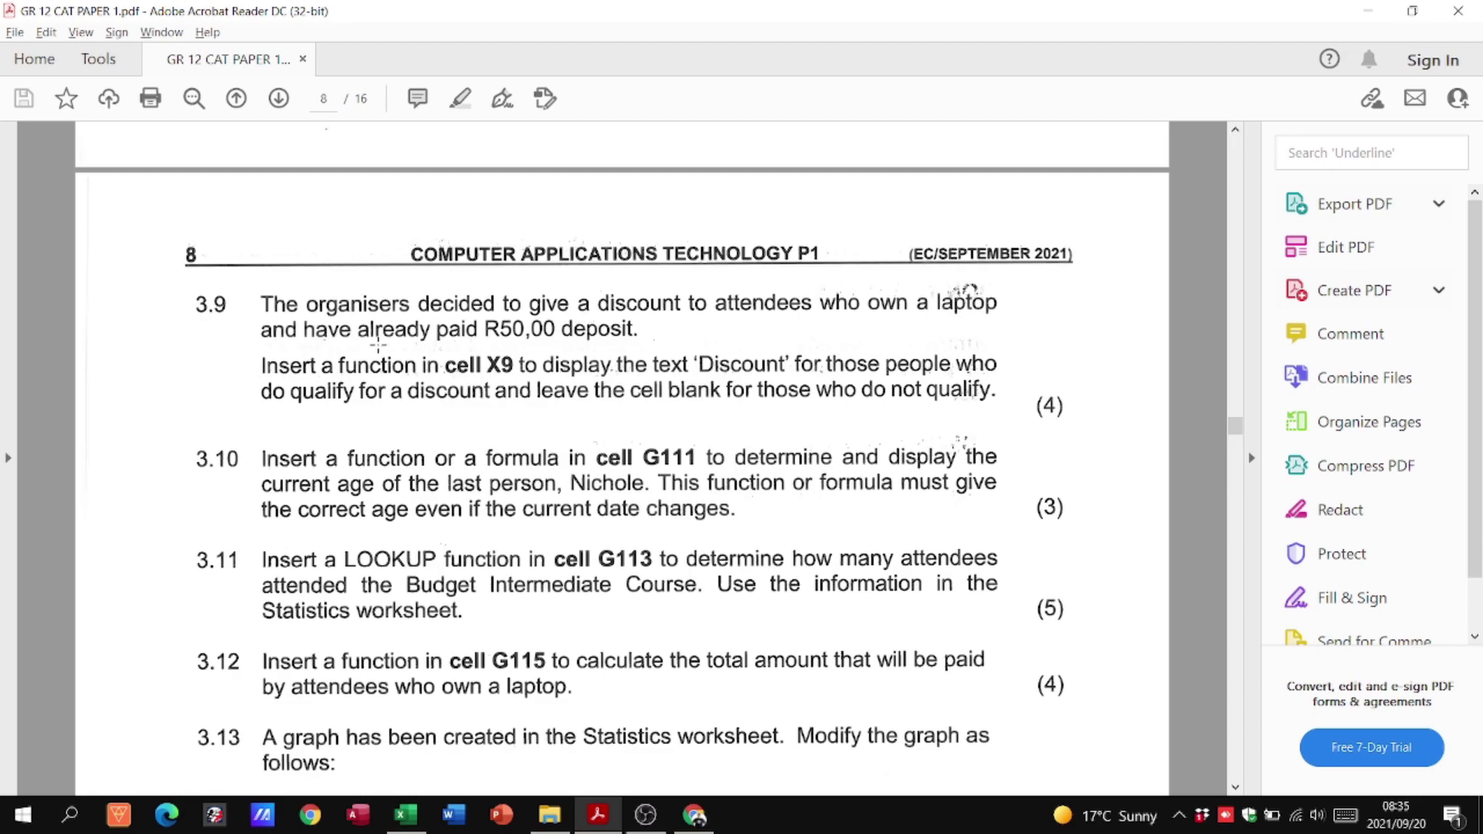
pyautogui.hotkey('alt', 'Tab')
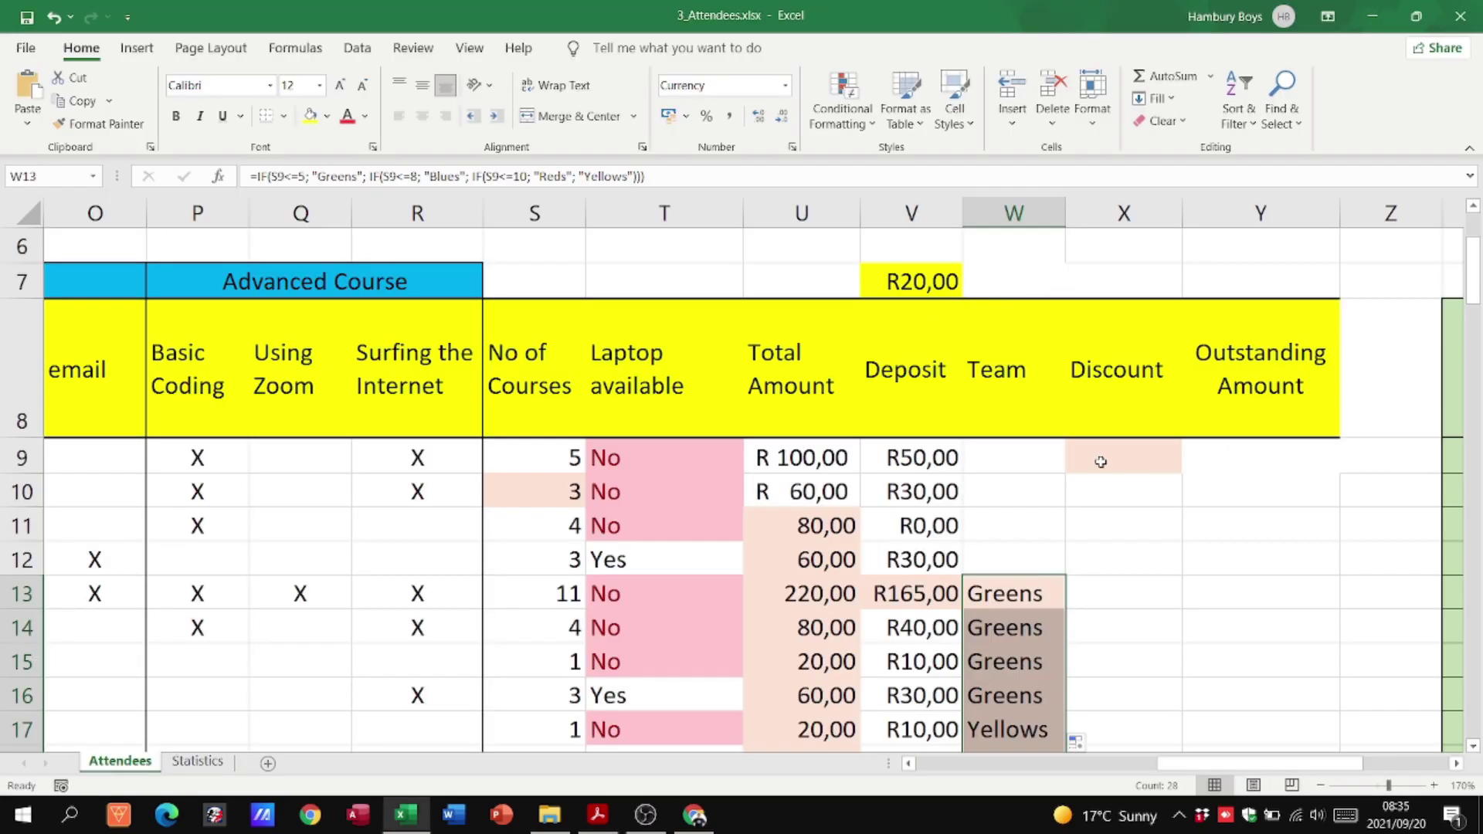
# Begin an IF formula in X9 with a nested AND whose first condition tests T9="YES".
pyautogui.click(1100, 461)
pyautogui.hotkey('alt', 'Tab')
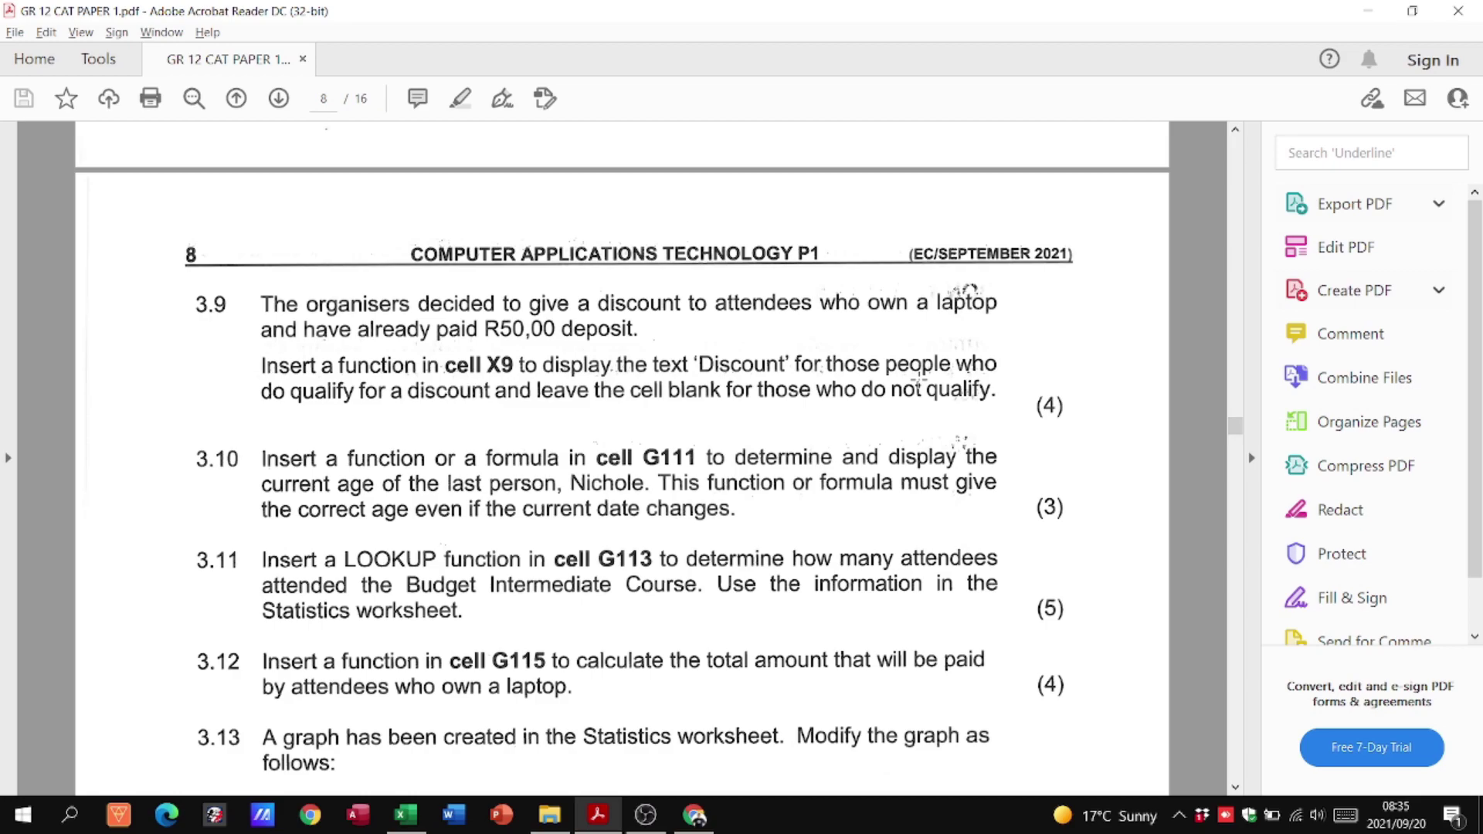
pyautogui.hotkey('alt', 'Tab')
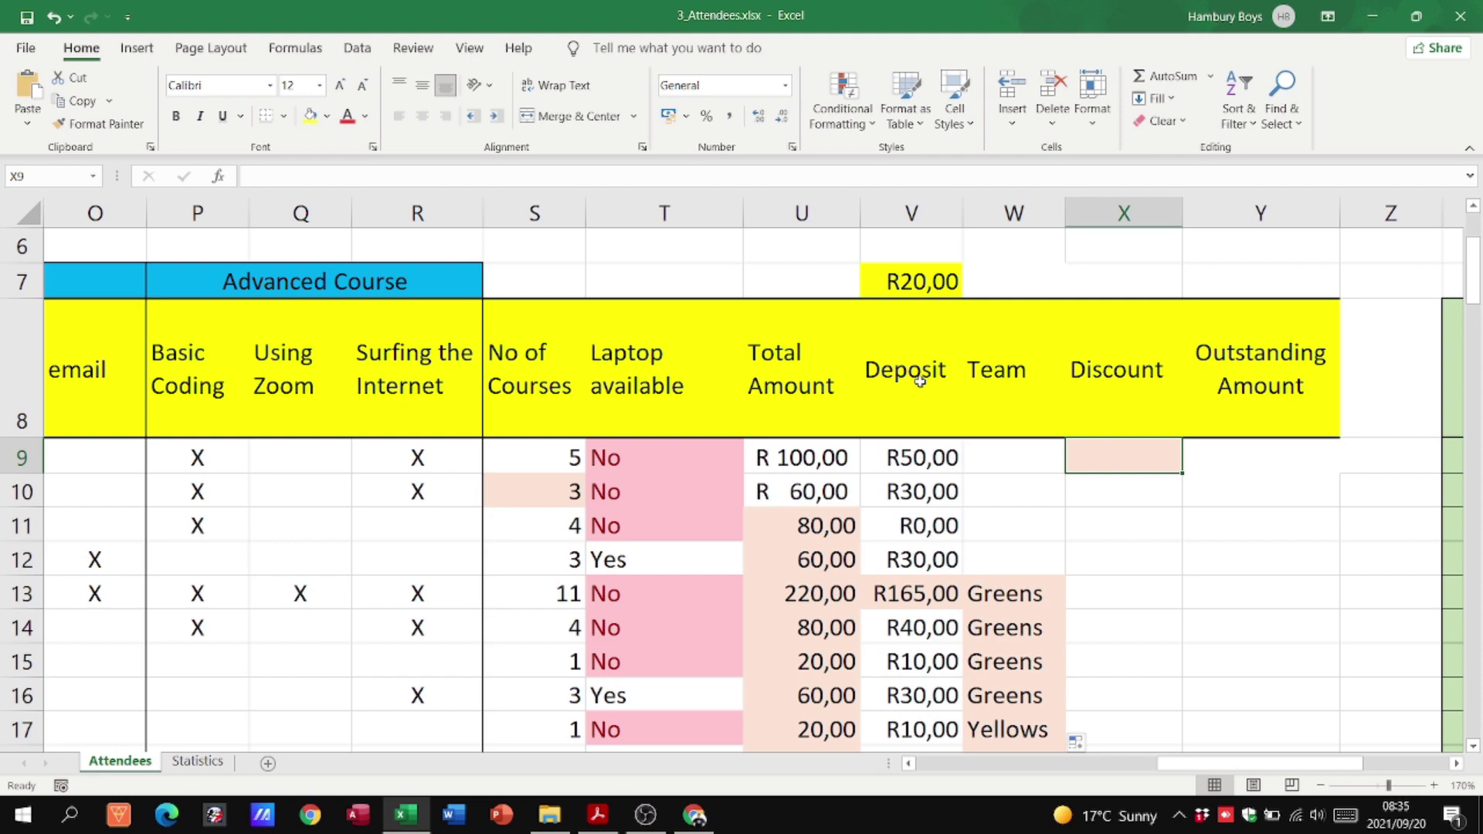
pyautogui.write('=IF(AND(T(')
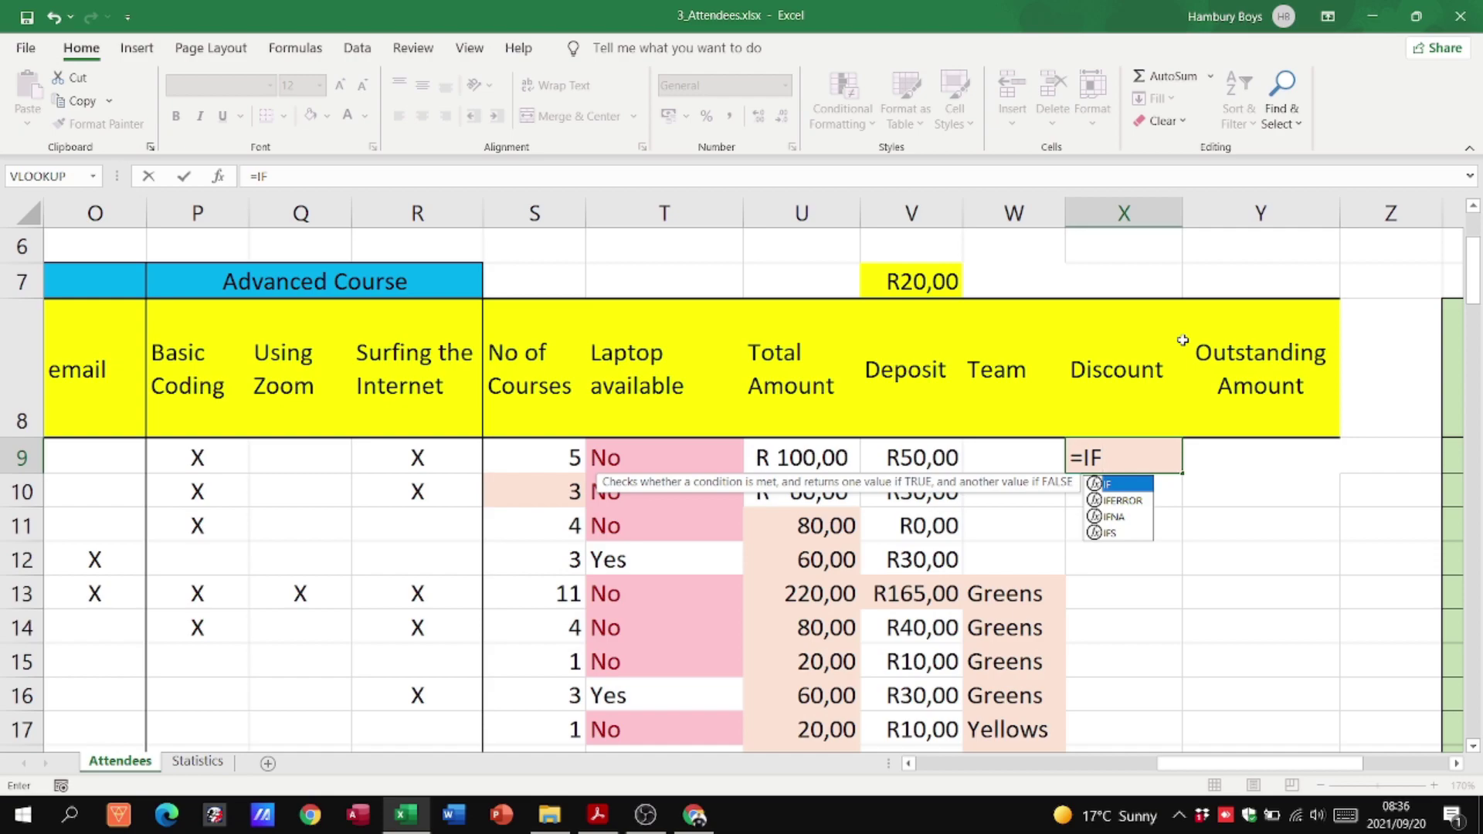
pyautogui.write('(')
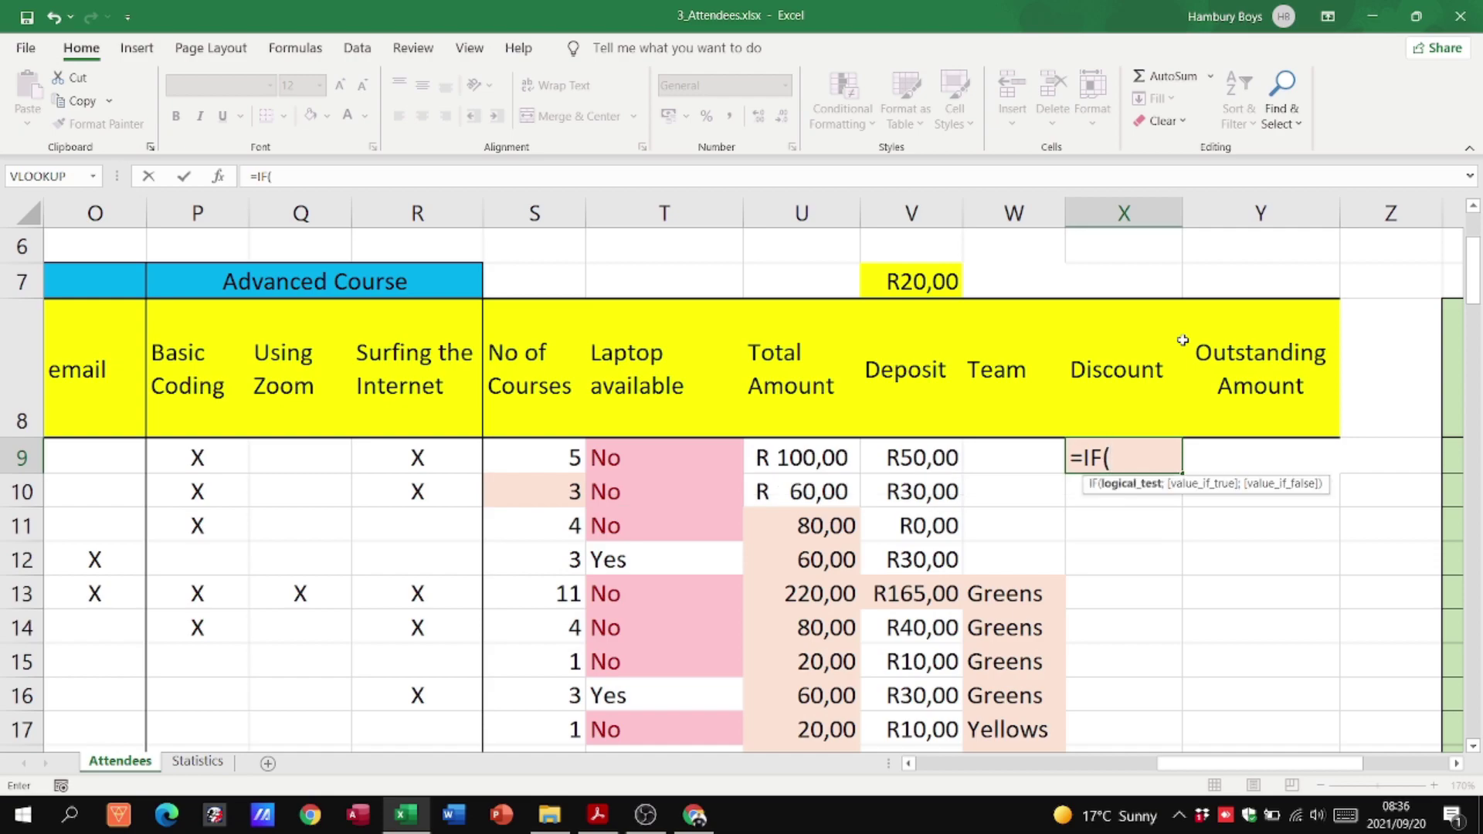
pyautogui.write('AND')
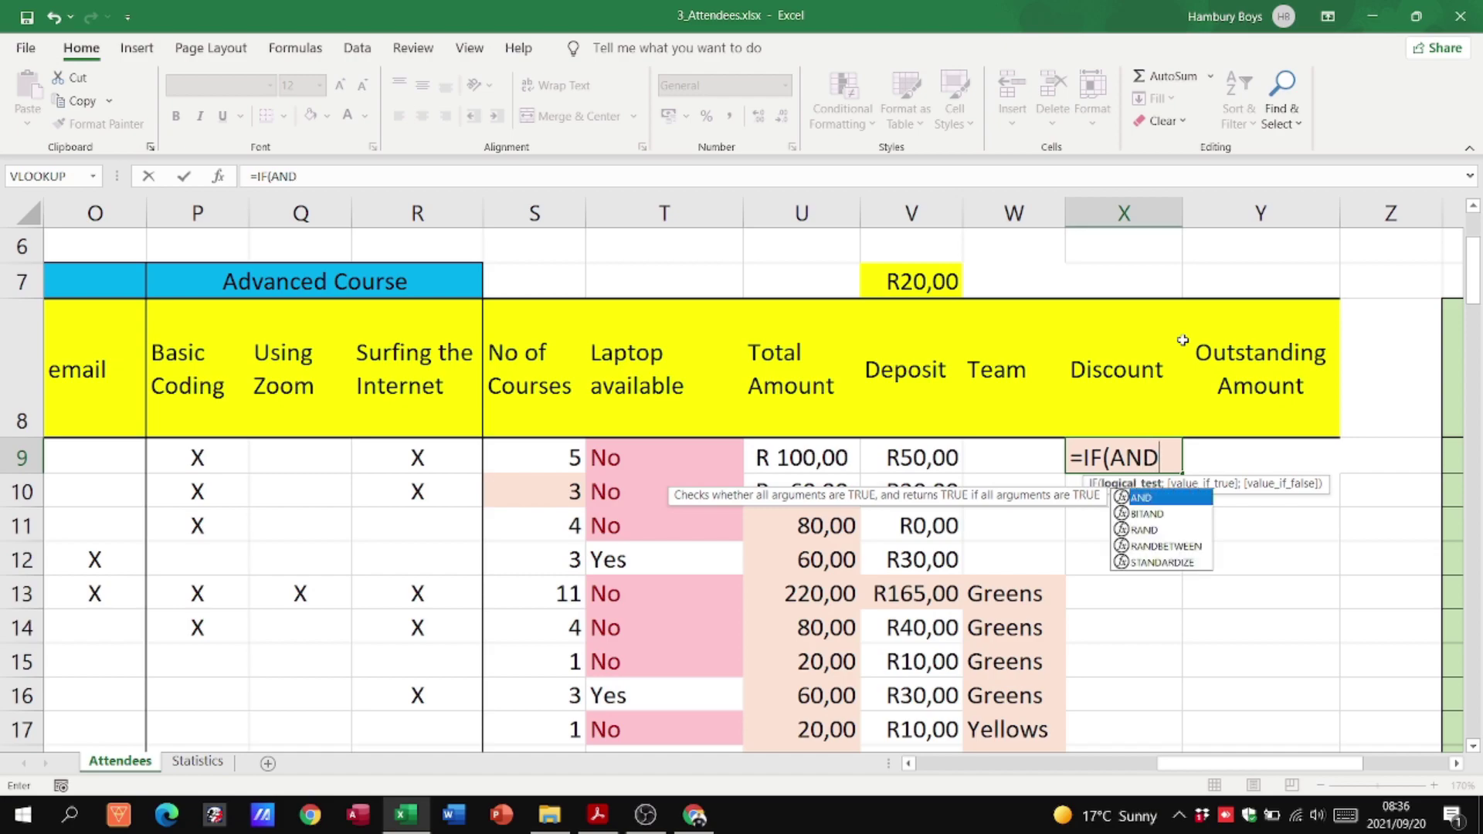
pyautogui.write('(')
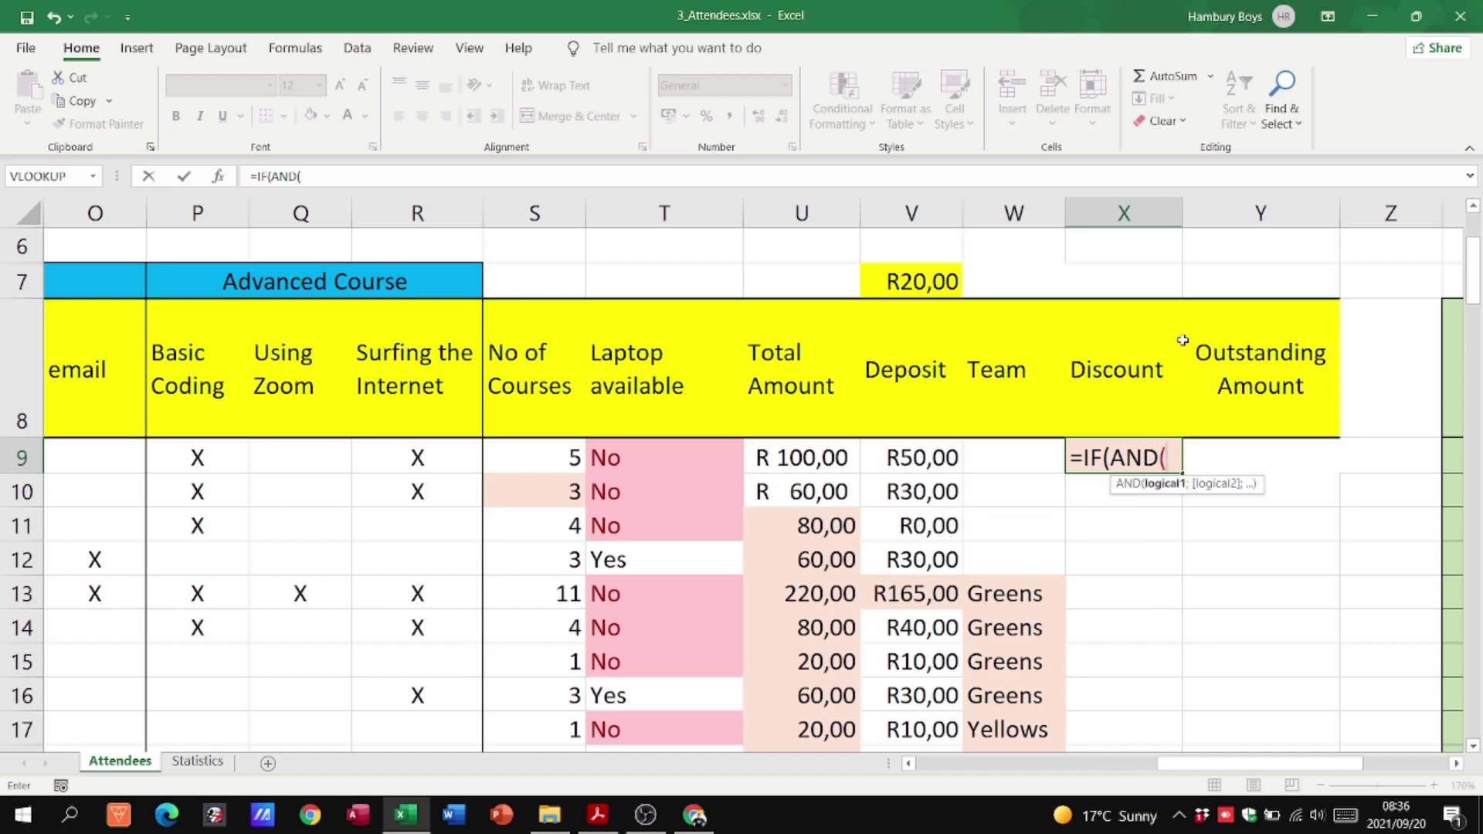
pyautogui.write('T(')
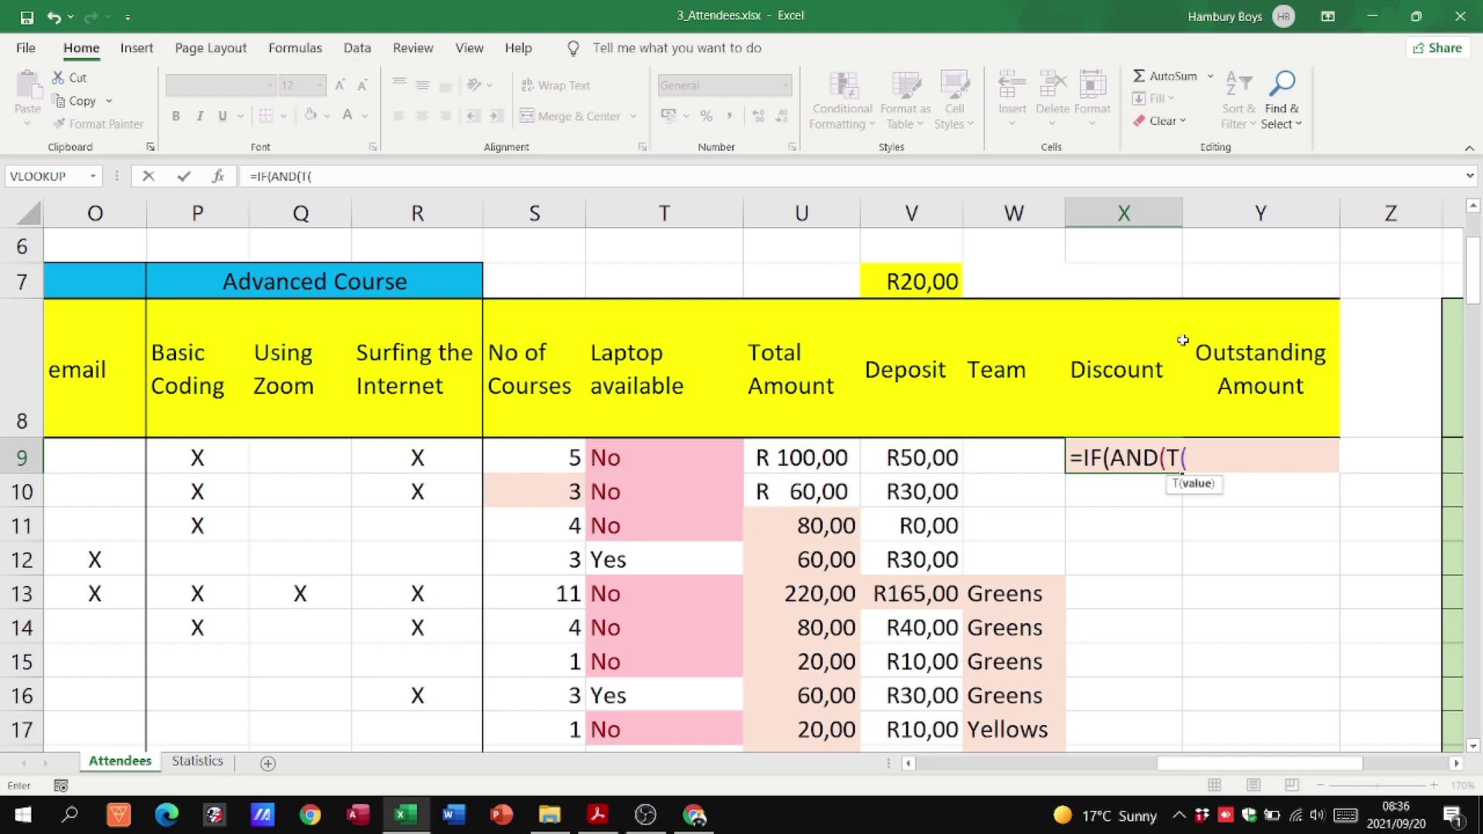
pyautogui.press('BackSpace')
pyautogui.write('9')
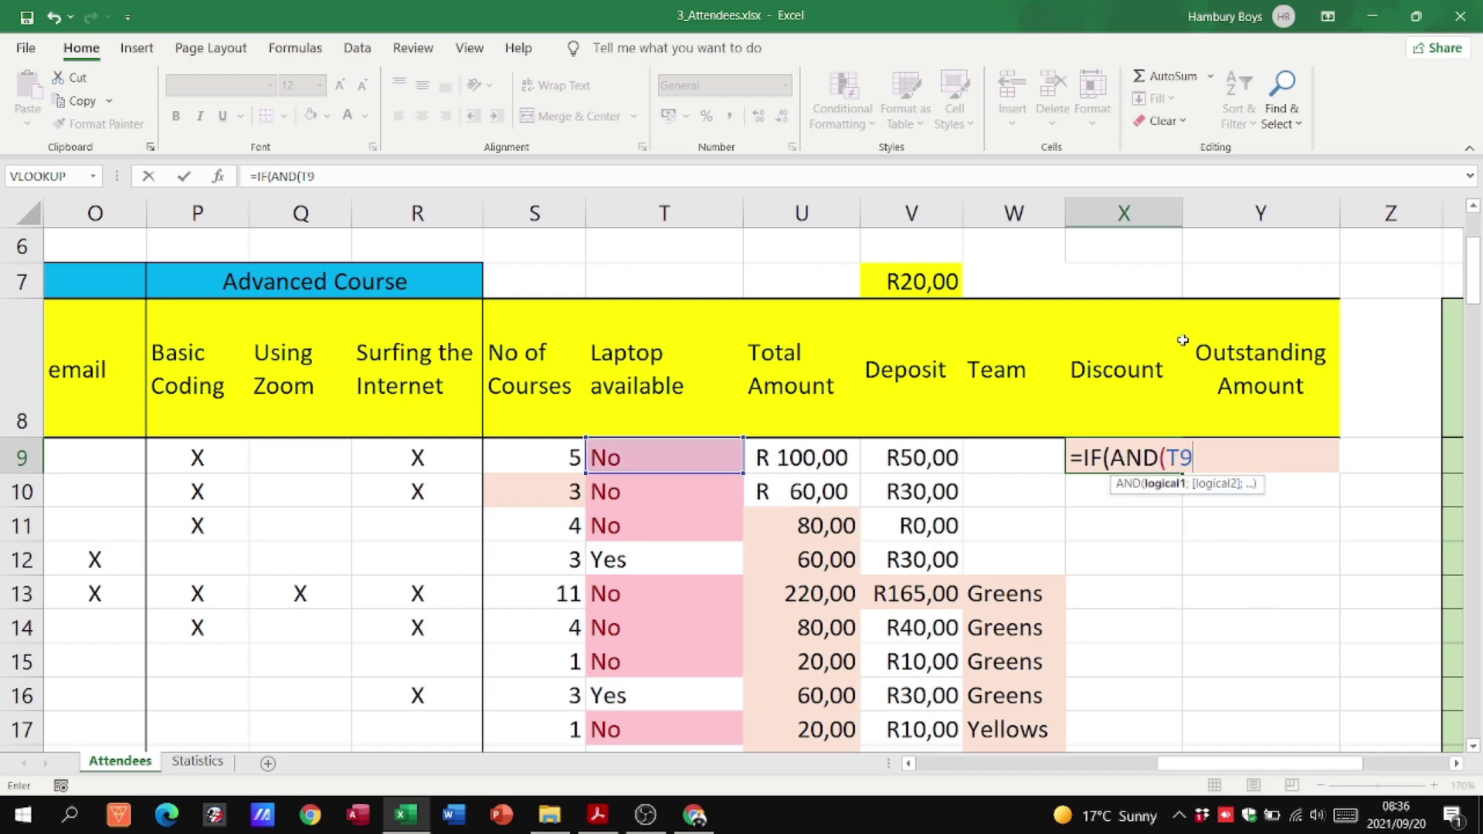
pyautogui.write('="YES')
pyautogui.write(',')
pyautogui.press('BackSpace')
# Complete the AND test in the X9 formula with T9="YES" and the second condition V9>=50.
pyautogui.write('", V(')
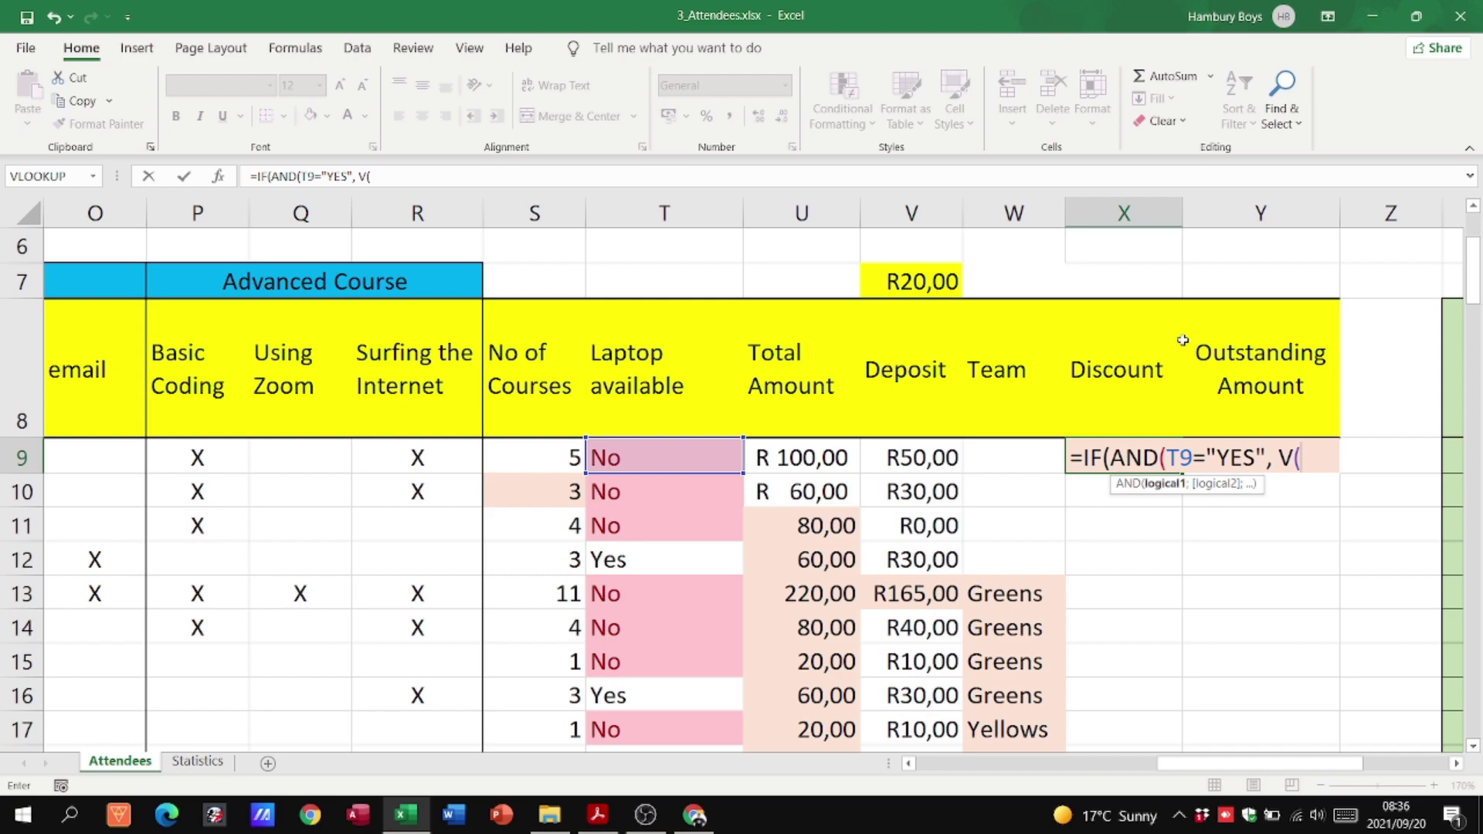
pyautogui.press('BackSpace')
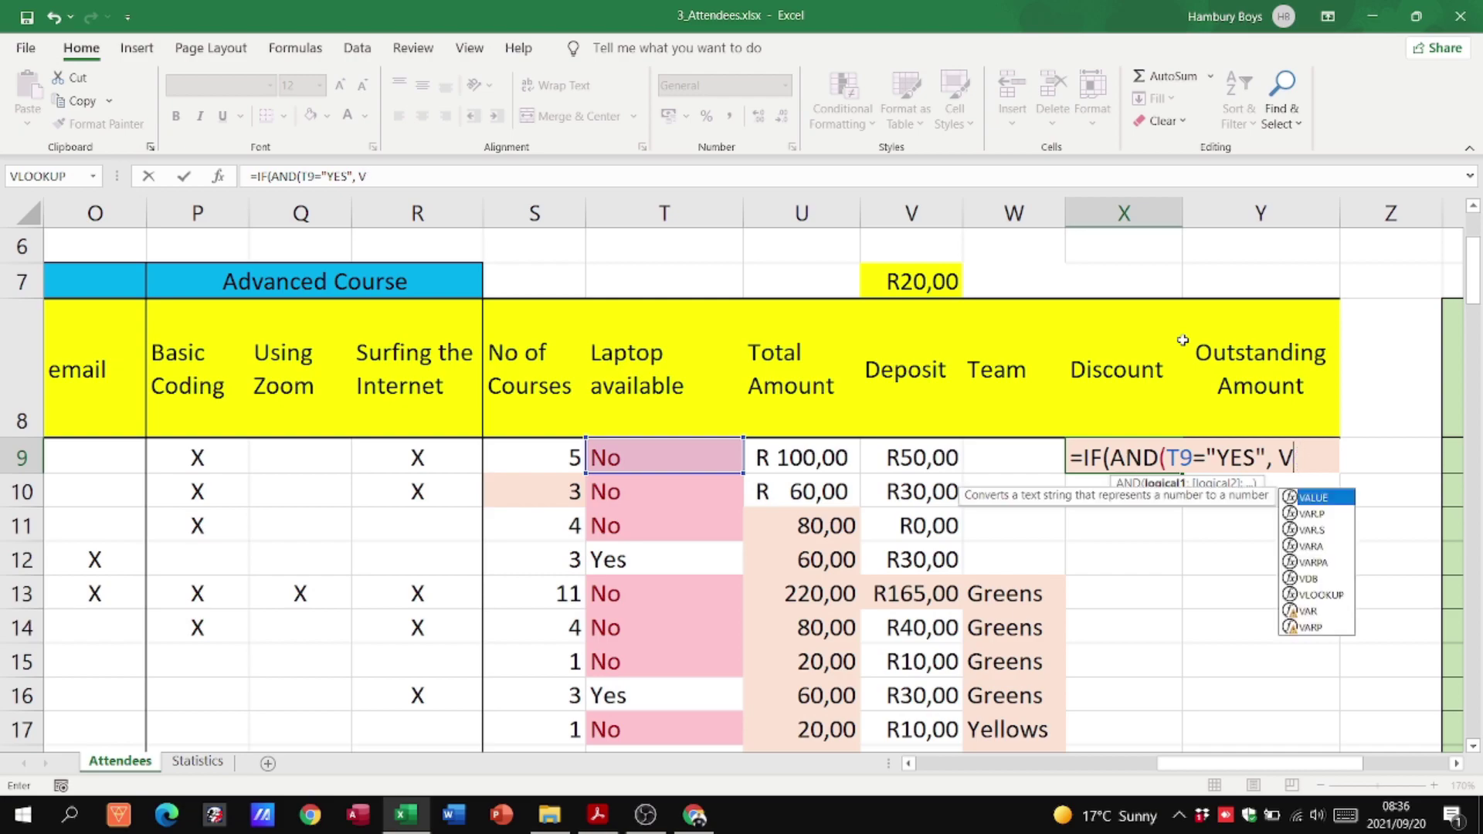
pyautogui.write('9')
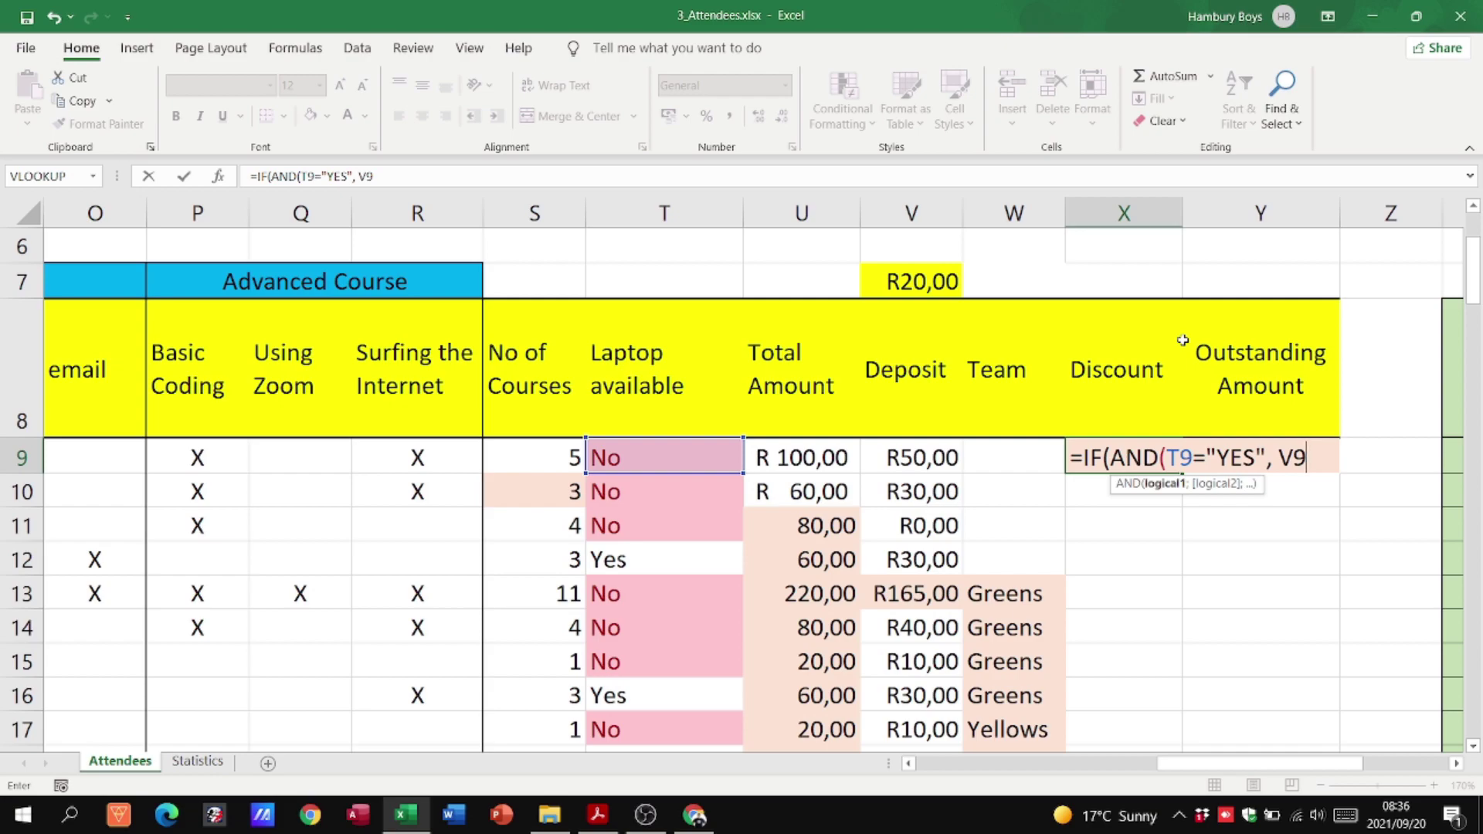
pyautogui.write('>=50')
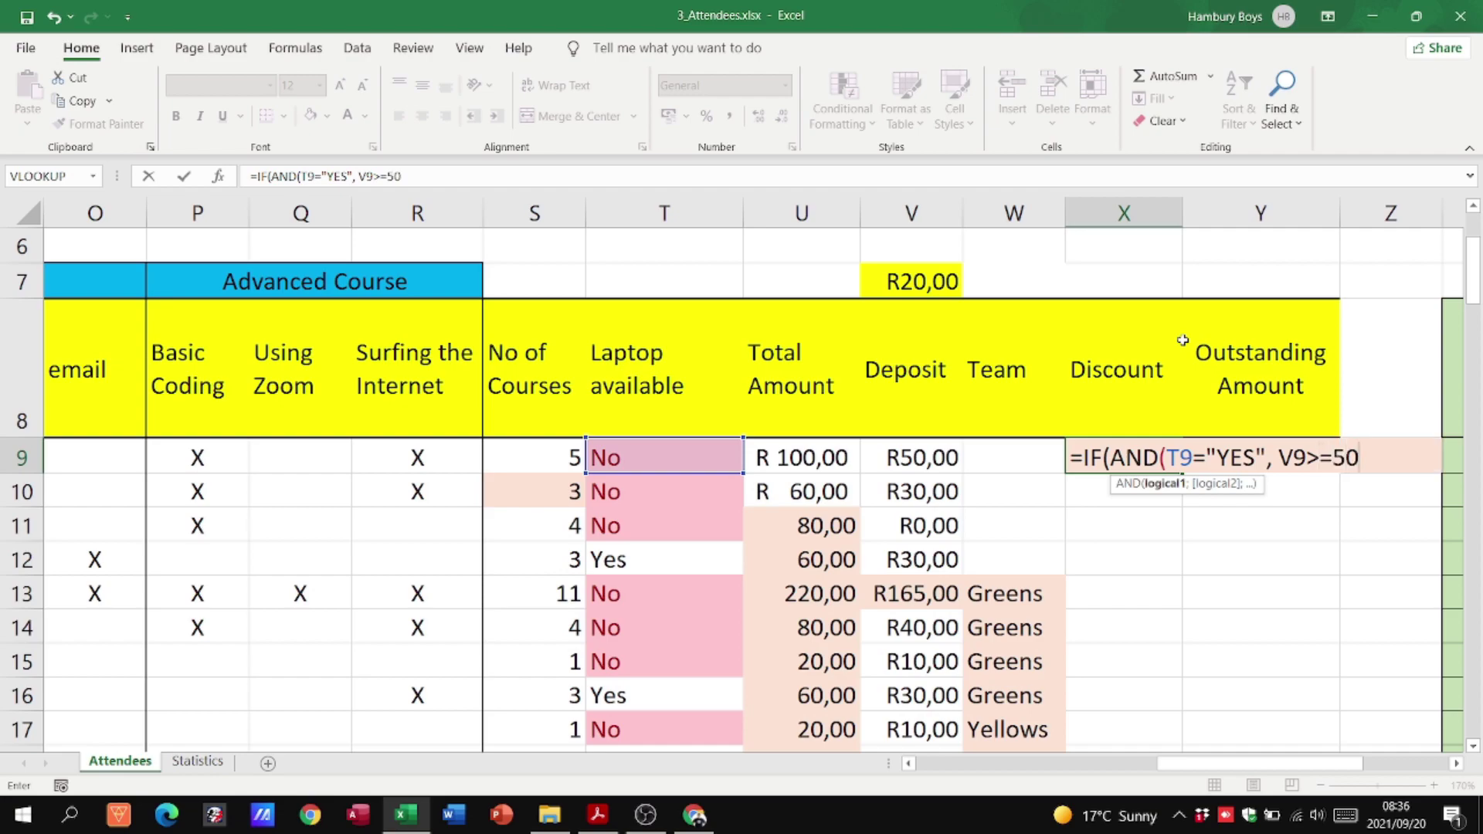
pyautogui.write(')')
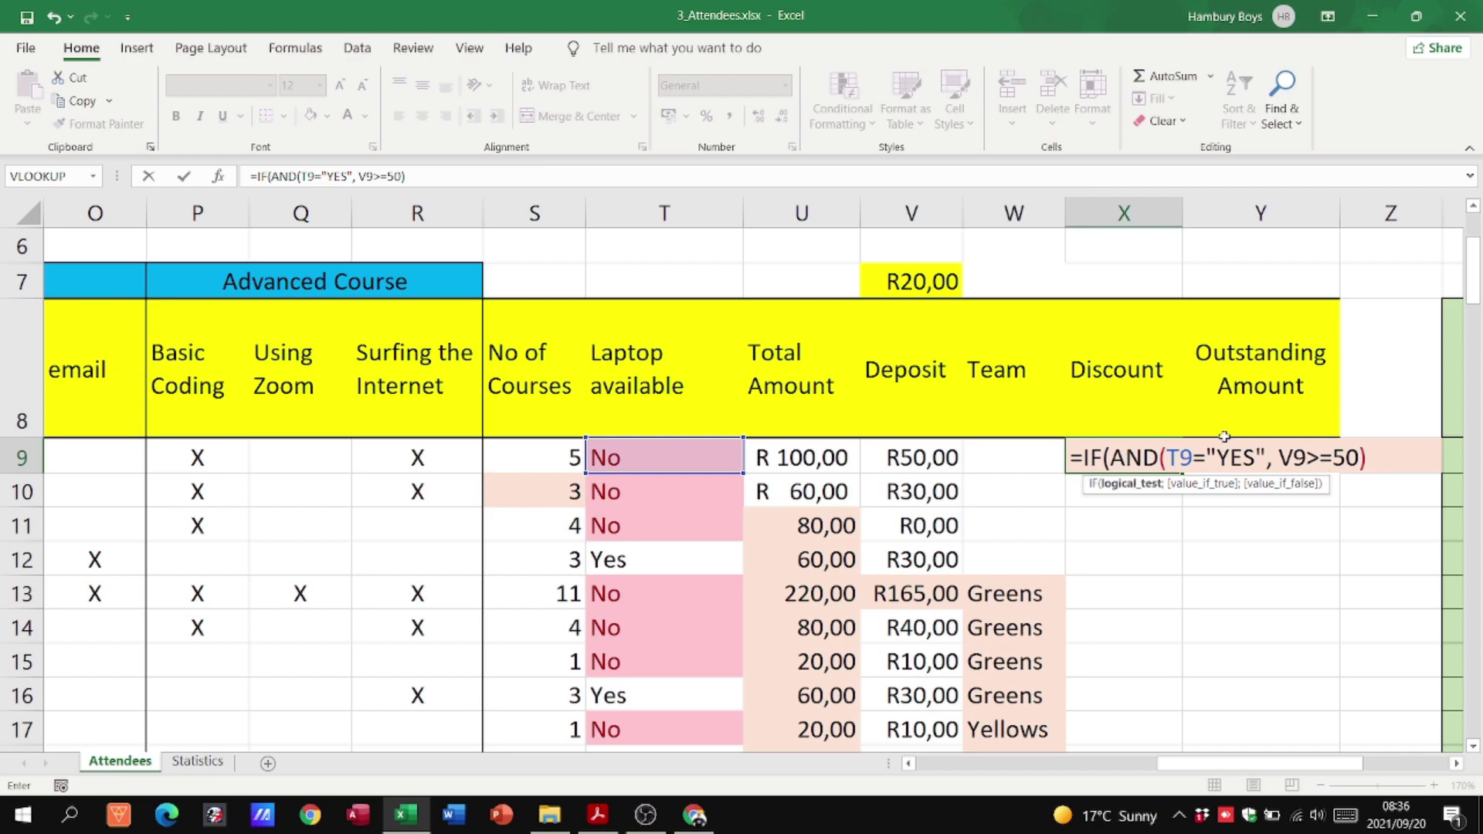
# Add "Discount" as the value if true, close the IF function and try to enter the formula in X9.
pyautogui.write(';')
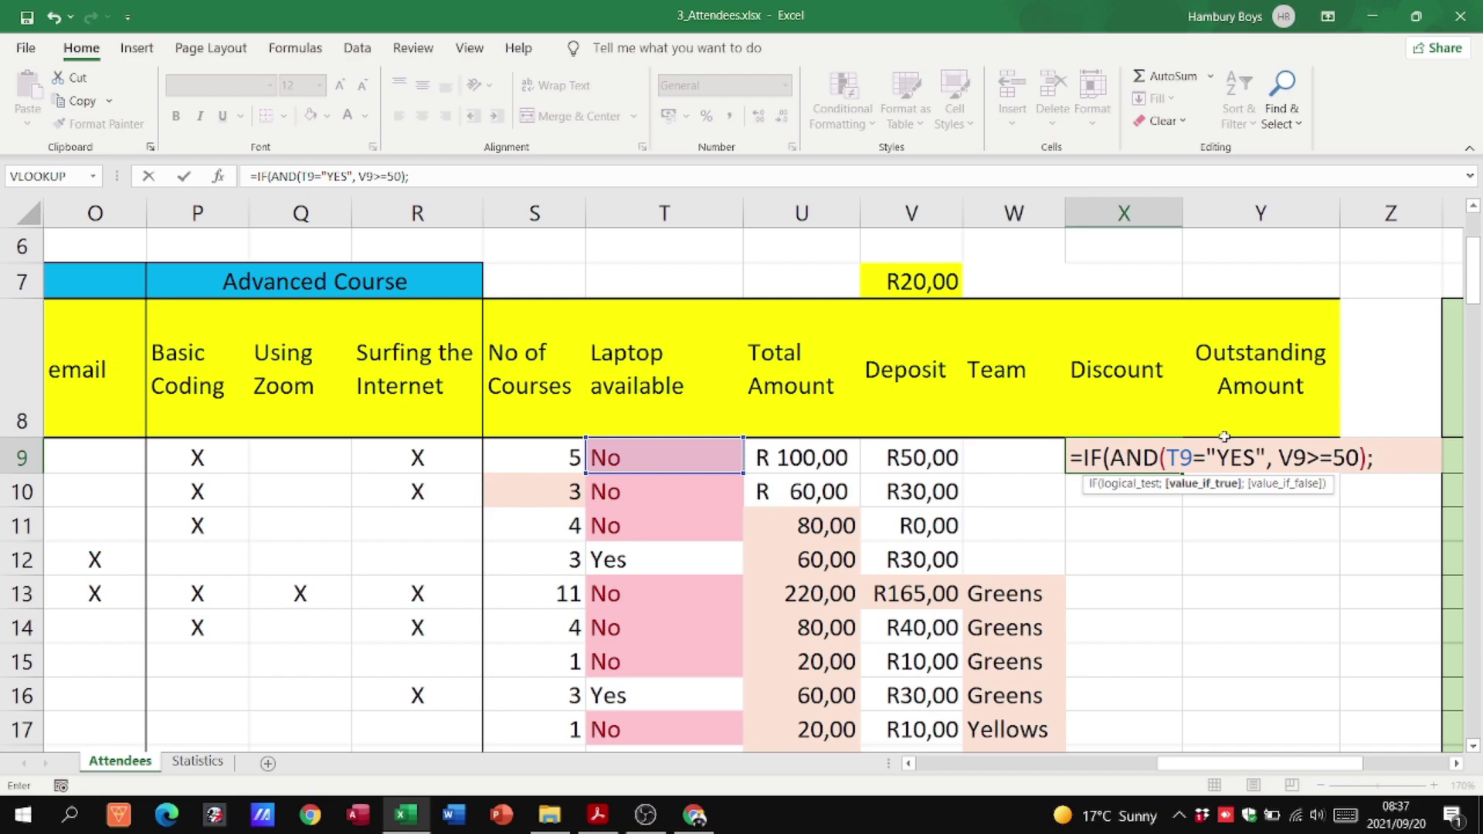
pyautogui.write(' "DIscount')
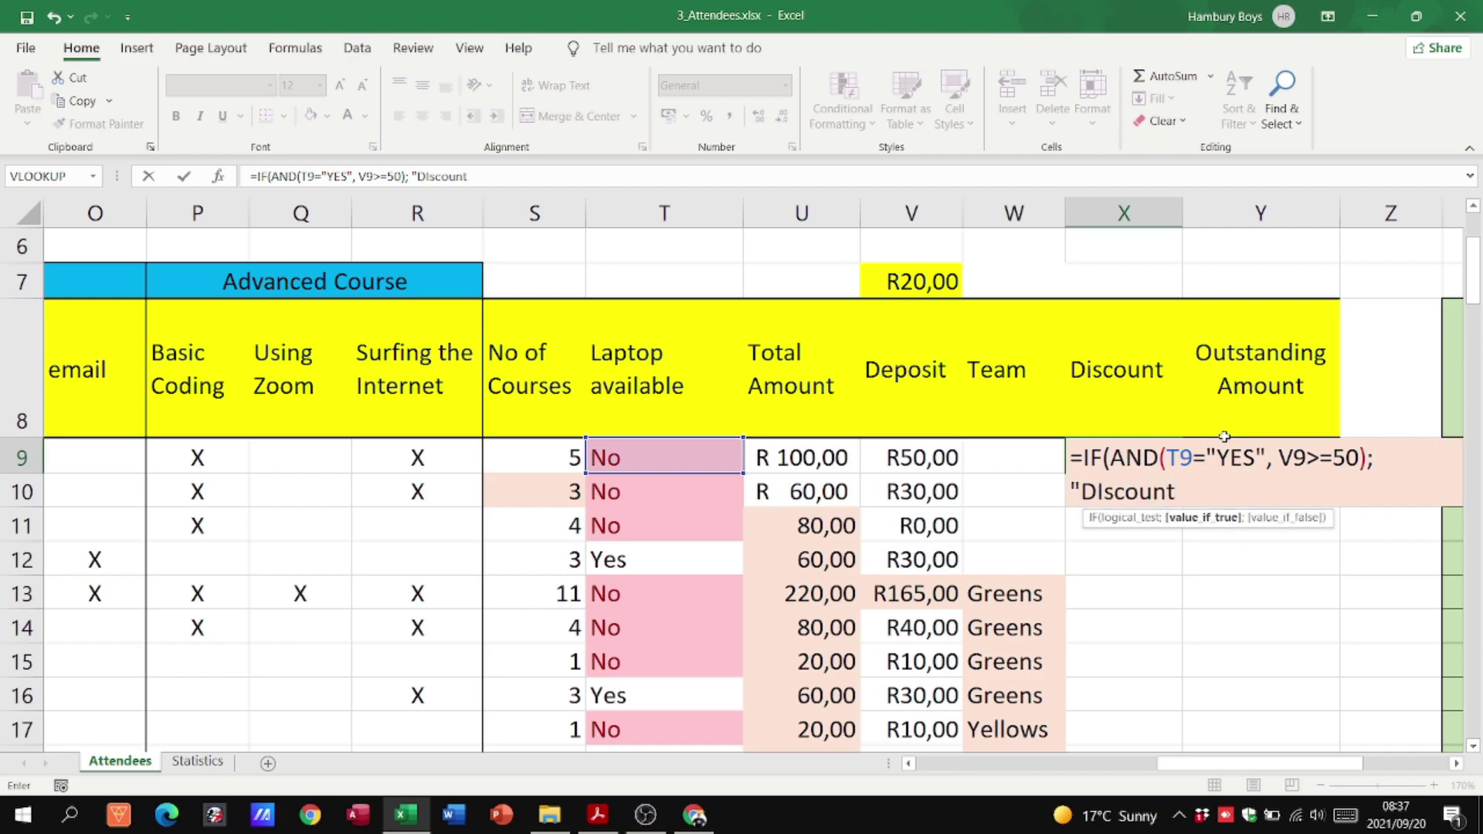
pyautogui.write('"))')
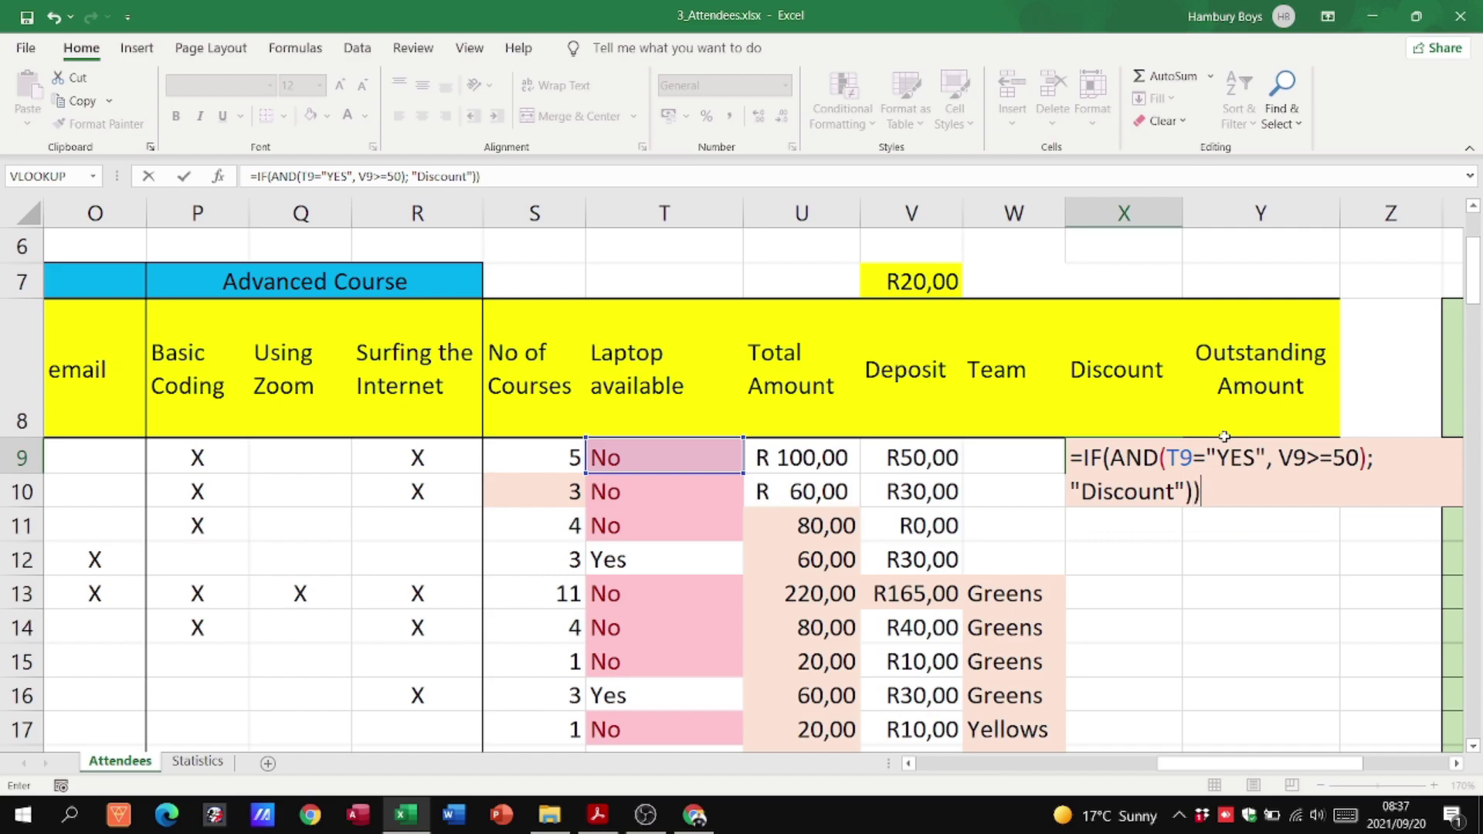
pyautogui.press('BackSpace')
pyautogui.press('Return')
pyautogui.press('Return')
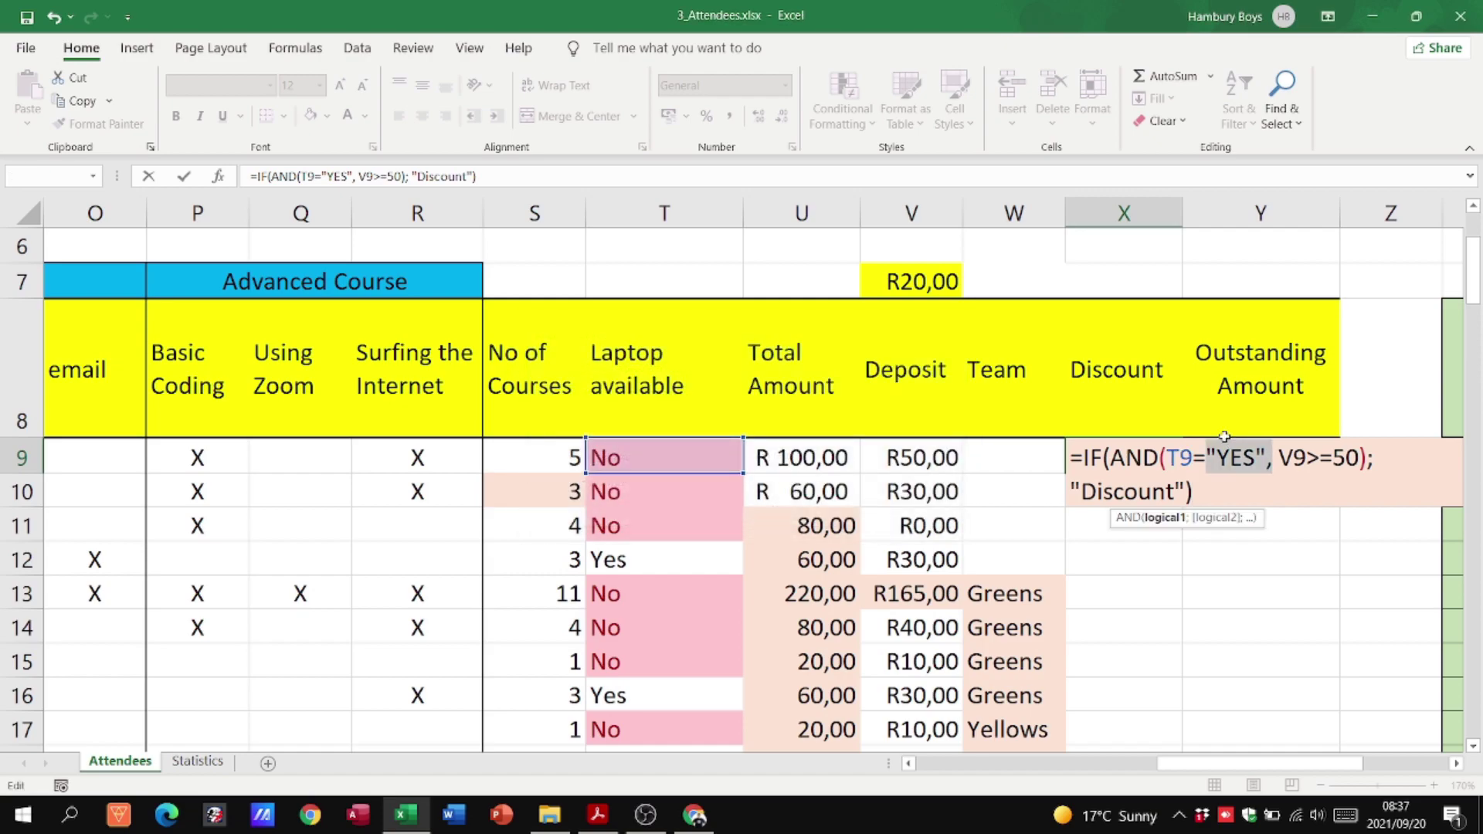
# Replace the comma after "YES" in the X9 formula with a semicolon.
pyautogui.press('Left')
pyautogui.press('Right')
pyautogui.press('Right')
pyautogui.press('Right')
pyautogui.press('Right')
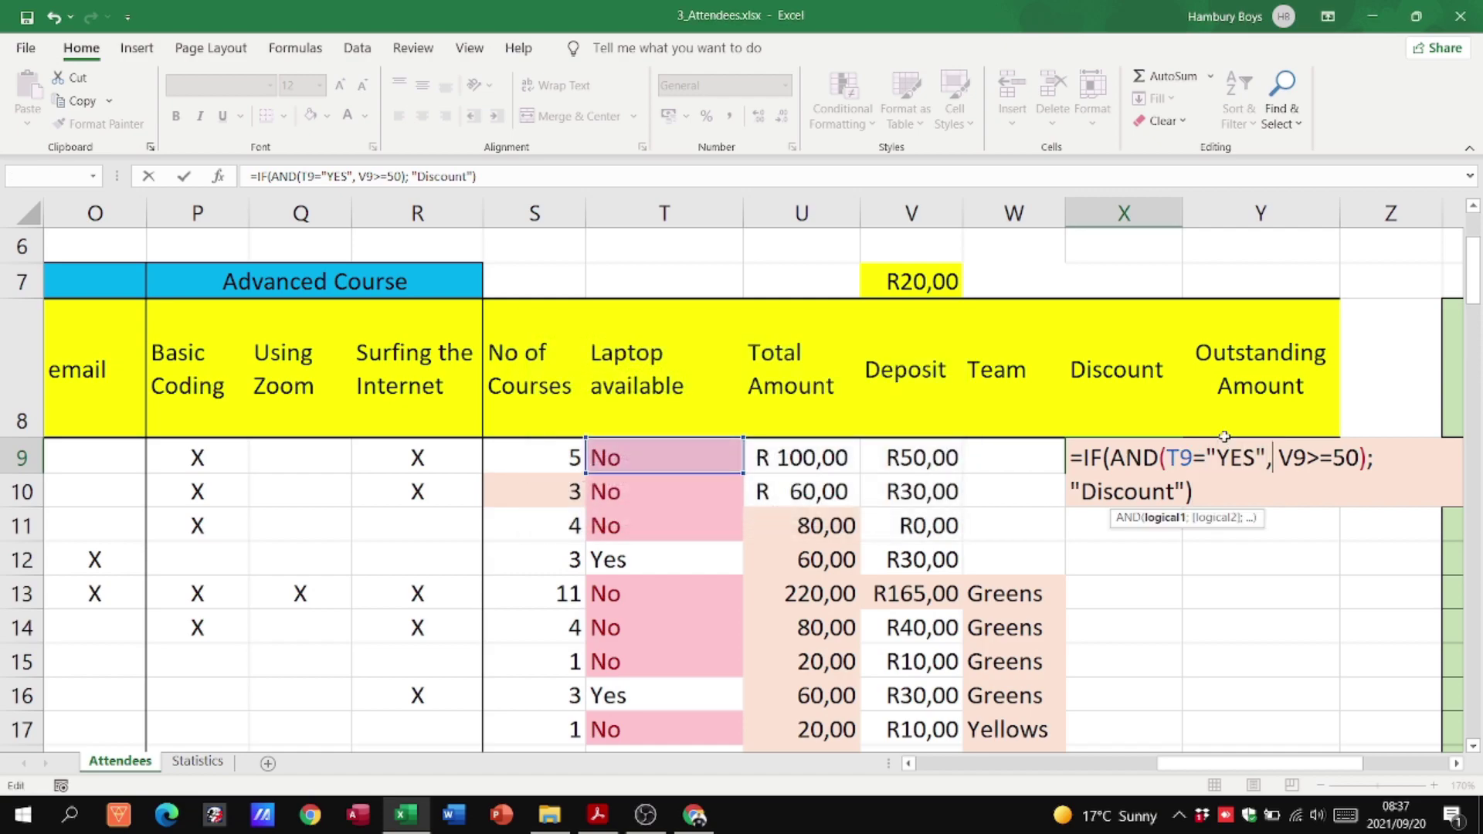
pyautogui.press('Left')
pyautogui.press('Delete')
pyautogui.write(';')
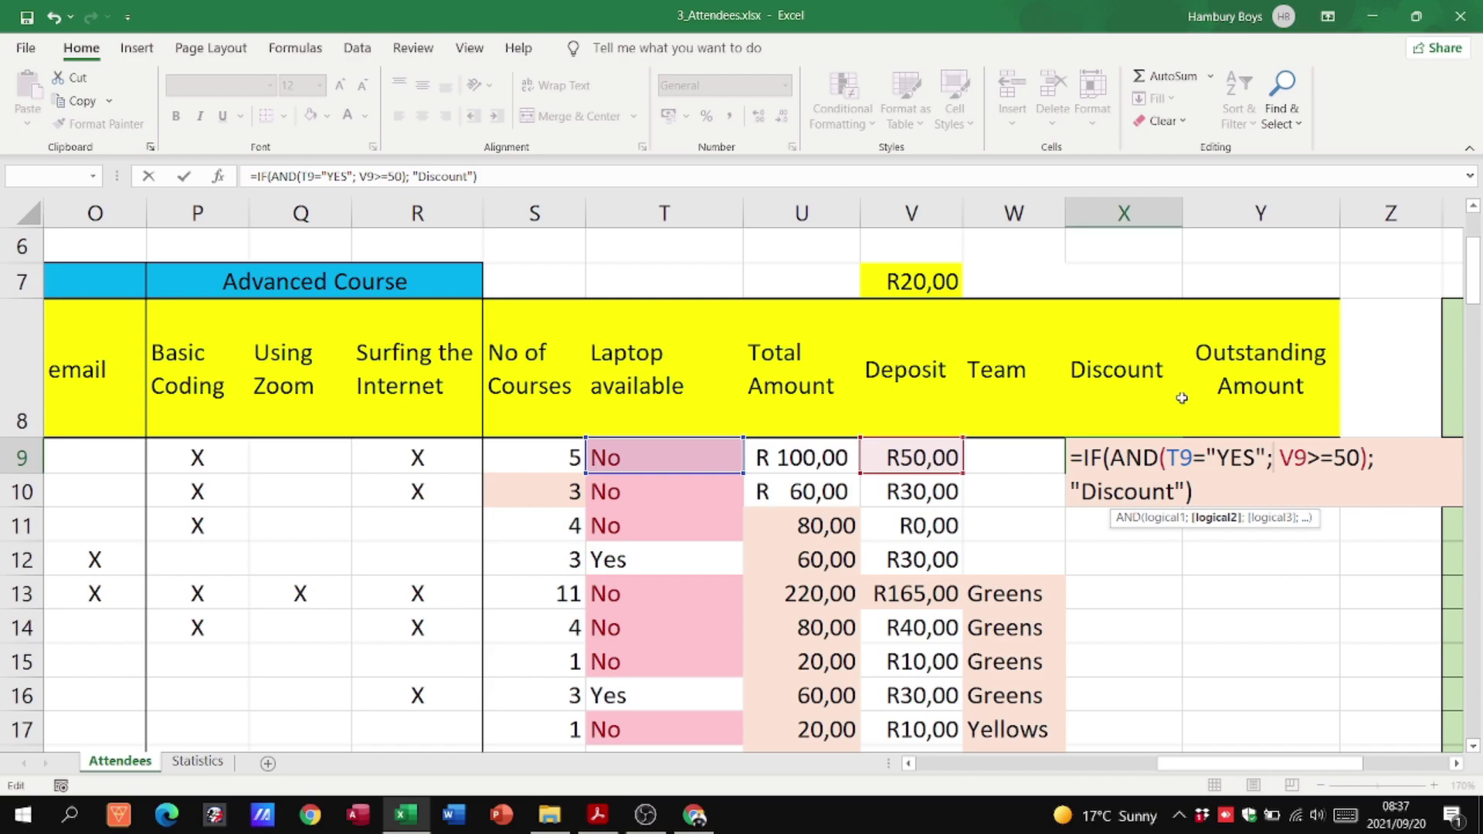
# Switch to the exam PDF, reread the laptop and R50,00 deposit conditions in question 3.9, and return to the workbook.
pyautogui.hotkey('alt', 'Tab')
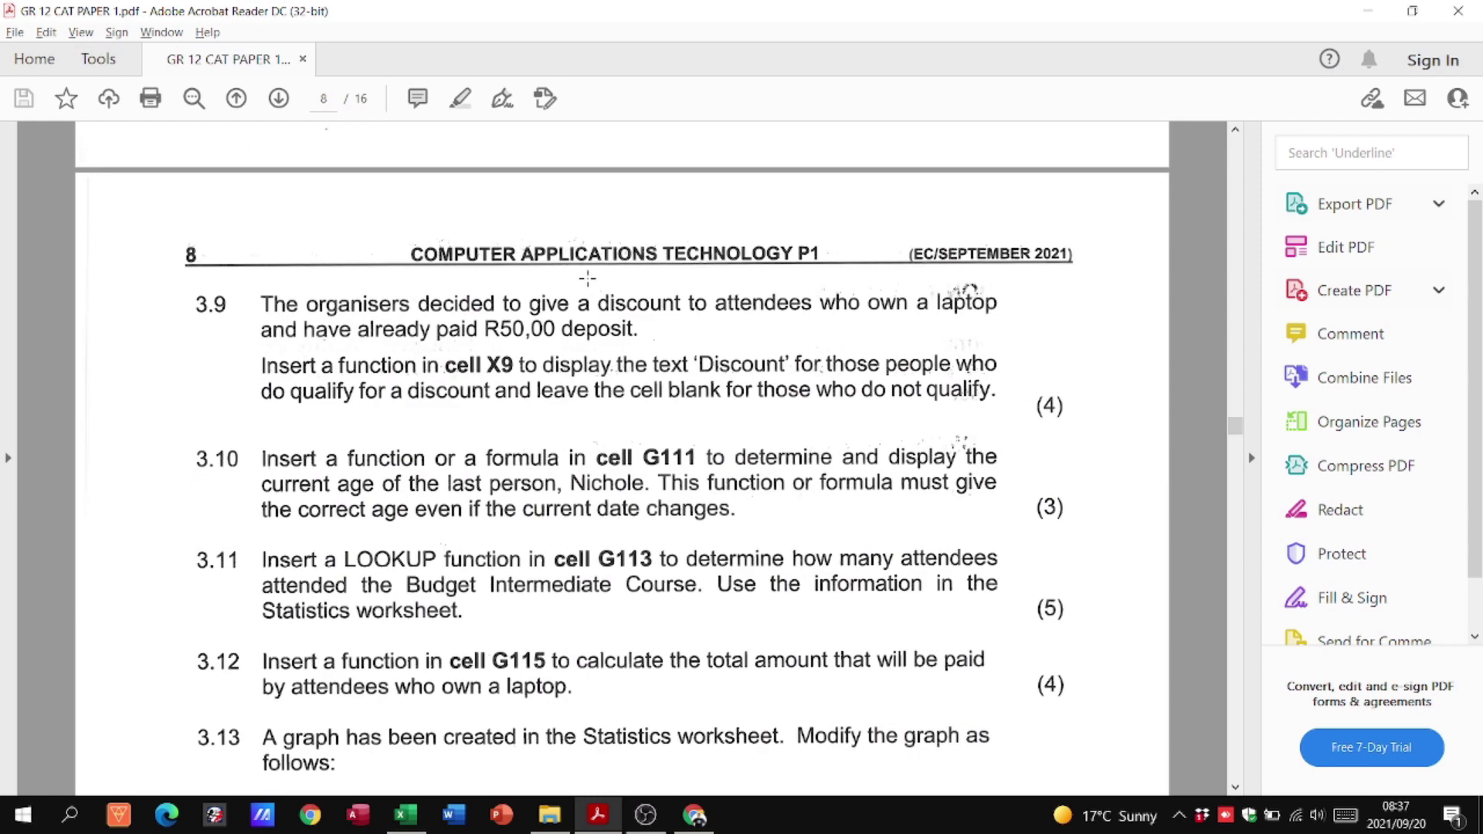
pyautogui.moveTo(597, 303); pyautogui.dragTo(685, 314)
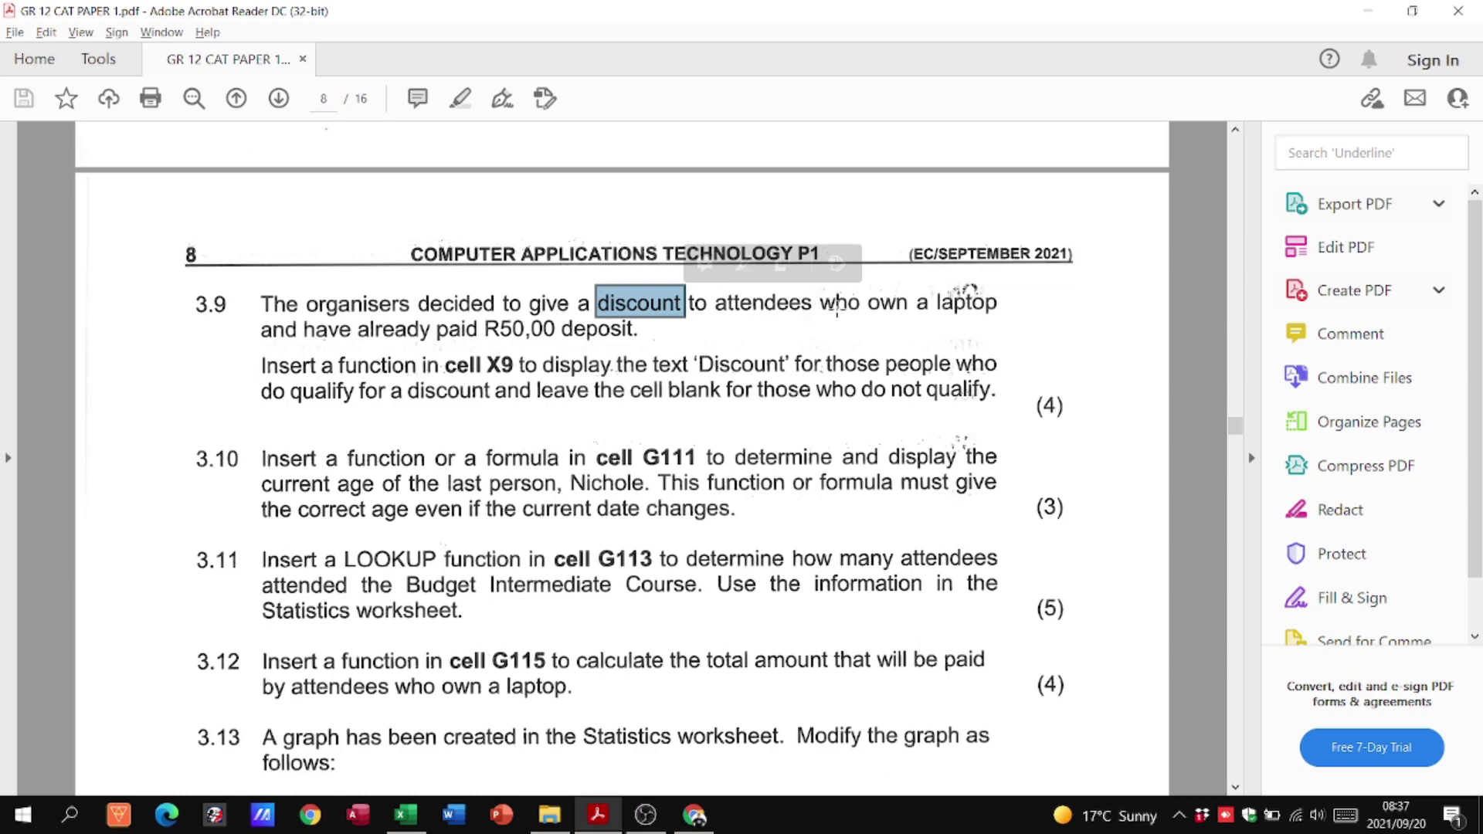
pyautogui.moveTo(866, 295); pyautogui.dragTo(1009, 325)
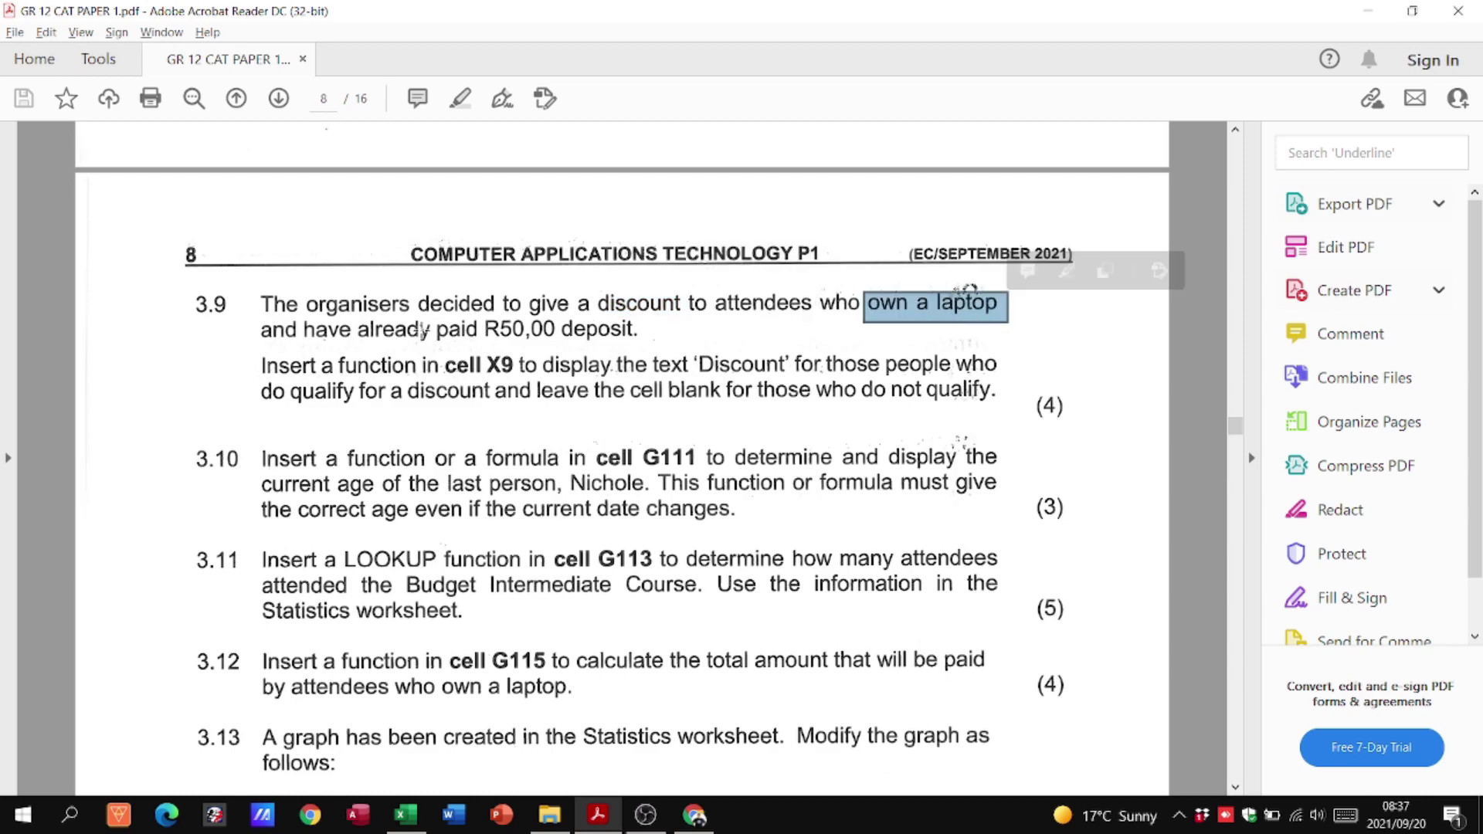
pyautogui.moveTo(438, 329); pyautogui.dragTo(634, 340)
pyautogui.hotkey('alt', 'Tab')
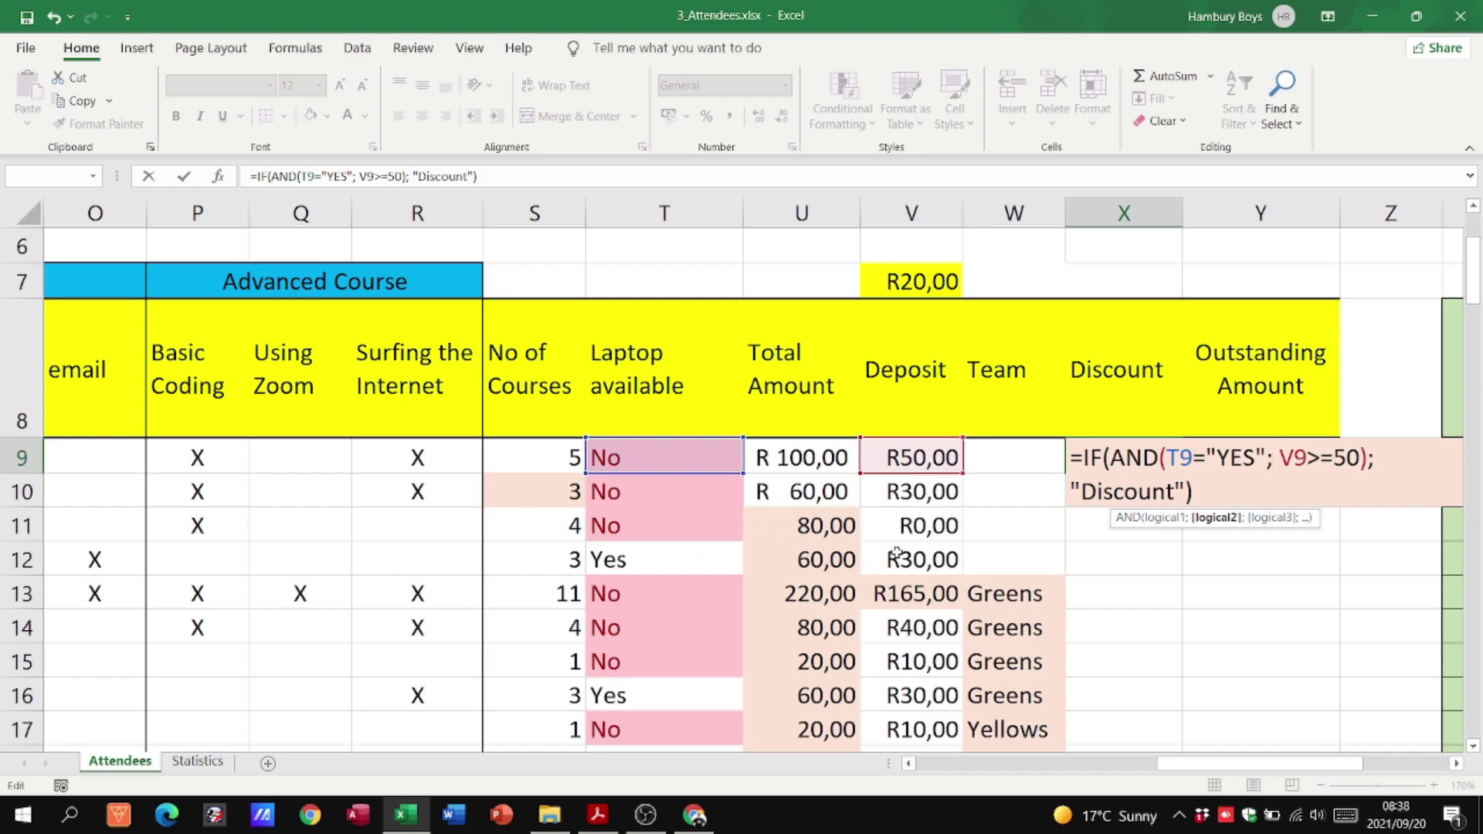
# Look through the Laptop available and Deposit columns for attendees who own a laptop and paid at least R50,00.
pyautogui.scroll(-2, 683, 679)
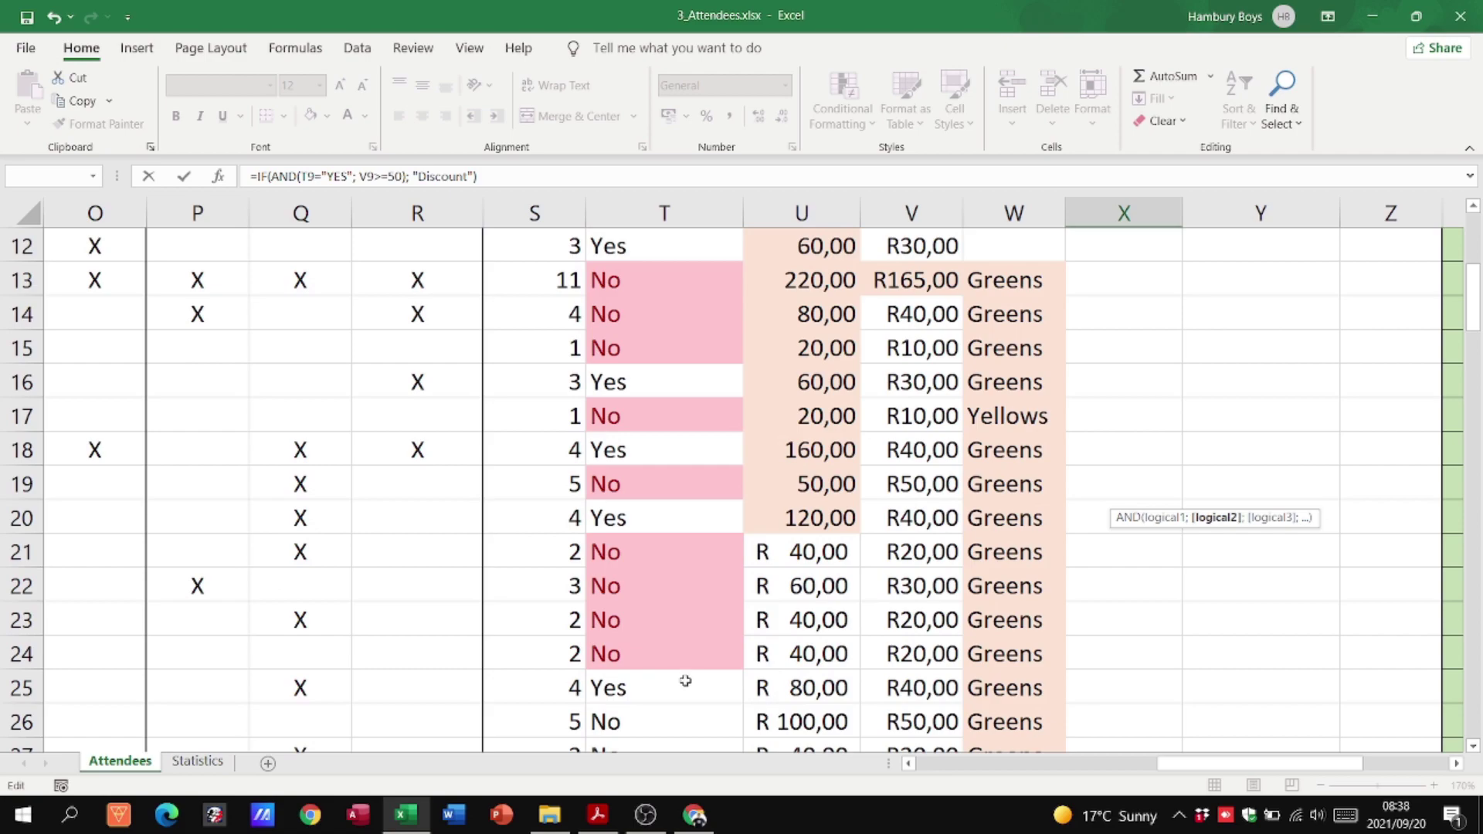
pyautogui.scroll(-1, 685, 681)
pyautogui.scroll(-4, 678, 665)
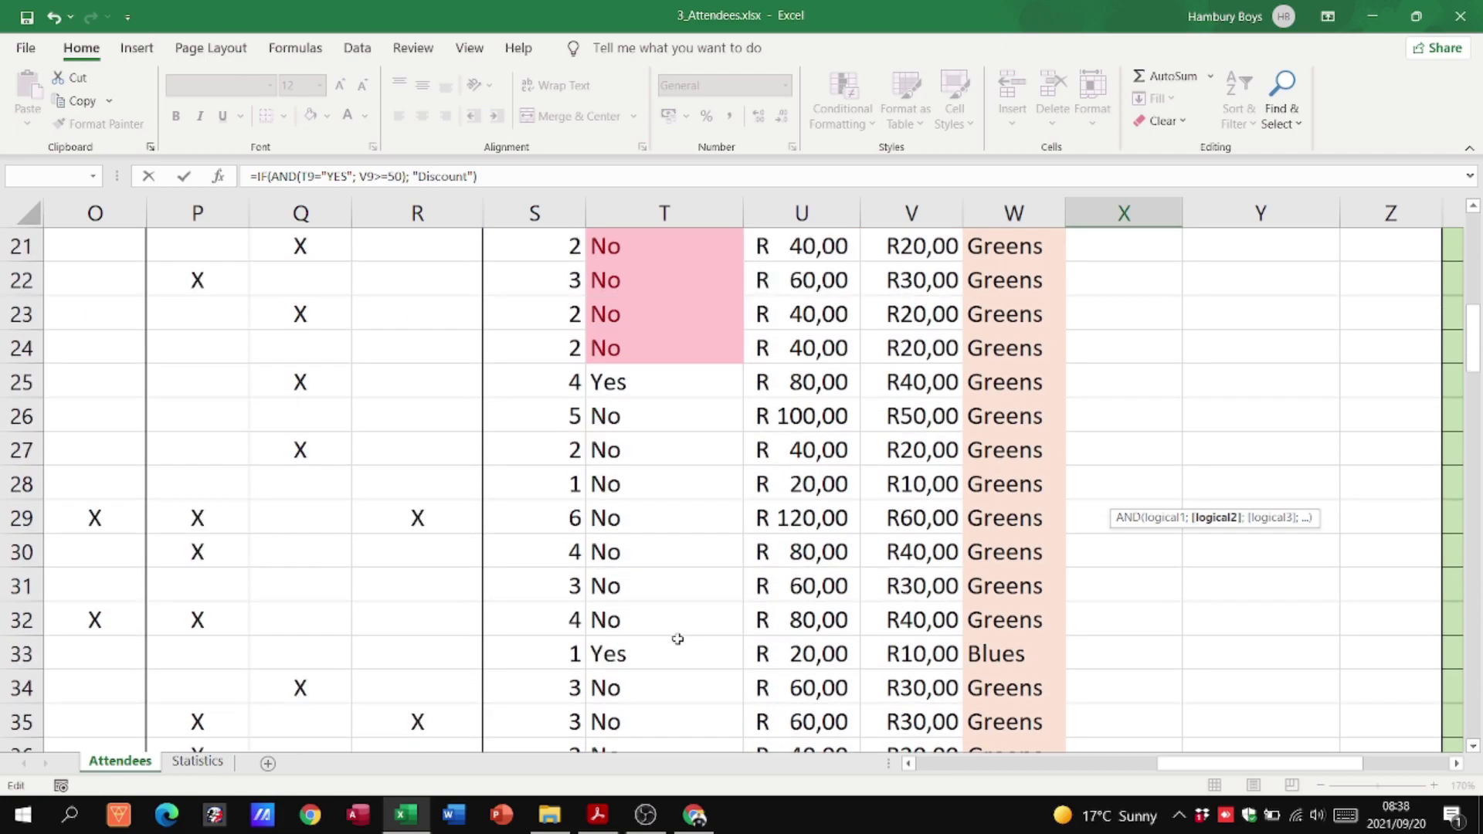
pyautogui.scroll(-2, 678, 639)
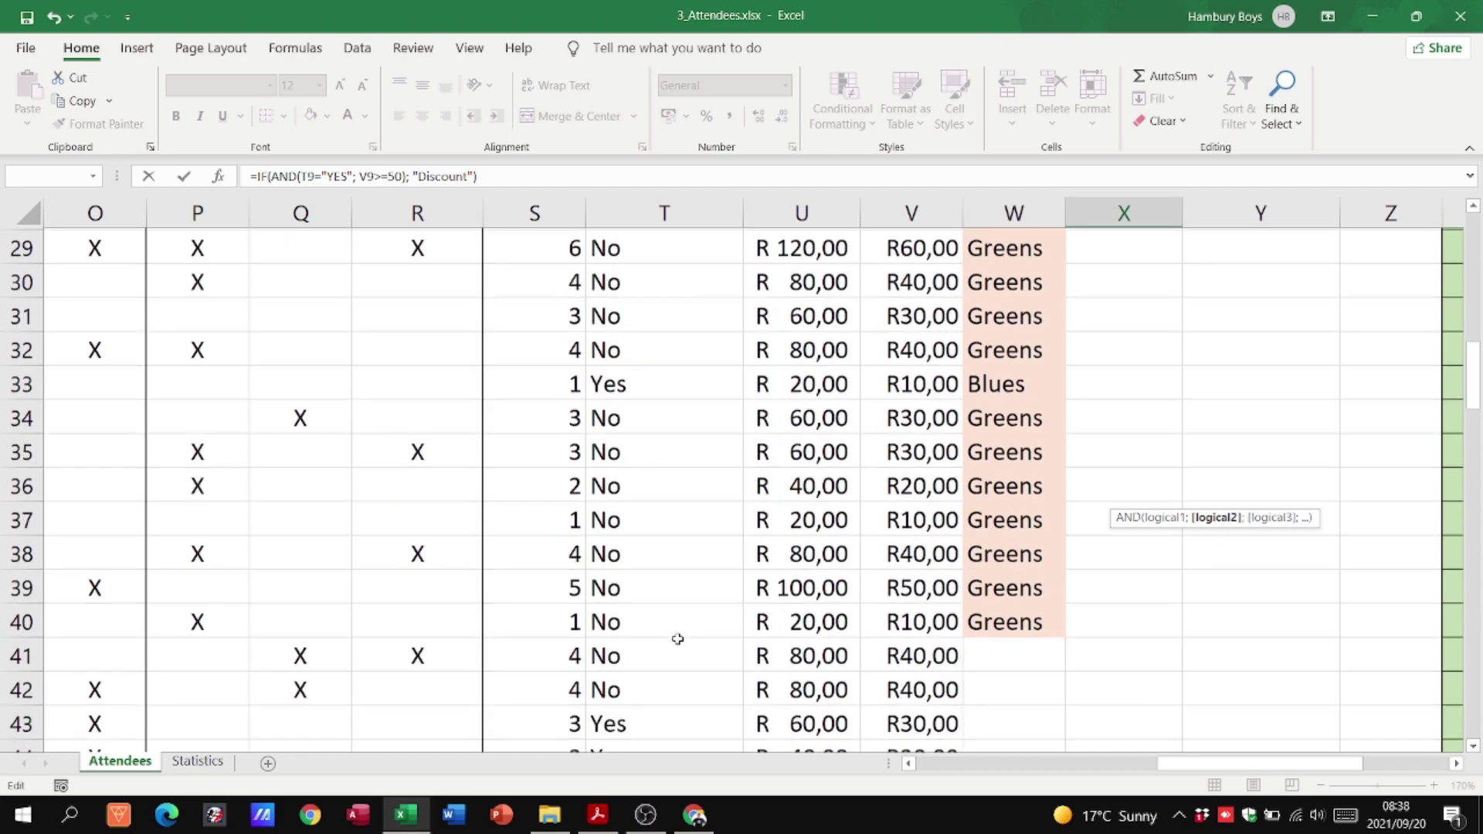
pyautogui.scroll(-2, 686, 674)
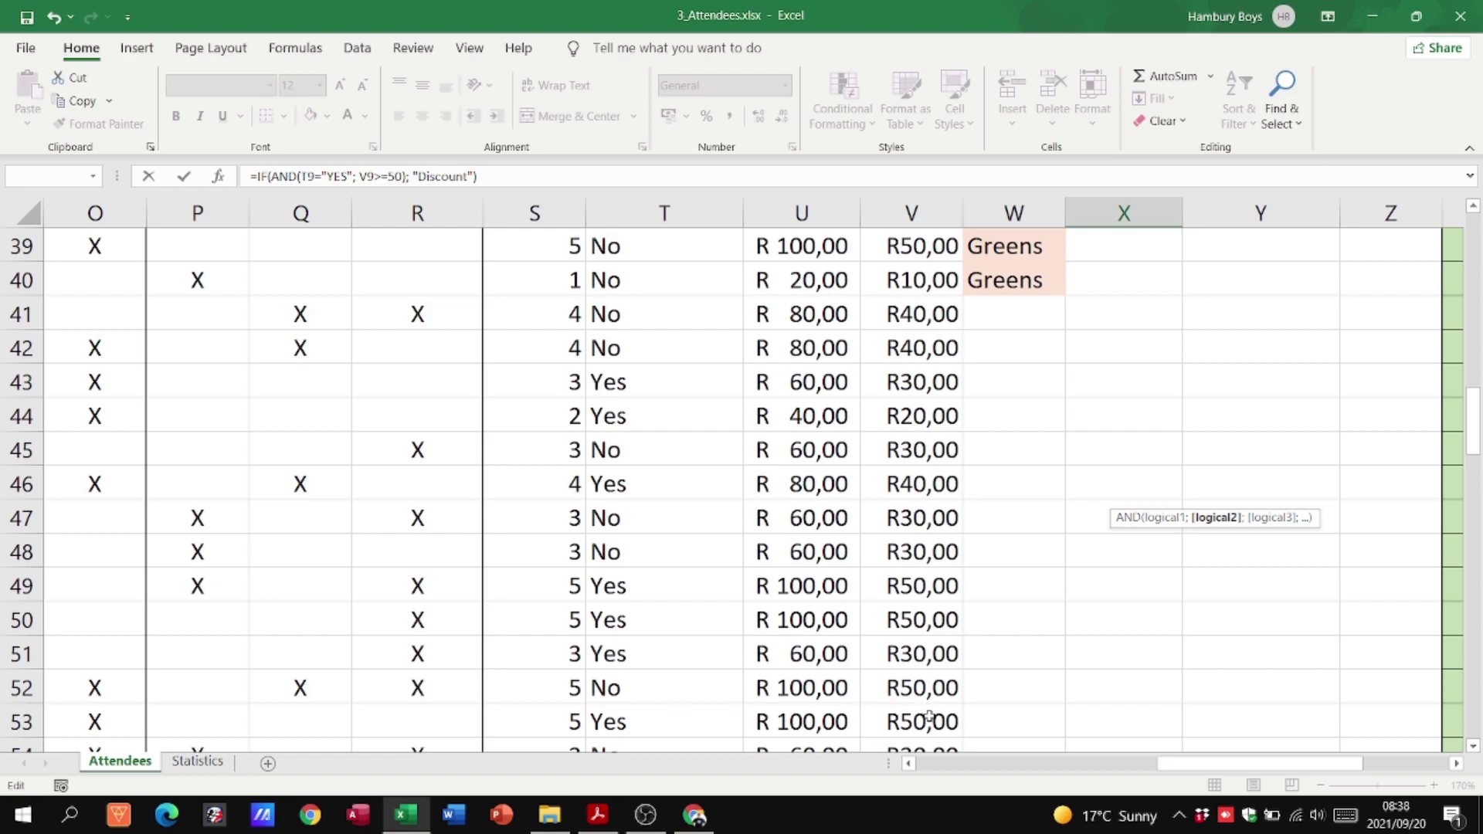
pyautogui.scroll(7, 935, 719)
pyautogui.scroll(6, 934, 718)
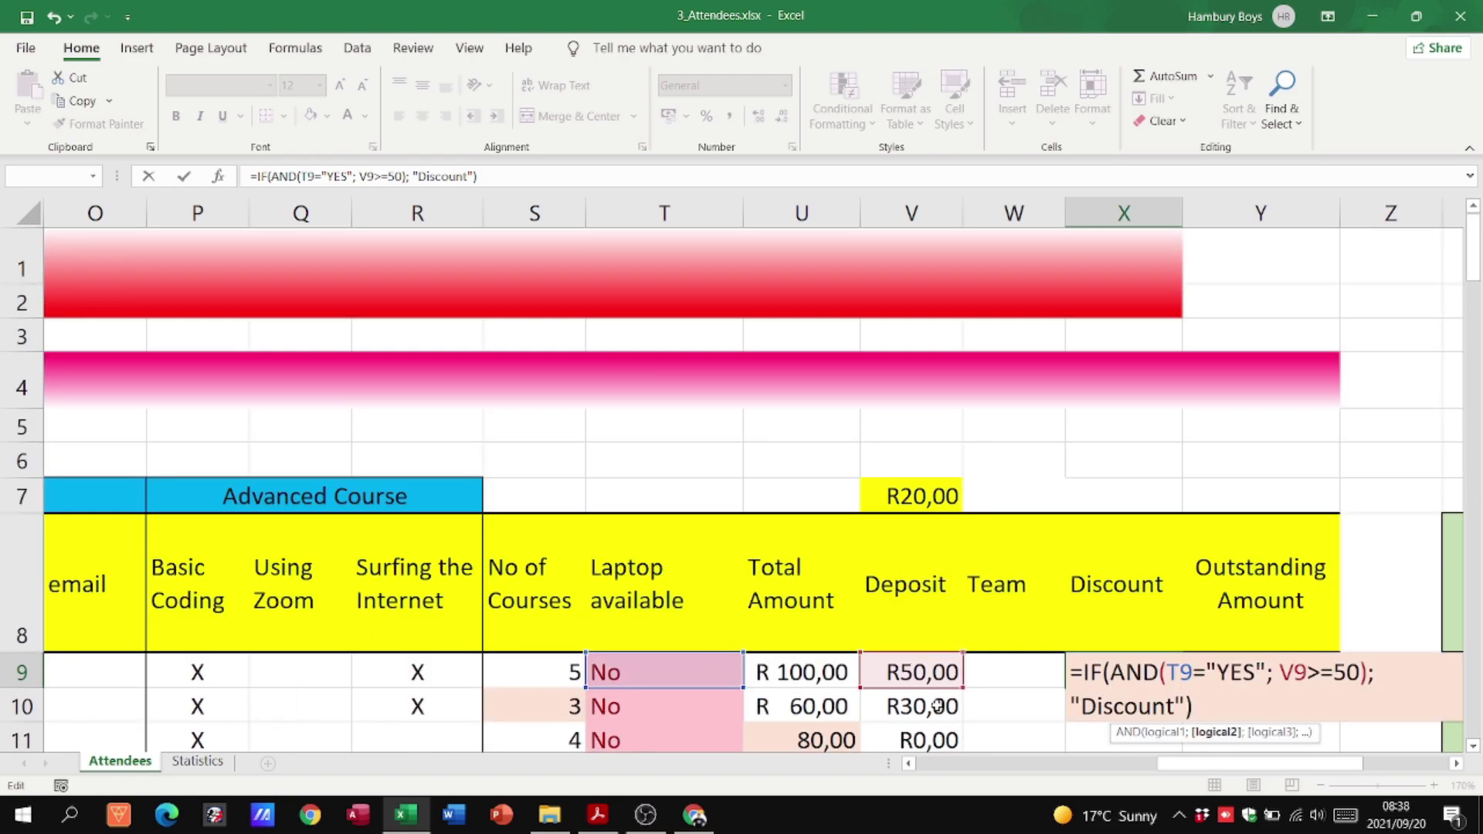
pyautogui.scroll(-2, 937, 692)
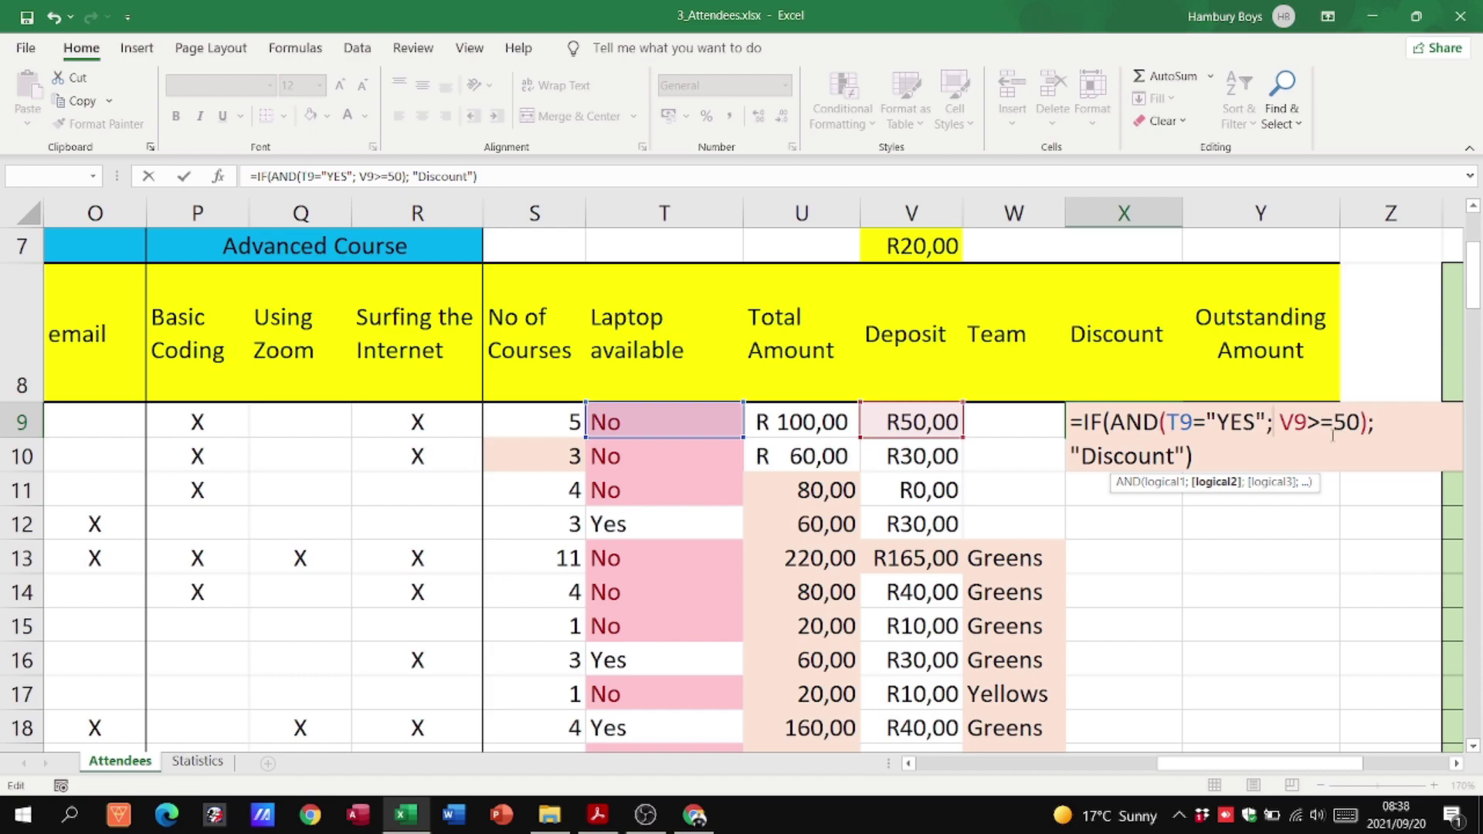
# Enter the X9 formula, extend it with " " as the value if false, and review the completed formula.
pyautogui.press('Return')
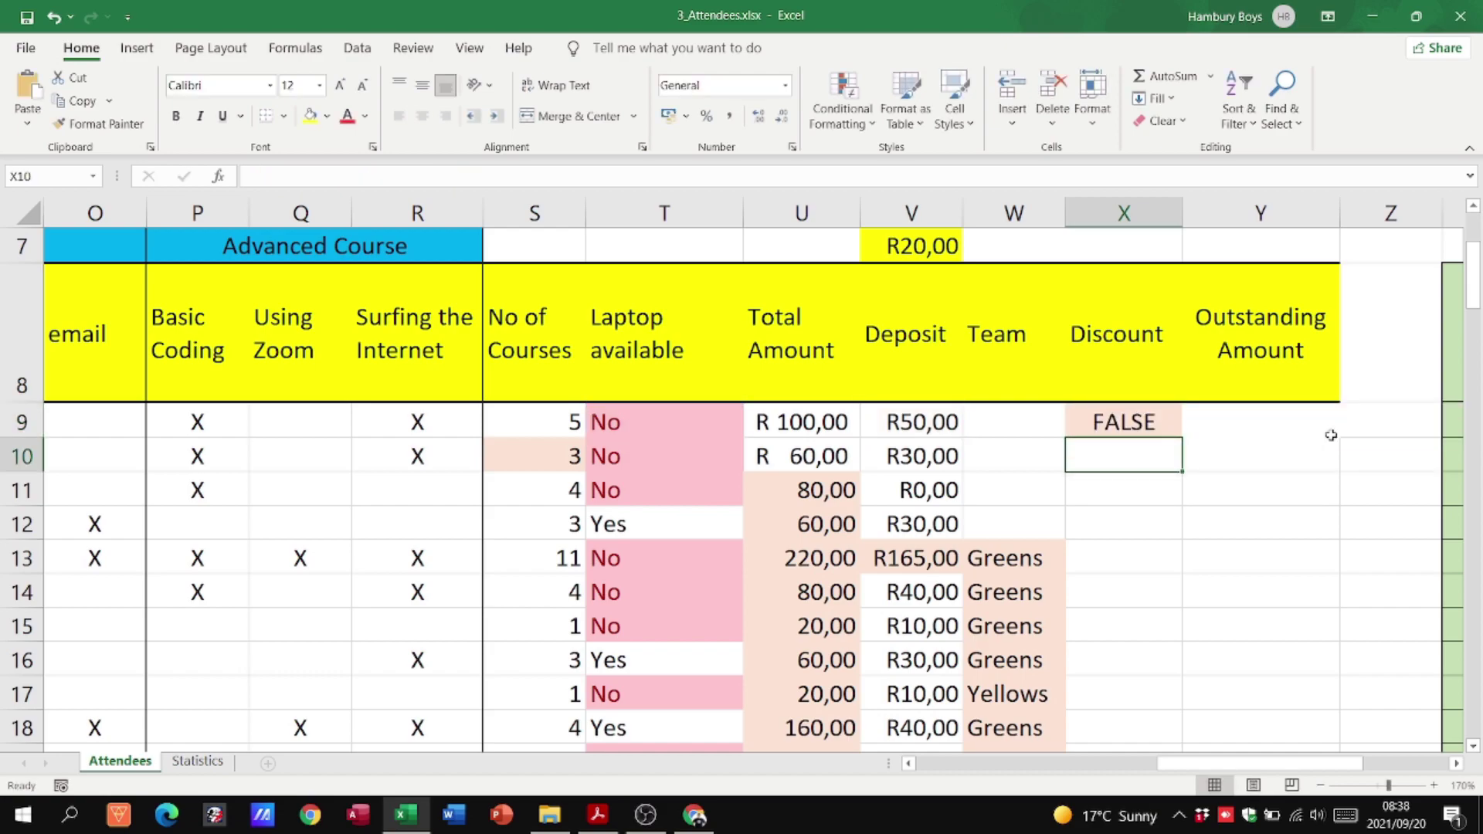
pyautogui.doubleClick(1126, 421)
pyautogui.click(1189, 455)
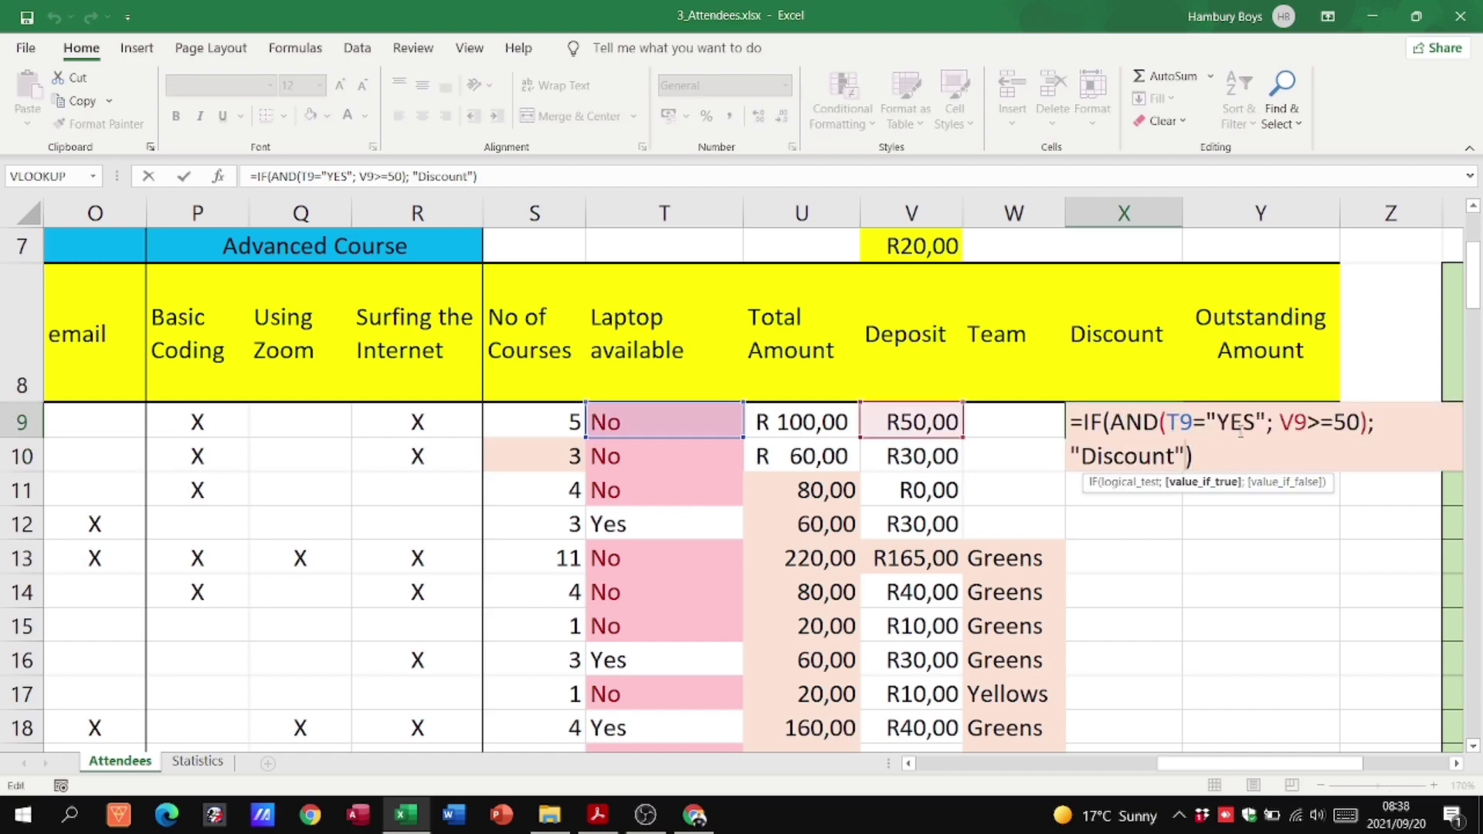
pyautogui.write('; " "')
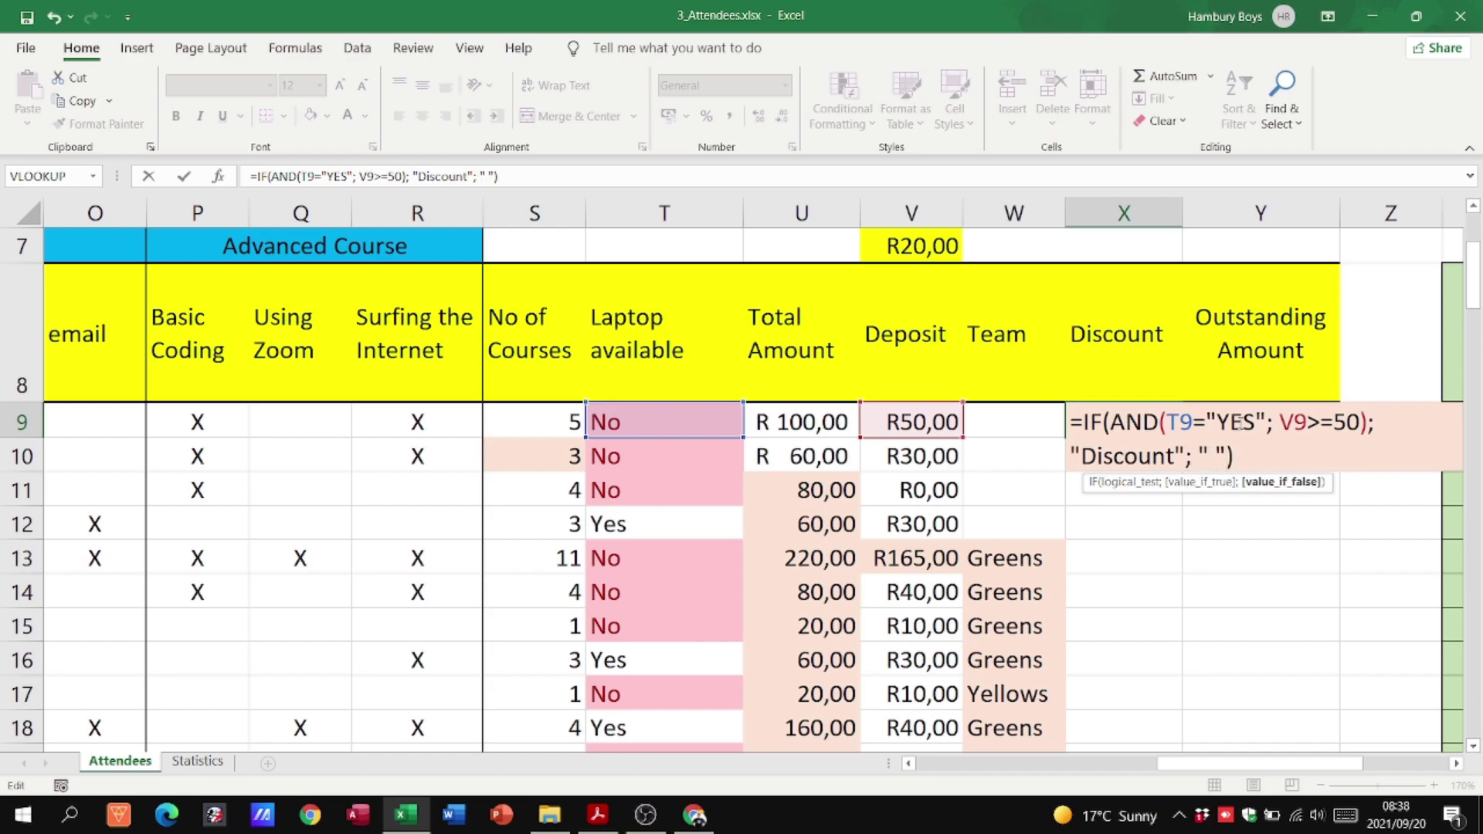
pyautogui.press('Return')
pyautogui.press('Up')
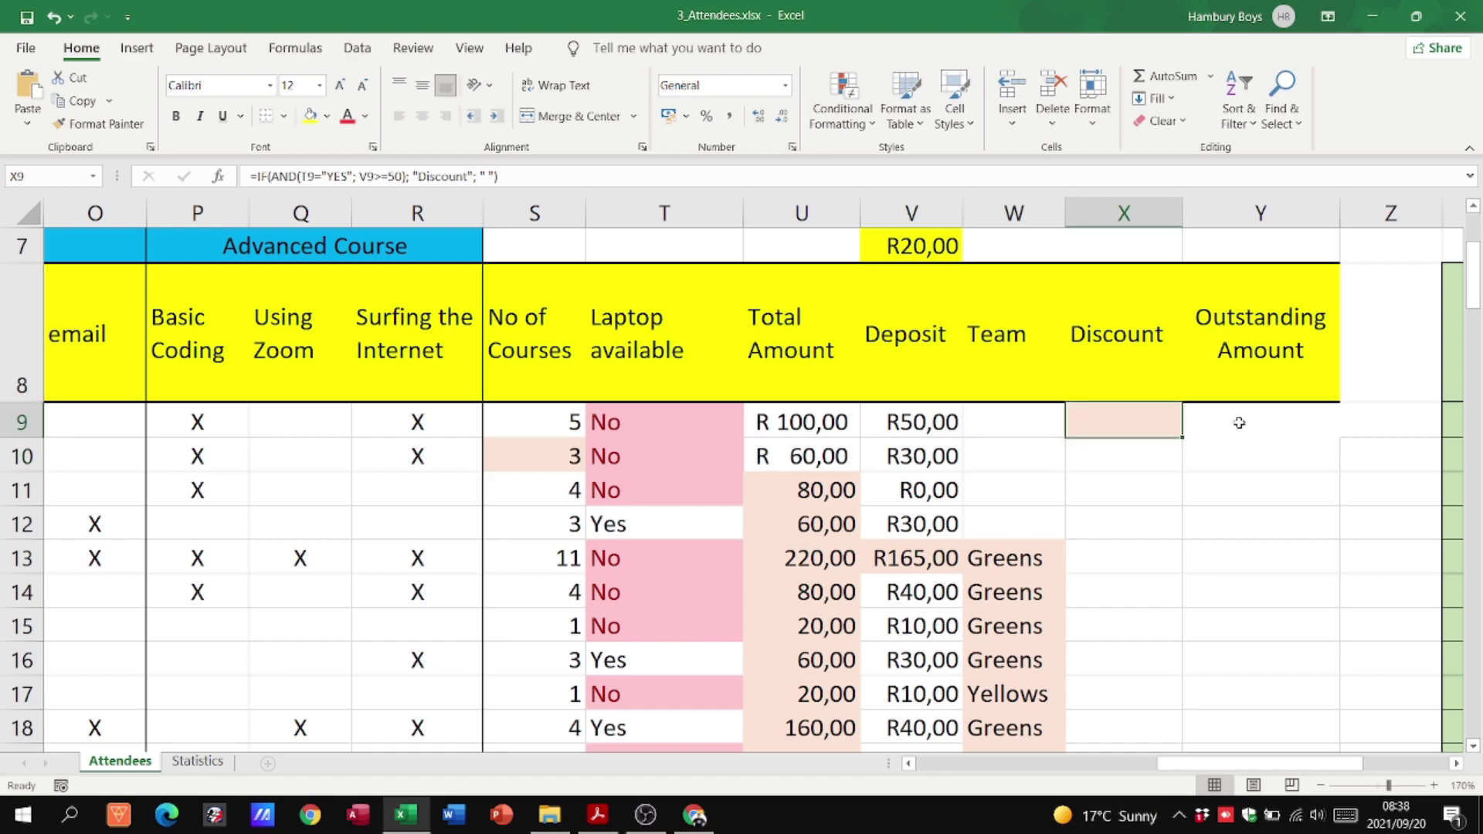
pyautogui.doubleClick(1158, 421)
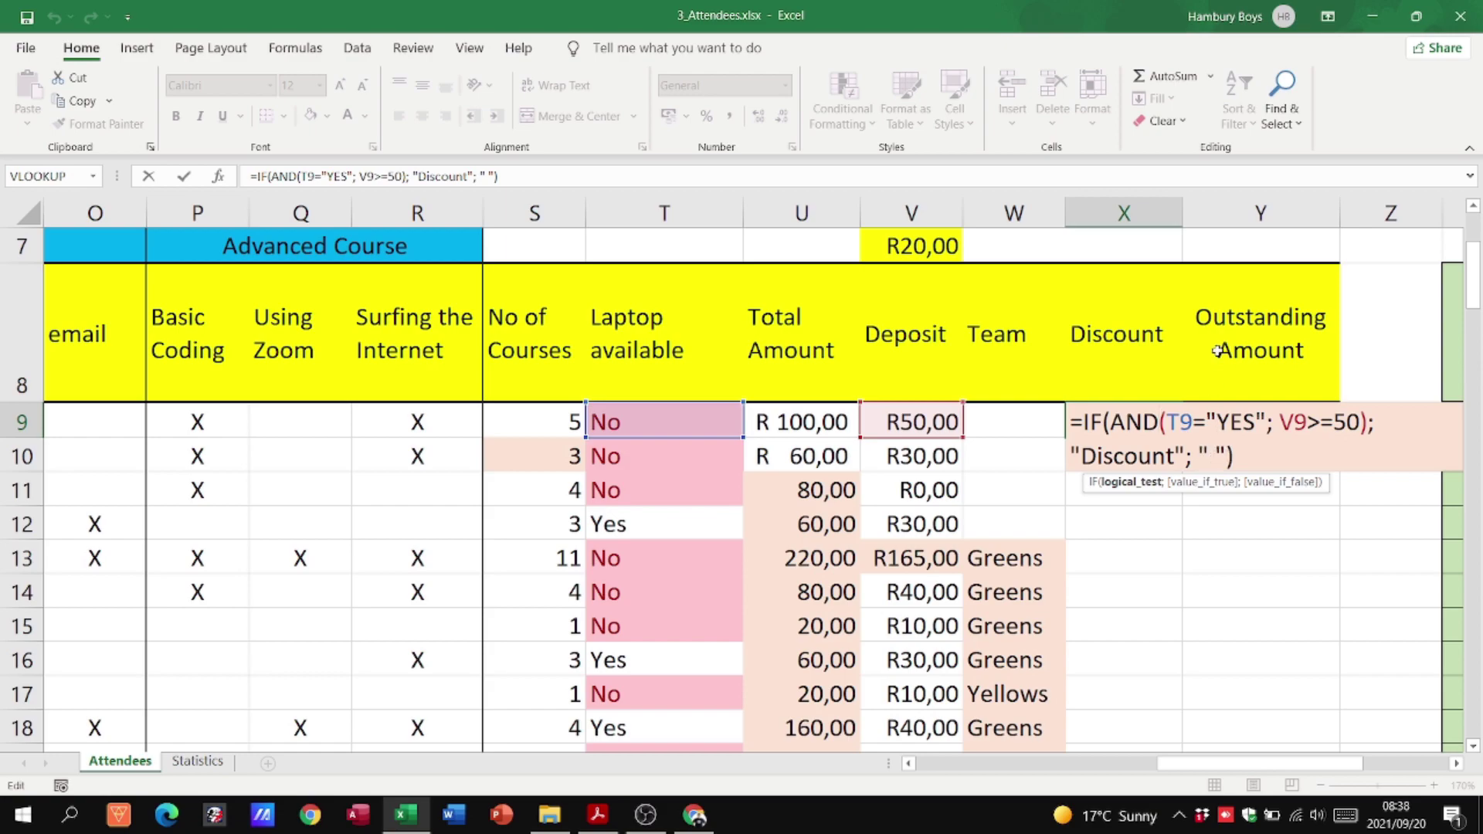
pyautogui.press('Return')
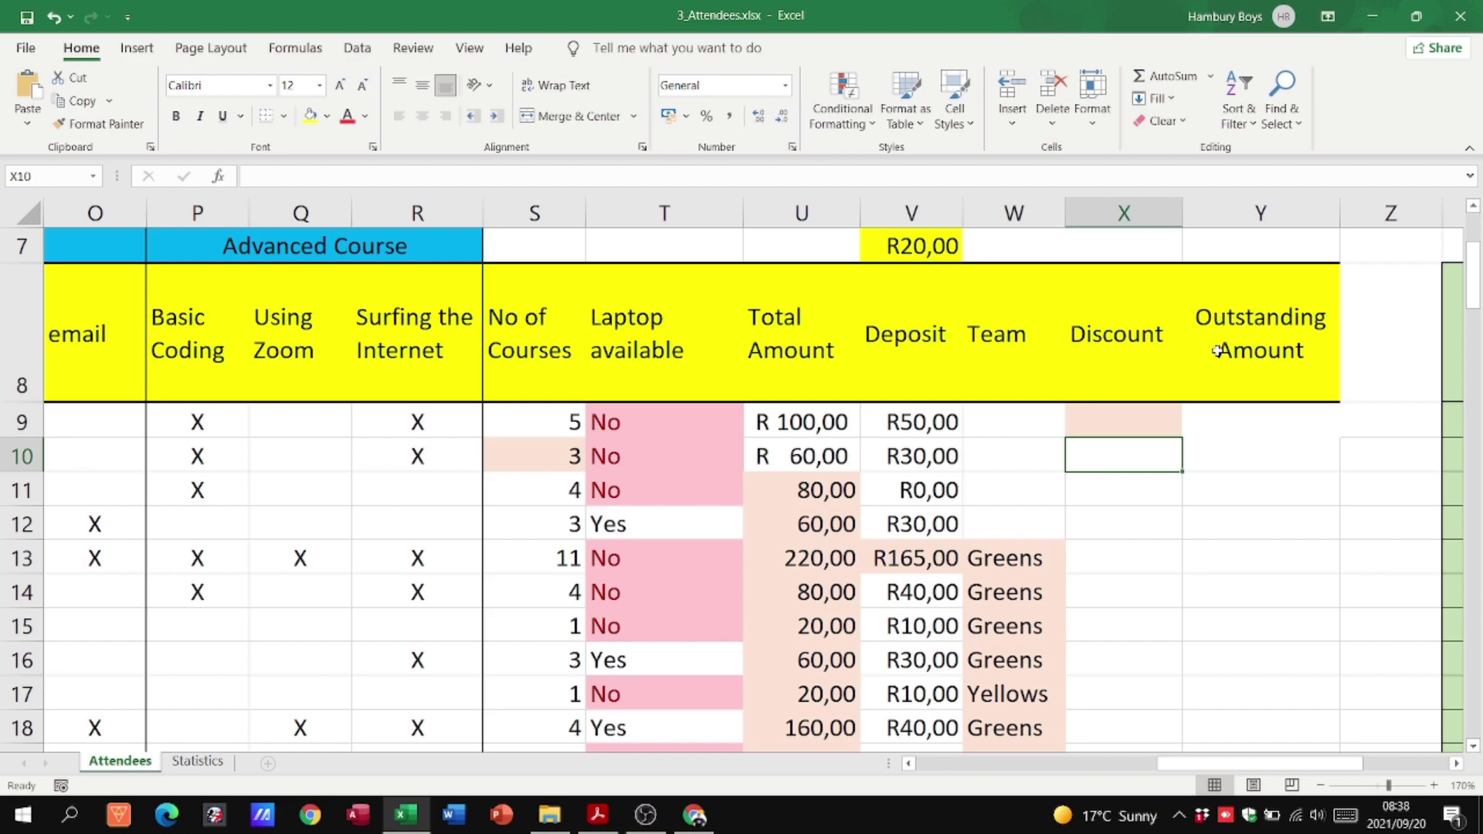
# Copy the discount formula from X9 down the Discount column to row 108.
pyautogui.click(1134, 427)
pyautogui.moveTo(1183, 437); pyautogui.dragTo(1185, 708)
pyautogui.scroll(-8, 1184, 709)
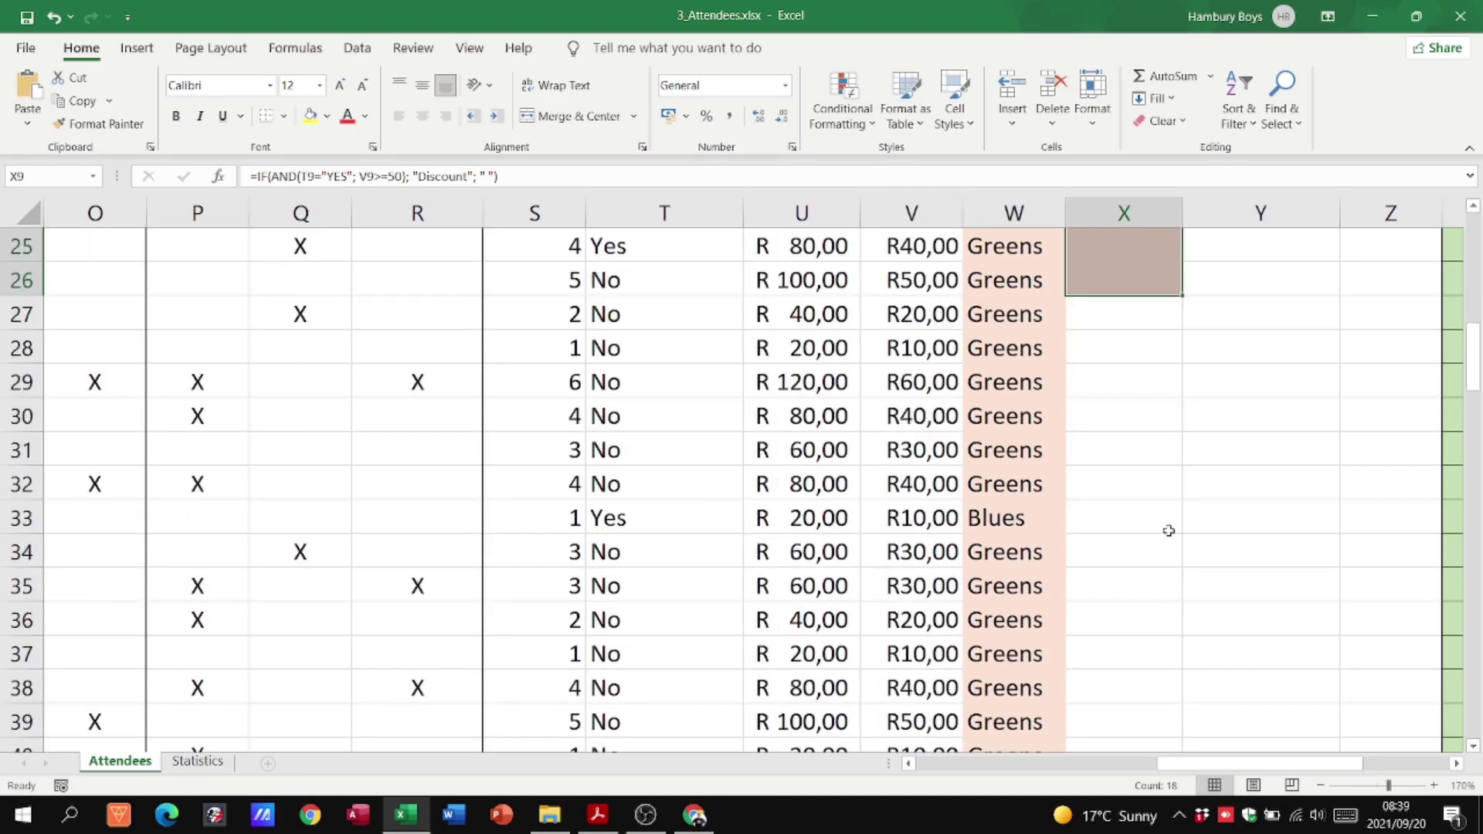
pyautogui.moveTo(1182, 293); pyautogui.dragTo(1182, 679)
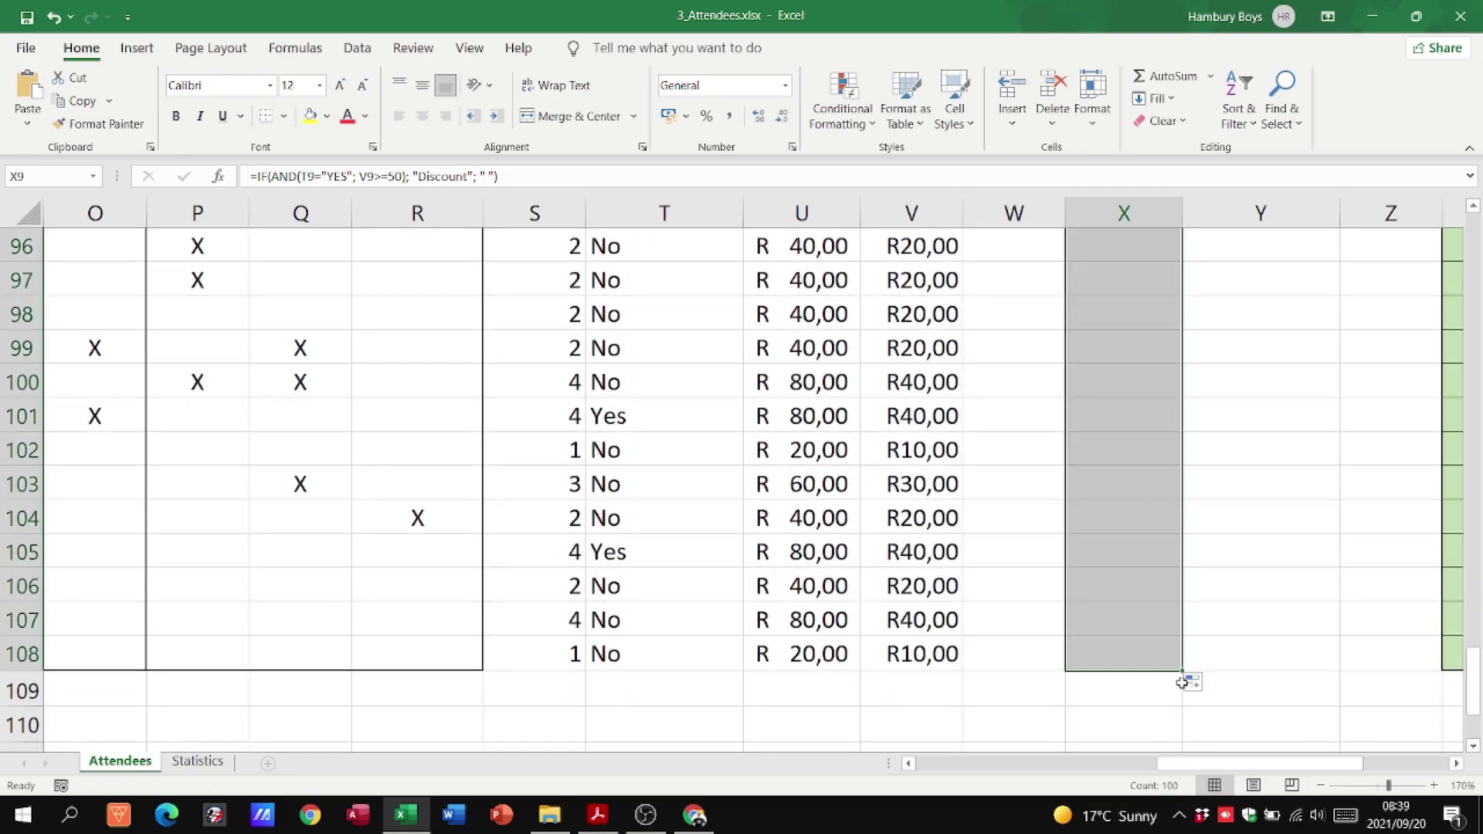
# Check the copied discount formula in X73 against that row's laptop and deposit cells.
pyautogui.scroll(10, 1252, 688)
pyautogui.click(1149, 487)
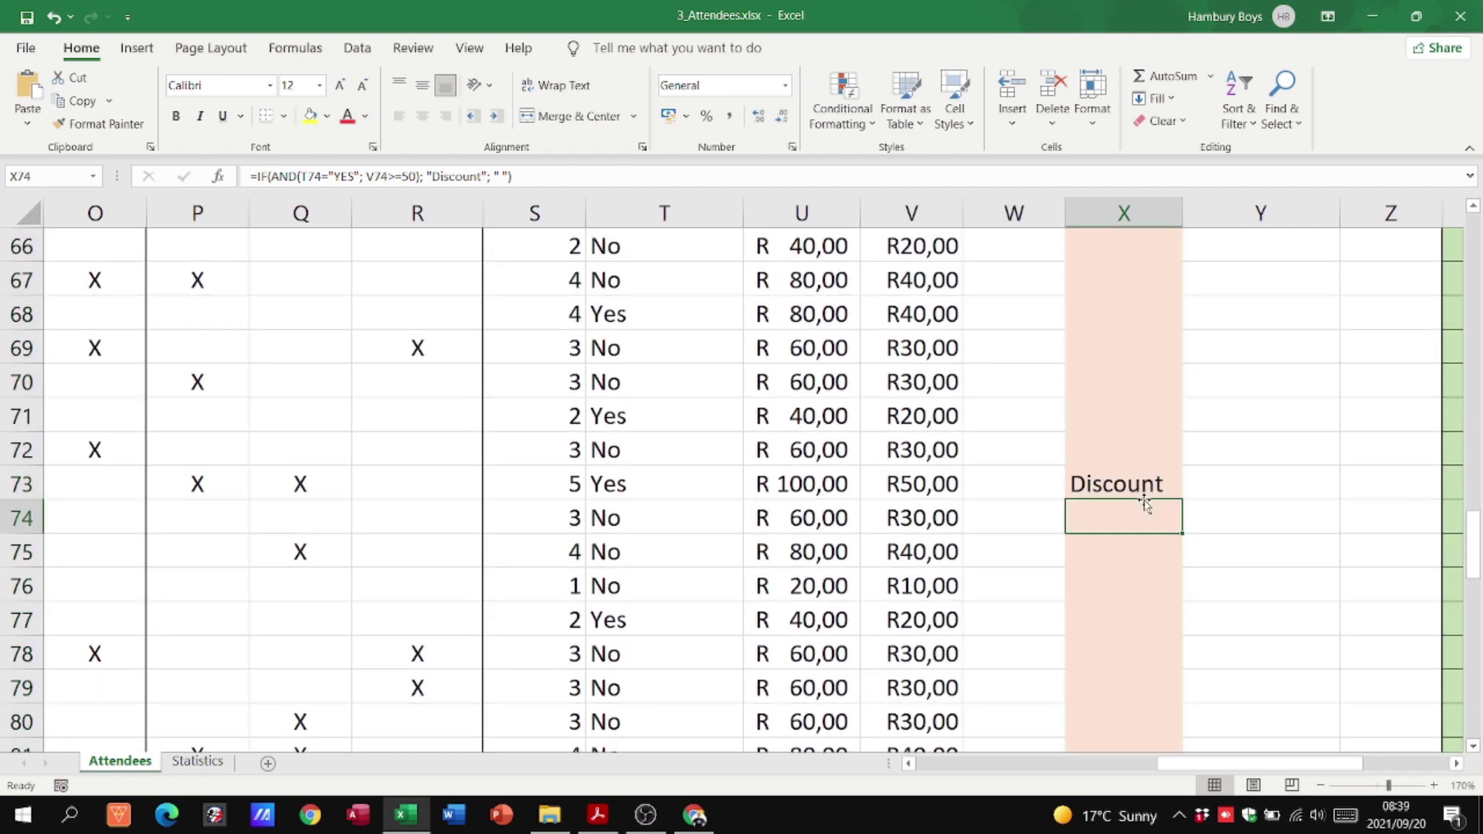
pyautogui.doubleClick(1151, 484)
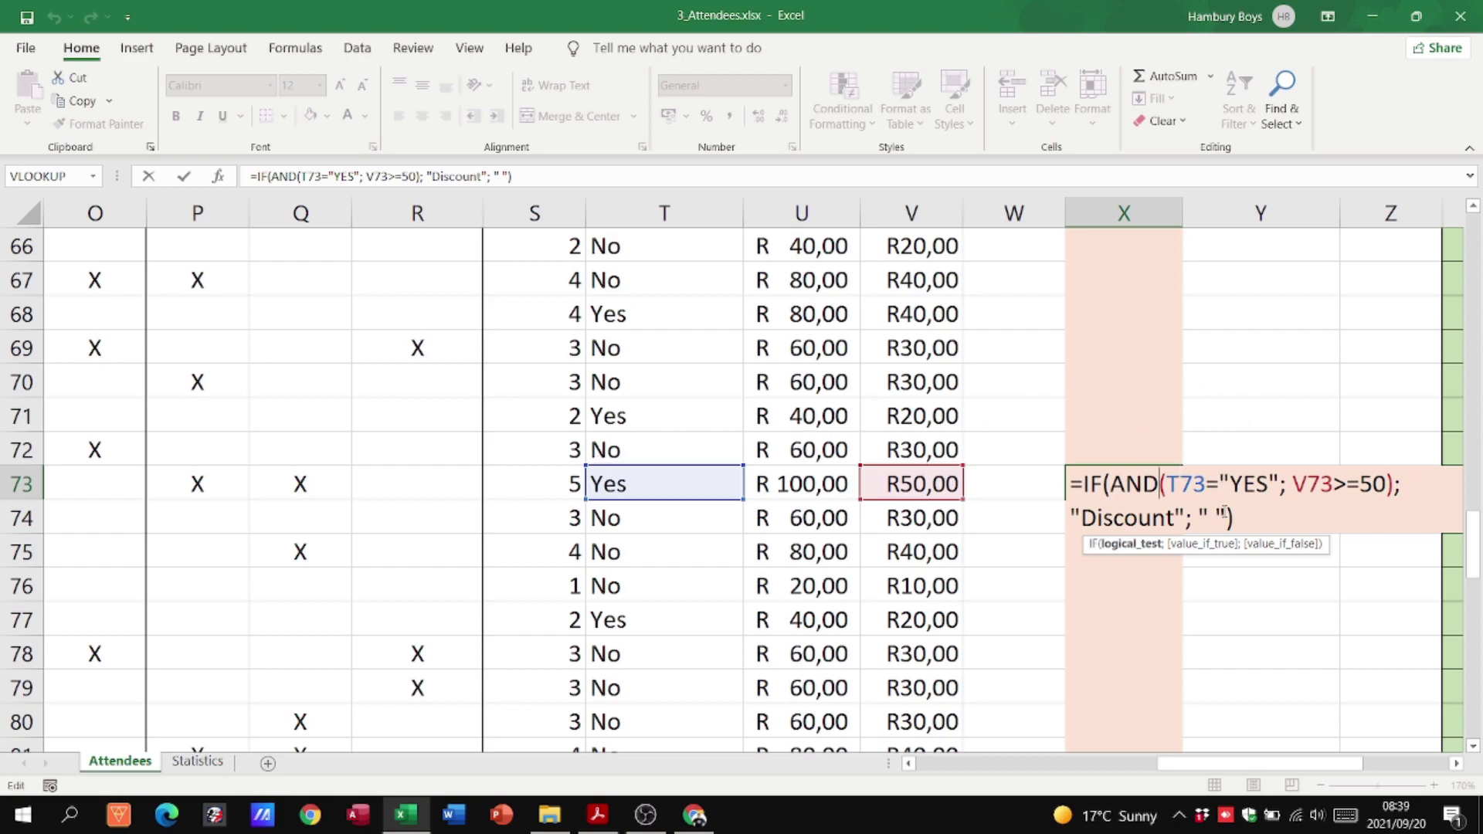
pyautogui.hotkey('ctrl', 'Return')
# Check the copied discount formula in X49 against its laptop and deposit cells and against question 3.9 in the exam paper PDF.
pyautogui.scroll(1, 1216, 577)
pyautogui.scroll(13, 1216, 578)
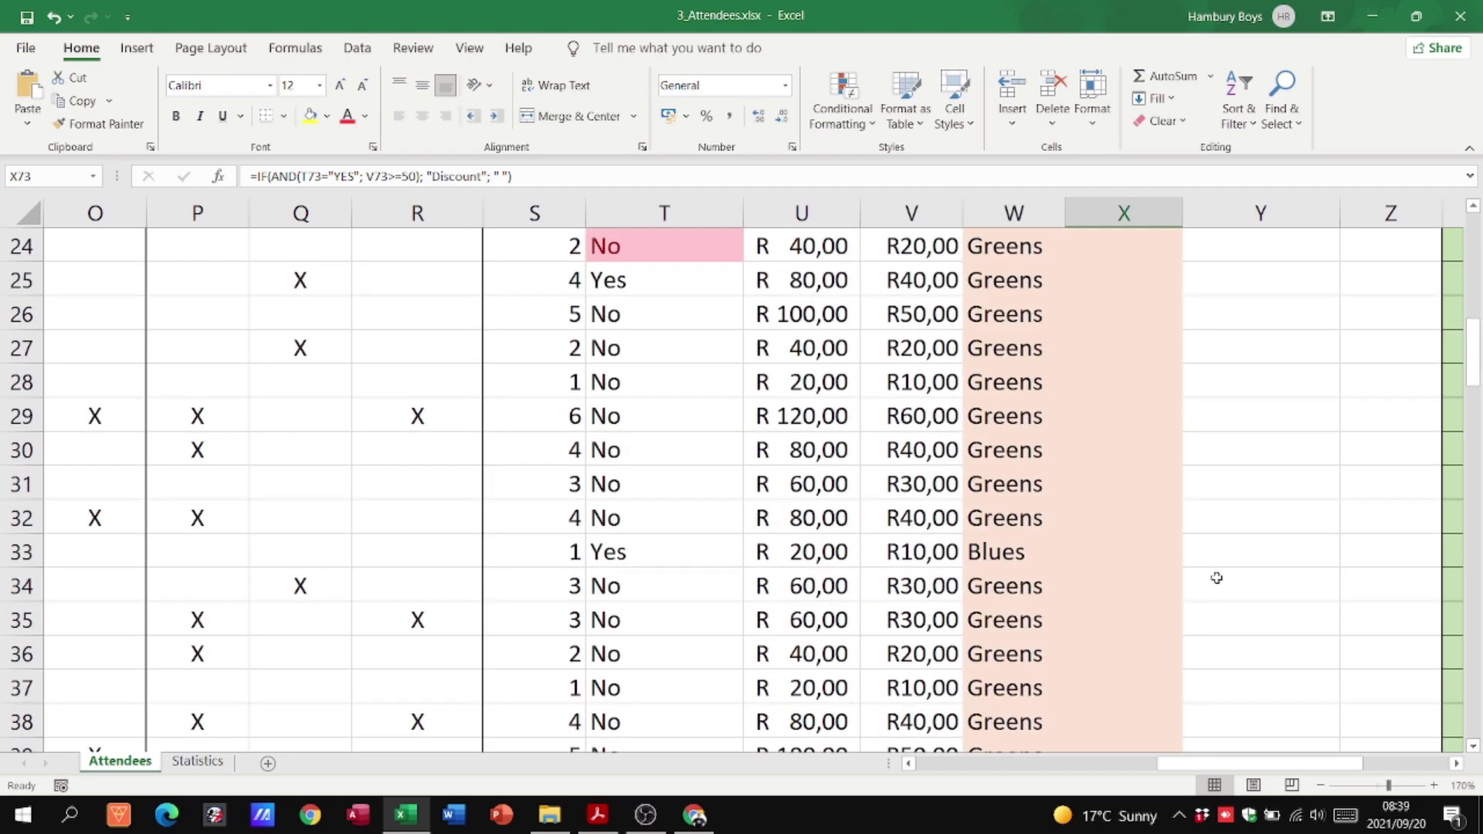
pyautogui.scroll(-7, 1215, 576)
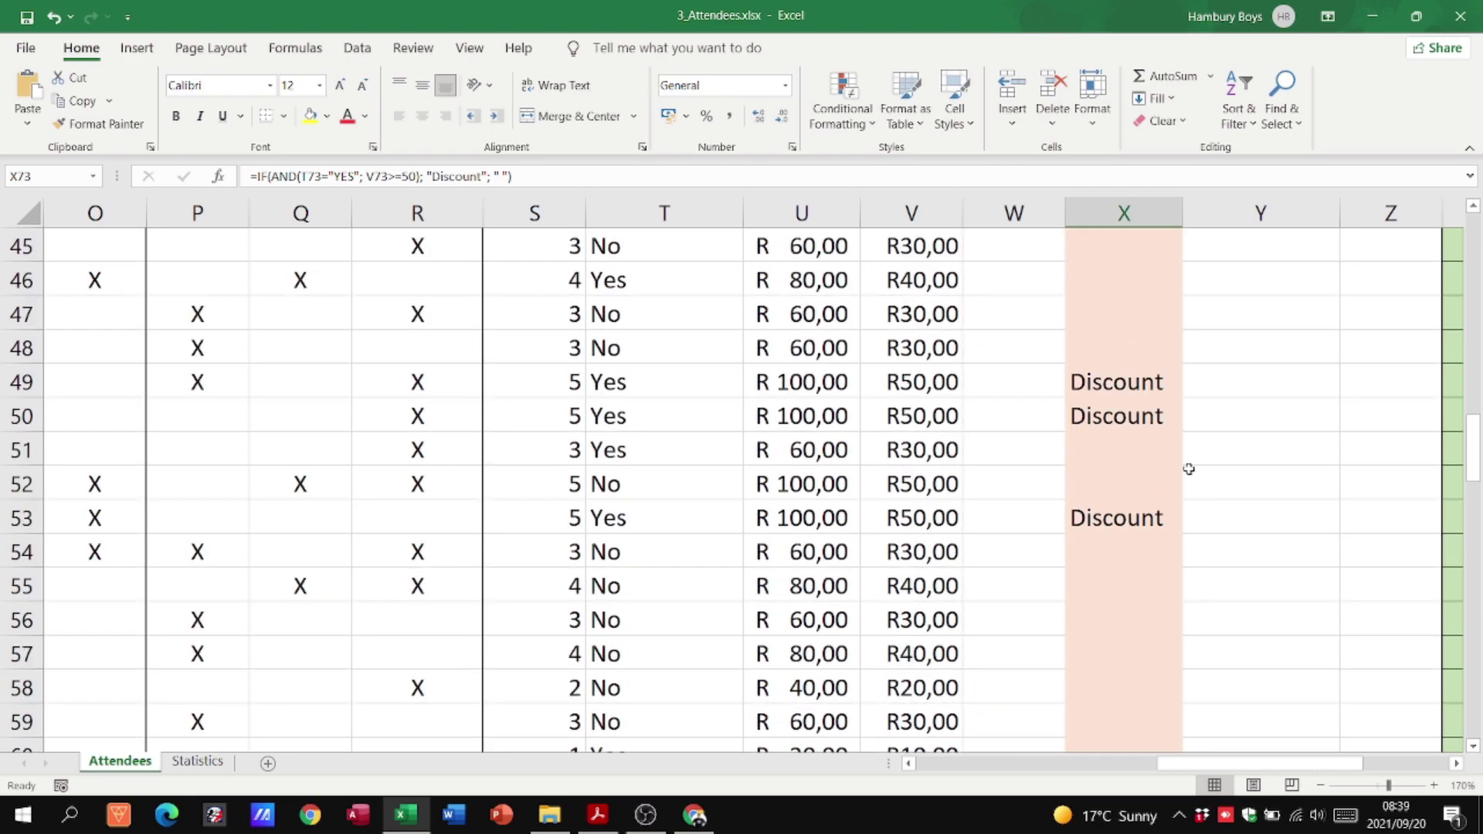
pyautogui.doubleClick(1135, 393)
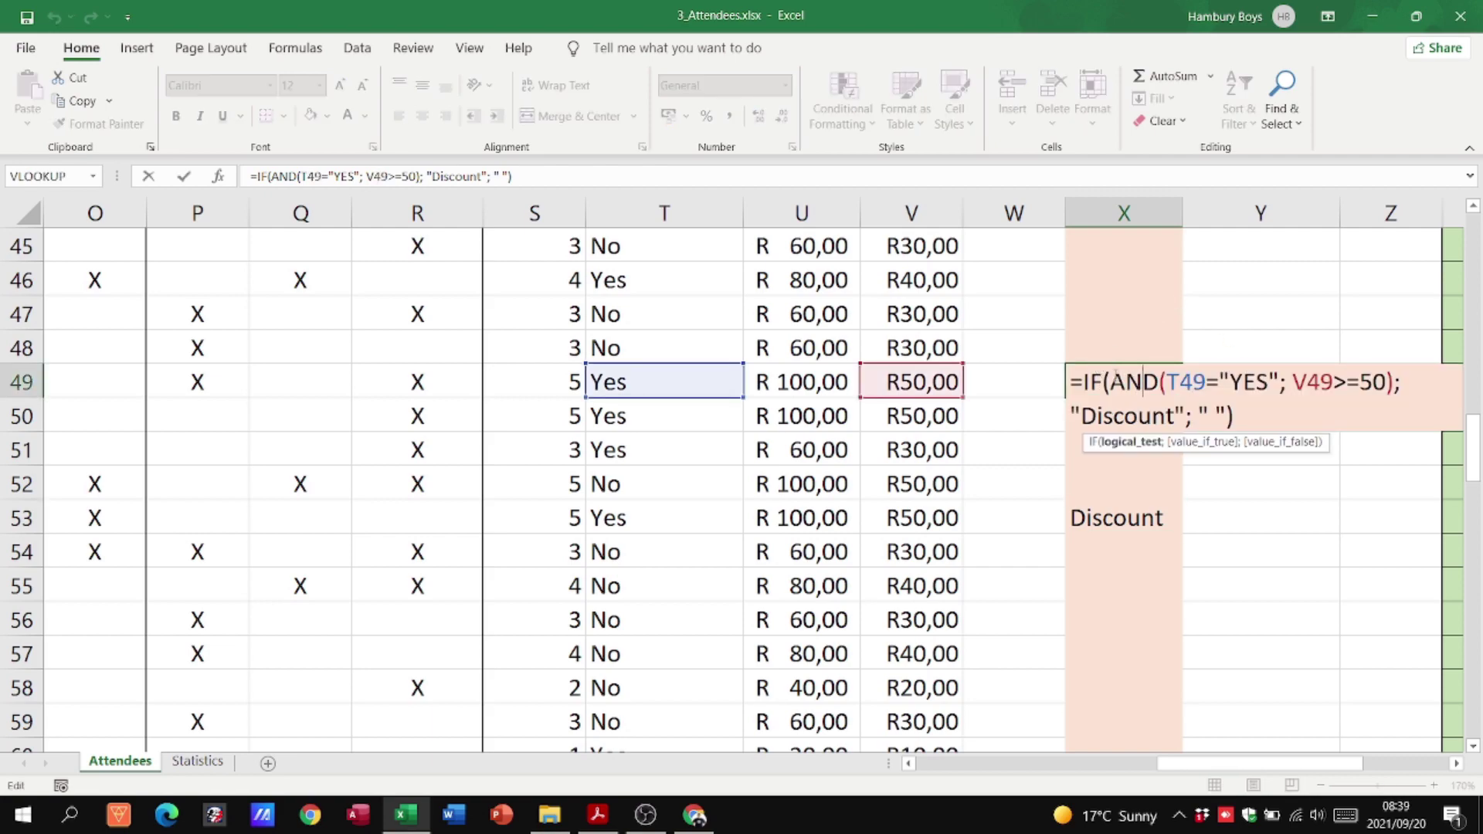
pyautogui.moveTo(1110, 383); pyautogui.dragTo(1278, 382)
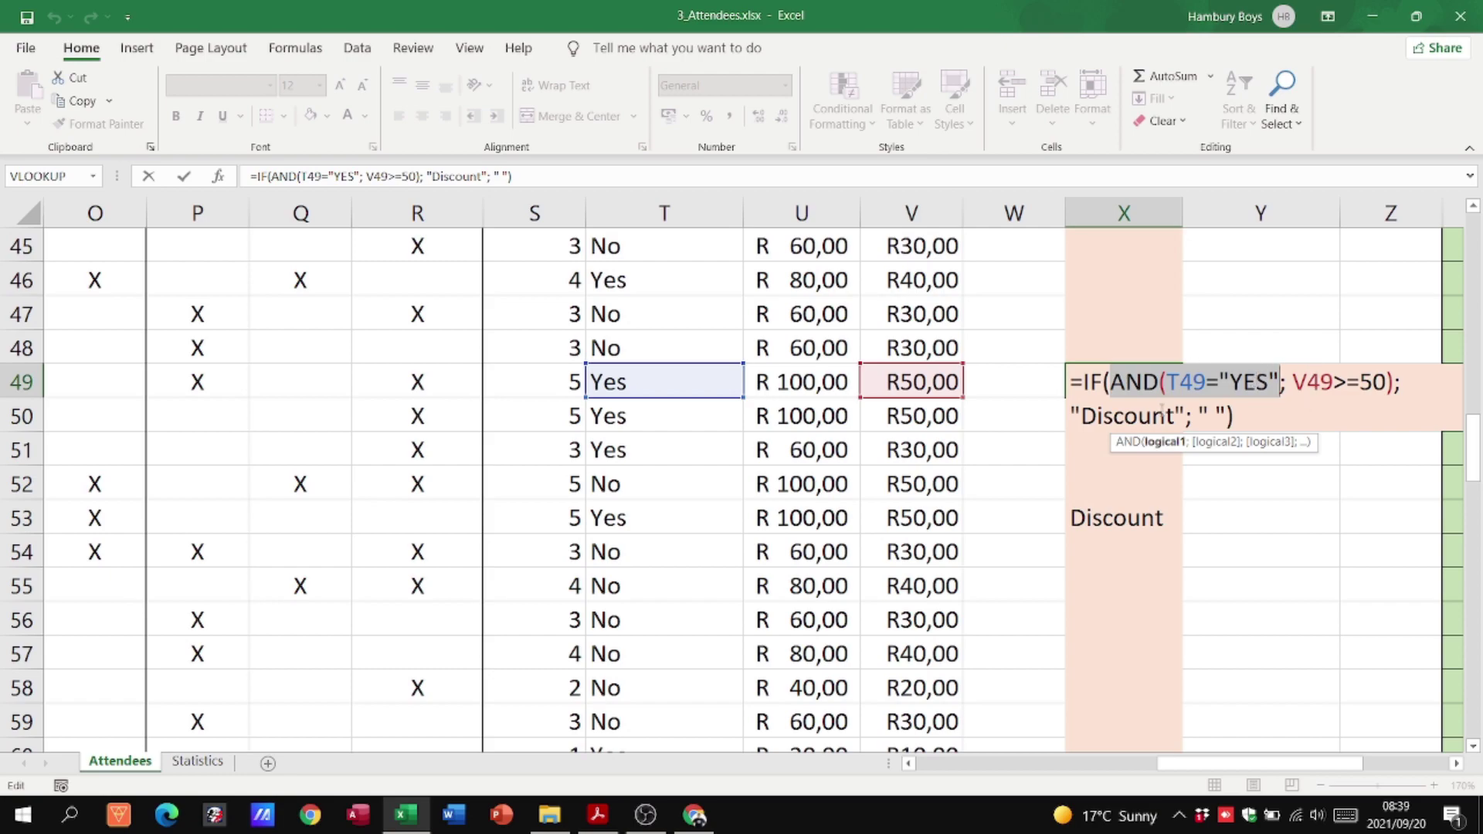
pyautogui.hotkey('alt', 'Tab')
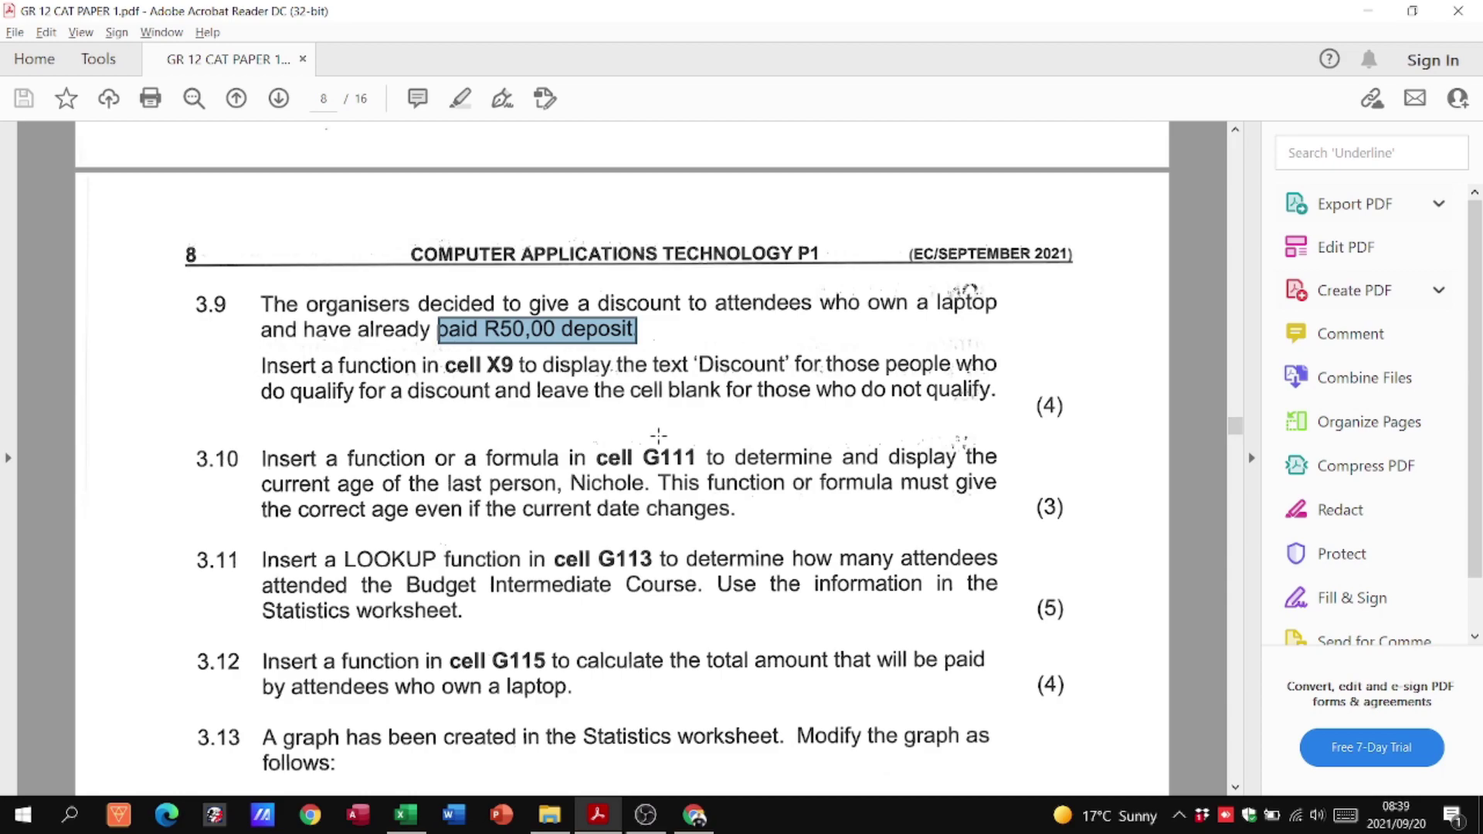
pyautogui.hotkey('alt', 'Tab')
pyautogui.hotkey('ctrl', 'Return')
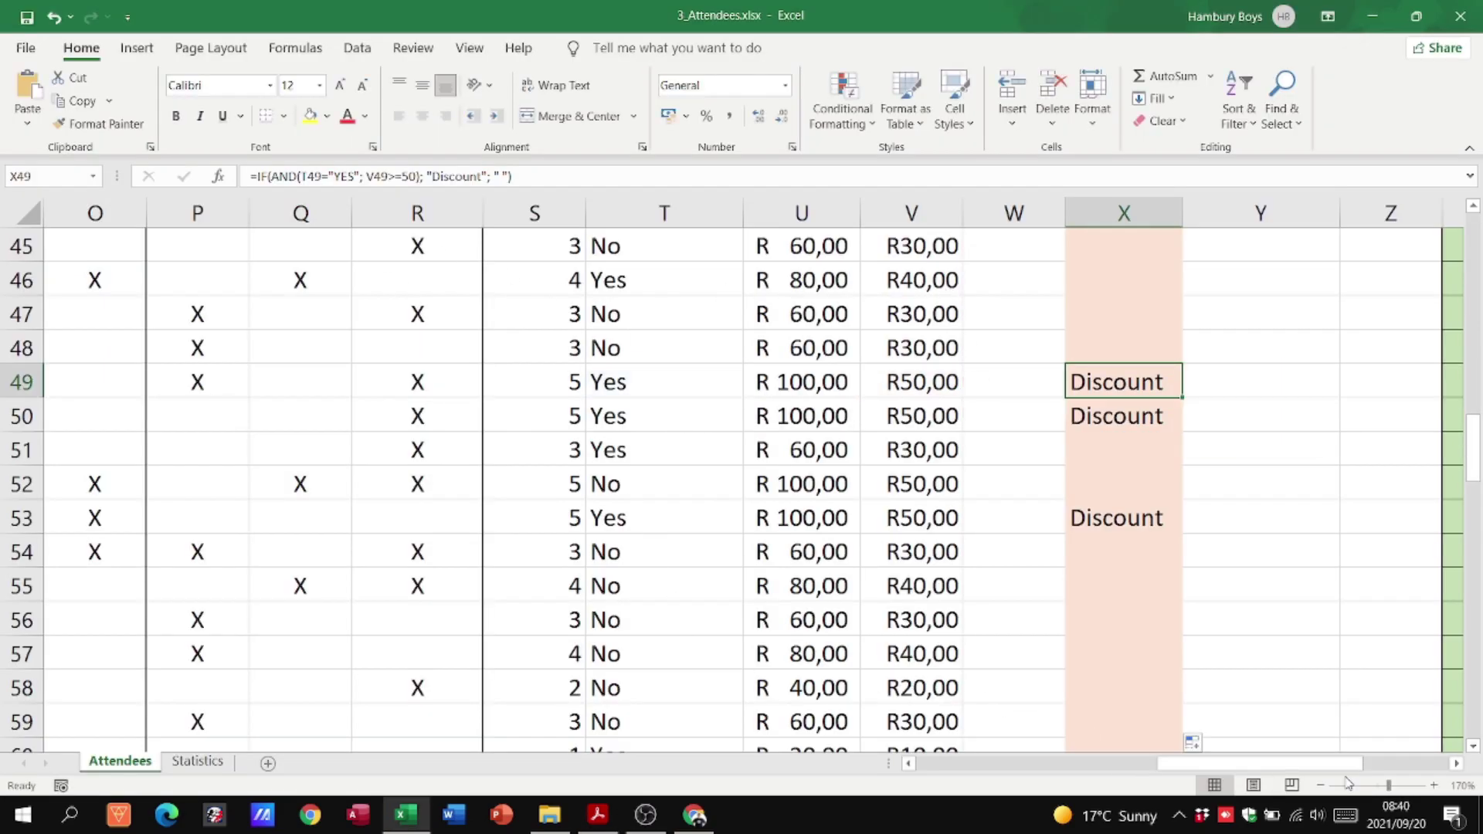
# Zoom the Attendees sheet out to 120%, go to cell G111 and read question 3.10 in the exam paper PDF.
pyautogui.click(1319, 786)
pyautogui.click(1319, 785)
pyautogui.click(1319, 785)
pyautogui.click(1320, 786)
pyautogui.click(1320, 786)
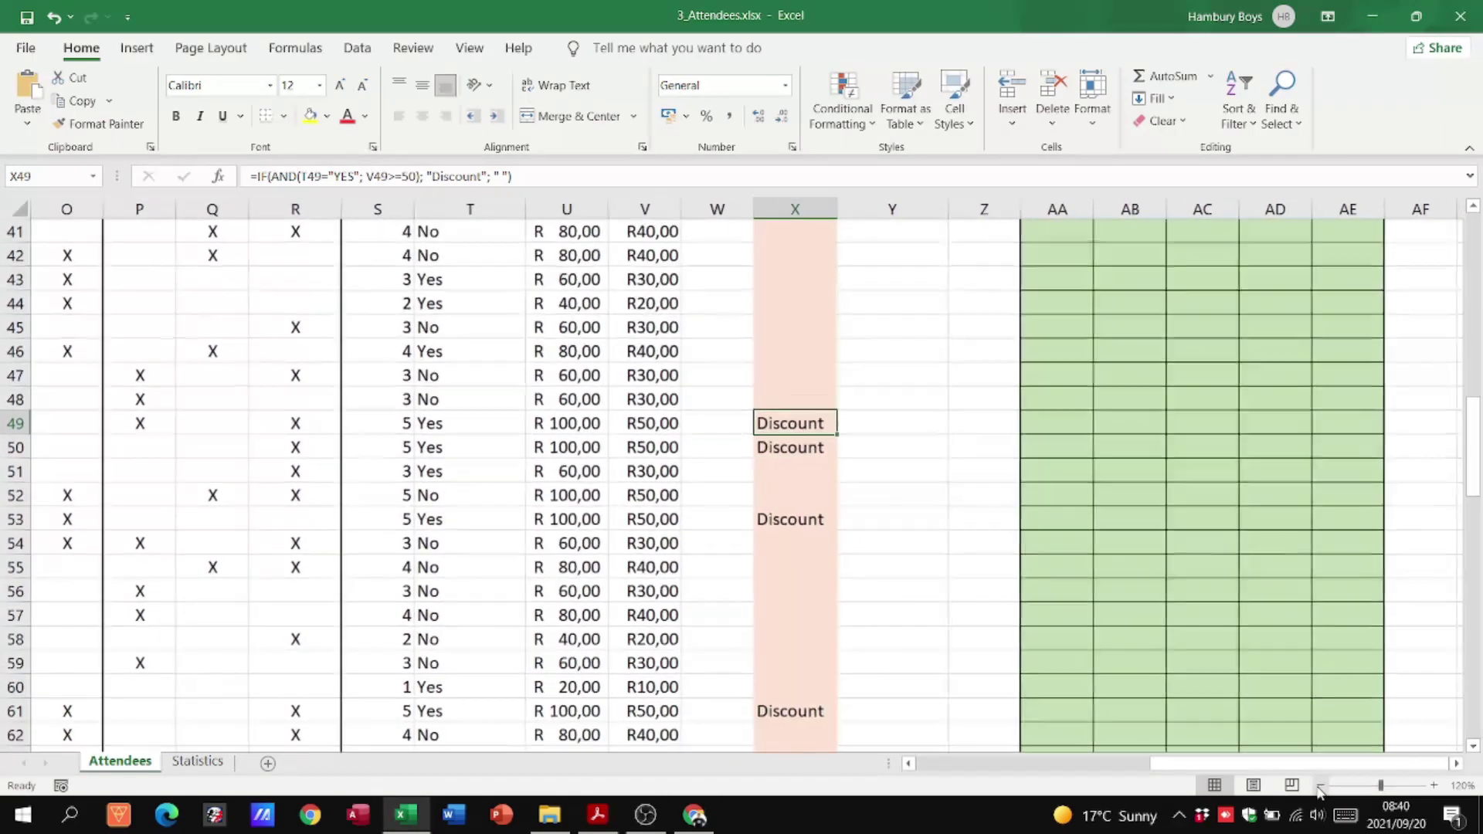
pyautogui.click(1009, 762)
pyautogui.scroll(-15, 649, 585)
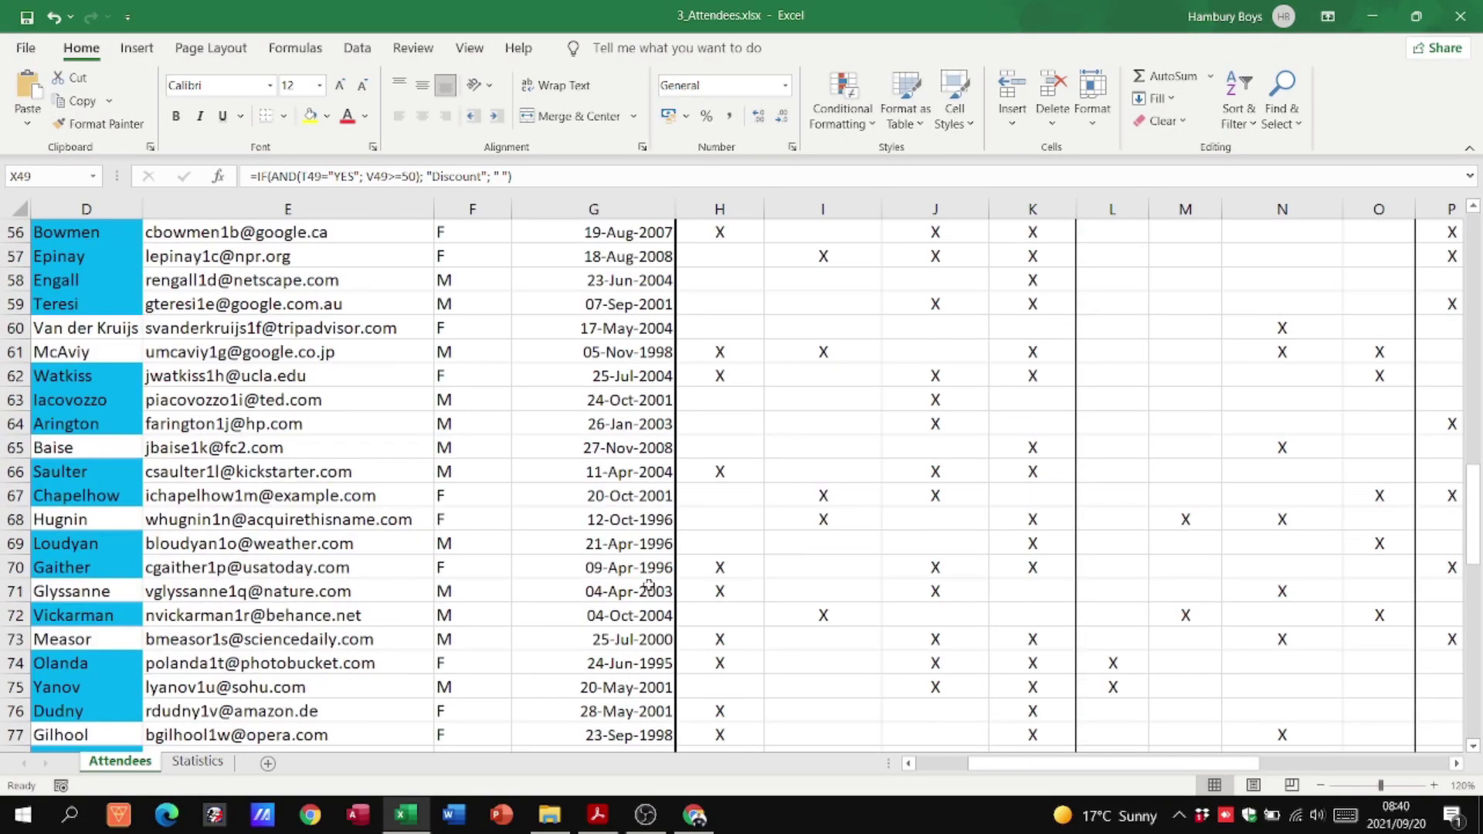
pyautogui.scroll(-6, 649, 585)
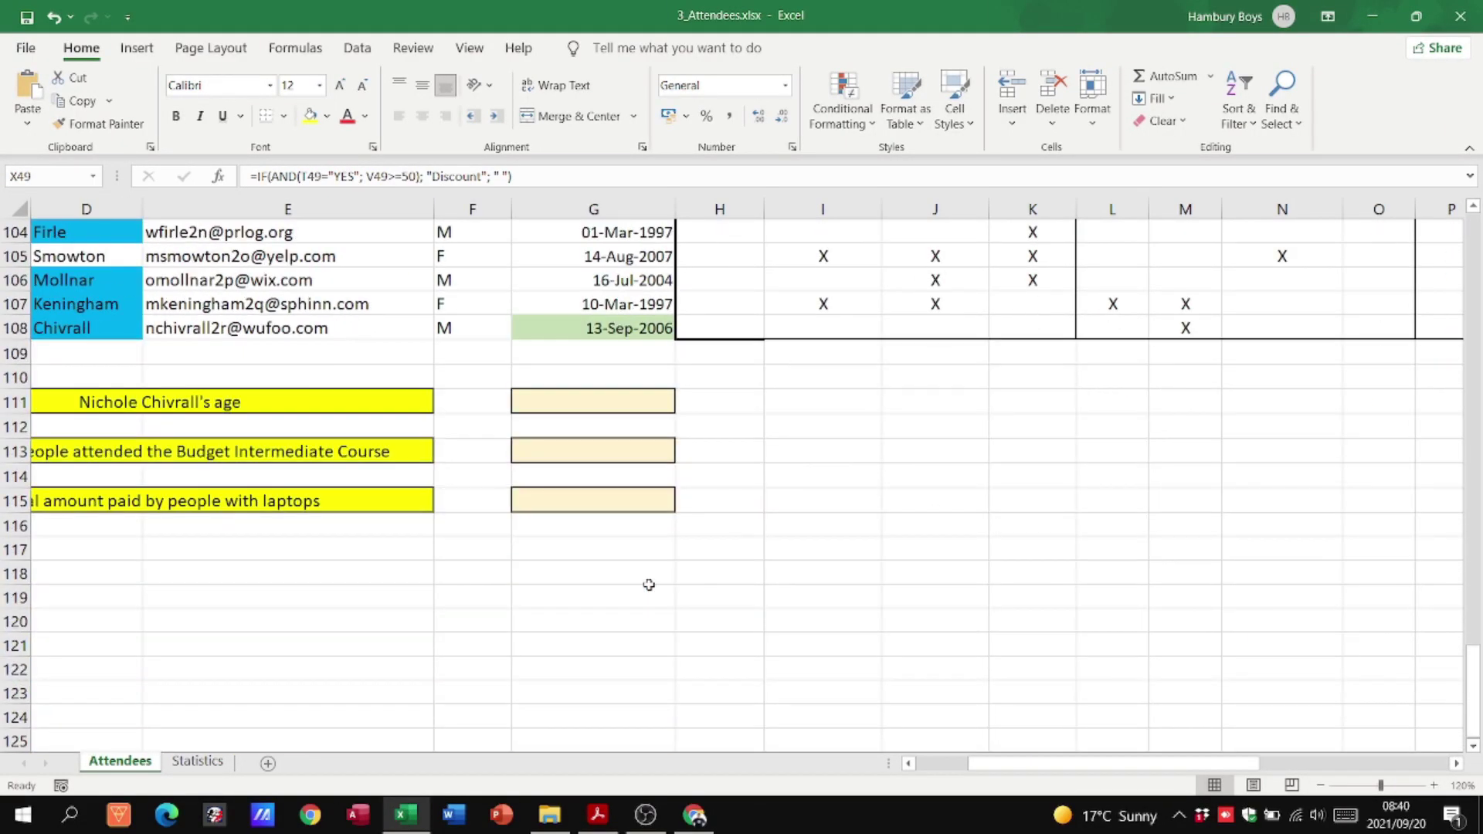
pyautogui.click(590, 398)
pyautogui.hotkey('alt', 'Tab')
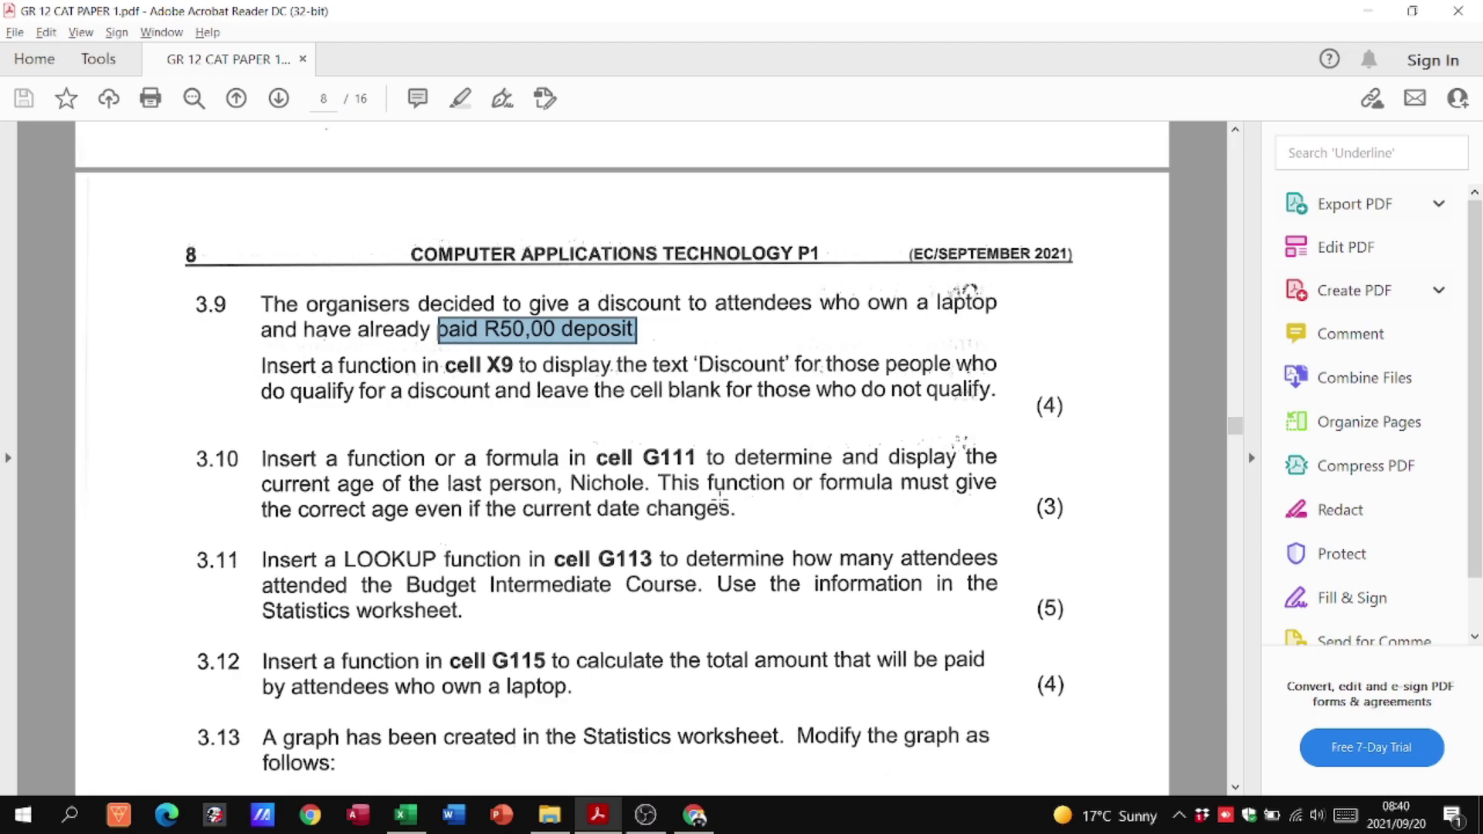
pyautogui.hotkey('alt', 'Tab')
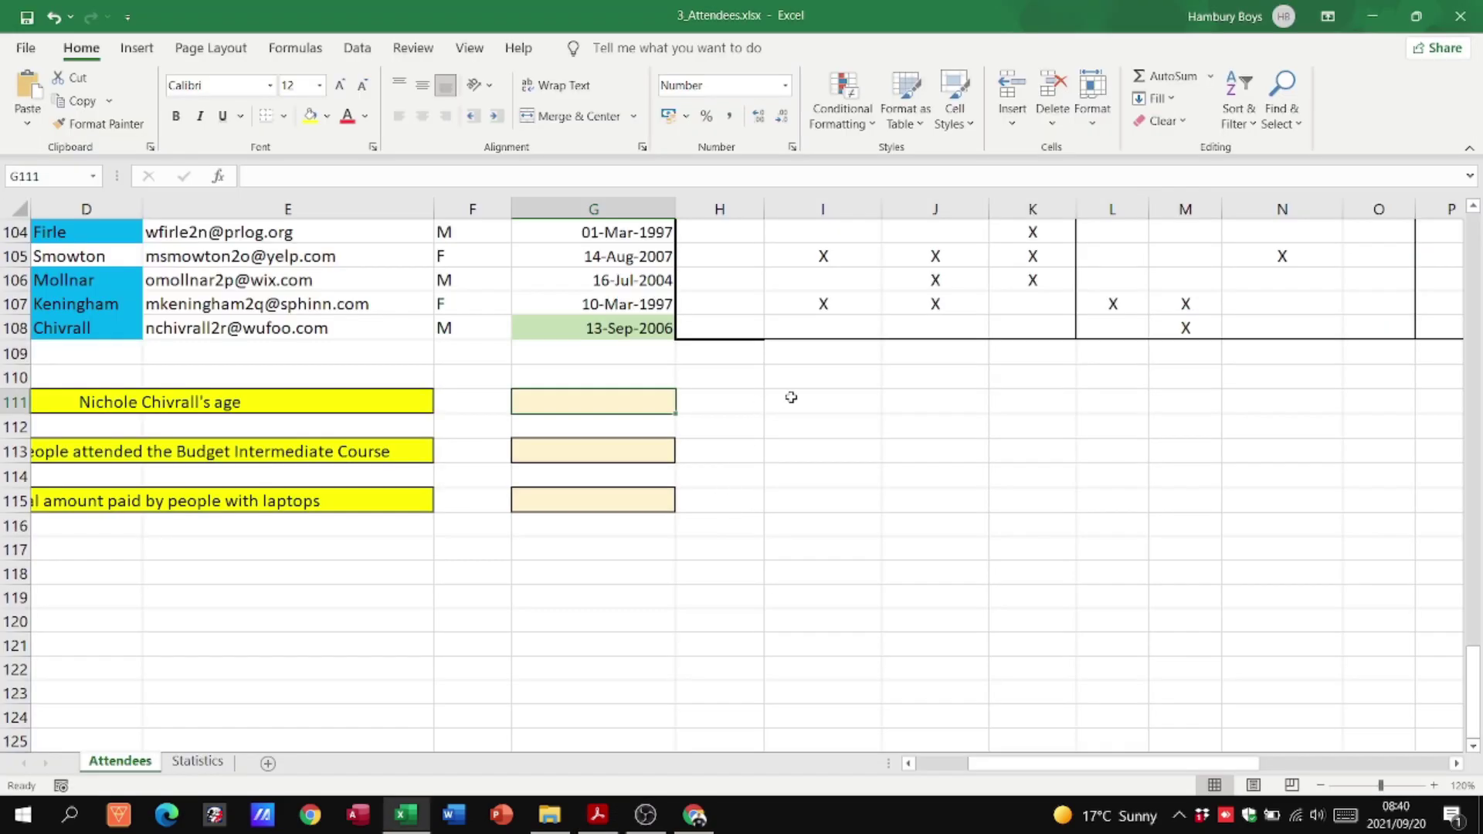
# Enter =TODAY() in the empty cell I111 to demonstrate the current-date function.
pyautogui.click(795, 398)
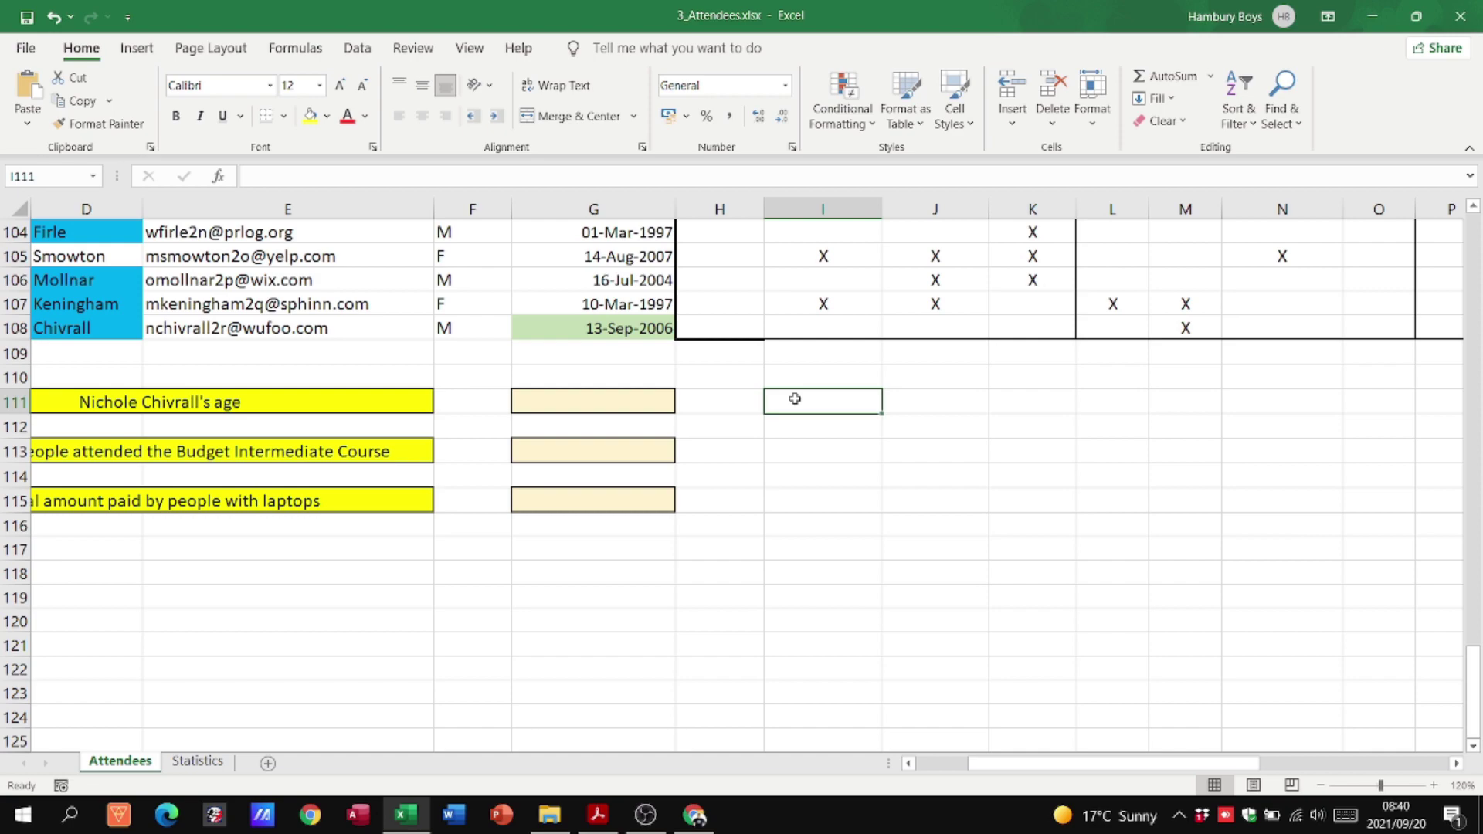
pyautogui.write('=today')
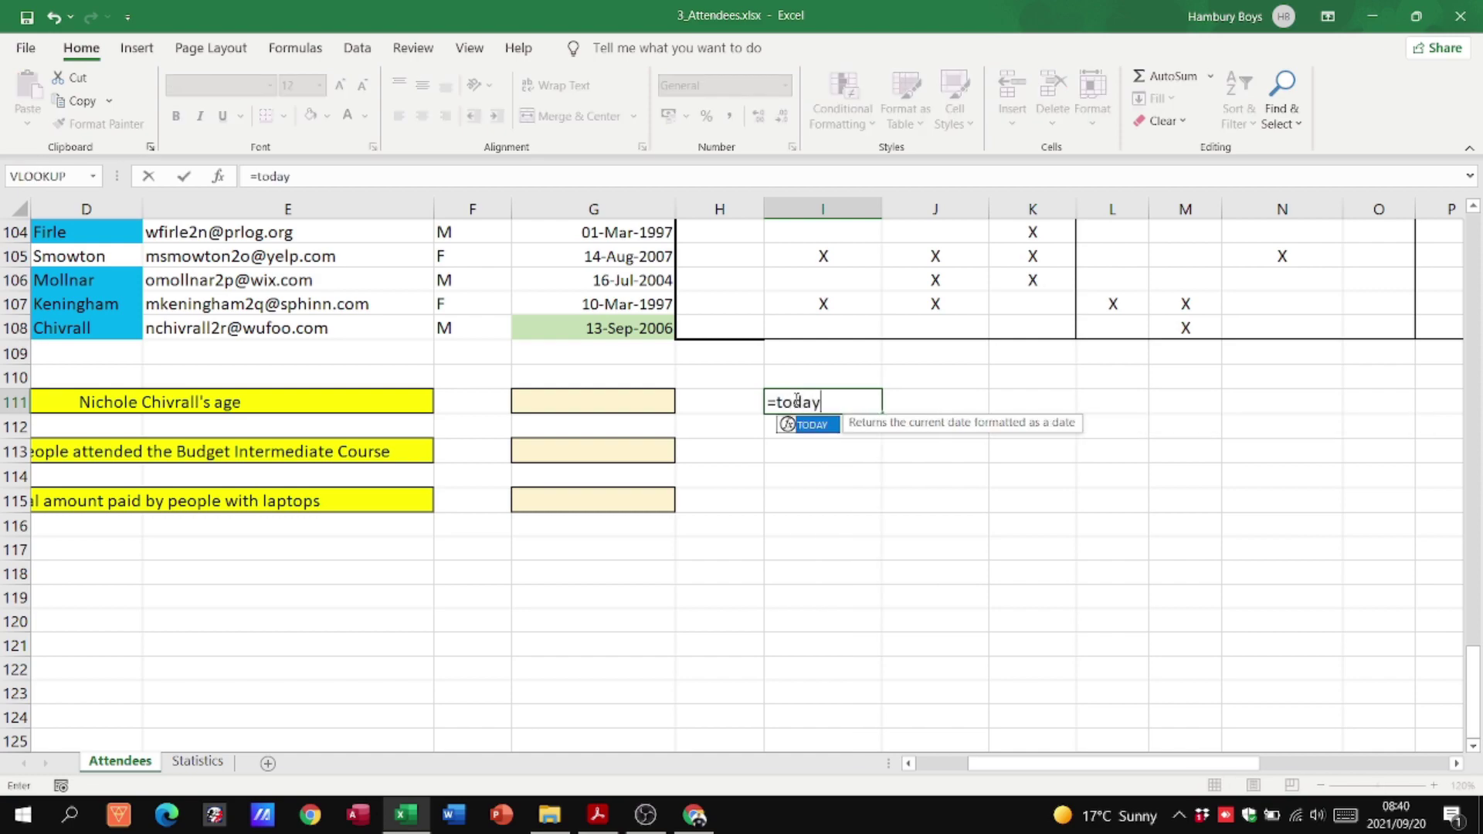
pyautogui.write('()')
pyautogui.press('Return')
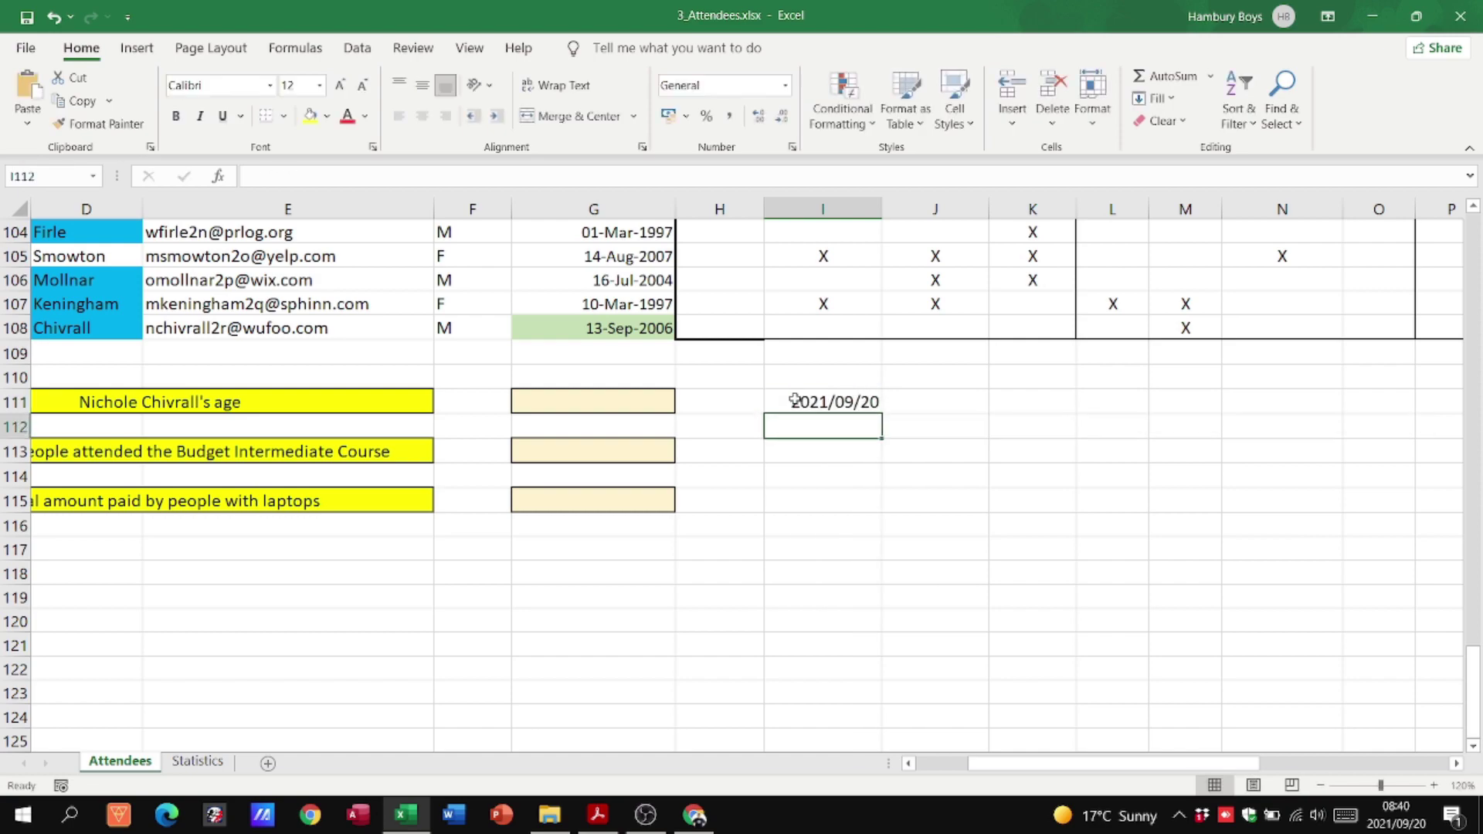
pyautogui.write('+now()')
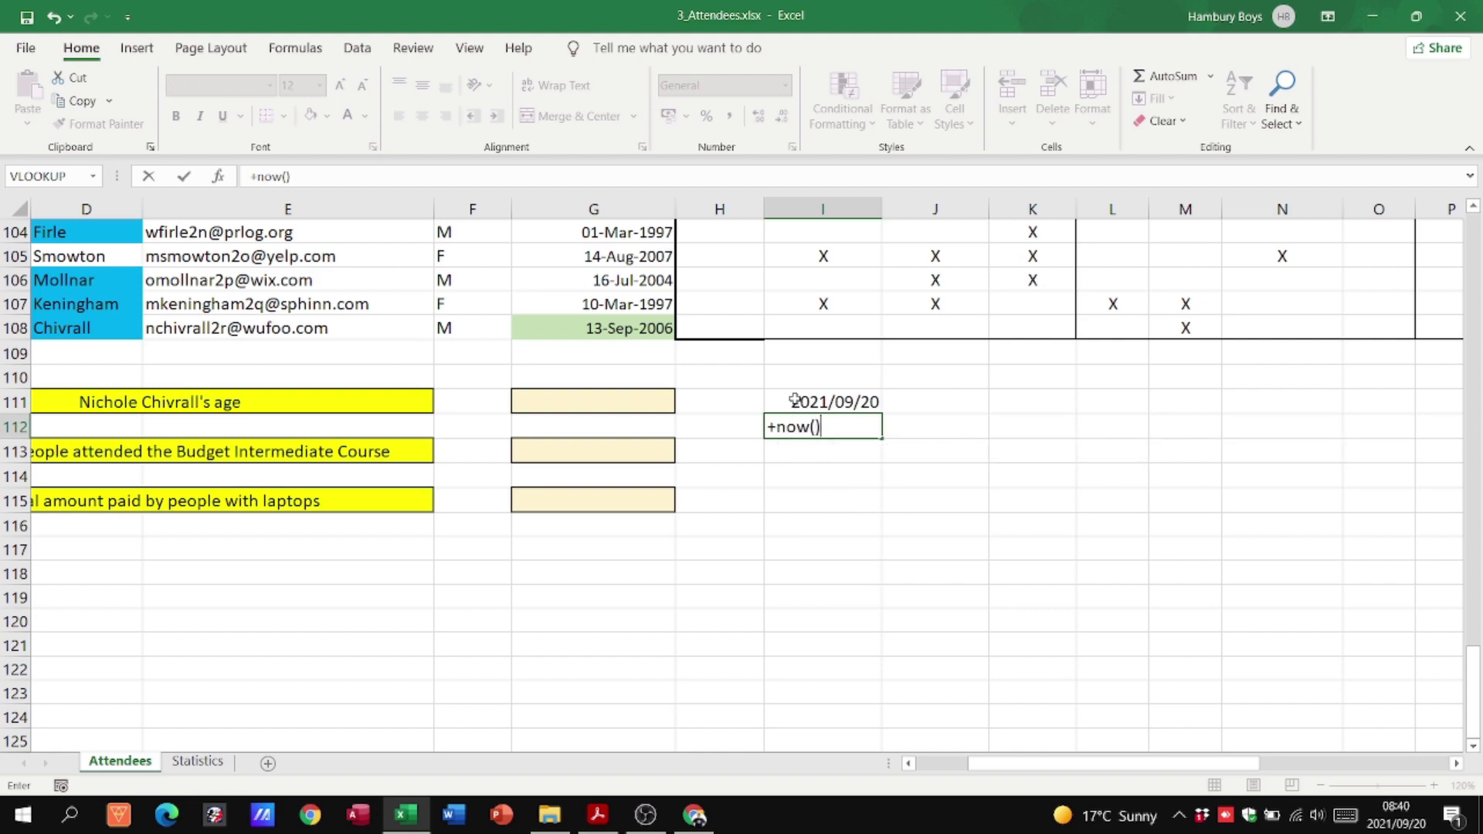
pyautogui.press('BackSpace')
pyautogui.press('BackSpace')
pyautogui.press('BackSpace')
pyautogui.press('BackSpace')
pyautogui.press('BackSpace')
pyautogui.press('BackSpace')
pyautogui.press('Escape')
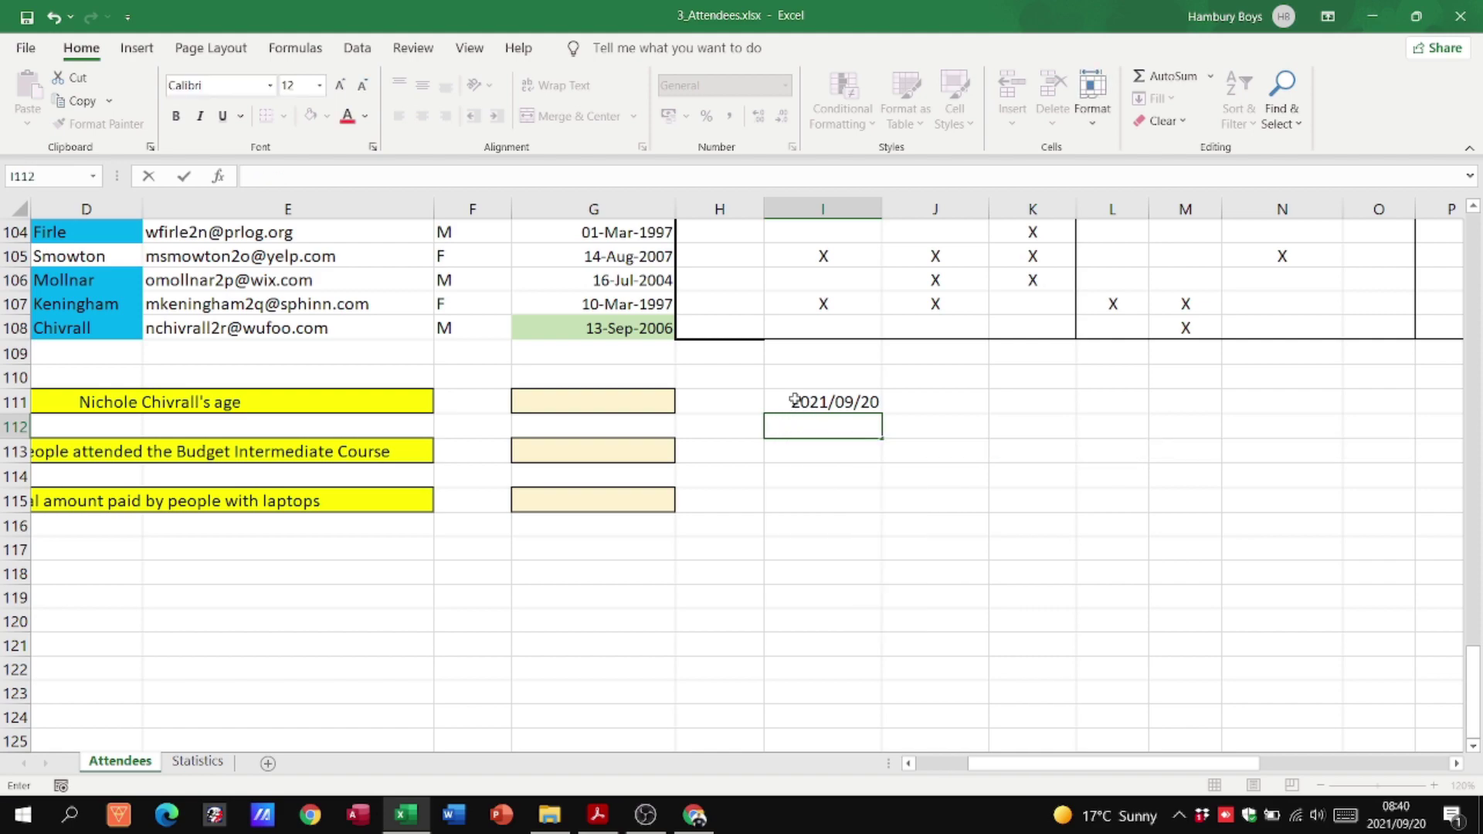
pyautogui.write('+')
pyautogui.press('BackSpace')
# Enter =NOW() in cell I112, directly below the TODAY formula.
pyautogui.write('=')
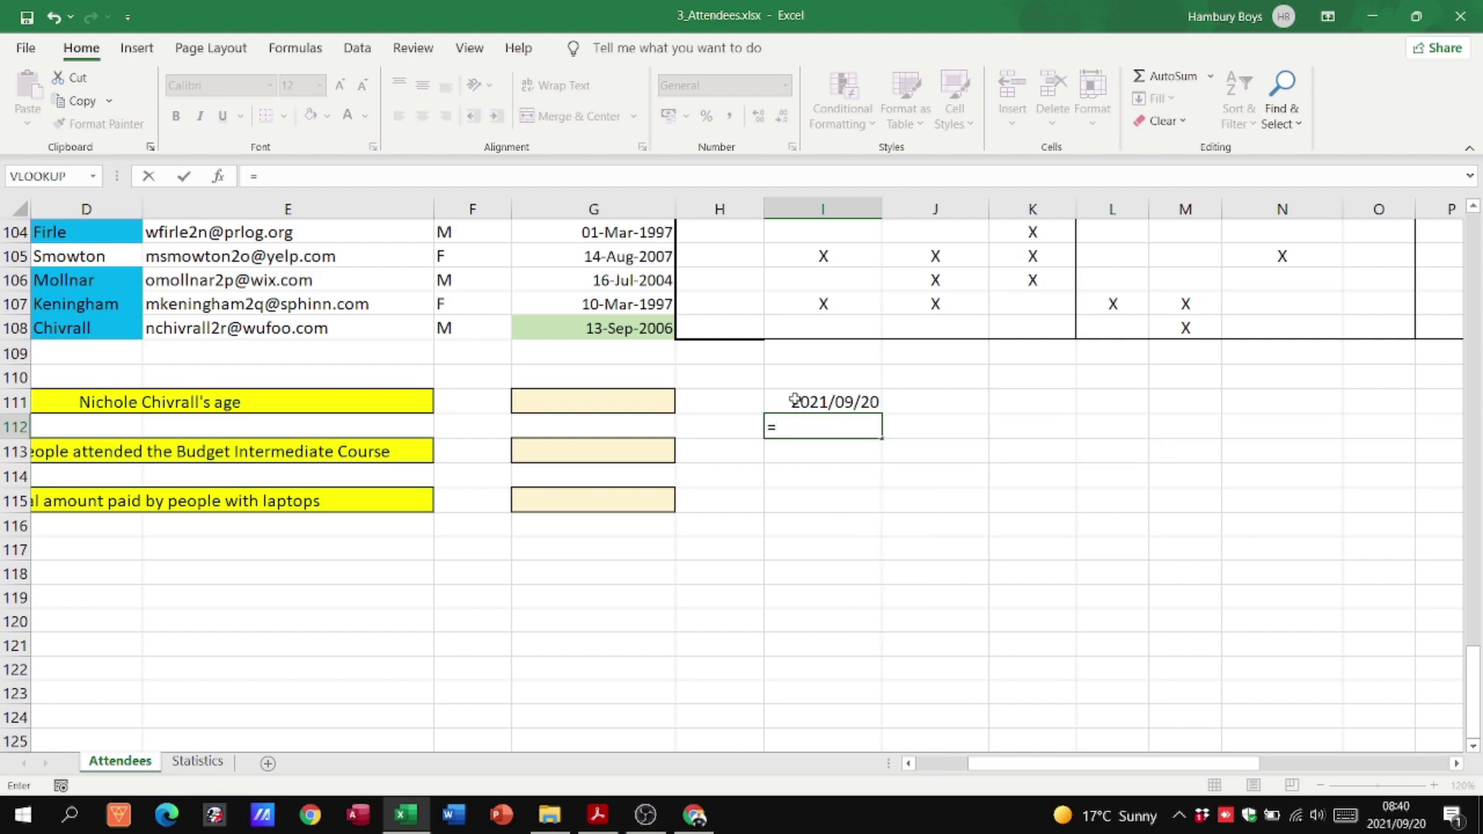
pyautogui.write('now()')
pyautogui.press('Return')
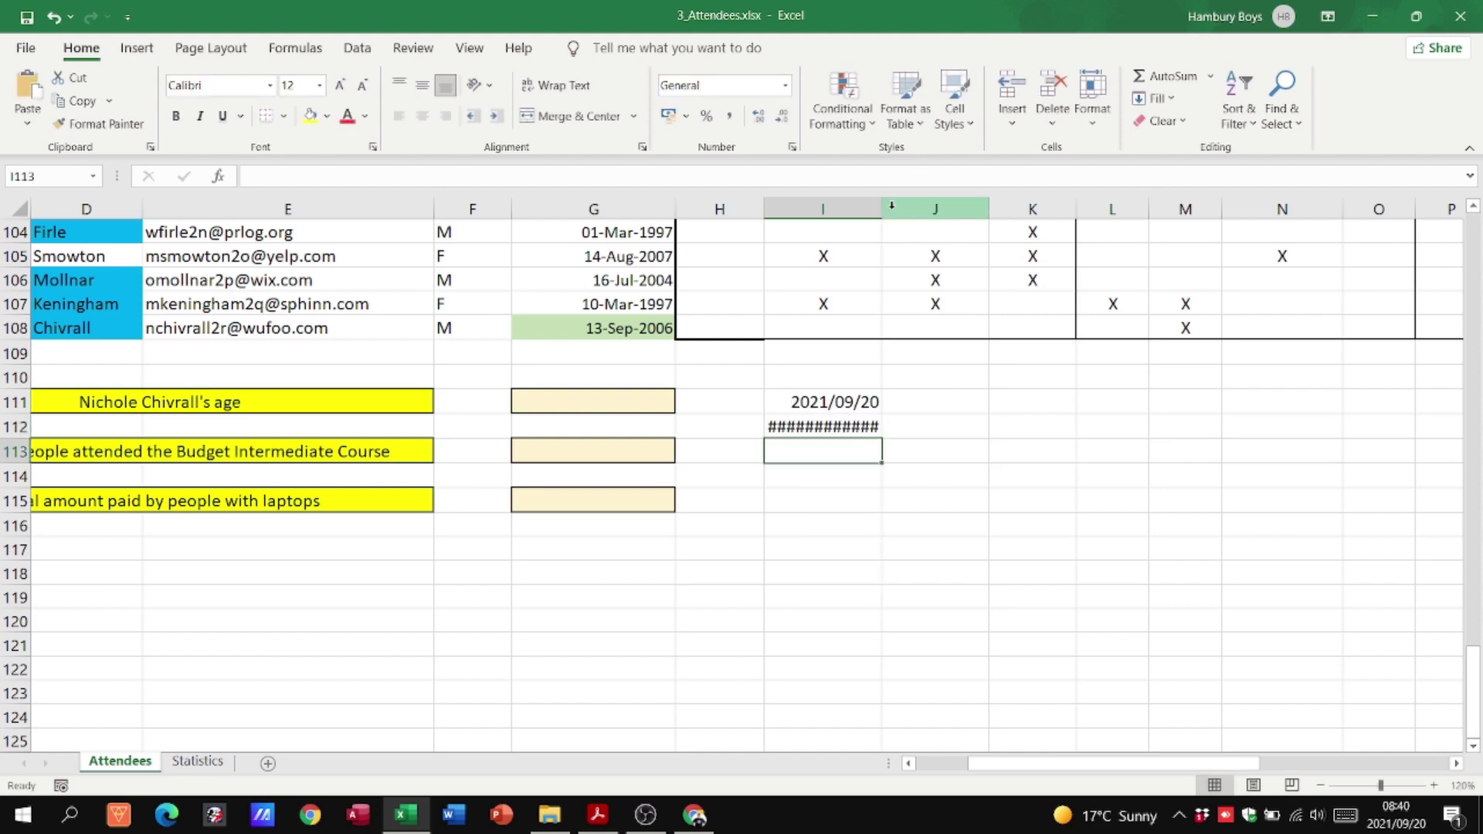
# Widen column I to compare the TODAY and NOW formulas, and clear cell I112.
pyautogui.moveTo(881, 210); pyautogui.dragTo(913, 211)
pyautogui.click(881, 403)
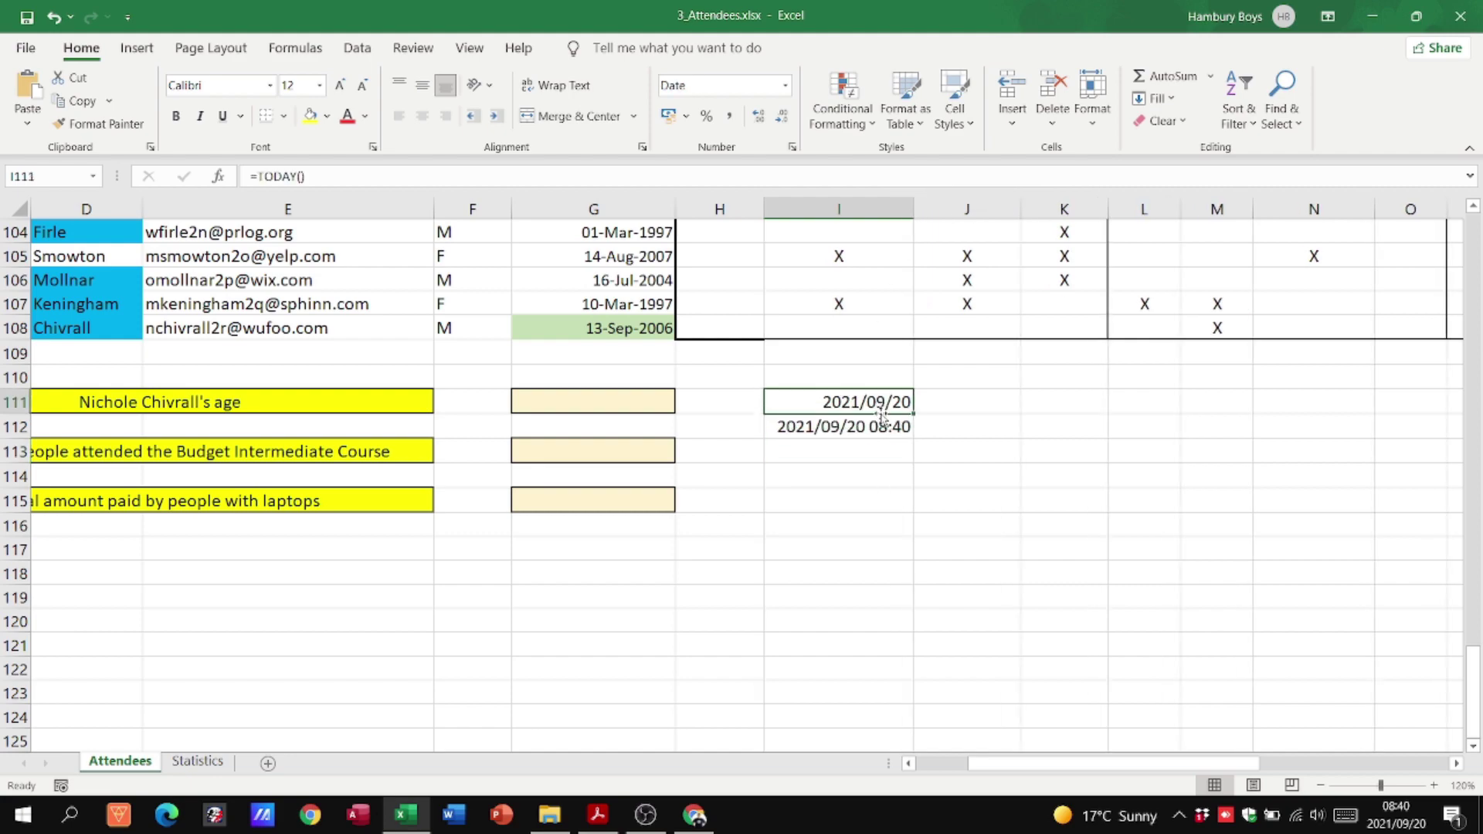
pyautogui.click(879, 426)
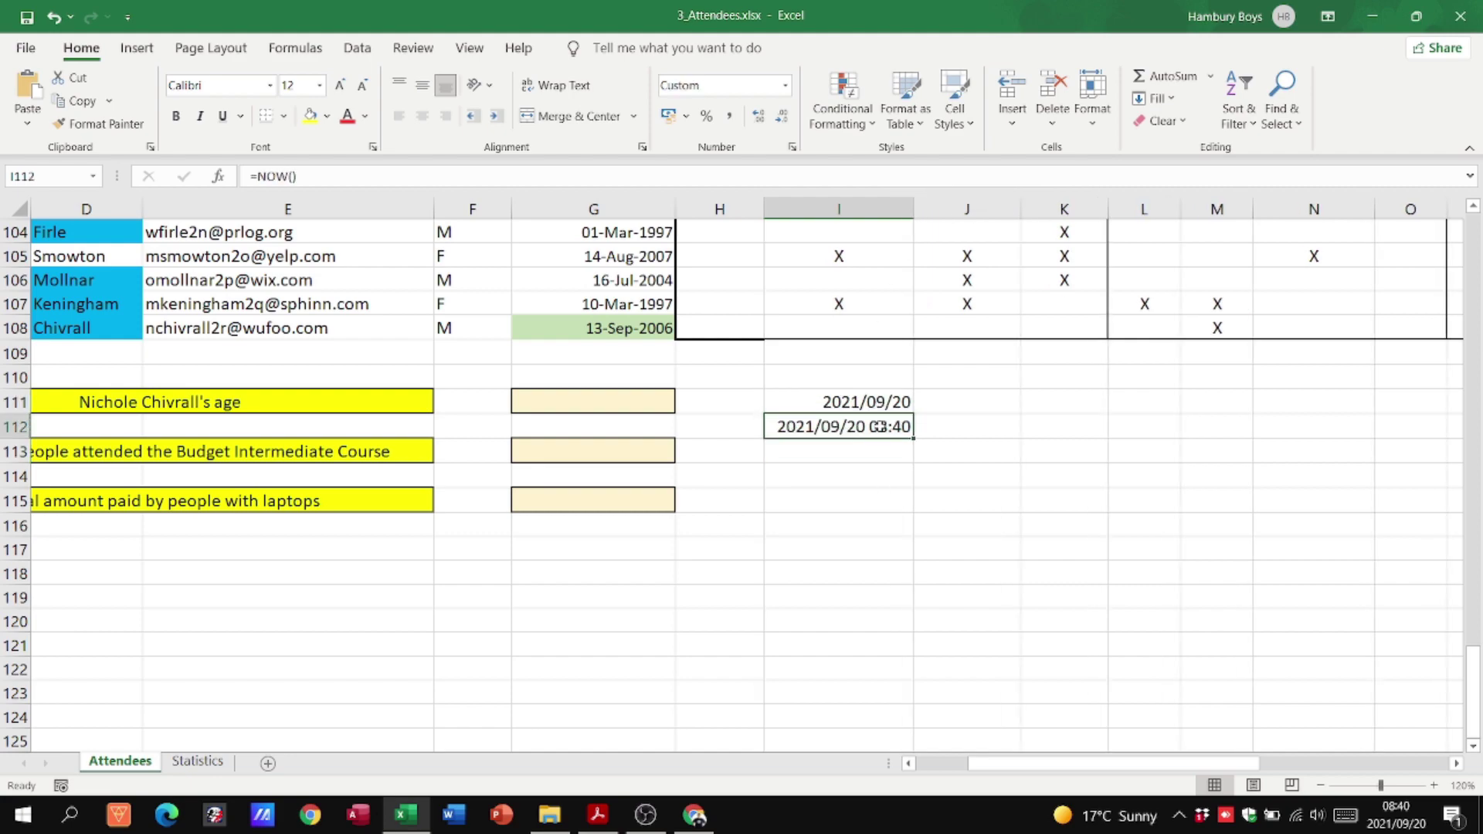
pyautogui.press('Delete')
pyautogui.press('Up')
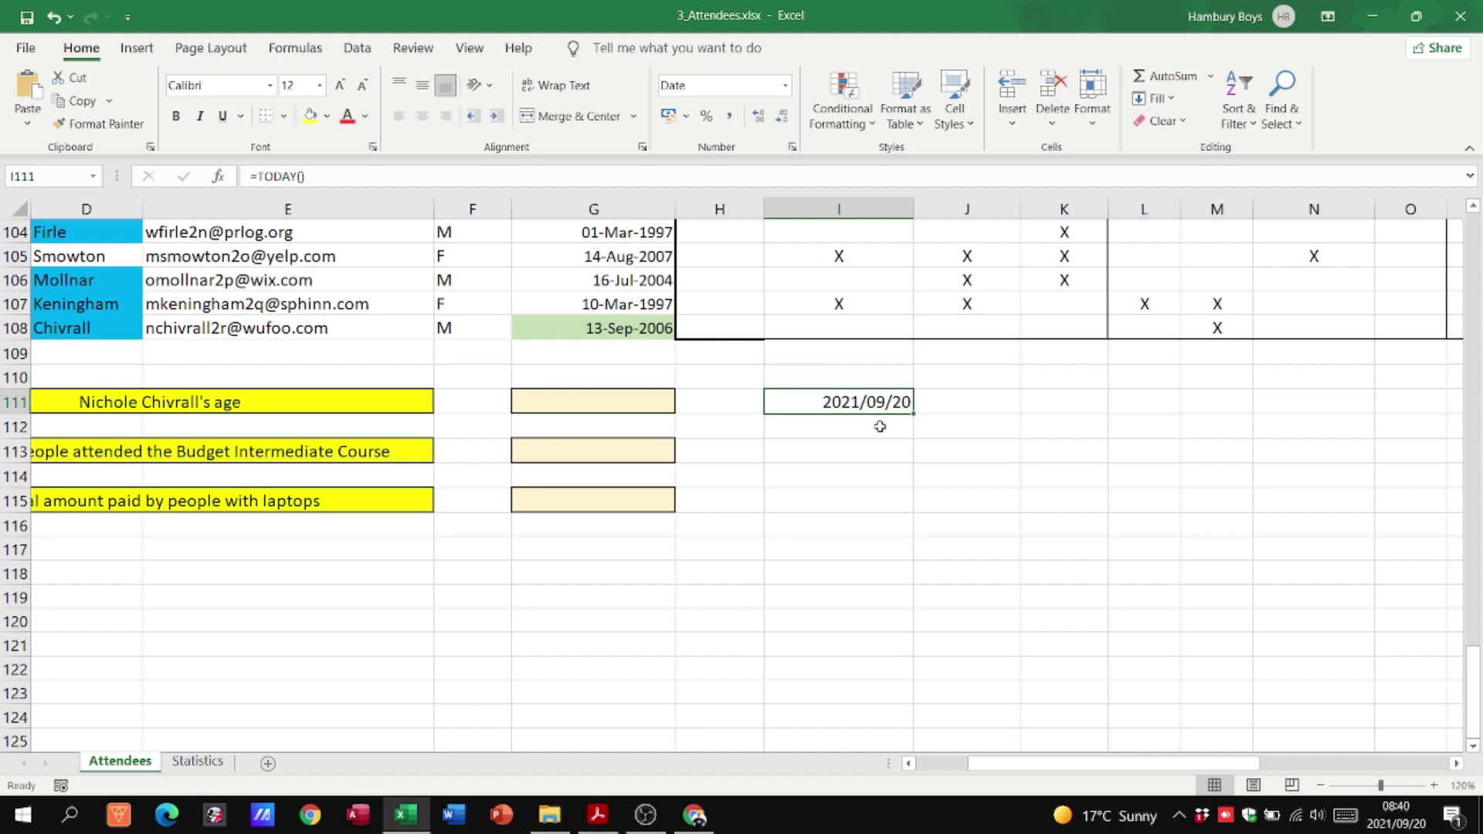
# Examine the last attendee's date of birth in G108 and look through the dates in column G.
pyautogui.click(911, 763)
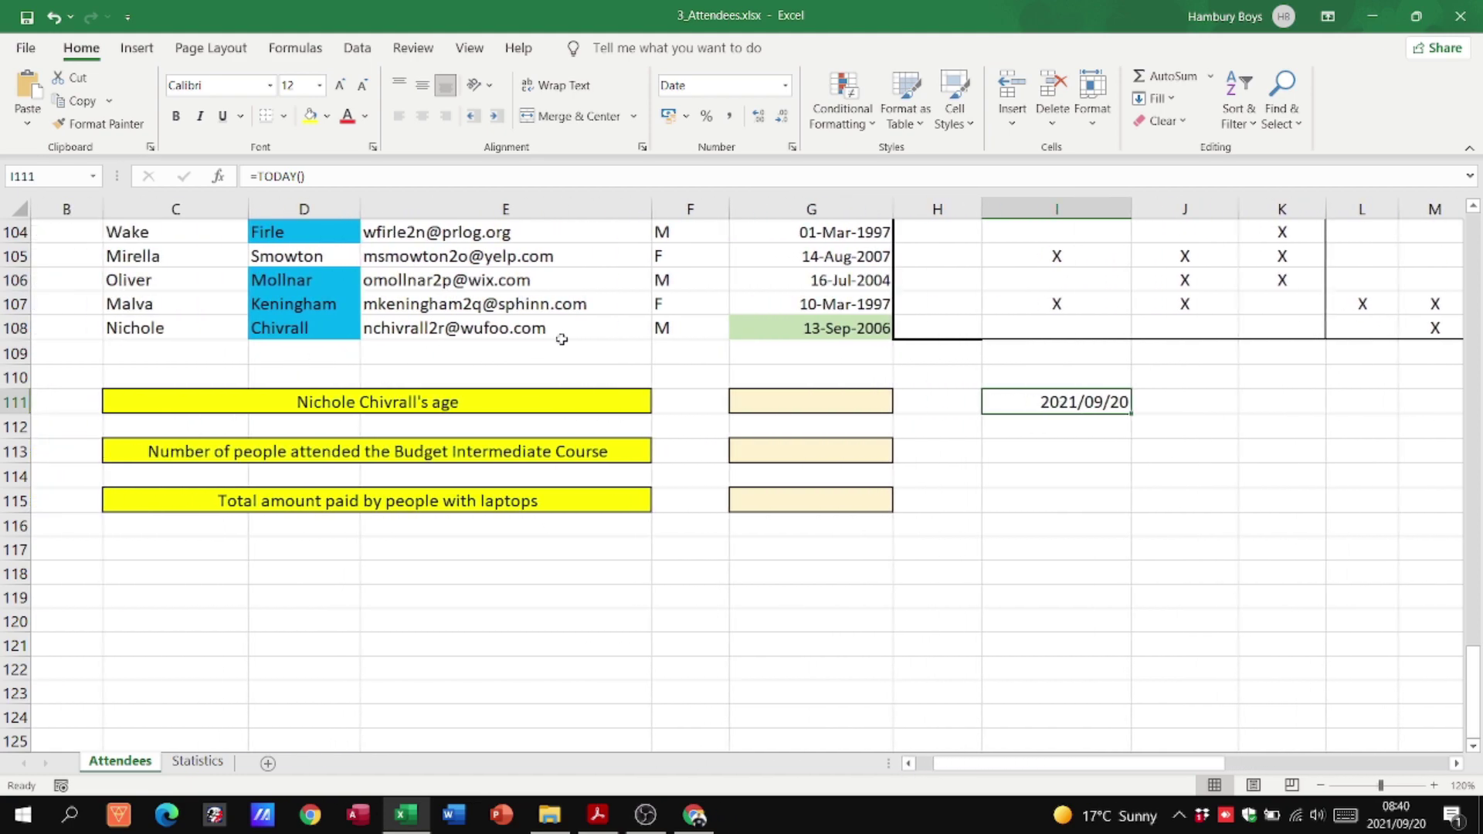
pyautogui.click(831, 329)
pyautogui.scroll(17, 840, 345)
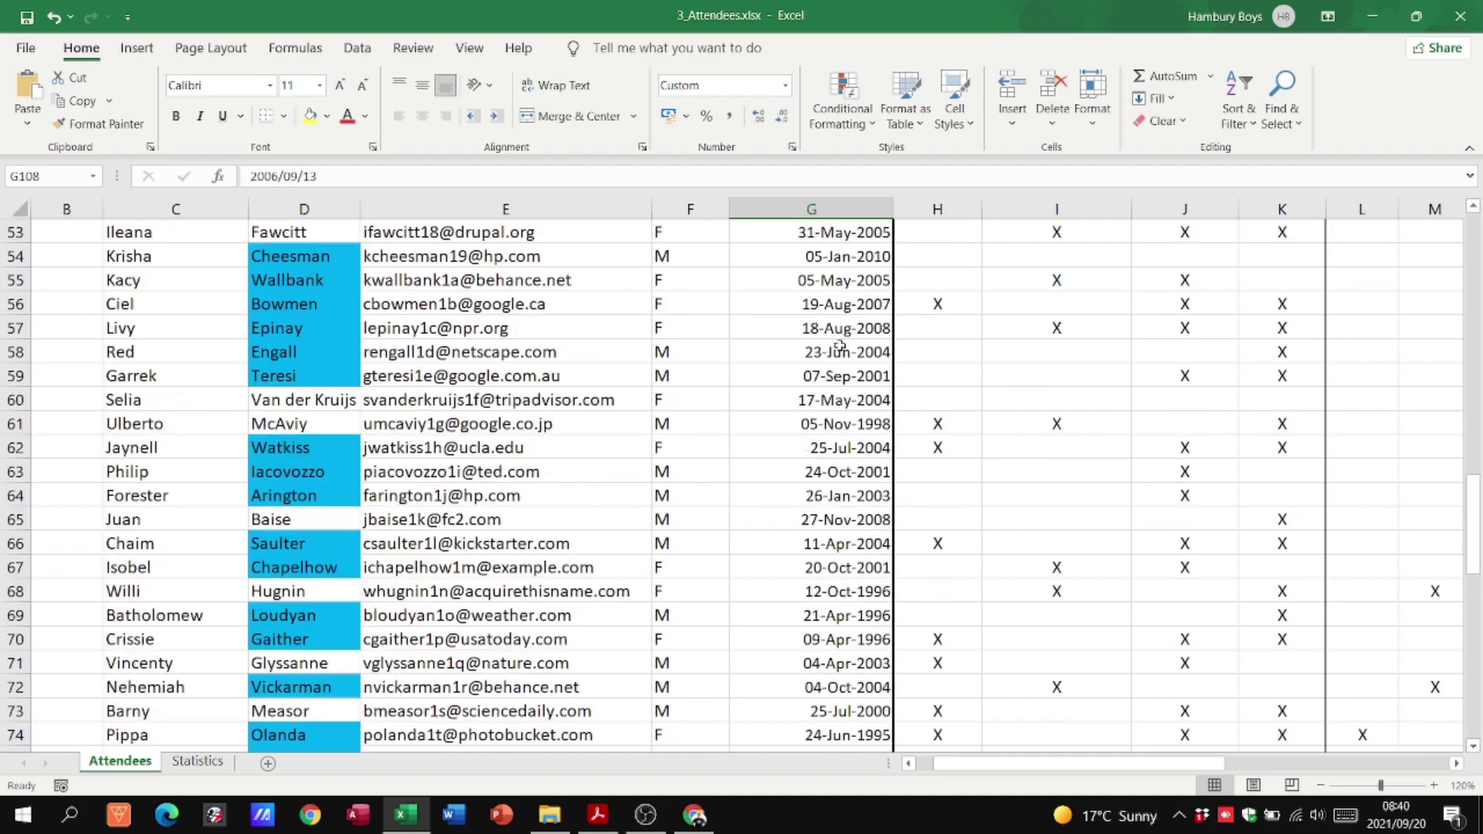
pyautogui.scroll(17, 840, 345)
pyautogui.scroll(-20, 840, 345)
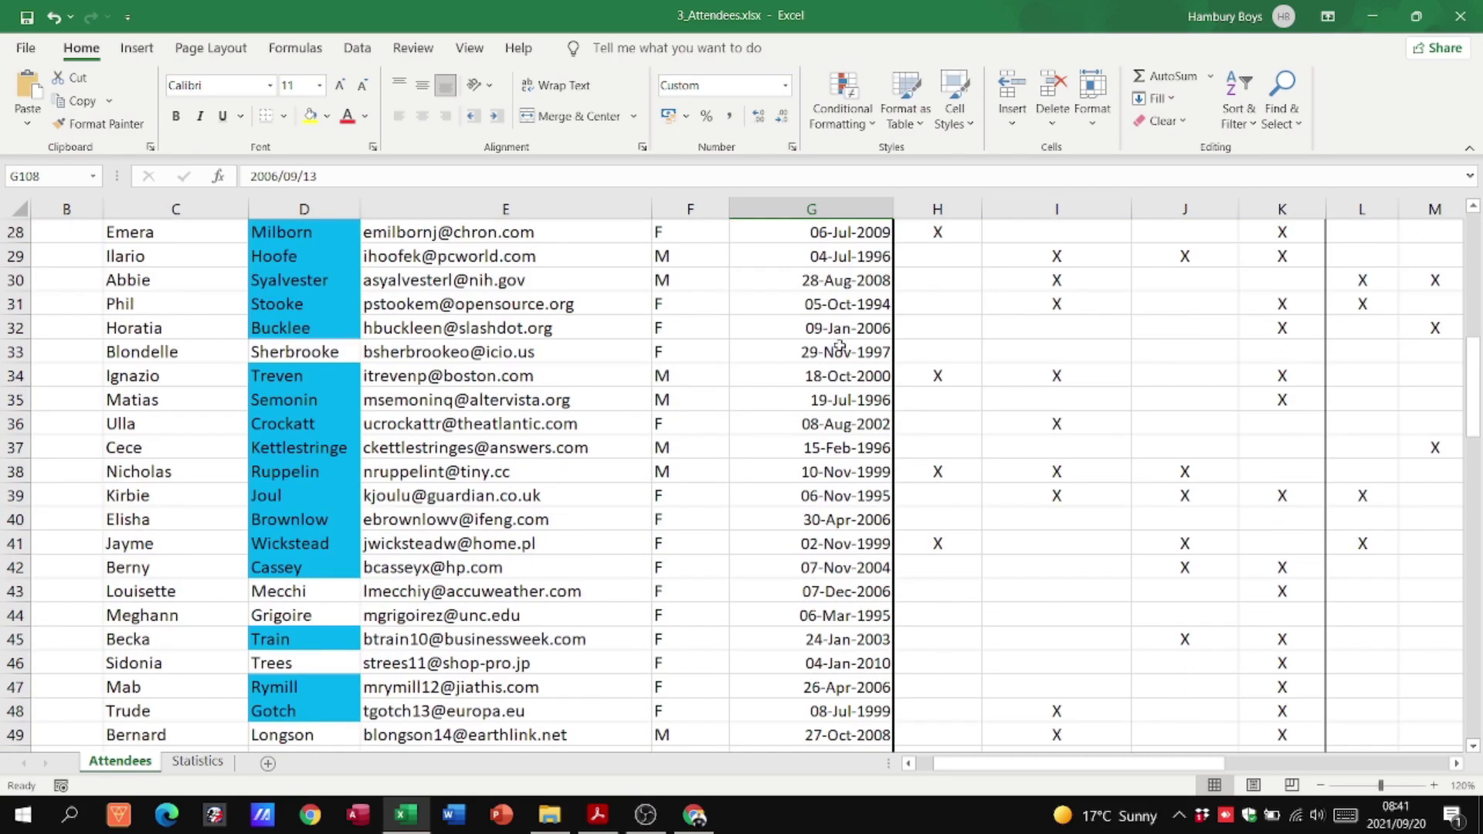
pyautogui.scroll(-3, 839, 345)
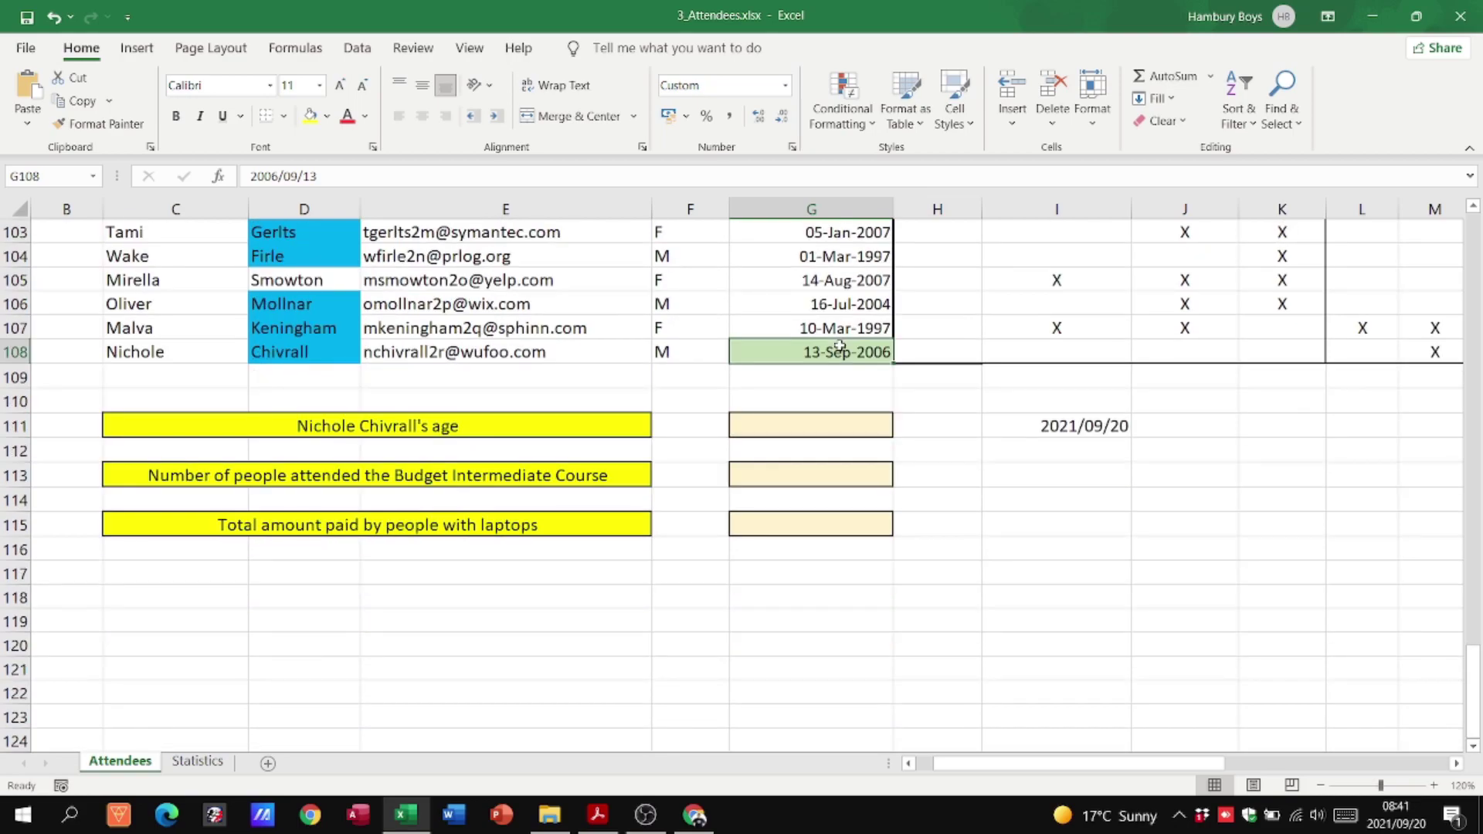
# Calculate the last attendee's age in G111 with =YEAR(TODAY())-YEAR(G108).
pyautogui.click(818, 429)
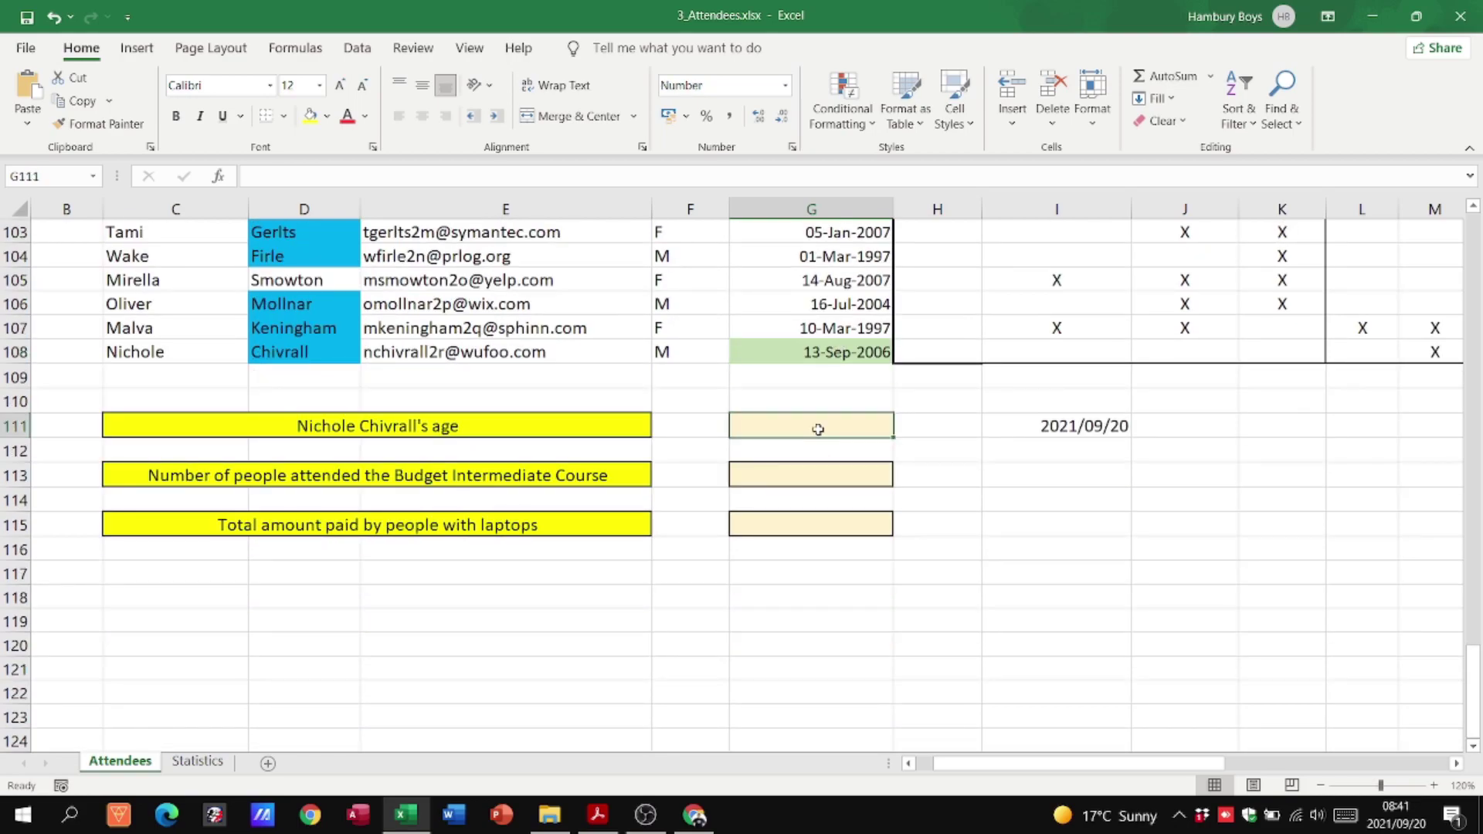
pyautogui.write('=YEAR')
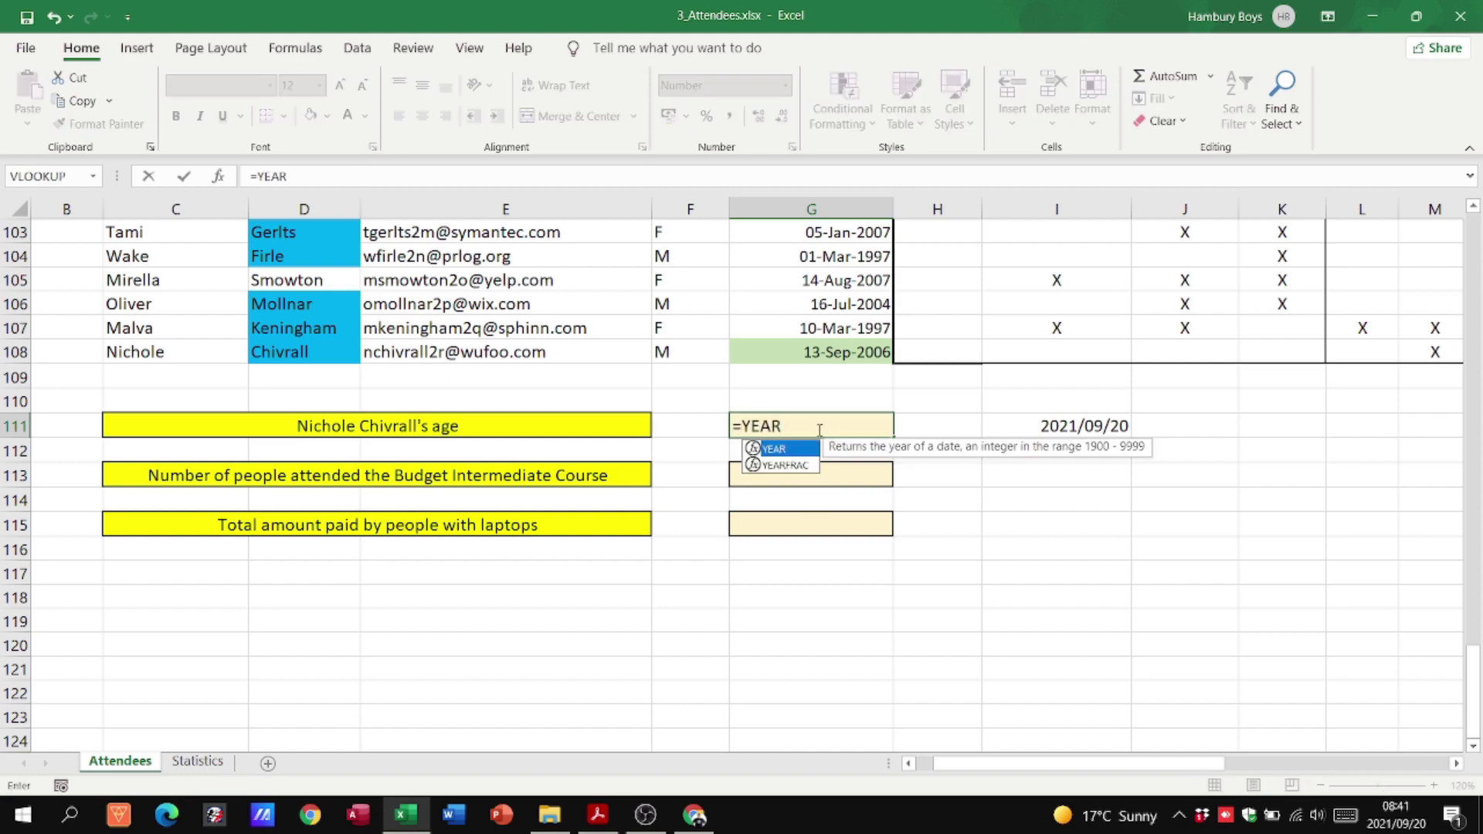
pyautogui.write('(')
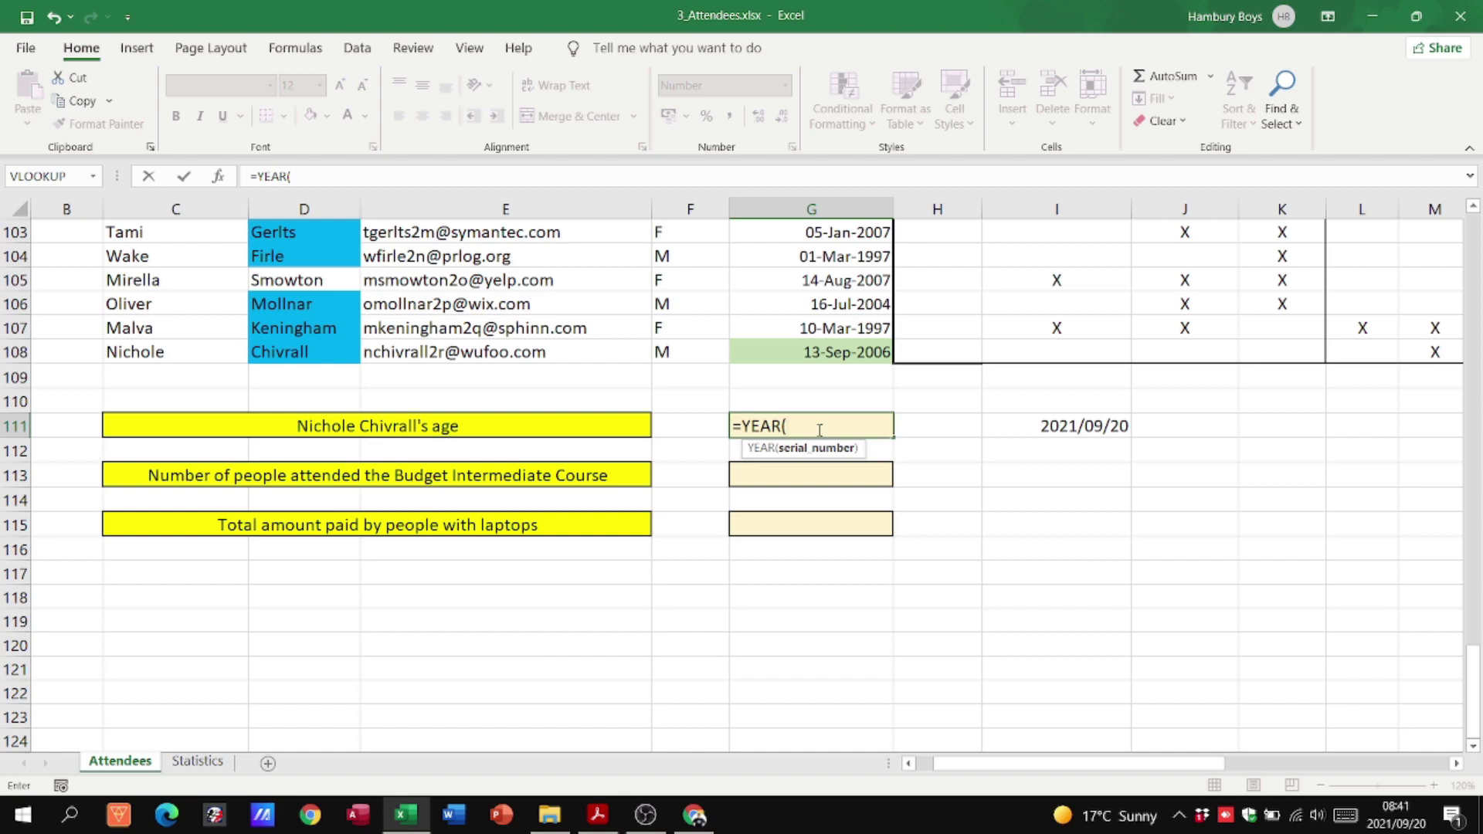
pyautogui.write('today(')
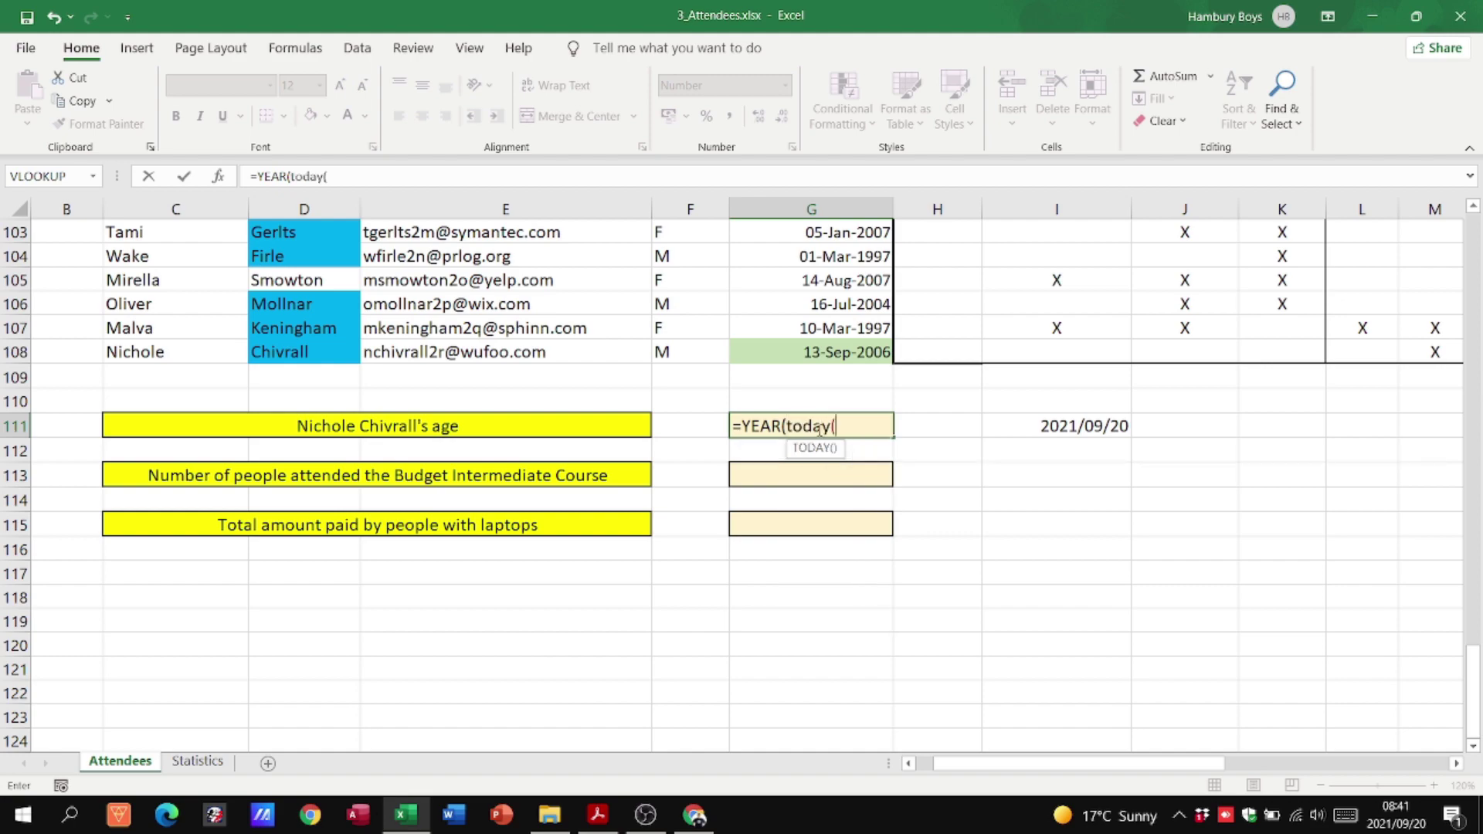
pyautogui.write(')')
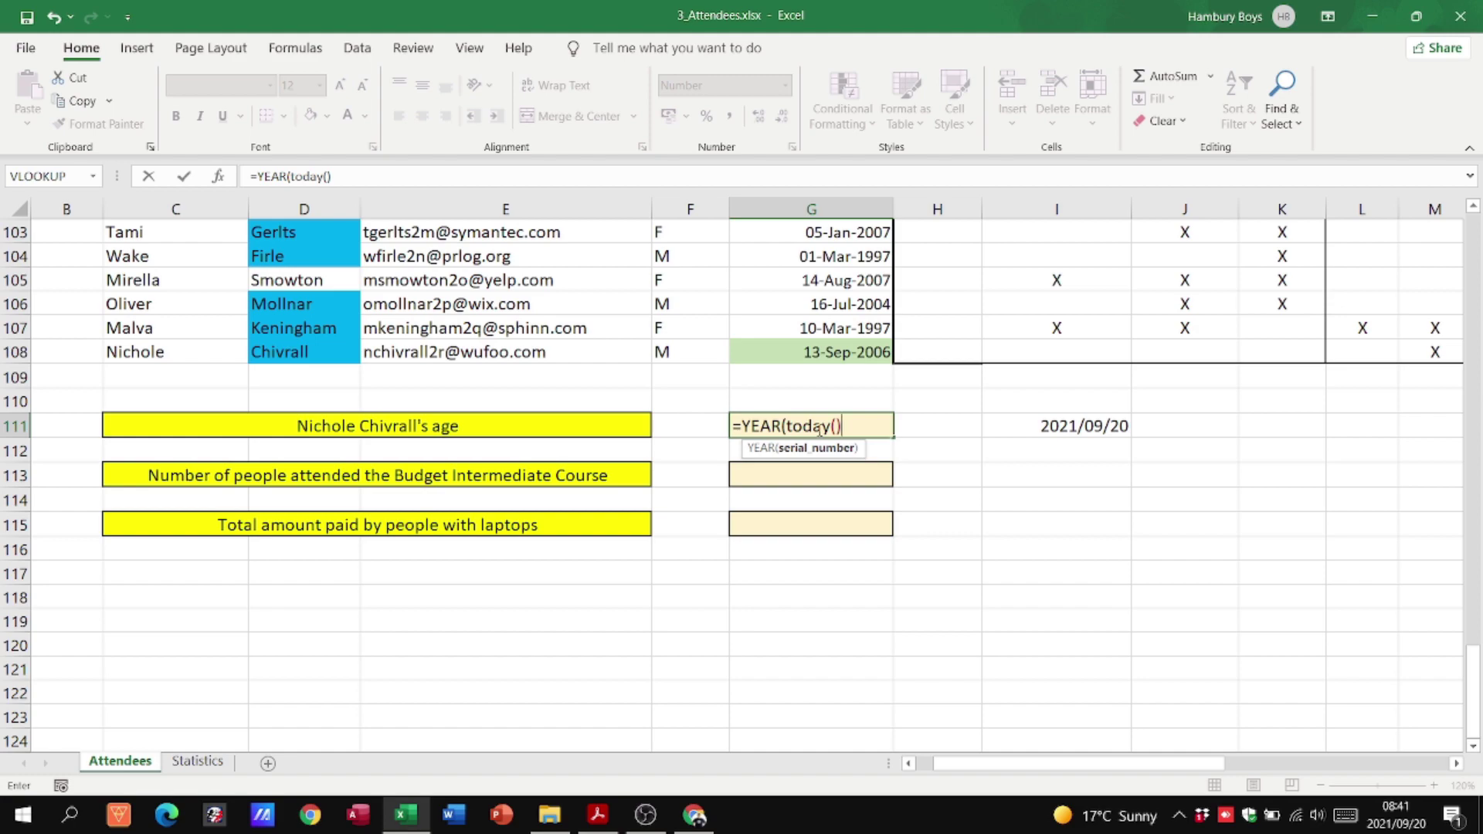
pyautogui.write(')')
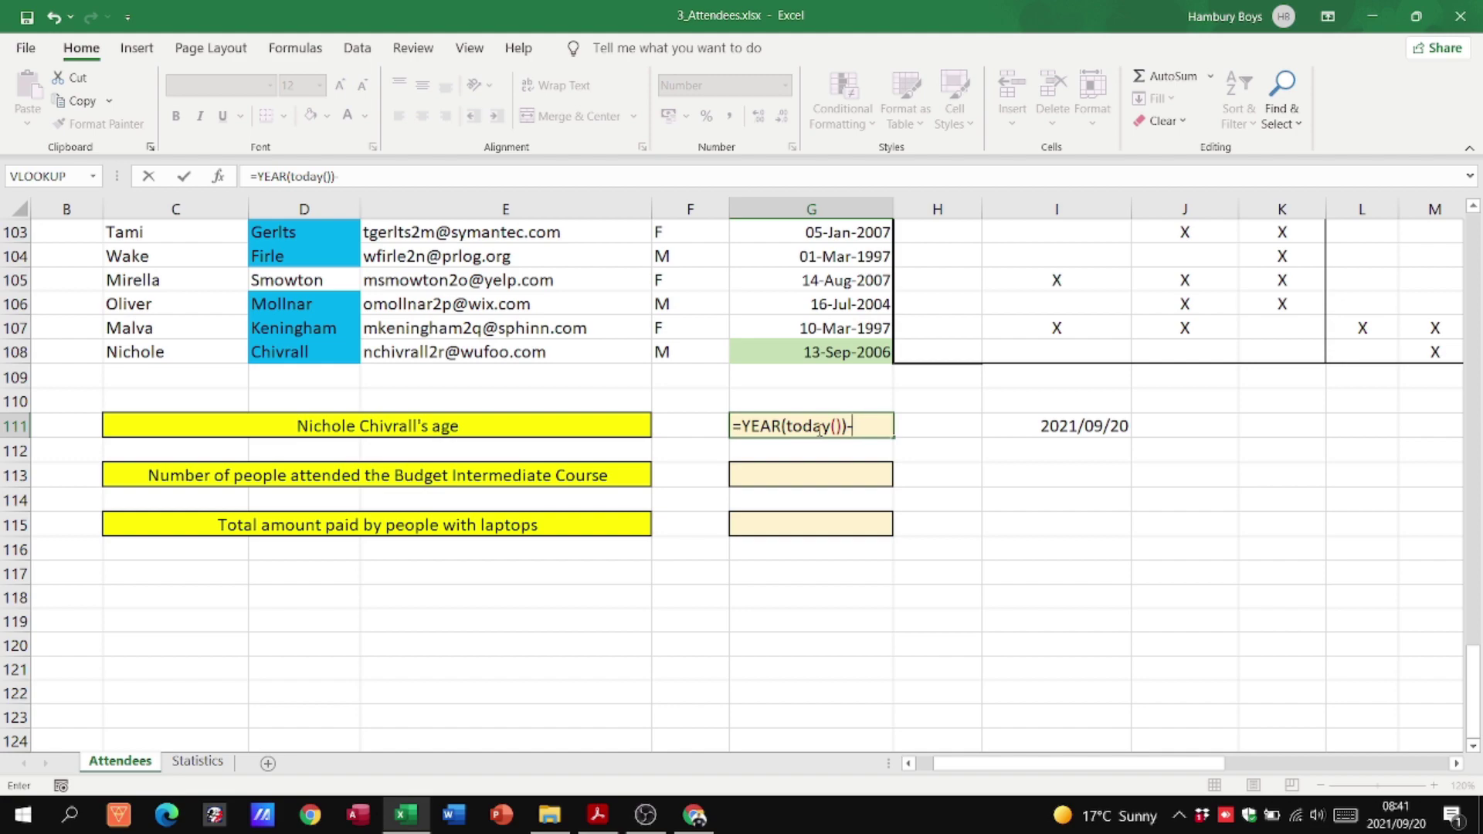
pyautogui.write('-YEAR')
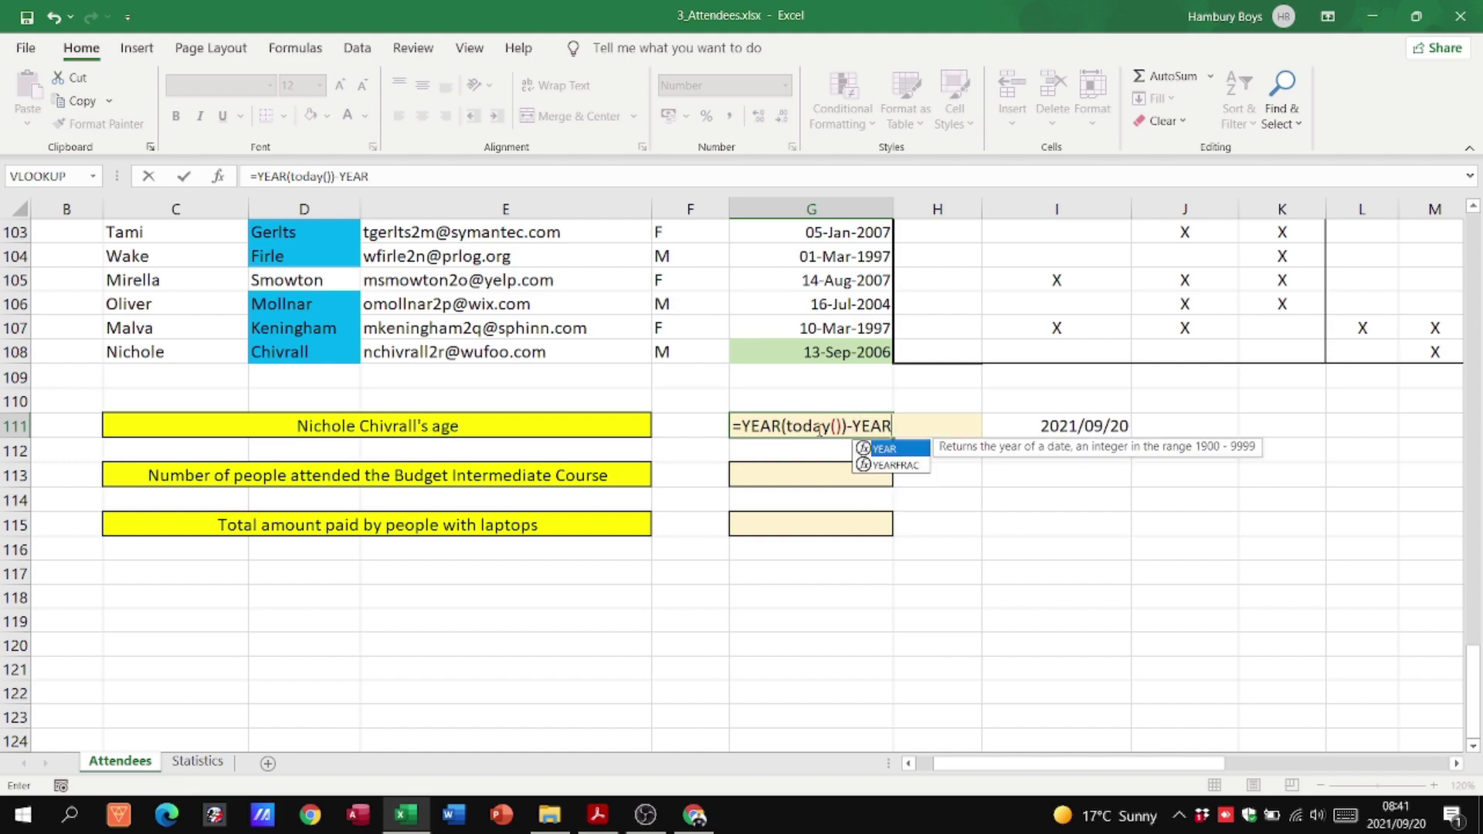
pyautogui.write('(')
pyautogui.click(821, 353)
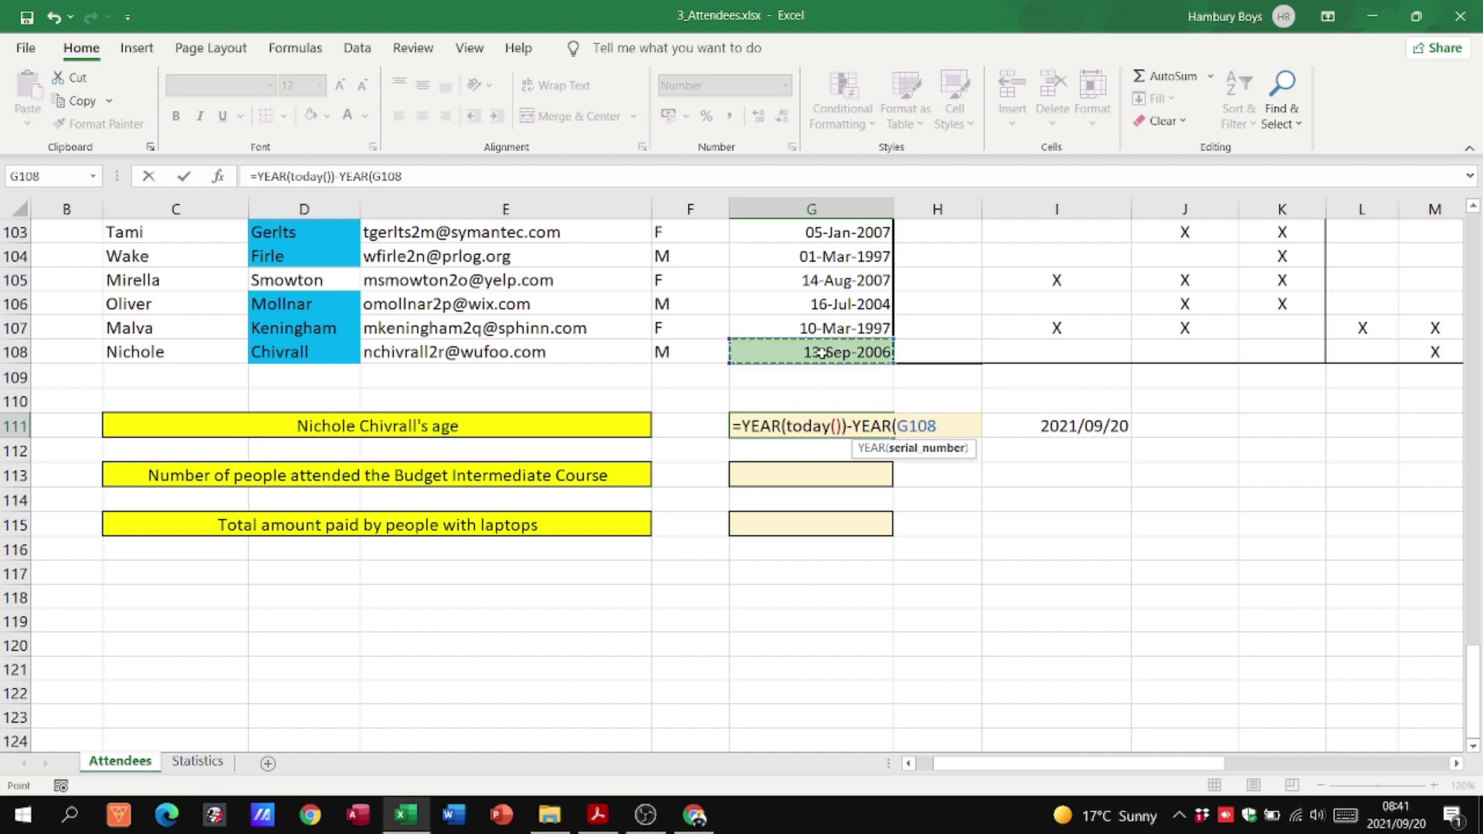
pyautogui.write(')')
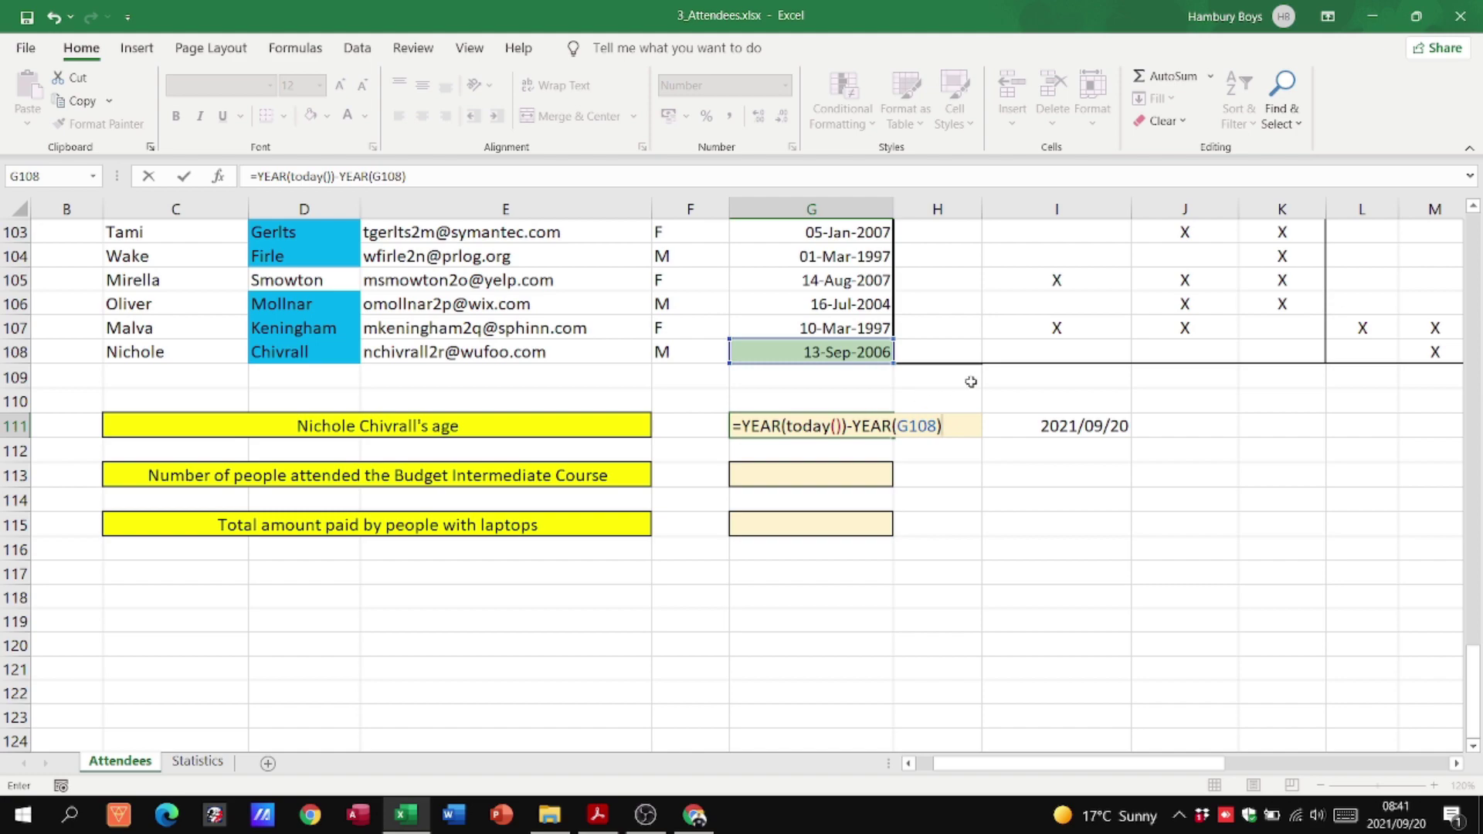
pyautogui.press('Return')
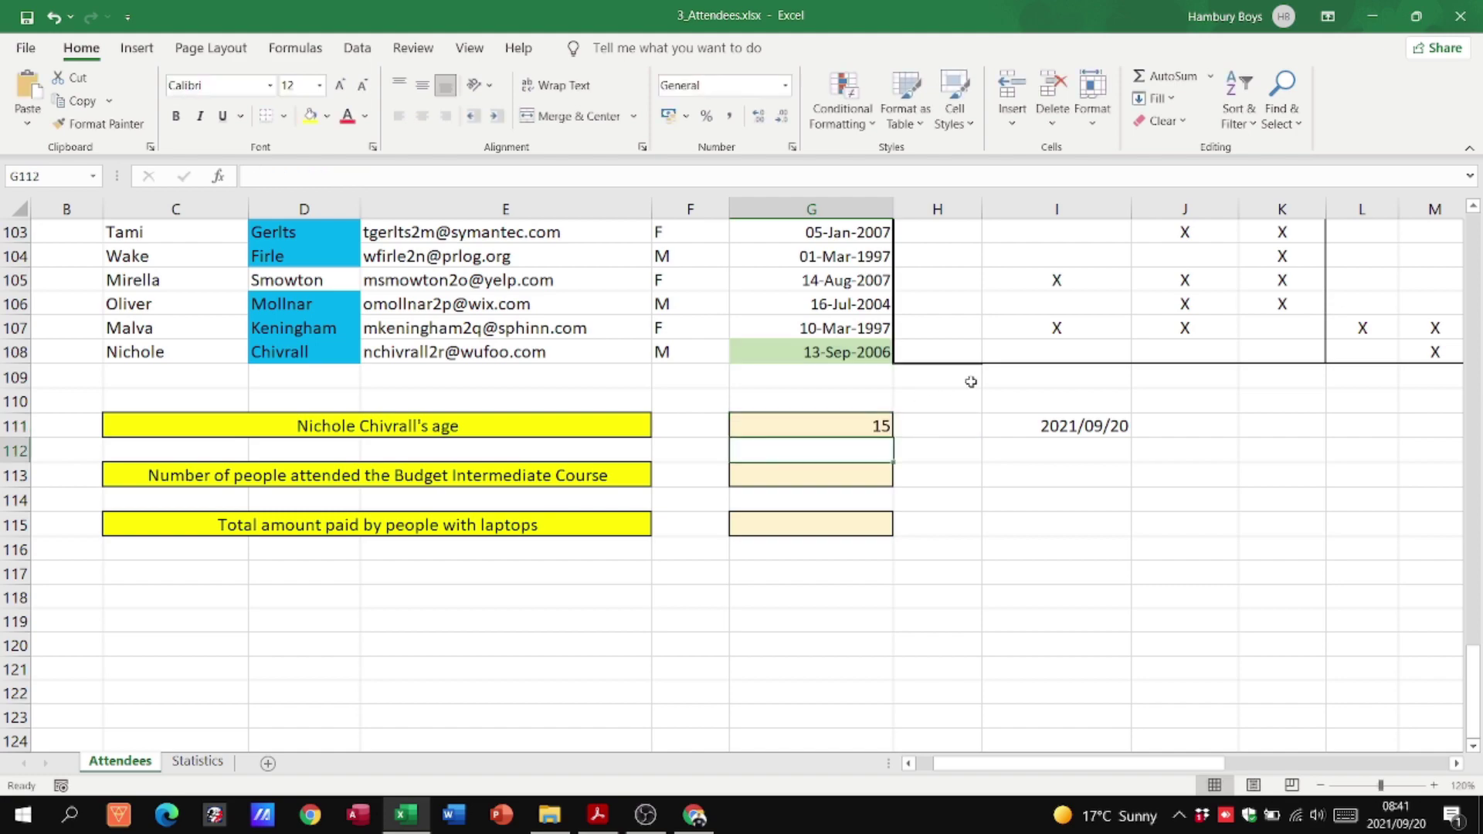
# Review the YEAR and TODAY age formula in cell G111 and the date of birth it references.
pyautogui.press('Up')
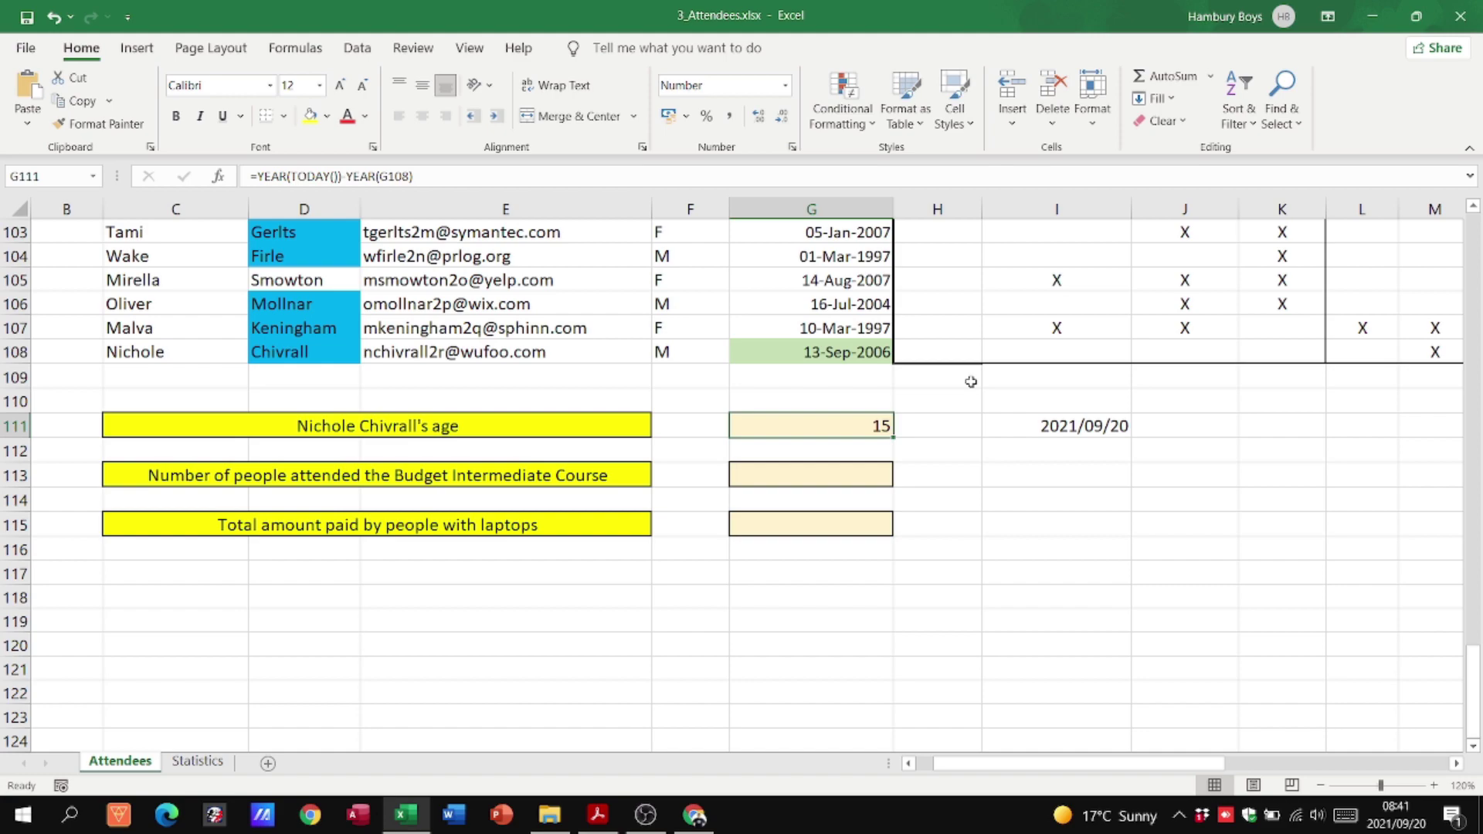
pyautogui.doubleClick(881, 424)
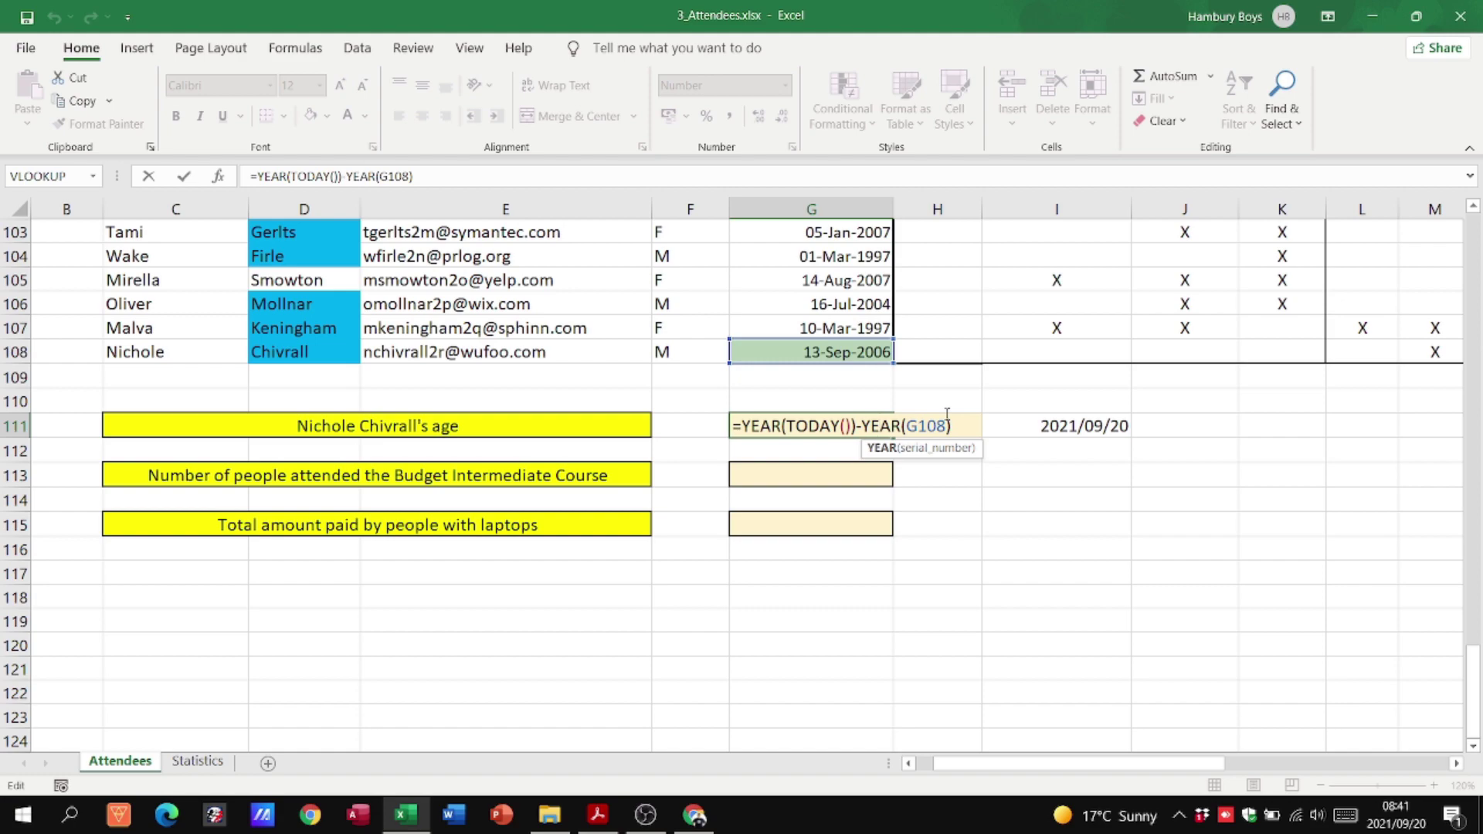
pyautogui.press('Escape')
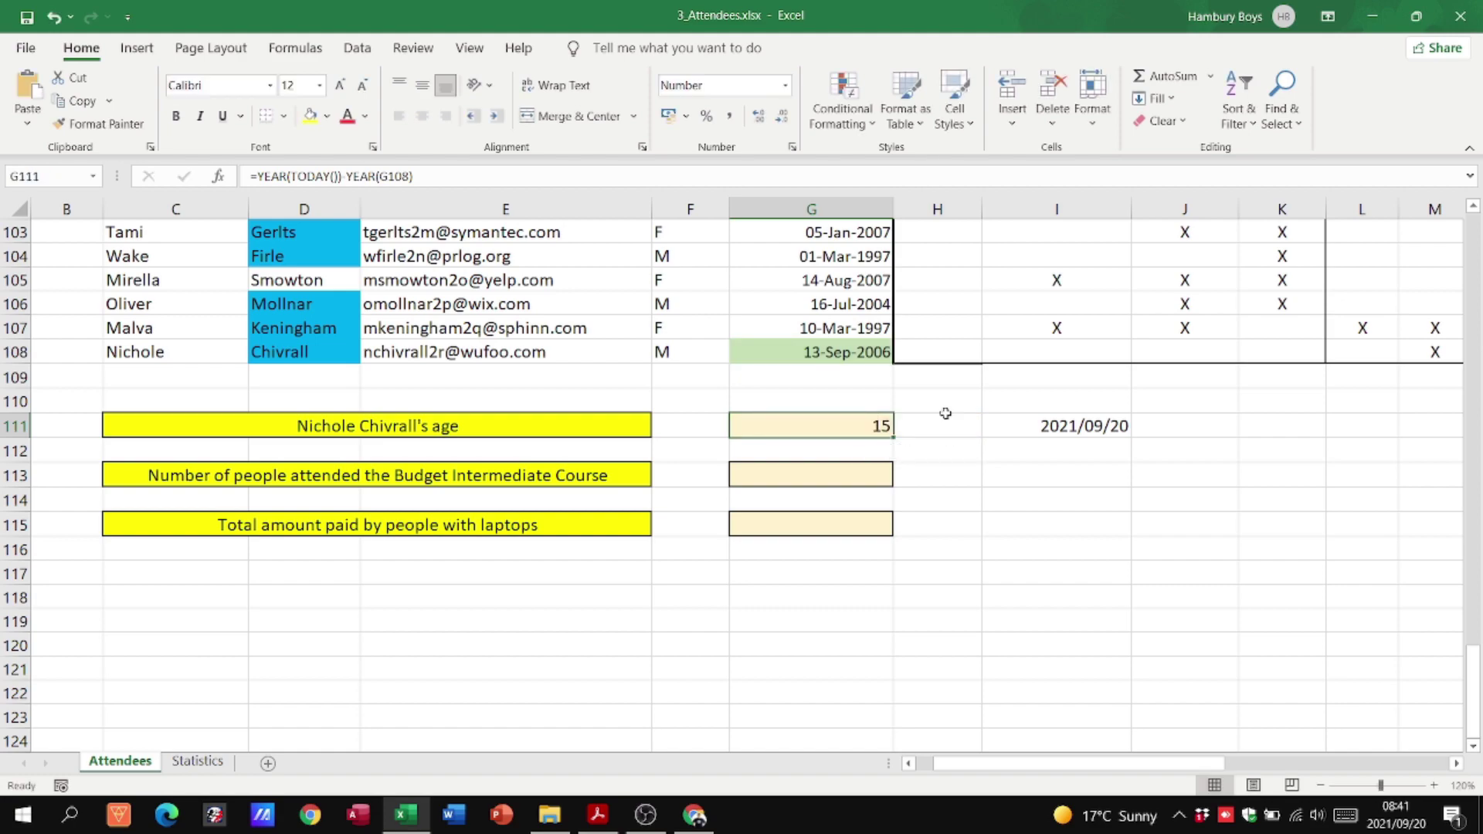
pyautogui.doubleClick(833, 424)
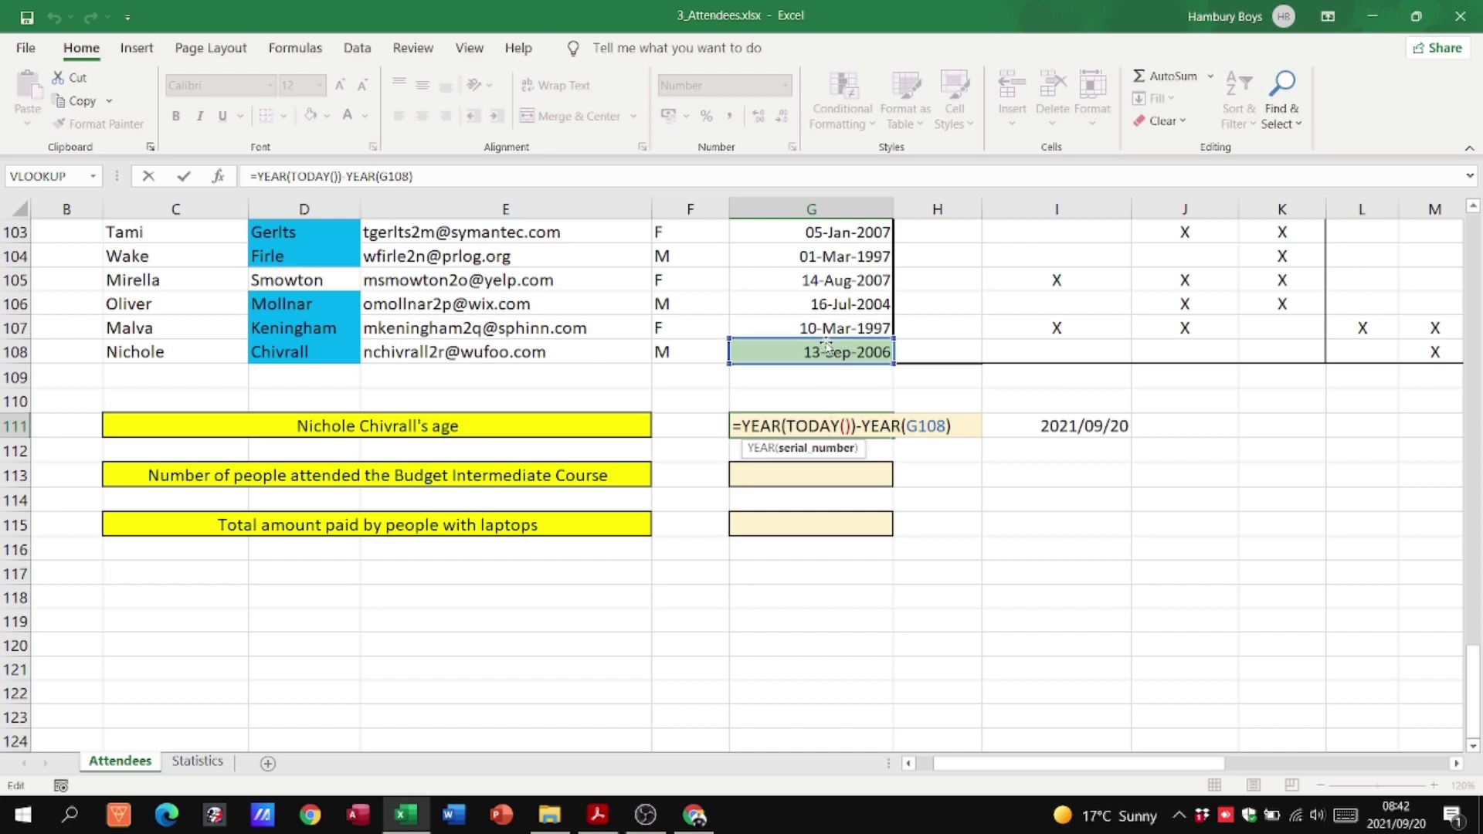
# Switch to Adobe Acrobat Reader to read question 3.11 of the exam paper, and select answer cell G113 in the Excel workbook.
pyautogui.hotkey('alt', 'Tab')
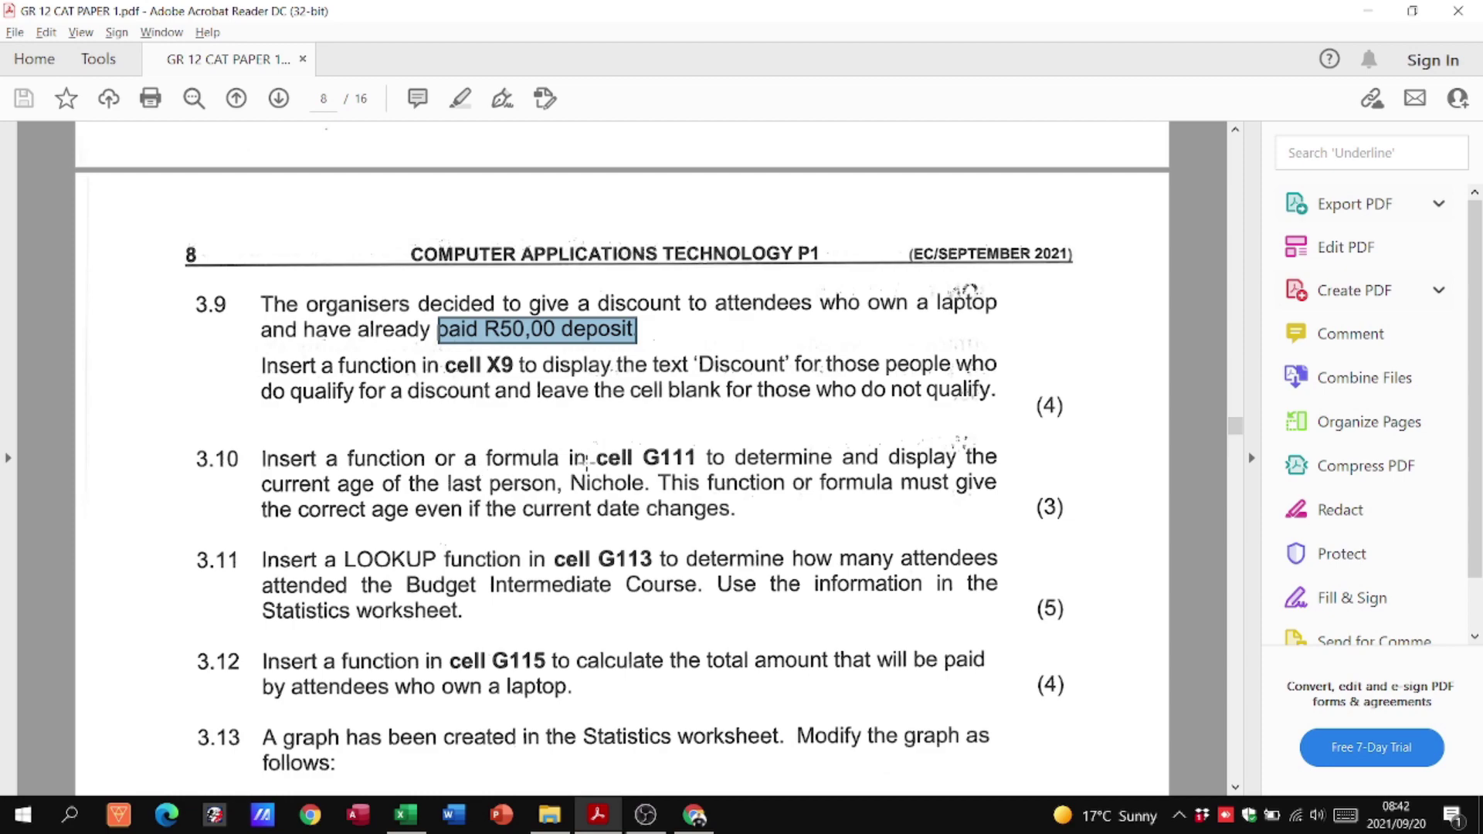
pyautogui.scroll(-3, 994, 423)
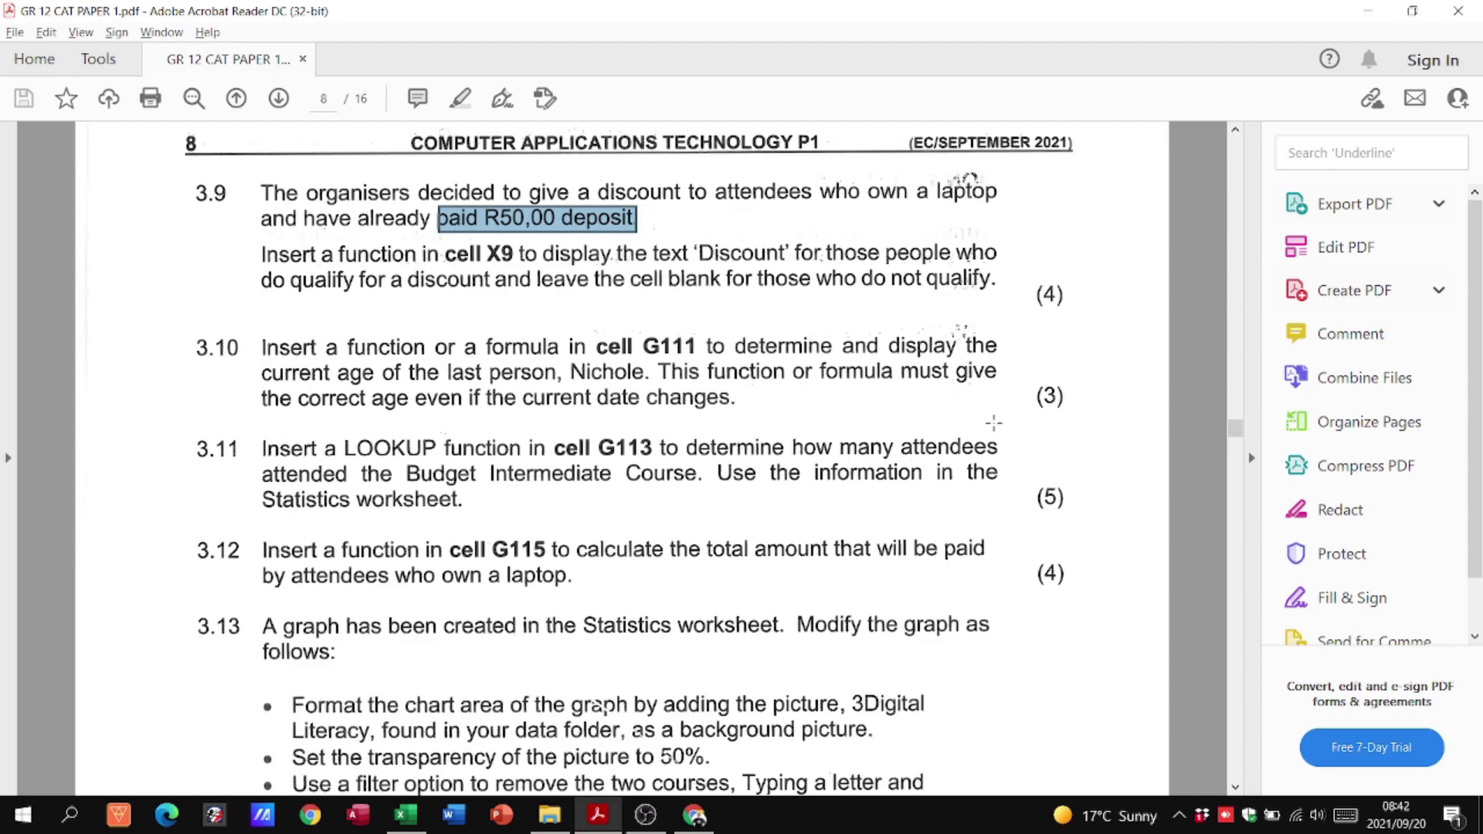
pyautogui.scroll(-2, 995, 422)
pyautogui.hotkey('alt', 'Tab')
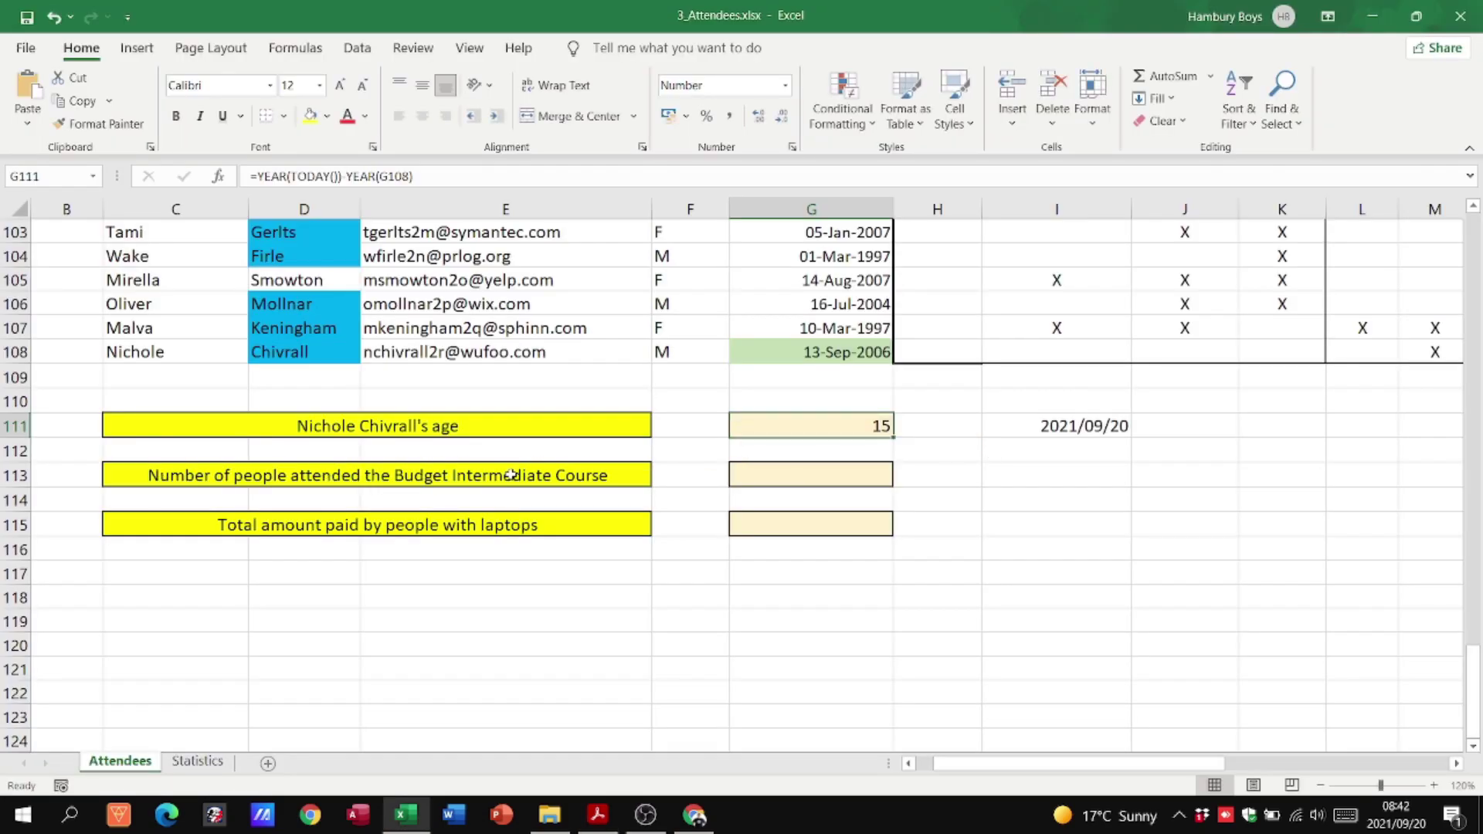
pyautogui.click(732, 474)
pyautogui.hotkey('alt', 'Tab')
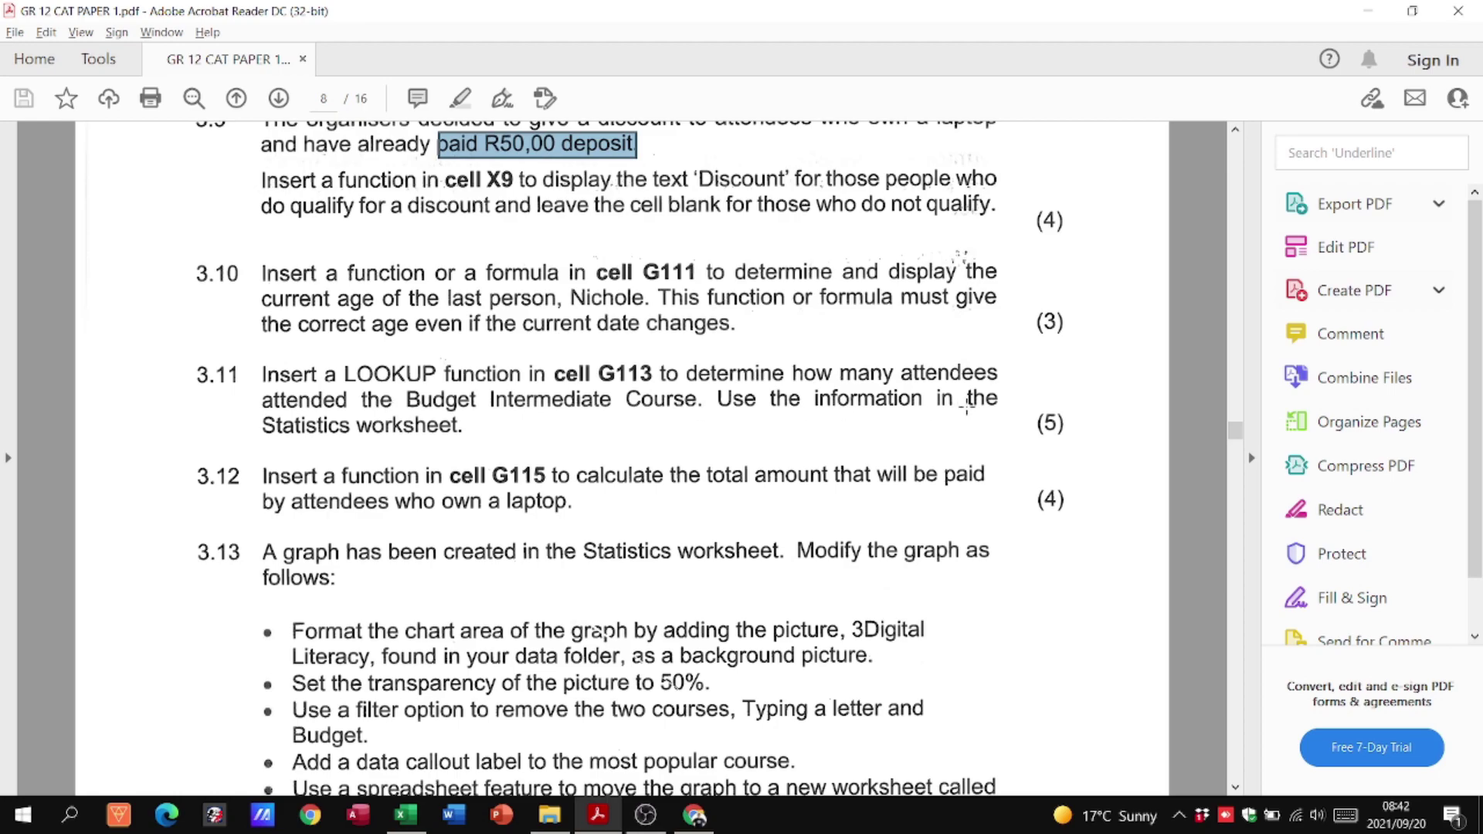
pyautogui.hotkey('alt', 'Tab')
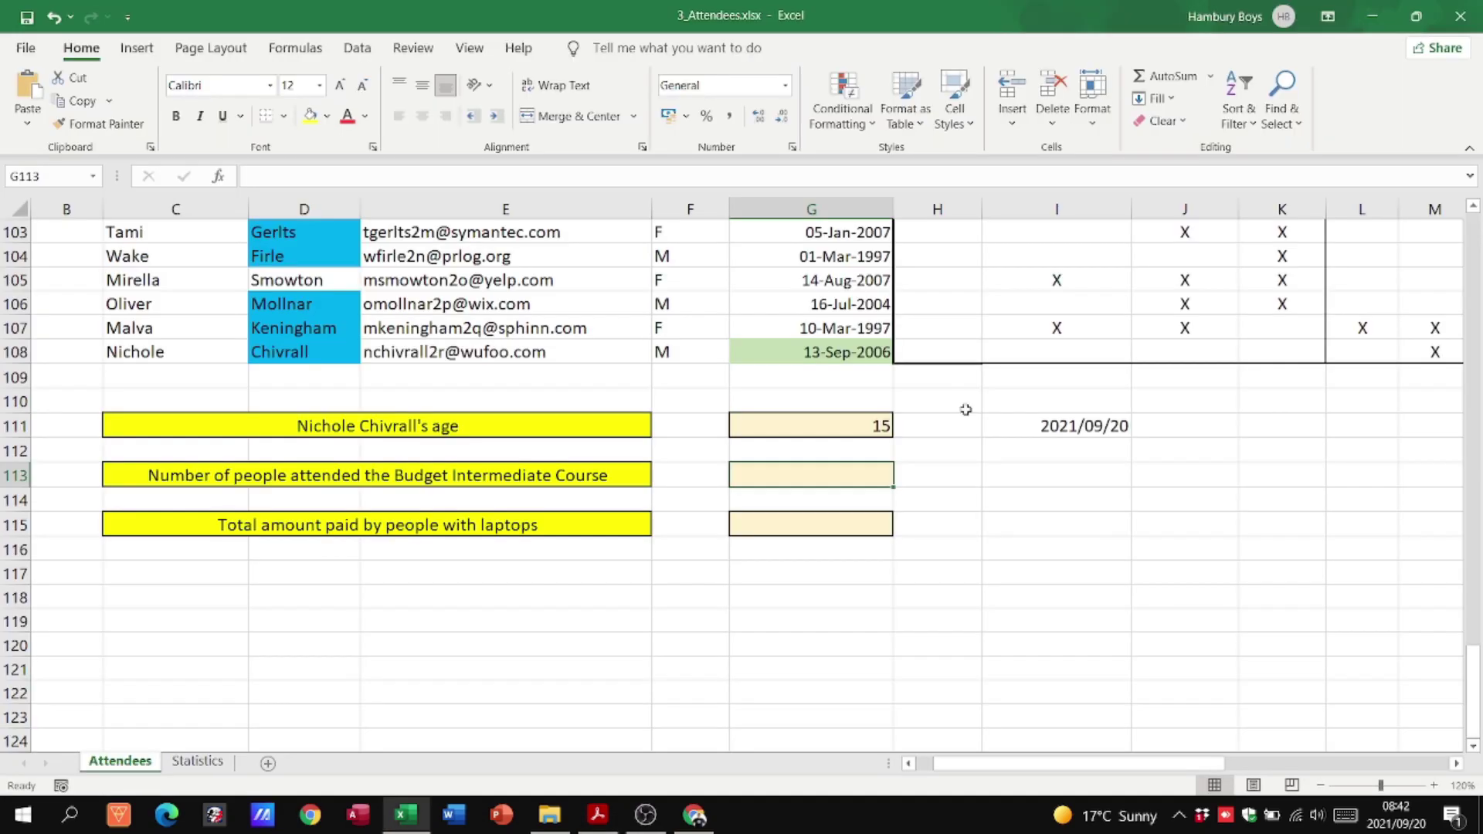
# Move the attendees-per-course chart on the Statistics sheet away from the data rows, and recheck question 3.11 in the exam PDF.
pyautogui.click(198, 761)
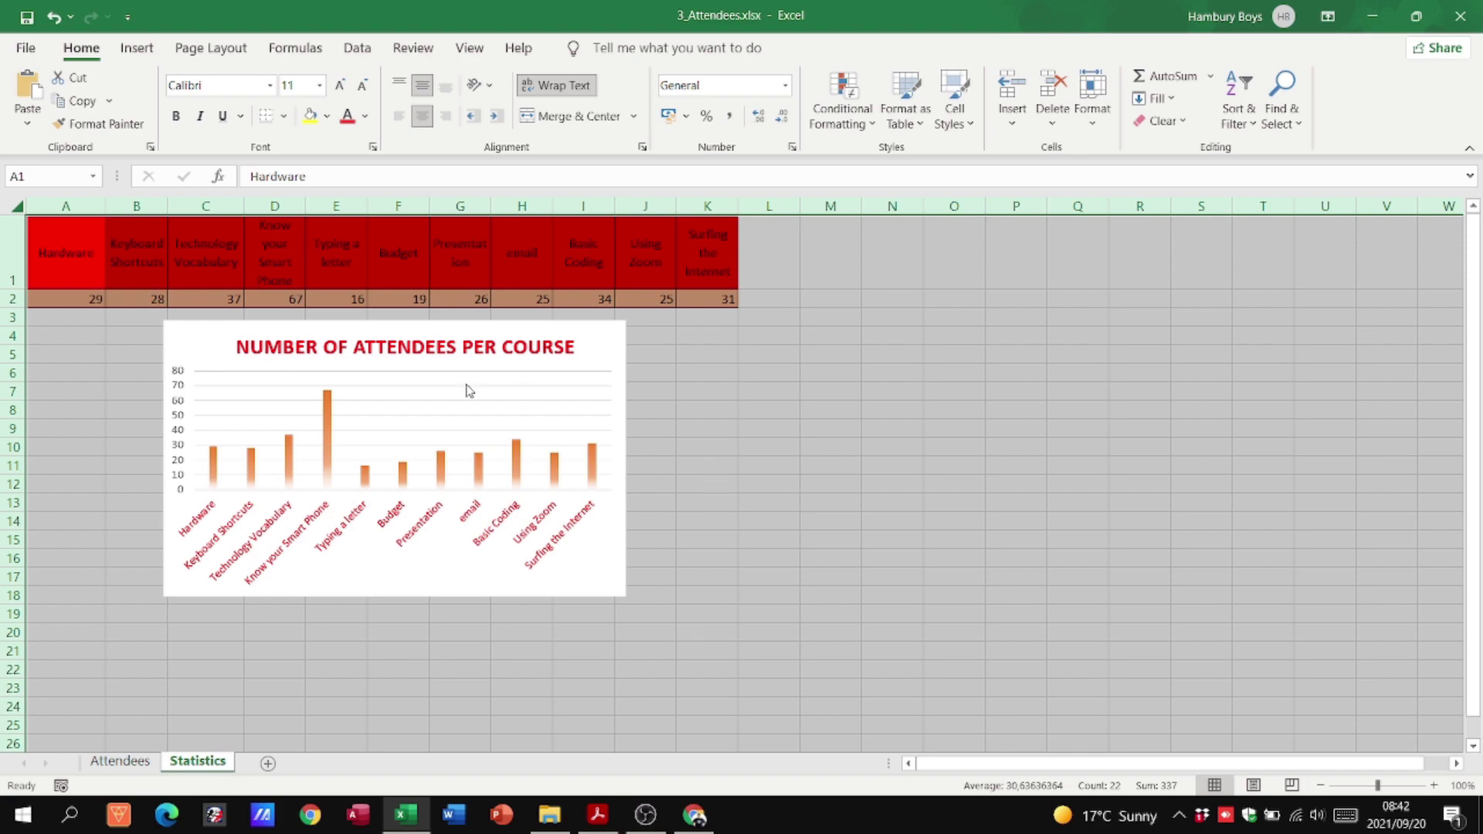
pyautogui.moveTo(599, 357); pyautogui.dragTo(767, 380)
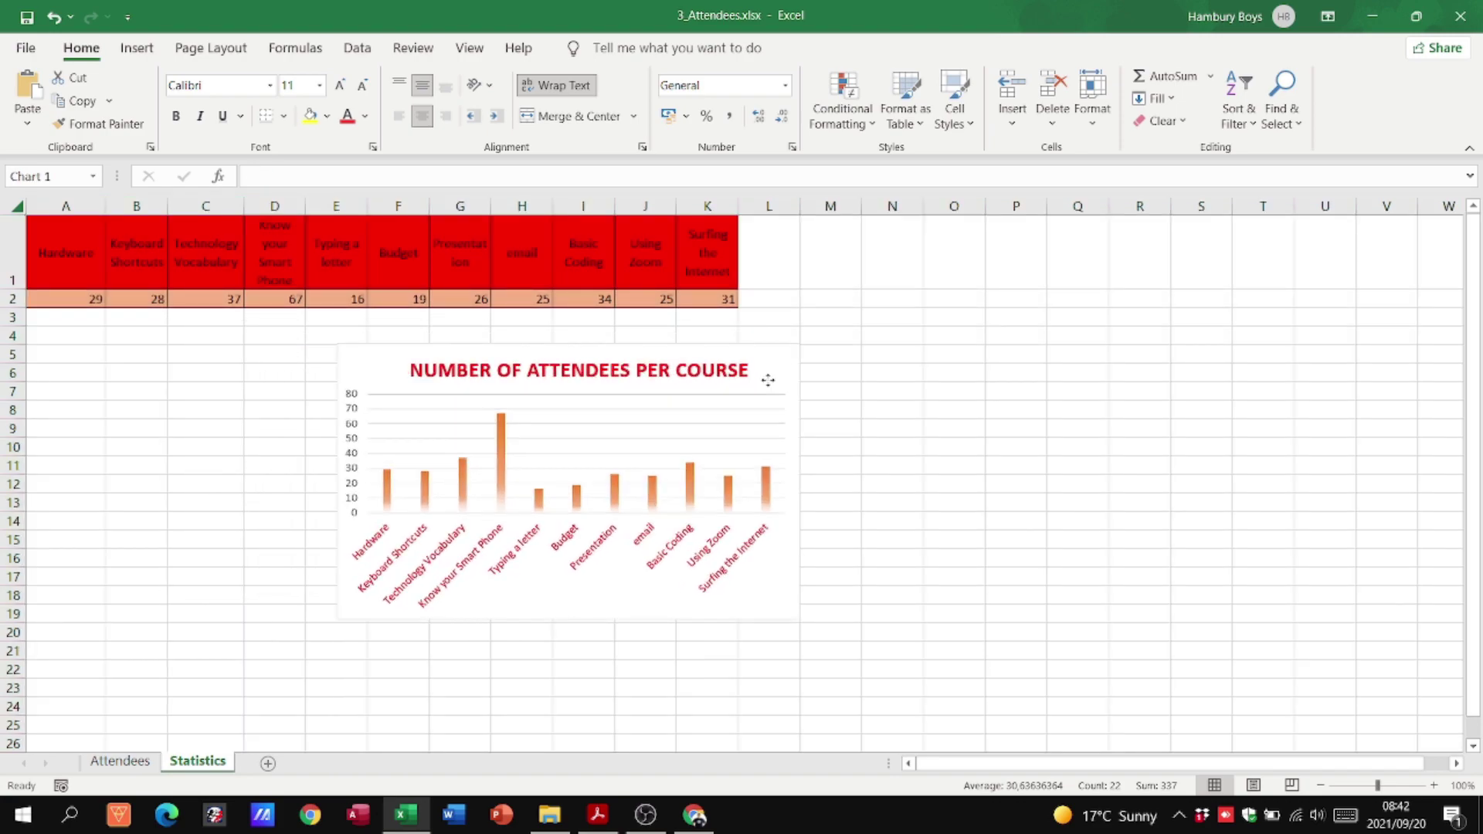
pyautogui.hotkey('alt', 'Tab')
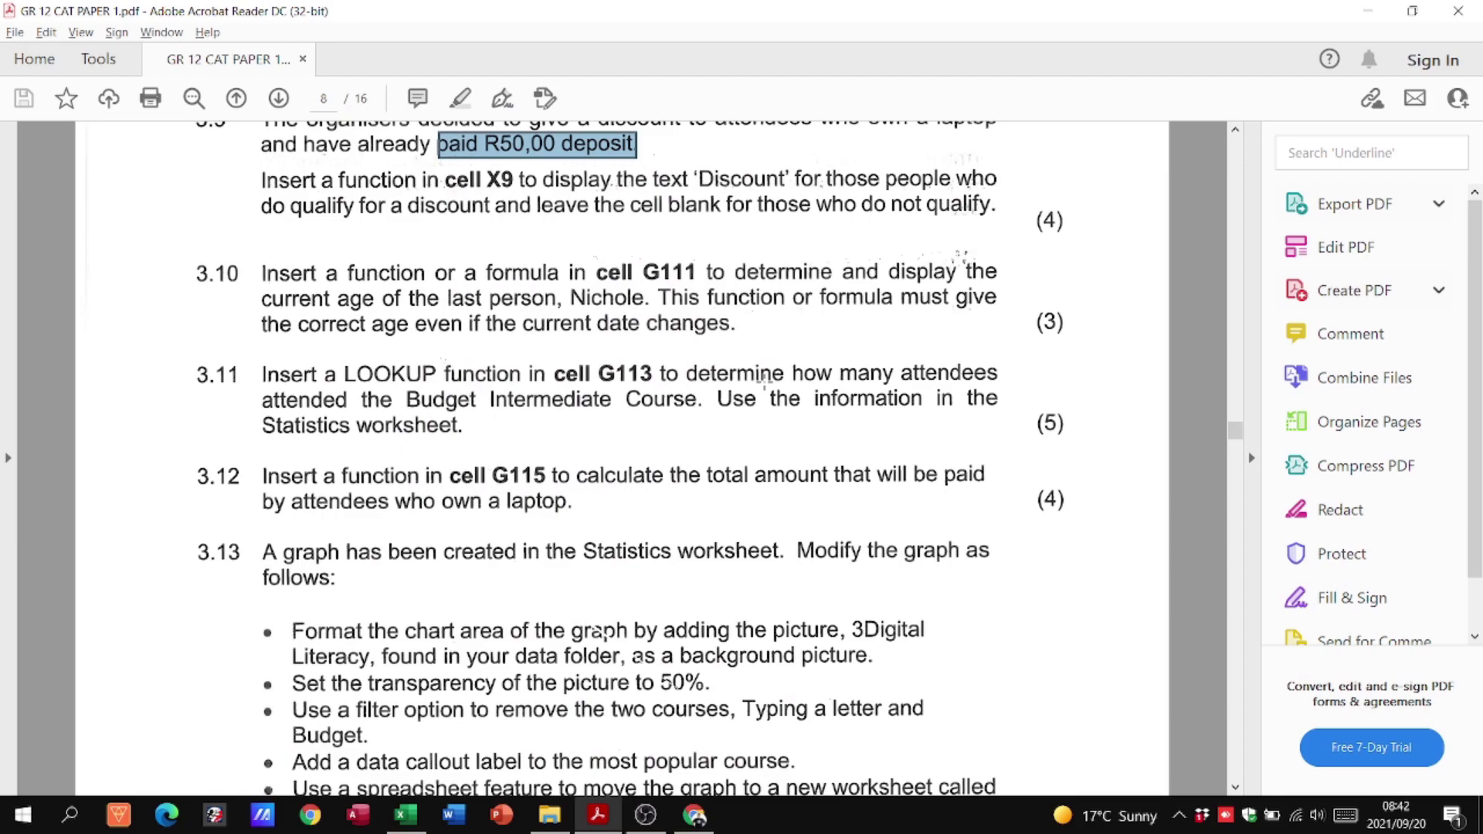
pyautogui.hotkey('alt', 'Tab')
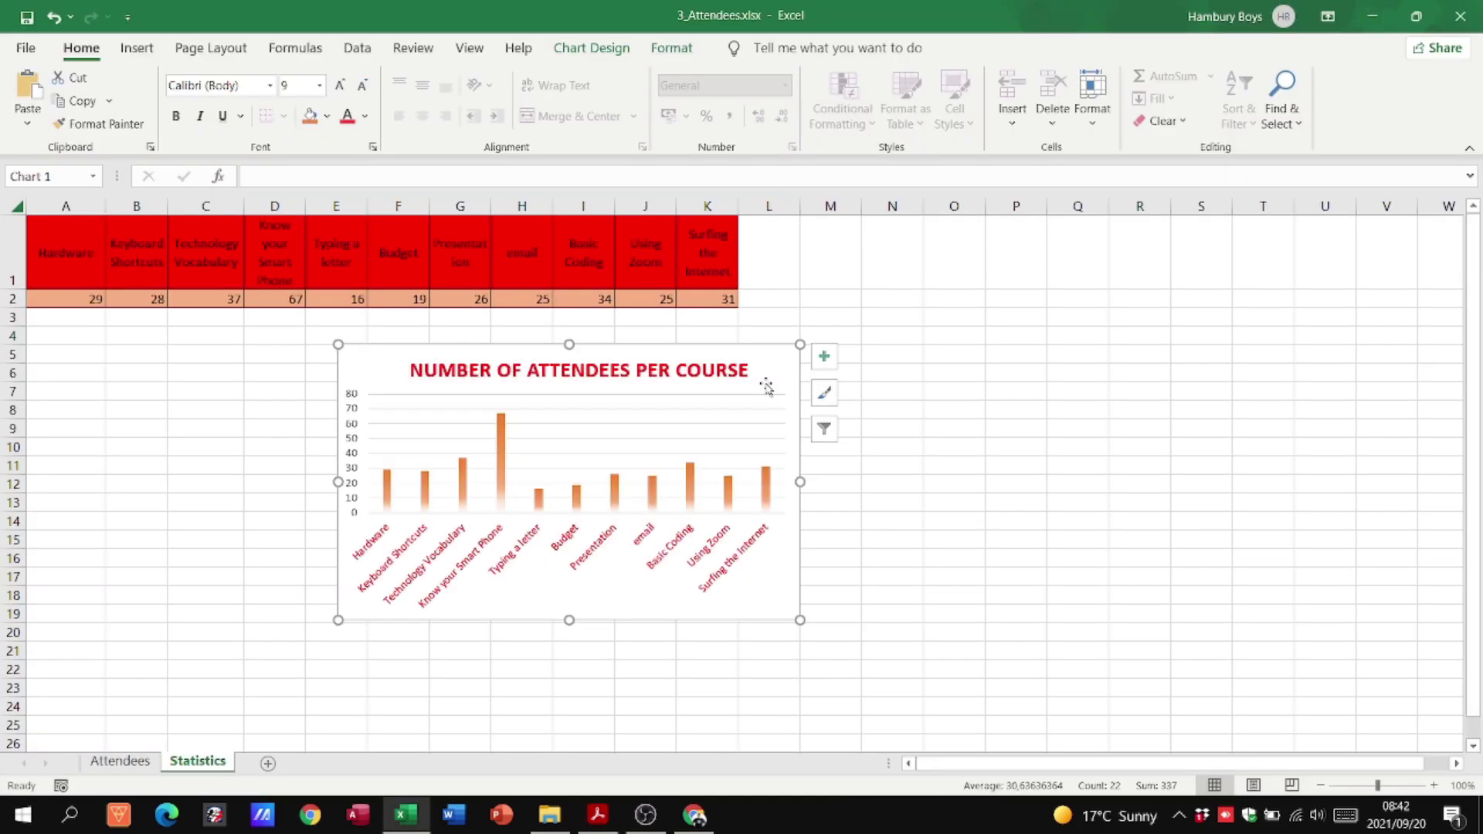
pyautogui.click(151, 763)
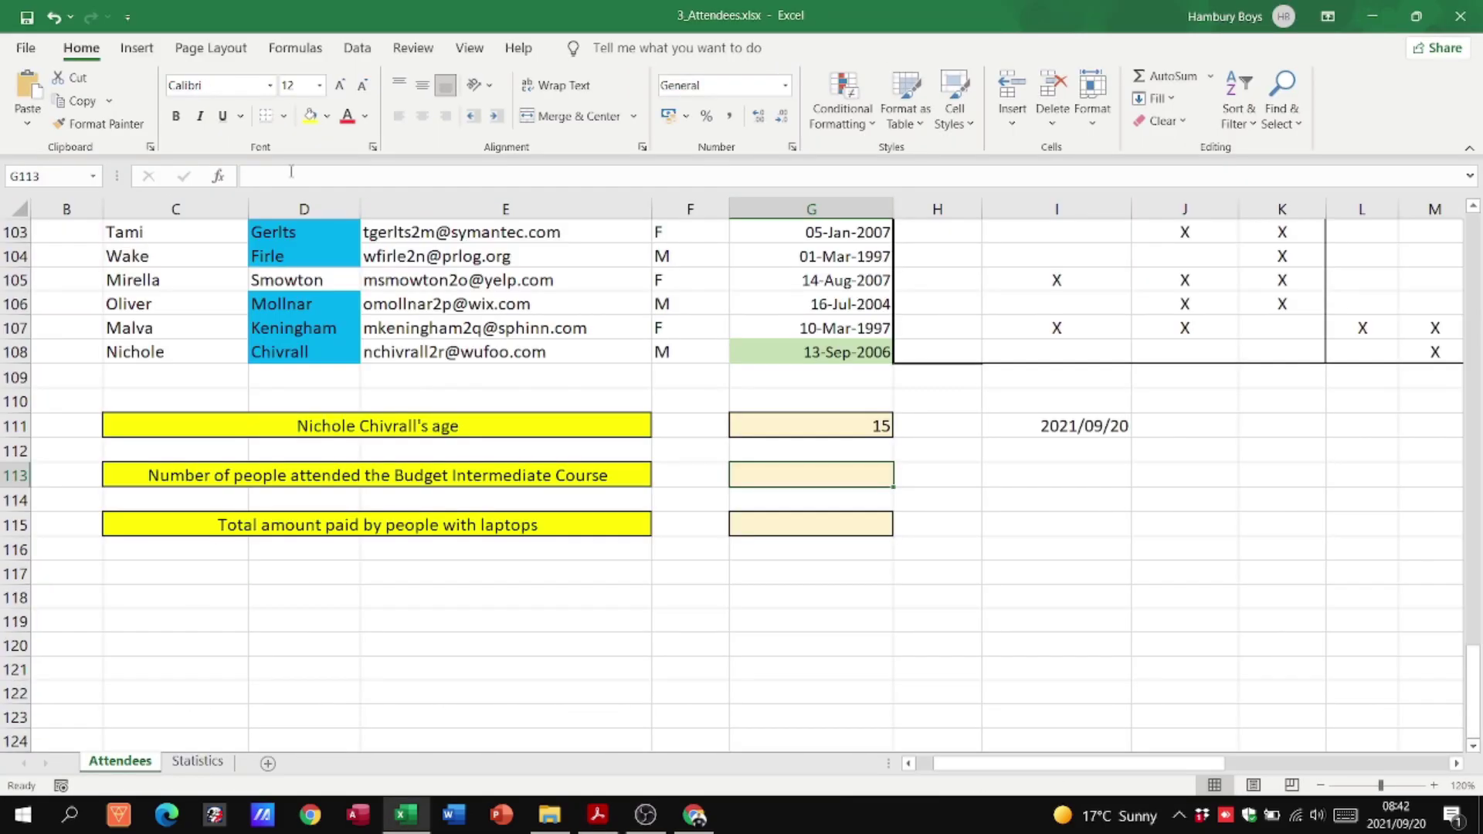
# Search the function library for hlookup and insert the HLOOKUP function in cell G113 of the Attendees sheet.
pyautogui.click(306, 51)
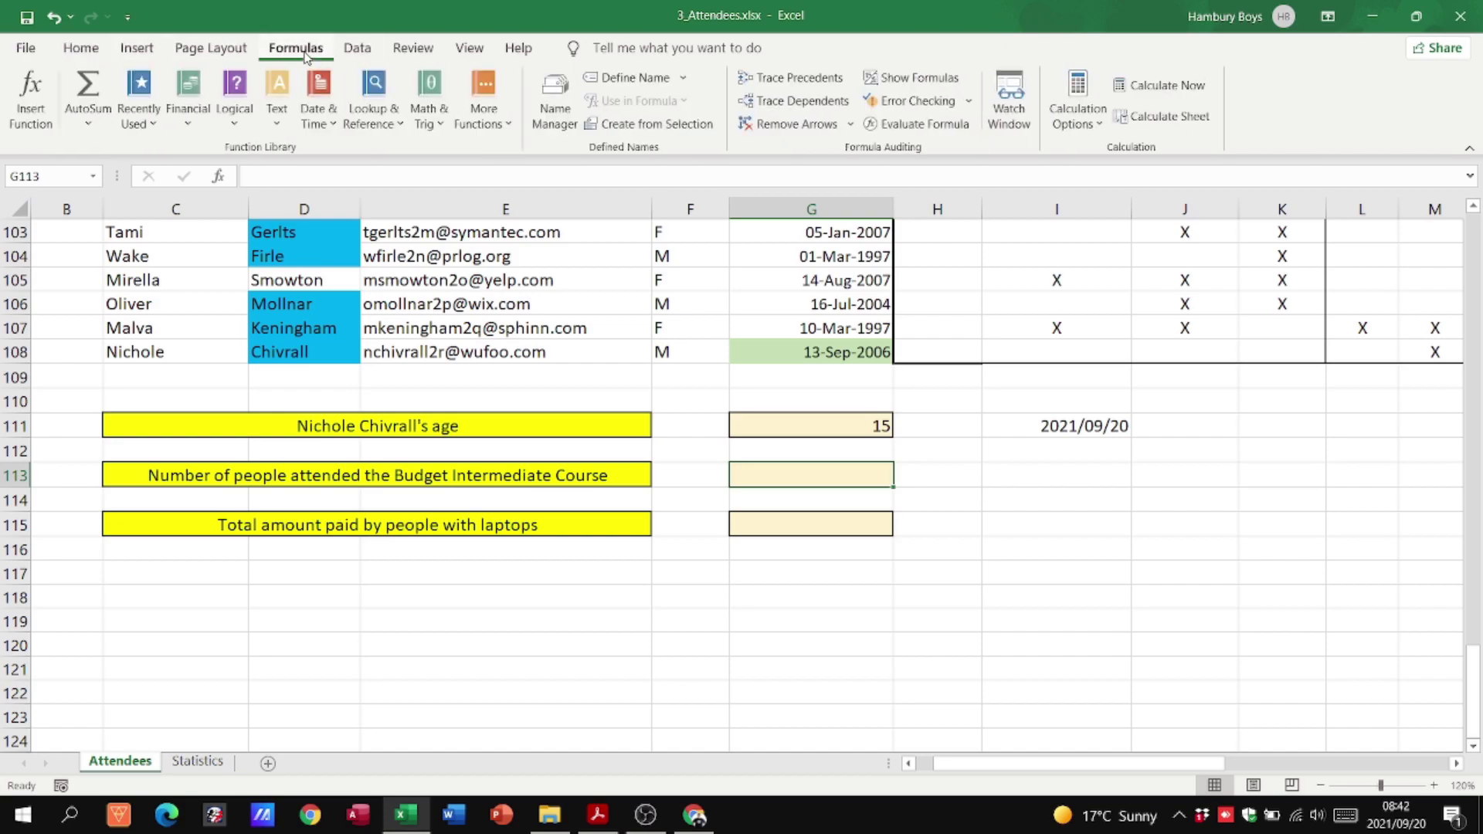
pyautogui.click(38, 112)
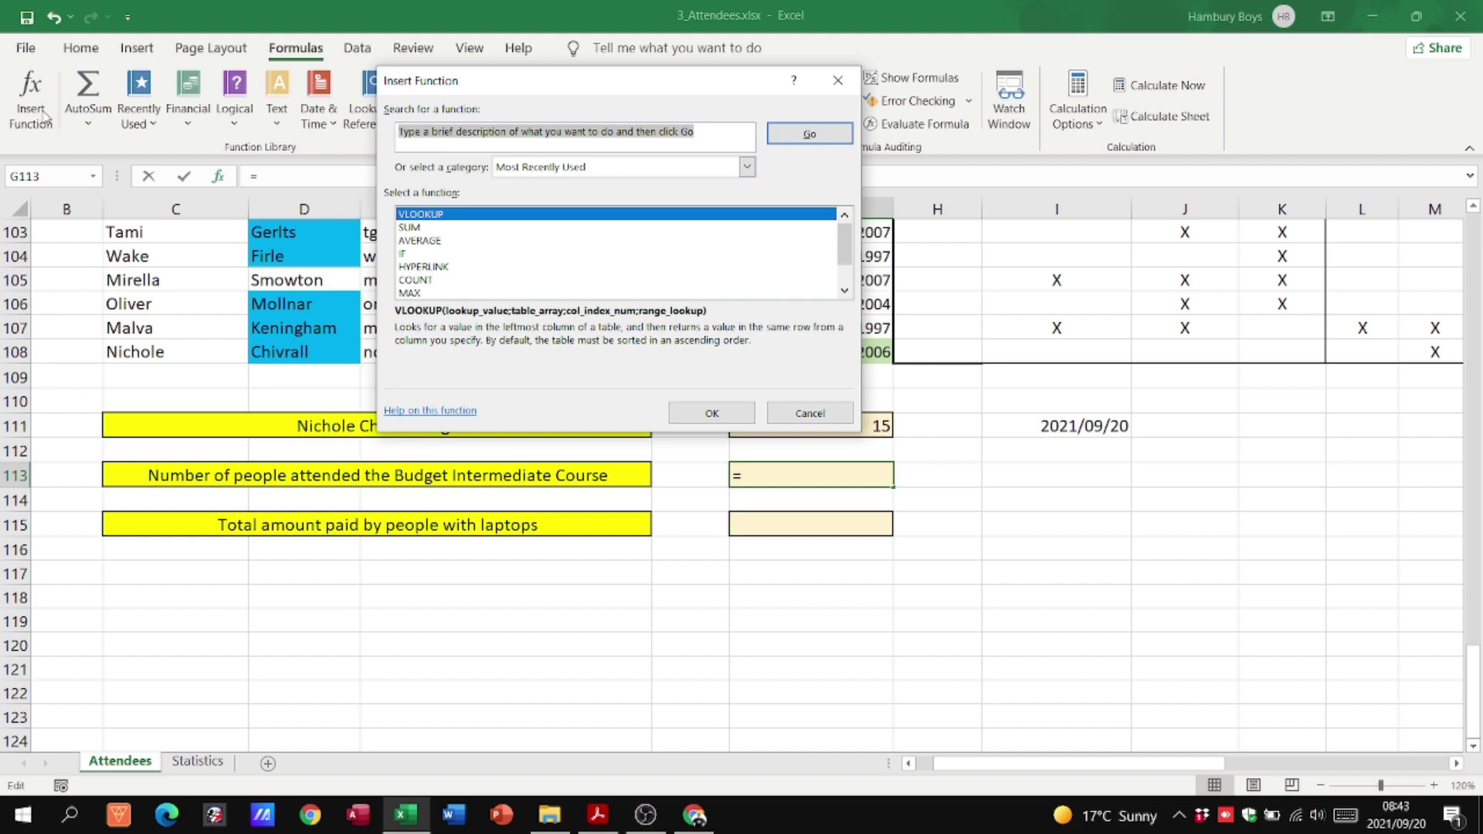
pyautogui.write('hlookup')
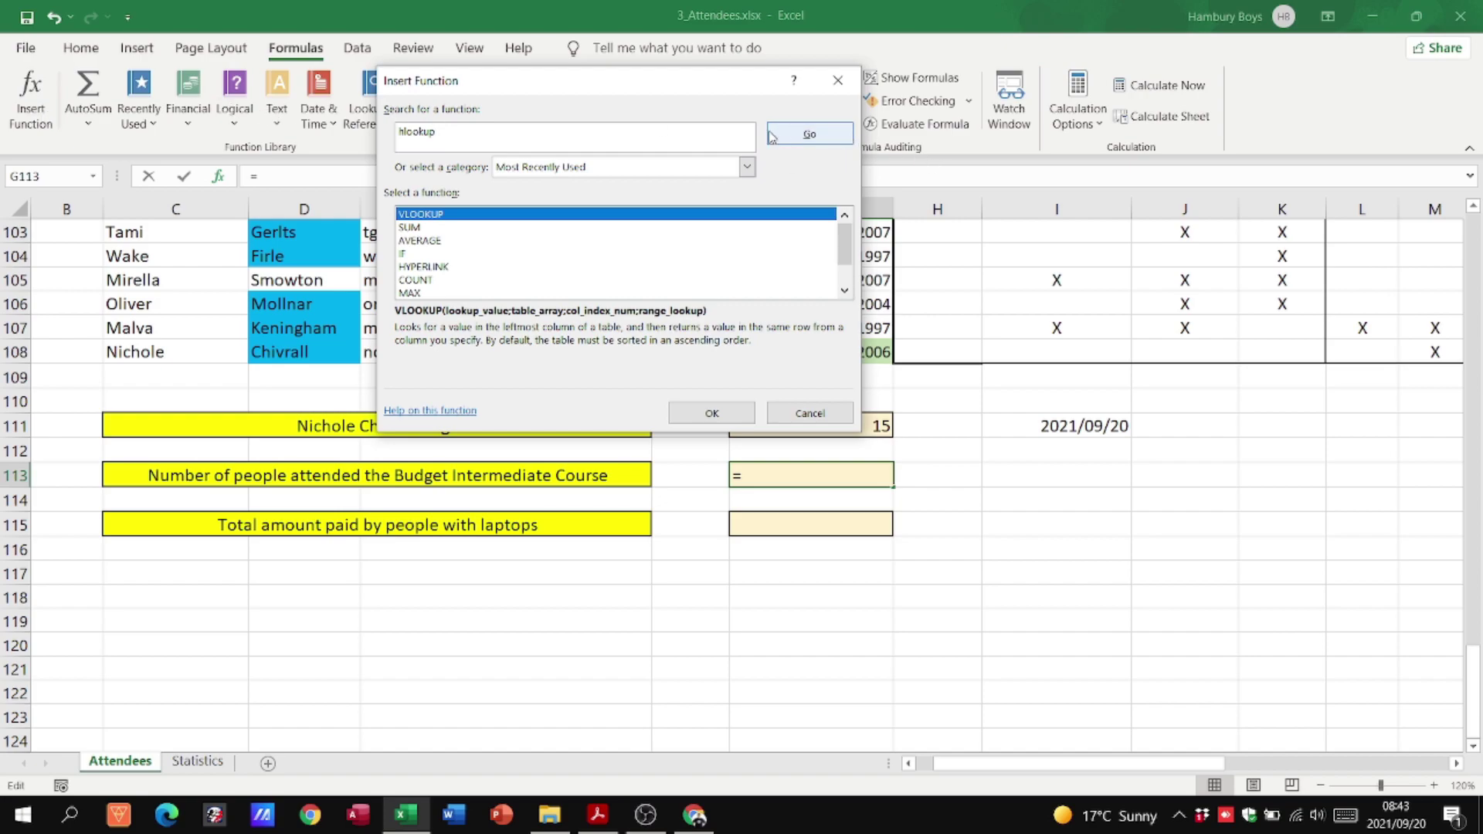
pyautogui.click(794, 138)
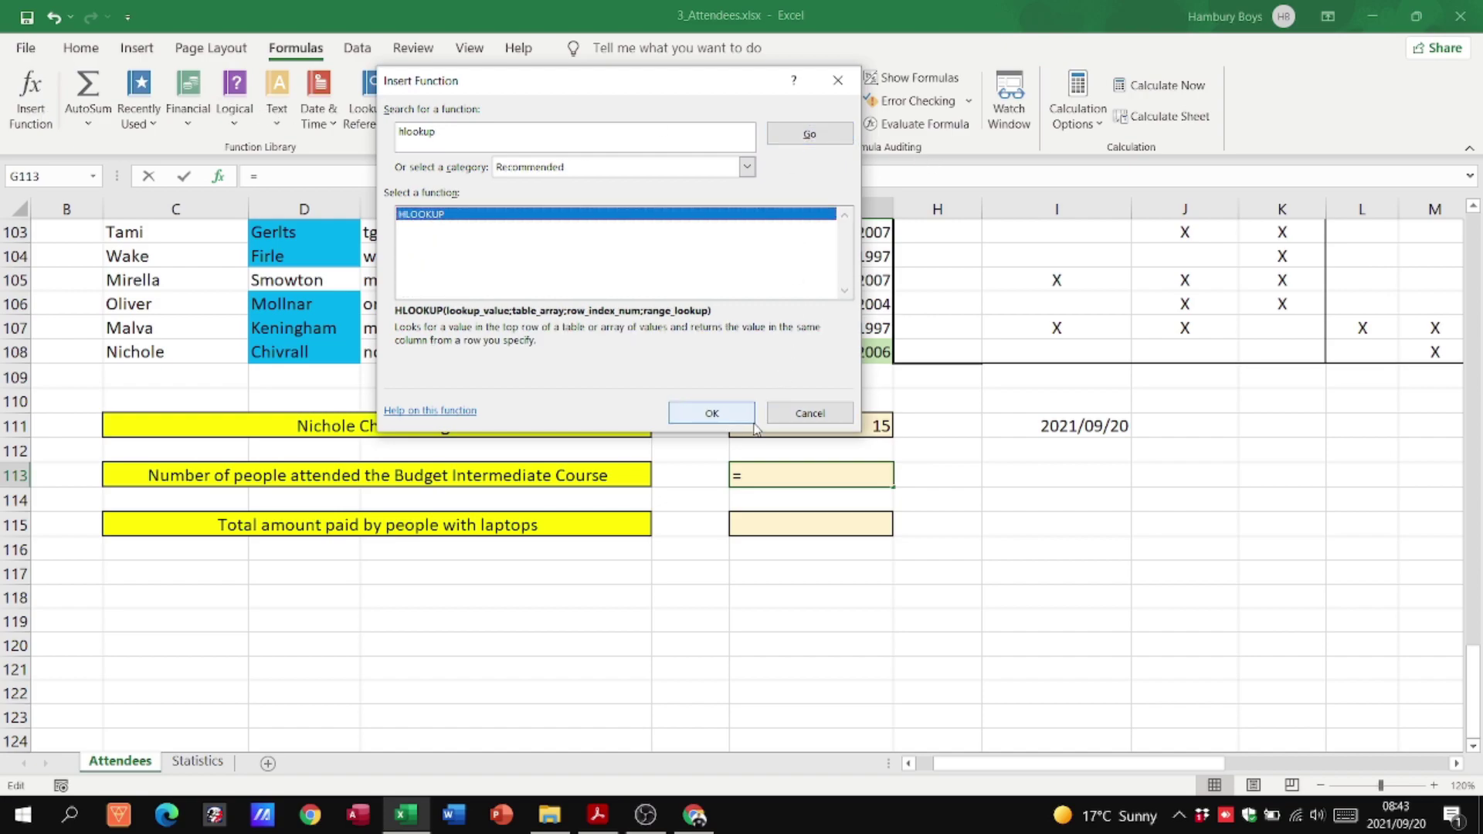
pyautogui.click(711, 413)
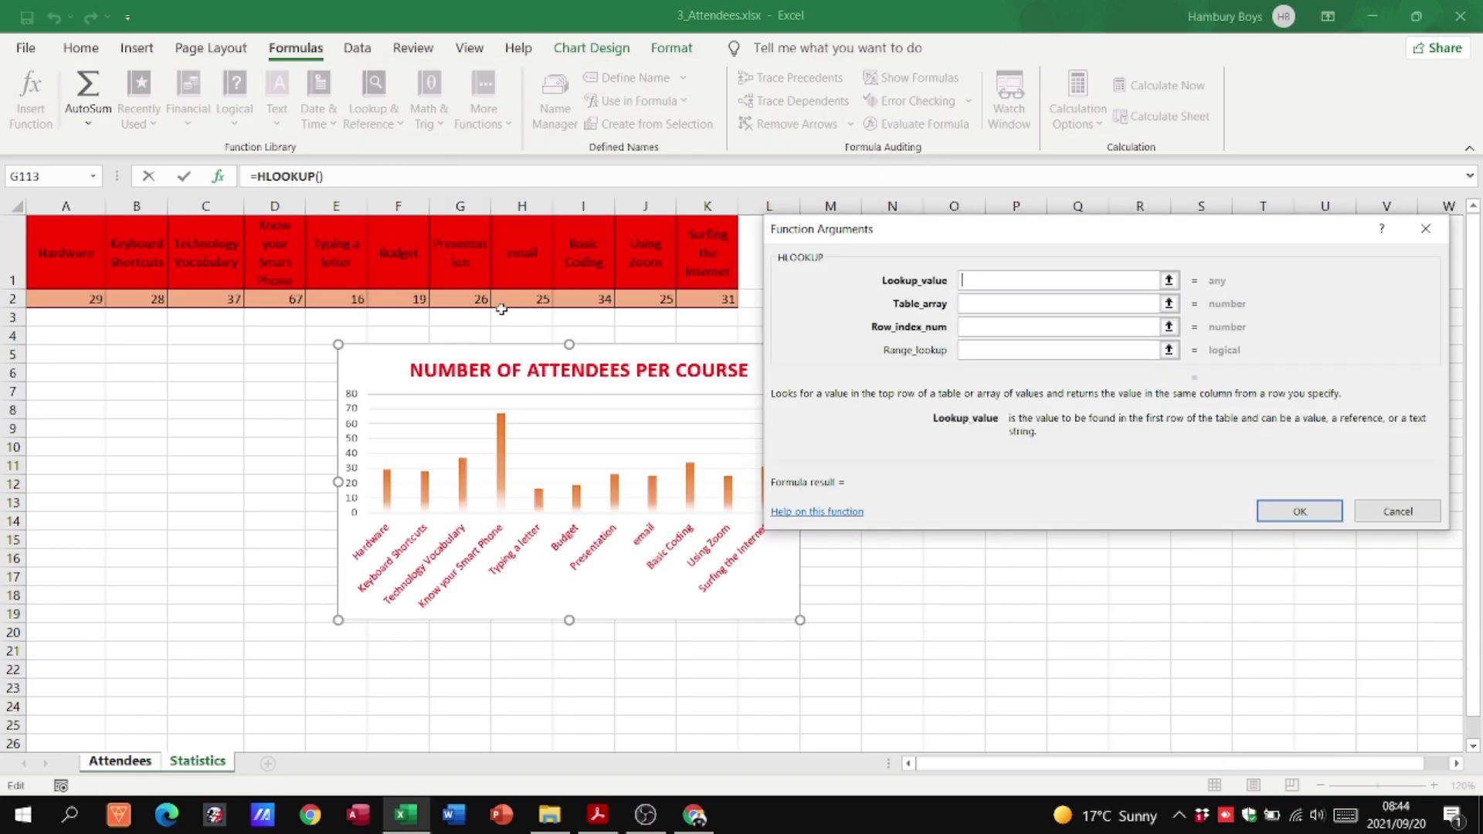
# Set the HLOOKUP lookup value to the Budget heading Statistics!$F$1 and the table array to Statistics!$A$1:$K$2.
pyautogui.hotkey('alt', 'Tab')
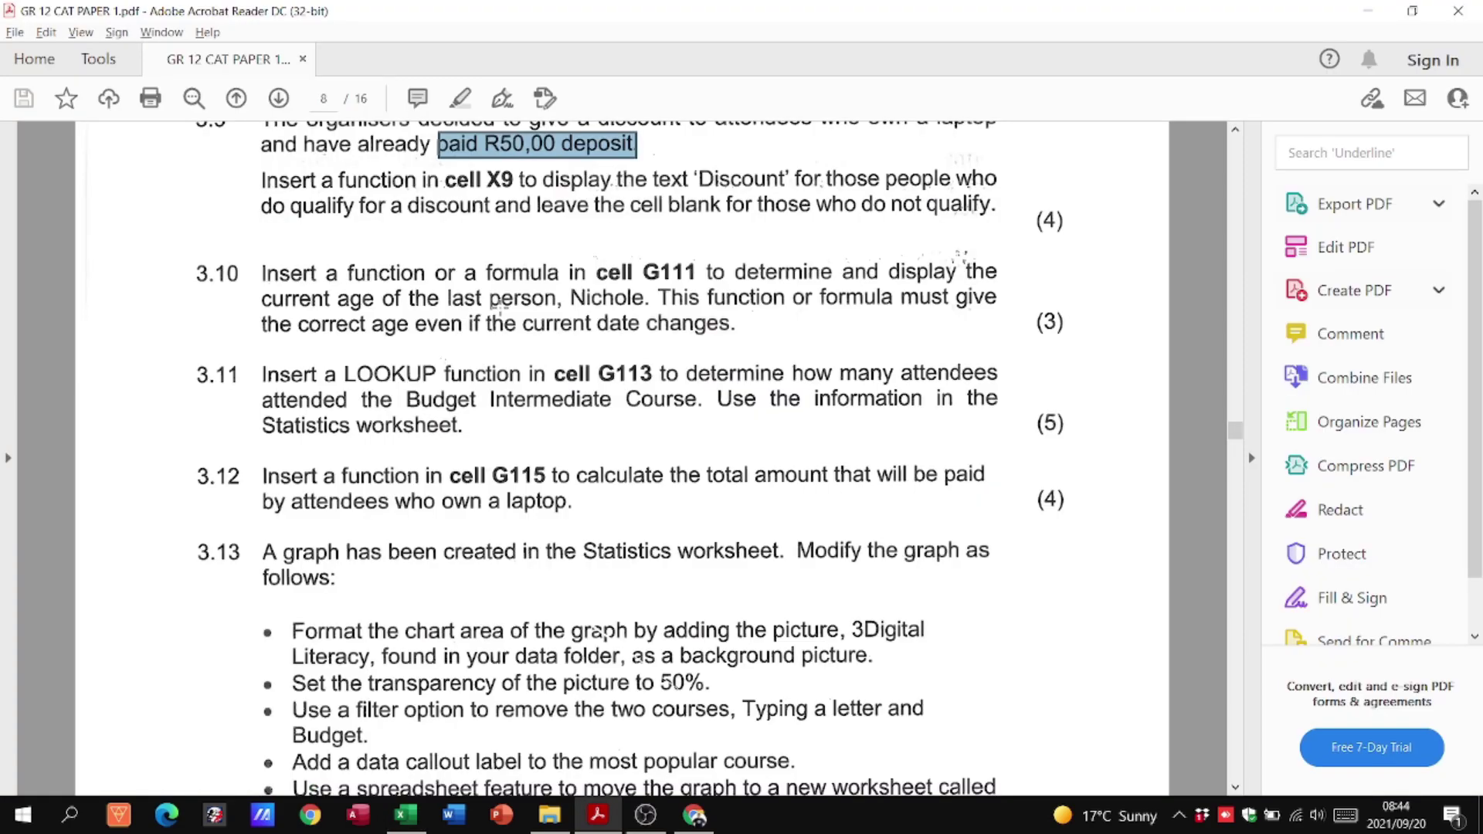
pyautogui.hotkey('alt', 'Tab')
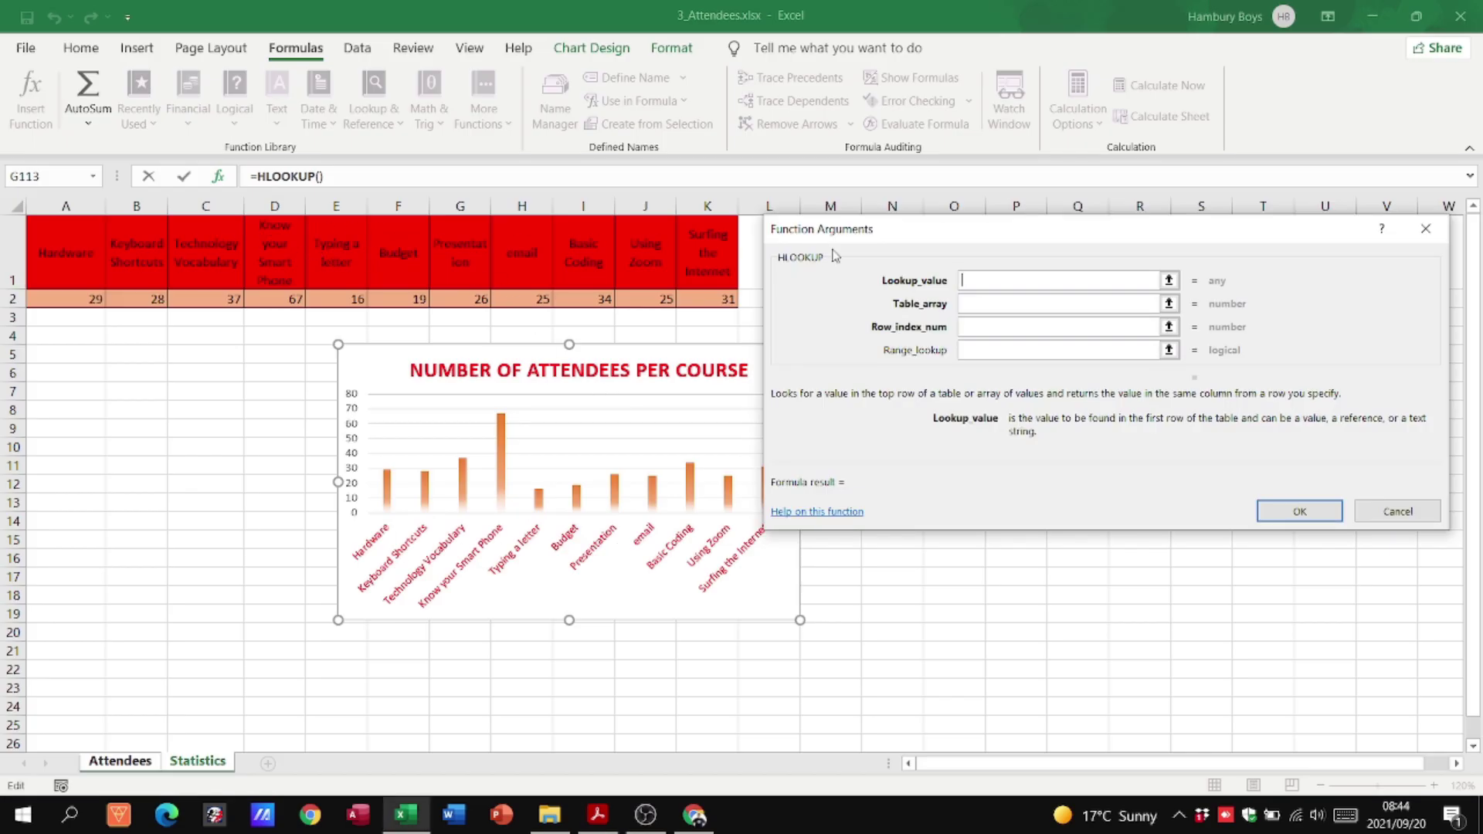
pyautogui.click(403, 253)
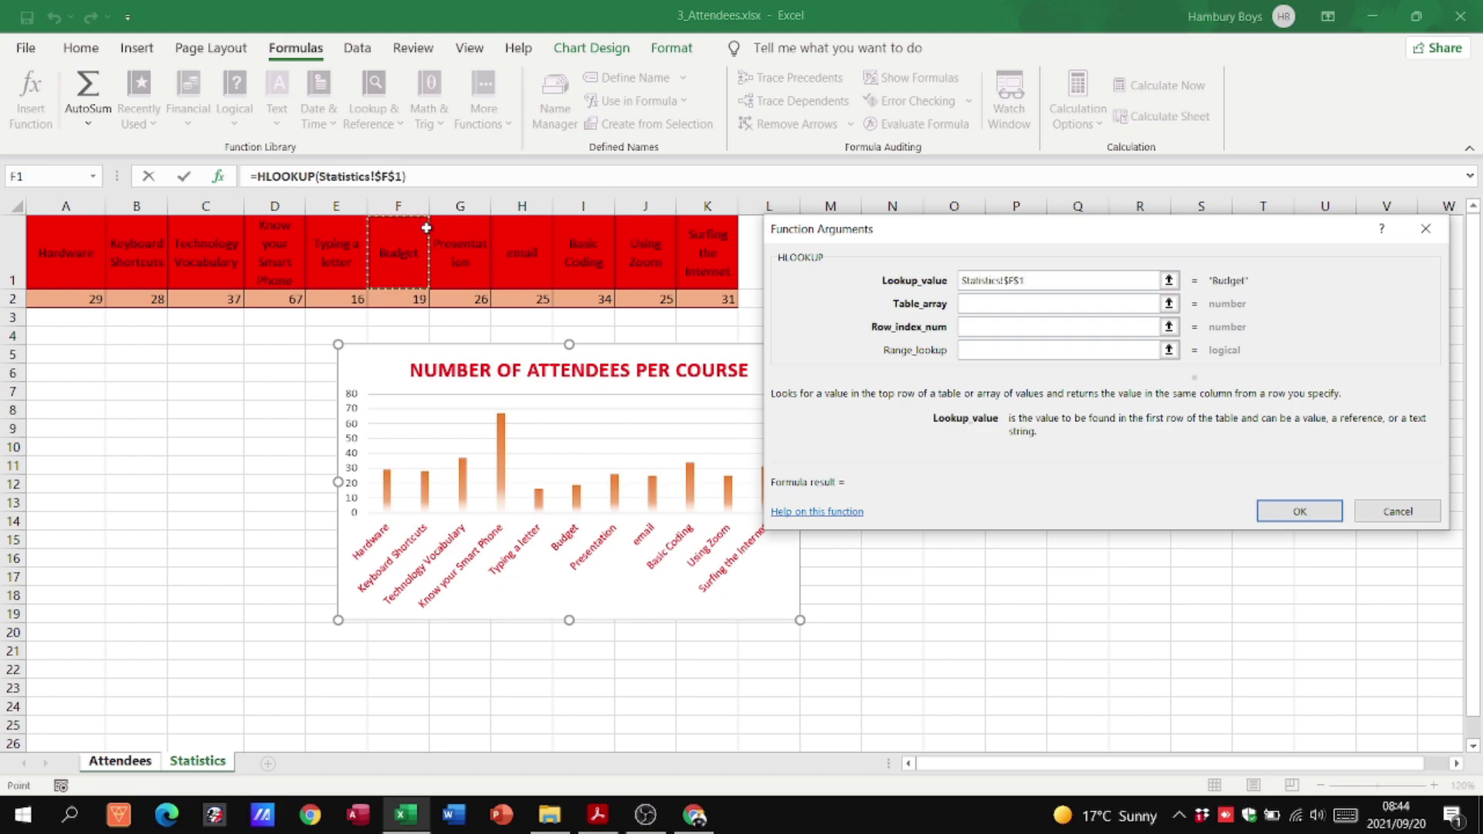
pyautogui.click(971, 302)
pyautogui.hotkey('ctrl', 'pageup')
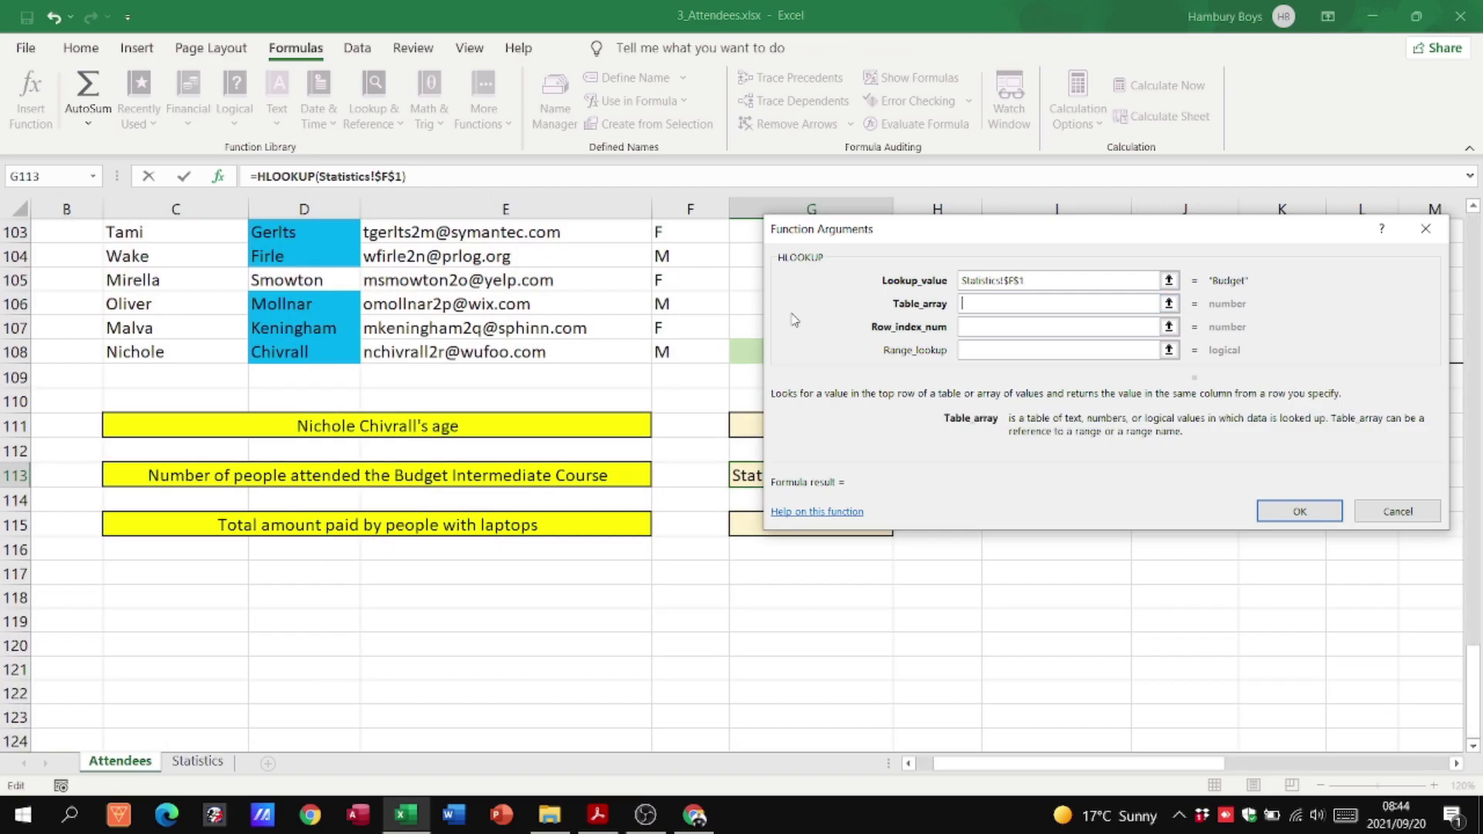
pyautogui.click(191, 761)
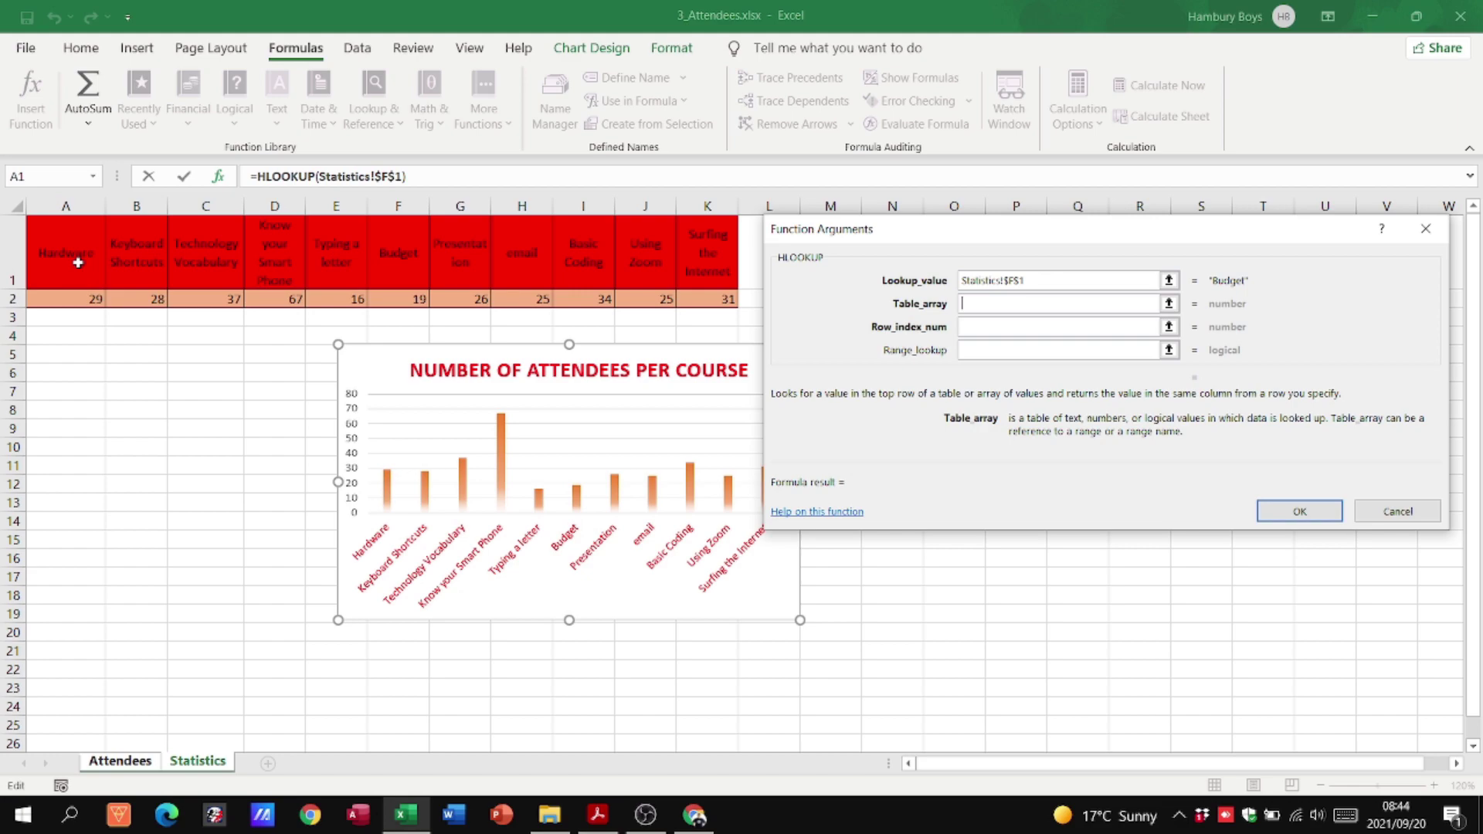
pyautogui.moveTo(78, 262); pyautogui.dragTo(702, 308)
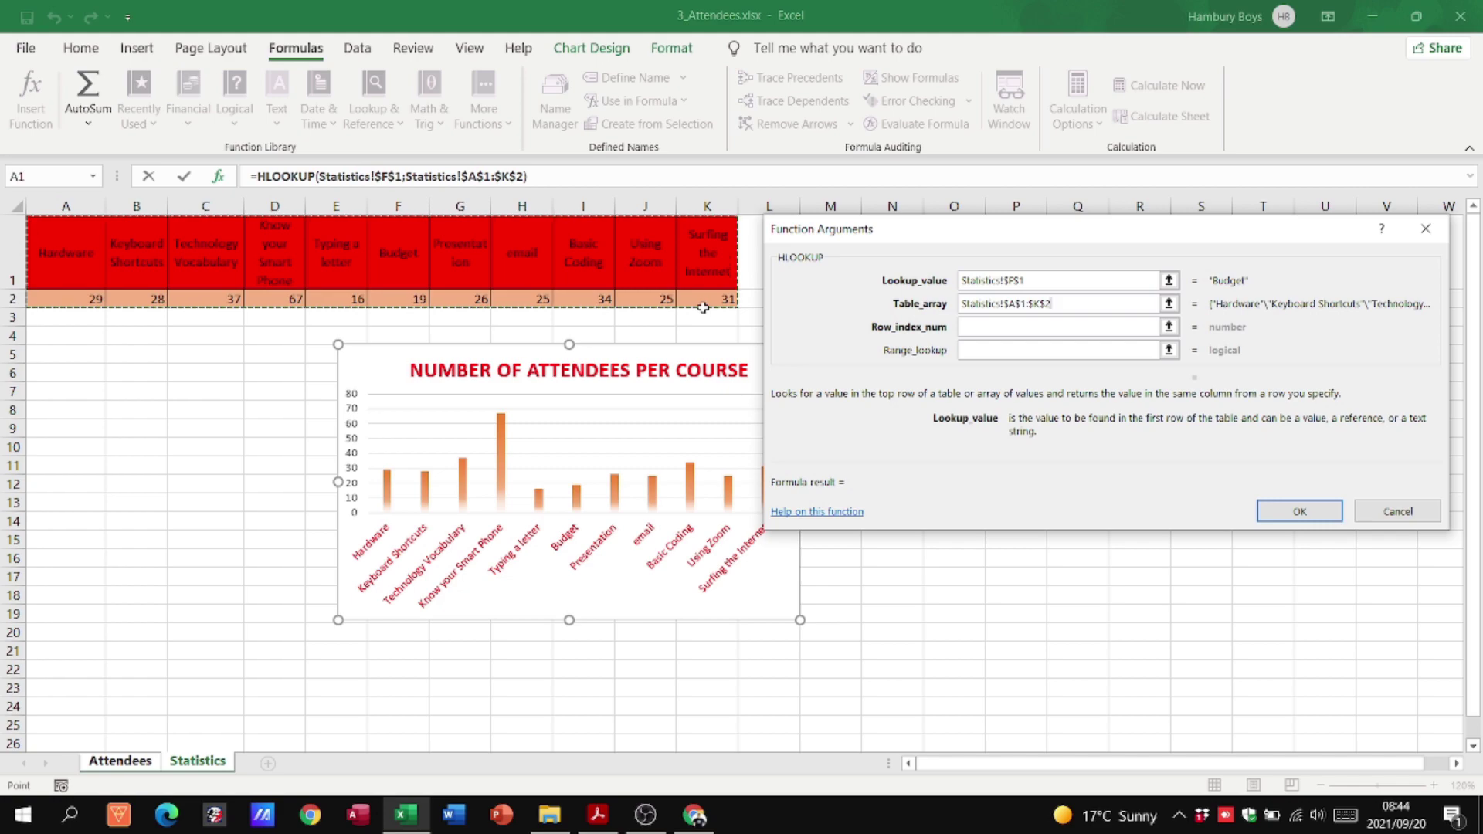
# Complete the HLOOKUP with row index number 2 and range lookup False, and compare its result with the Budget count on the Statistics sheet.
pyautogui.click(974, 326)
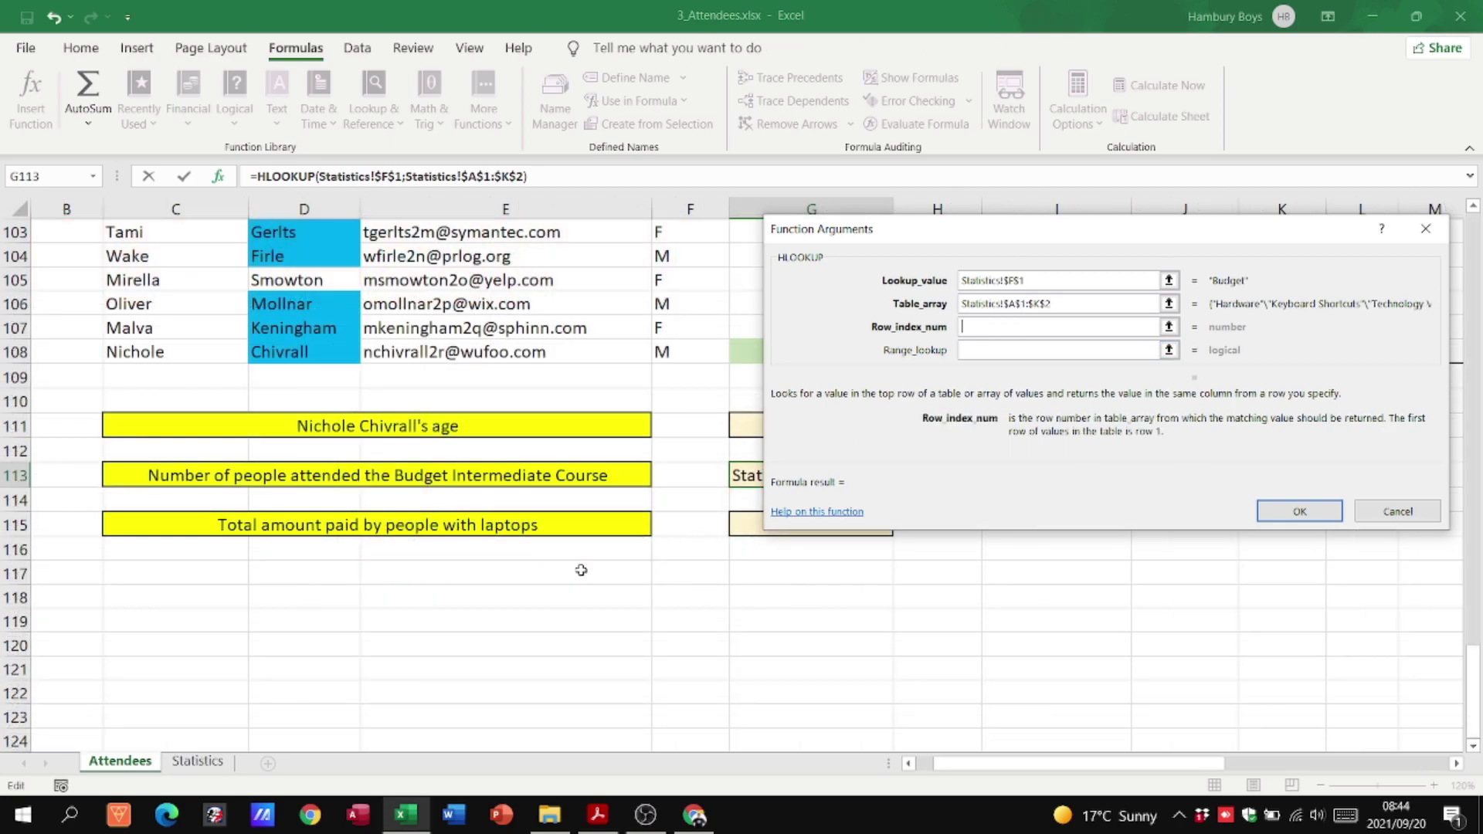
pyautogui.click(199, 762)
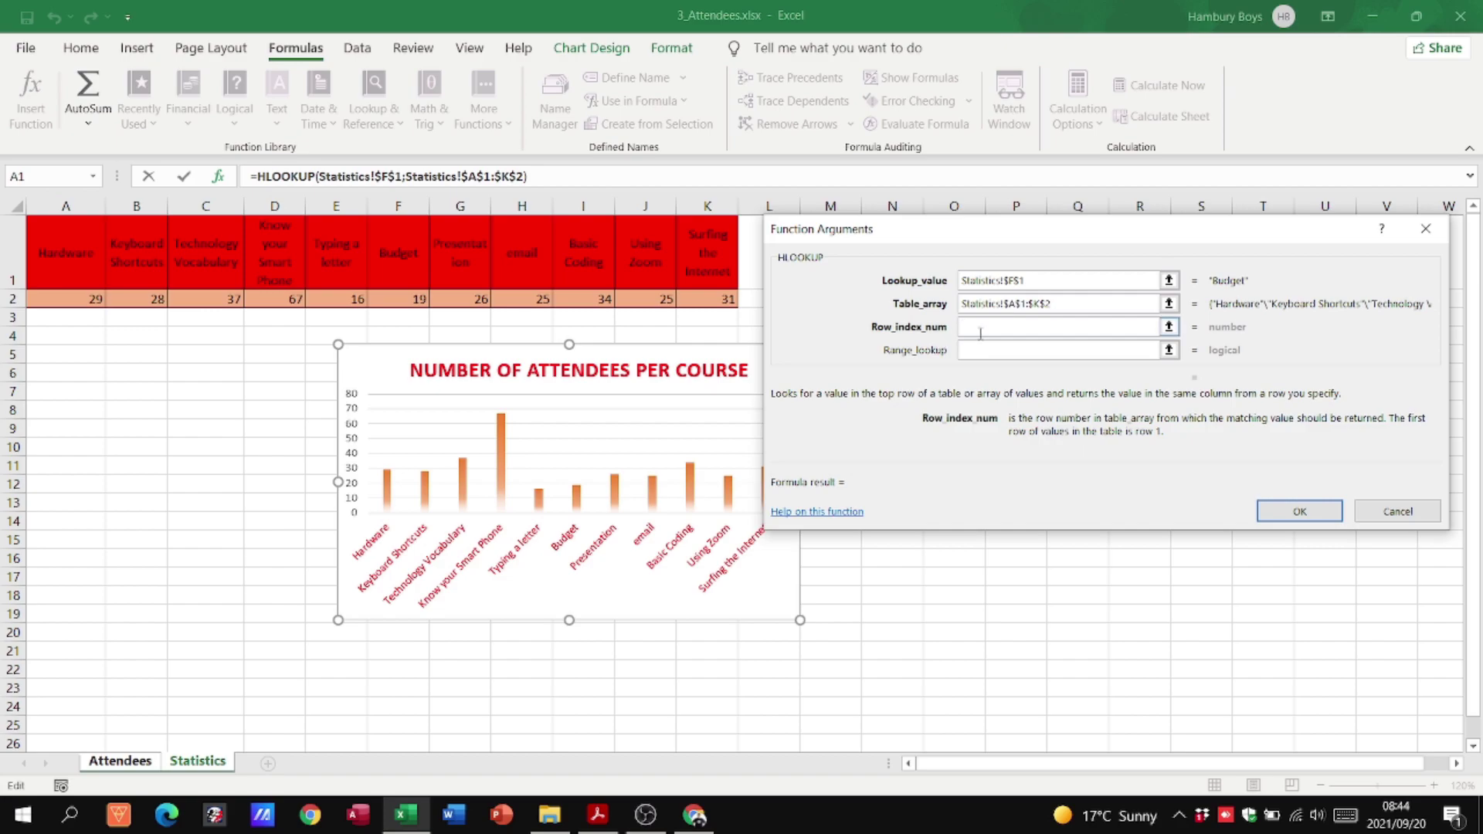
pyautogui.write('2')
pyautogui.click(987, 346)
pyautogui.write('False')
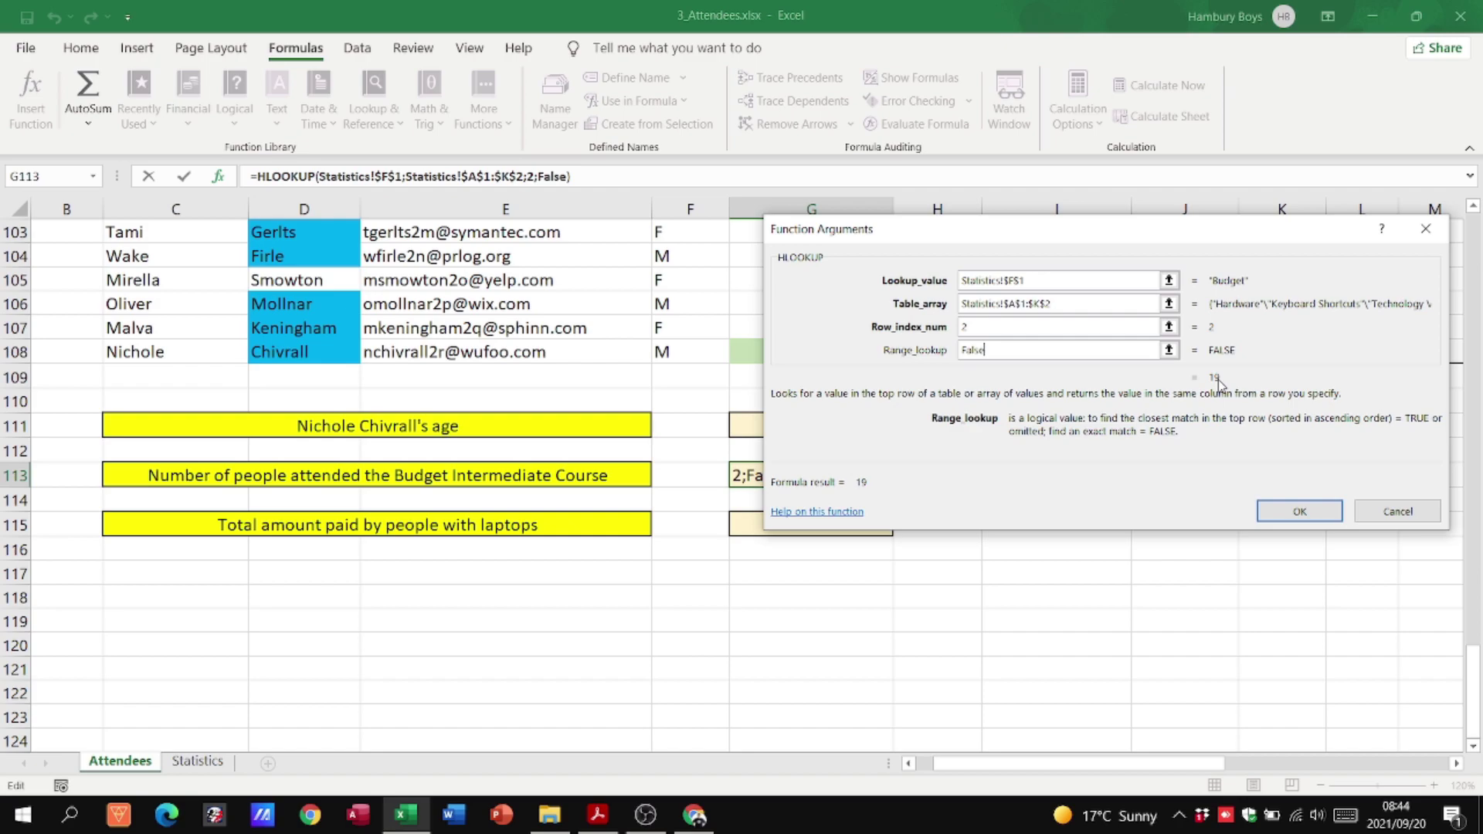
pyautogui.click(1304, 512)
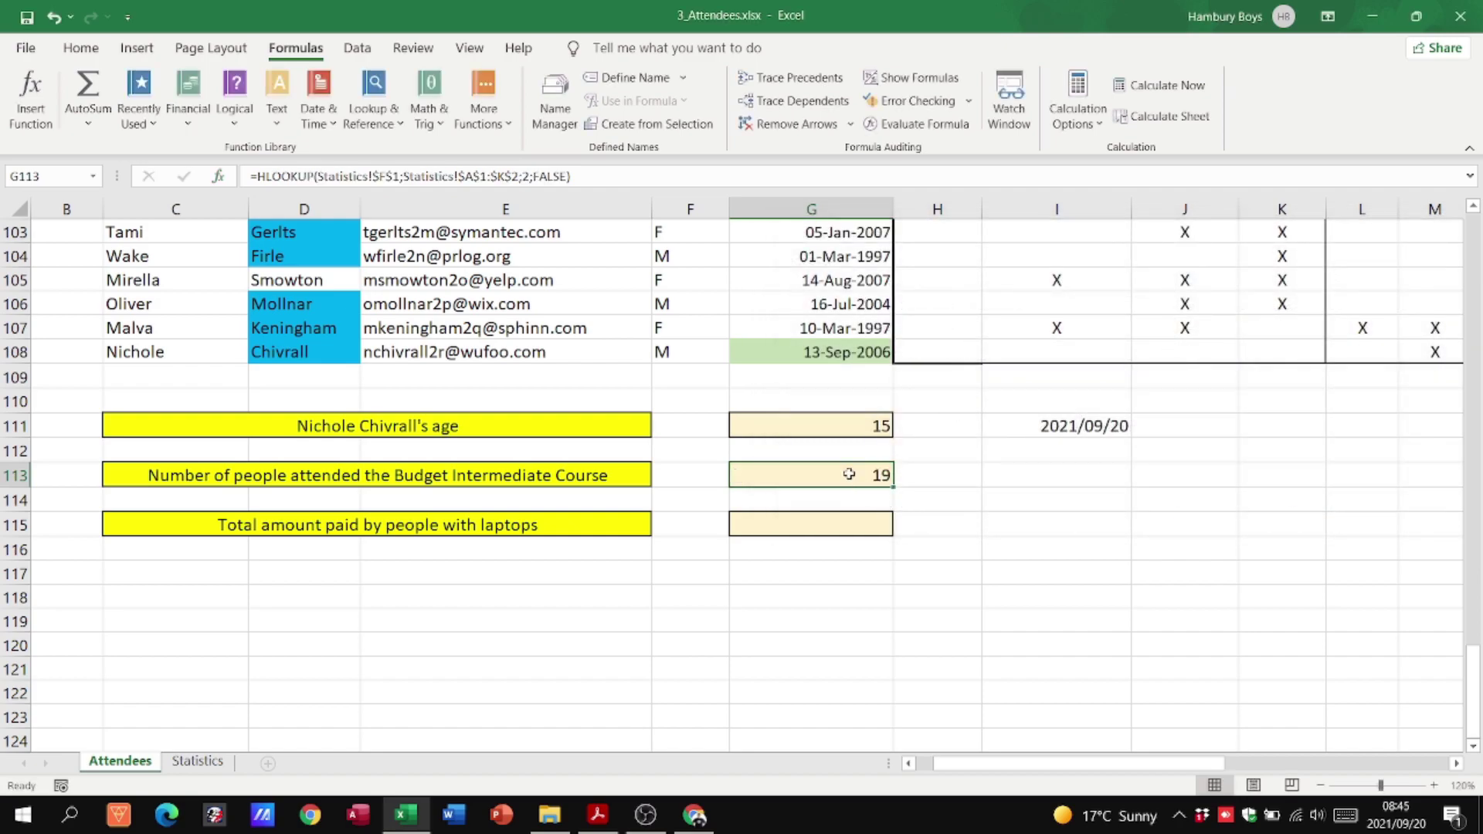
pyautogui.click(197, 762)
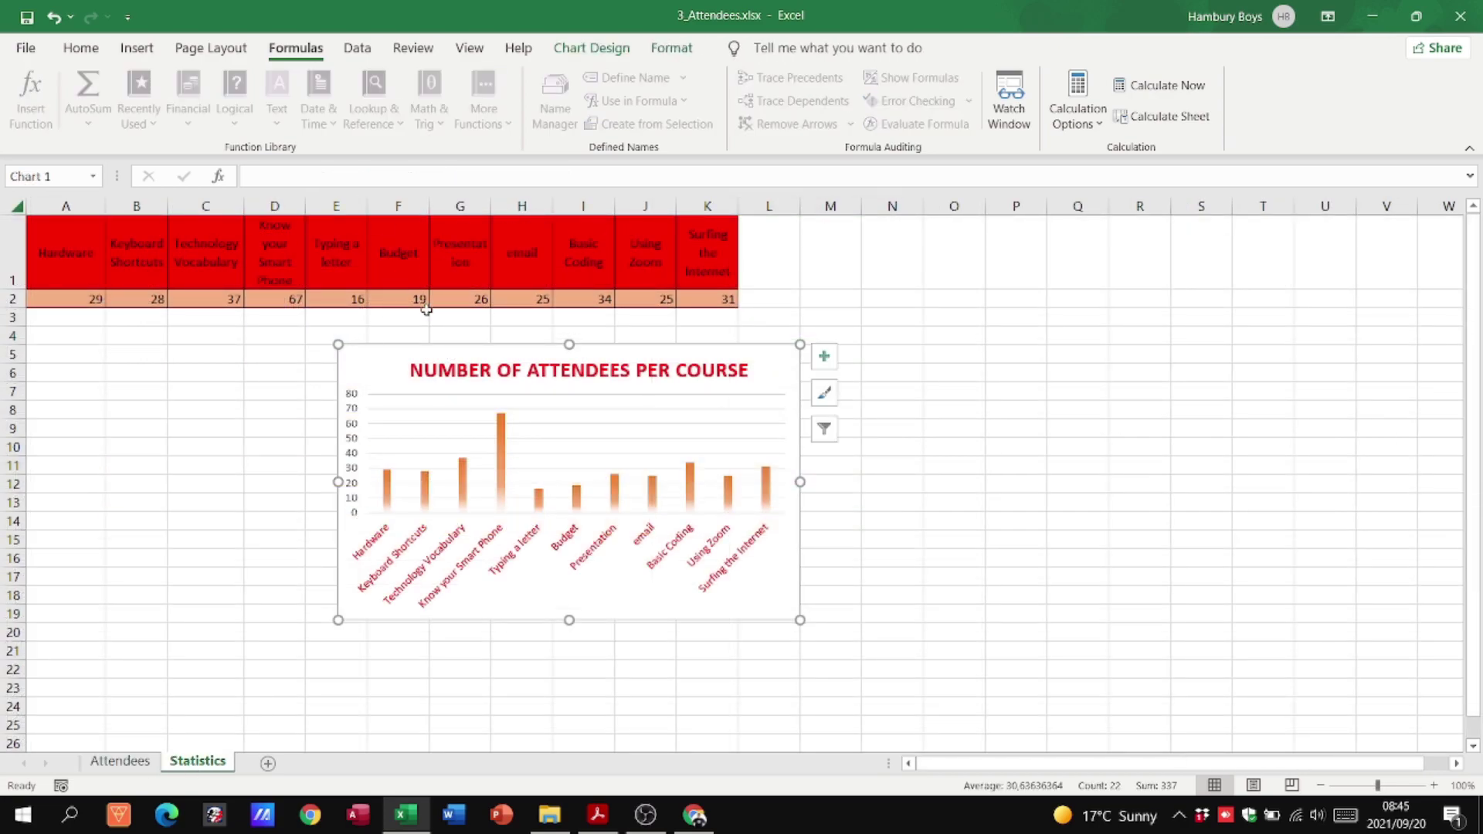
pyautogui.click(127, 764)
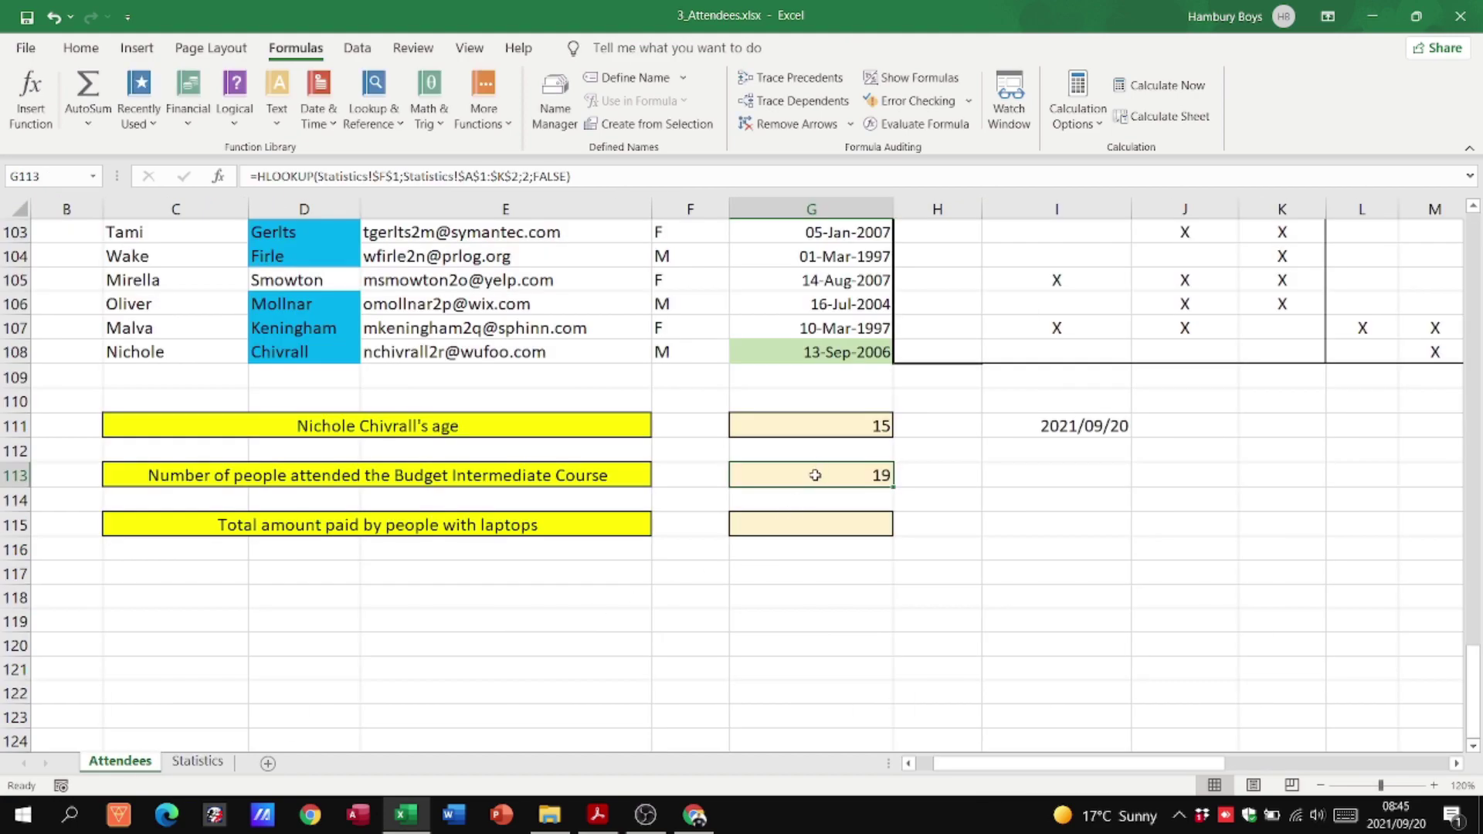
# Try a VLOOKUP function in cell I113 with the Budget heading Statistics!$F$1 as the lookup value.
pyautogui.click(945, 475)
pyautogui.click(1008, 484)
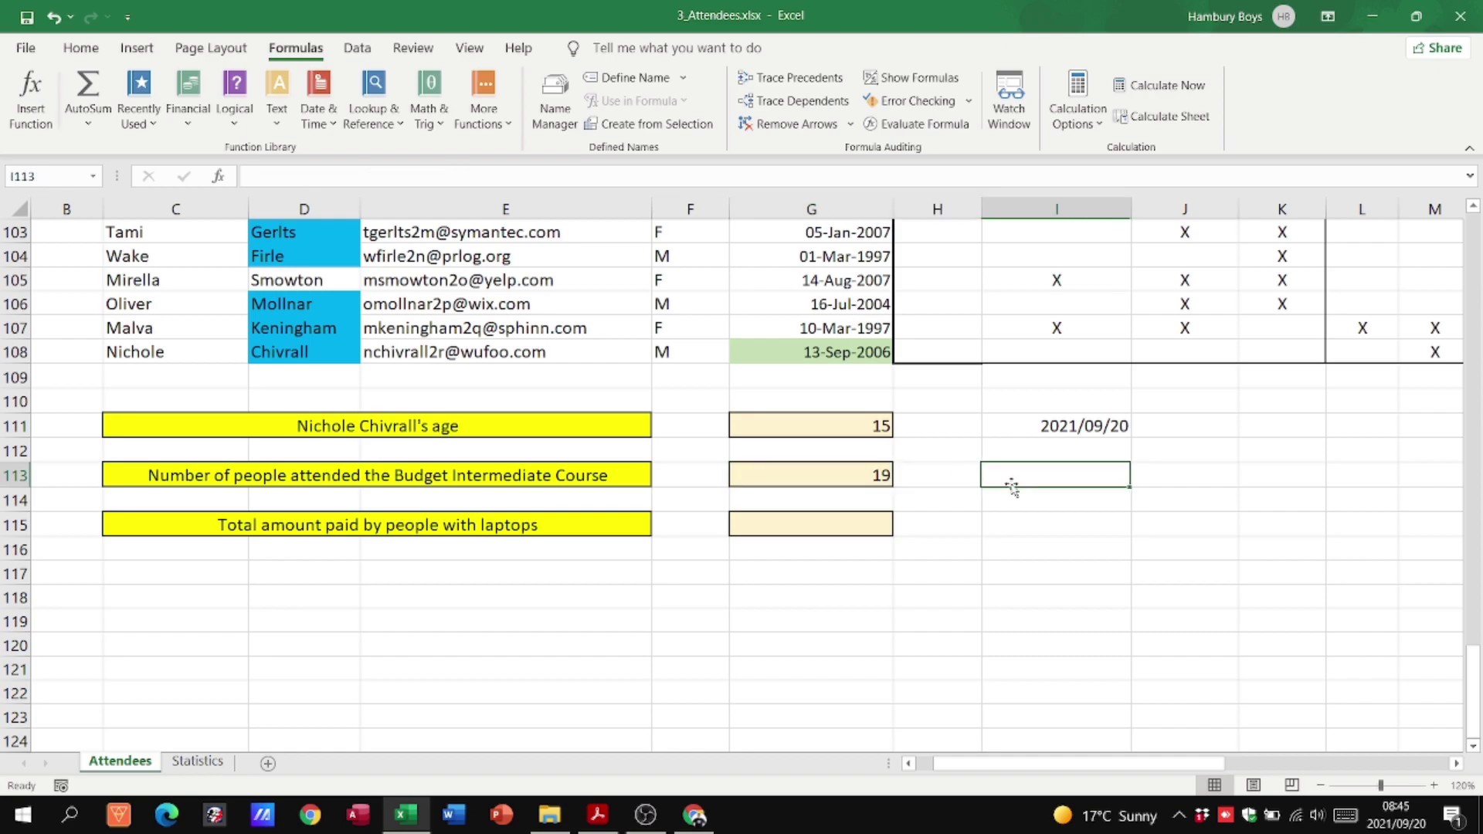
pyautogui.click(31, 94)
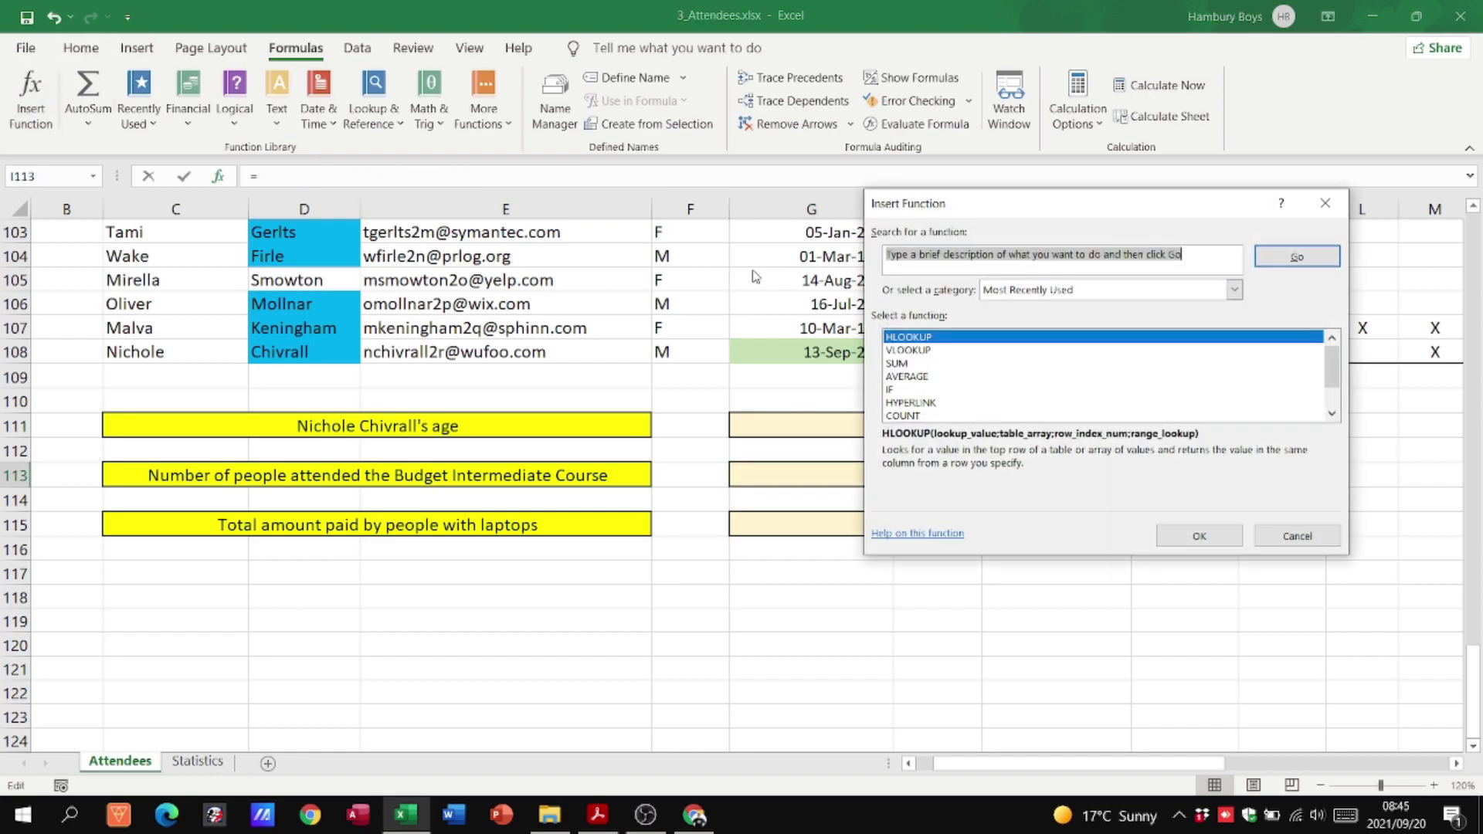
pyautogui.doubleClick(967, 351)
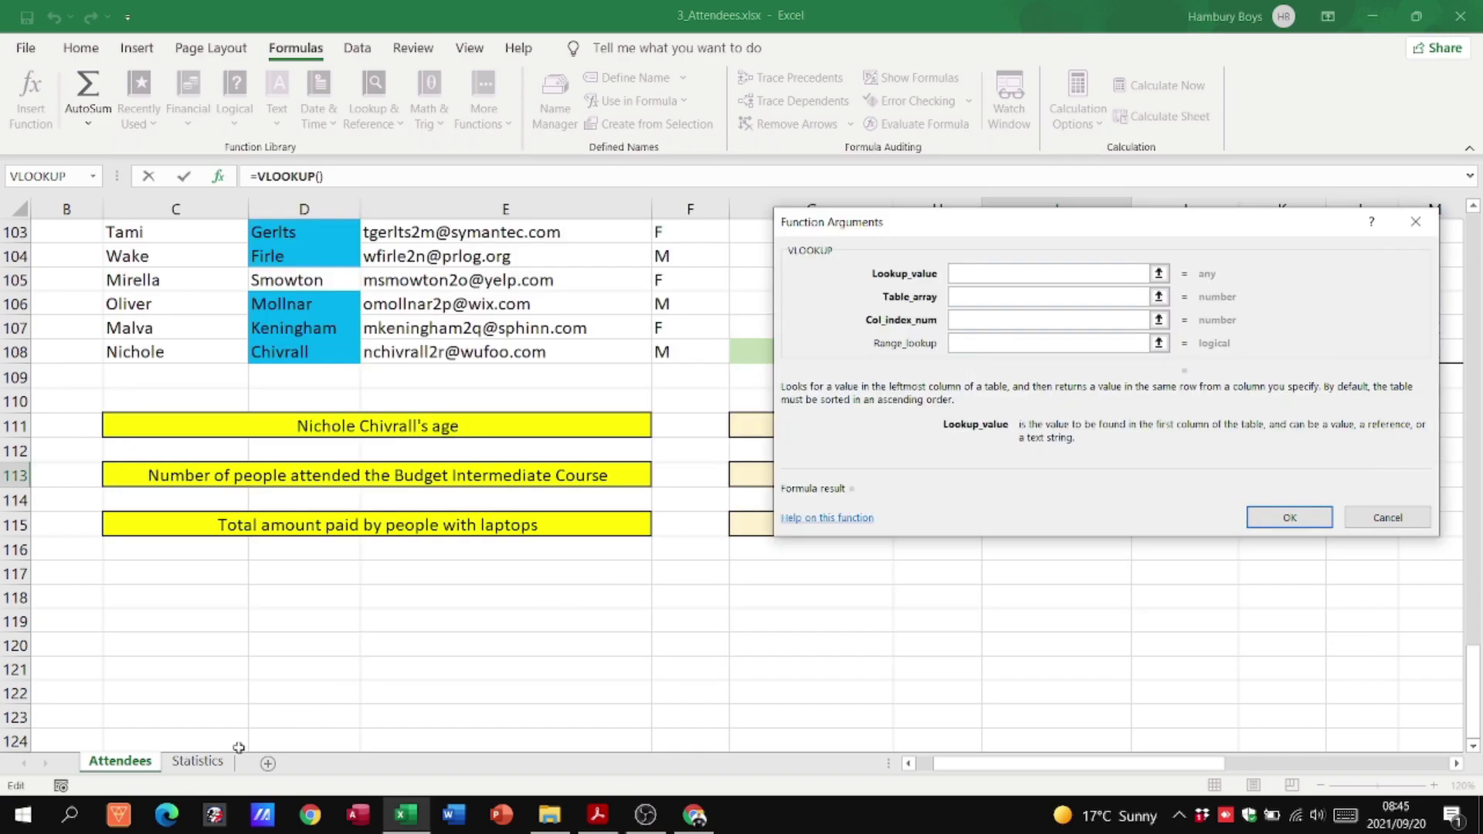
pyautogui.click(197, 762)
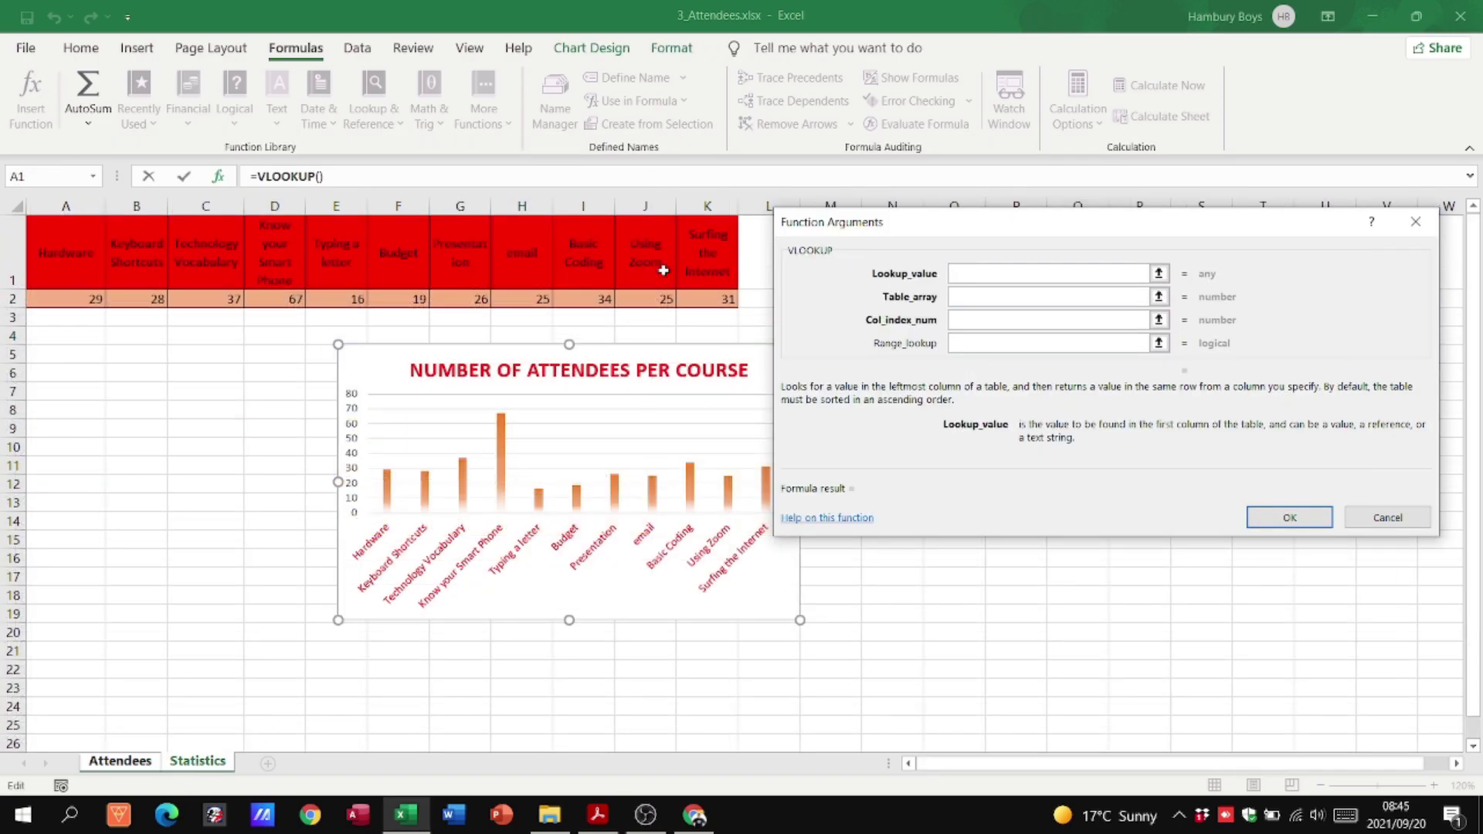
pyautogui.click(391, 249)
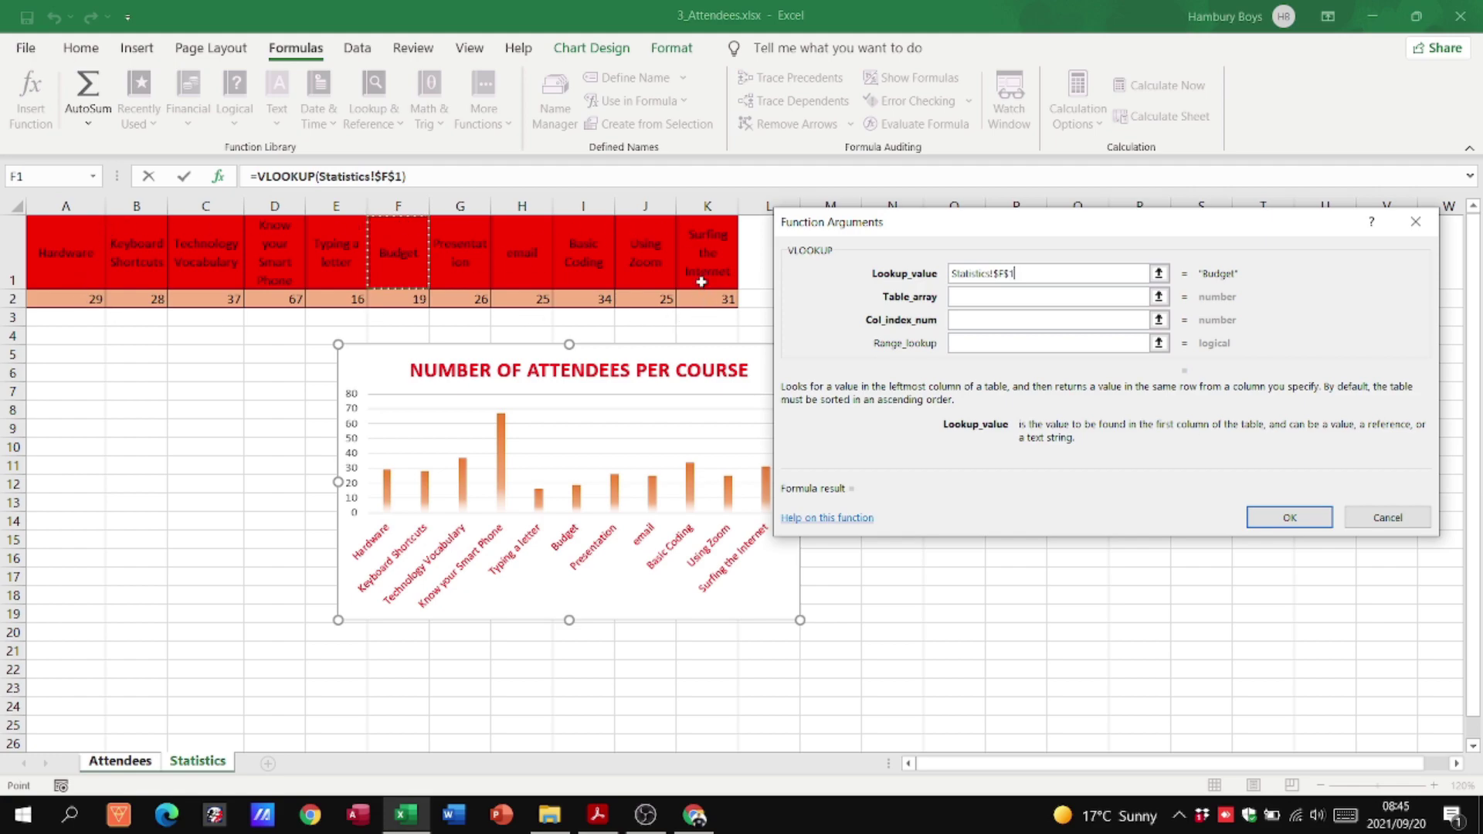
# Try Statistics!$A$1:$K$2 as the VLOOKUP table array, check the column index argument against the Statistics sheet, and cancel the function.
pyautogui.click(965, 296)
pyautogui.hotkey('ctrl', 'pageup')
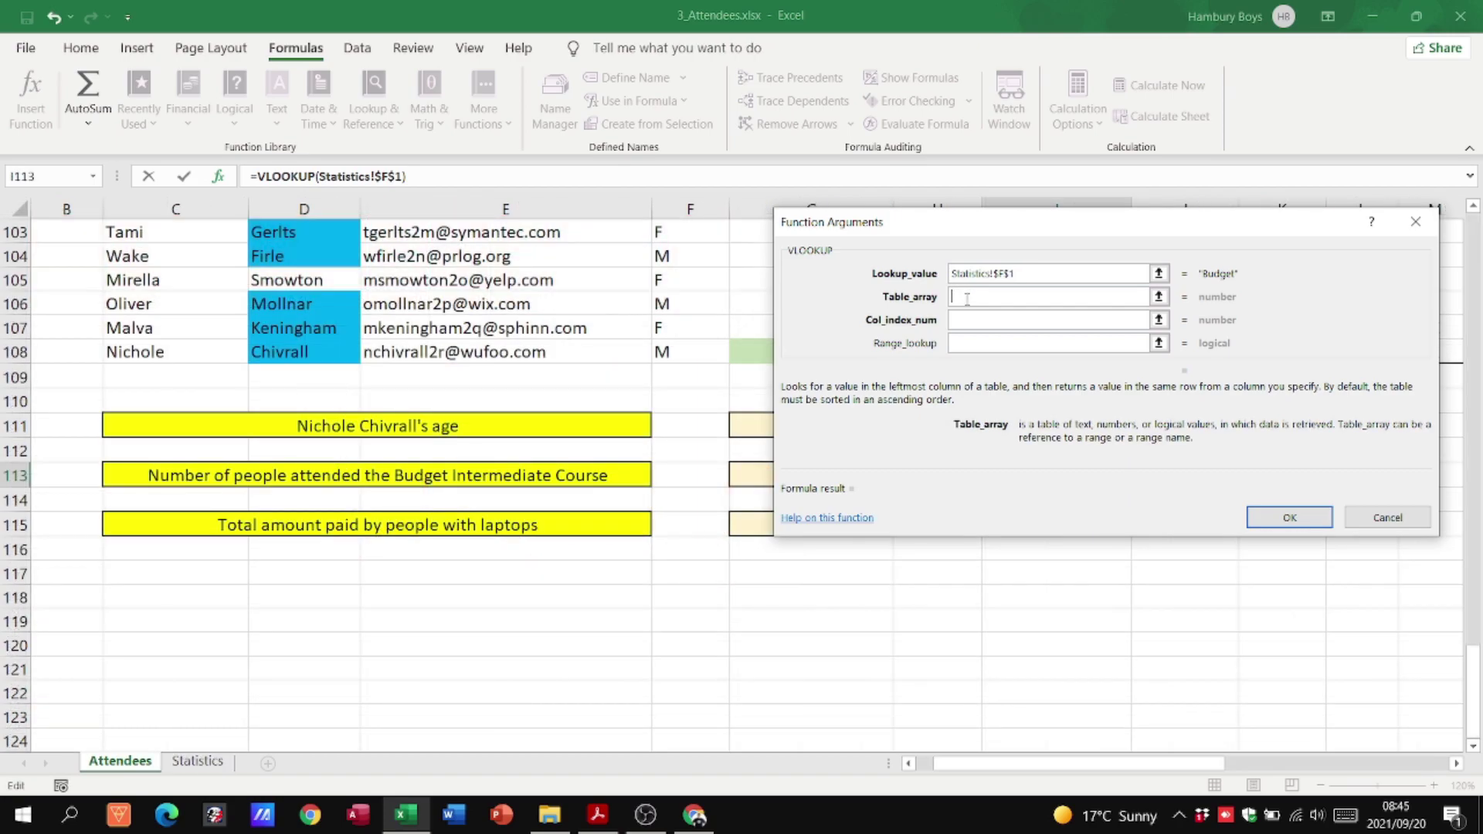
pyautogui.click(198, 761)
pyautogui.moveTo(40, 247); pyautogui.dragTo(695, 298)
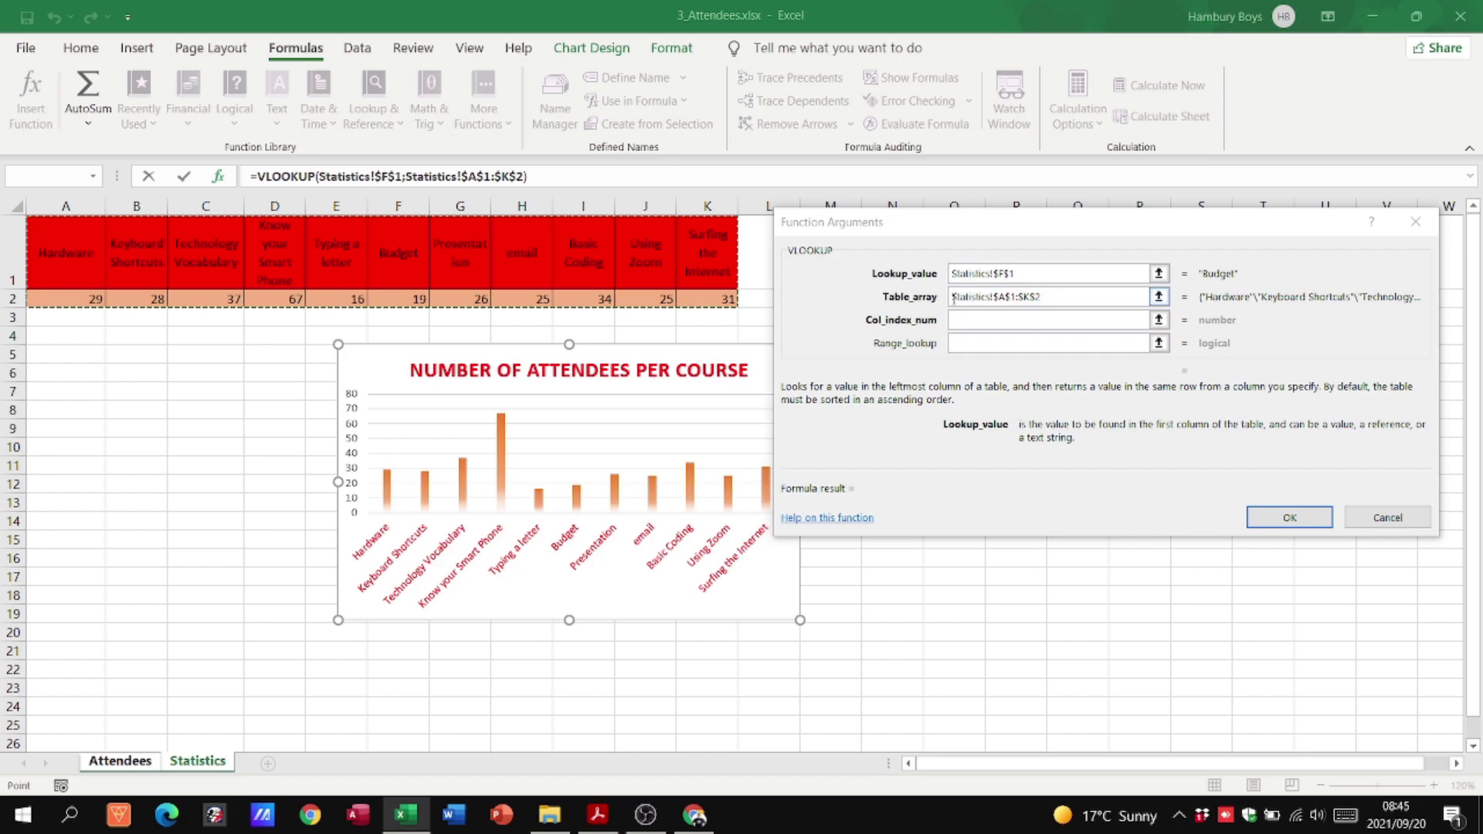
pyautogui.click(958, 318)
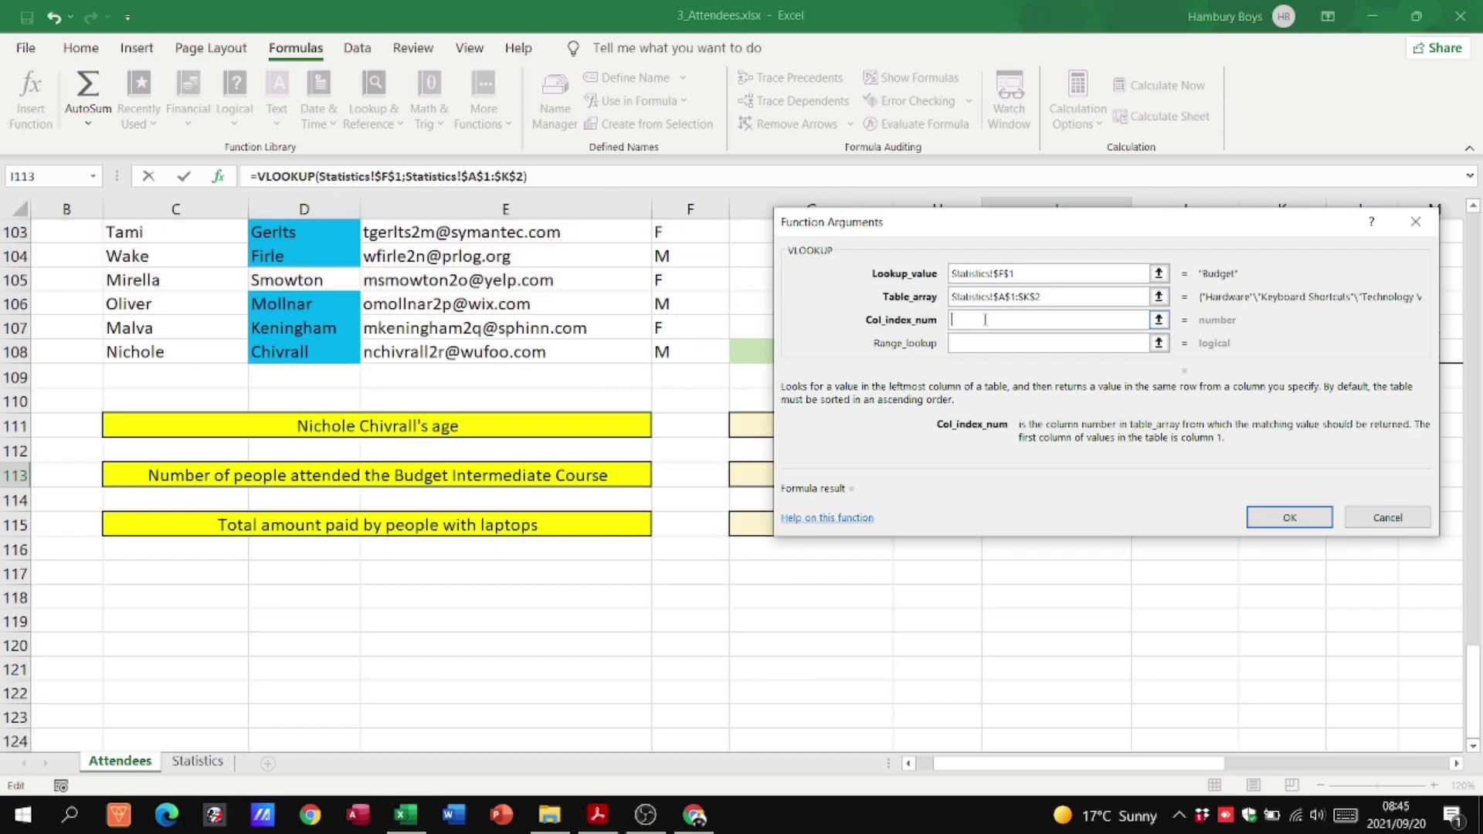
pyautogui.click(200, 762)
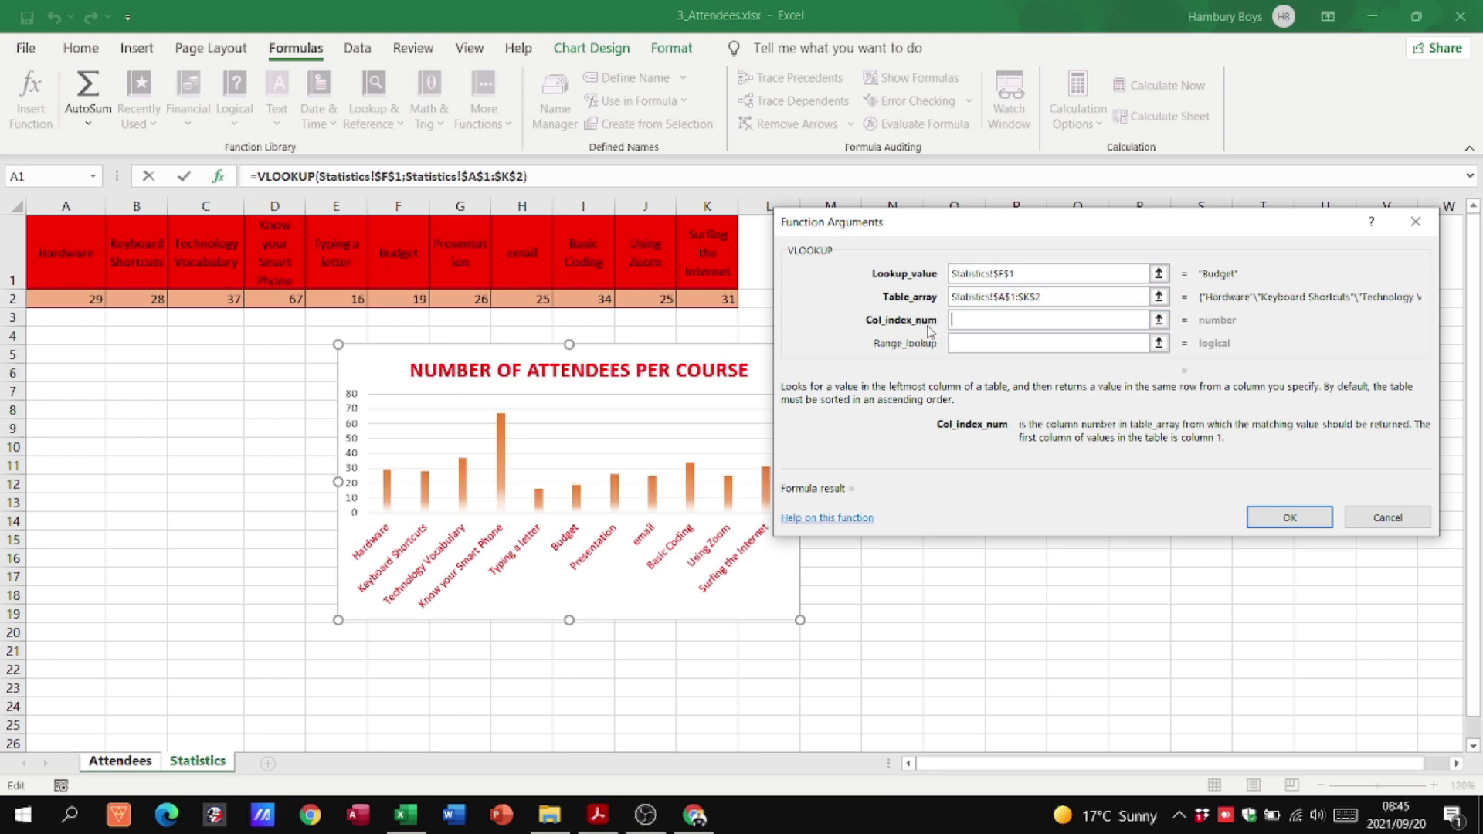
pyautogui.write('2')
pyautogui.click(1388, 517)
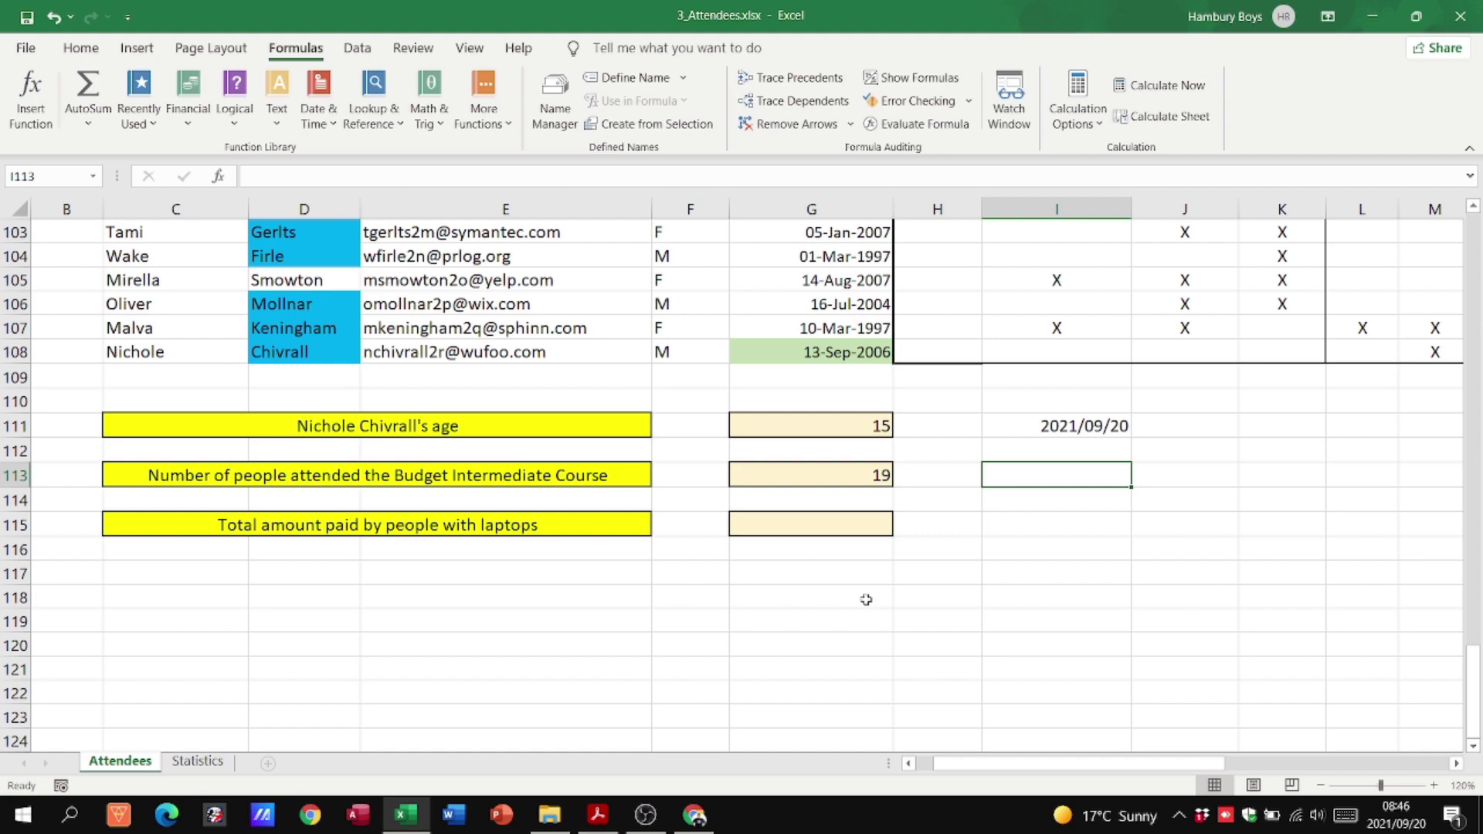
# Enter the note "HLOOKUP - ROWs" in cell E118 of the Attendees sheet.
pyautogui.click(454, 607)
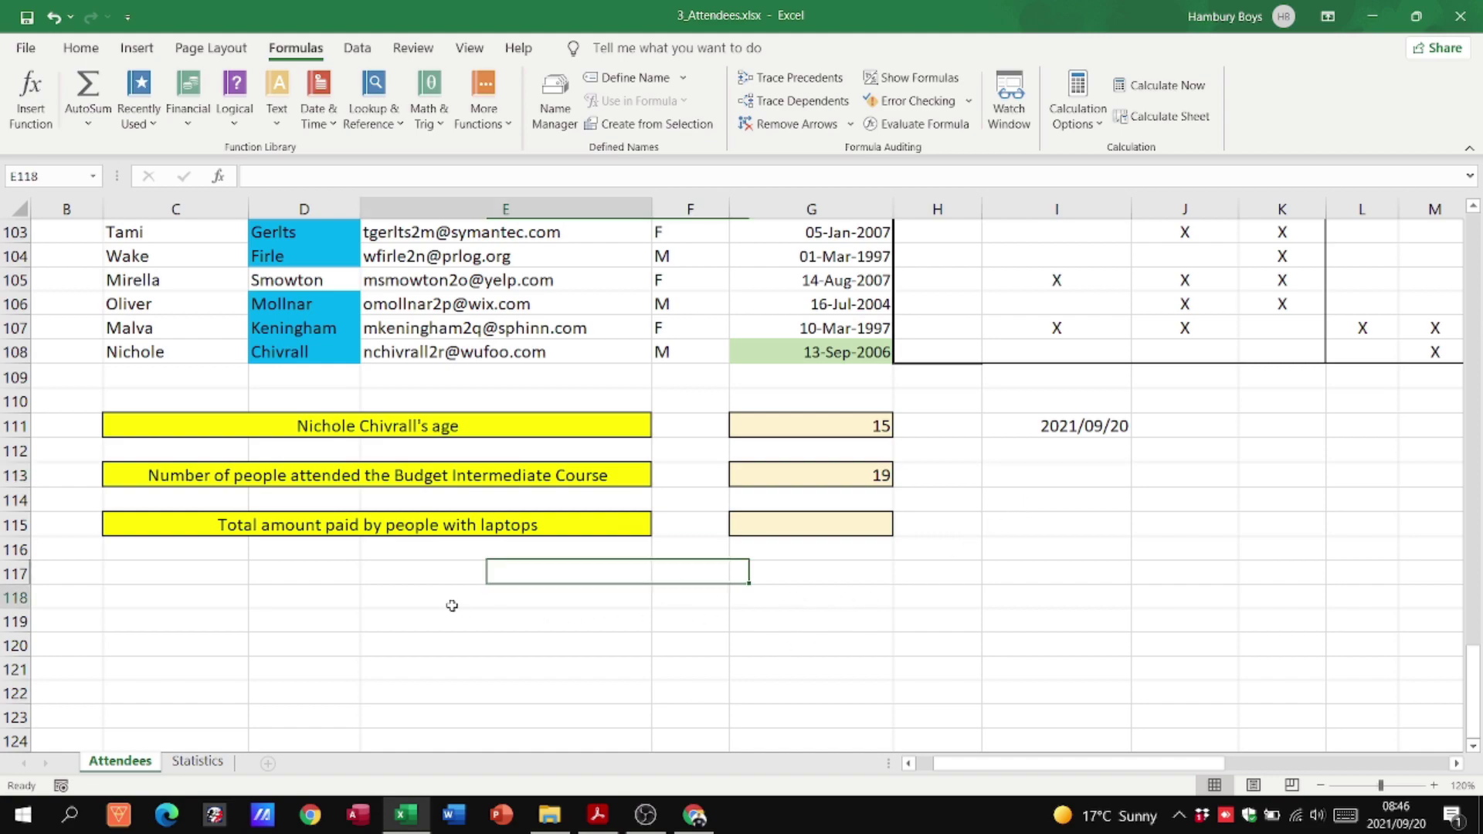
pyautogui.write('HLOOK')
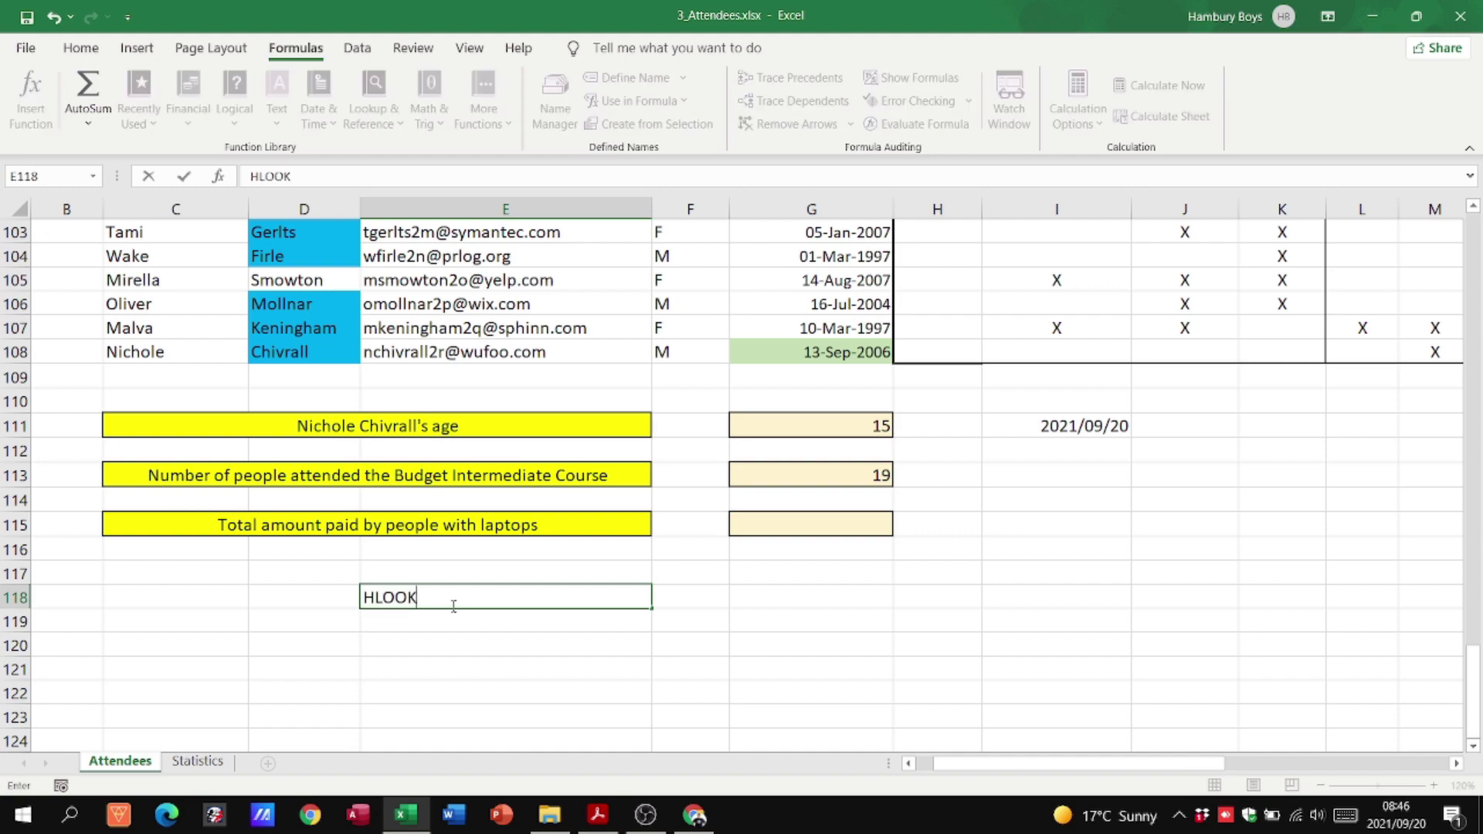
pyautogui.write('UP - ho')
pyautogui.press('BackSpace')
pyautogui.write('ROWAS')
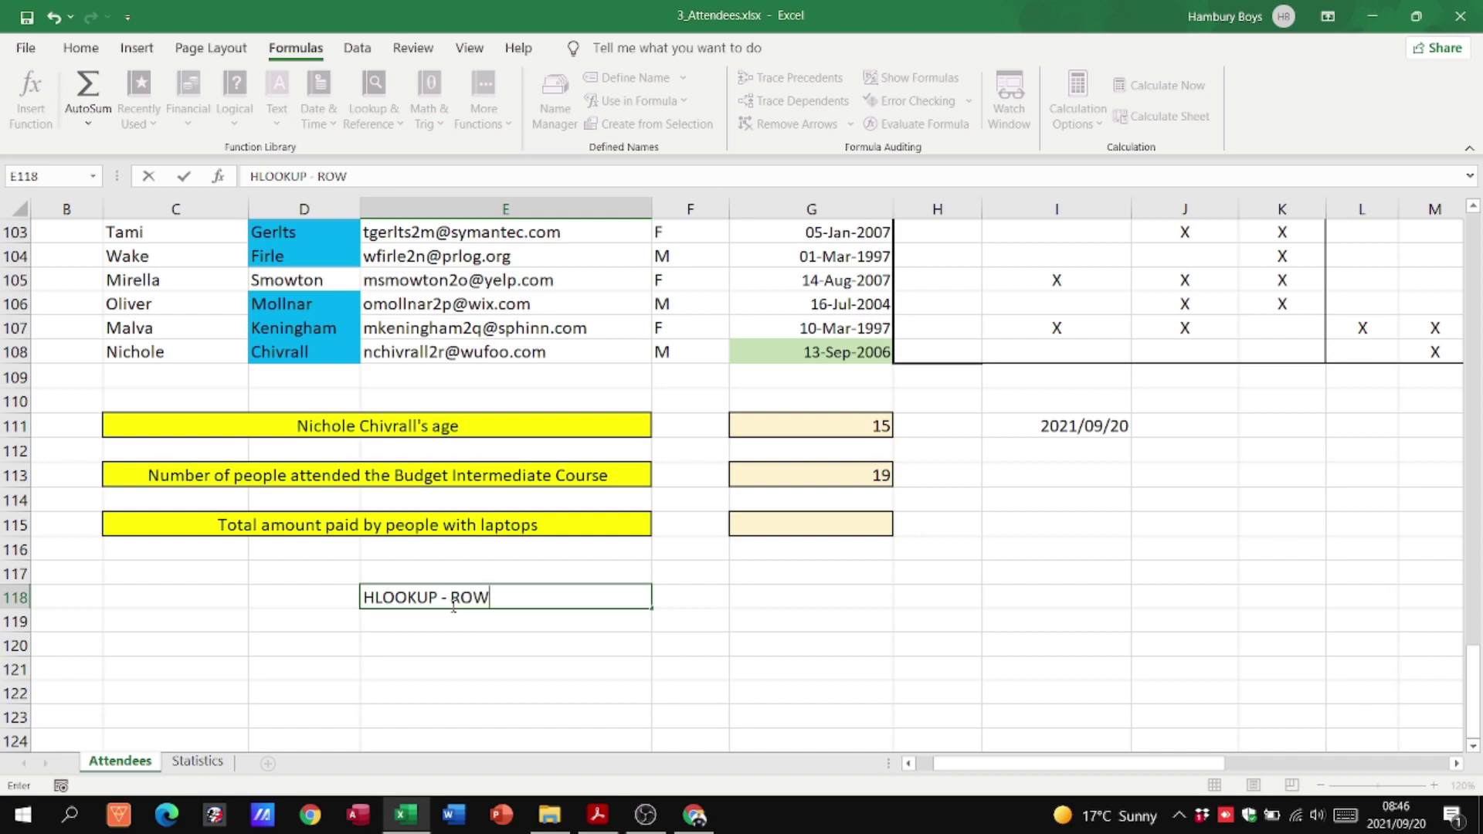
pyautogui.press('BackSpace')
pyautogui.press('Return')
# Enter the note "VLOOKUP - Columns" in cell E119, directly below the HLOOKUP note.
pyautogui.write('VL')
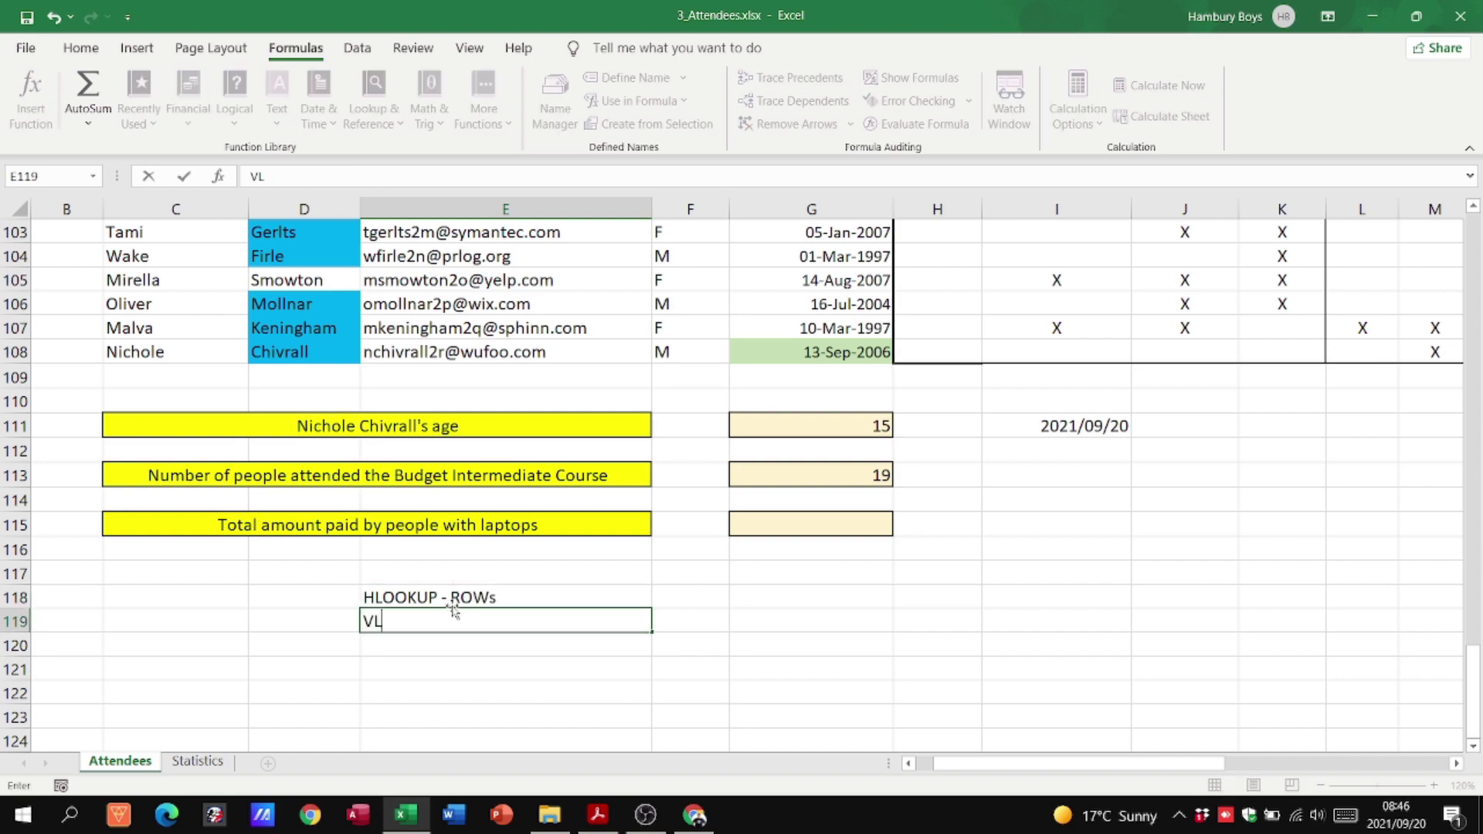
pyautogui.write('OOKUP - Col')
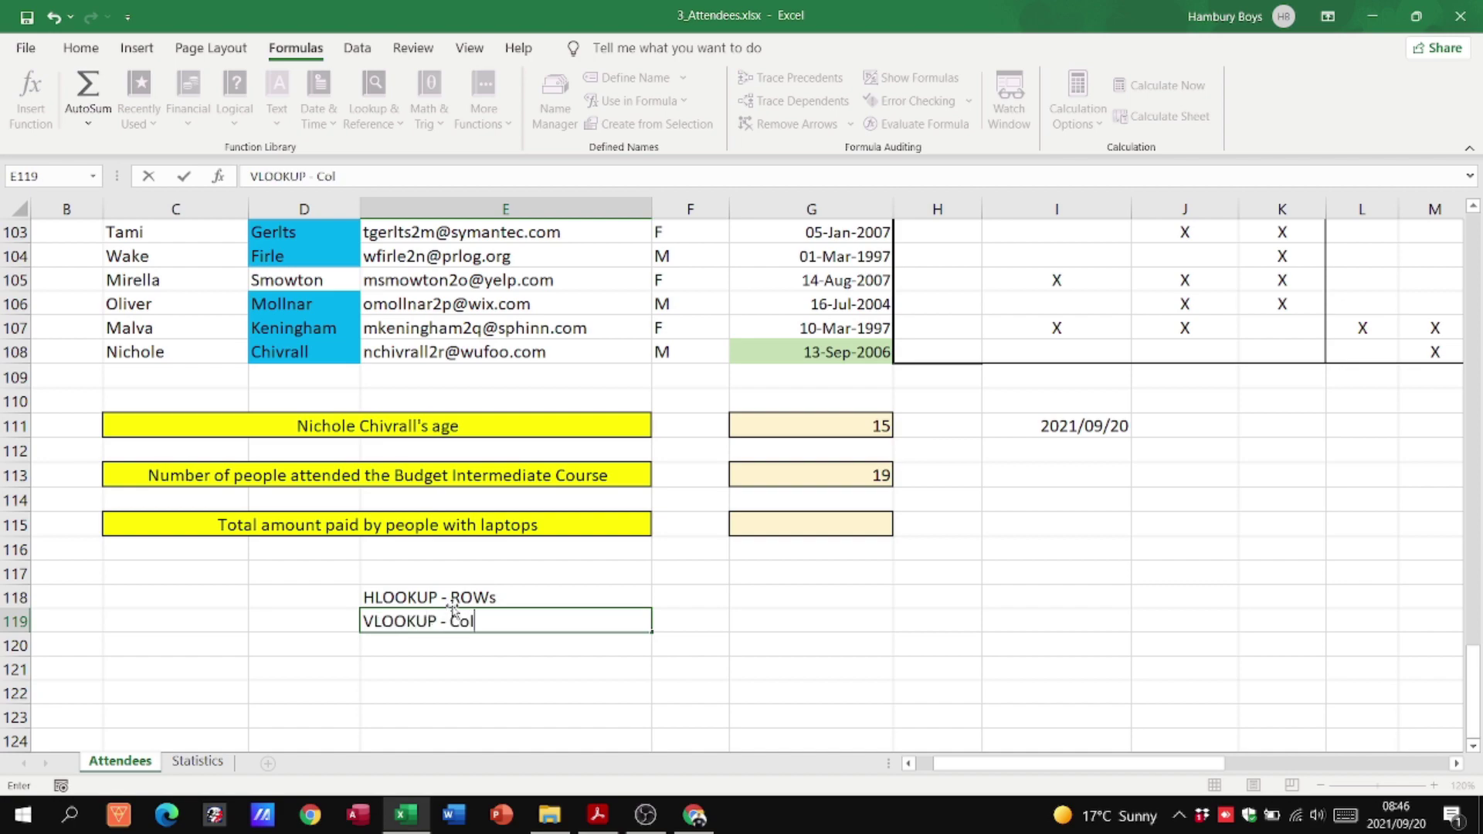
pyautogui.write('u')
pyautogui.press('BackSpace')
pyautogui.press('BackSpace')
pyautogui.write('lumns')
pyautogui.click(597, 578)
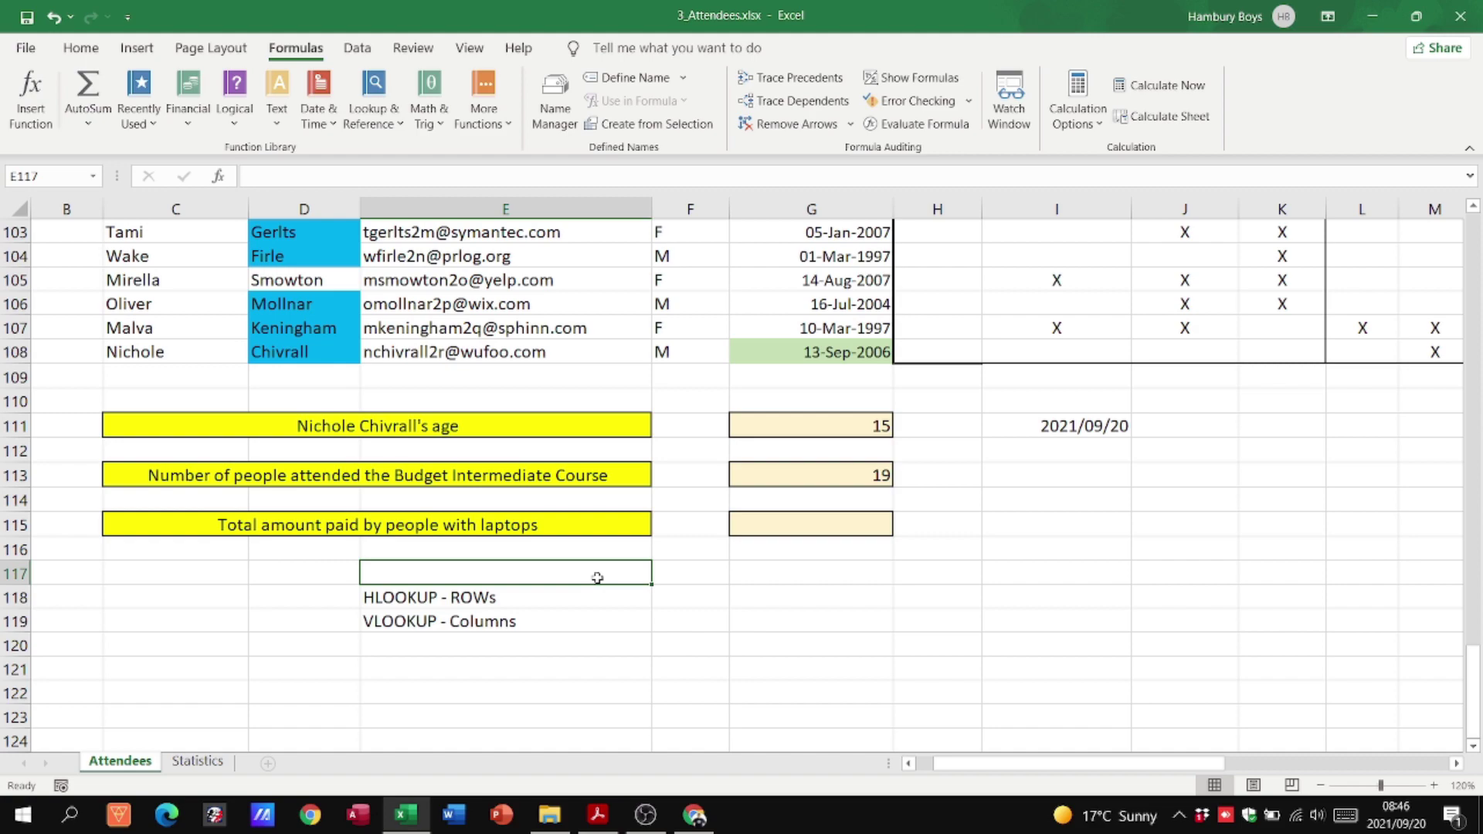
# Read question 3.12 in the exam PDF and start a SUMIF formula in cell G115 of the Attendees sheet.
pyautogui.hotkey('alt', 'Tab')
pyautogui.scroll(-1, 595, 558)
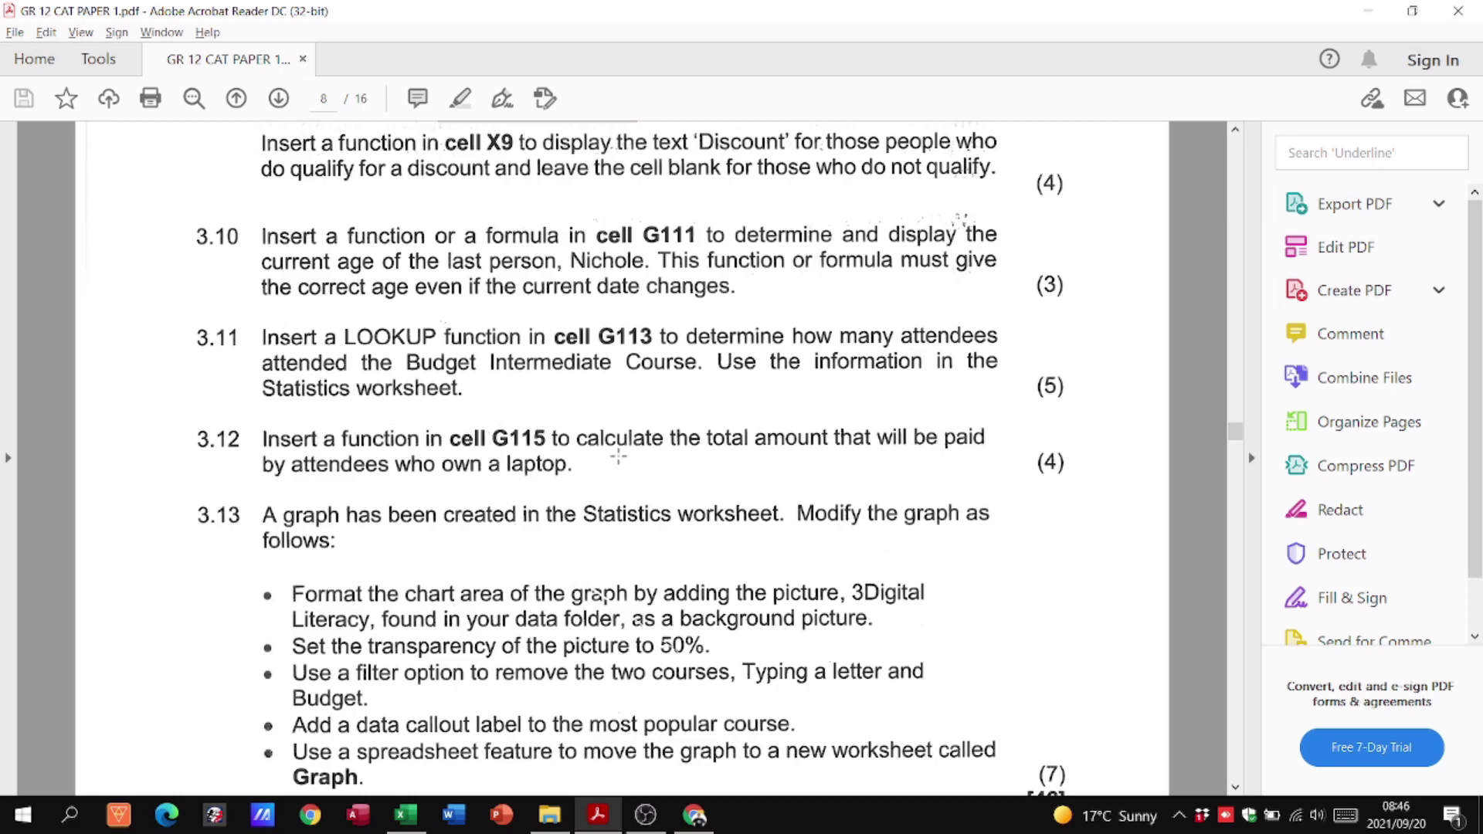
pyautogui.hotkey('alt', 'Tab')
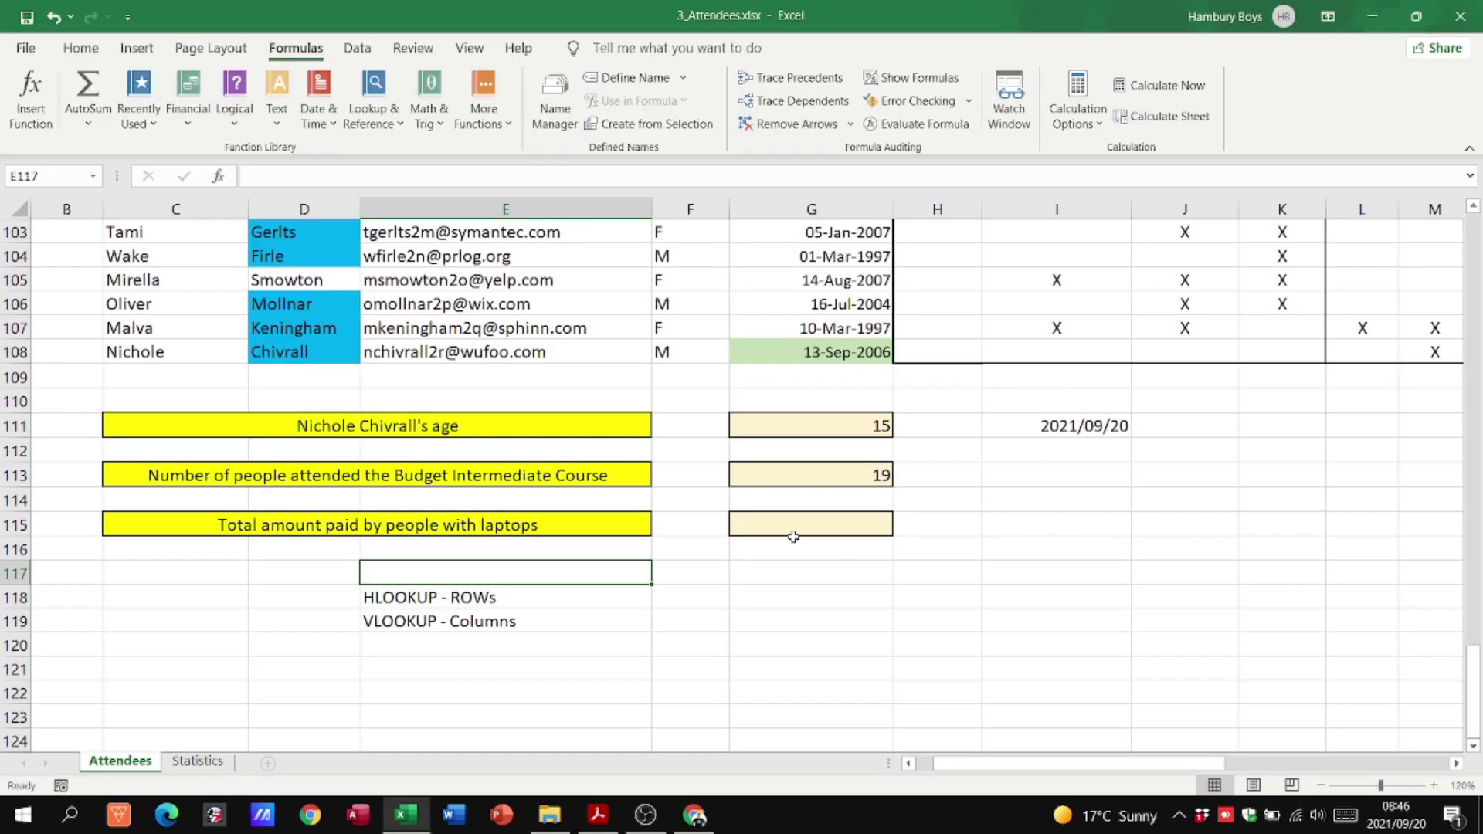
pyautogui.click(795, 532)
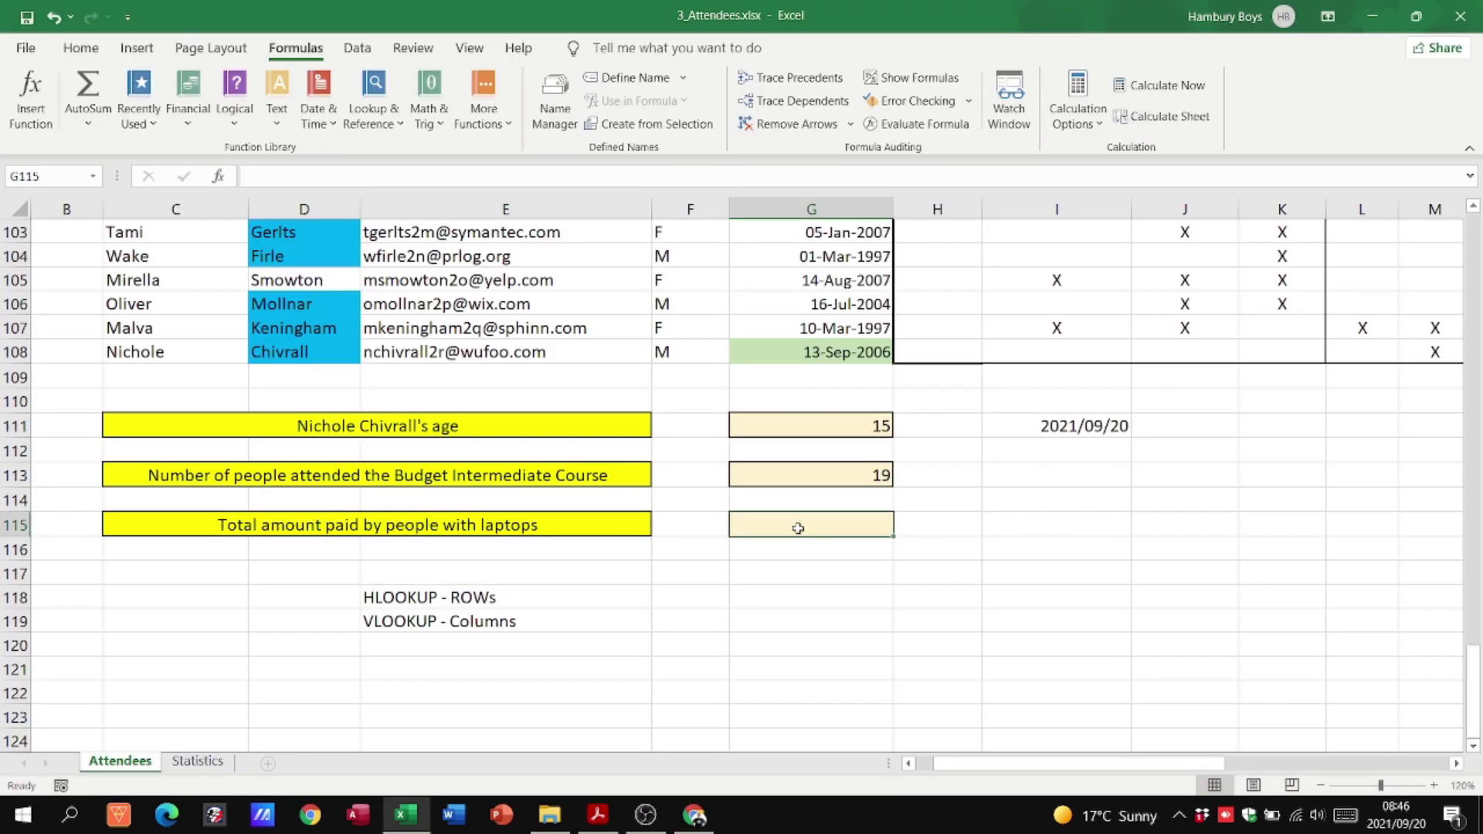
pyautogui.write('=sumif')
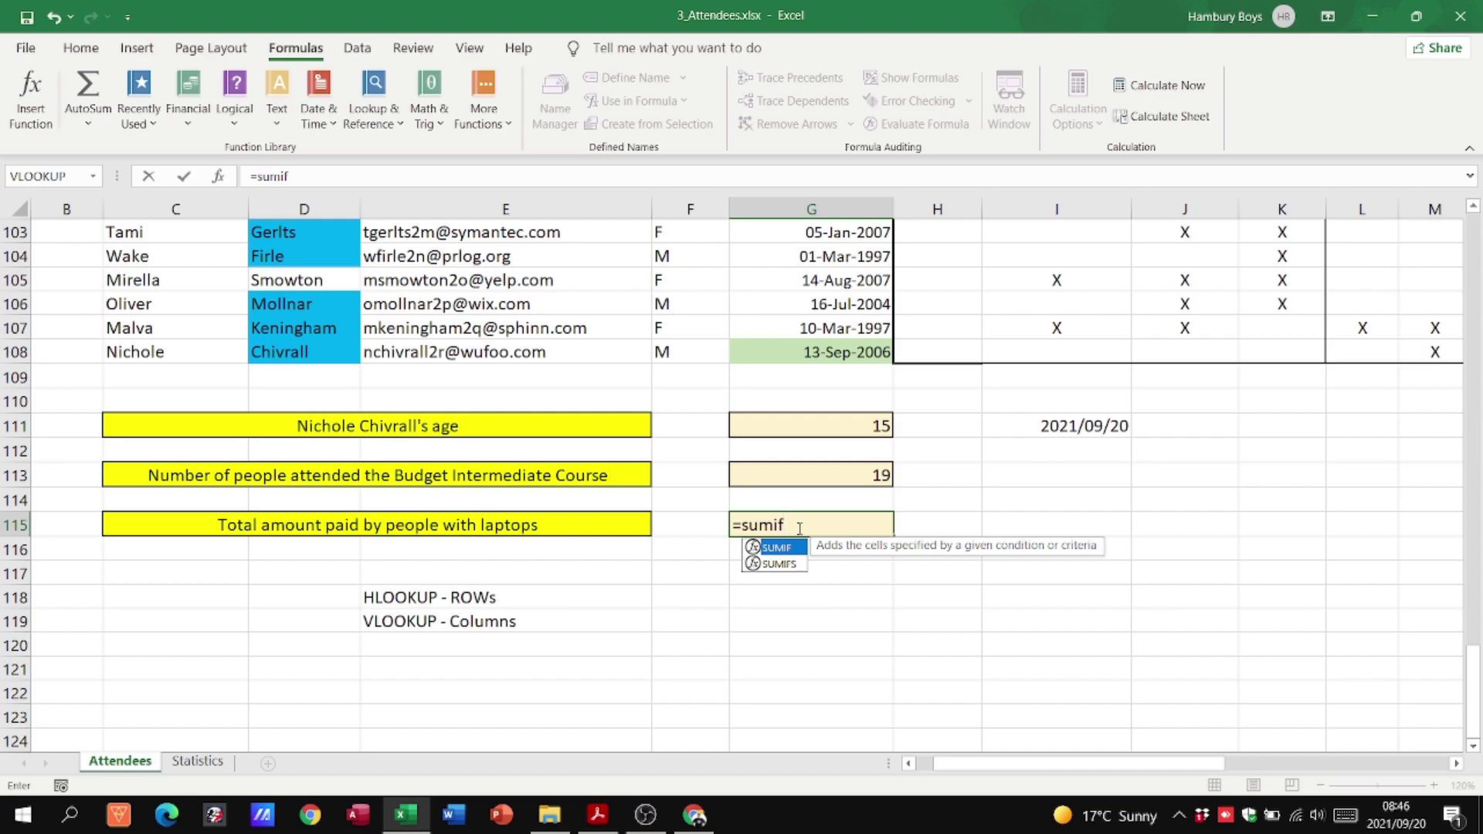
pyautogui.write('(')
pyautogui.hotkey('alt', 'Tab')
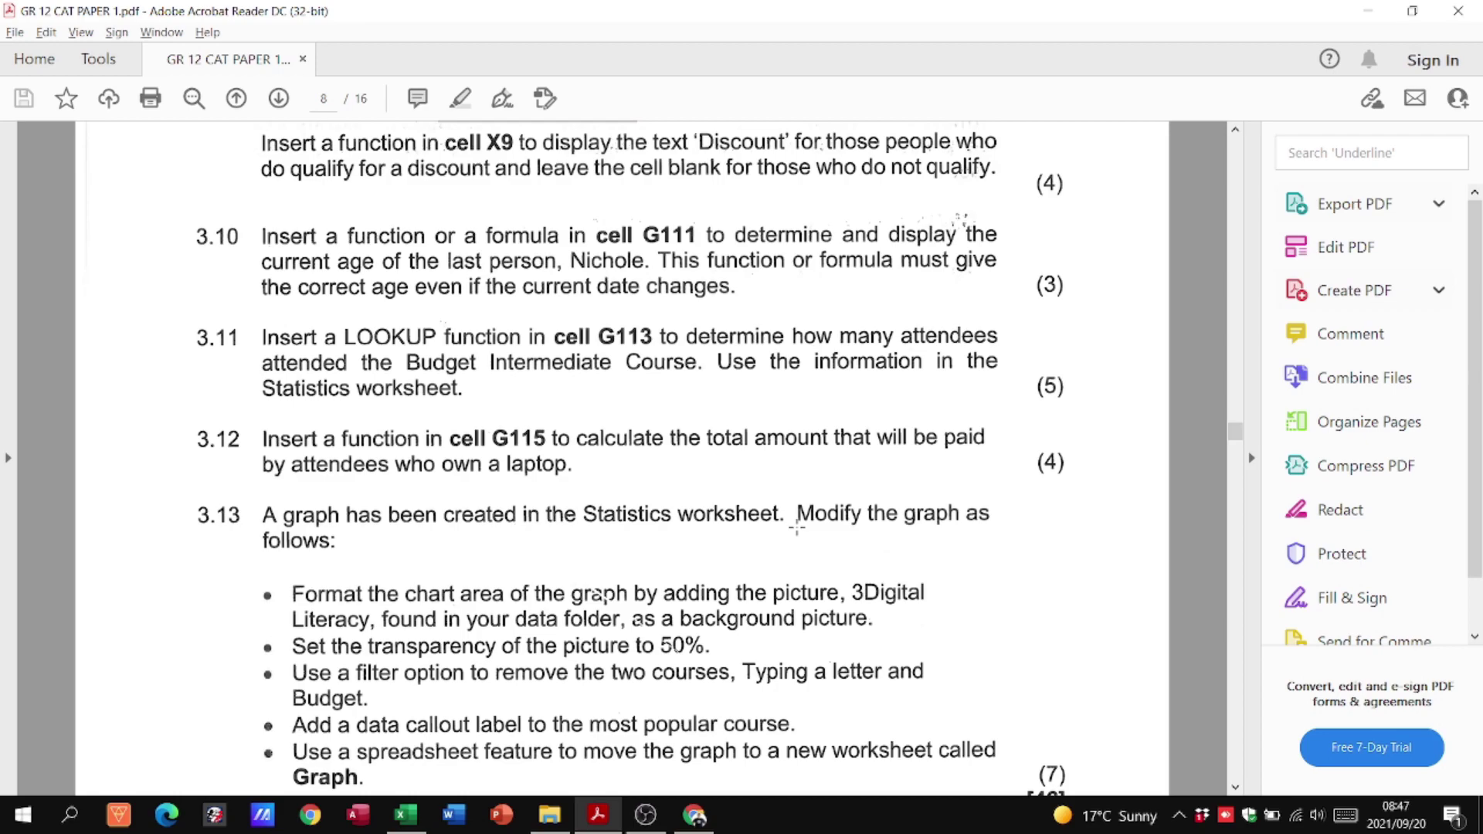
pyautogui.hotkey('alt', 'Tab')
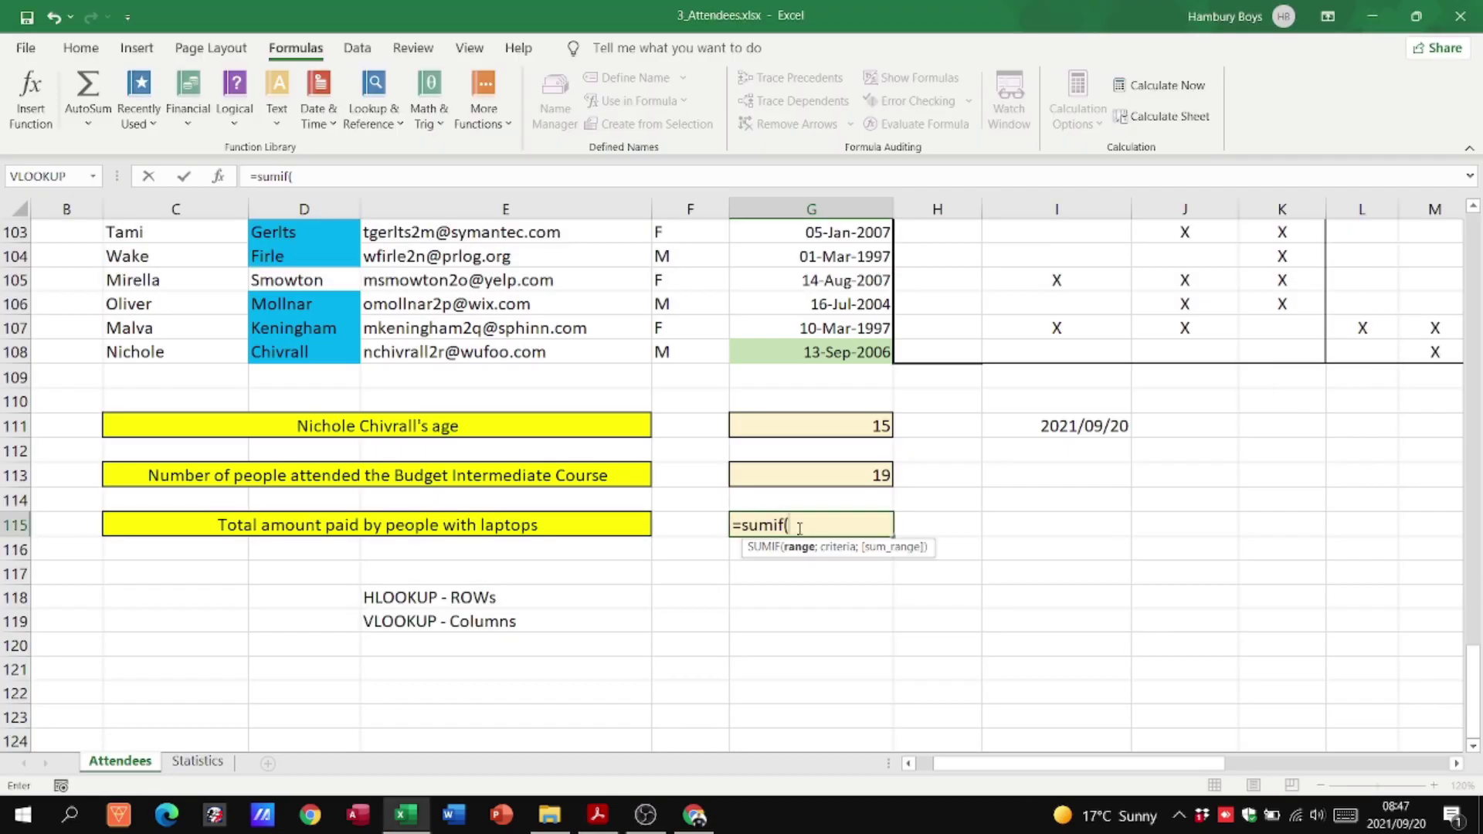
# Examine the Laptop available and Total Amount columns of the attendee list to identify the SUMIF ranges.
pyautogui.scroll(16, 1057, 435)
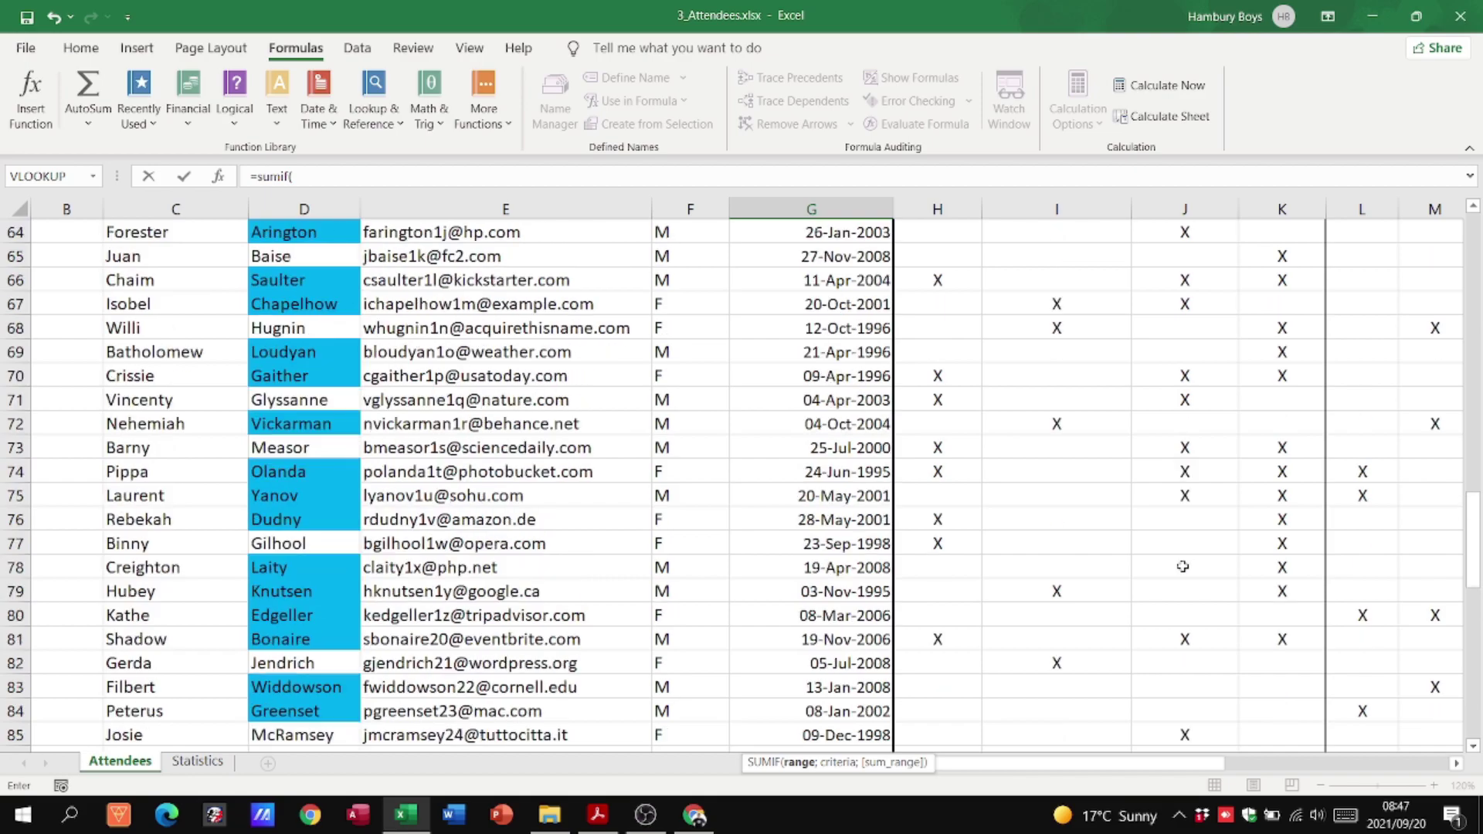
pyautogui.scroll(17, 1183, 567)
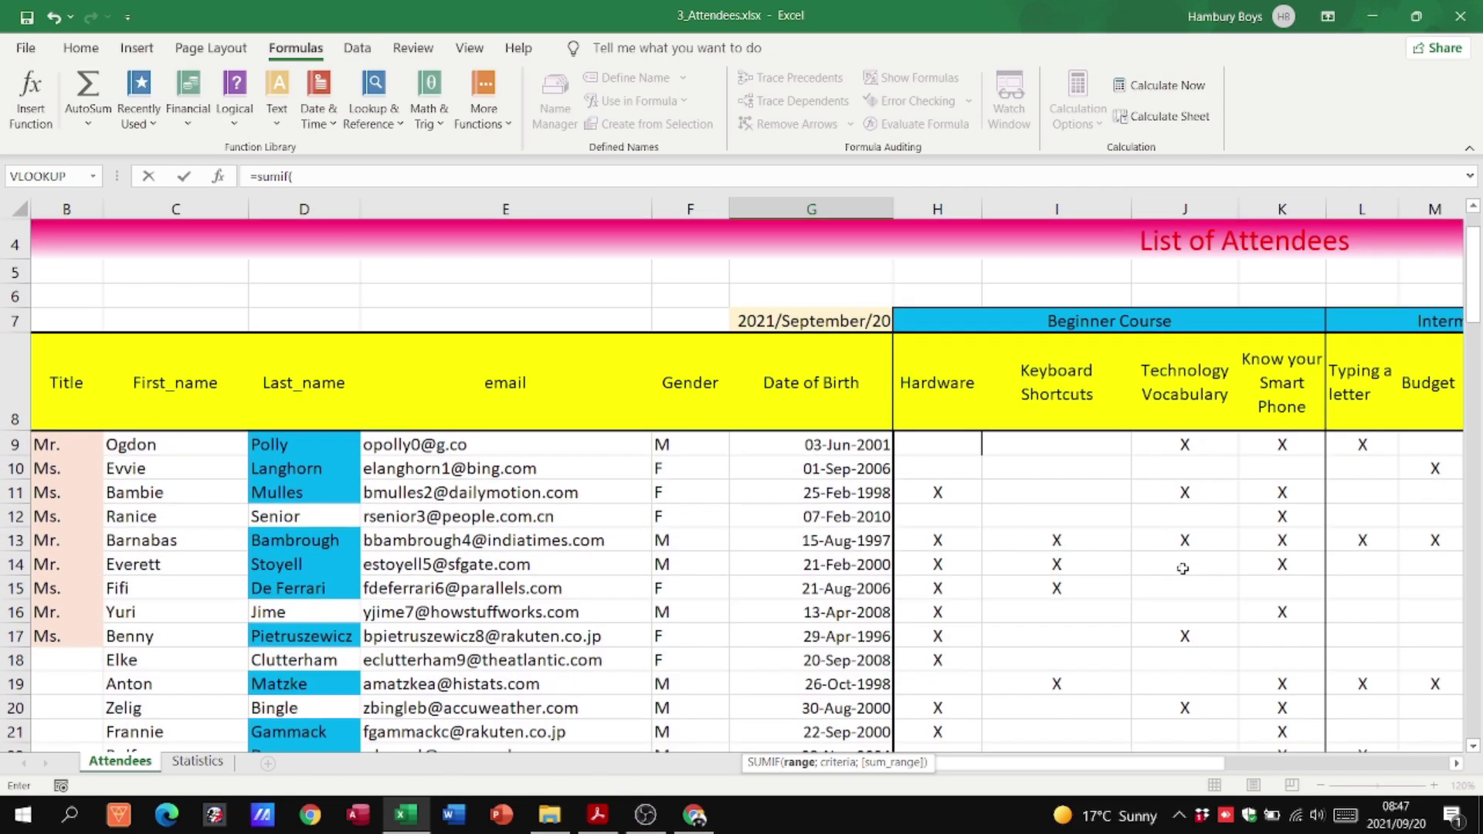
pyautogui.moveTo(1129, 765); pyautogui.dragTo(1230, 768)
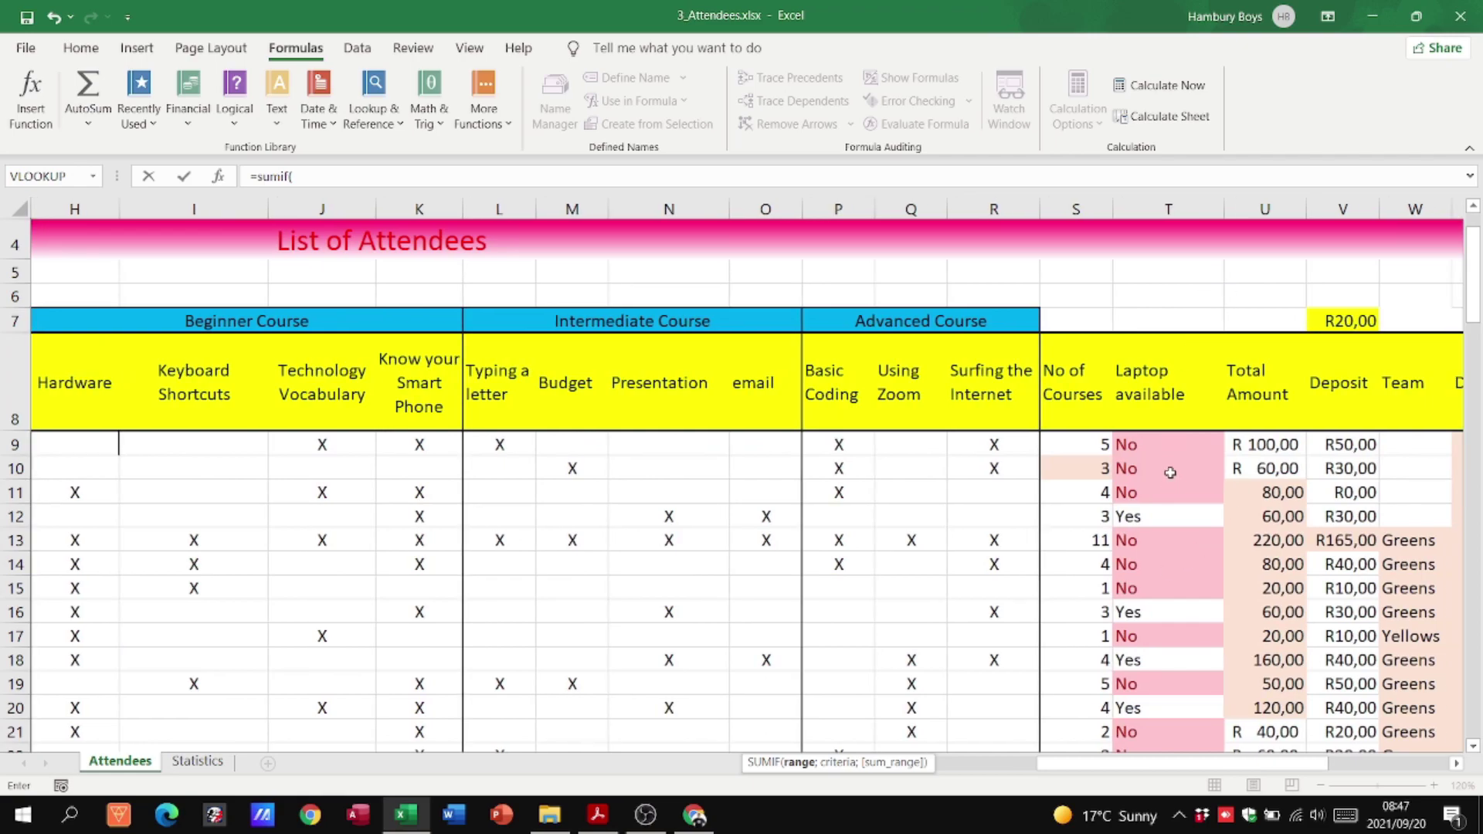
pyautogui.scroll(-1, 1169, 468)
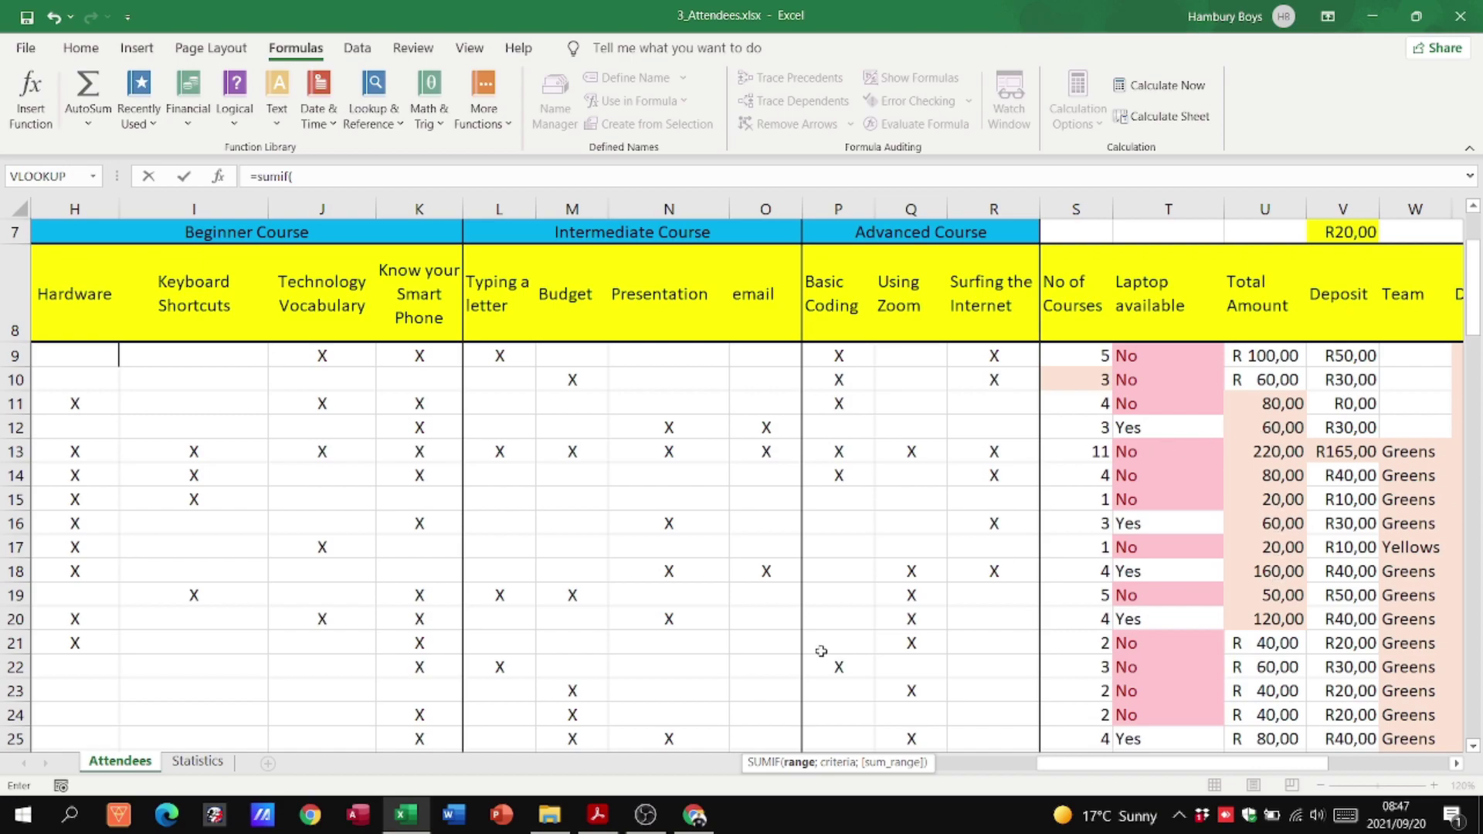
pyautogui.scroll(-18, 783, 652)
pyautogui.scroll(-17, 783, 652)
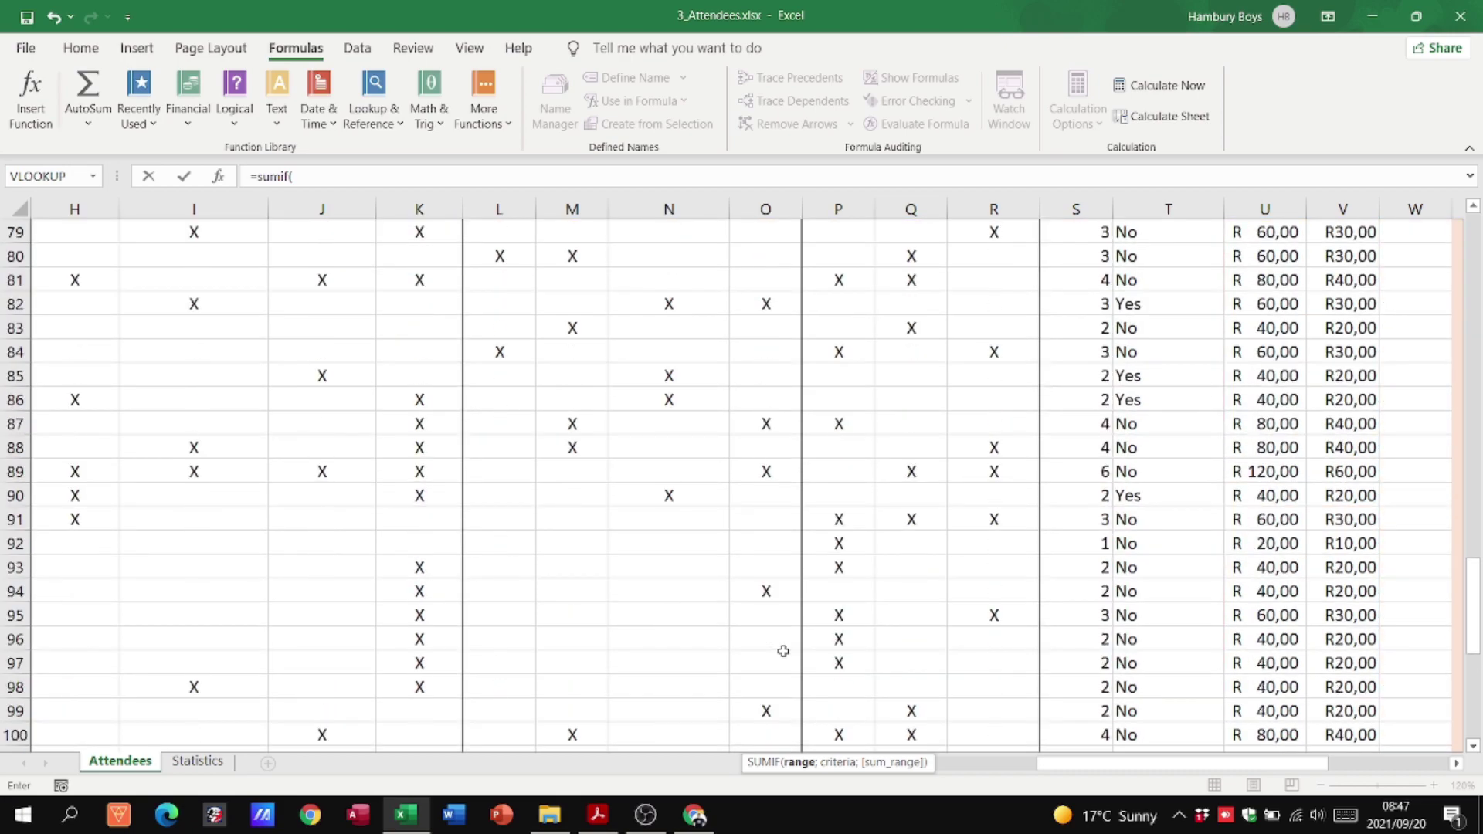
pyautogui.click(984, 764)
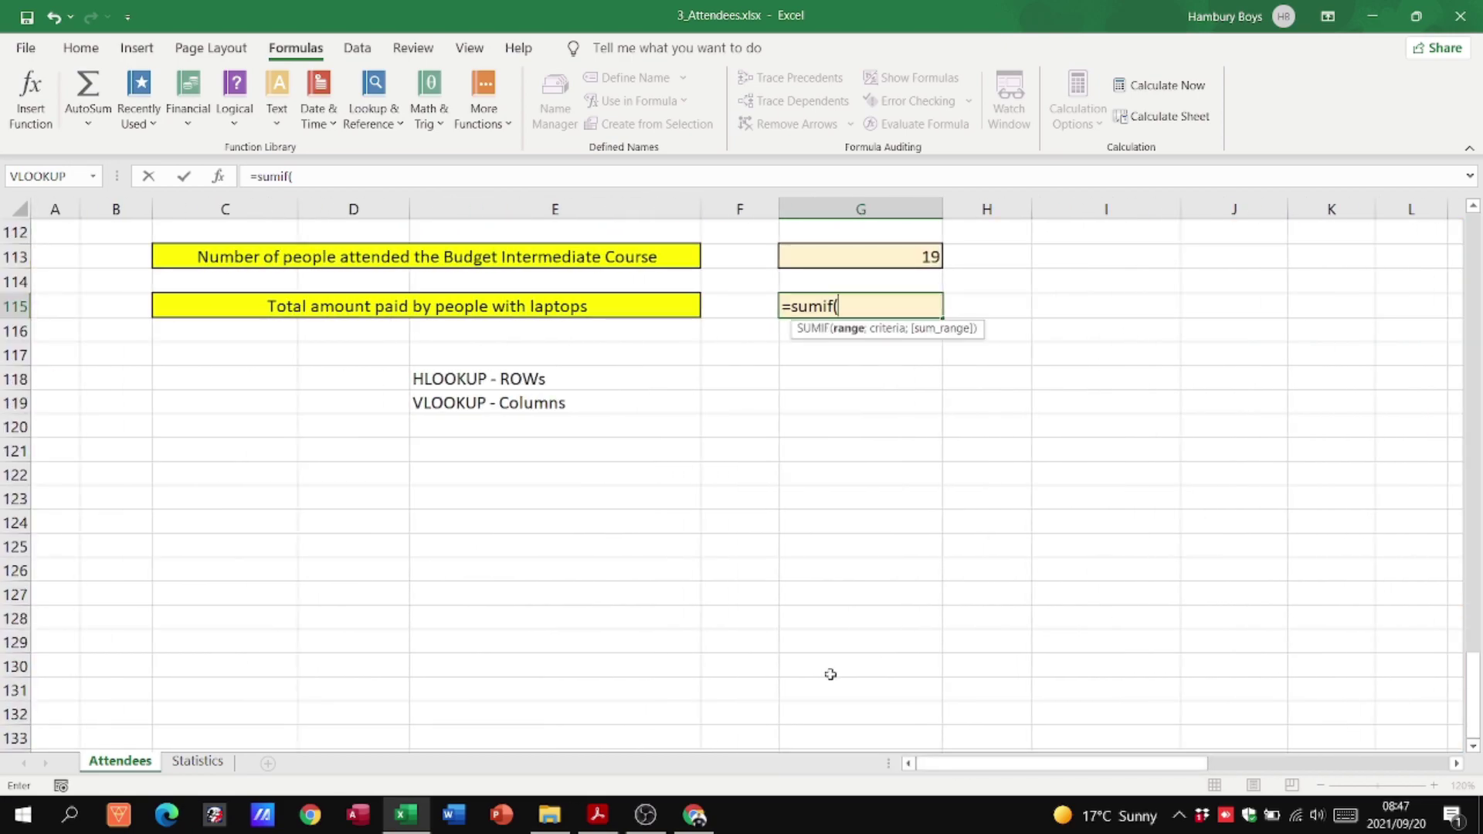
pyautogui.scroll(1, 827, 672)
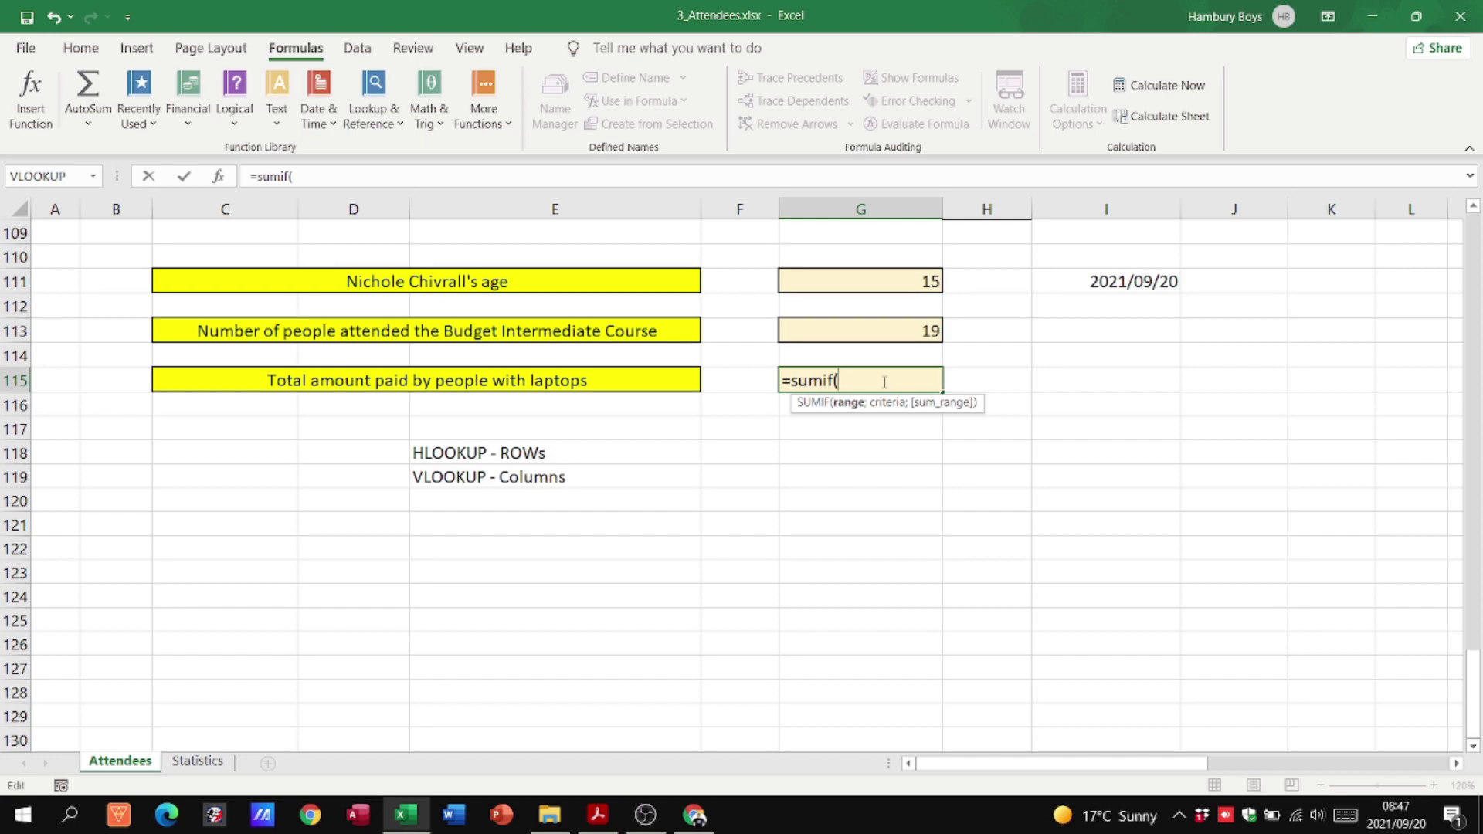
# Complete the SUMIF formula in G115 with range T10:T108, criteria "YES" and sum range U10:U108.
pyautogui.write('T10:T')
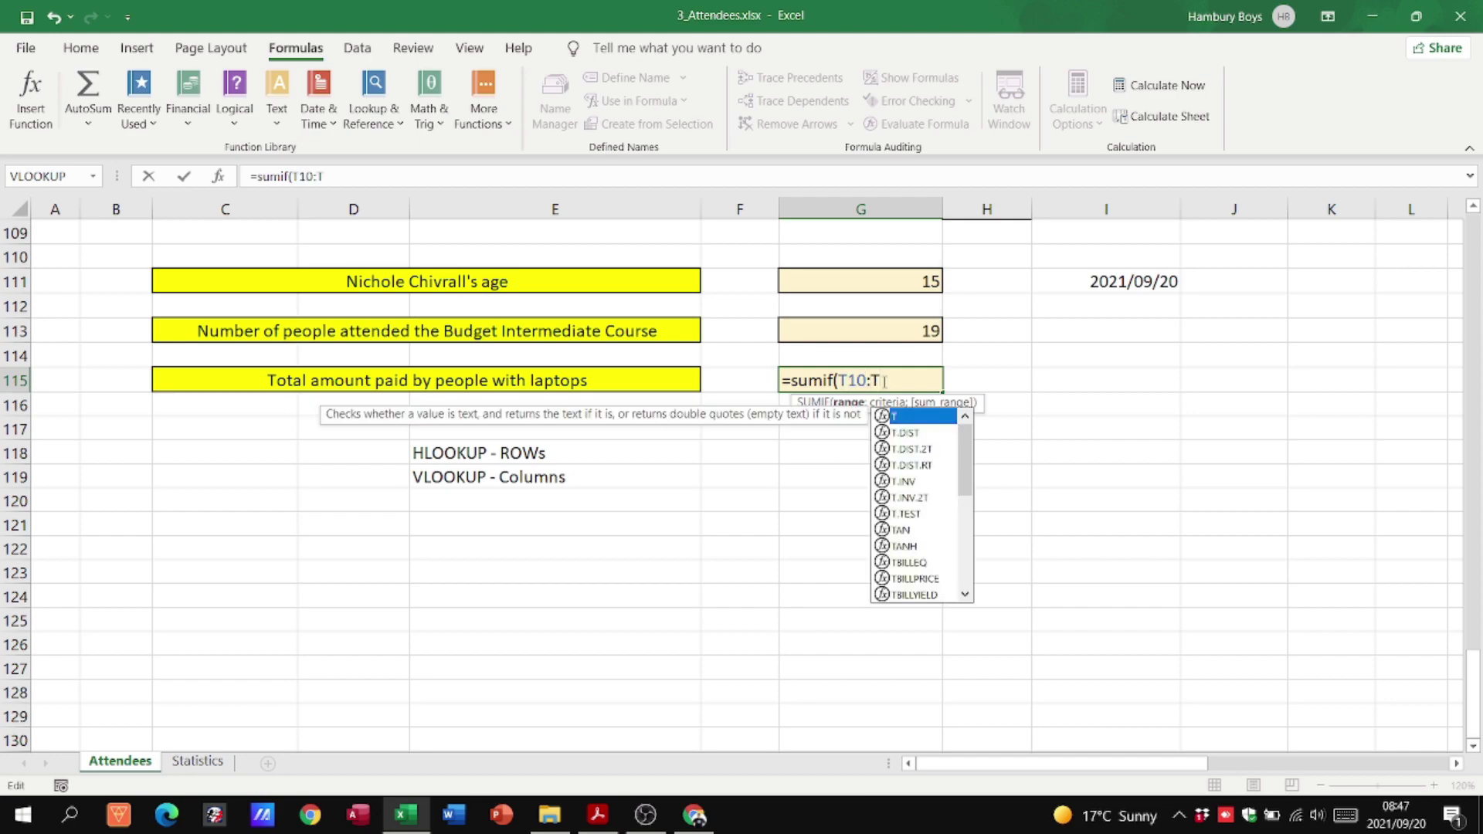
pyautogui.write('108')
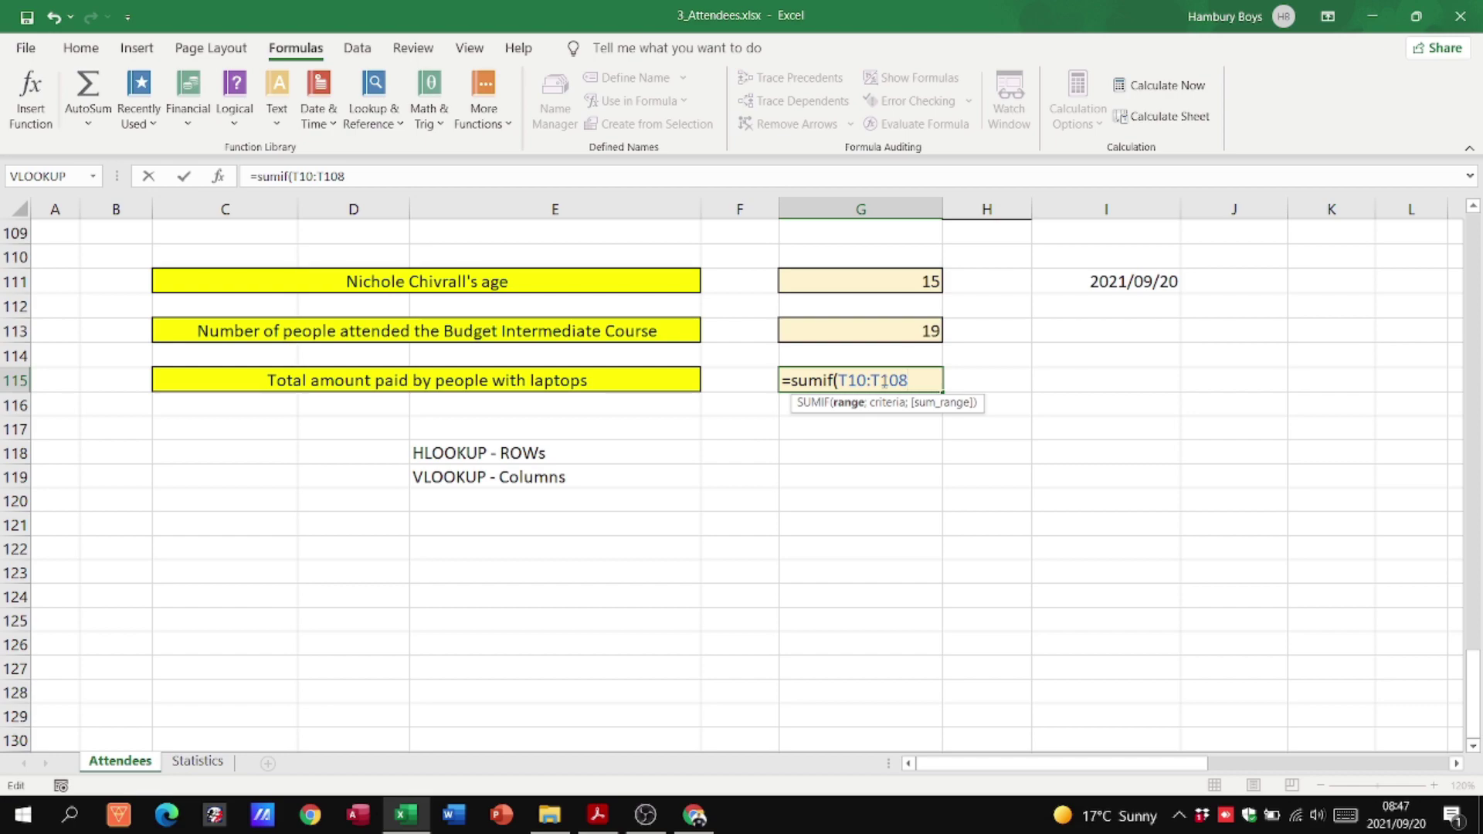
pyautogui.write('; "YES"')
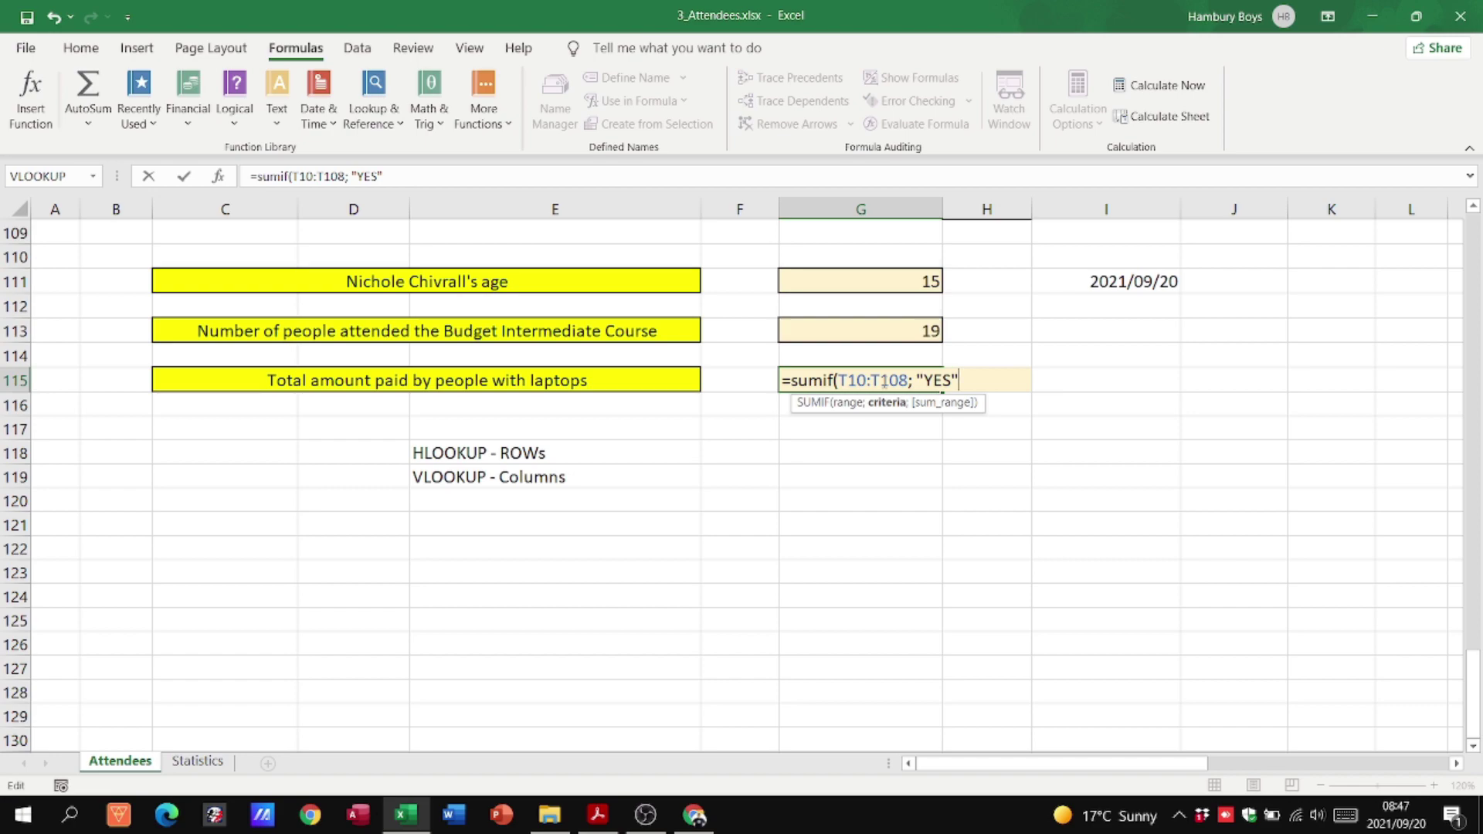
pyautogui.write('; U')
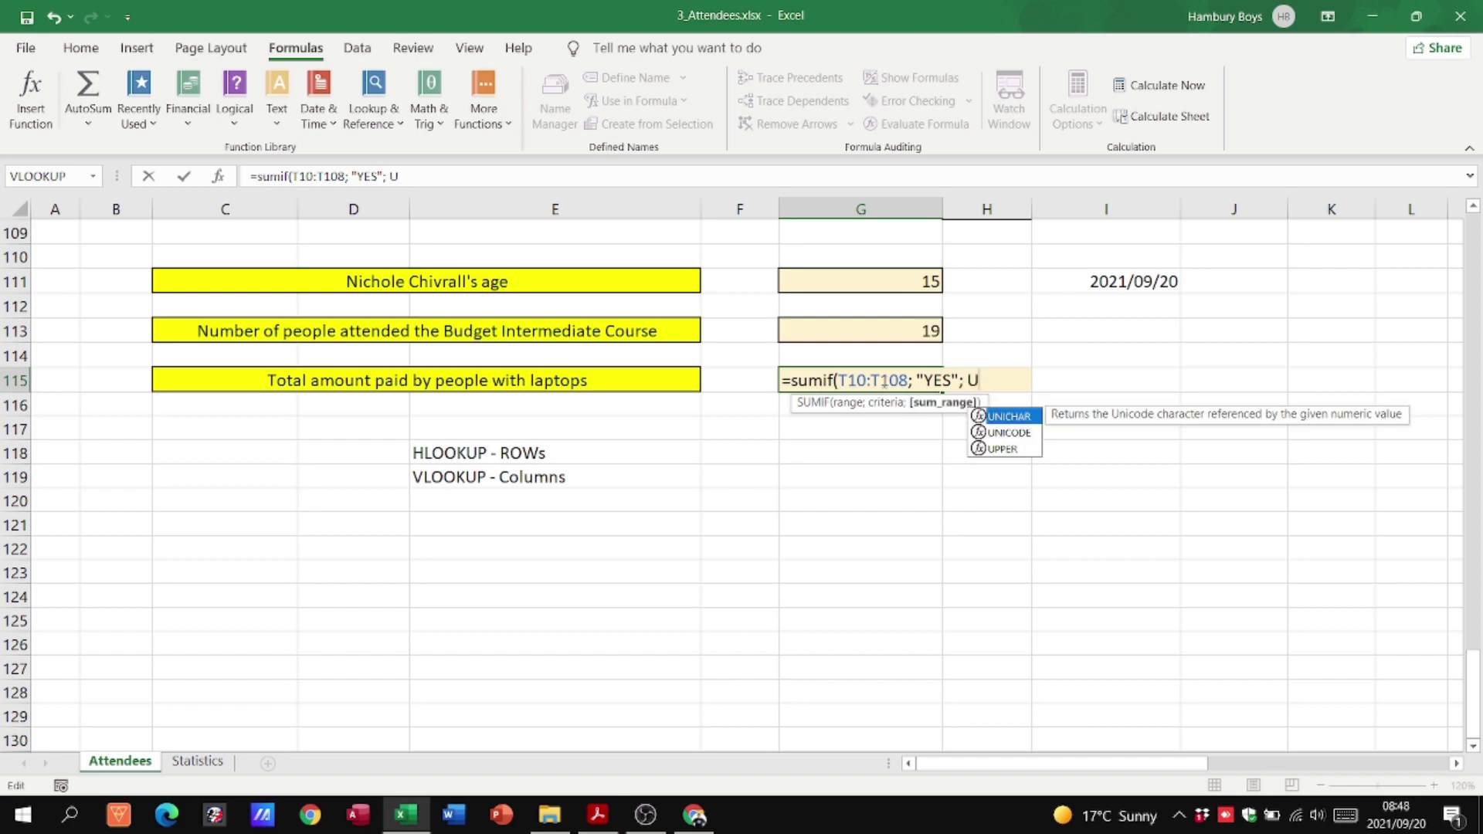
pyautogui.write('U')
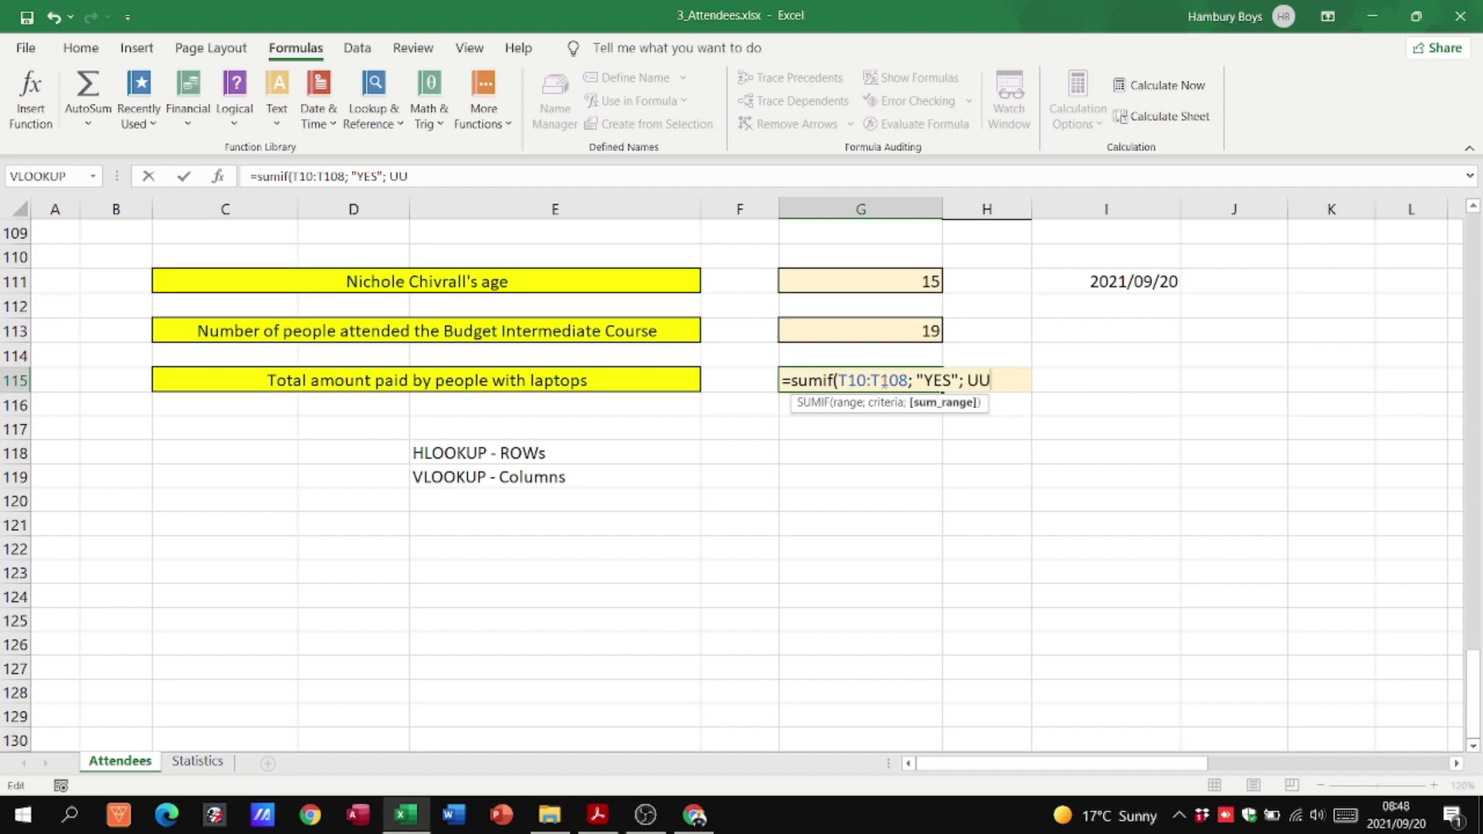
pyautogui.press('BackSpace')
pyautogui.write('10:U108')
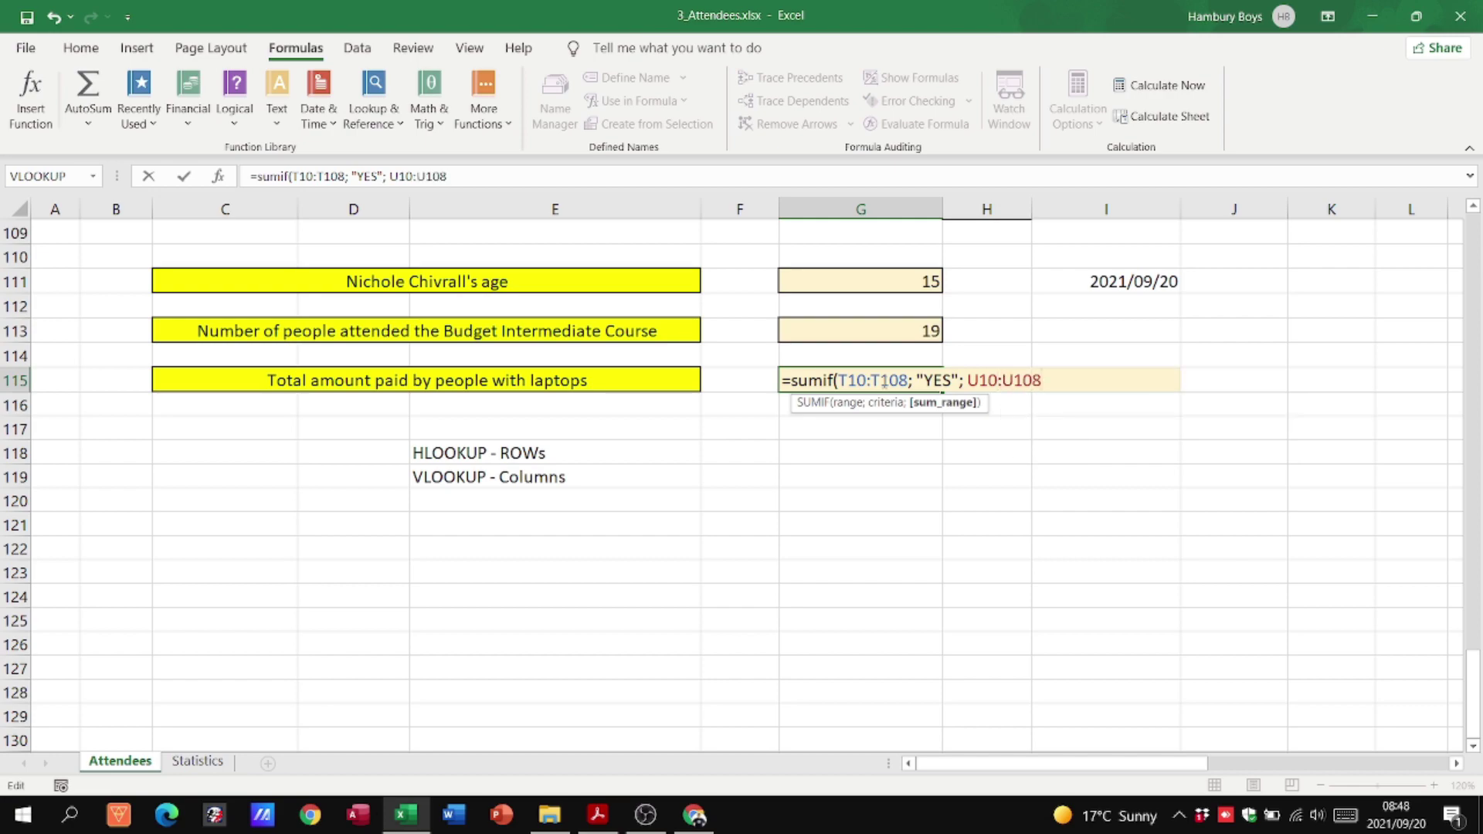
pyautogui.write(')')
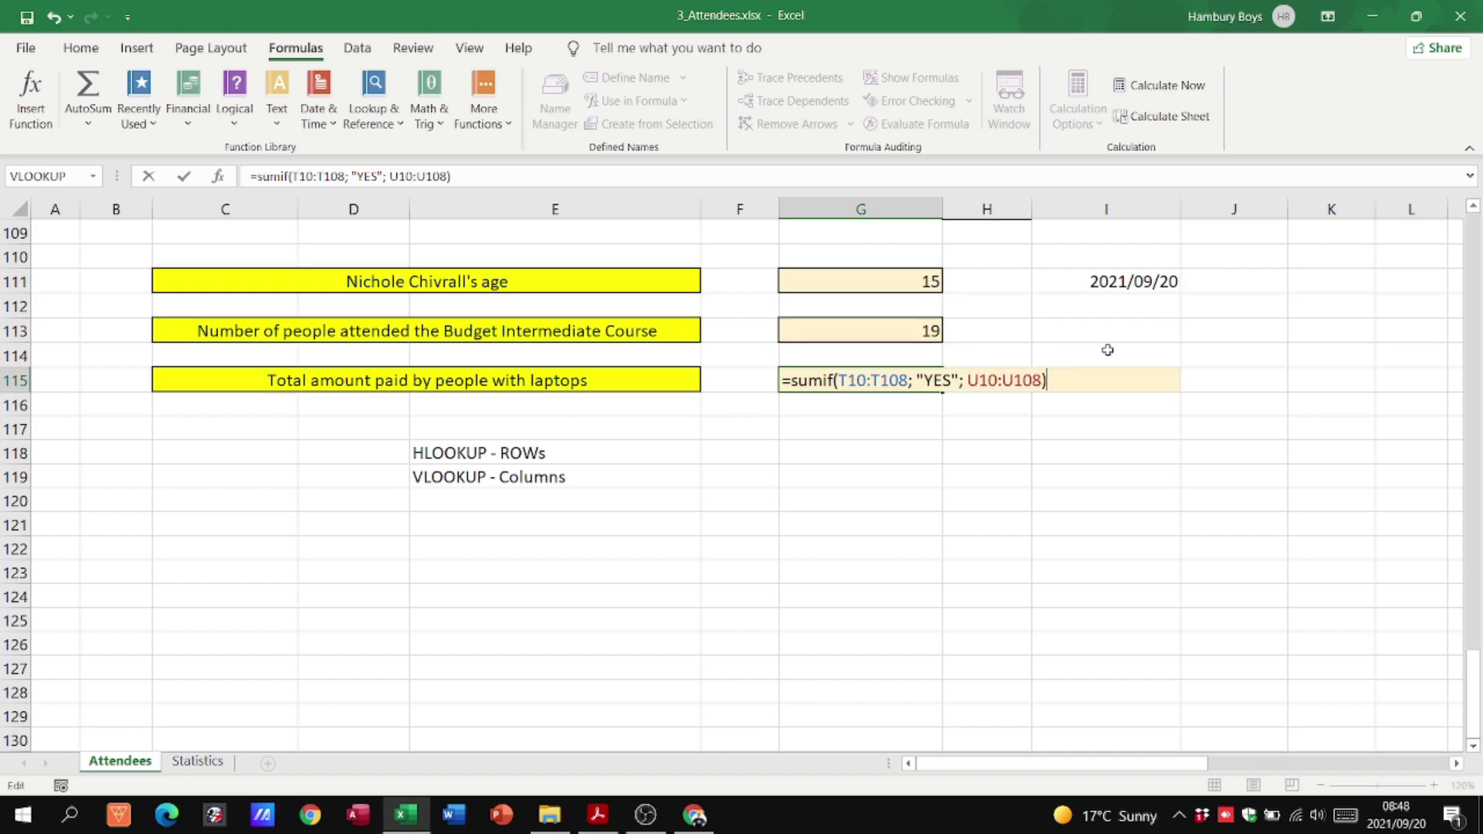
pyautogui.press('Return')
# Compare the Yes entries under Laptop available with their Total Amount values to check which rows the SUMIF adds.
pyautogui.scroll(20, 1108, 350)
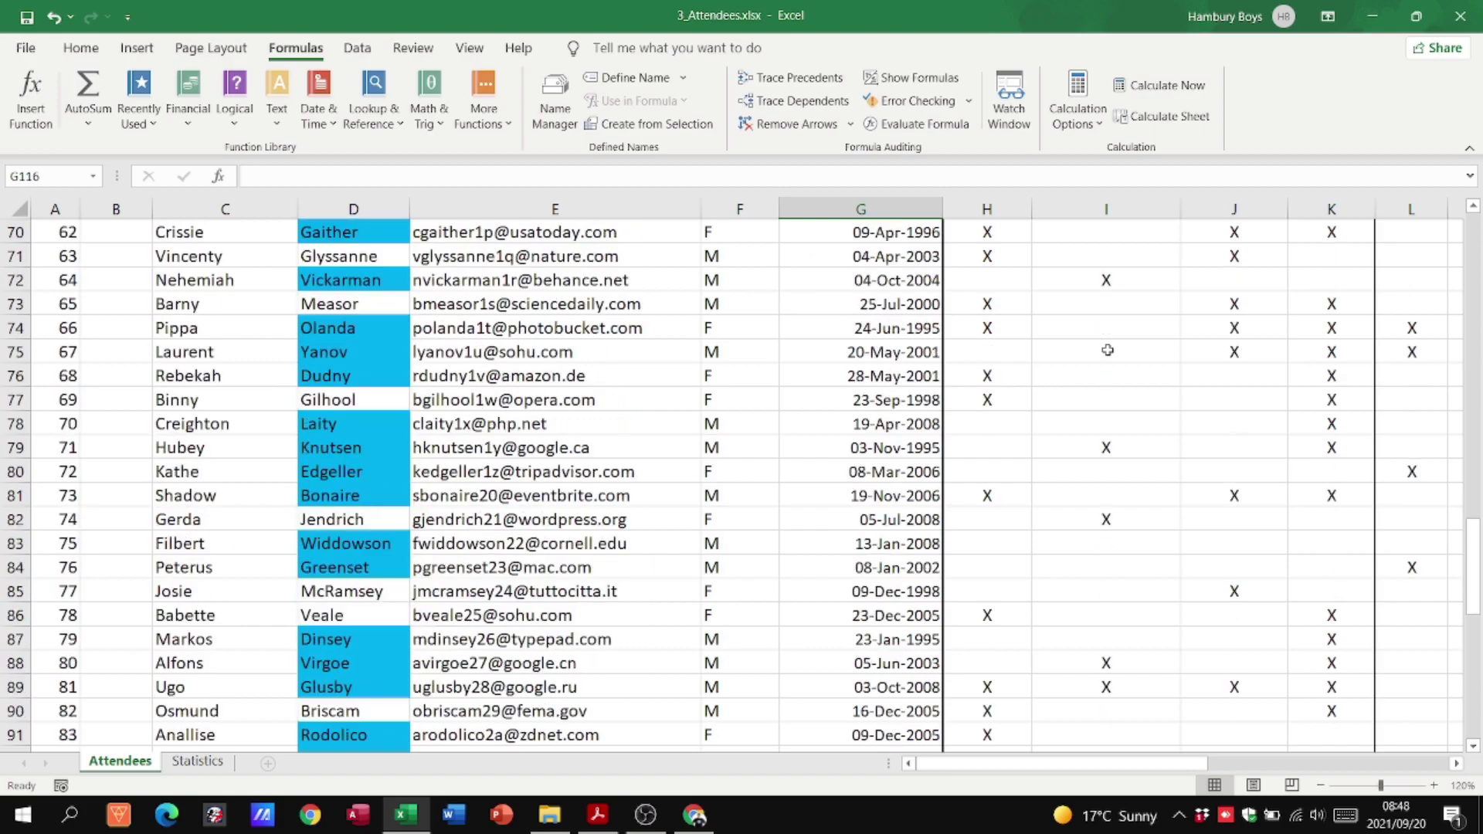
pyautogui.scroll(6, 1107, 350)
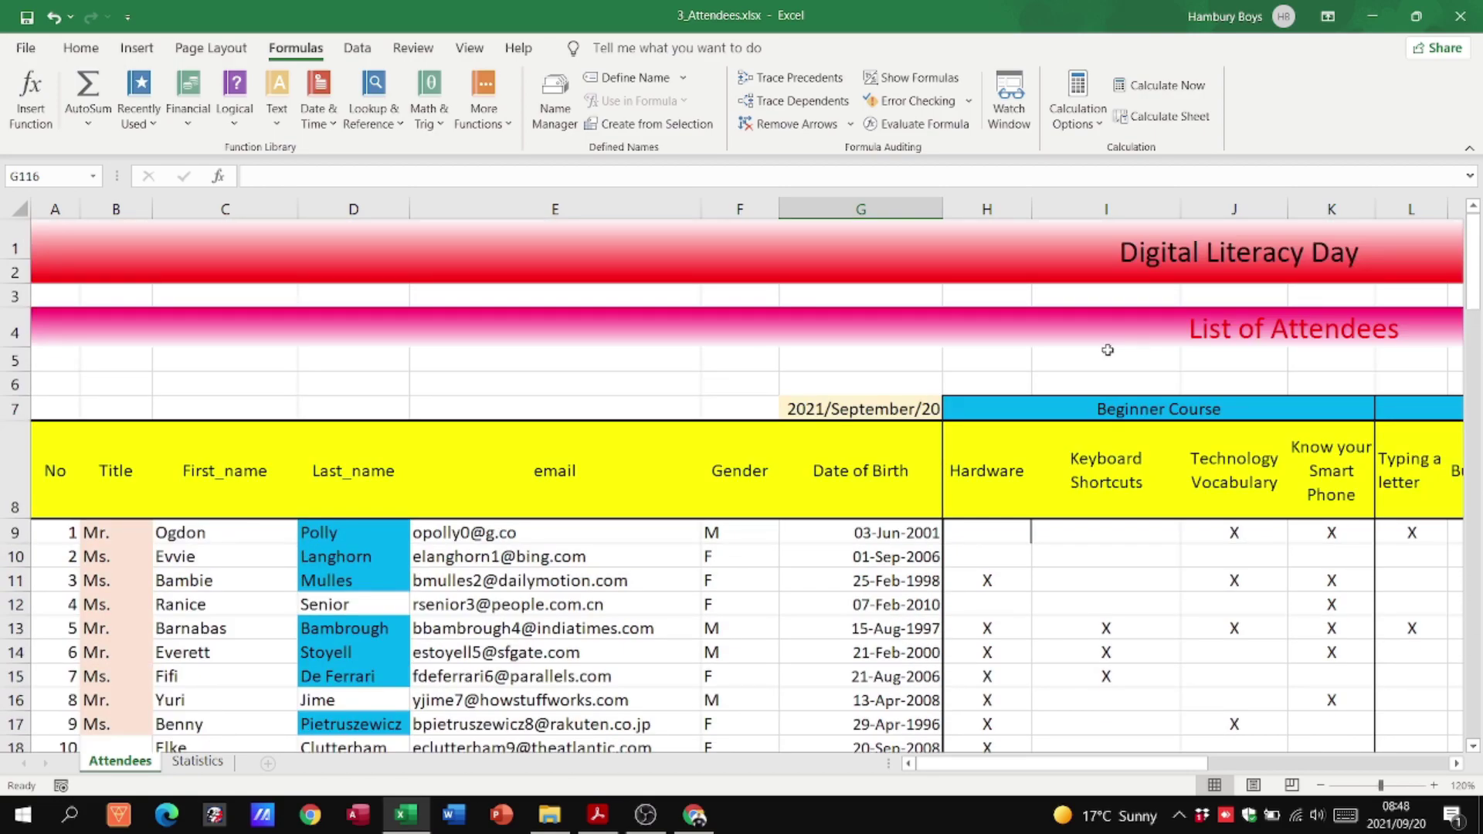
pyautogui.moveTo(1070, 765); pyautogui.dragTo(1256, 766)
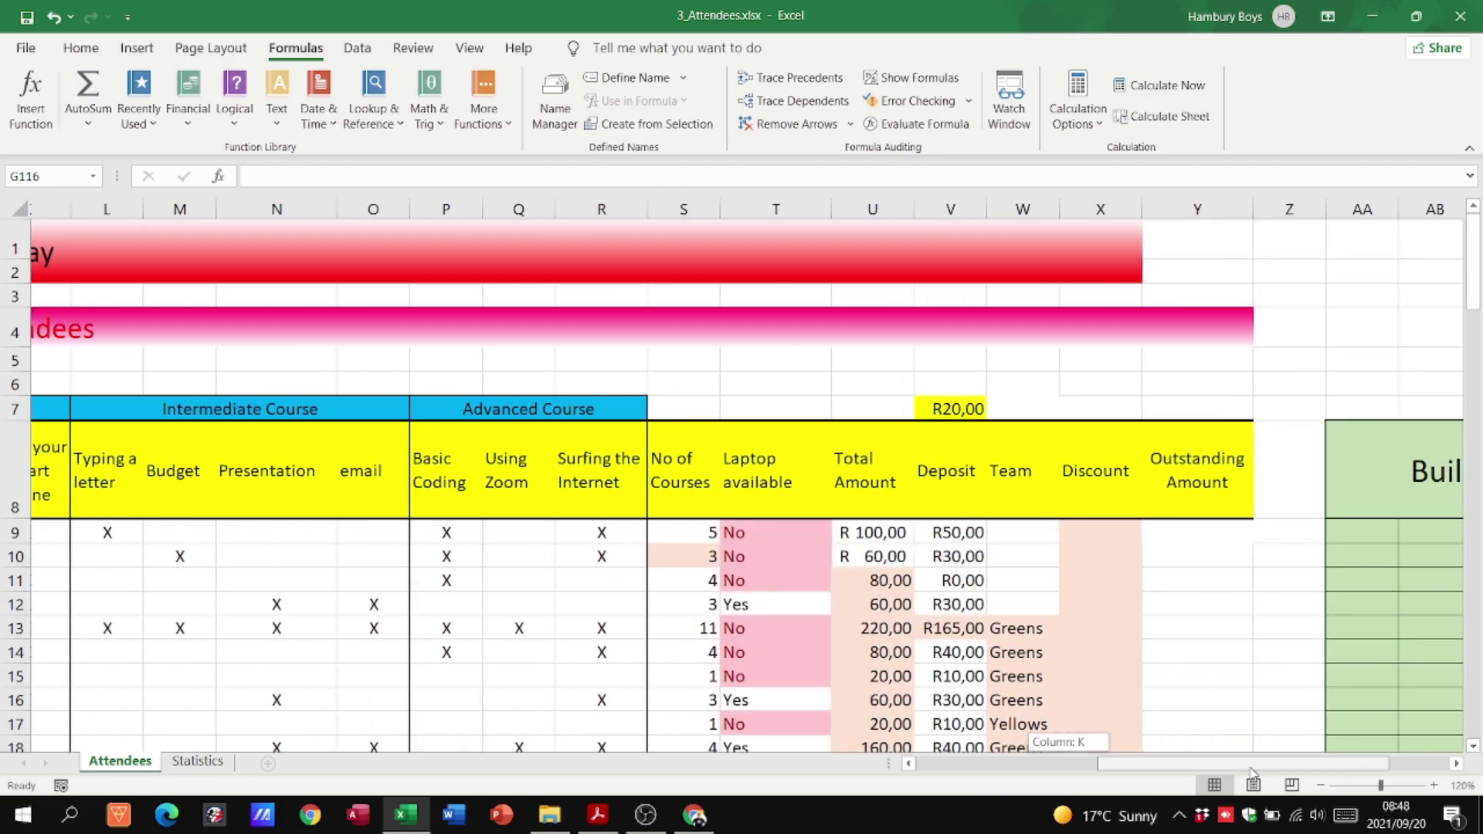
pyautogui.scroll(-2, 889, 563)
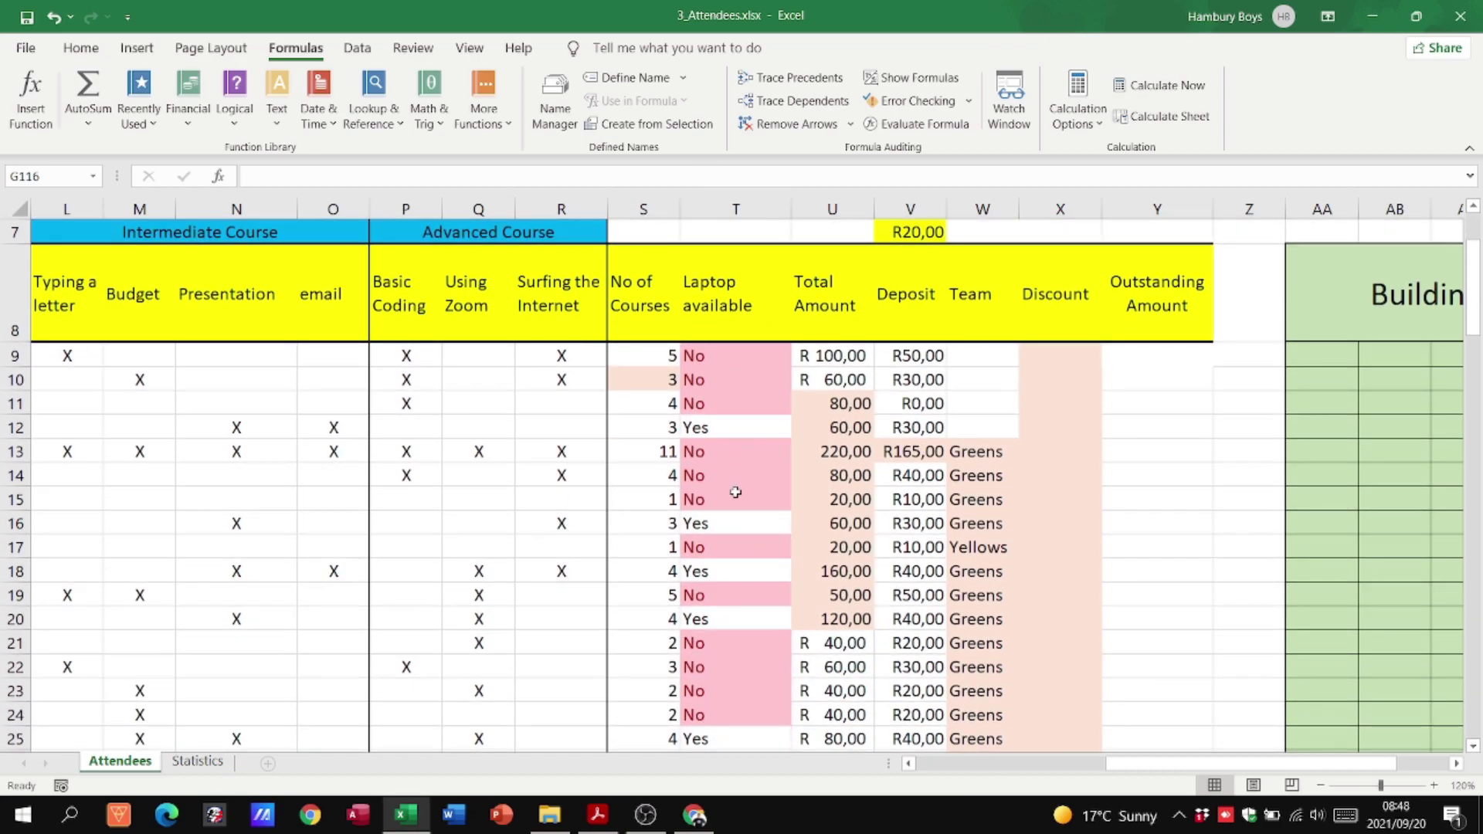
pyautogui.click(726, 429)
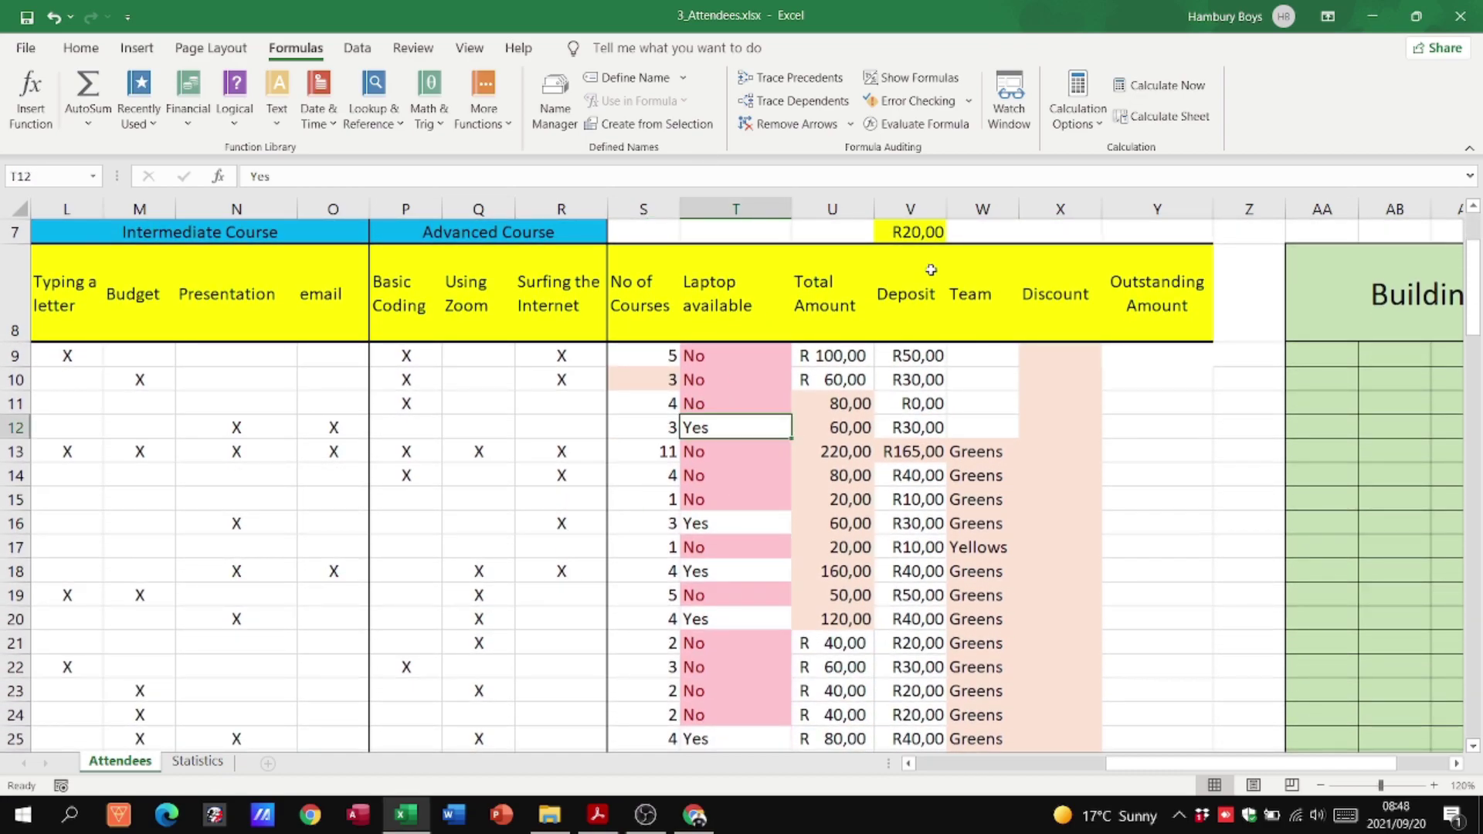
pyautogui.click(838, 430)
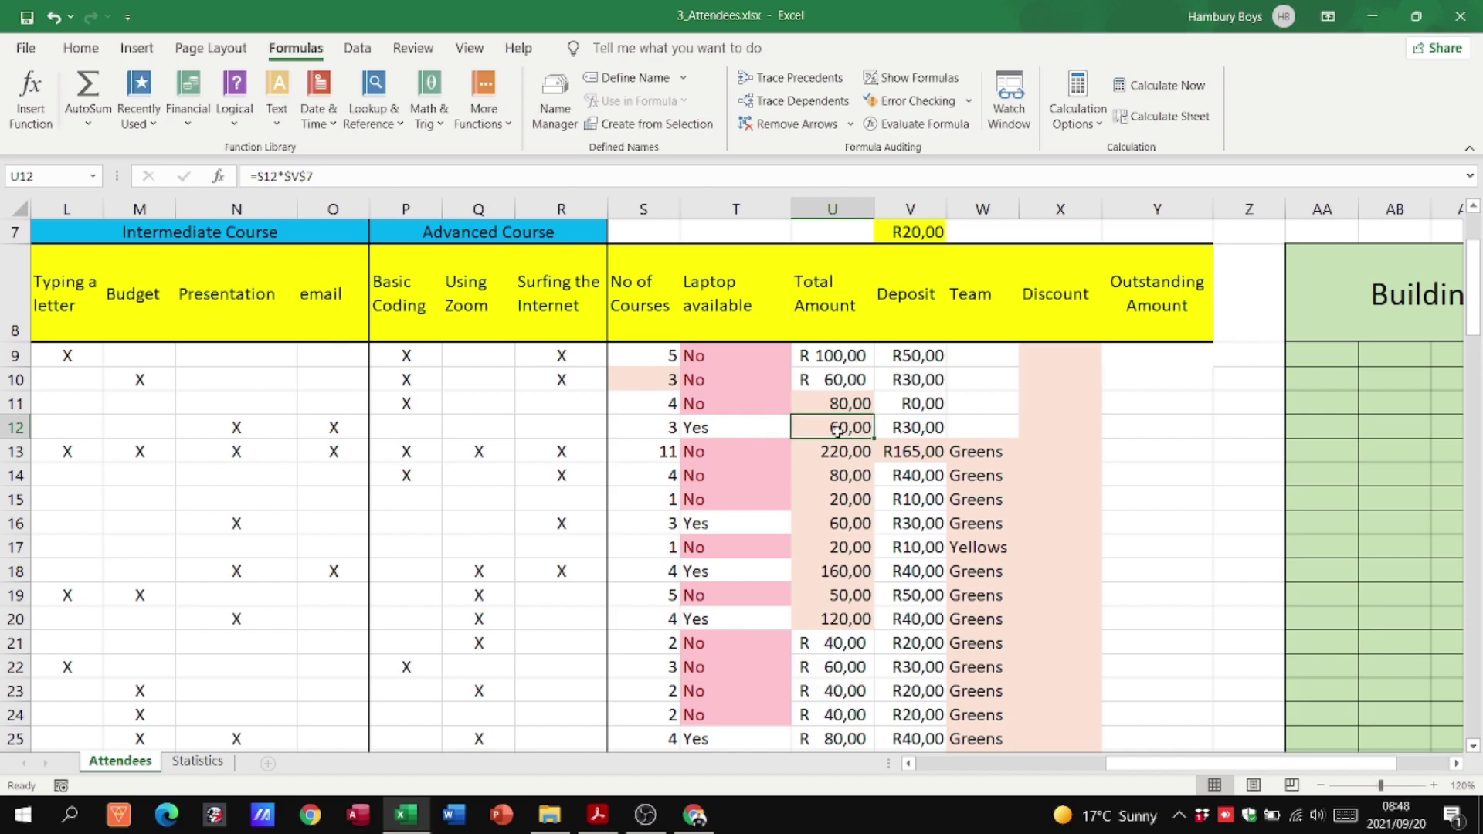
pyautogui.click(759, 525)
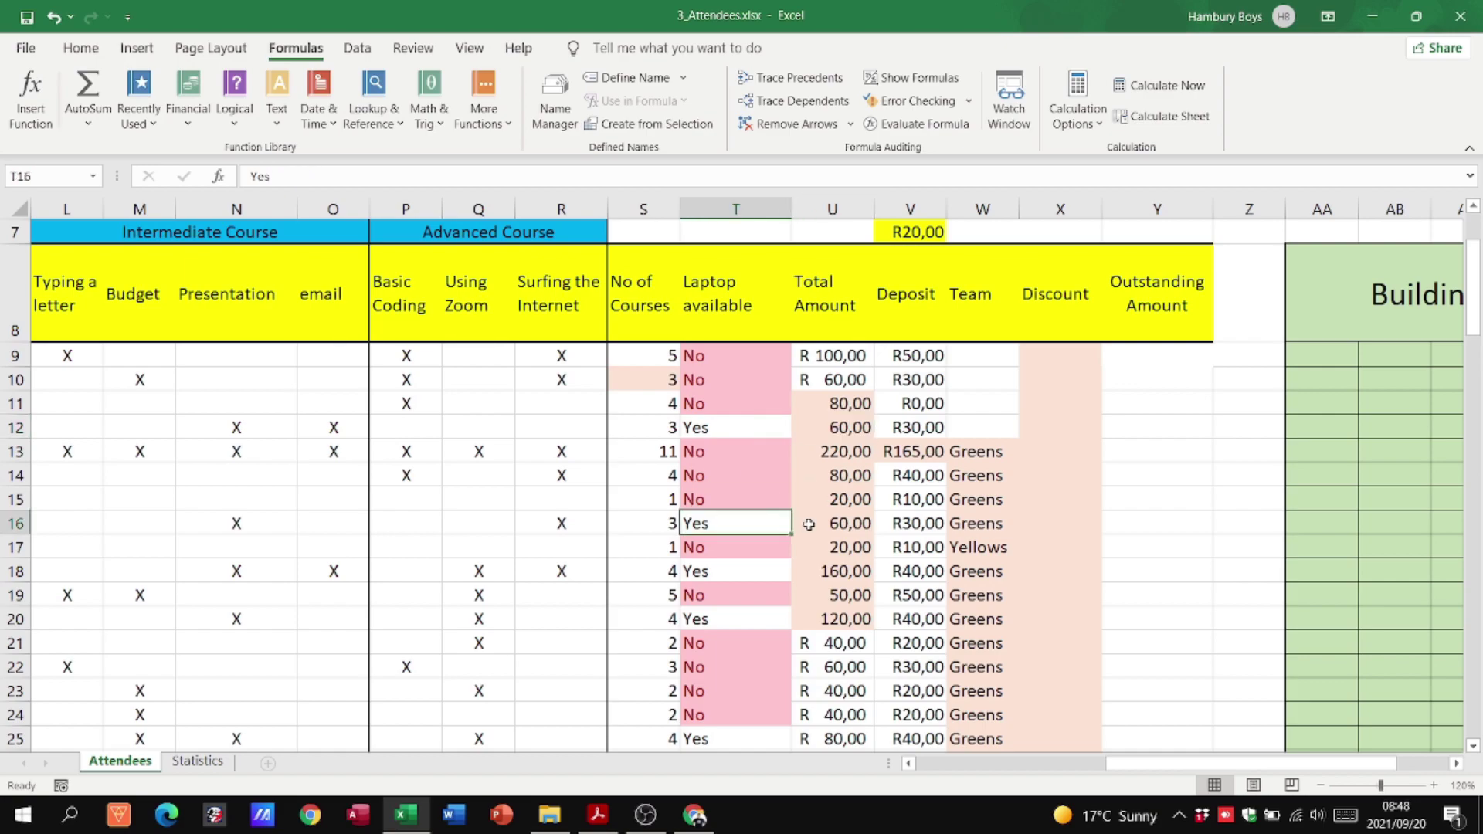
pyautogui.click(841, 525)
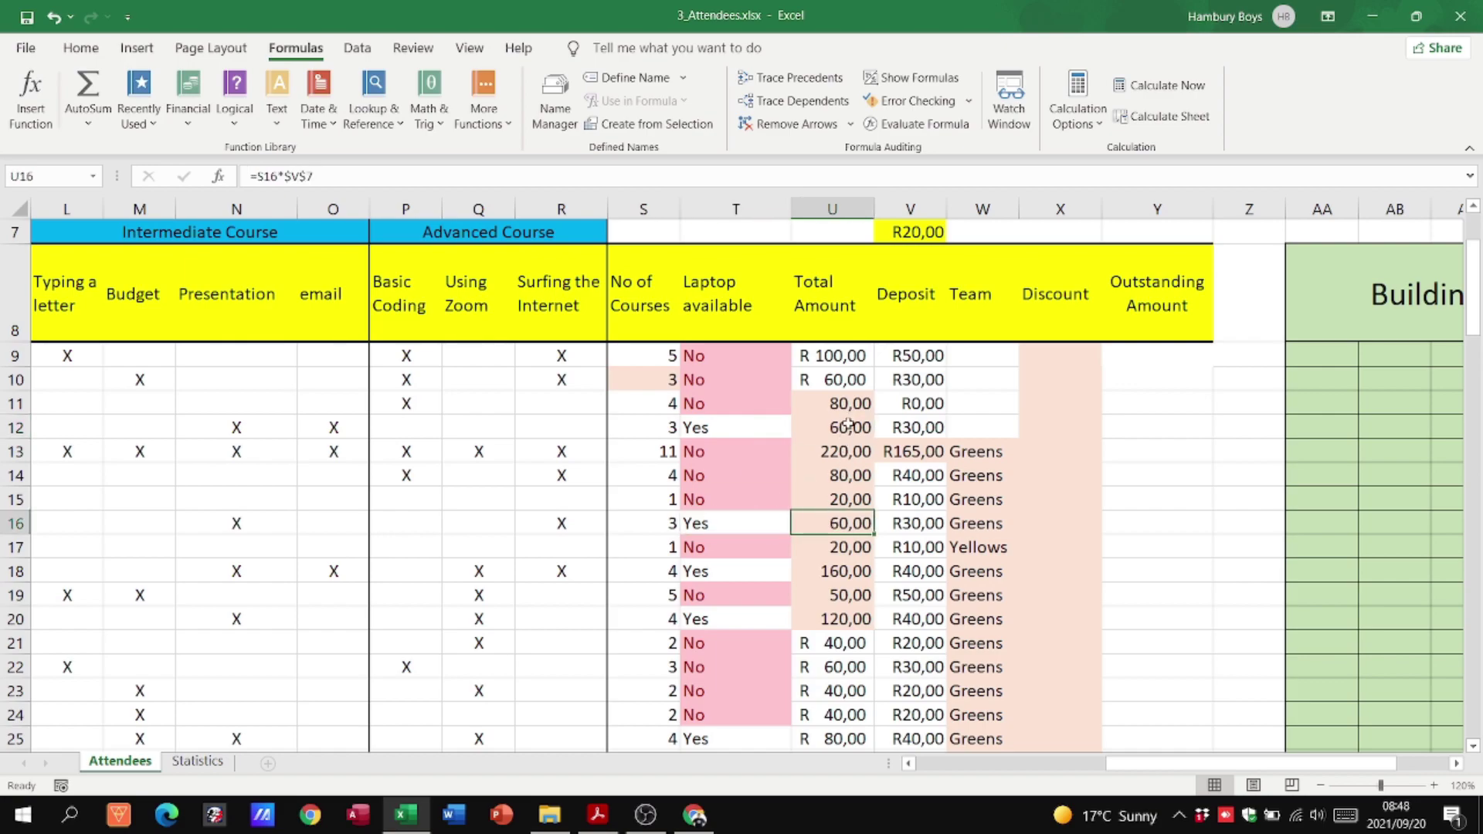
pyautogui.click(847, 575)
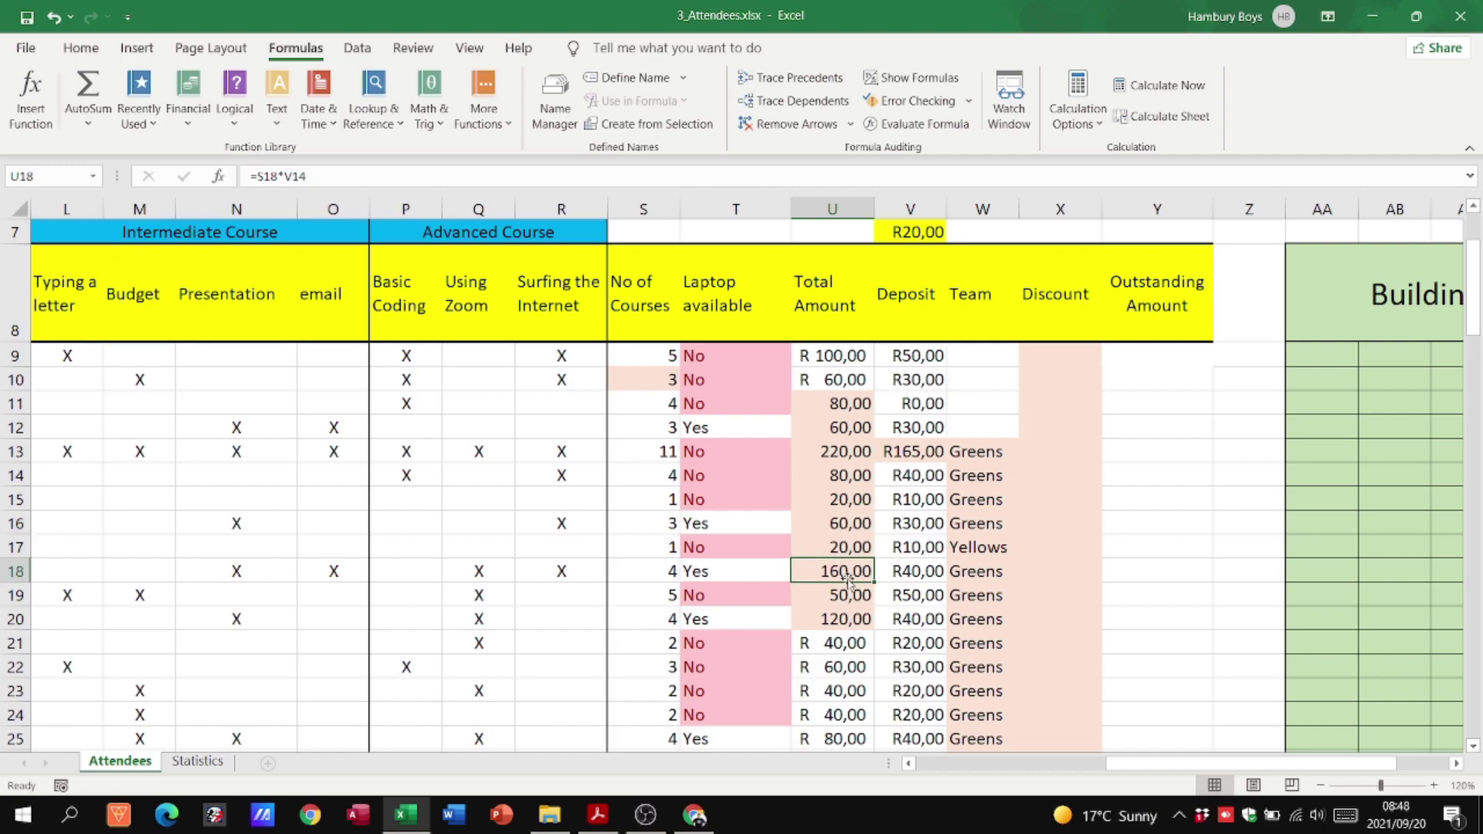
pyautogui.scroll(-5, 847, 579)
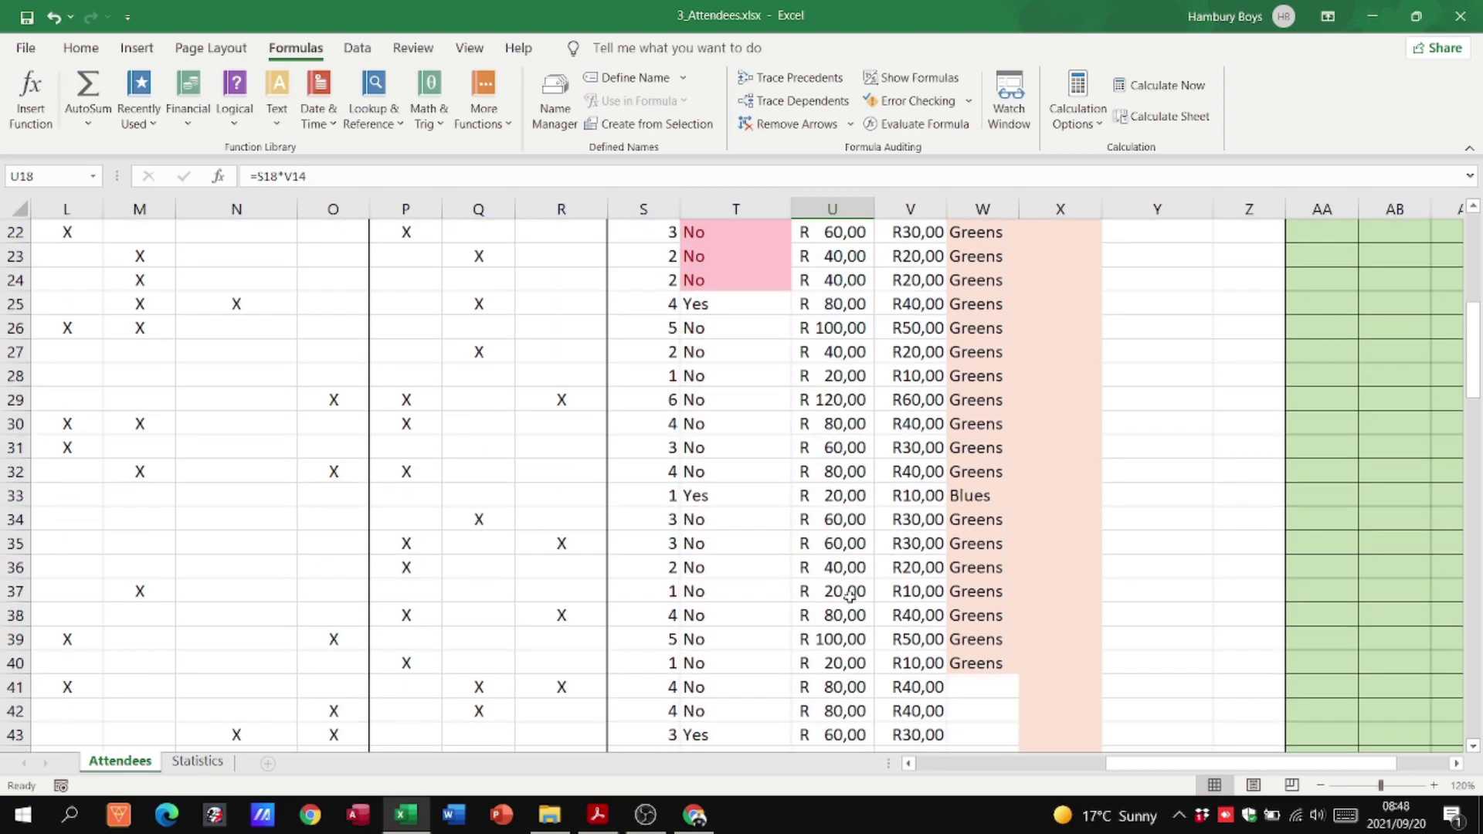
pyautogui.scroll(5, 850, 594)
pyautogui.moveTo(734, 357); pyautogui.dragTo(738, 685)
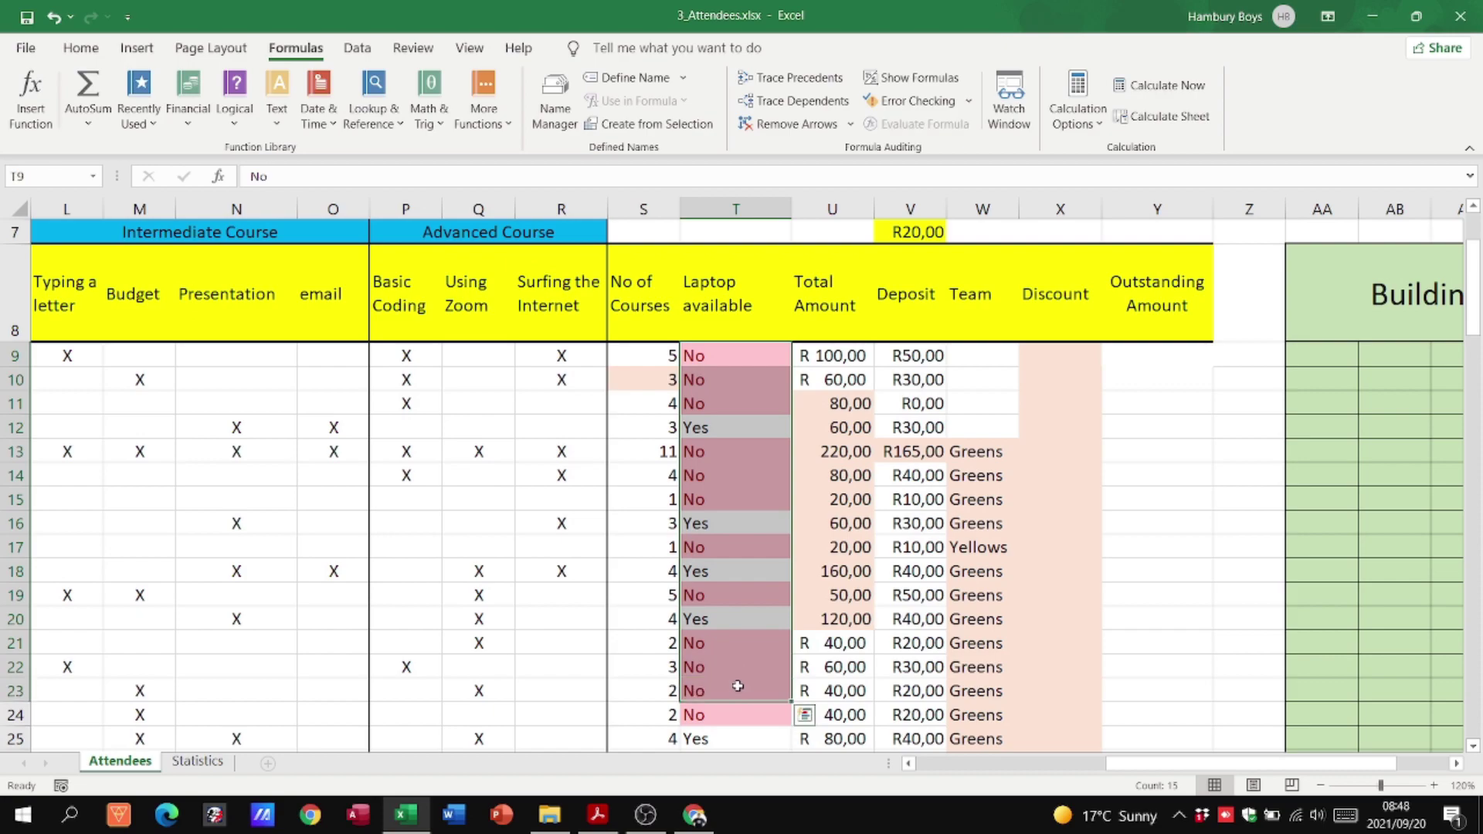
pyautogui.click(749, 424)
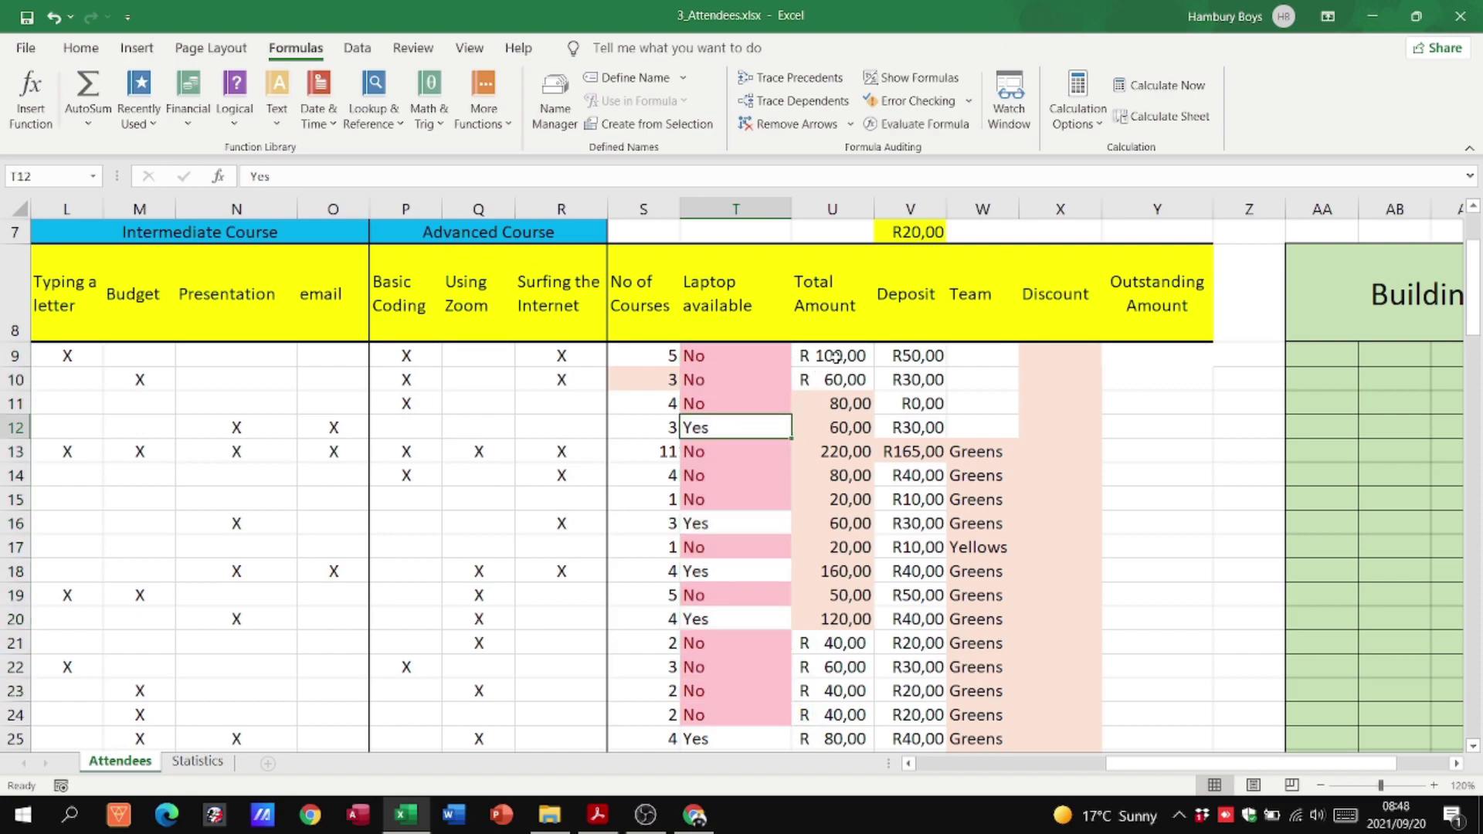
pyautogui.moveTo(830, 358); pyautogui.dragTo(838, 718)
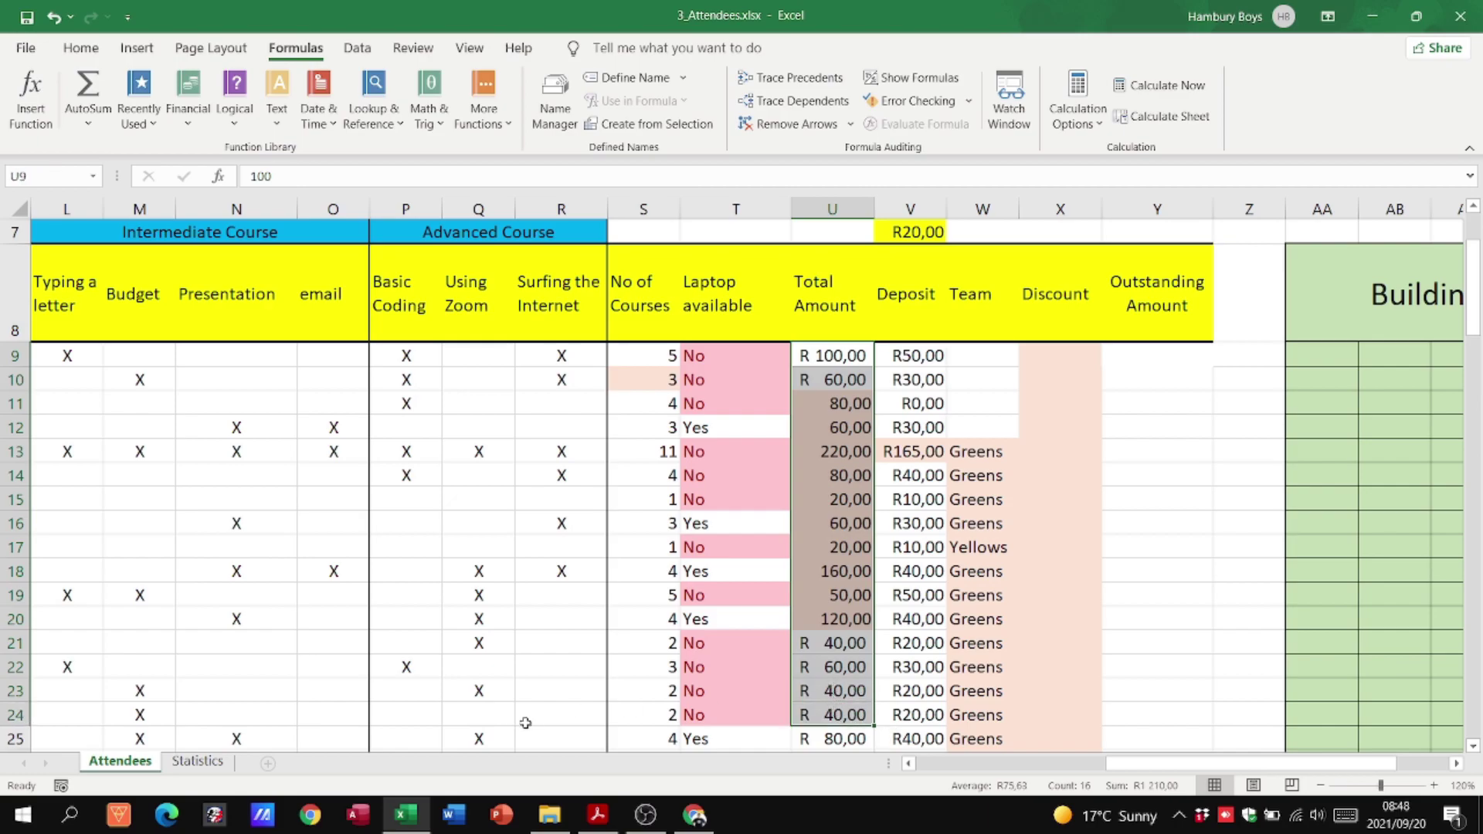
# Return to cell G115 and review the arguments of its SUMIF formula without changing them.
pyautogui.click(933, 765)
pyautogui.scroll(-20, 565, 649)
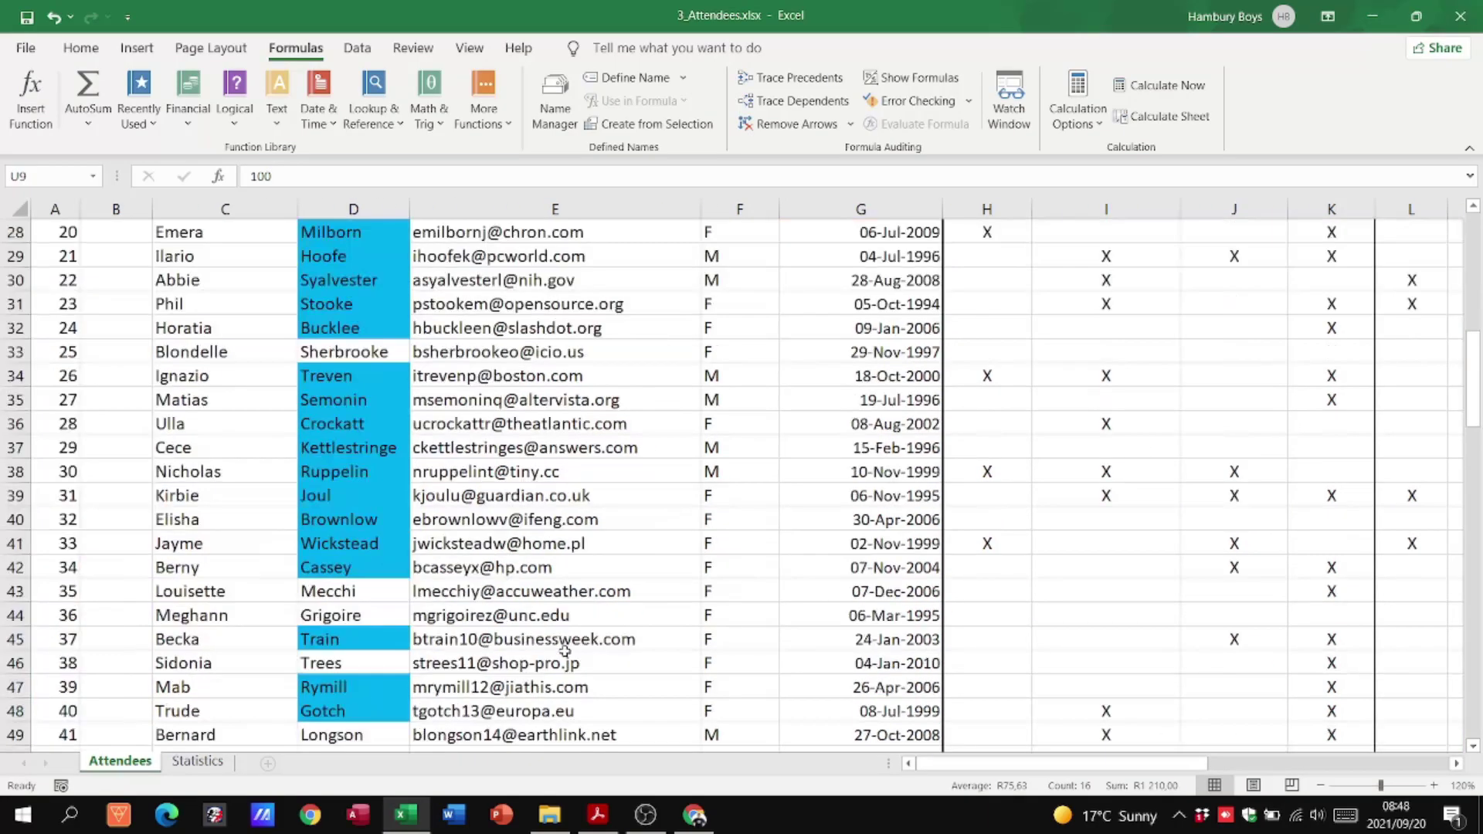
pyautogui.scroll(-14, 565, 649)
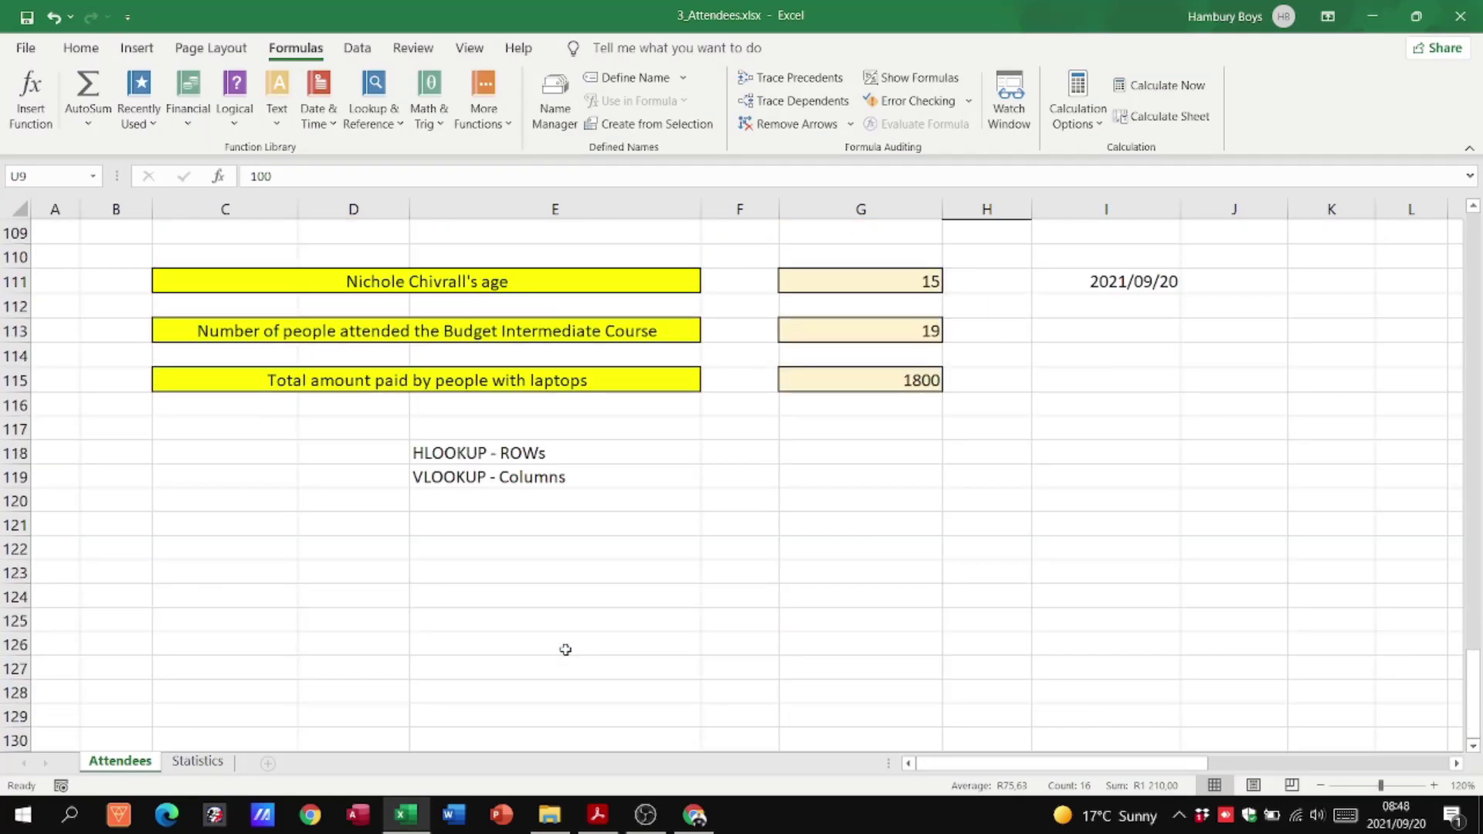
pyautogui.click(864, 376)
pyautogui.doubleClick(864, 377)
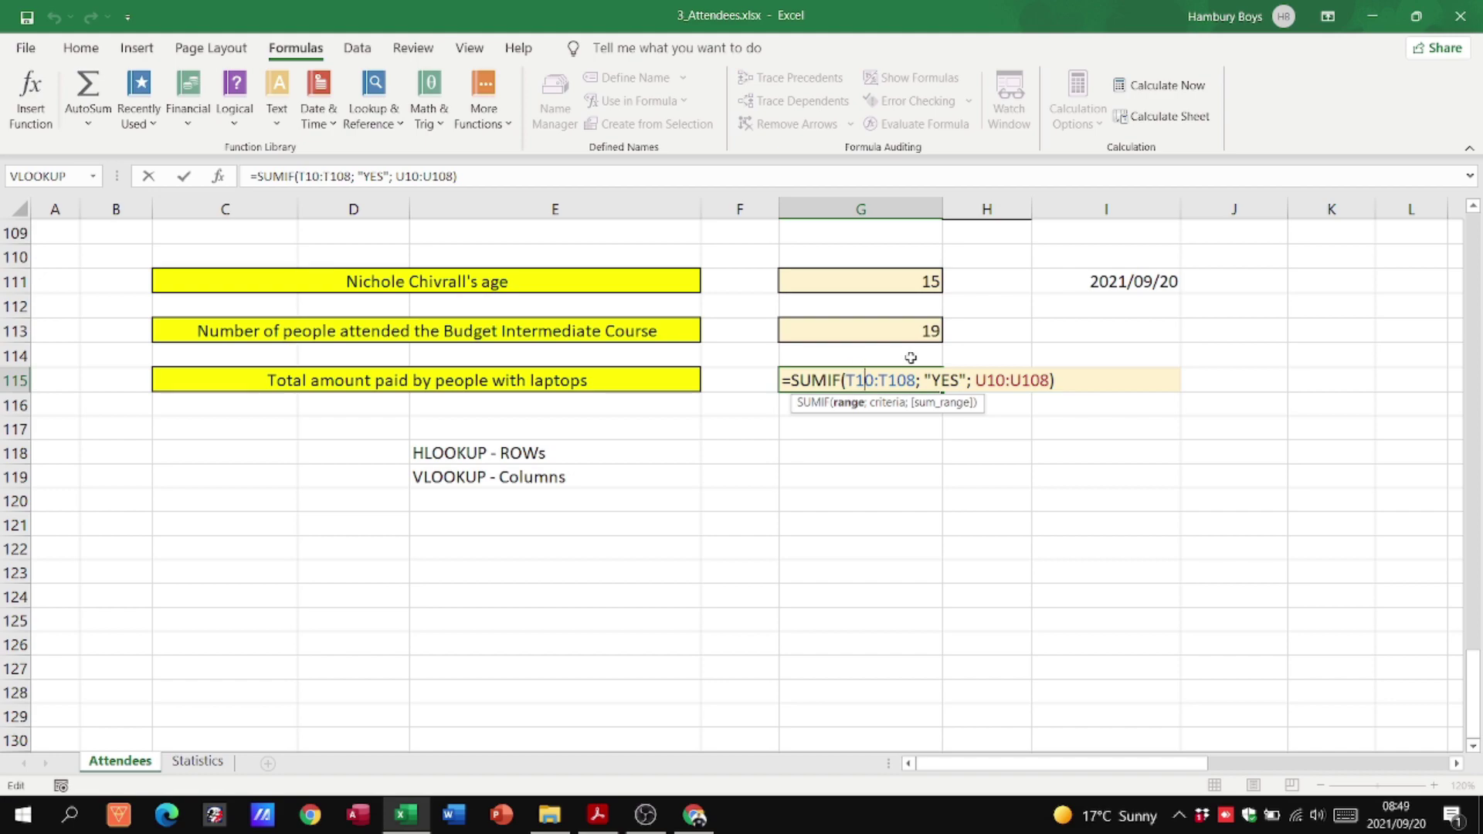
pyautogui.press('Escape')
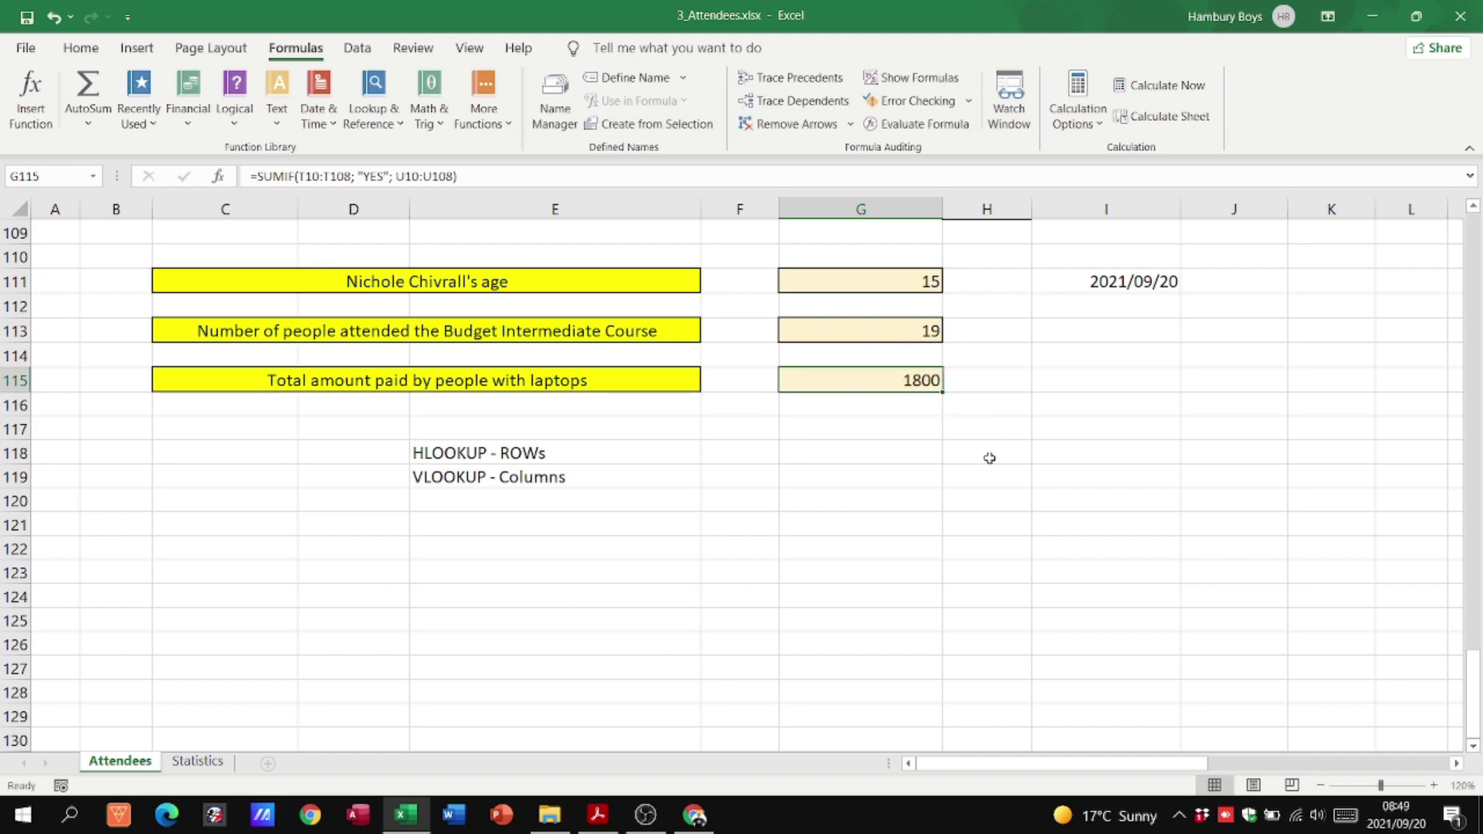
# Read question 3.13 in the exam PDF and find the attendee chart on the Statistics sheet in Excel.
pyautogui.hotkey('alt', 'Tab')
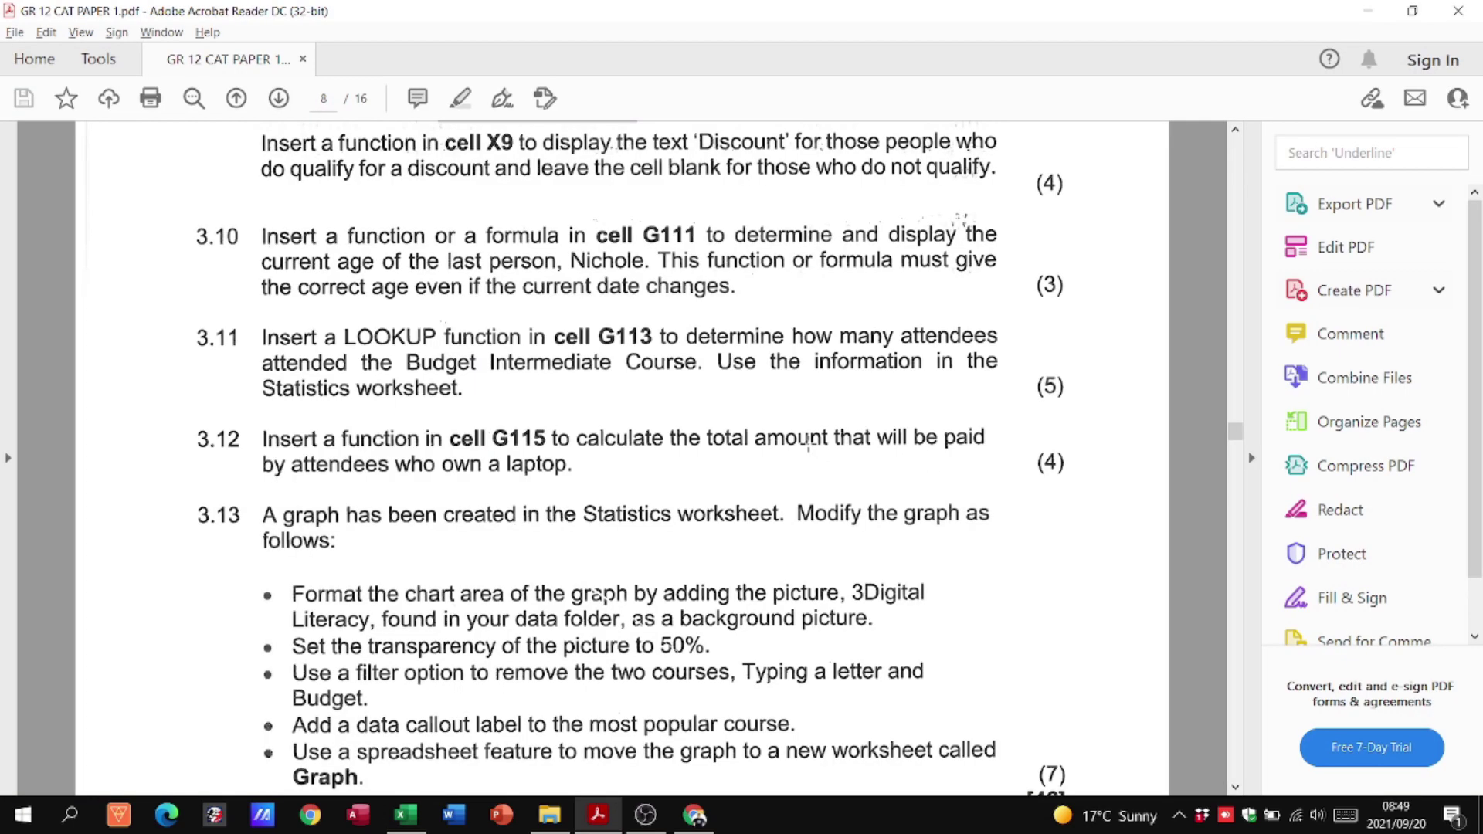
pyautogui.scroll(-2, 808, 442)
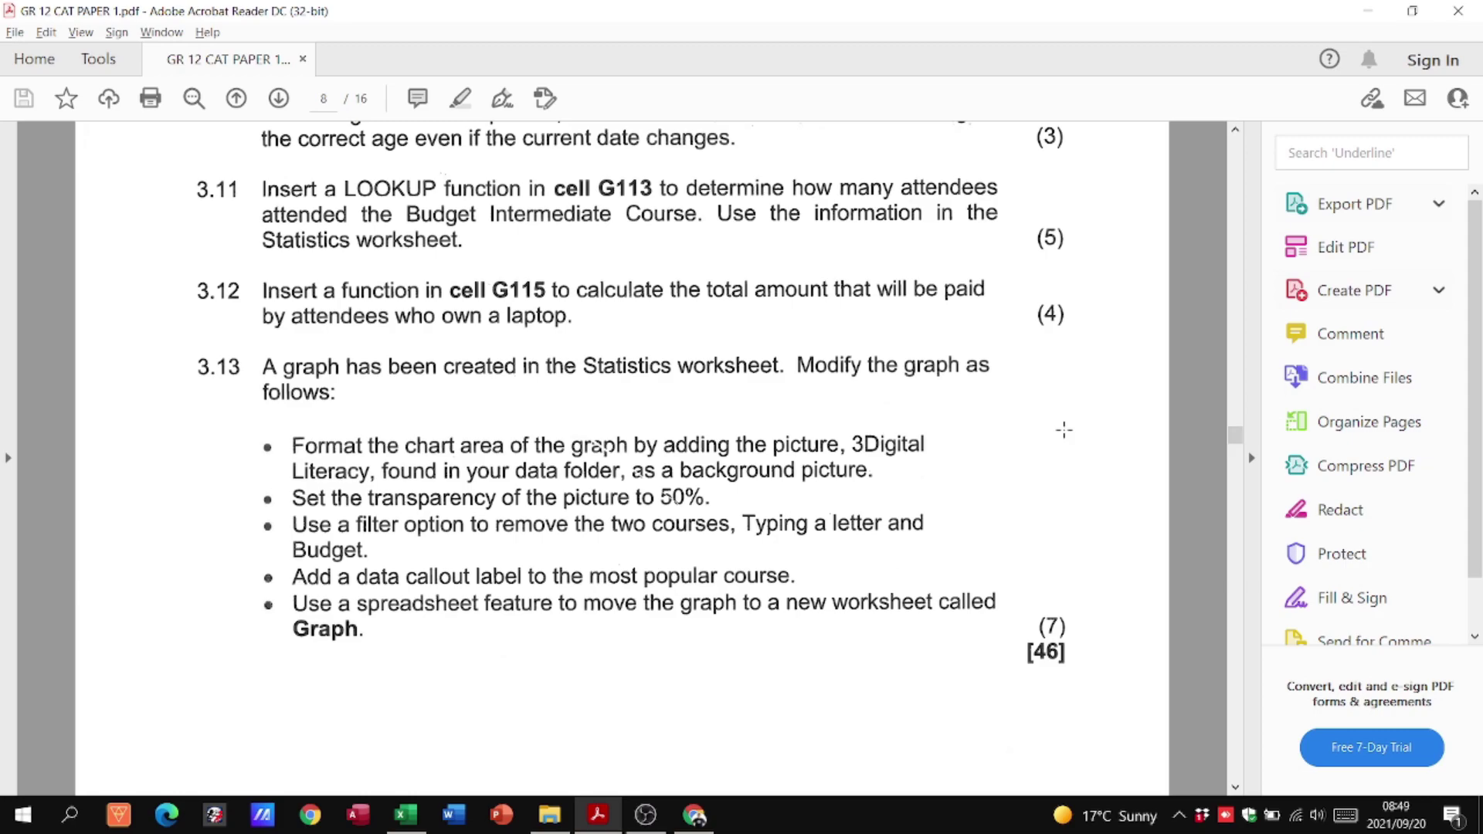
pyautogui.hotkey('alt', 'Tab')
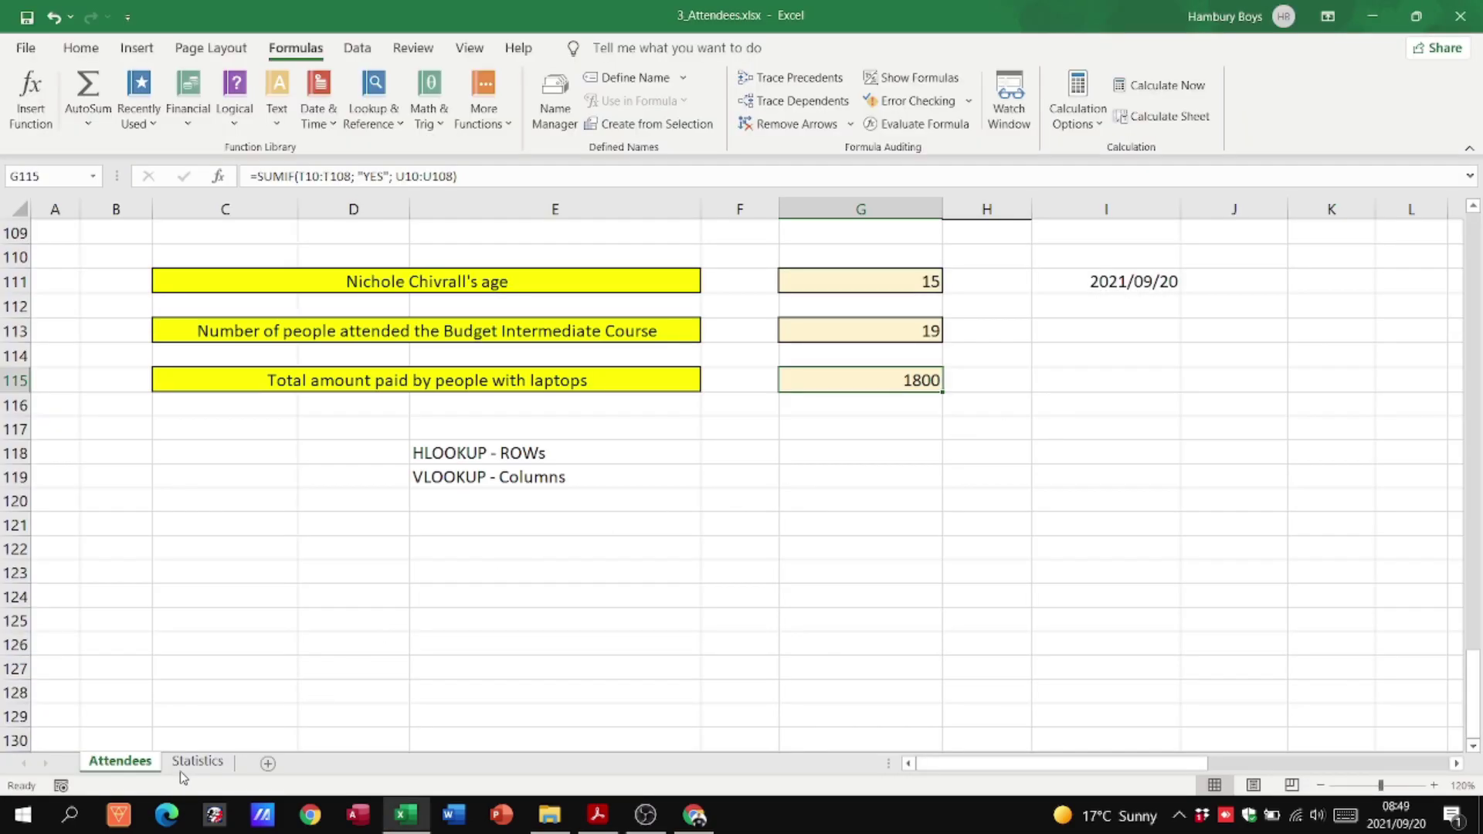
pyautogui.click(198, 760)
pyautogui.moveTo(666, 355); pyautogui.dragTo(1087, 352)
pyautogui.hotkey('alt', 'Tab')
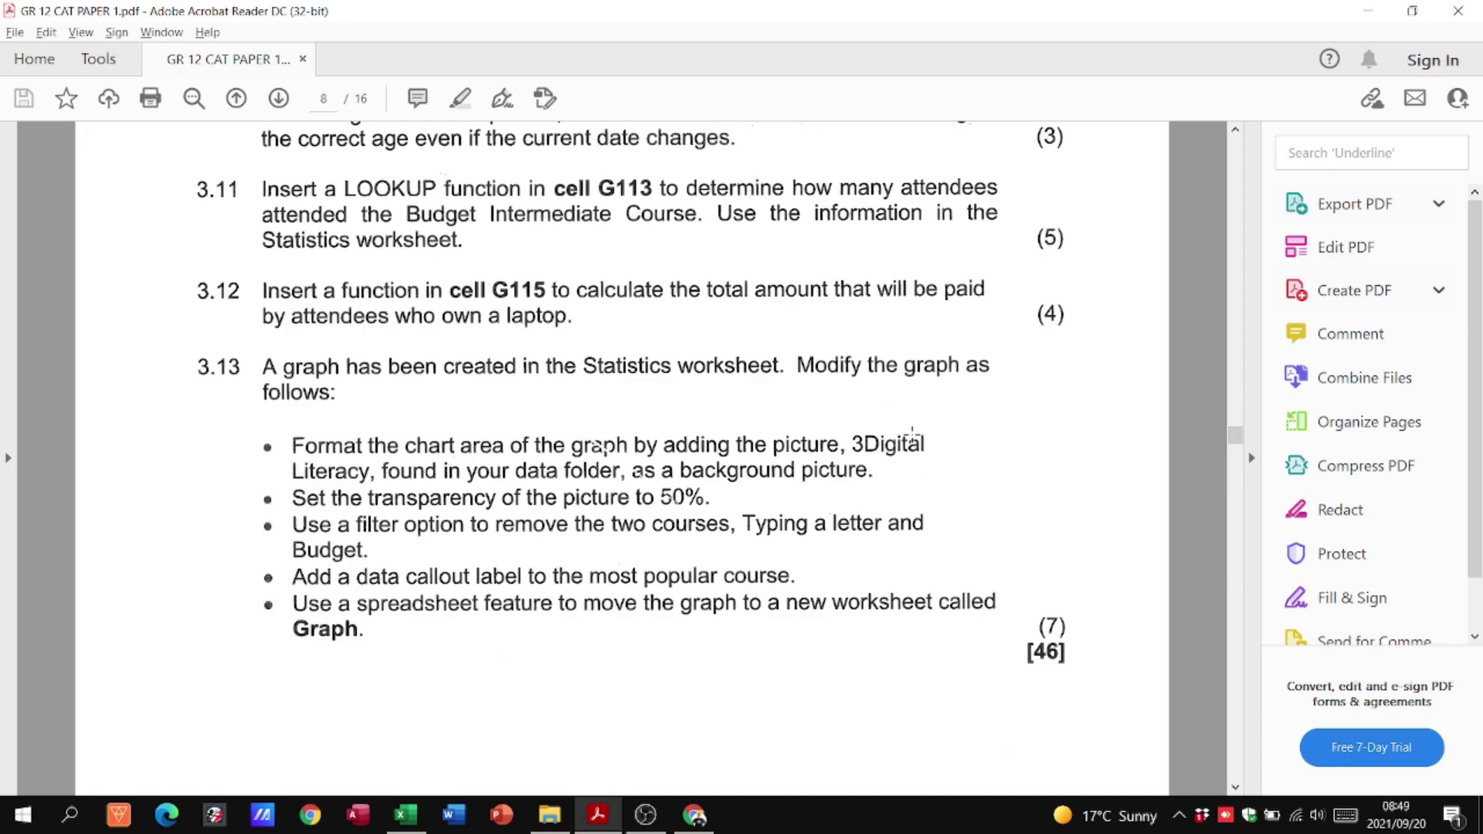
pyautogui.hotkey('alt', 'Tab')
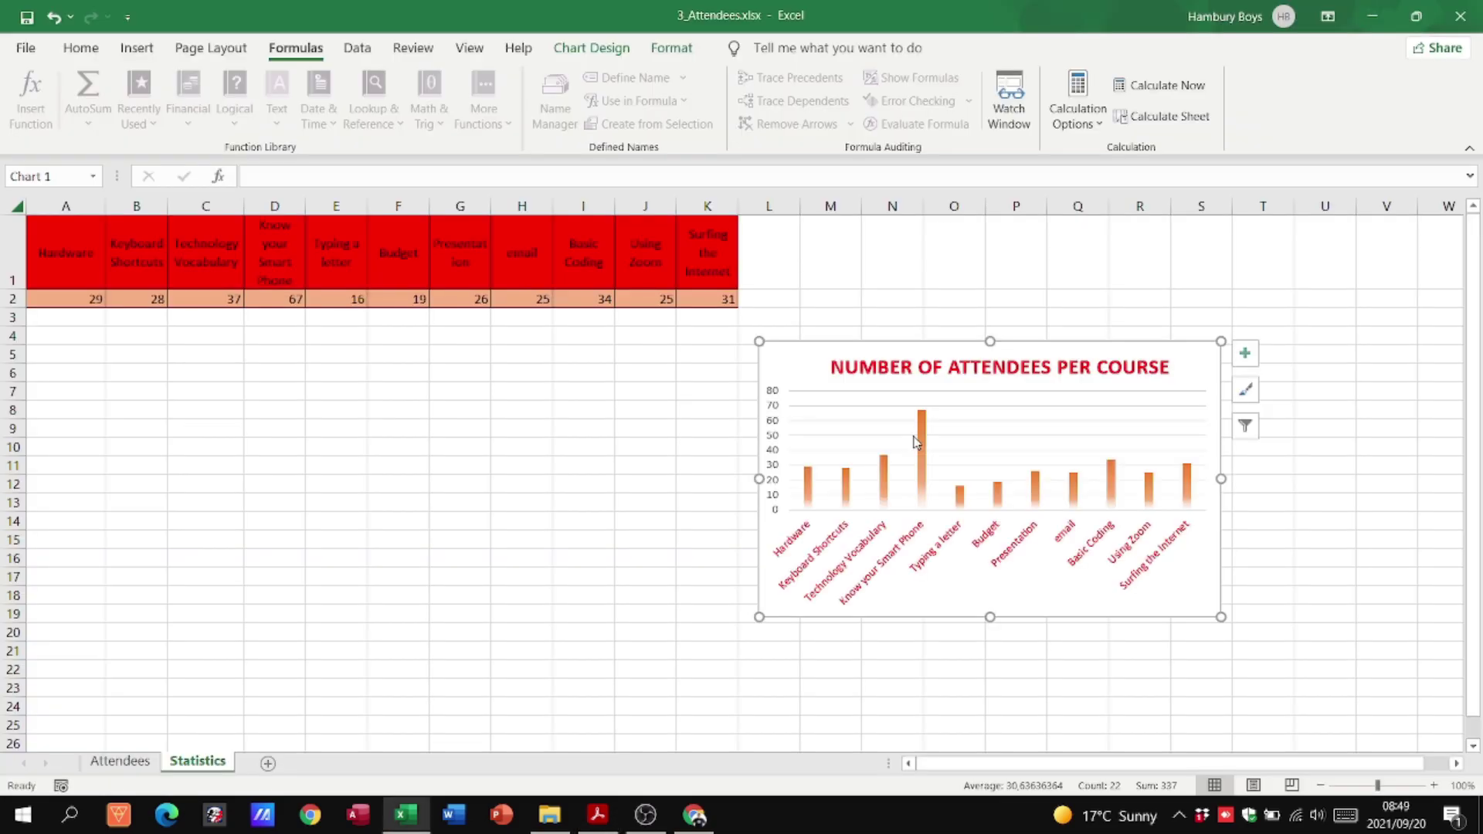
# Move the Number of Attendees per Course chart below the data table, covering about columns F to M and rows 7 to 21.
pyautogui.click(1134, 368)
pyautogui.moveTo(960, 359); pyautogui.dragTo(892, 389)
pyautogui.hotkey('ctrl', 'z')
pyautogui.moveTo(796, 365); pyautogui.dragTo(425, 410)
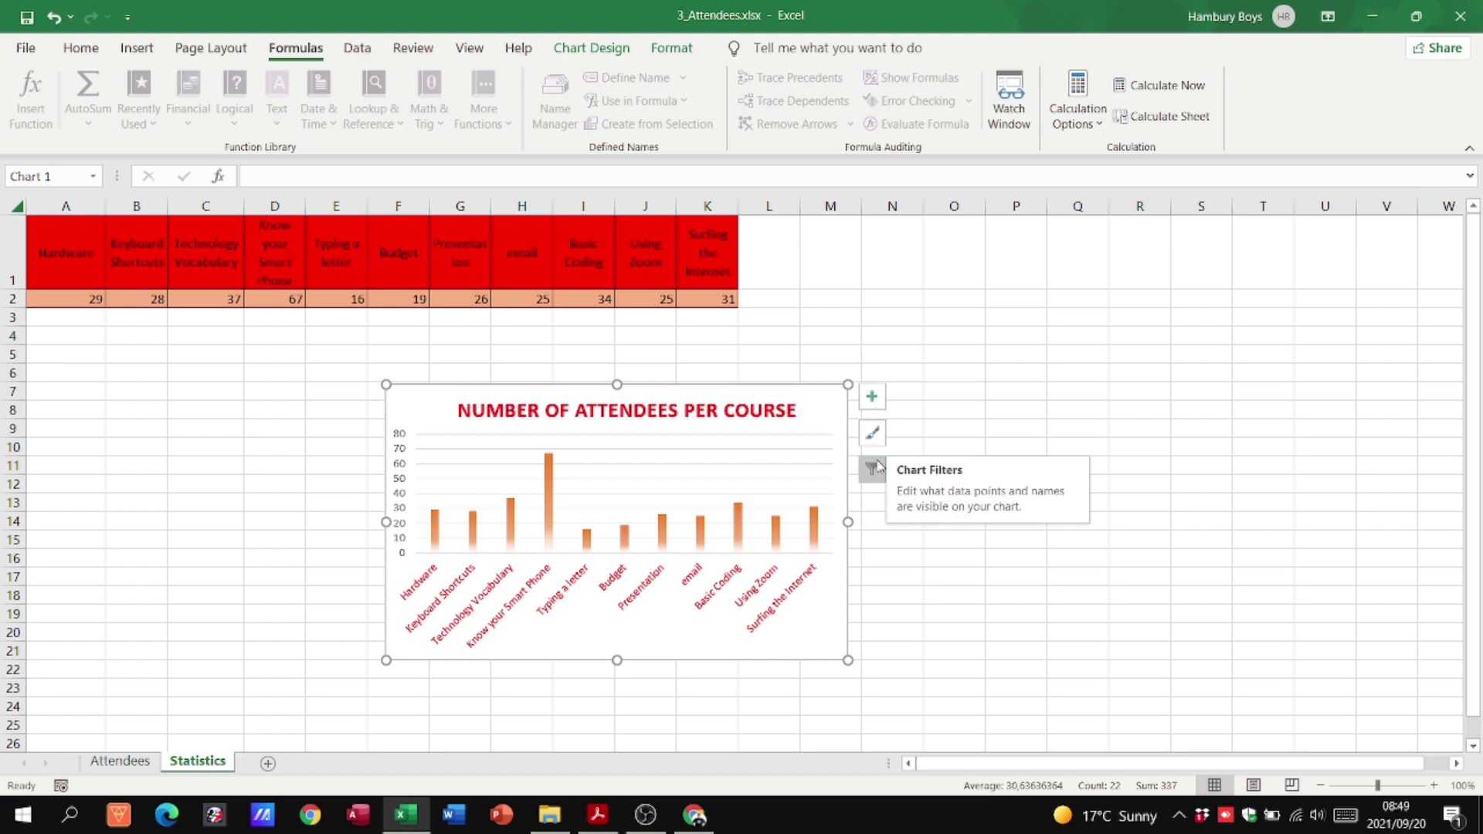
# Look through the attendee chart's element, style and filter options.
pyautogui.click(873, 396)
pyautogui.click(873, 395)
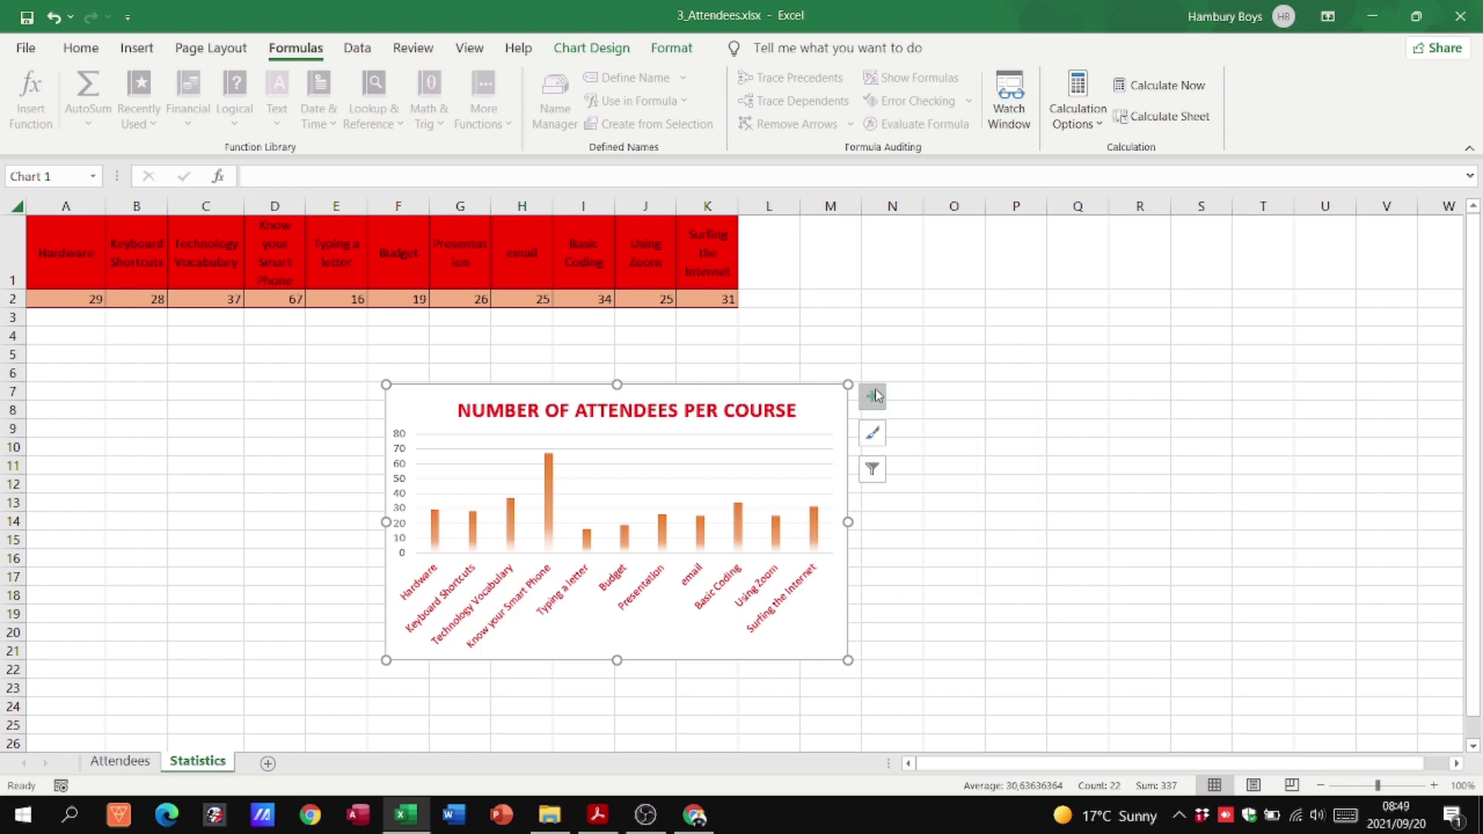
pyautogui.click(875, 433)
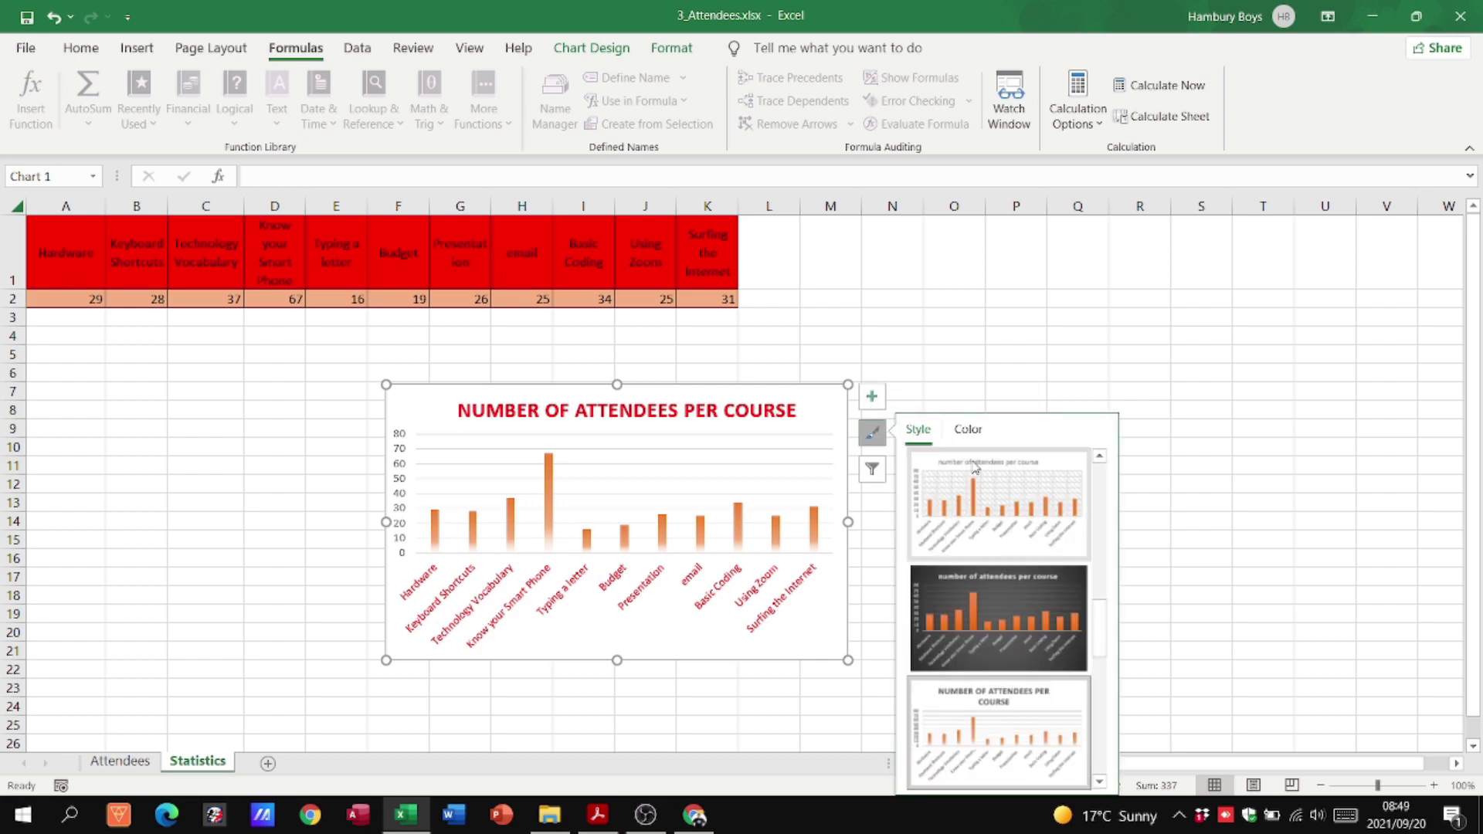
pyautogui.click(876, 473)
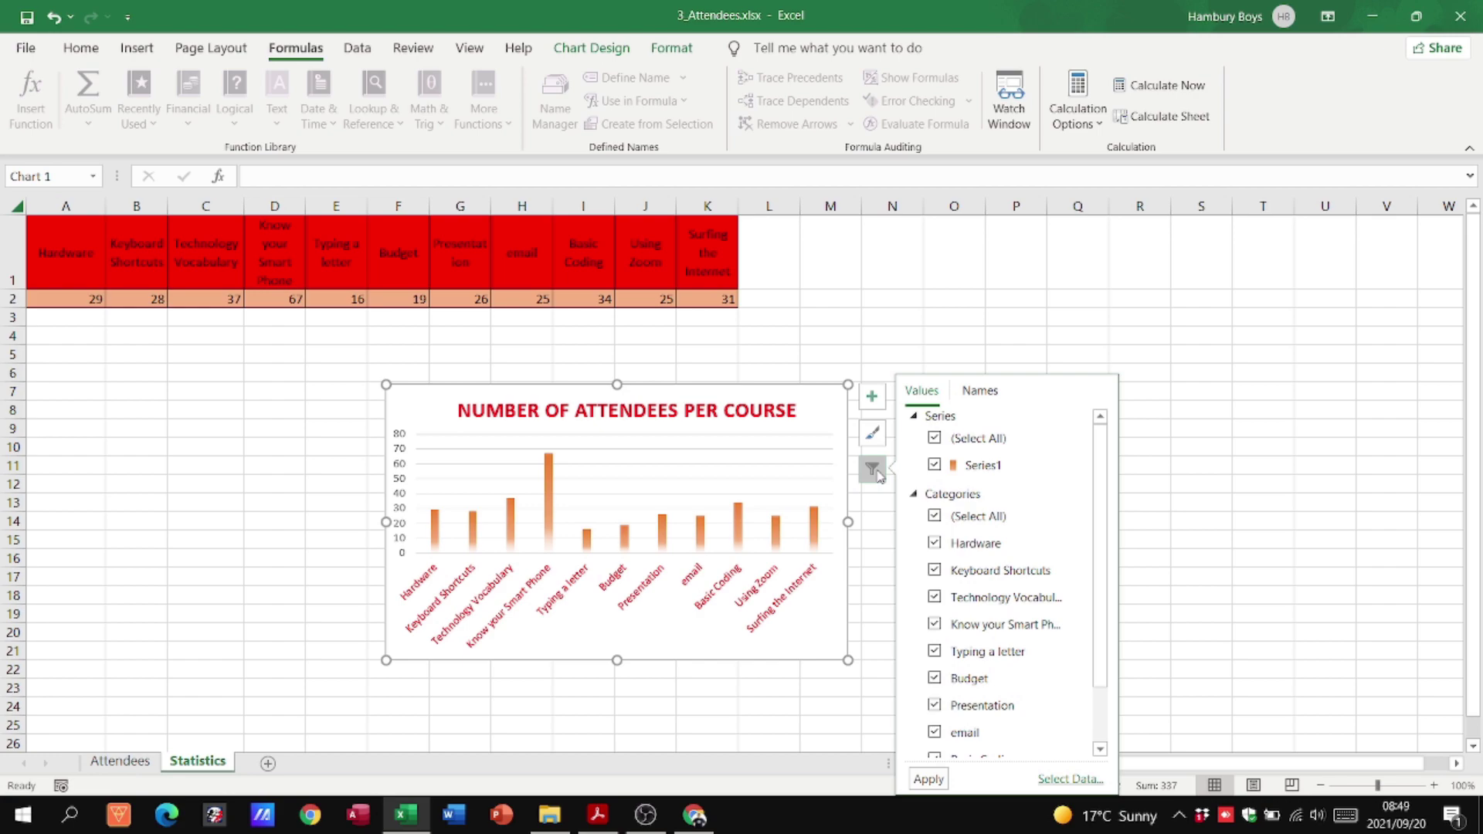
# Switch the chart area's fill on the Number of Attendees per Course chart to a picture or texture fill.
pyautogui.rightClick(835, 397)
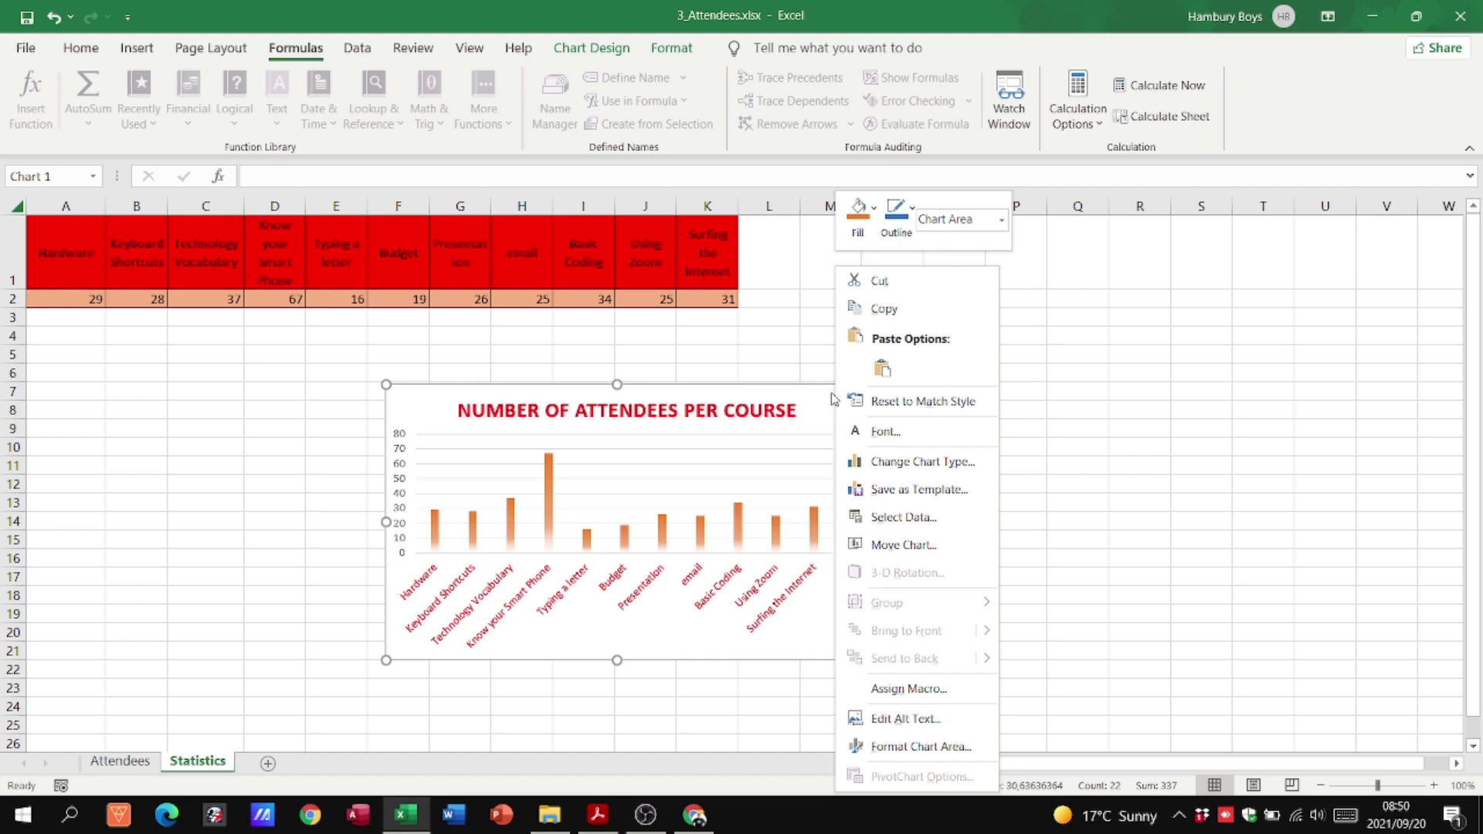
pyautogui.click(882, 750)
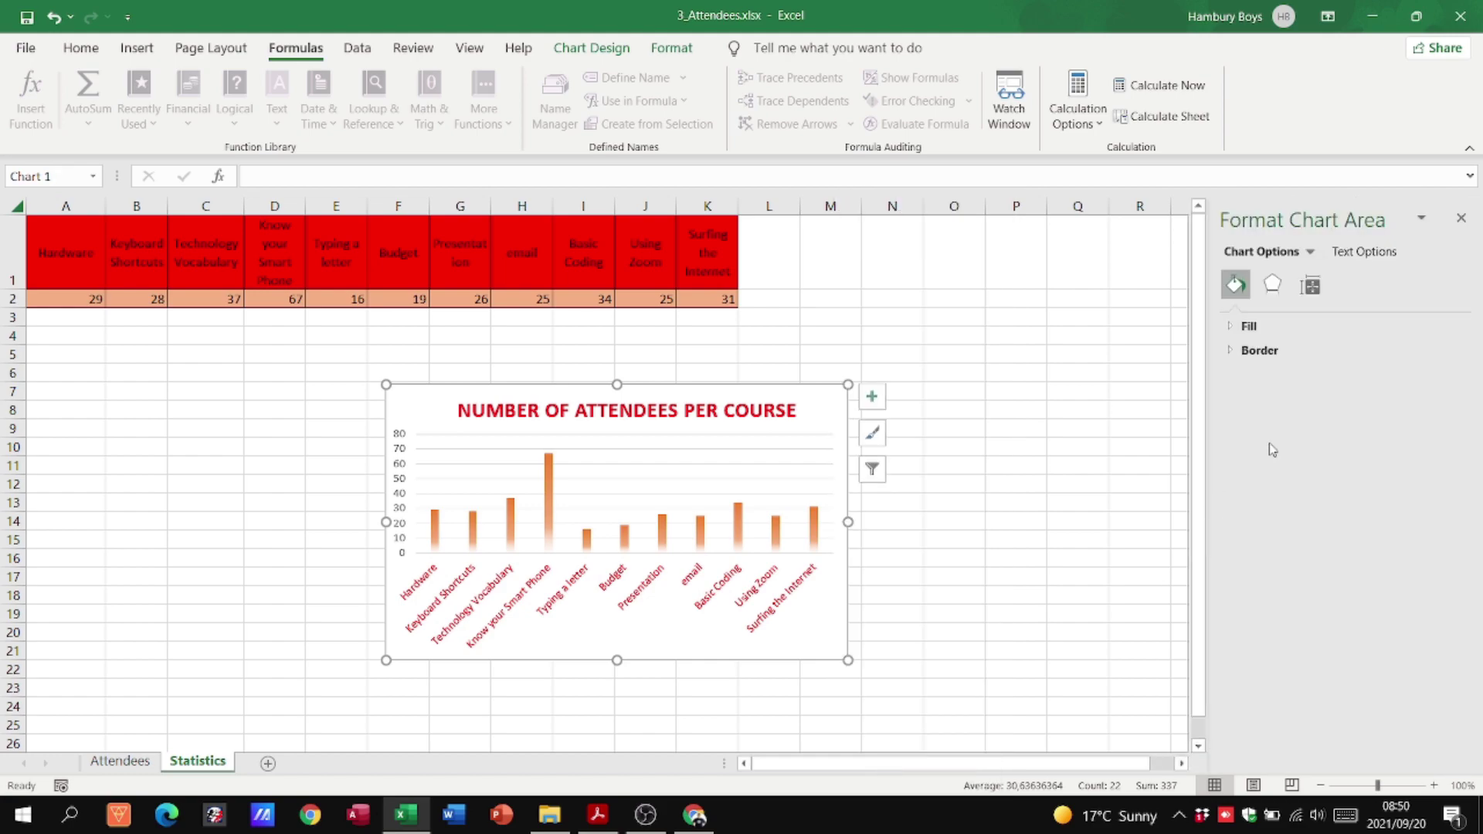
pyautogui.click(1234, 355)
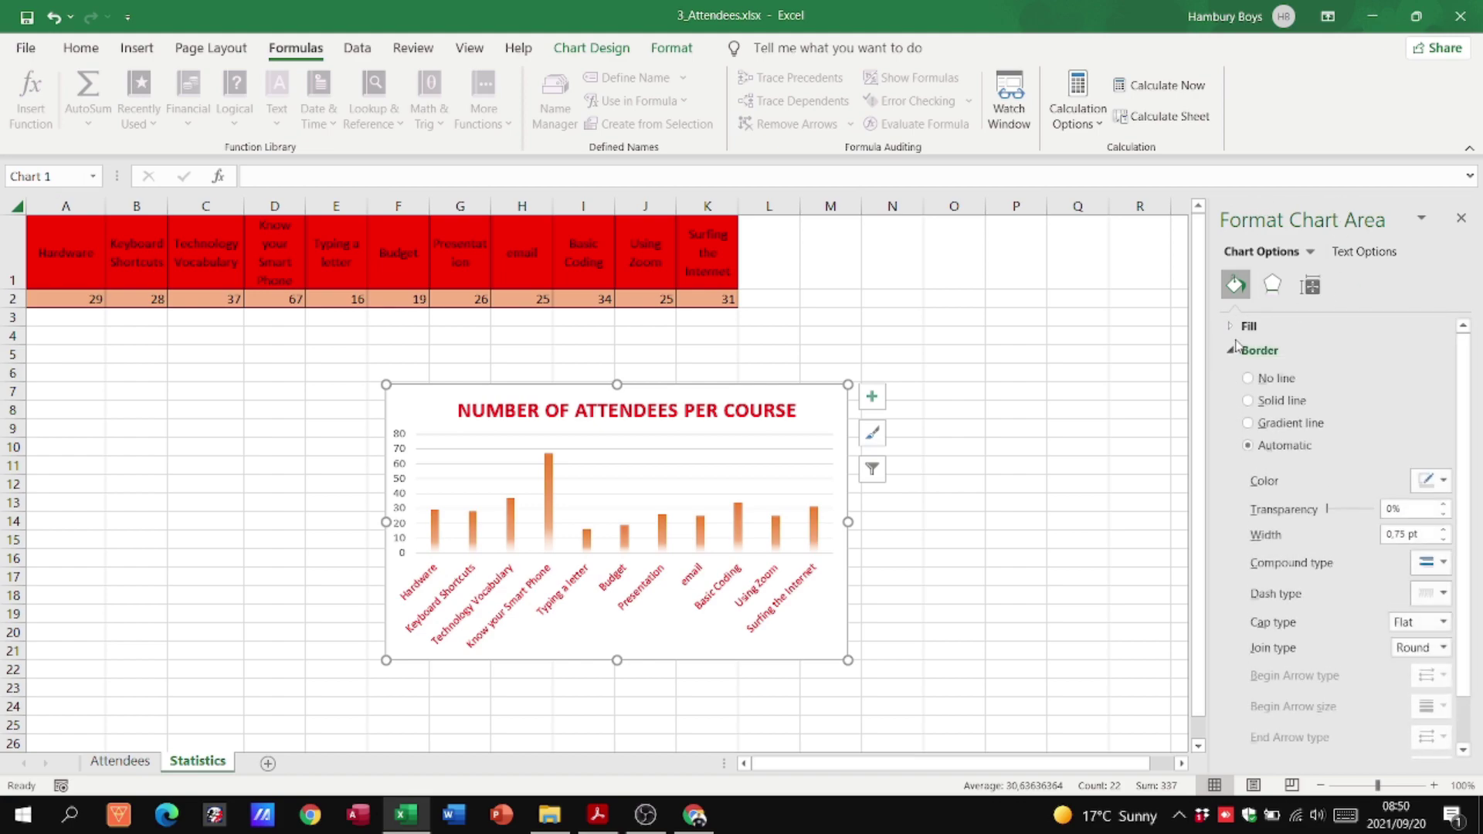
pyautogui.click(1234, 328)
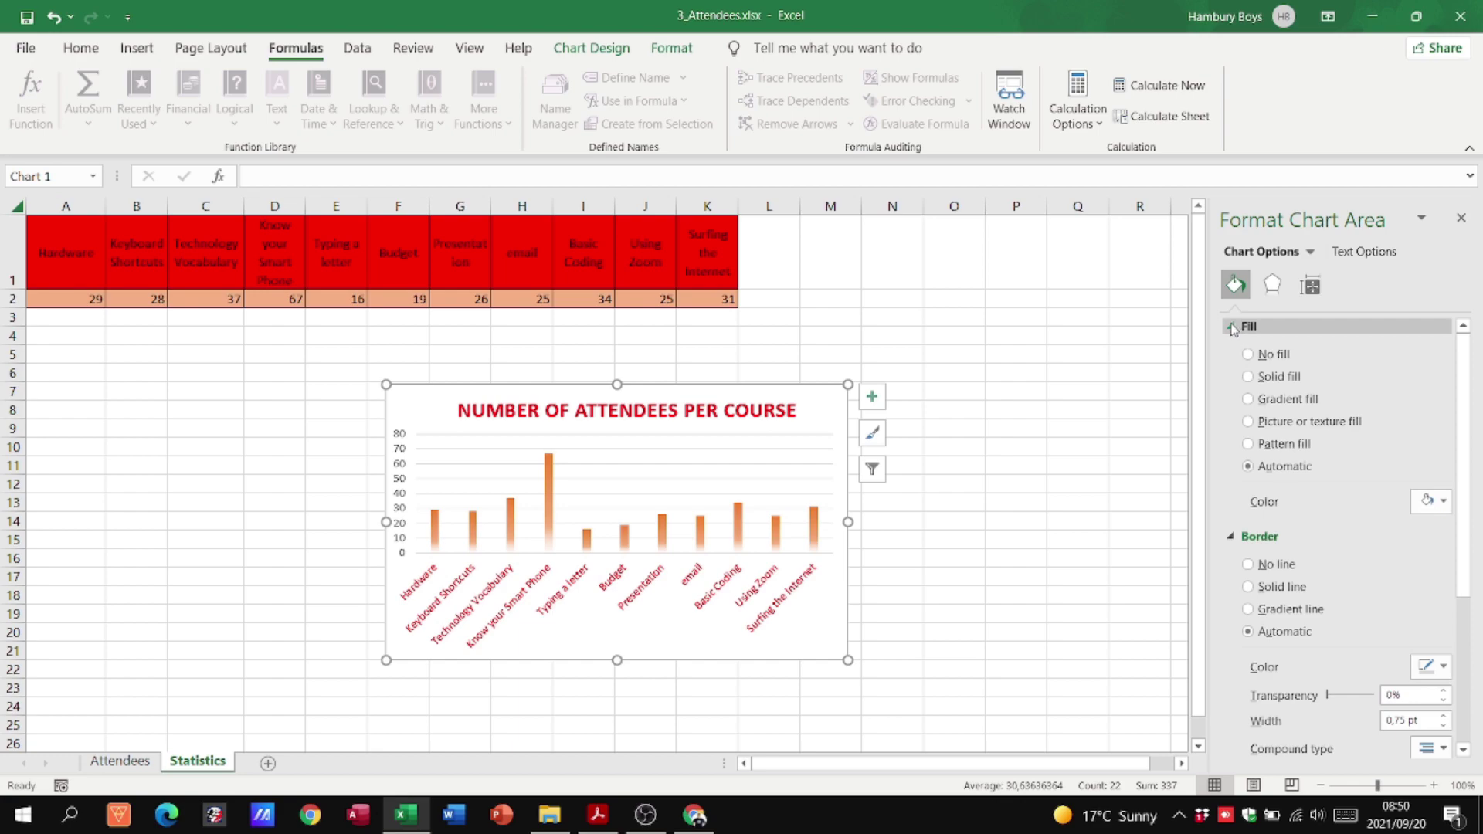
pyautogui.click(1248, 421)
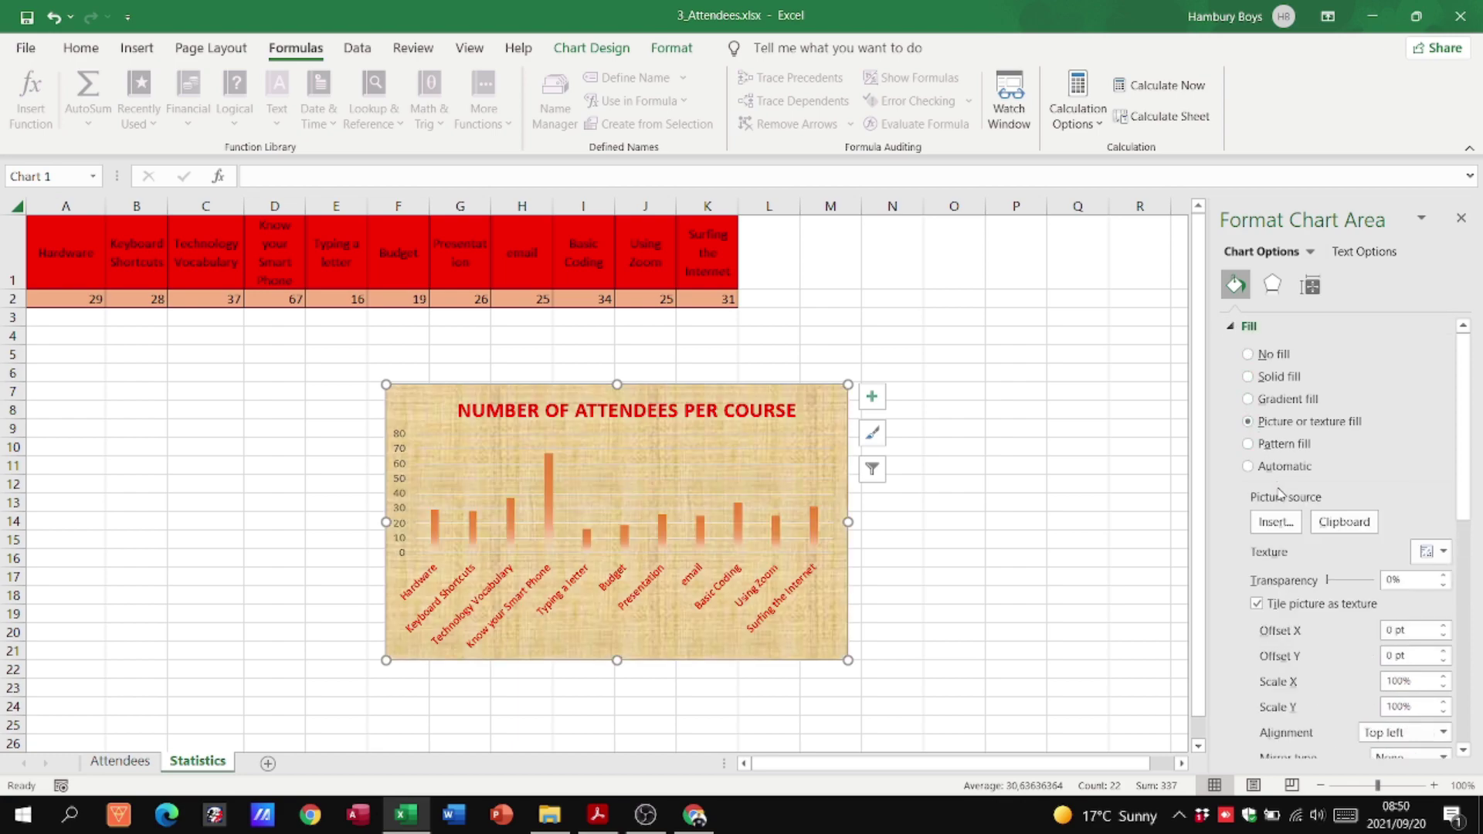
# Fill the chart area with the picture 3Digital Literacy.jpg from the CAT P1 GR12_SEPT2021_Data_ folder on the Desktop.
pyautogui.click(1276, 522)
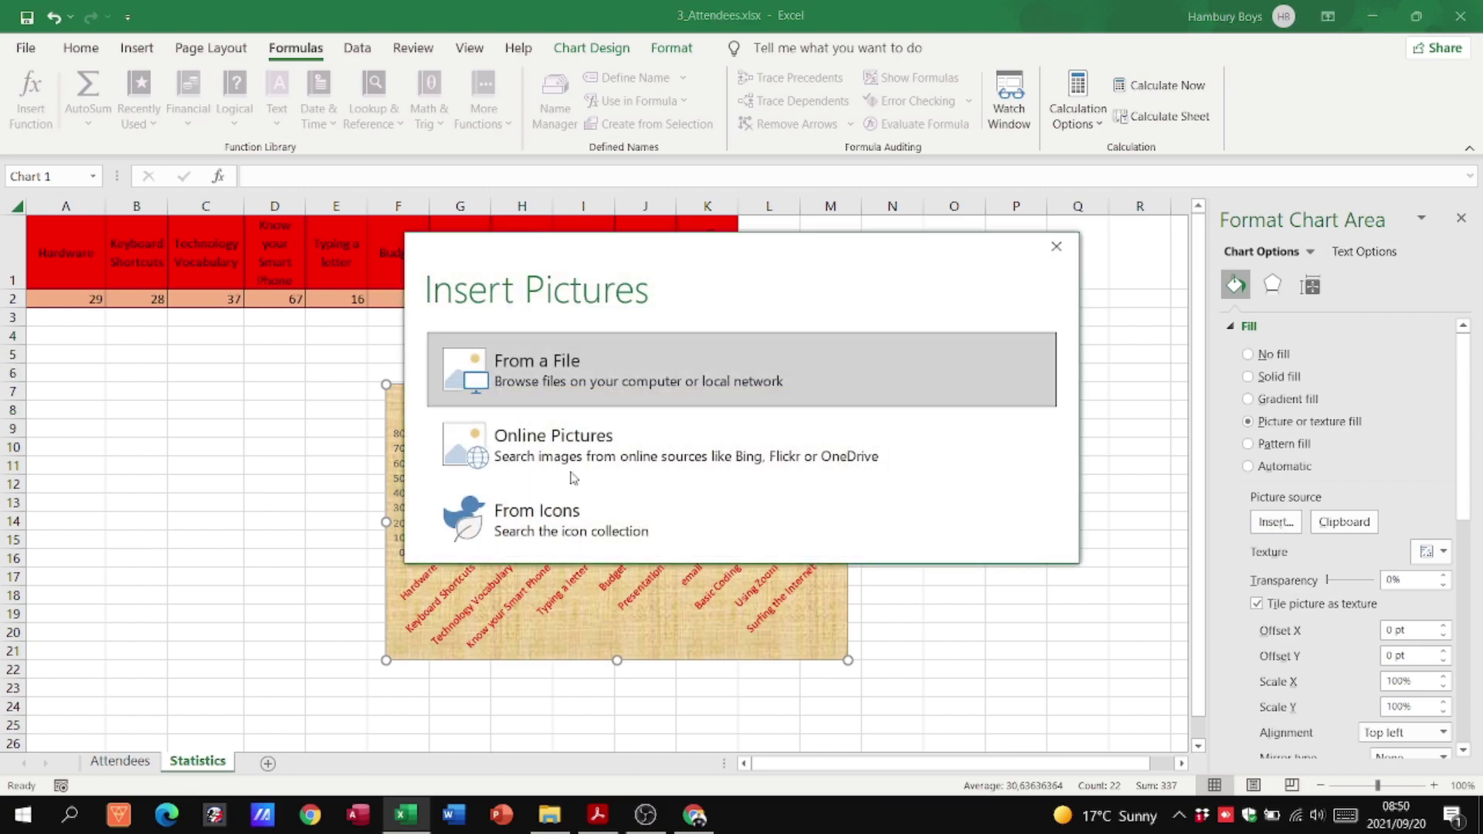
pyautogui.click(555, 379)
pyautogui.click(554, 378)
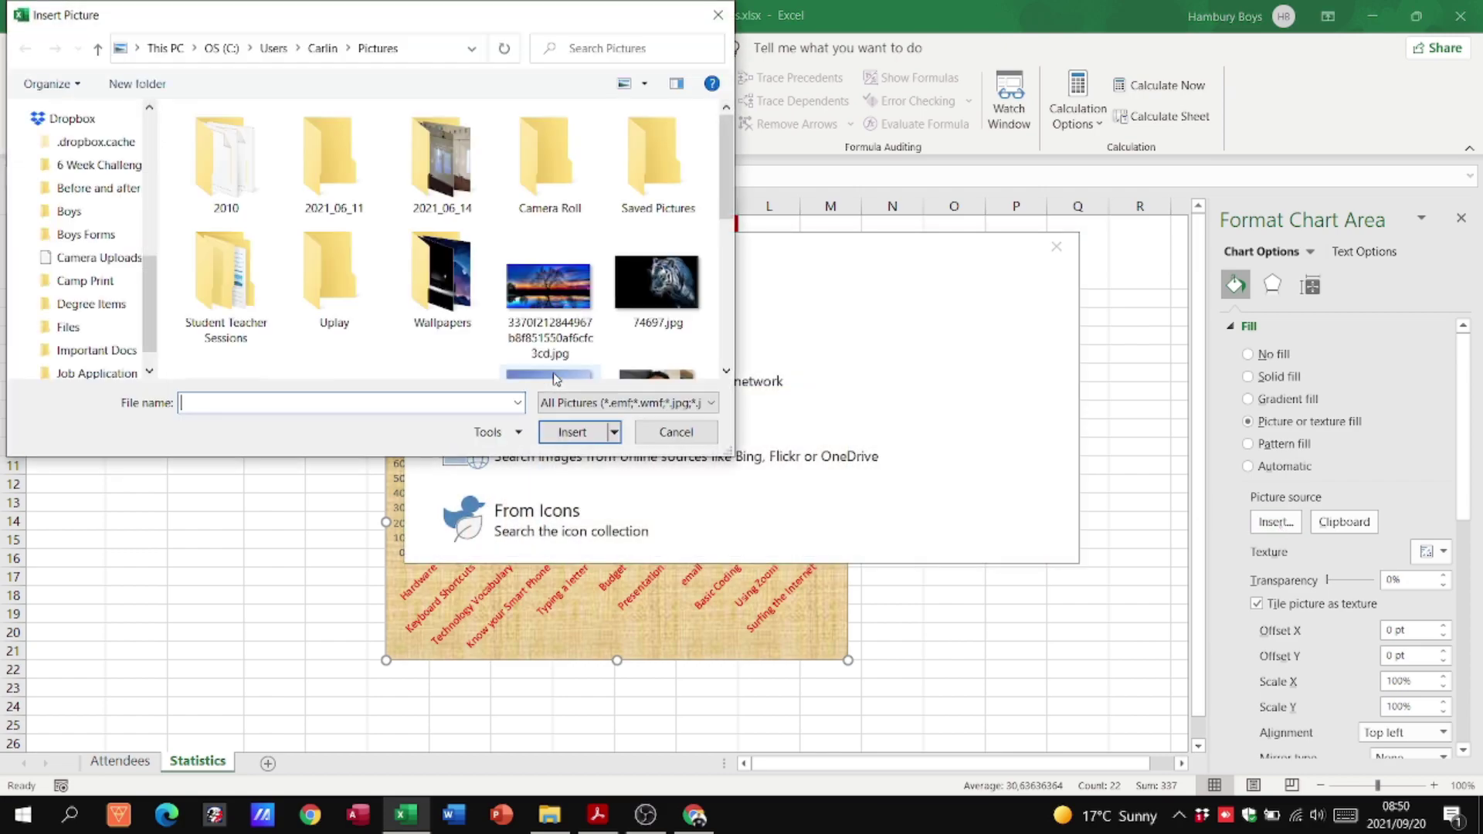
pyautogui.click(77, 188)
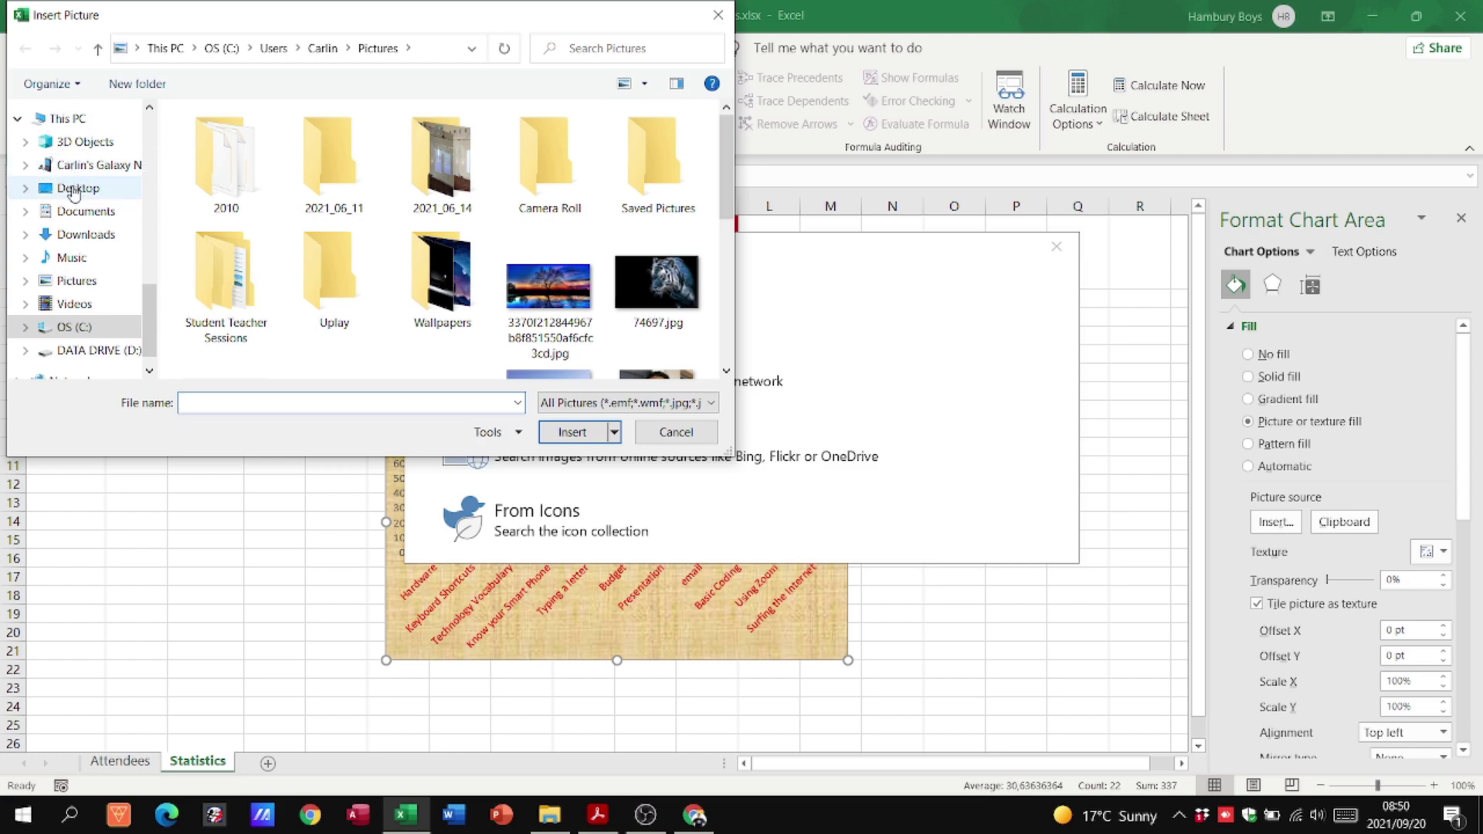
pyautogui.doubleClick(603, 207)
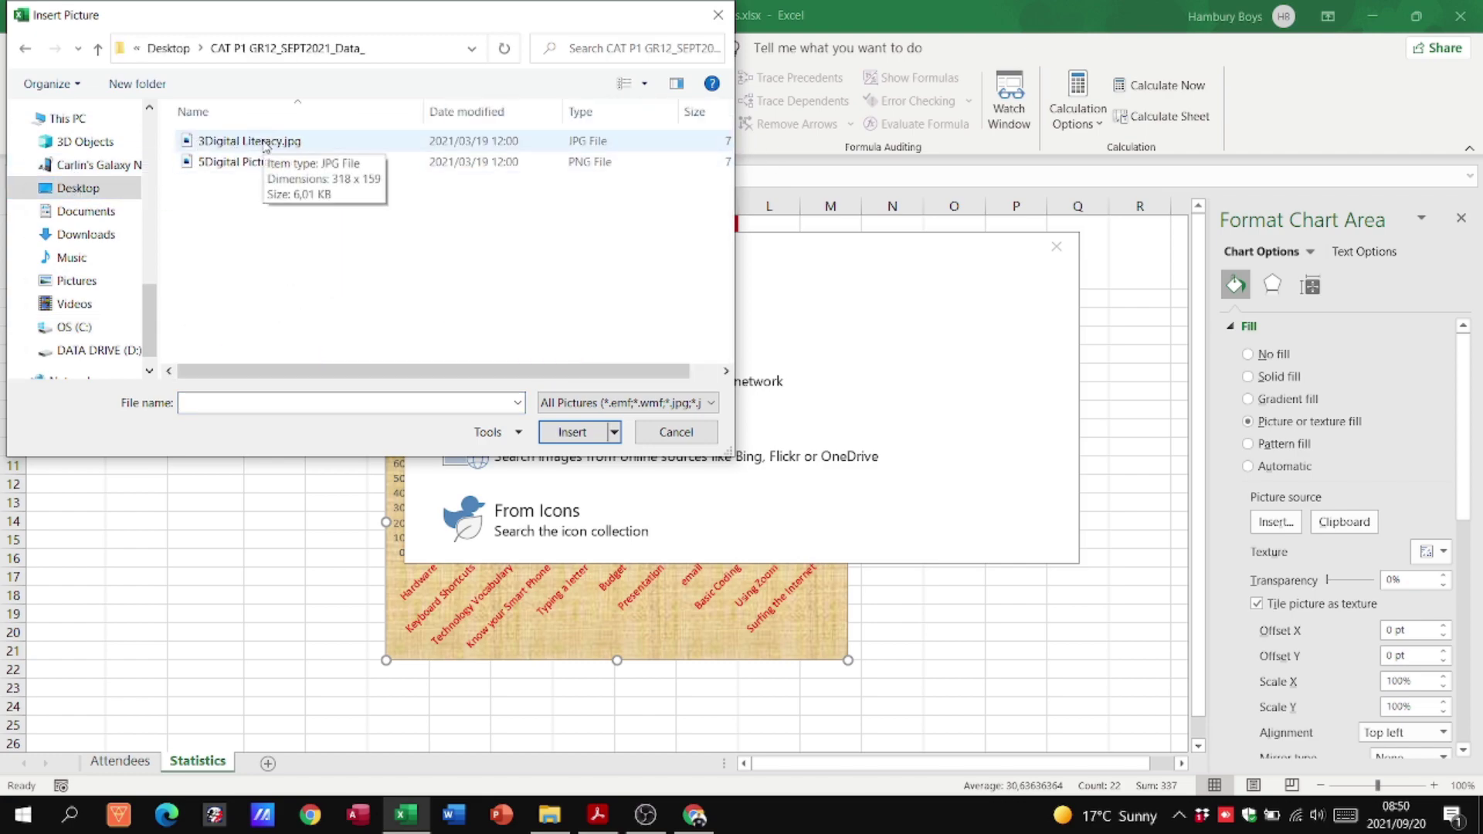
pyautogui.doubleClick(266, 141)
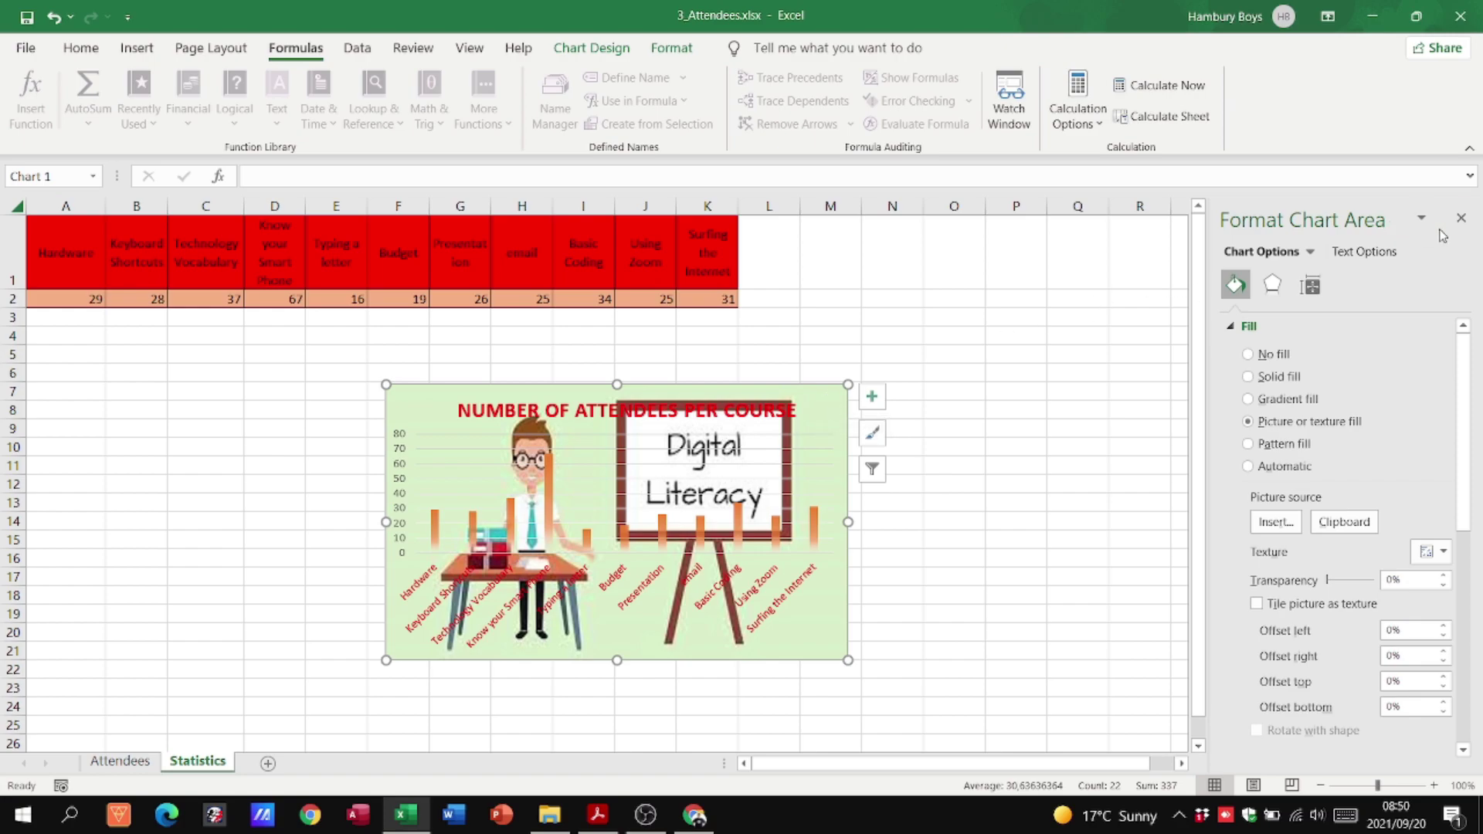
pyautogui.click(1461, 218)
# Check question 3.13 in the exam PDF and set the chart background picture's transparency to 50% in Excel.
pyautogui.rightClick(818, 398)
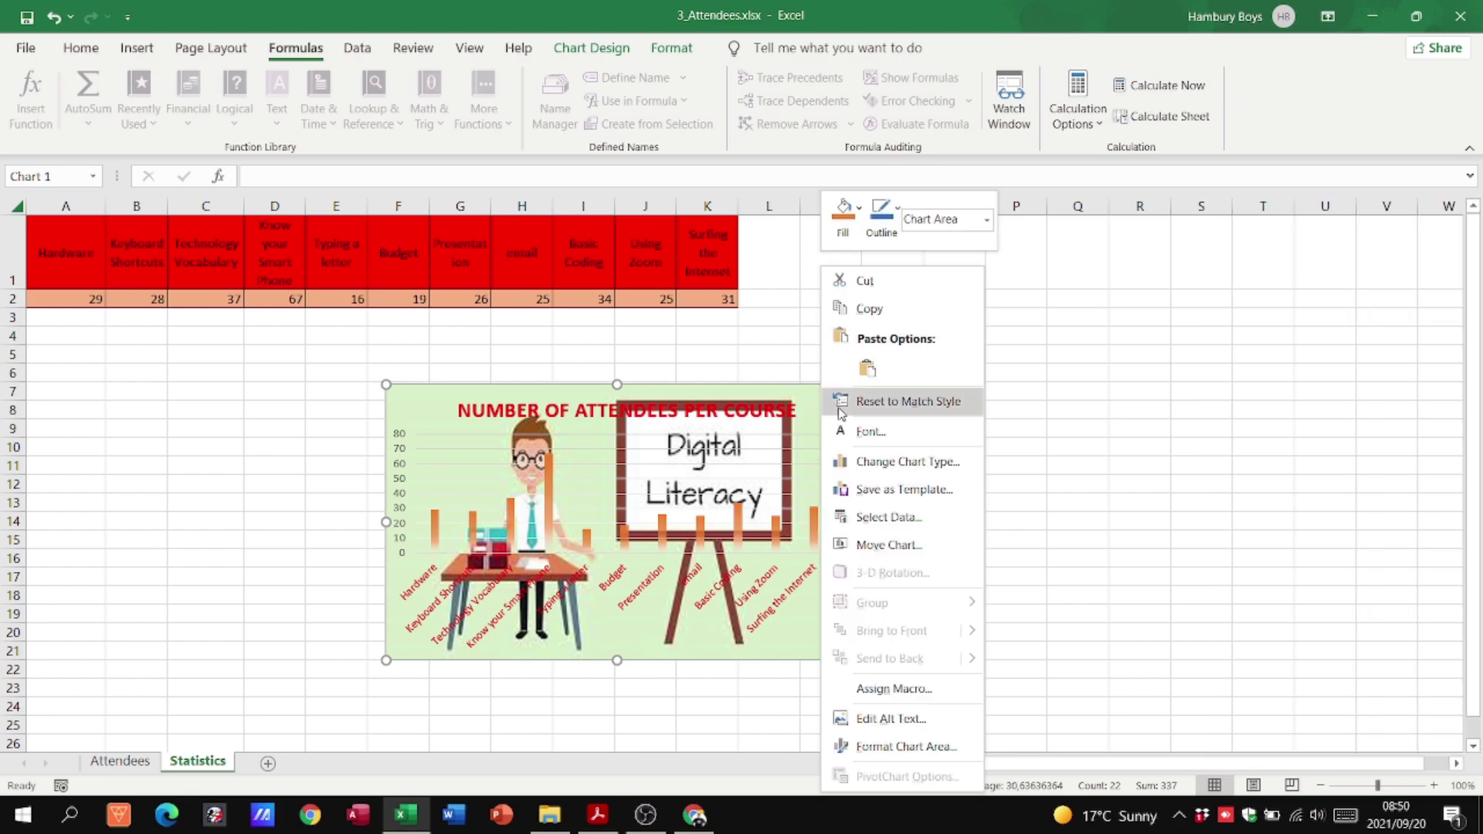
pyautogui.click(915, 747)
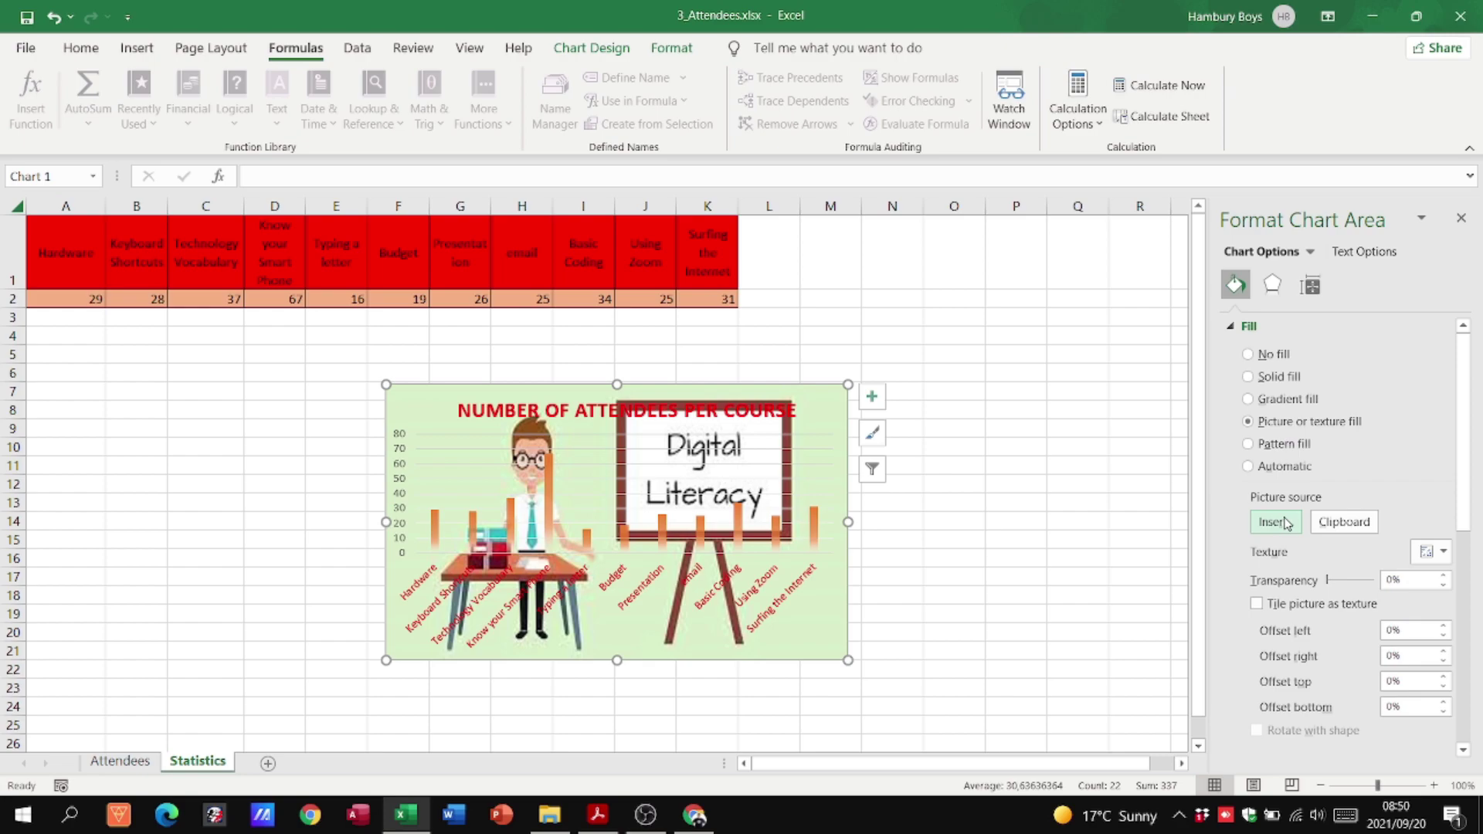
pyautogui.hotkey('alt', 'Tab')
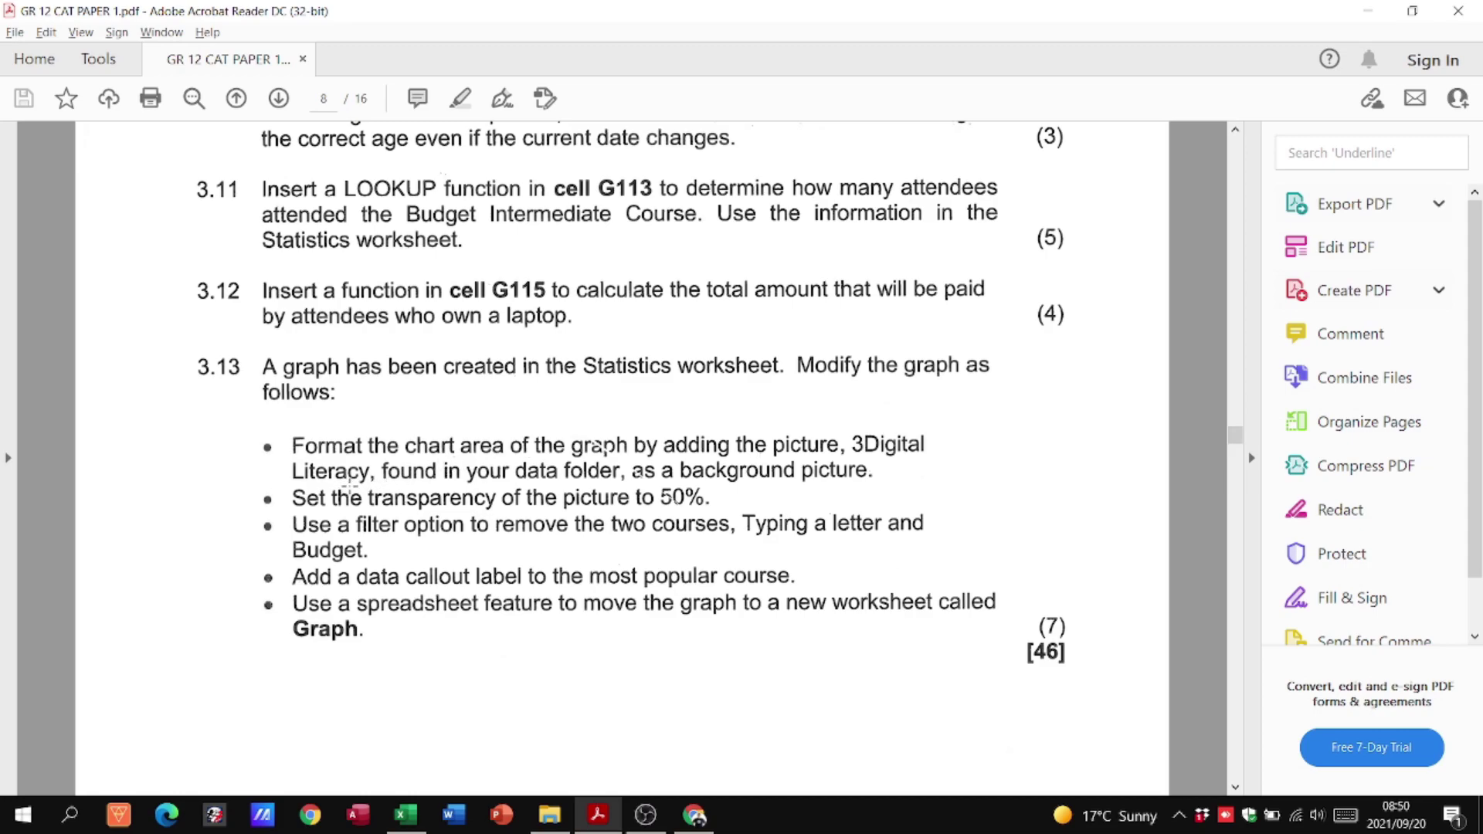
pyautogui.hotkey('alt', 'Tab')
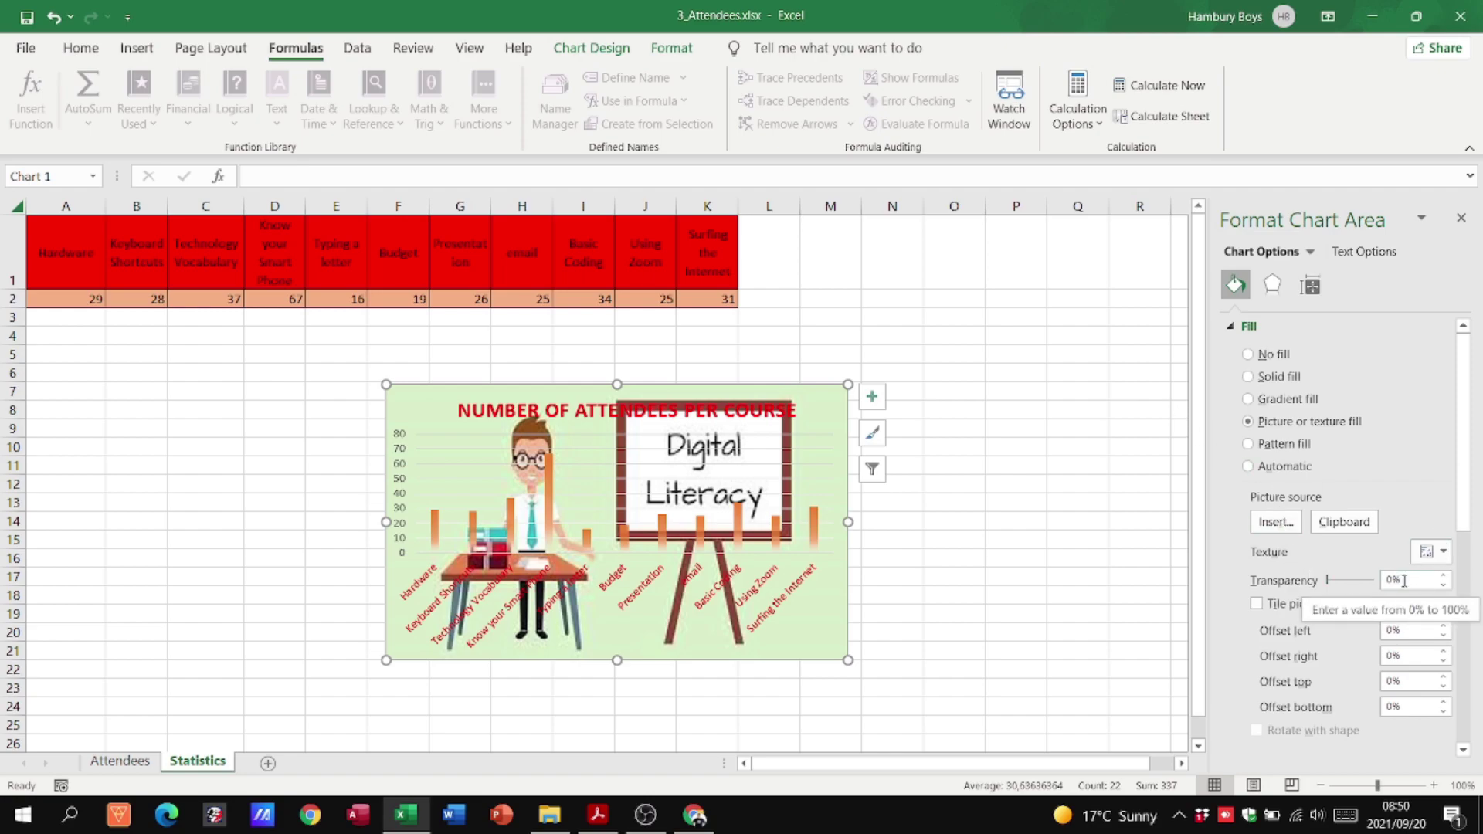
pyautogui.moveTo(1404, 580); pyautogui.dragTo(1387, 585)
pyautogui.write('50')
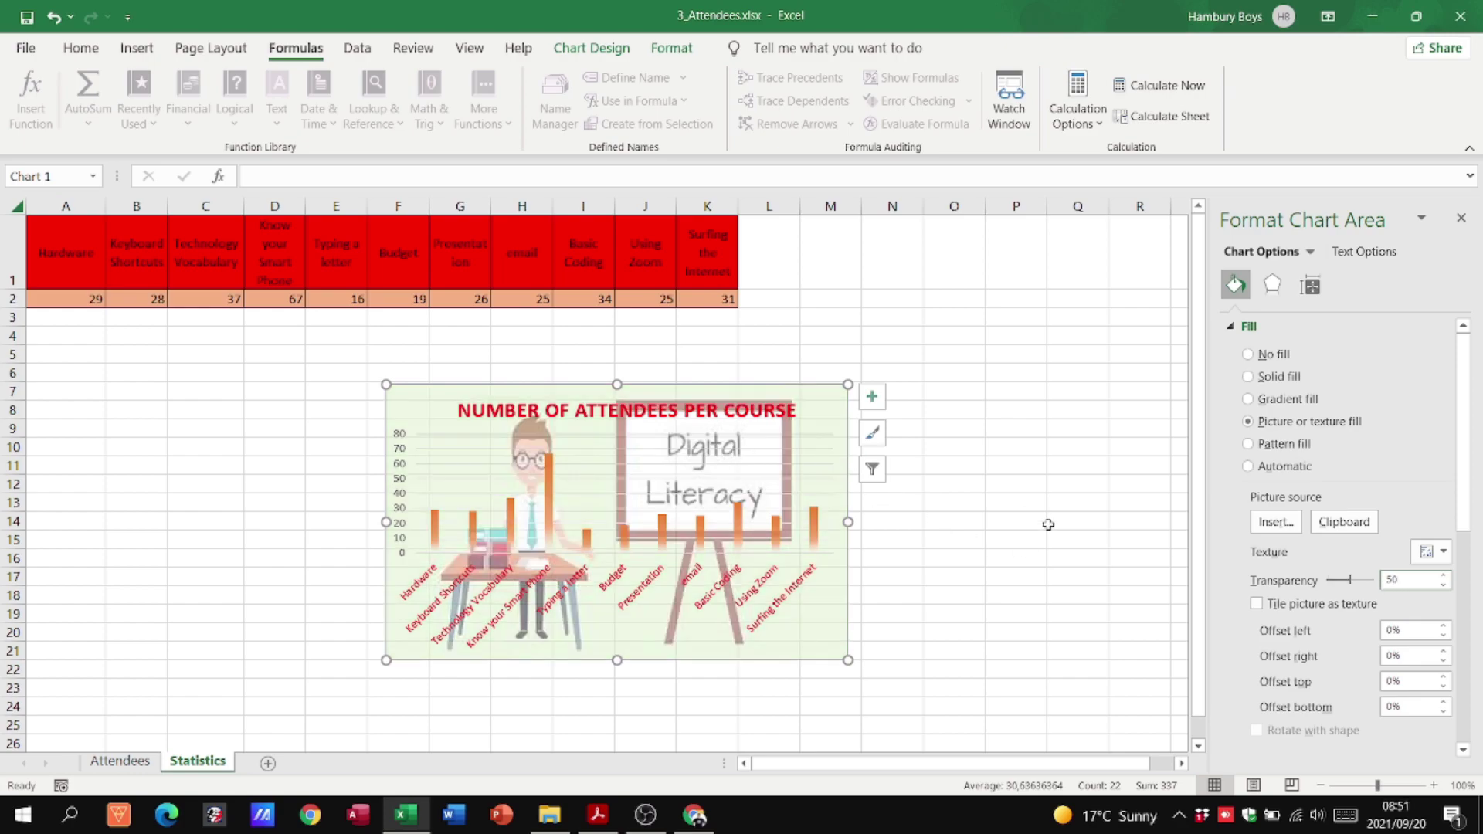
pyautogui.hotkey('alt', 'Tab')
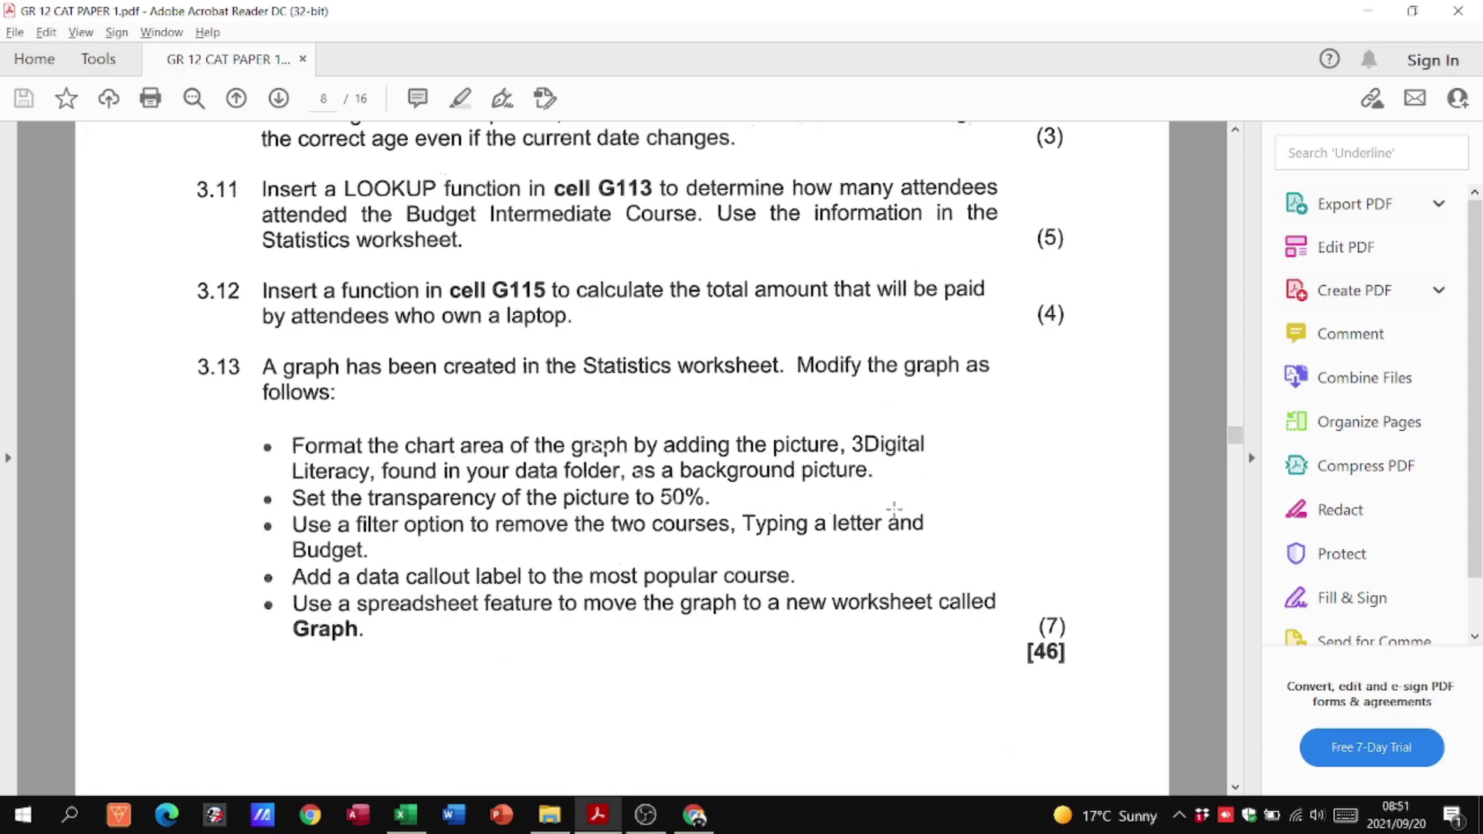
pyautogui.hotkey('alt', 'Tab')
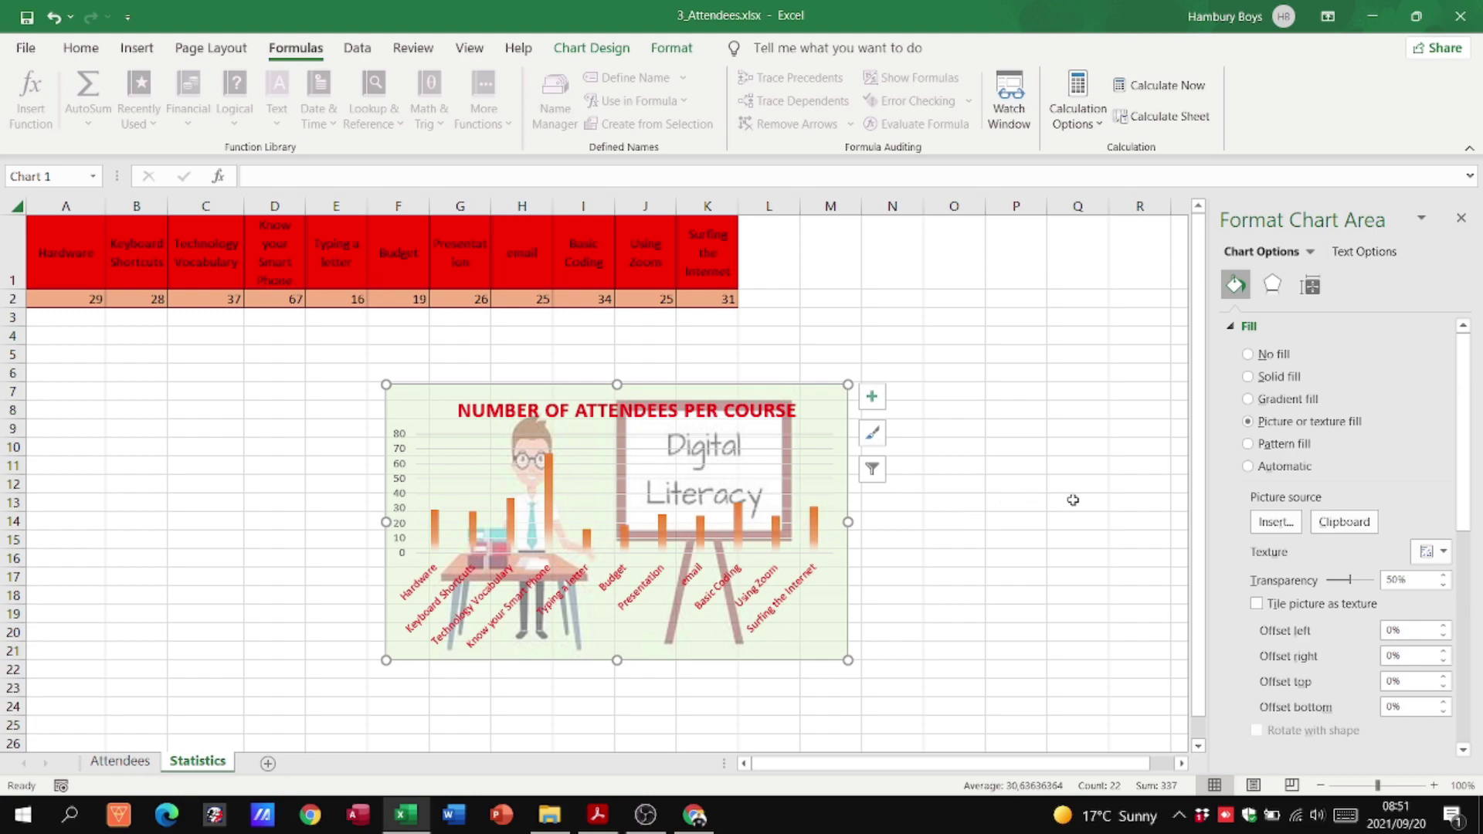
pyautogui.click(1462, 220)
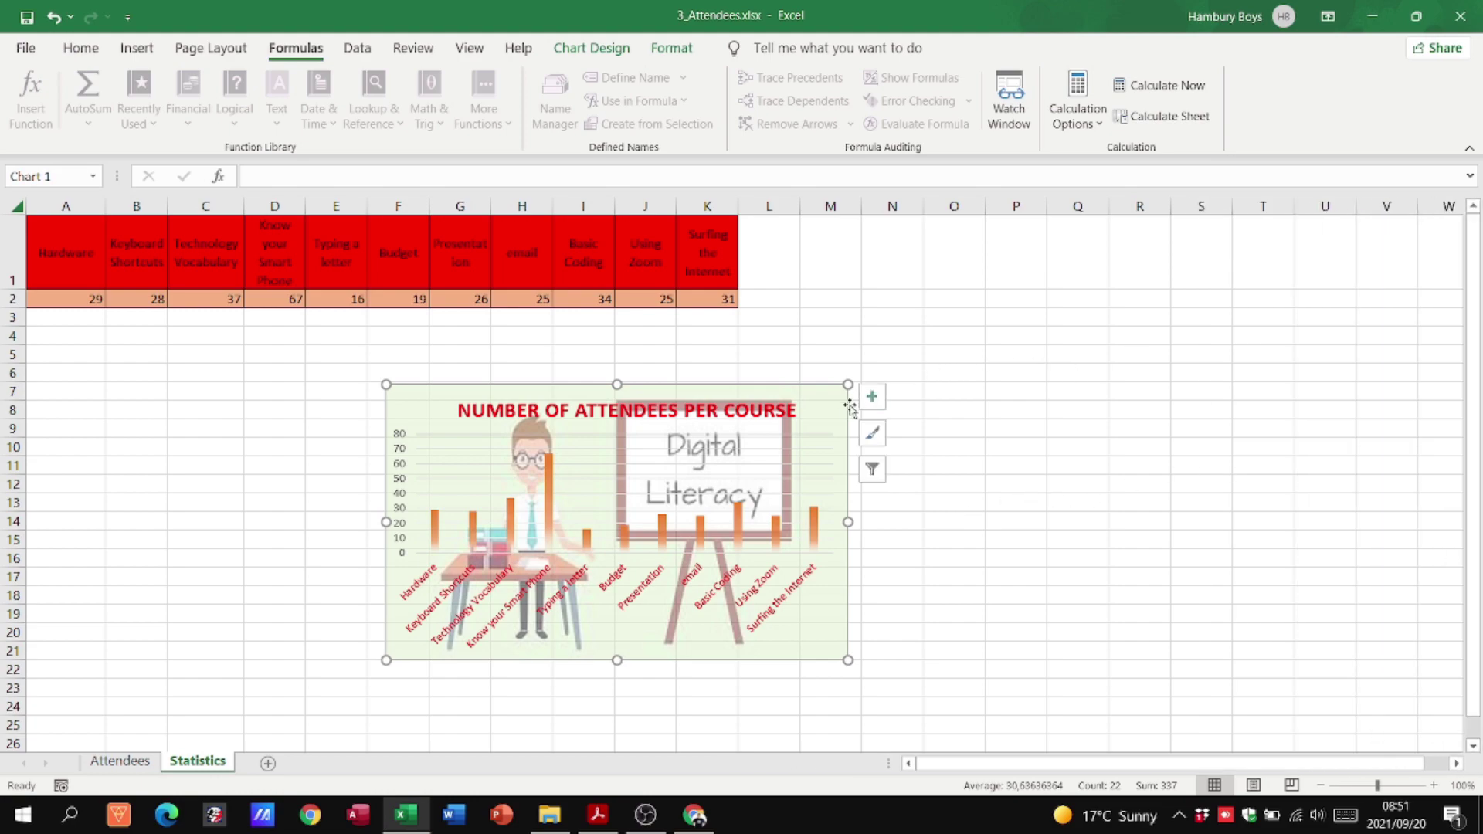
# Confirm the courses in the exam PDF and filter Typing a letter and Budget out of the attendee chart in Excel.
pyautogui.click(872, 470)
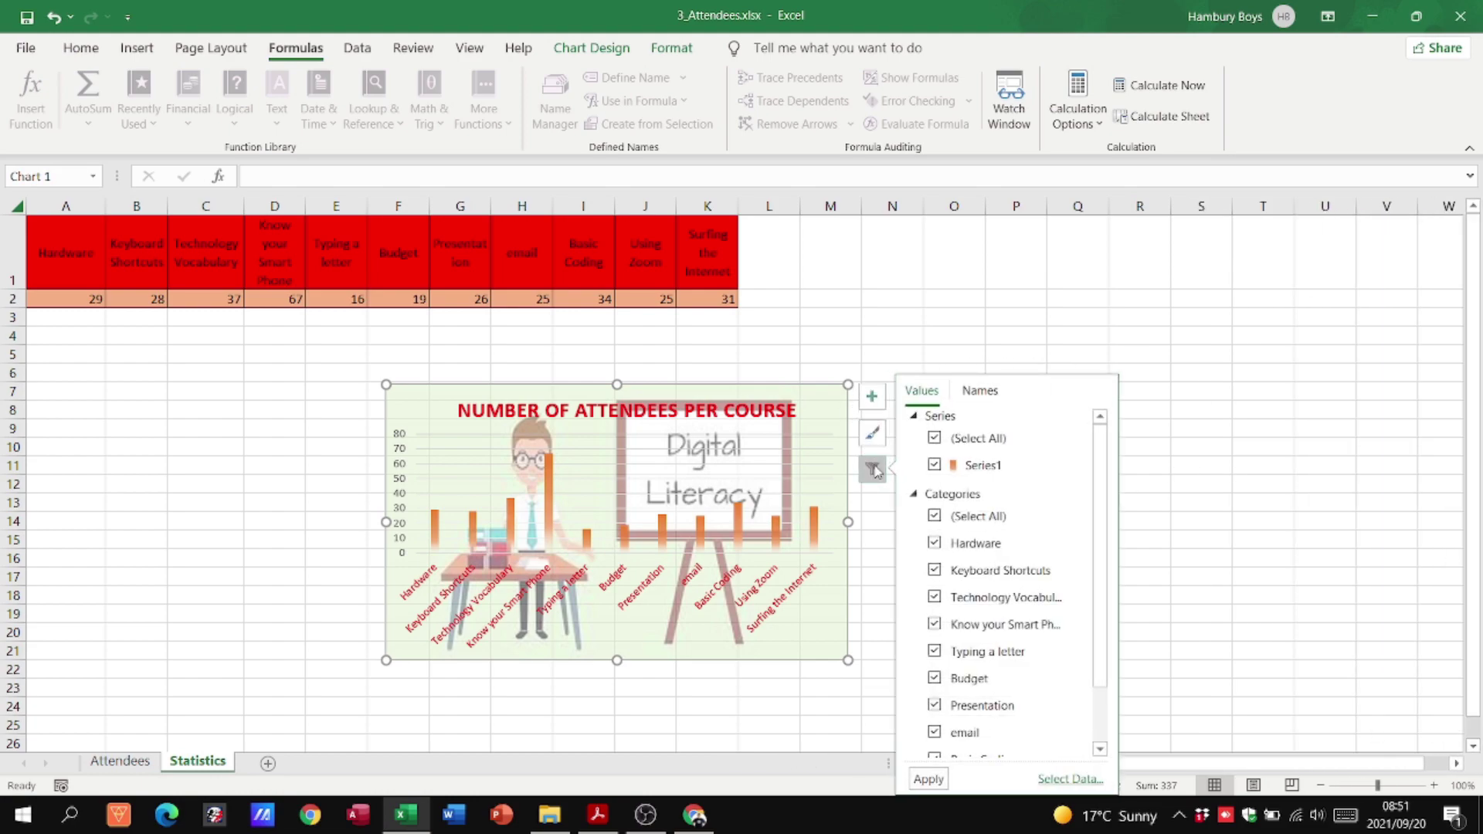
pyautogui.hotkey('alt', 'Tab')
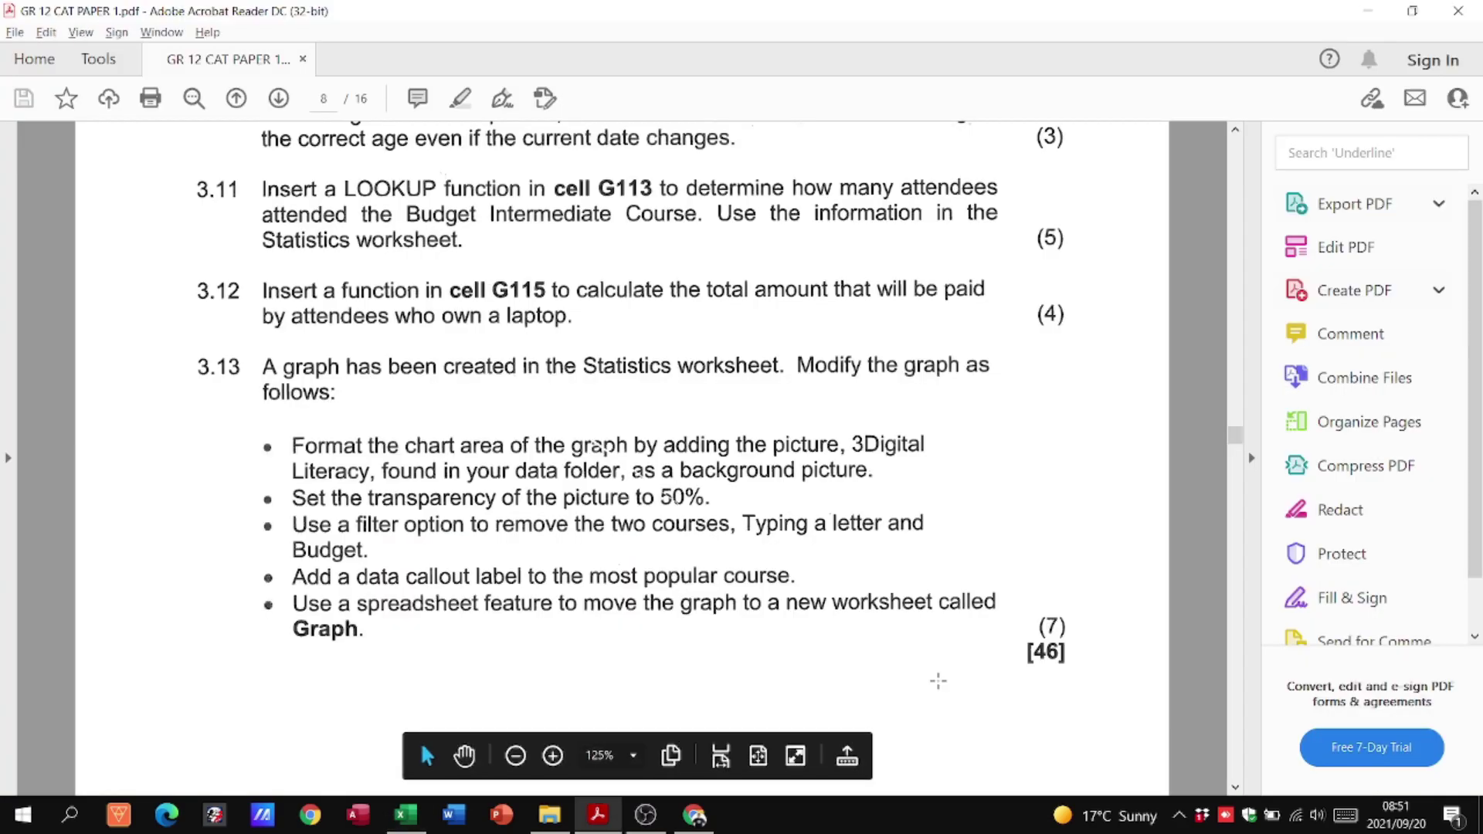
pyautogui.hotkey('alt', 'Tab')
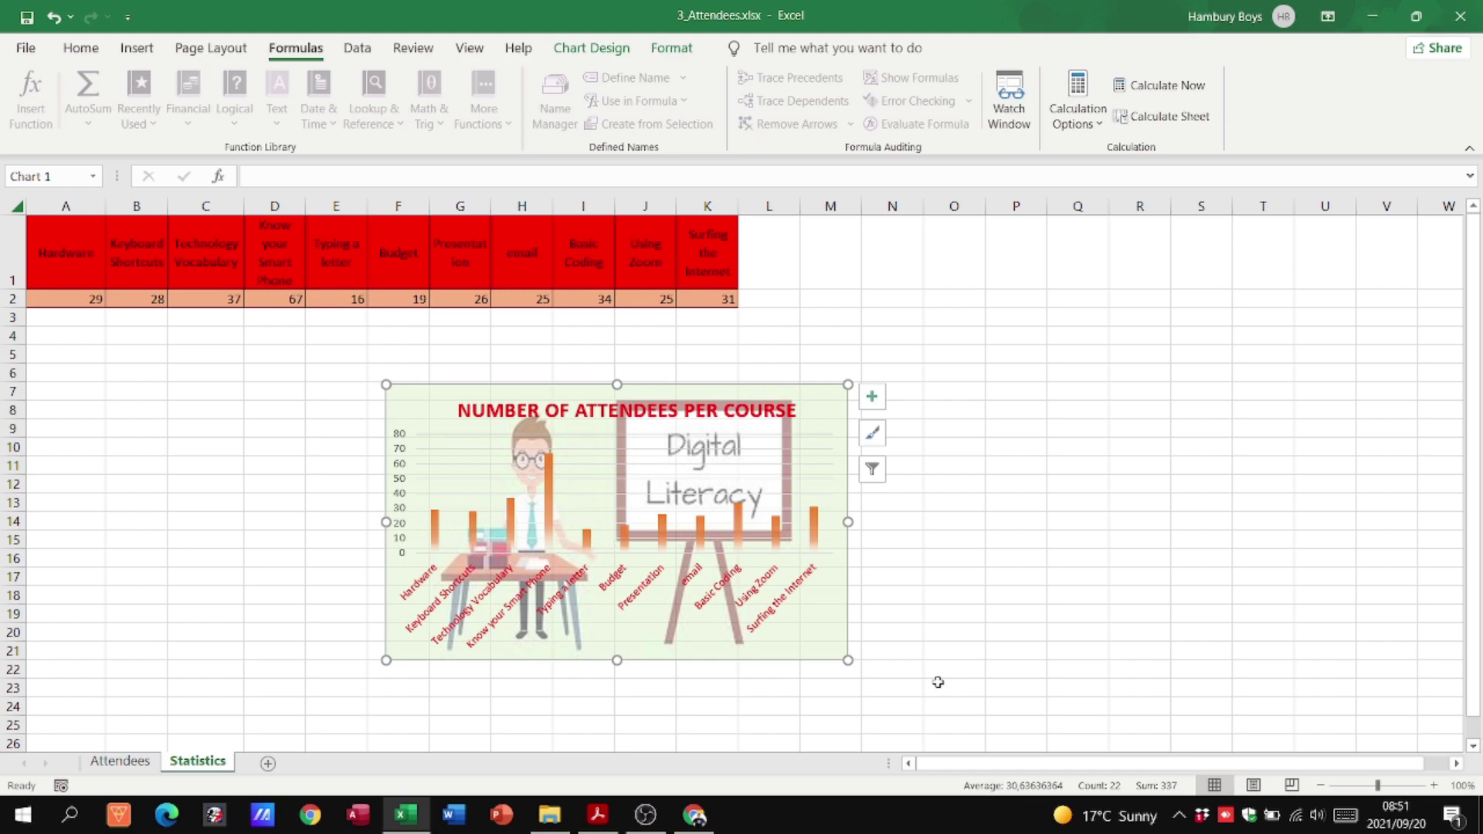
pyautogui.click(872, 468)
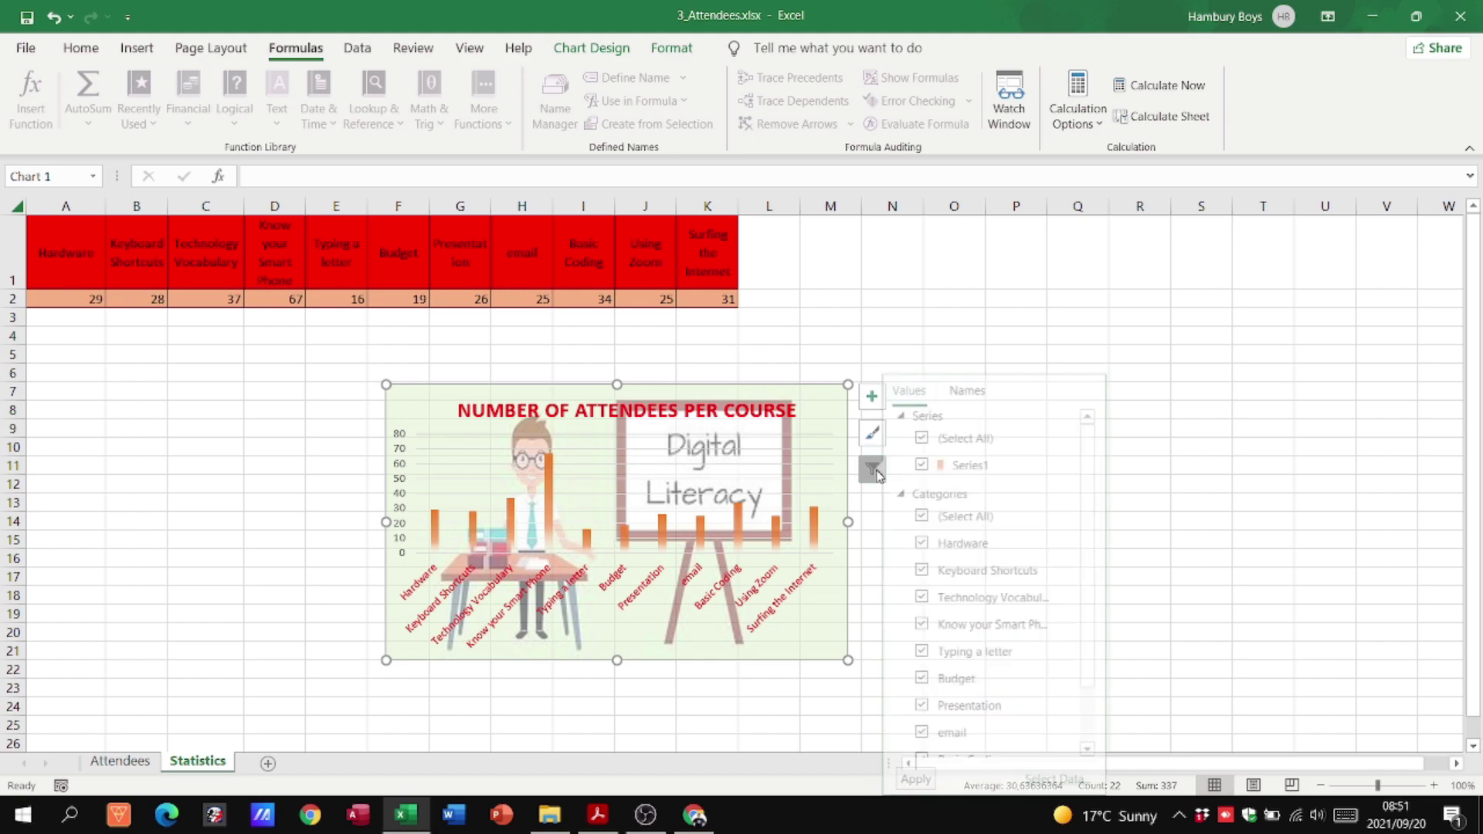
pyautogui.click(935, 652)
pyautogui.click(935, 677)
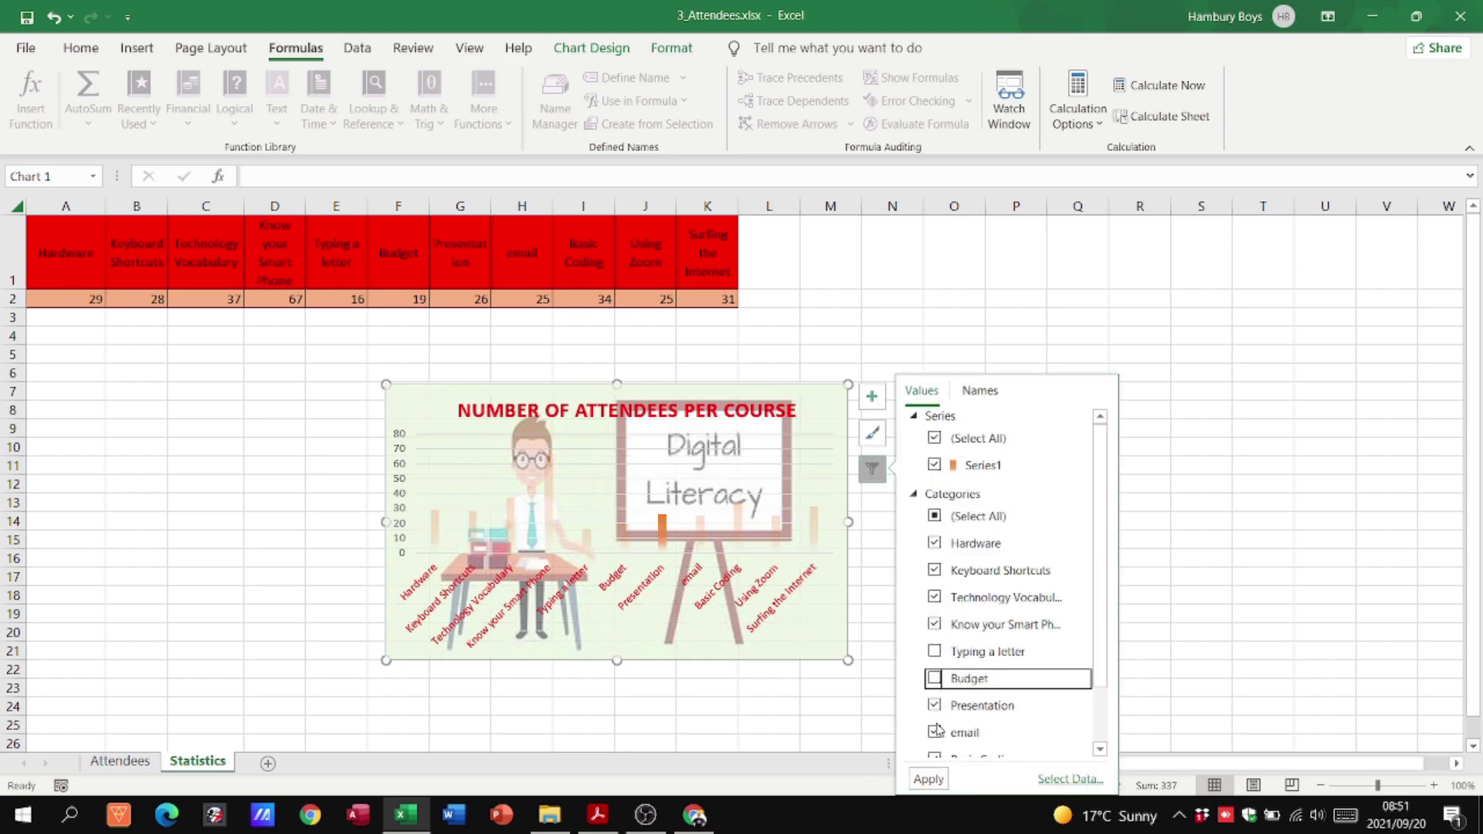
pyautogui.click(927, 780)
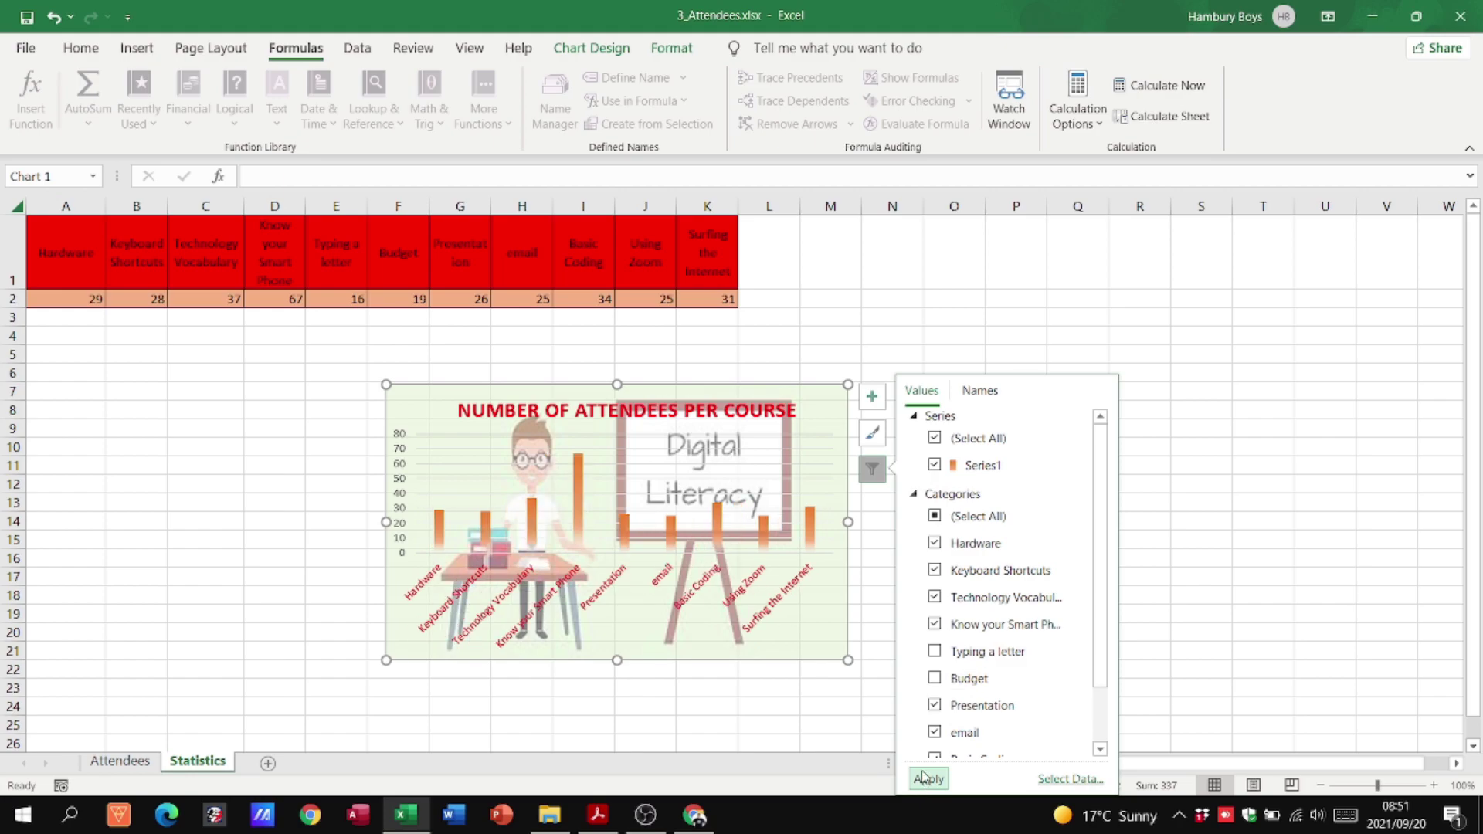
pyautogui.click(1157, 573)
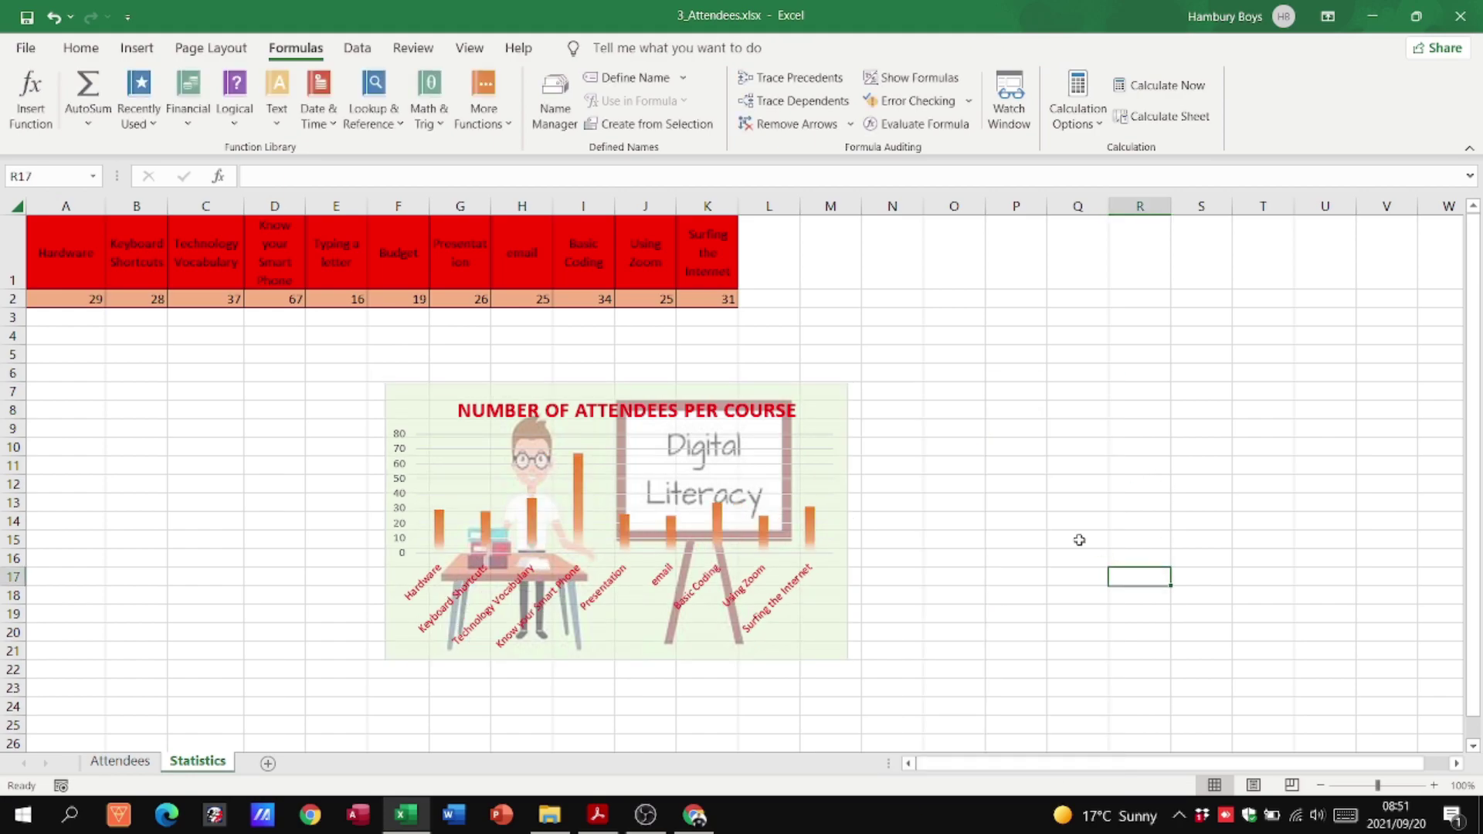
# Check the worksheet instruction in the exam PDF and add a new worksheet named Graph to the Excel workbook.
pyautogui.hotkey('alt', 'Tab')
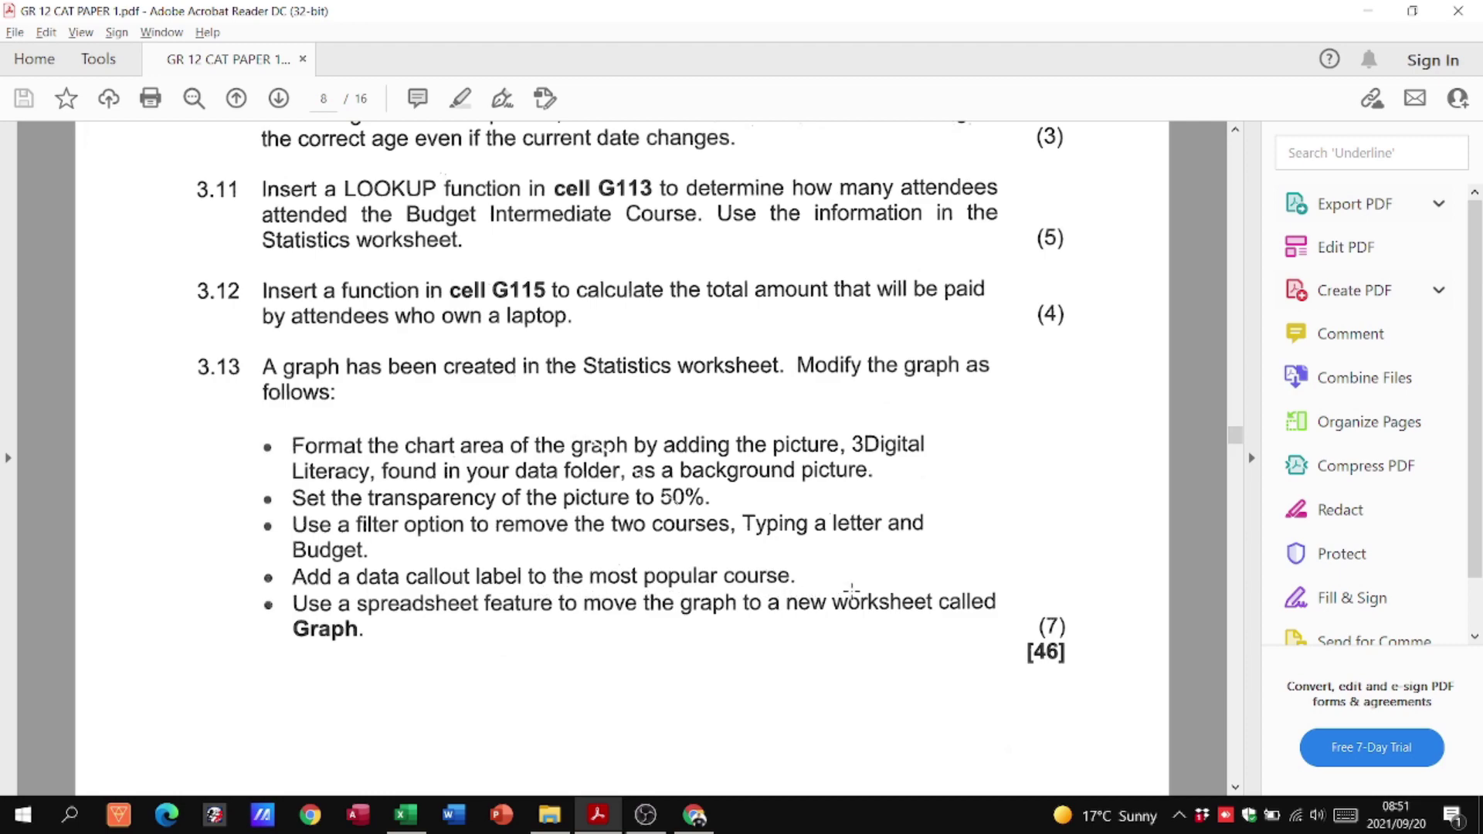
pyautogui.hotkey('alt', 'Tab')
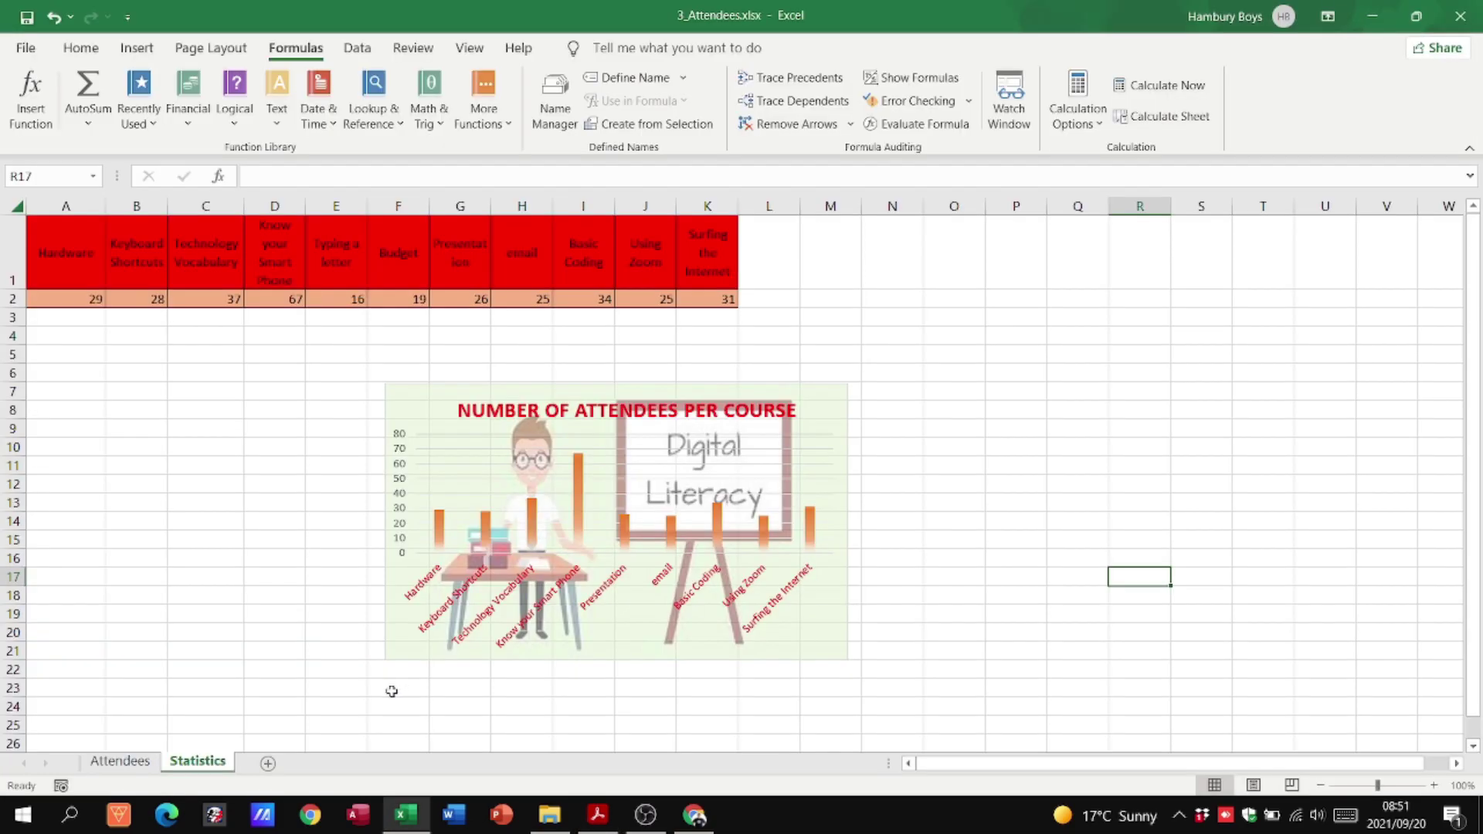
pyautogui.click(268, 764)
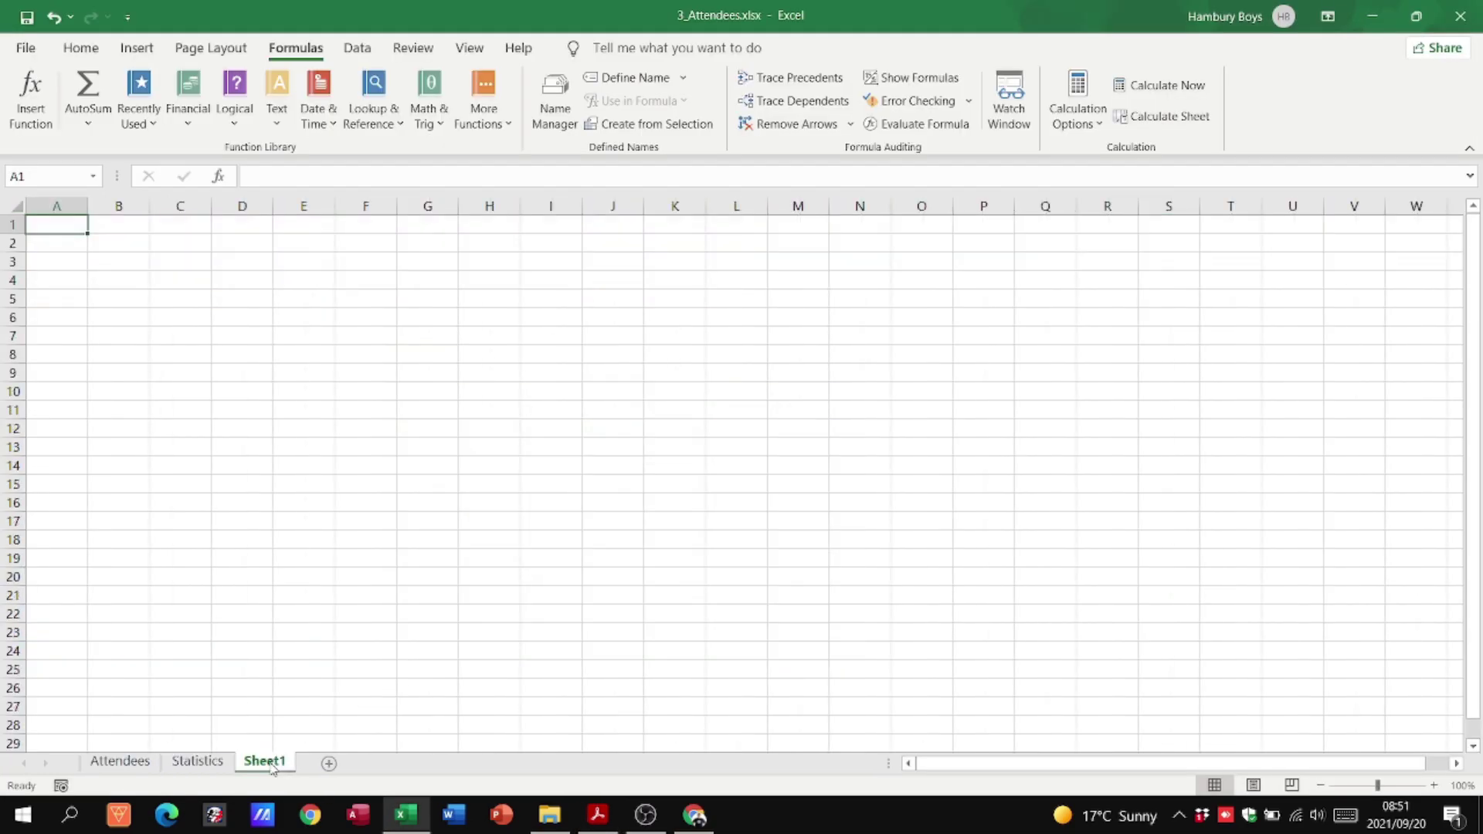
pyautogui.rightClick(270, 763)
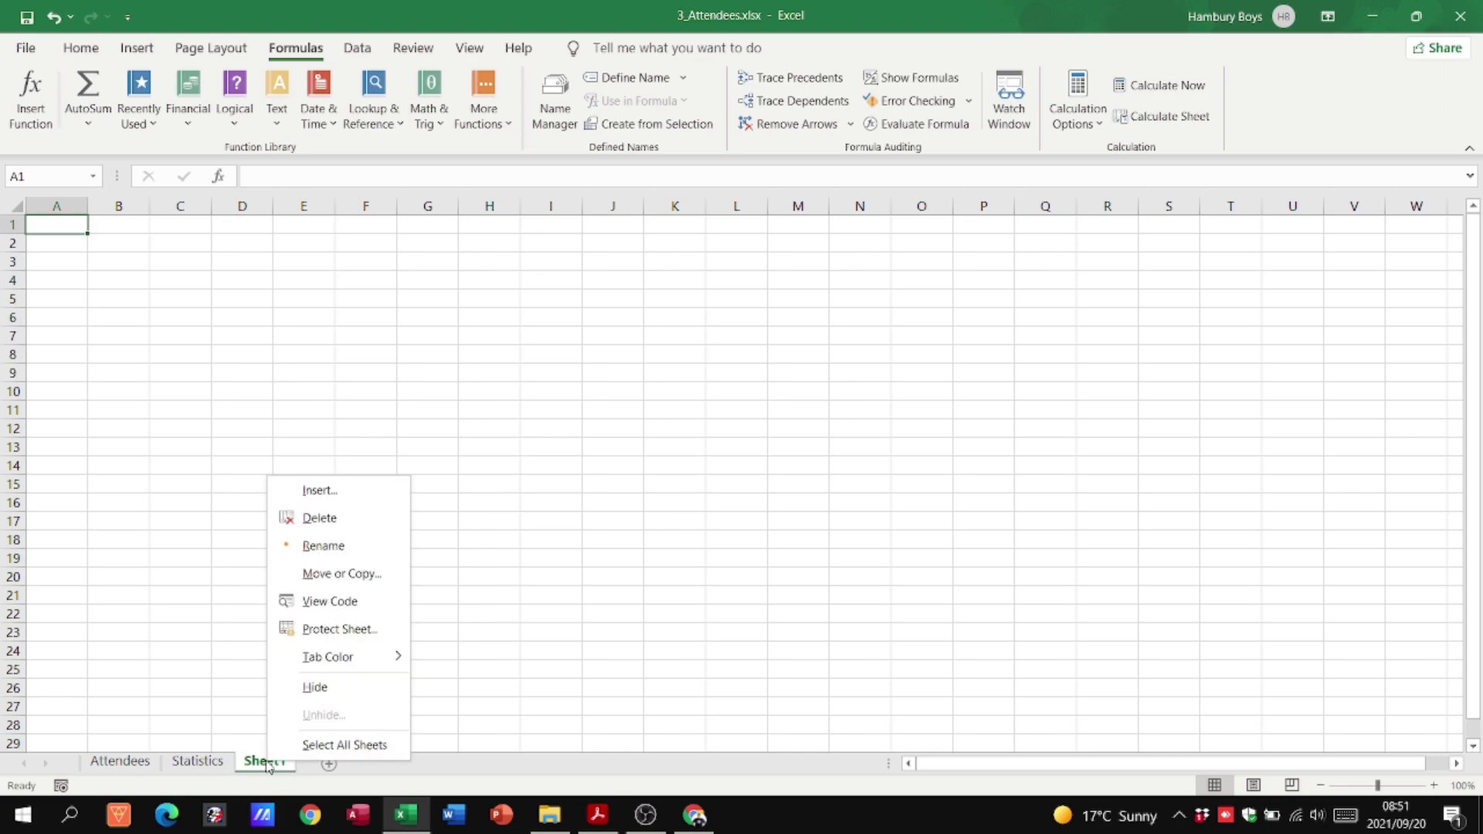
pyautogui.click(328, 547)
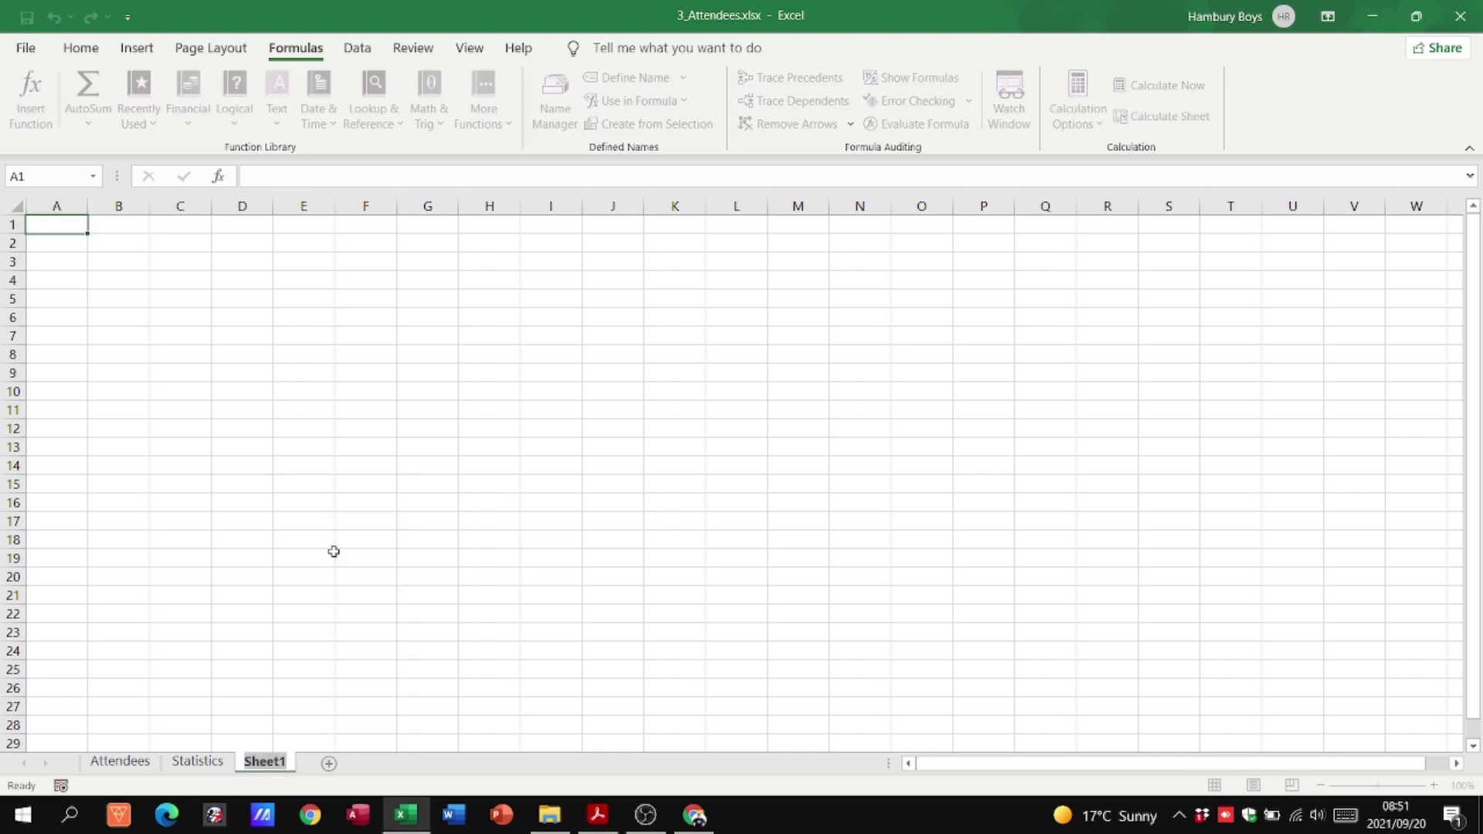
pyautogui.write('Graph')
pyautogui.click(334, 552)
# Cut the attendee chart from Statistics and paste it onto Graph with the destination theme, covering about columns H to O and rows 7 to 21.
pyautogui.click(197, 762)
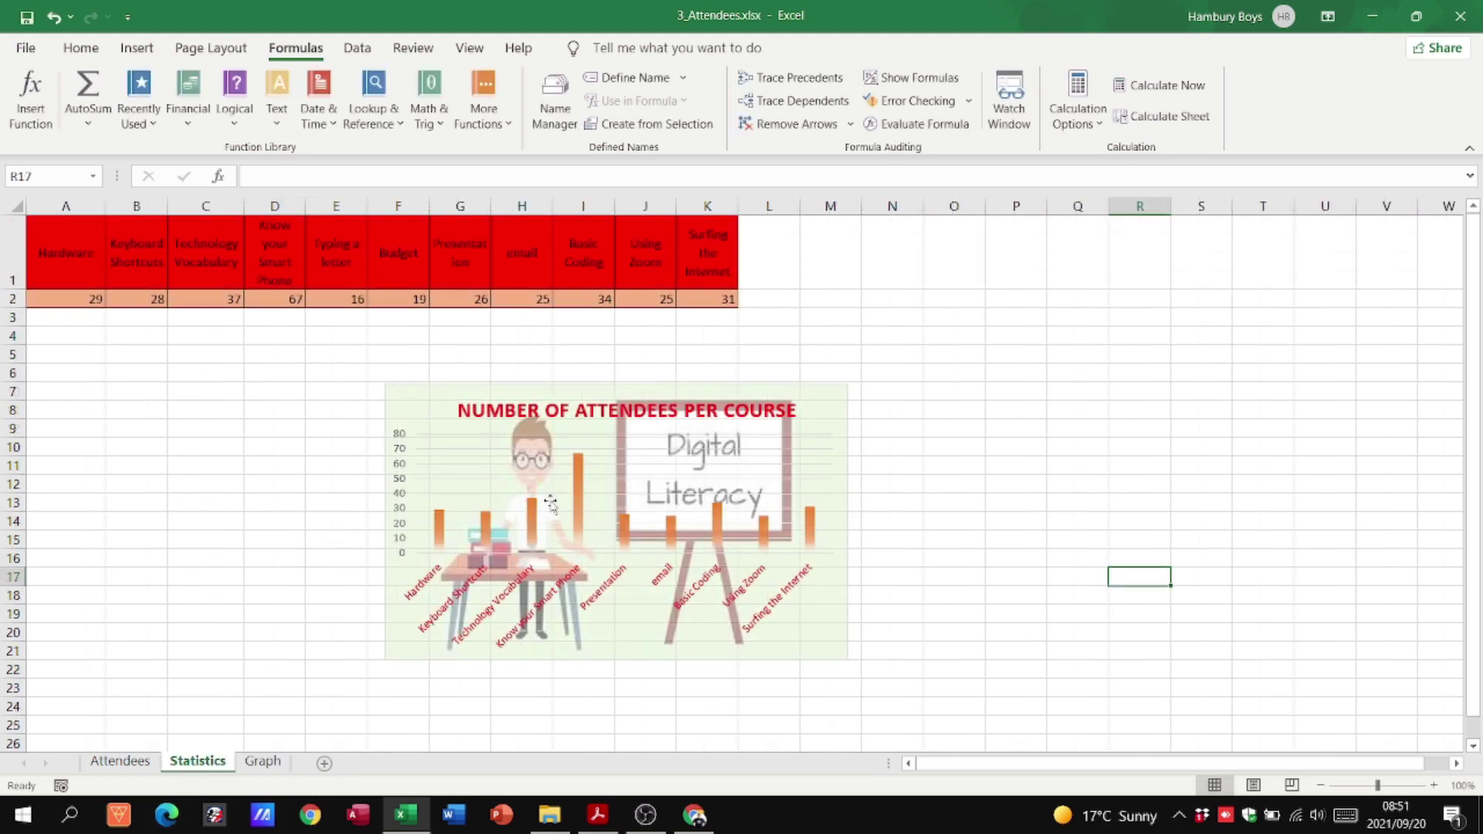
pyautogui.rightClick(790, 392)
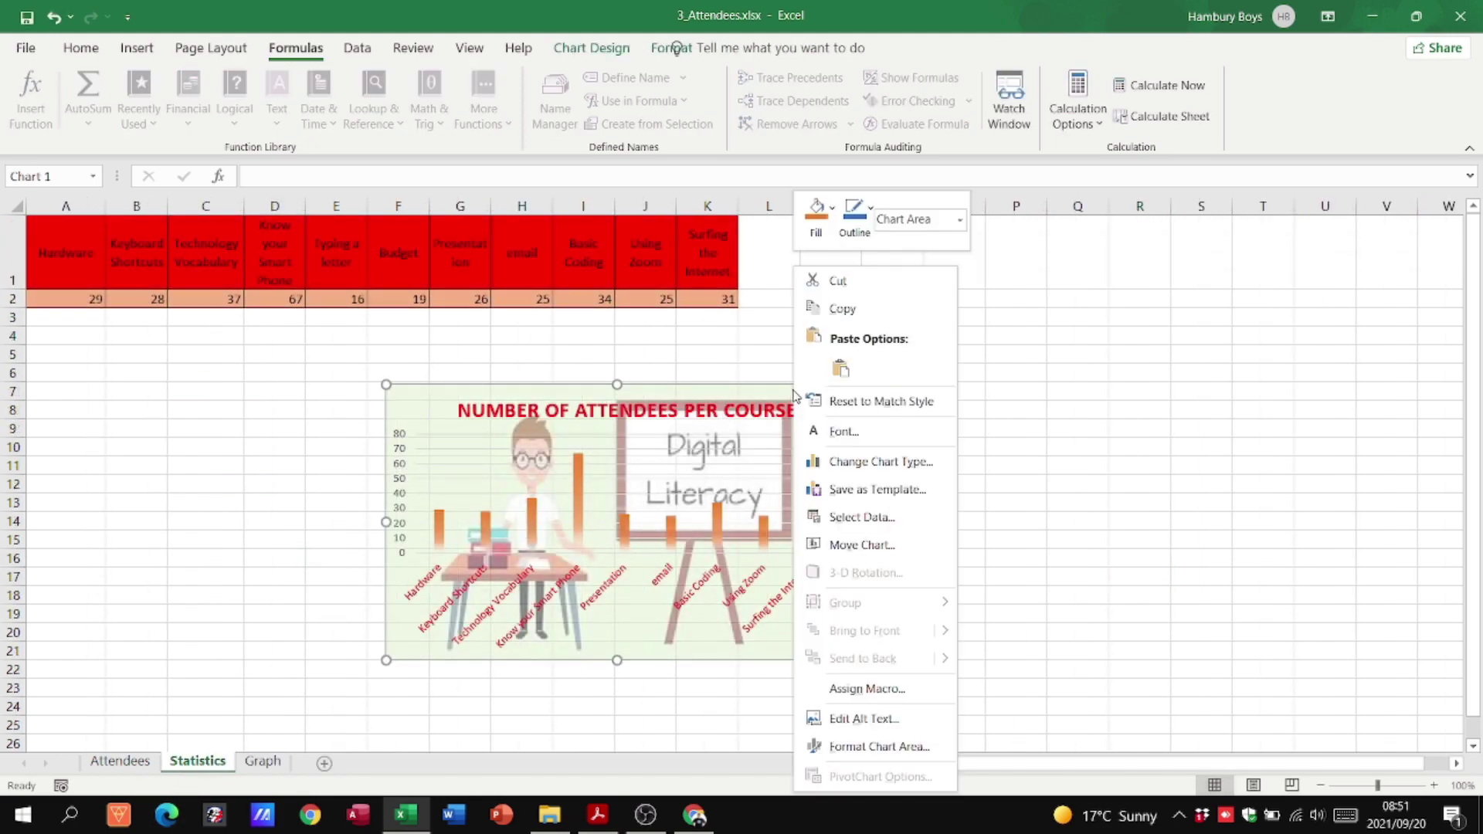
pyautogui.click(842, 281)
pyautogui.click(262, 762)
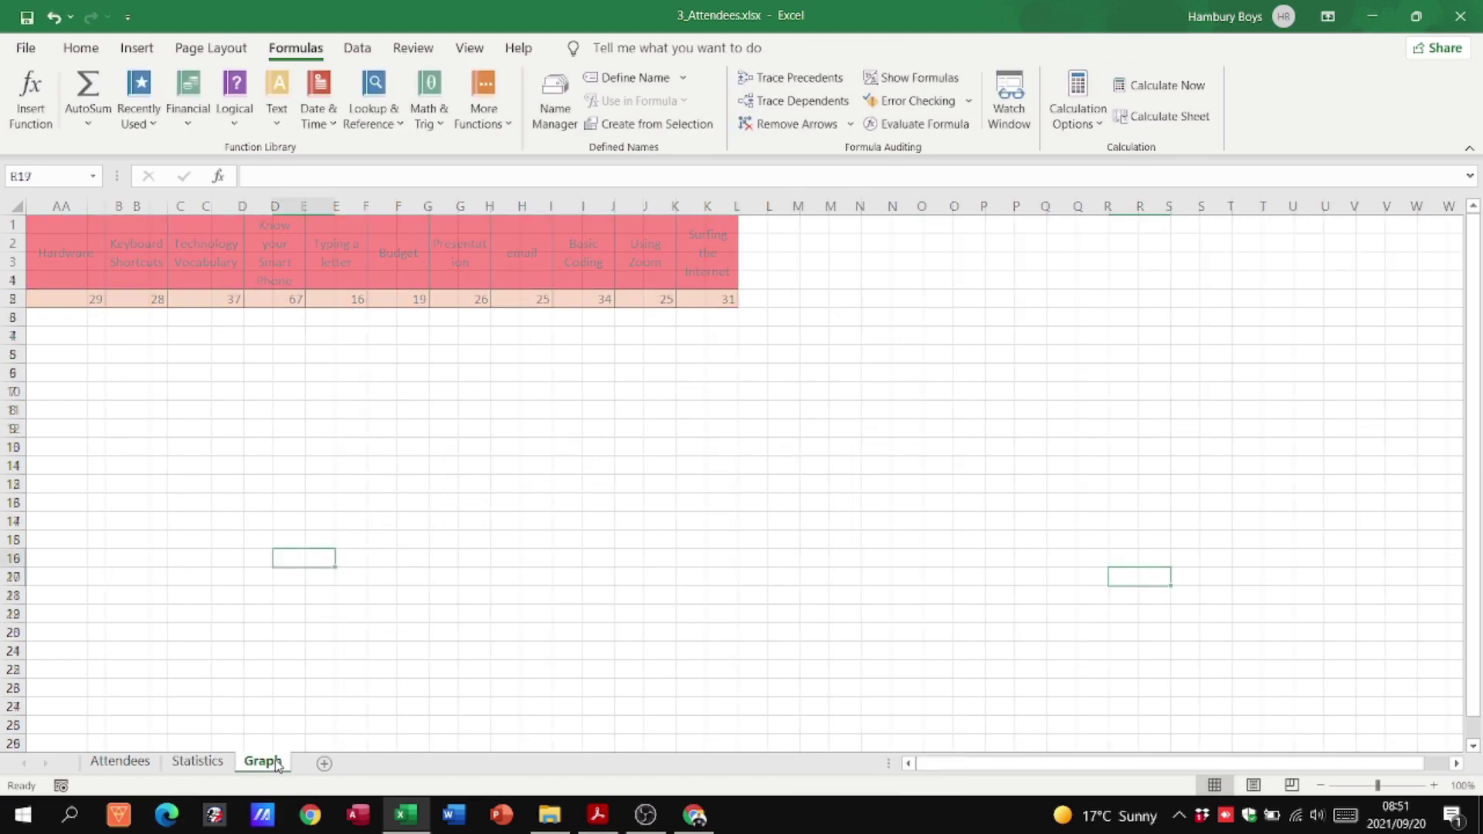
pyautogui.rightClick(224, 344)
pyautogui.click(270, 371)
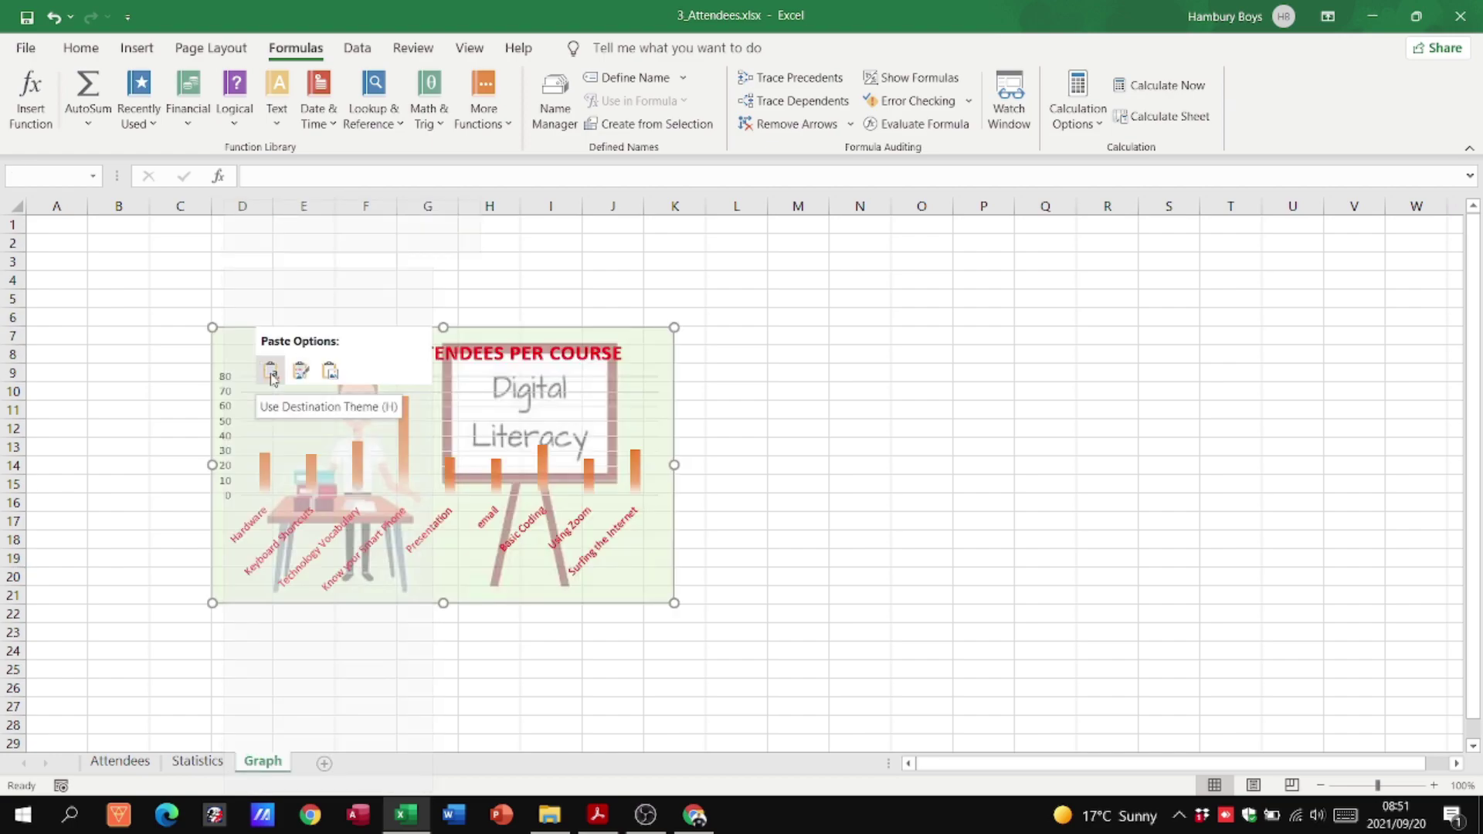
pyautogui.moveTo(672, 338); pyautogui.dragTo(961, 342)
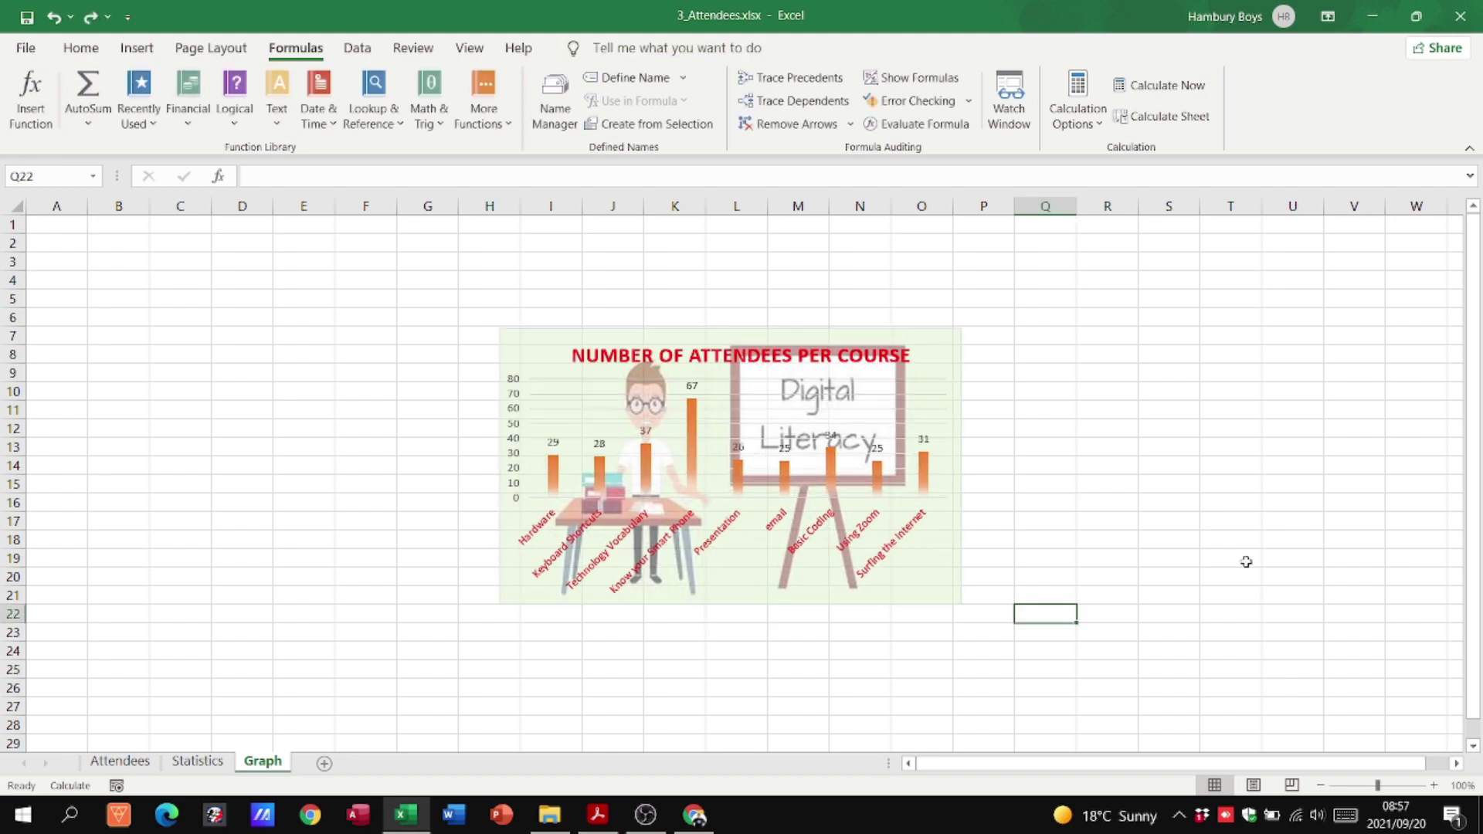
# Check the callout instruction in the exam PDF and add a data callout label to the Know your Smart Phone column in Excel.
pyautogui.click(992, 361)
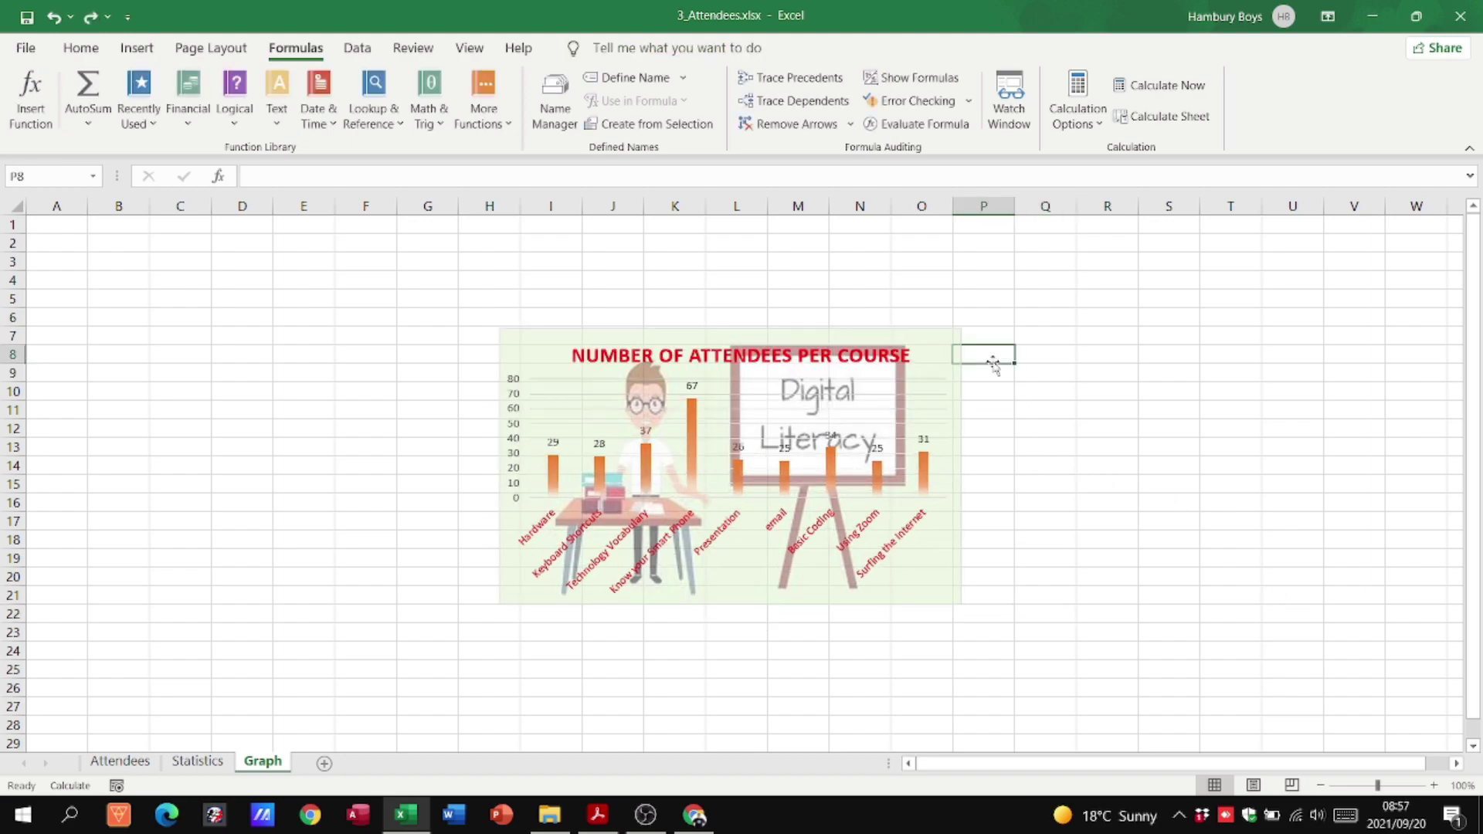
pyautogui.click(597, 815)
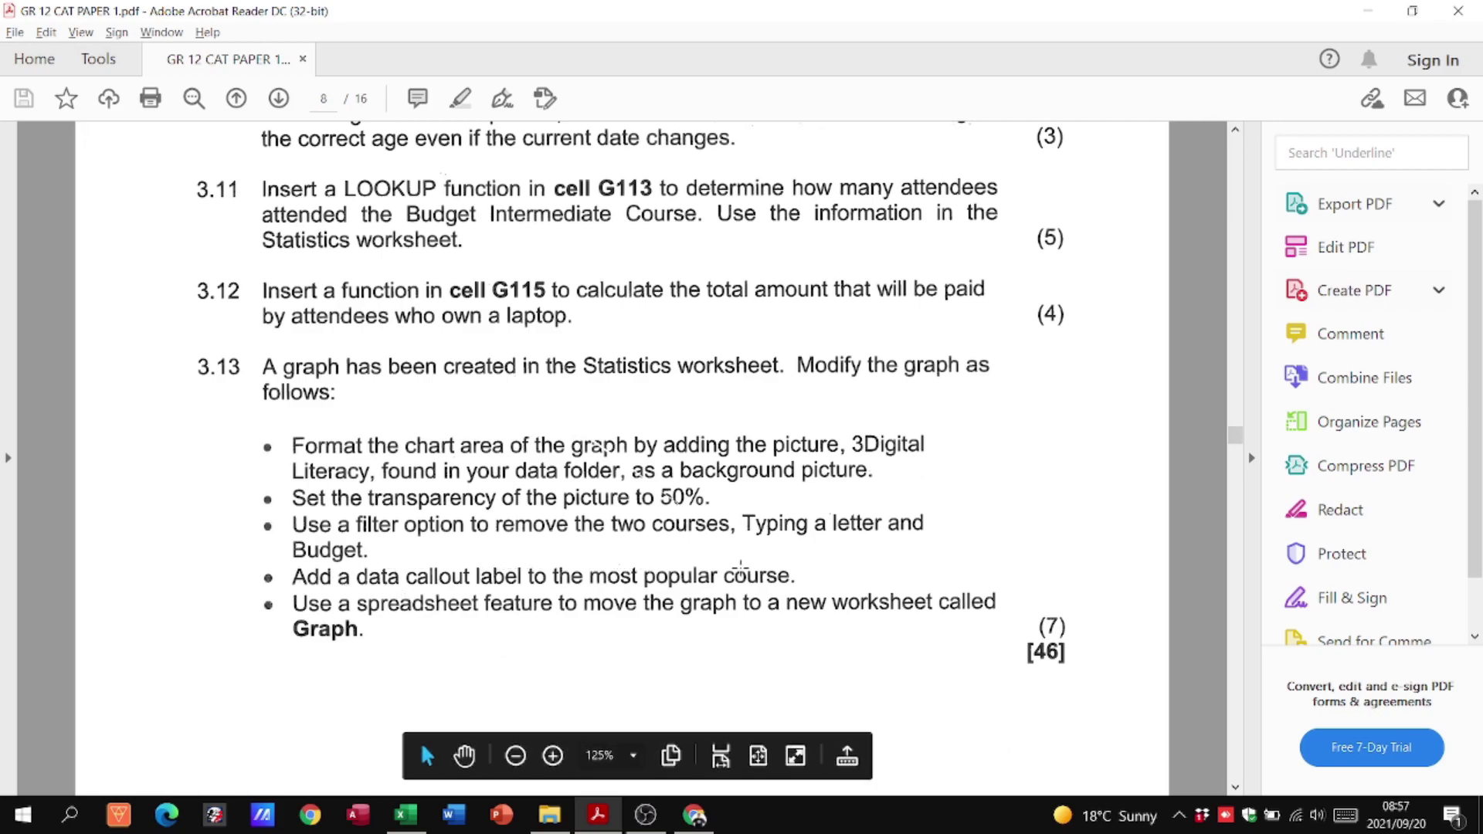
pyautogui.click(1383, 23)
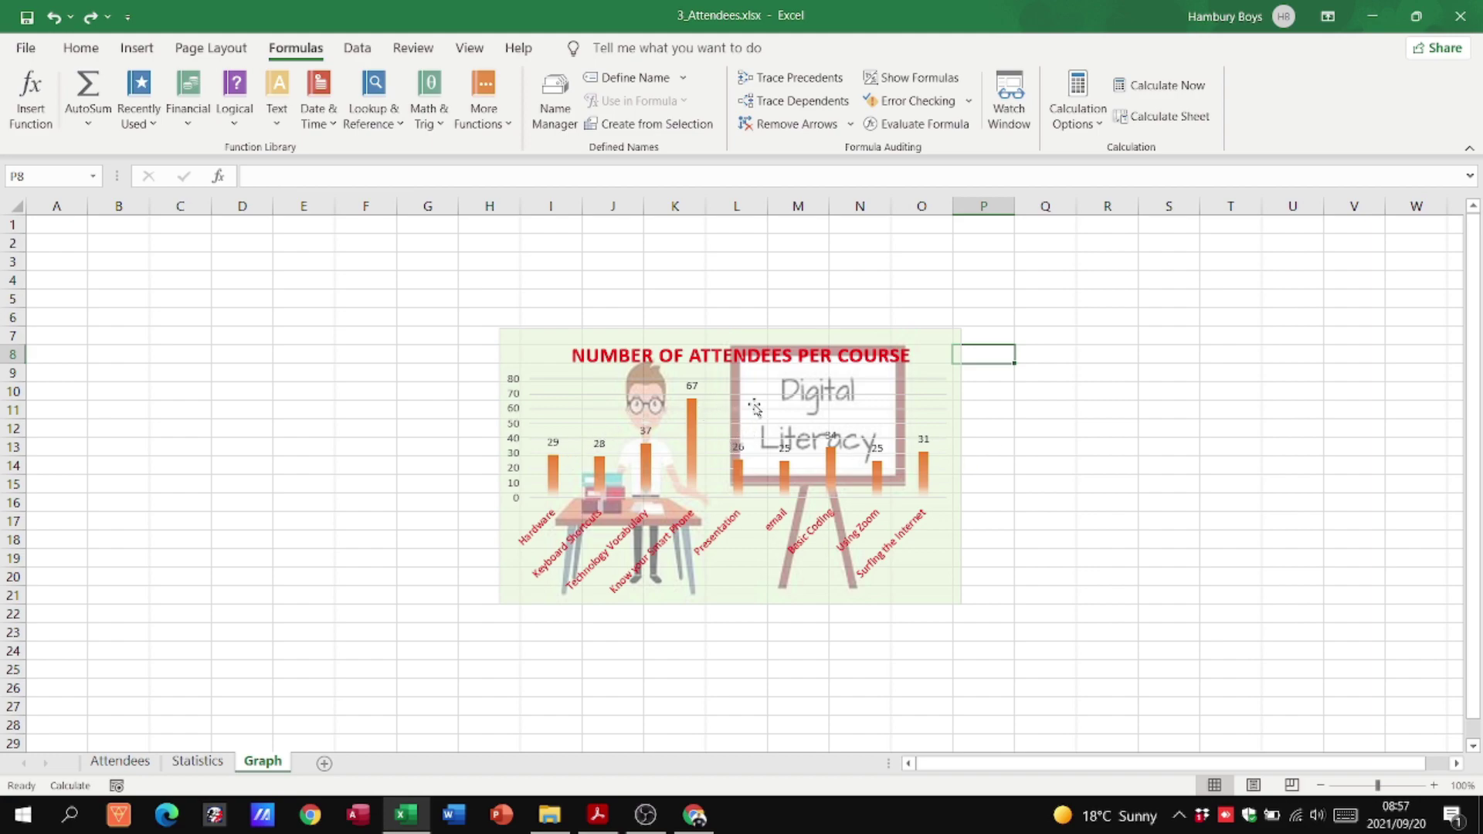
pyautogui.click(693, 408)
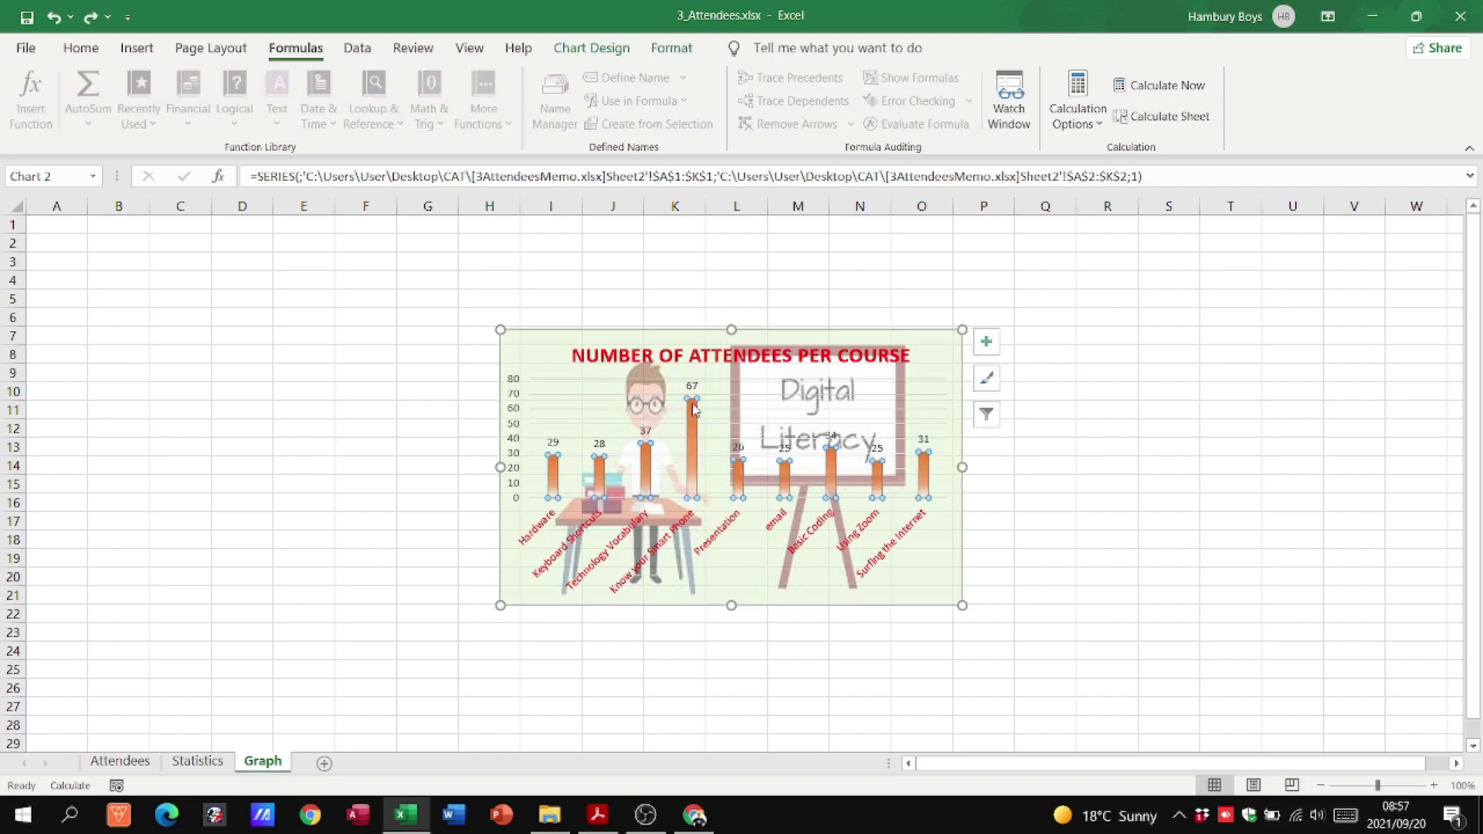
pyautogui.click(693, 409)
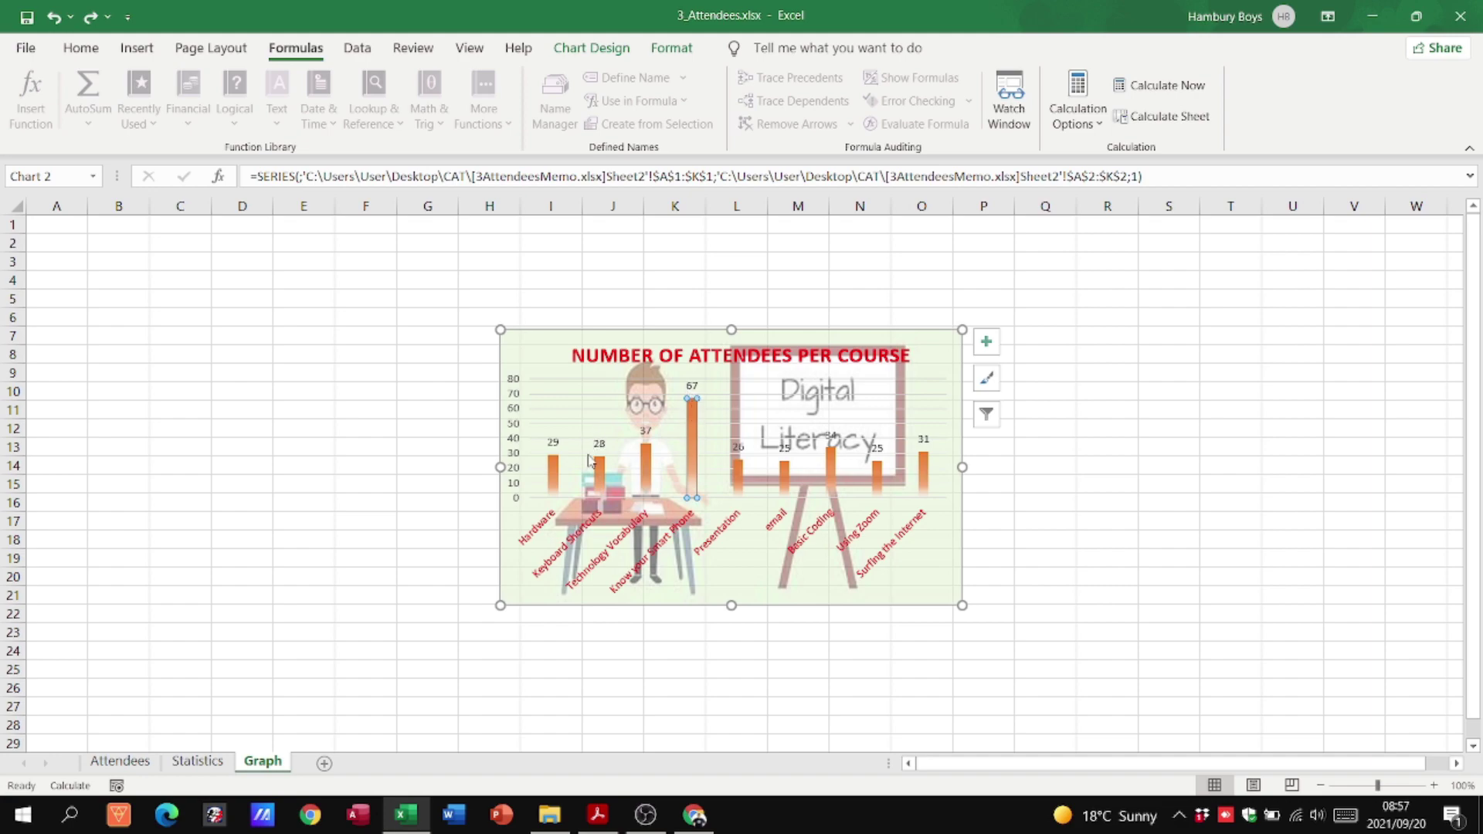
pyautogui.moveTo(696, 413)
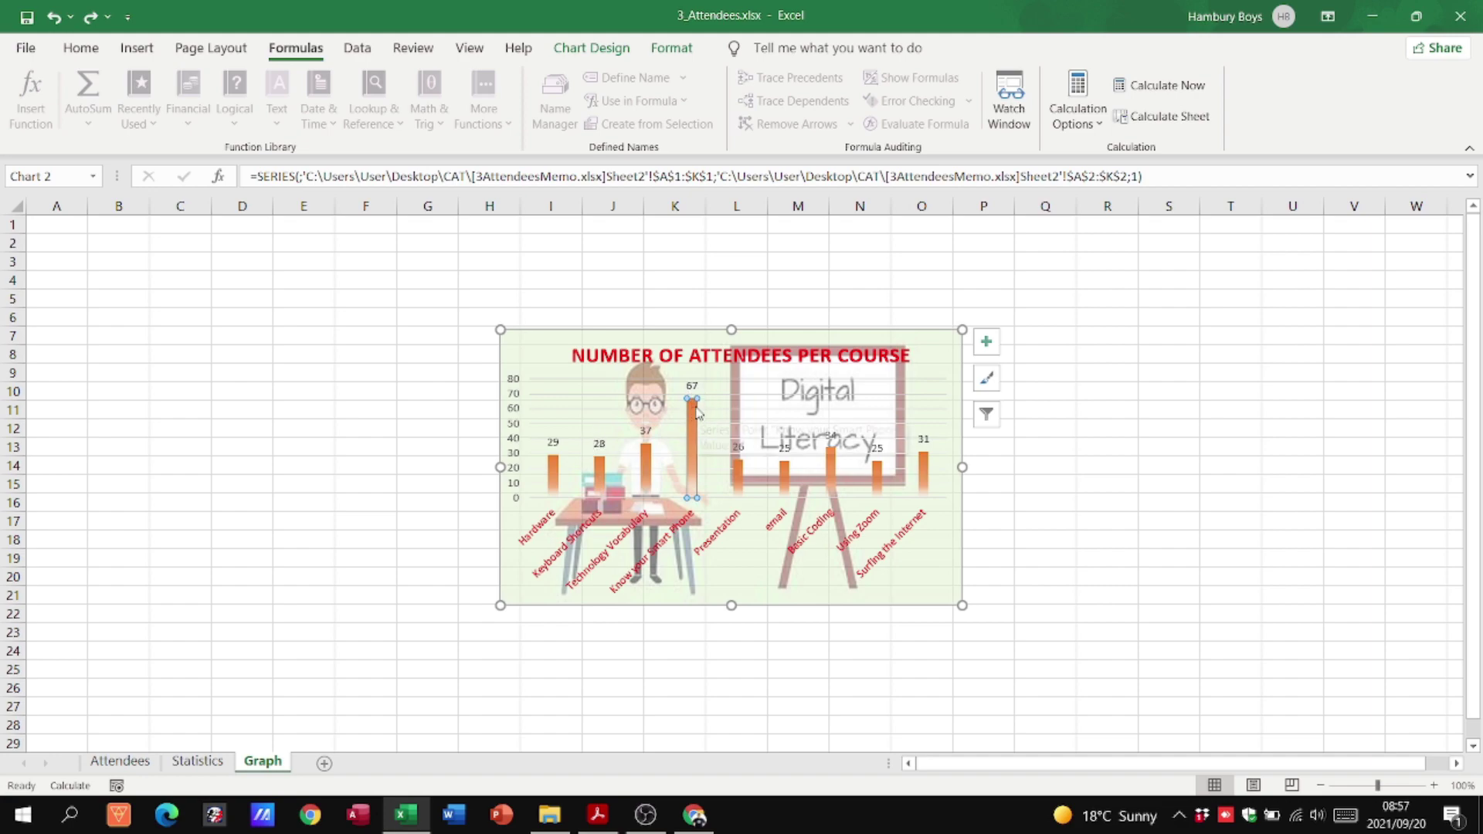
pyautogui.click(987, 340)
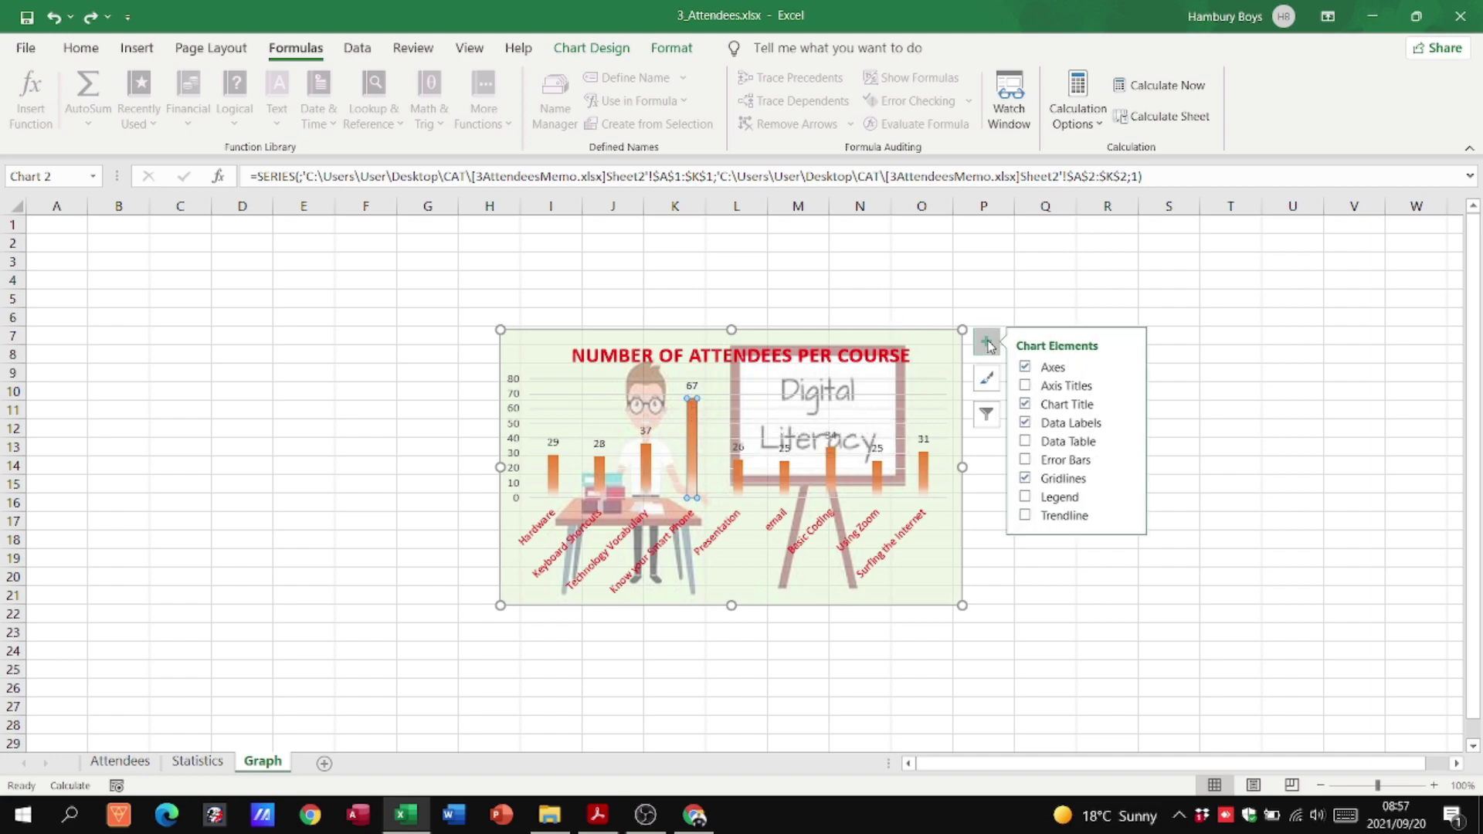
pyautogui.moveTo(1074, 429)
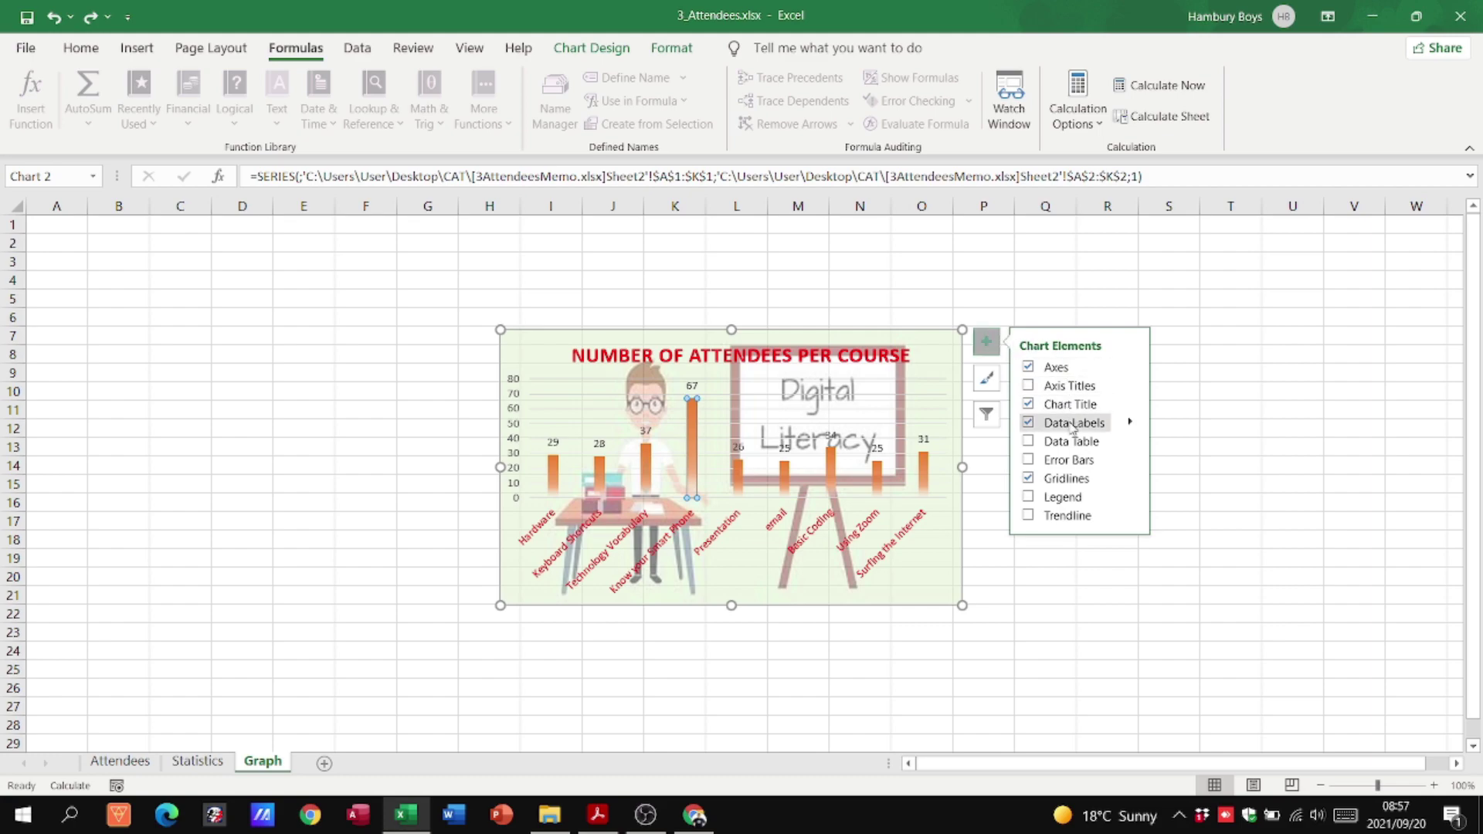
pyautogui.click(1130, 425)
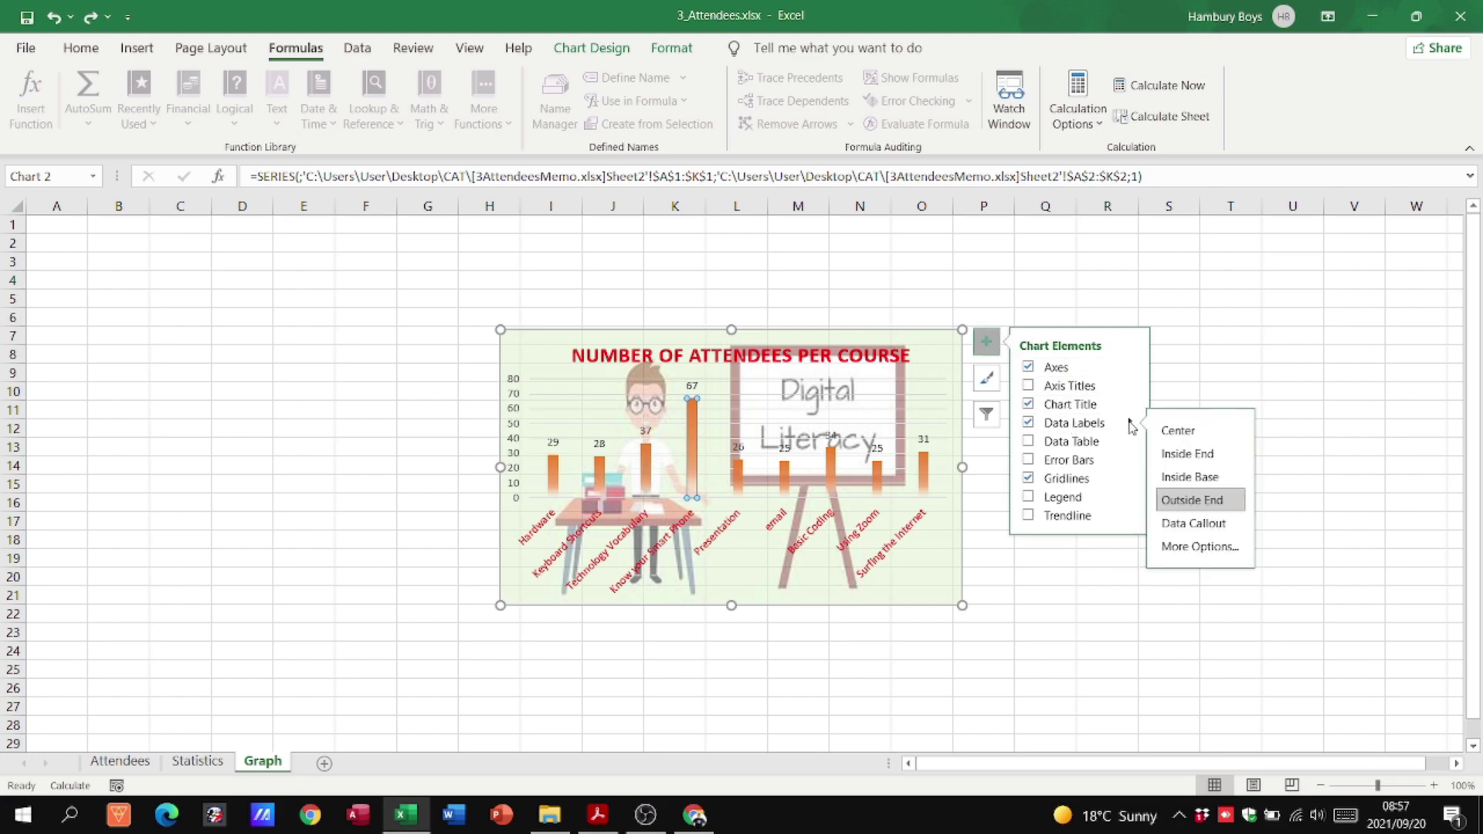
pyautogui.click(1196, 532)
pyautogui.click(1031, 614)
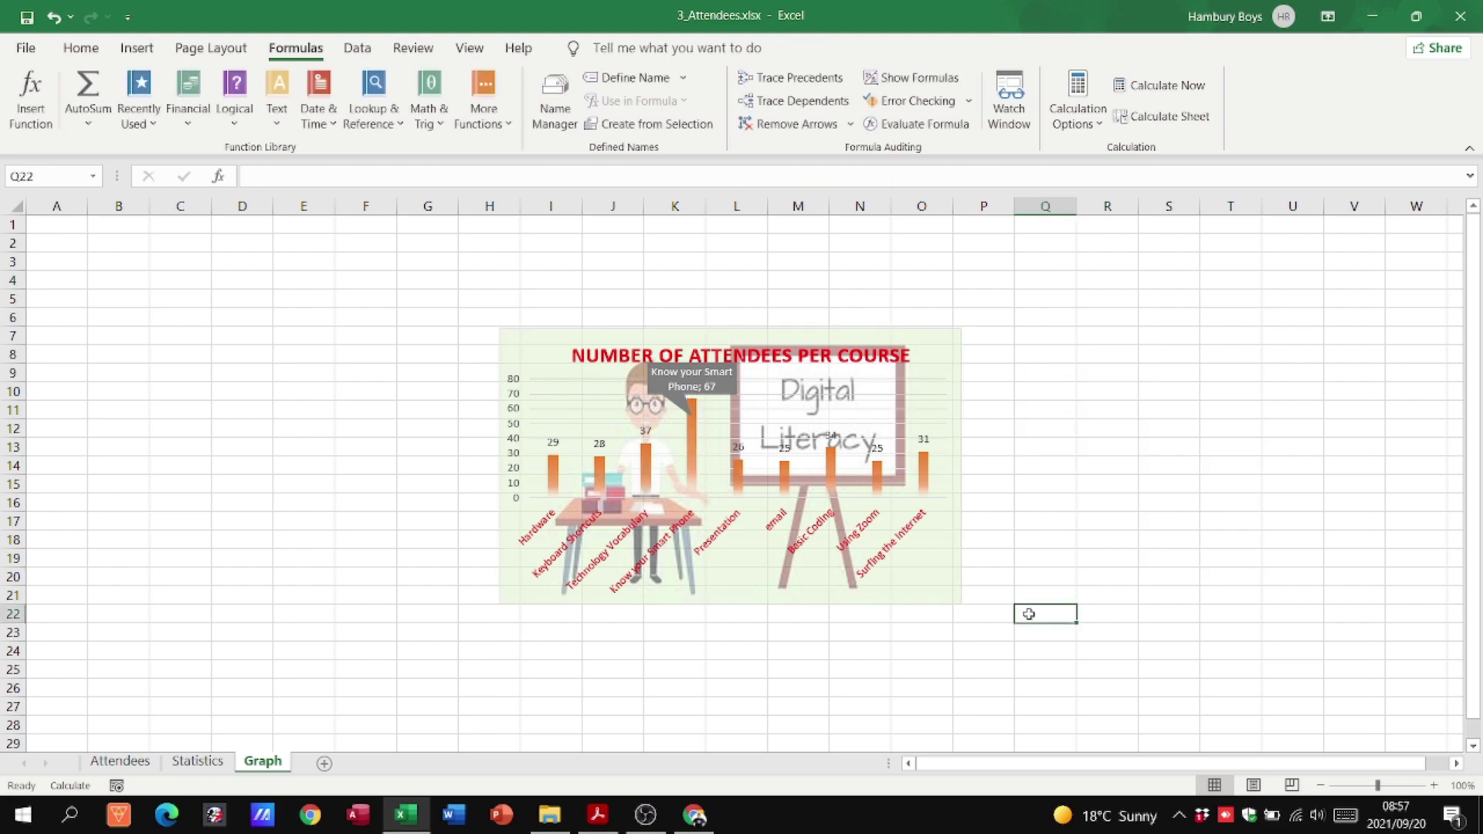
# Review the formatting and data label options available for the chart's Know your Smart Phone column, including Data Callout.
pyautogui.rightClick(691, 424)
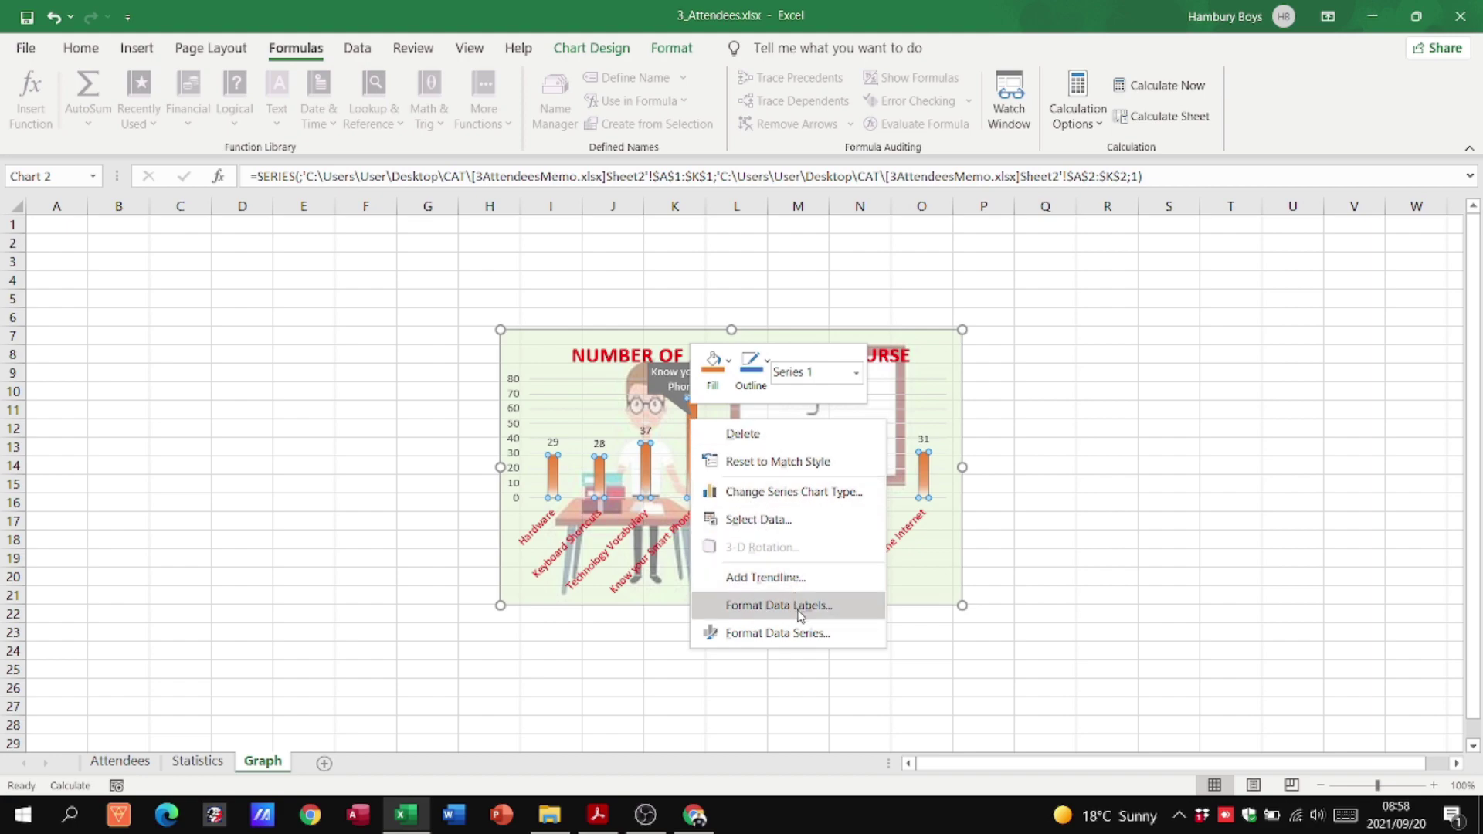
pyautogui.click(429, 508)
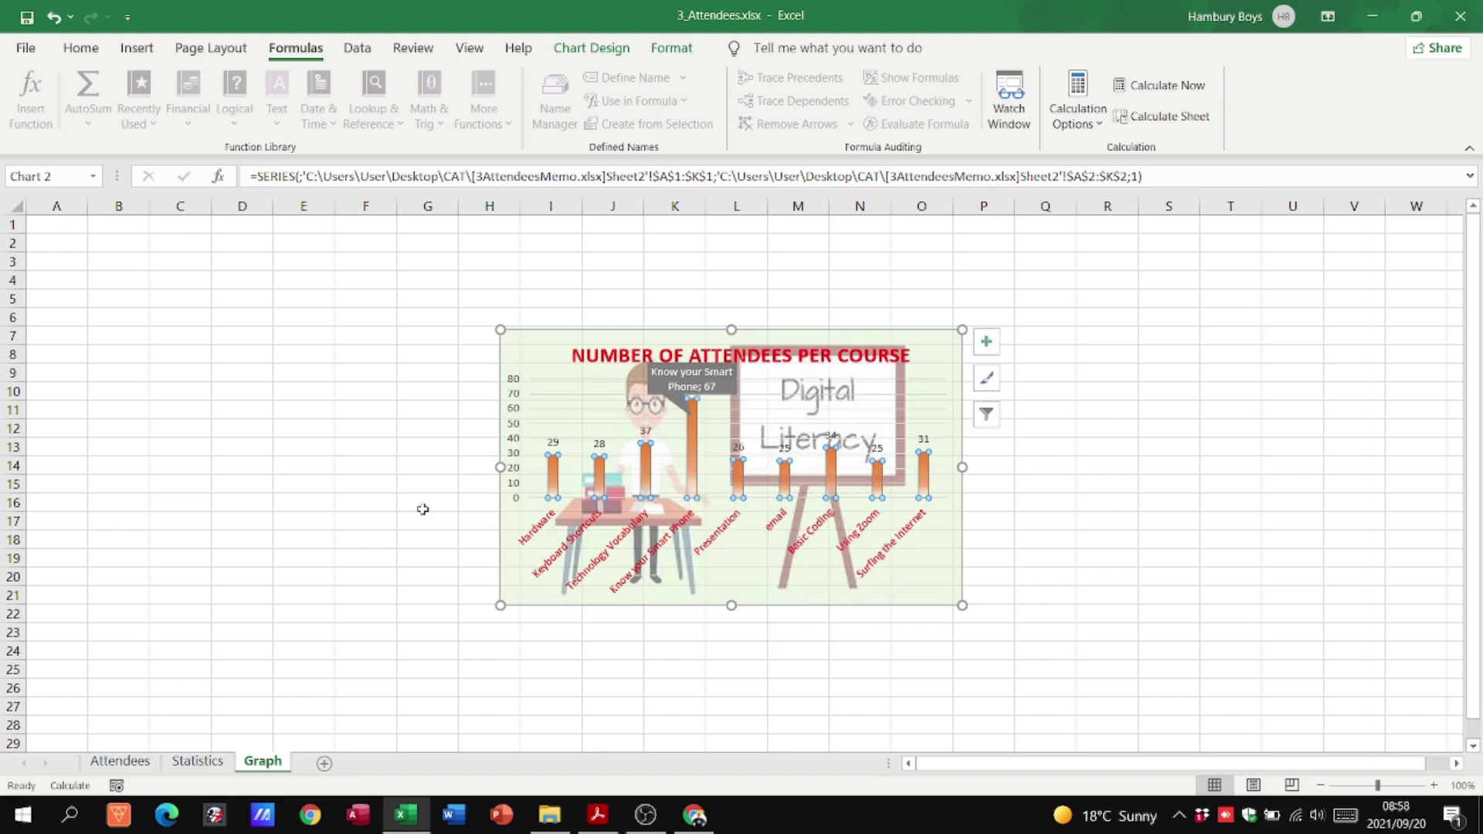
pyautogui.click(429, 508)
pyautogui.click(683, 420)
pyautogui.click(684, 421)
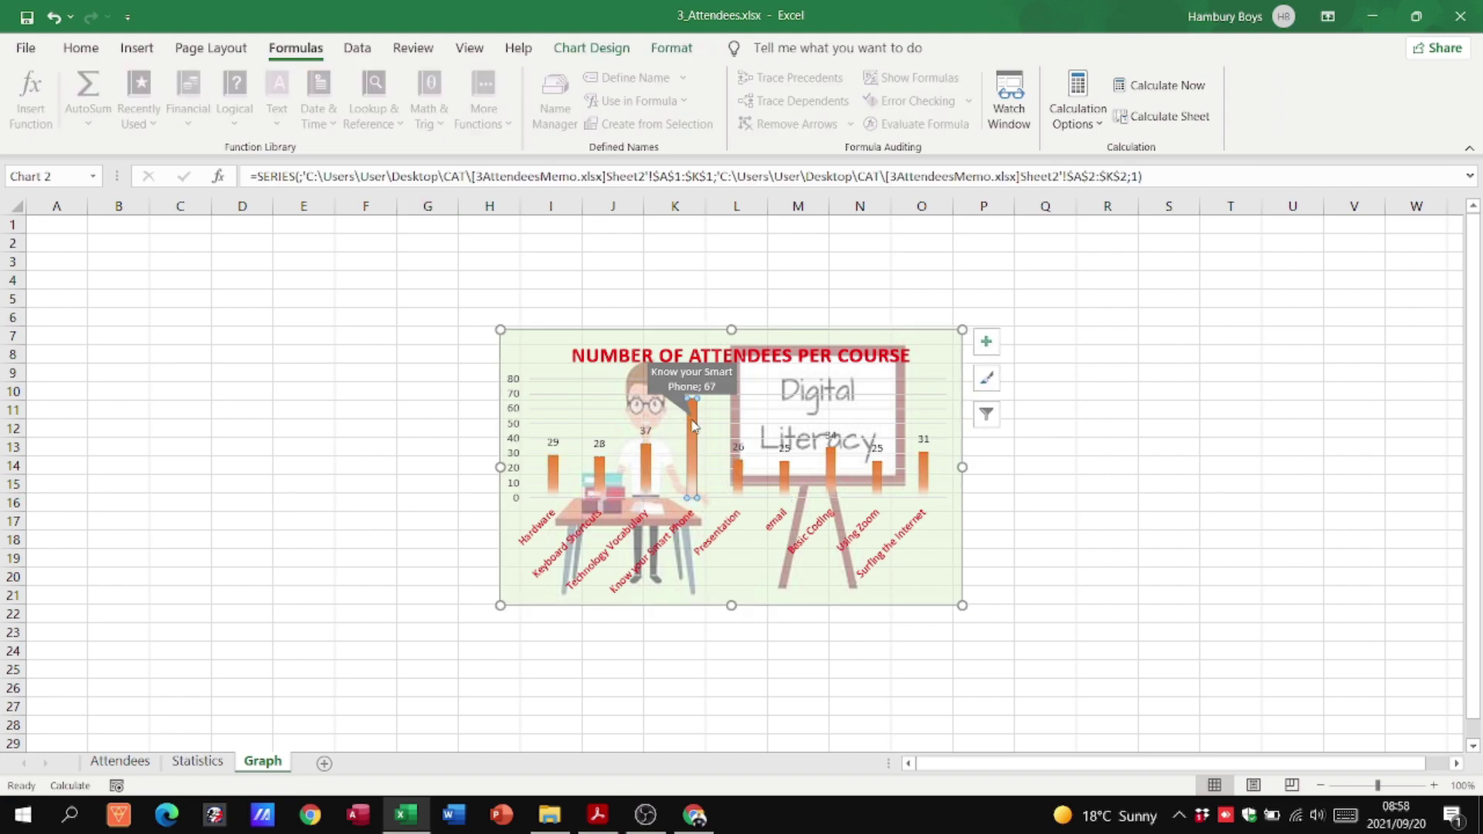
pyautogui.click(987, 341)
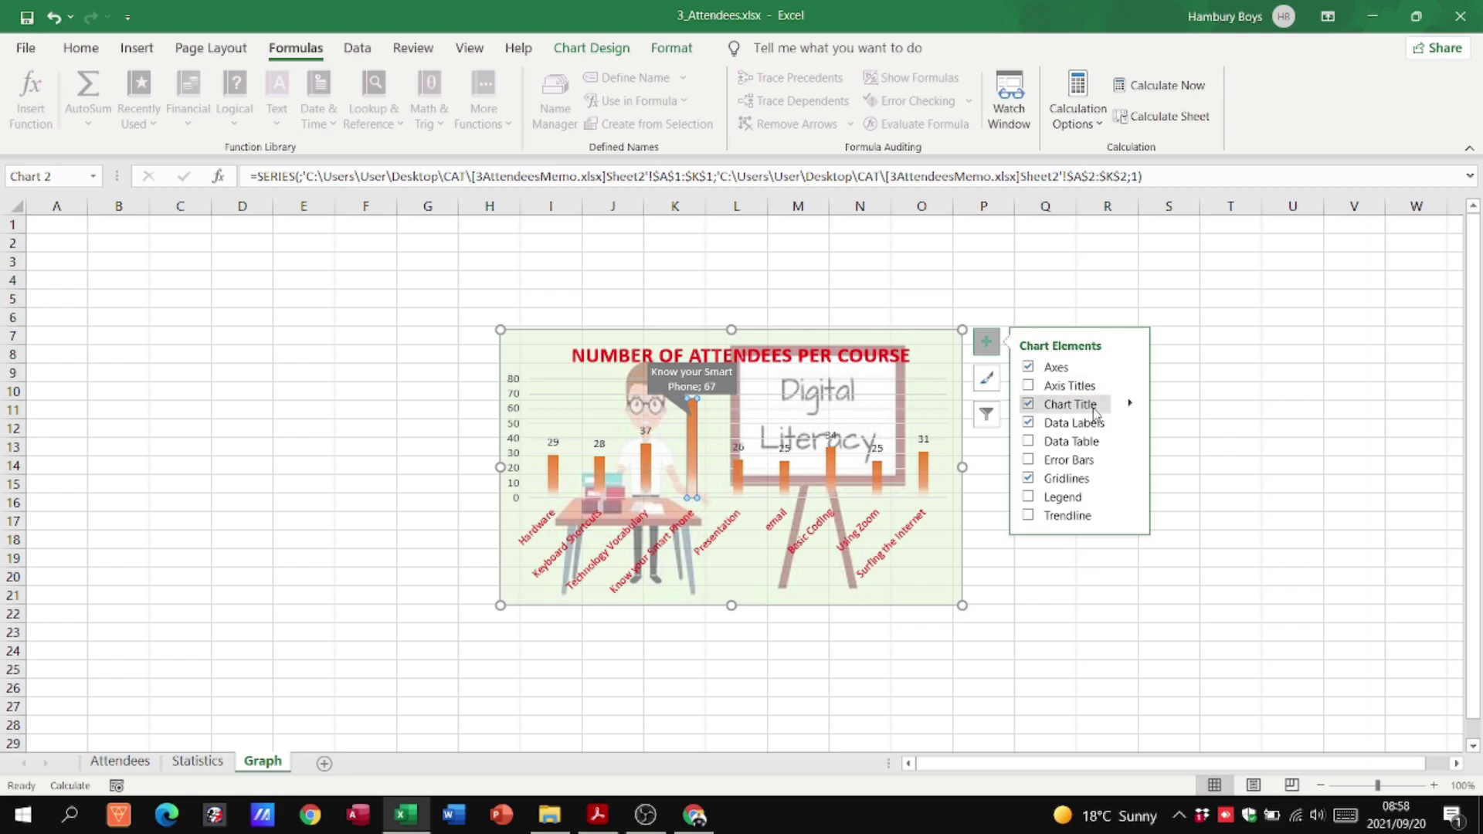
pyautogui.click(1128, 424)
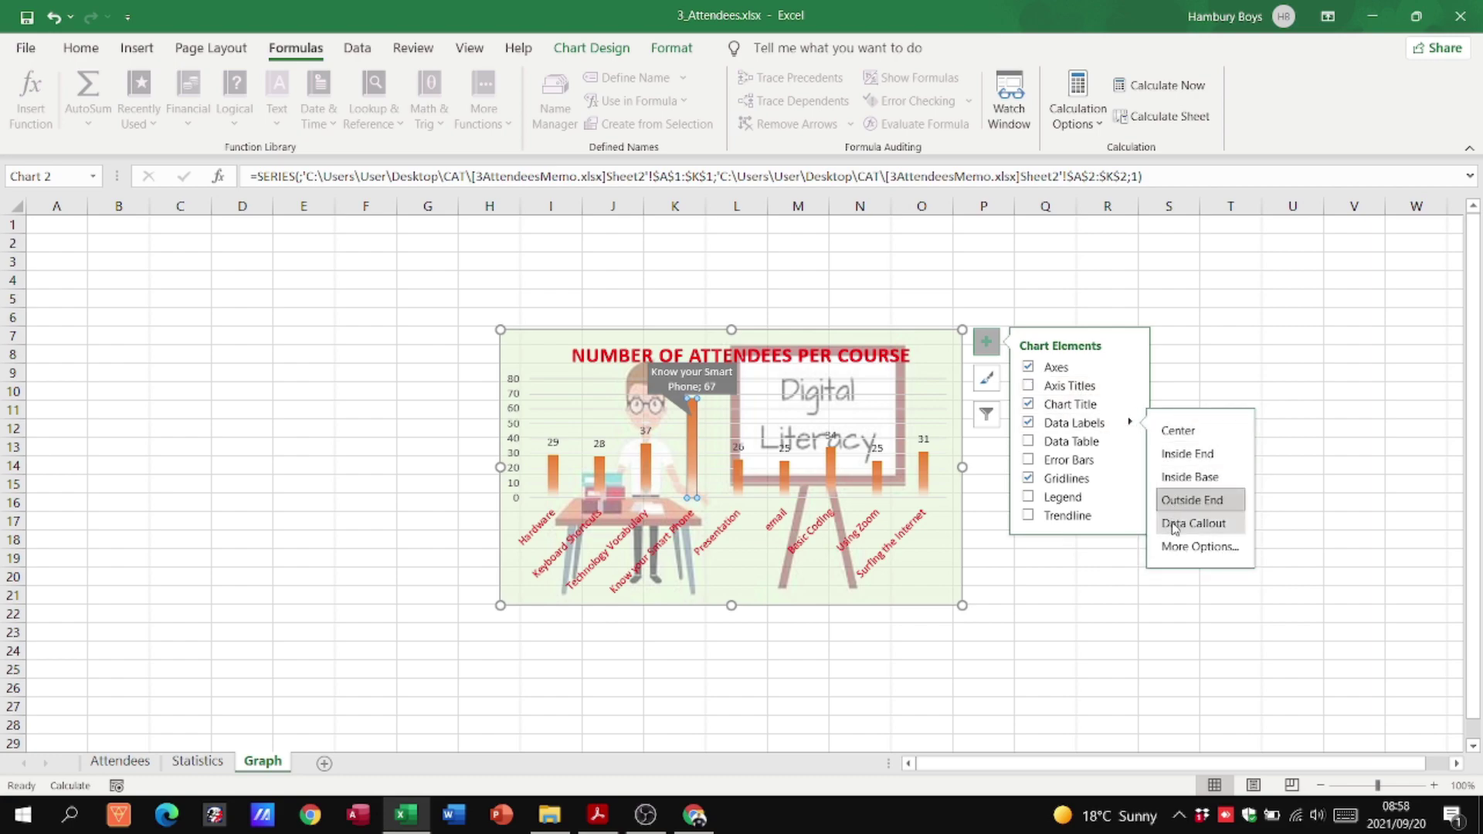
pyautogui.click(1048, 597)
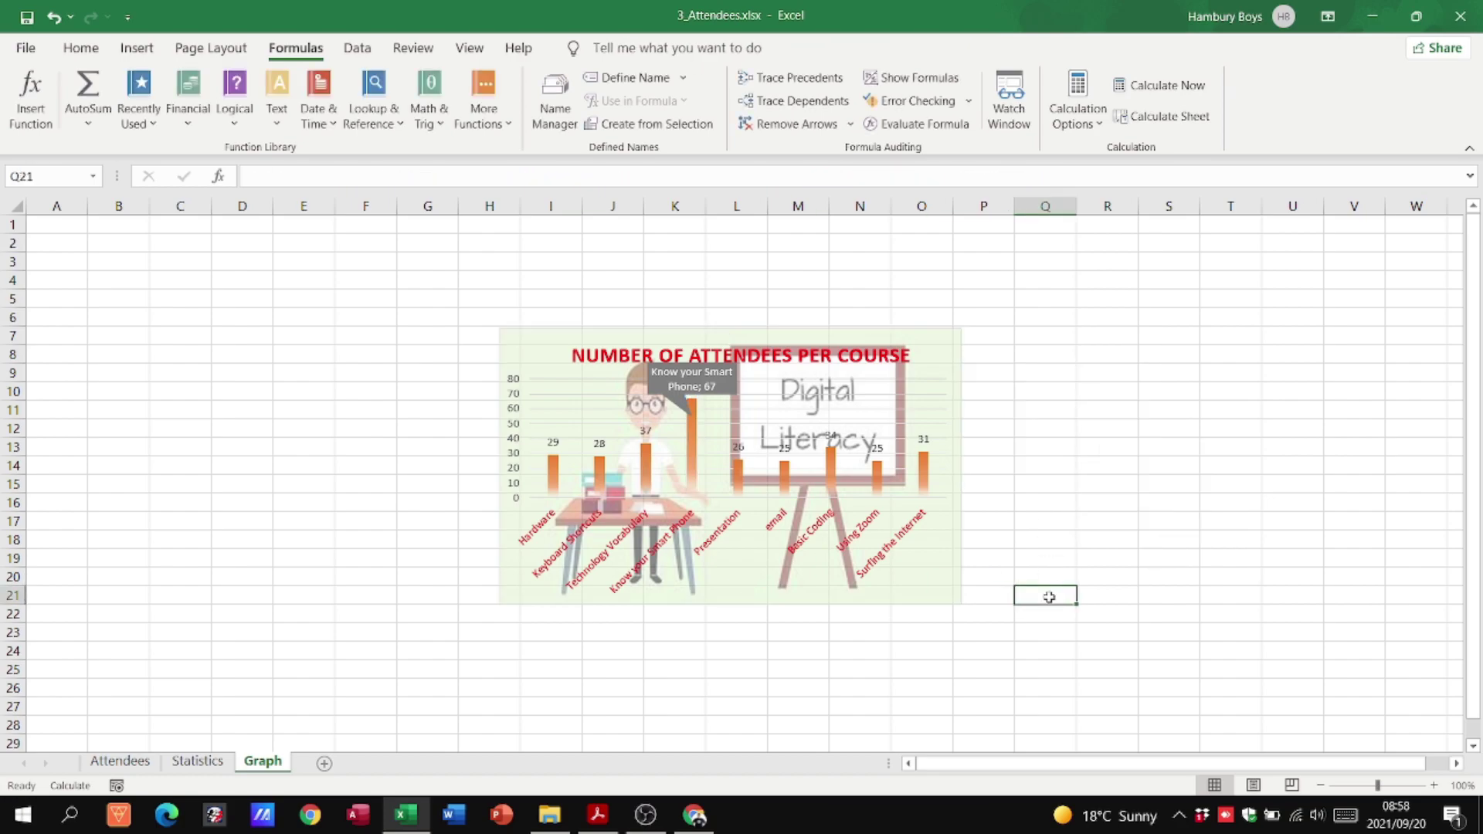
# Recheck question 3.13's chart instructions in the exam PDF and switch to OBS.
pyautogui.hotkey('alt', 'Tab')
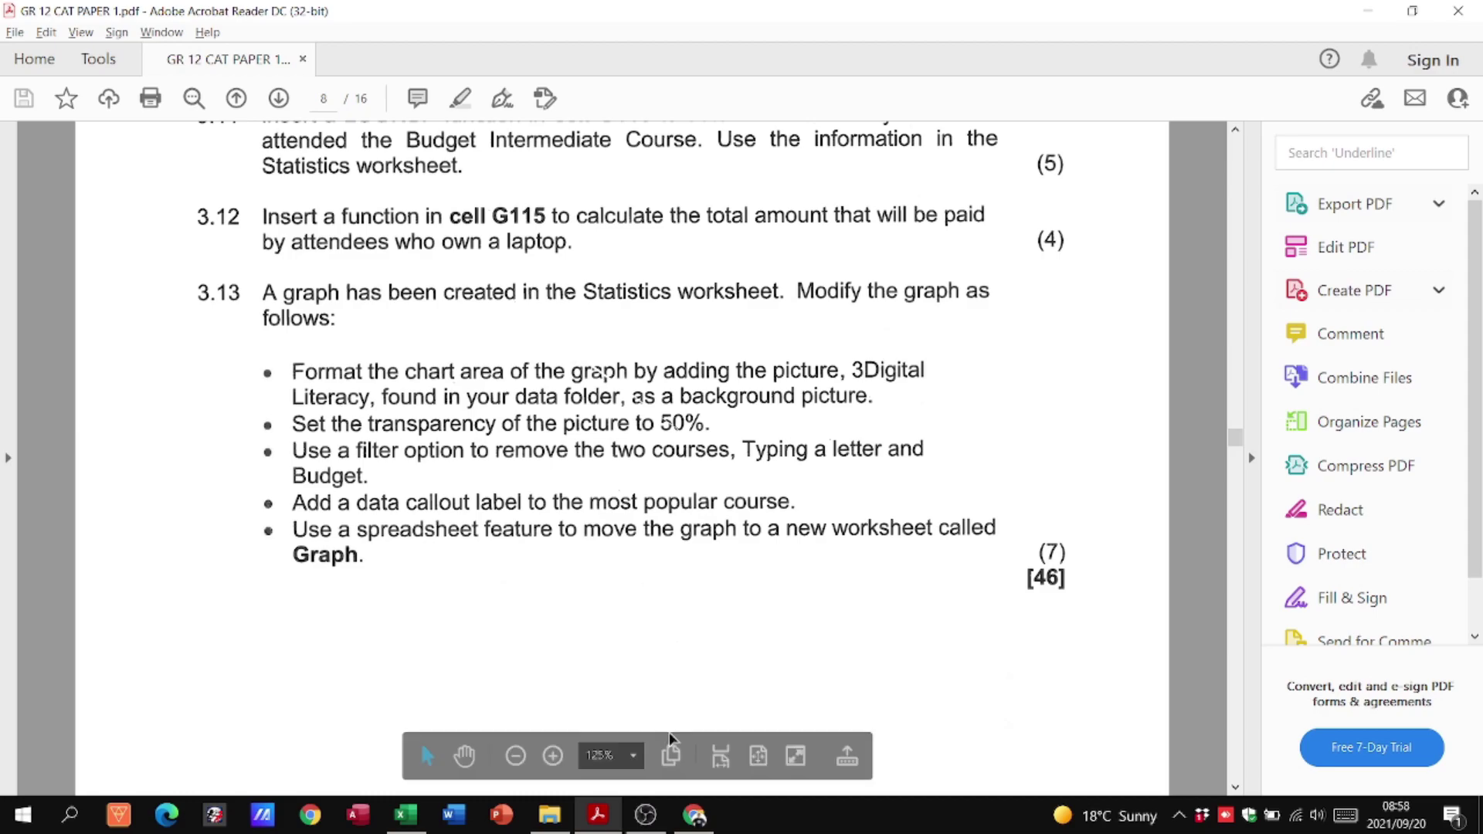
pyautogui.click(646, 817)
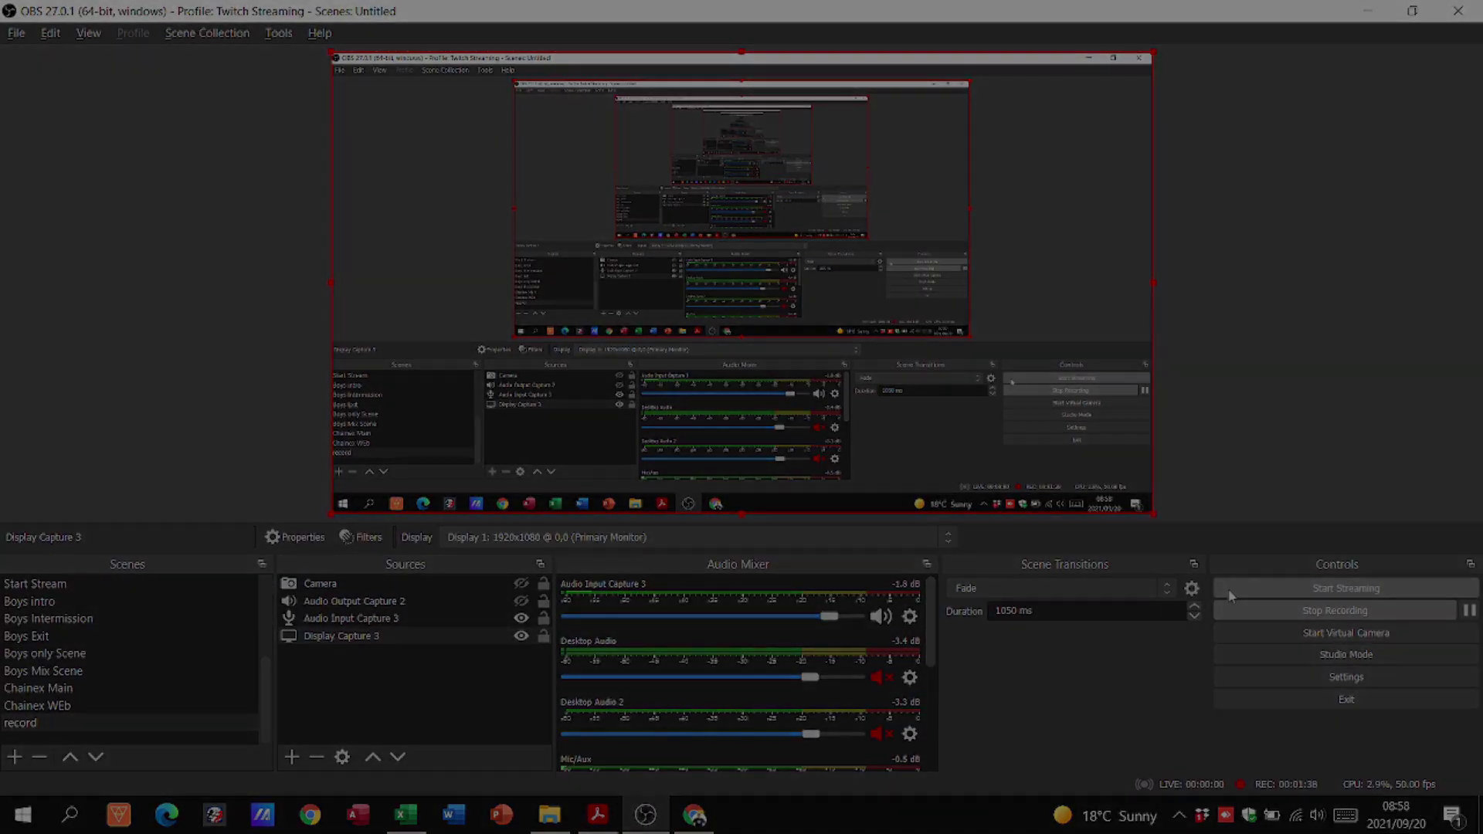